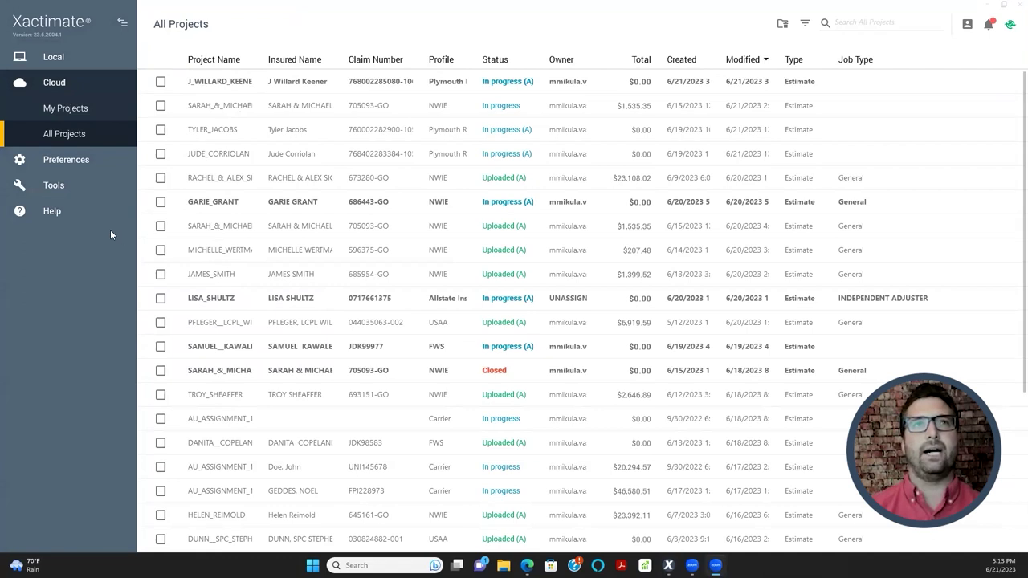
- From the Help page, show the About Xactimate details, highlight the Product Key Code, then close them
left_click(50, 215)
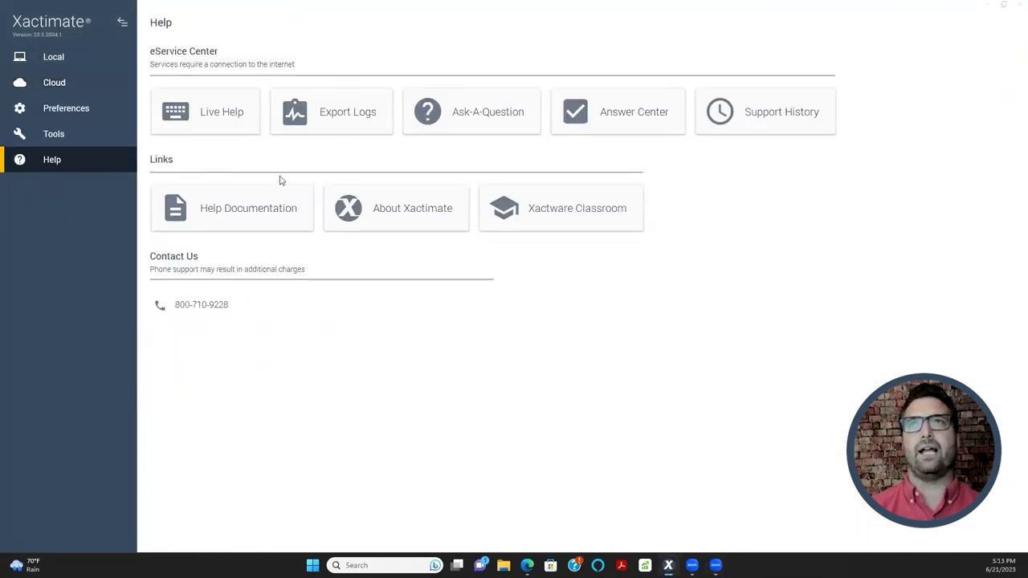
left_click(400, 206)
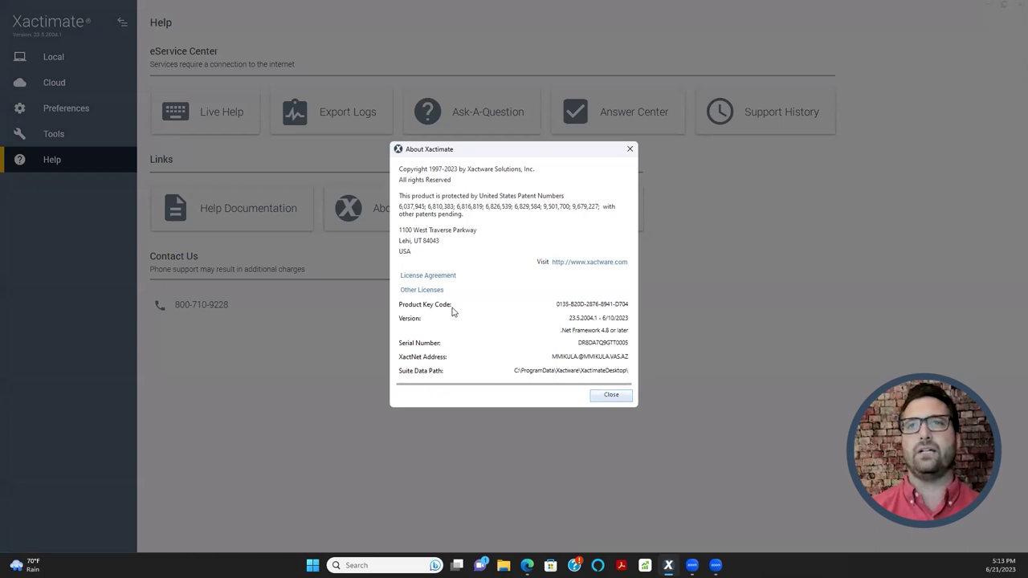
left_click_drag(558, 305, 629, 307)
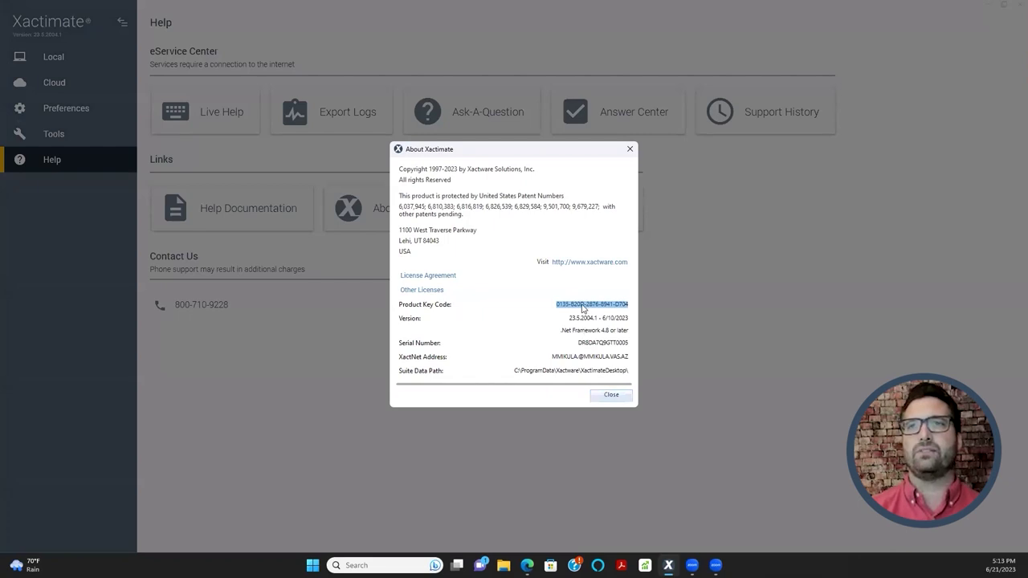
left_click(563, 306)
left_click_drag(563, 305, 621, 305)
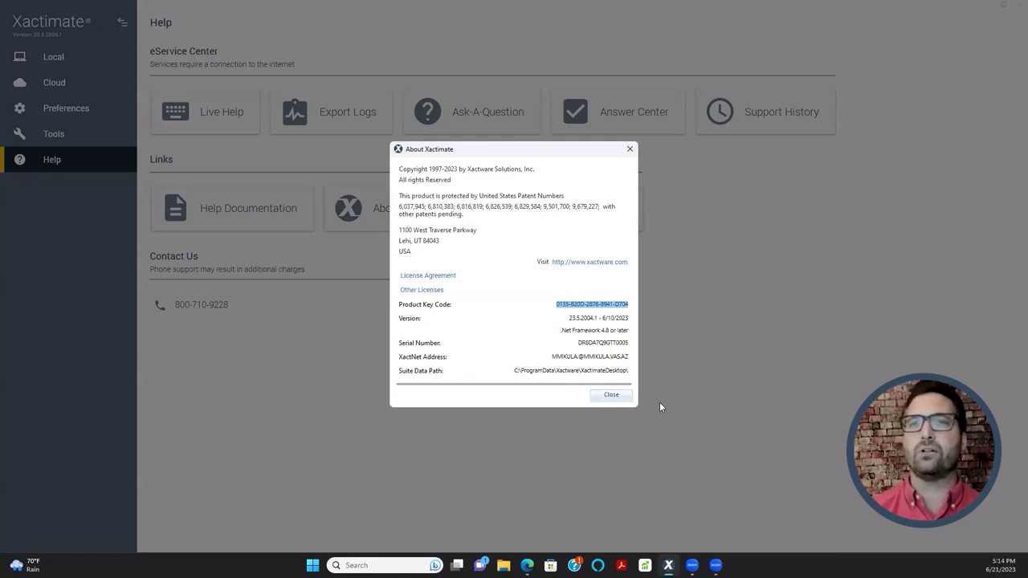
left_click(609, 395)
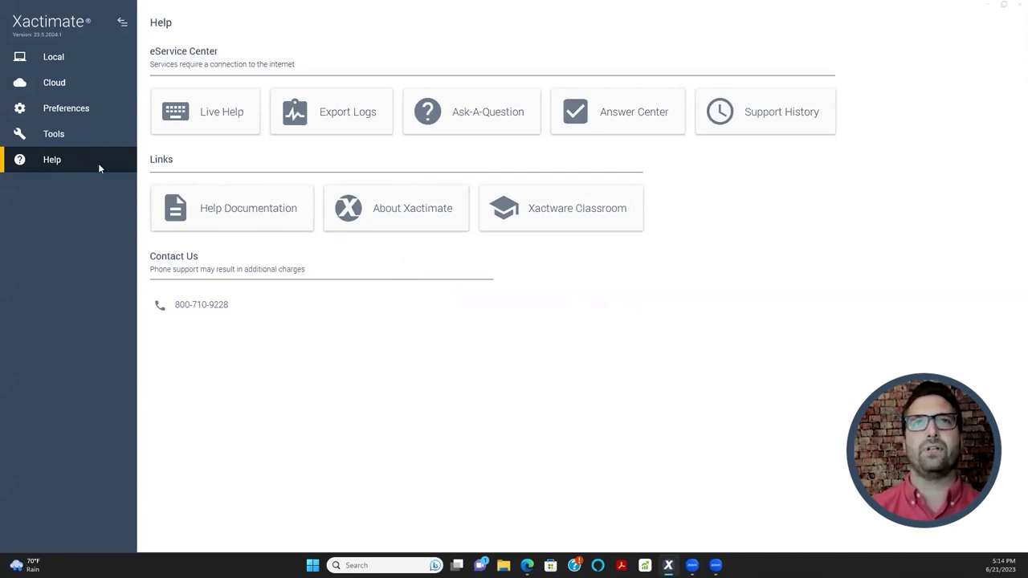
- Show the Cloud All Projects list and tick the first project's checkbox
left_click(64, 83)
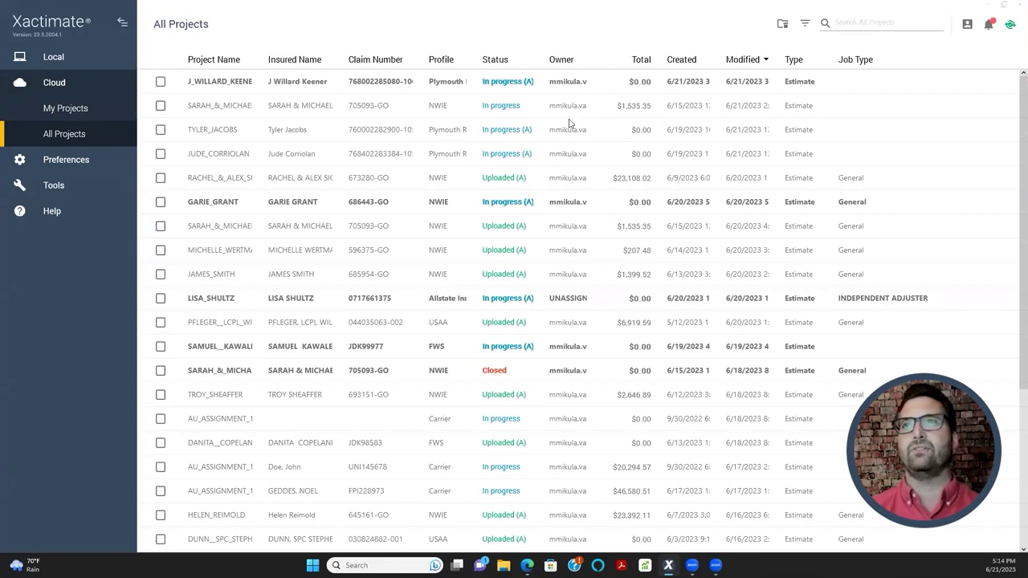
left_click(199, 84)
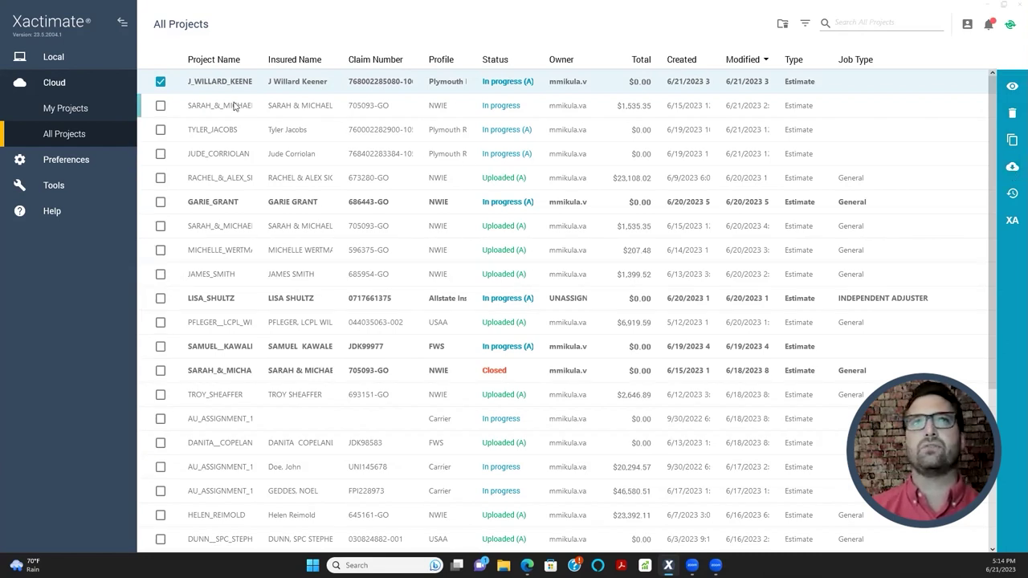
- Switch between the Local Projects and Cloud All Projects lists, ending on Local Projects
left_click(84, 58)
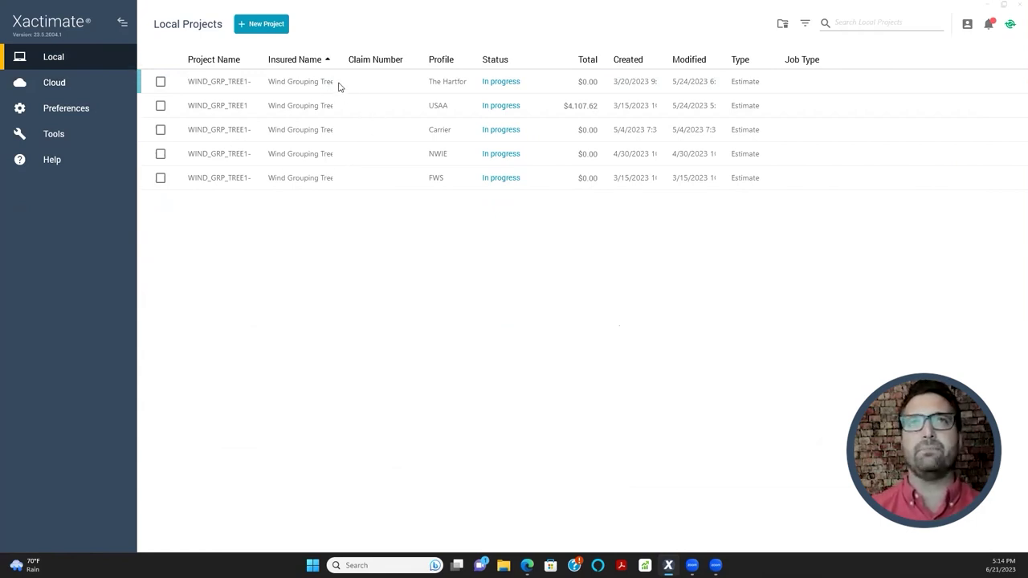
left_click(79, 85)
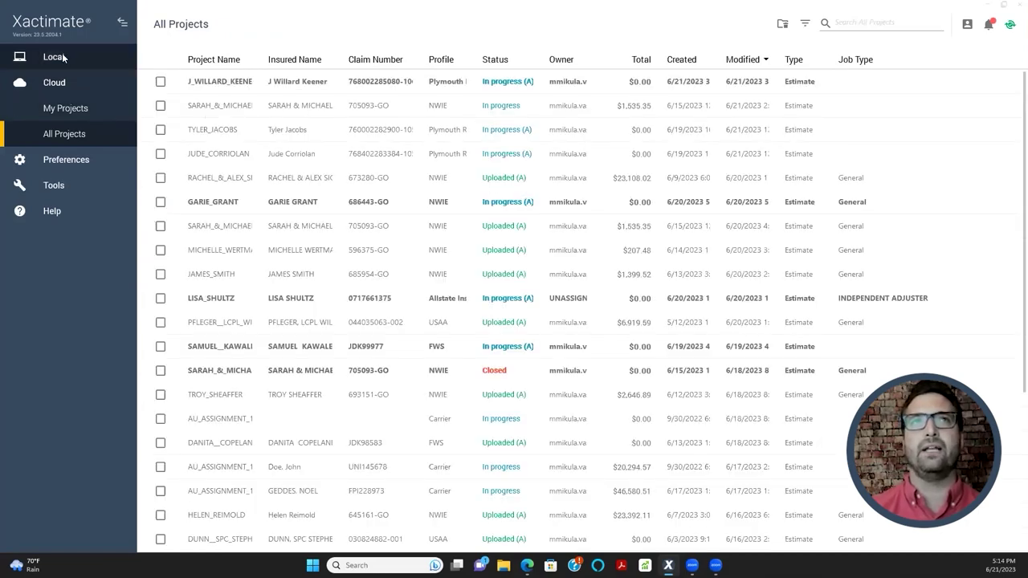
left_click(64, 57)
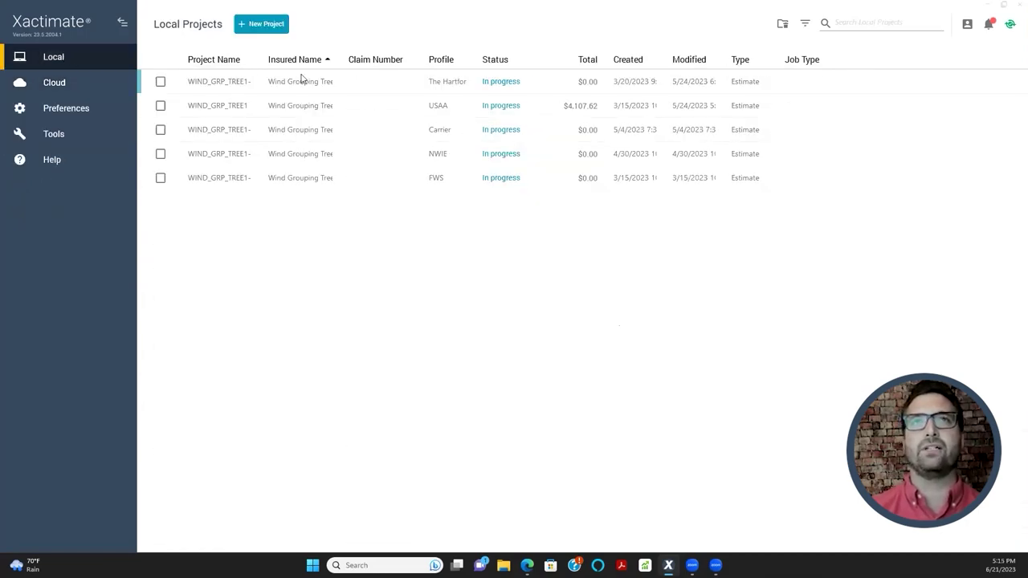
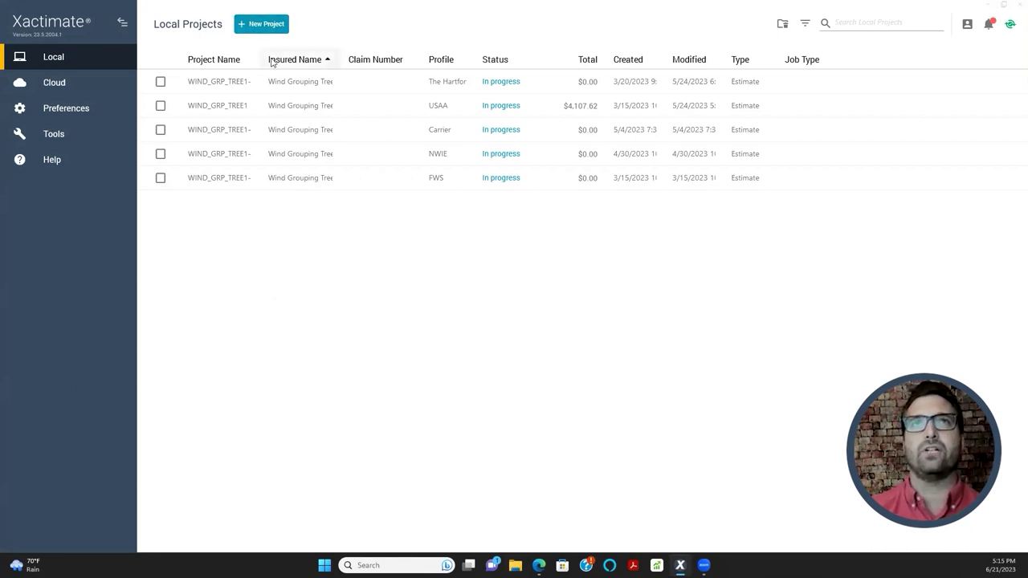
- Start a new estimate project from the Local Projects page
left_click(264, 29)
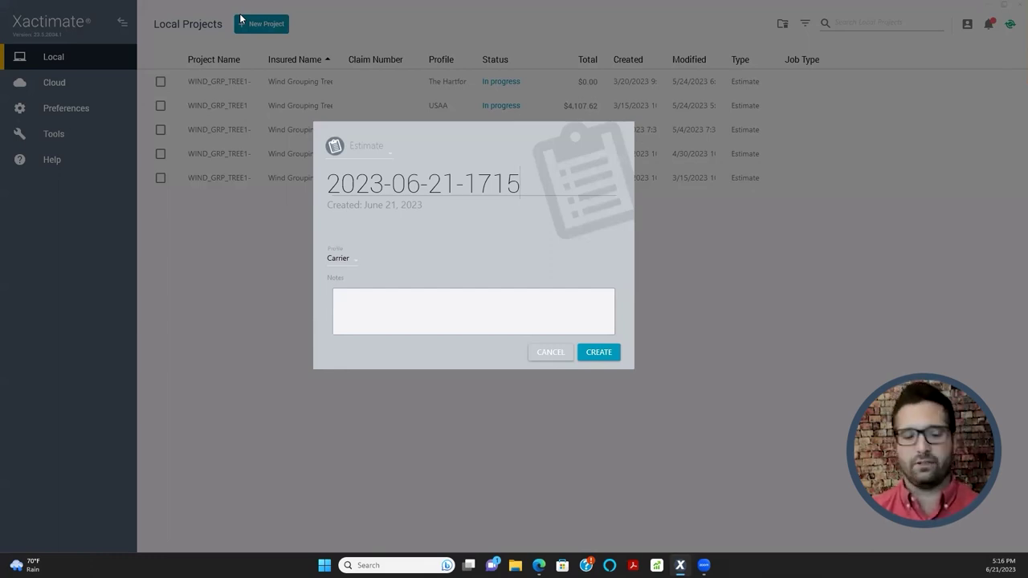
- Replace the default name with the insured's name, surname first, keep the Carrier profile, and create it
key("ctrl+a")
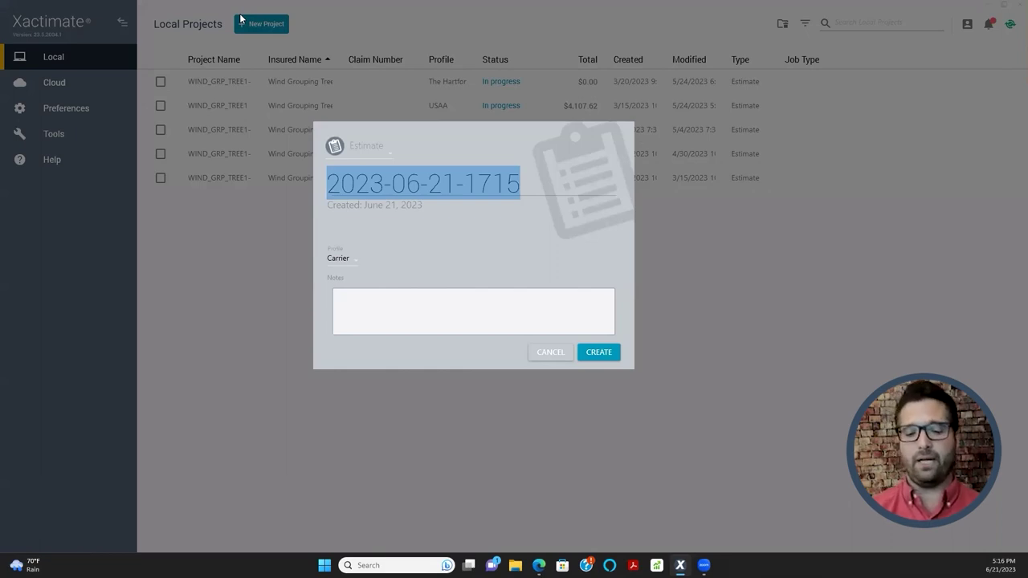
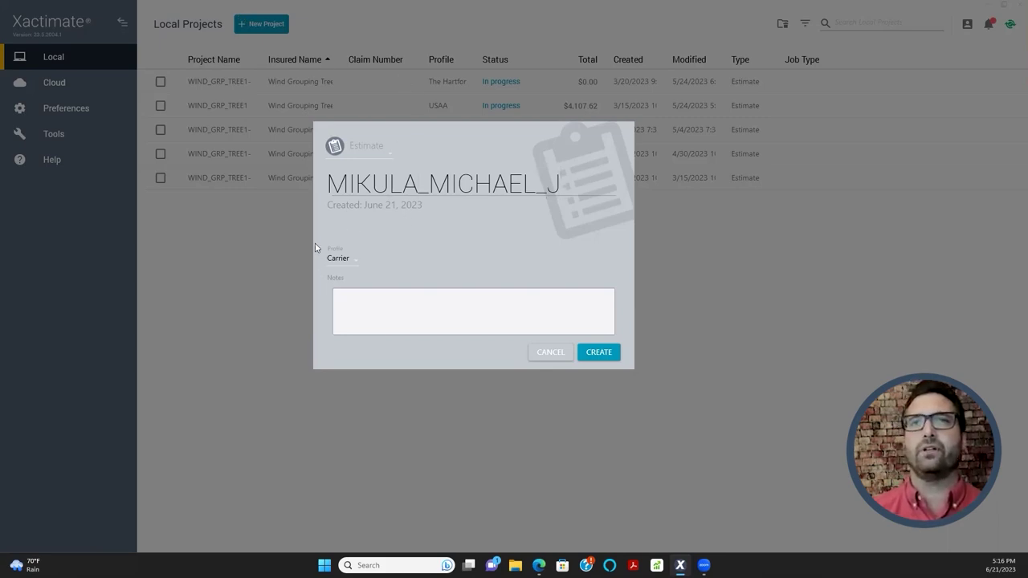
left_click(354, 262)
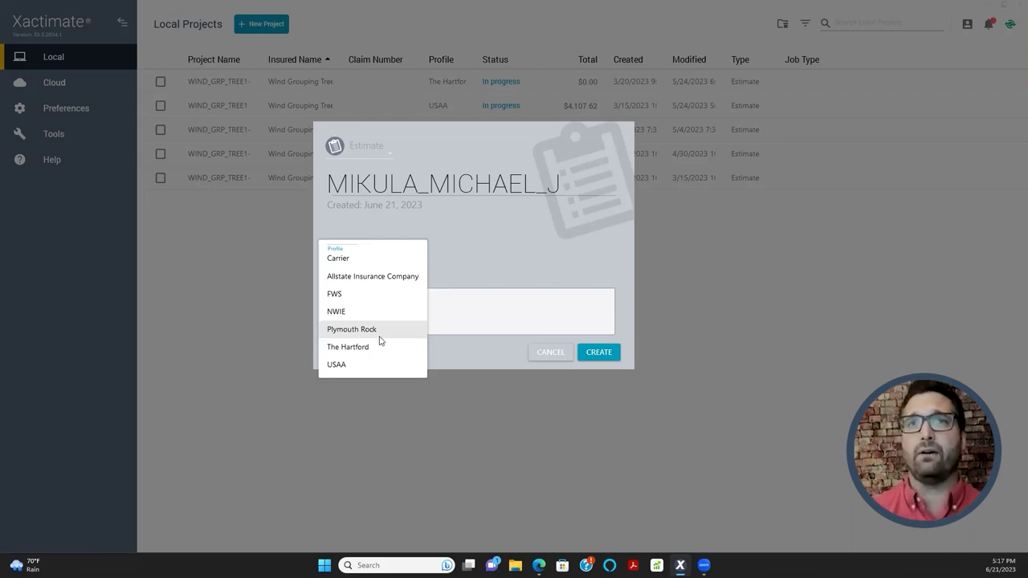
left_click(348, 260)
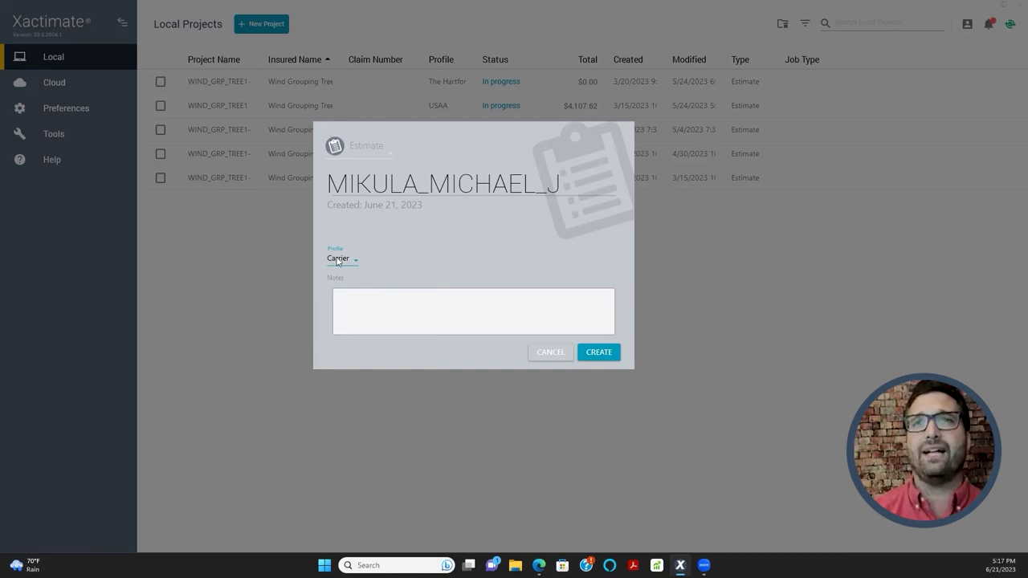
left_click(614, 354)
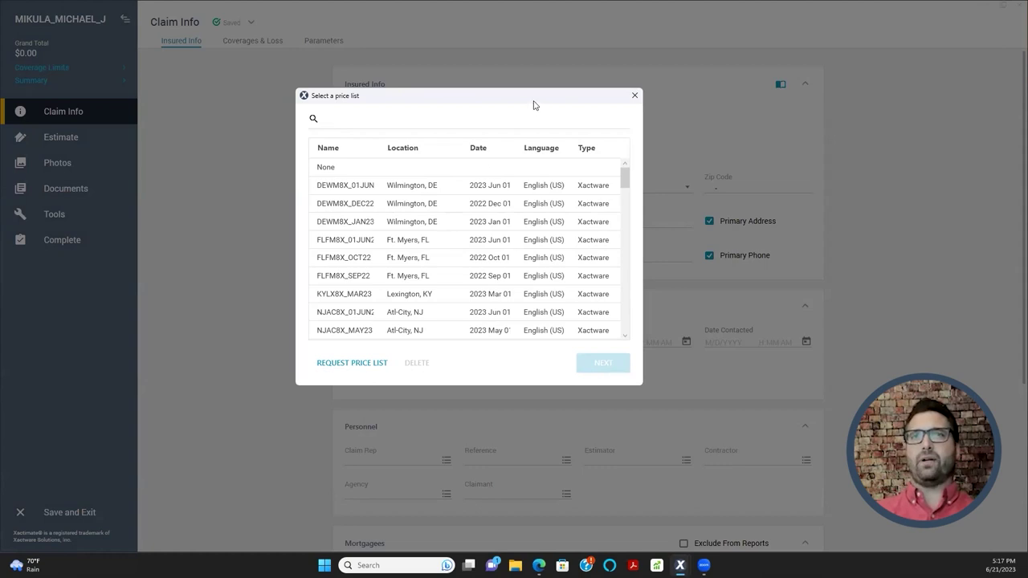
- Move the Select a price list dialog aside and close it without choosing a list
left_click_drag(460, 109, 460, 111)
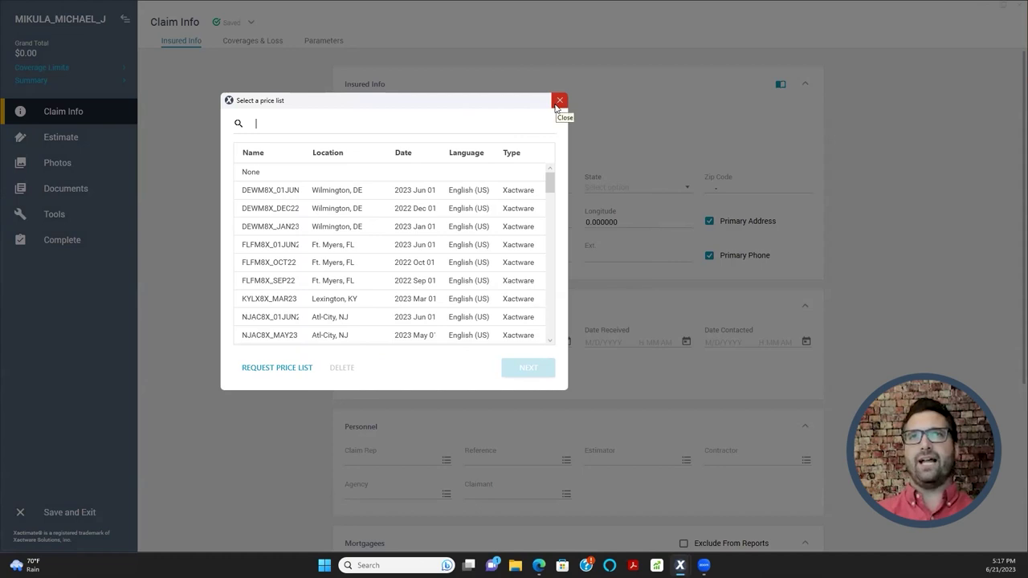
left_click(559, 102)
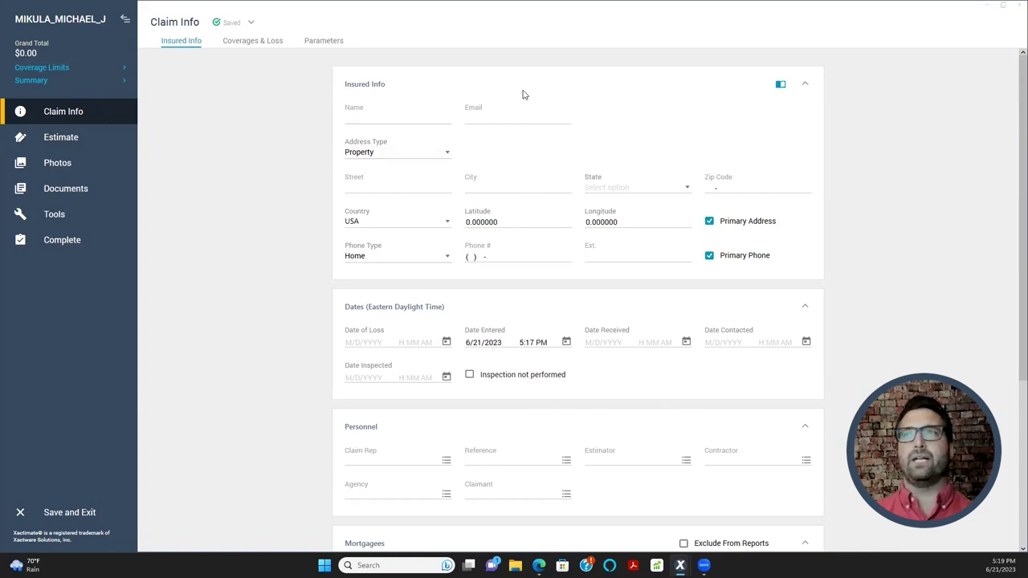
- Collapse Dates, Personnel, Mortgagees and Loss Payees, leaving Insured Info expanded with Name selected
left_click(804, 85)
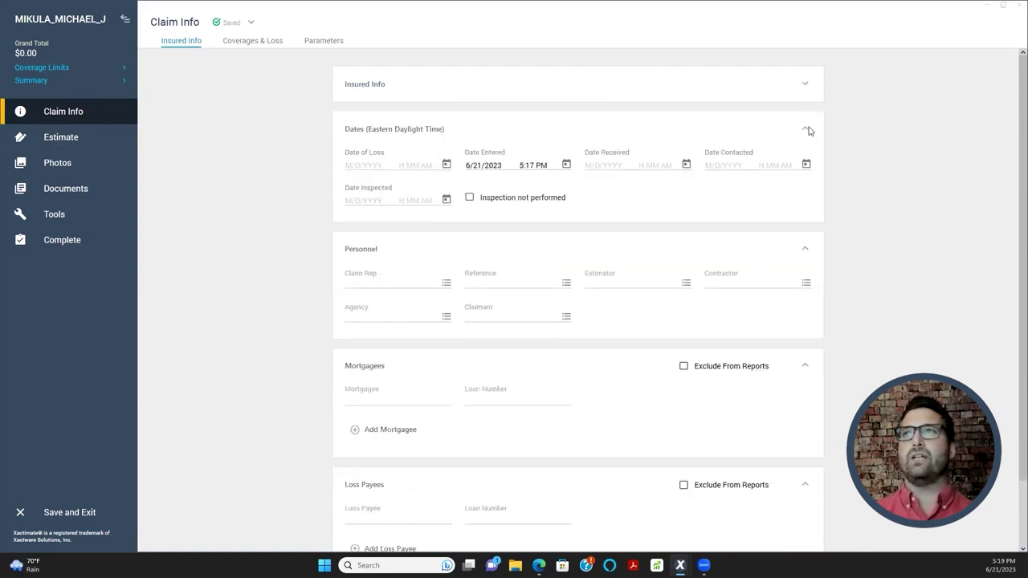
left_click(805, 129)
left_click(805, 175)
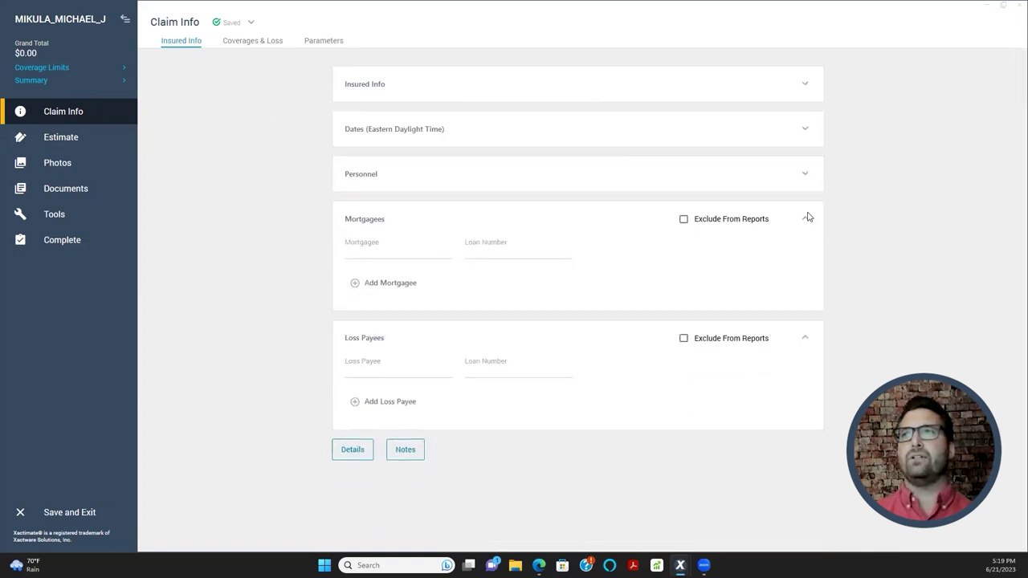
left_click(807, 218)
left_click(808, 265)
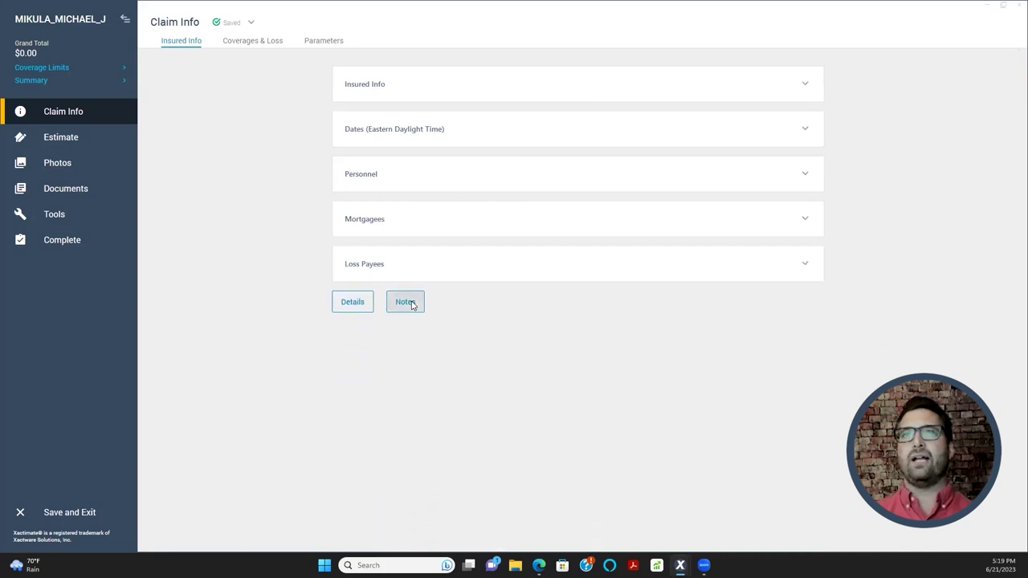
left_click(804, 85)
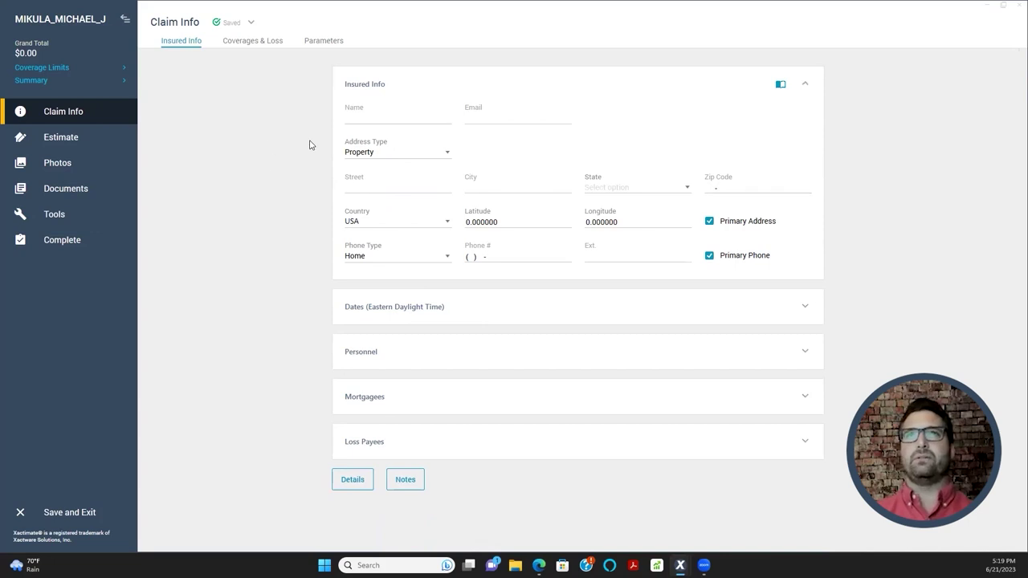
left_click(367, 118)
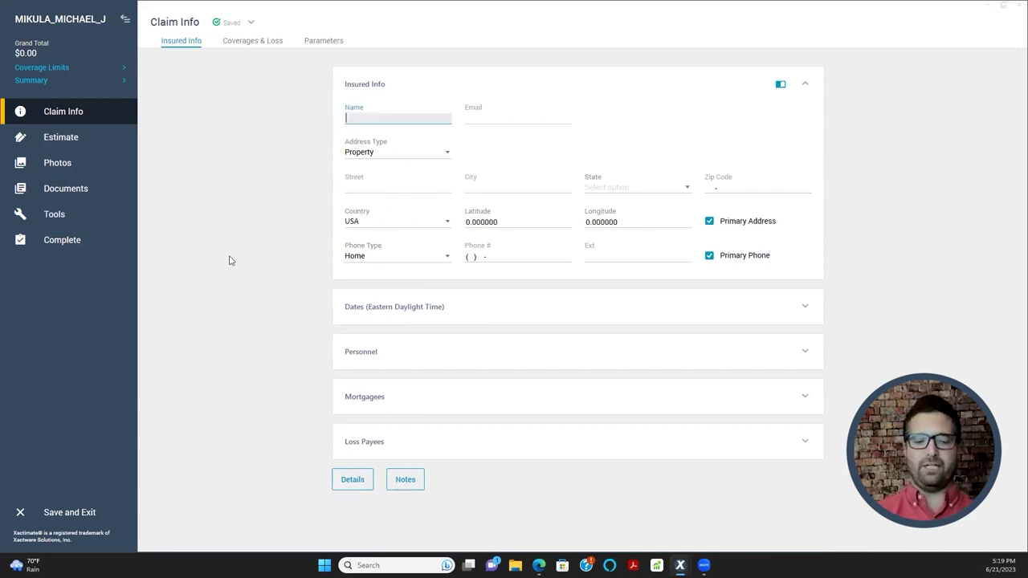
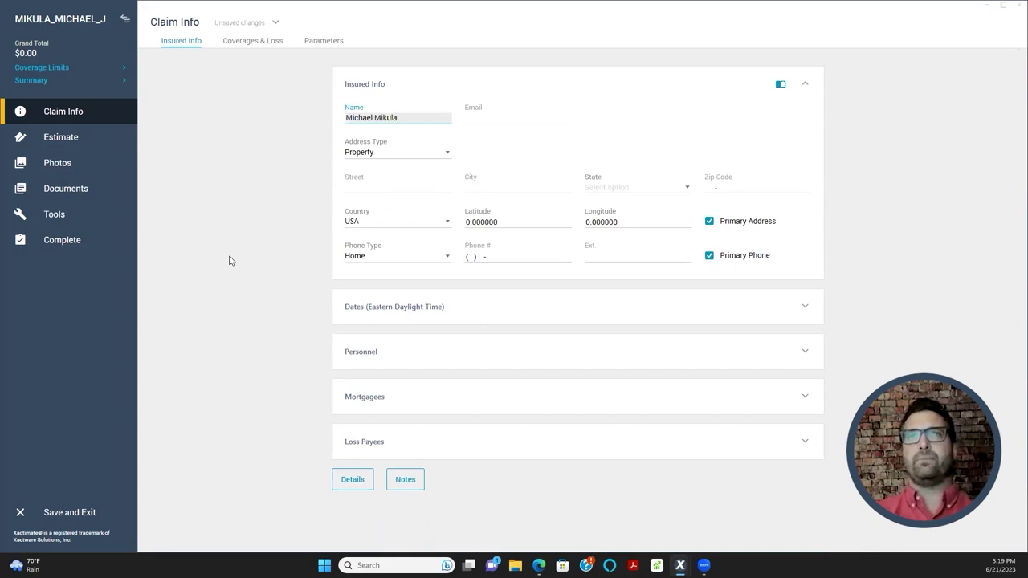
- Enter the insured's full name and e-mail address in Insured Info
key("Tab")
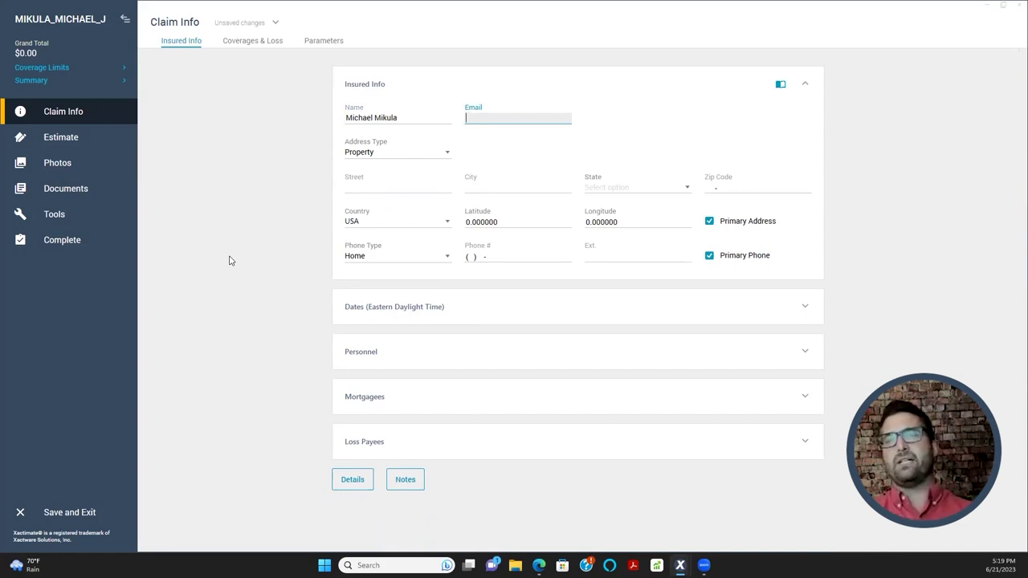
type("m")
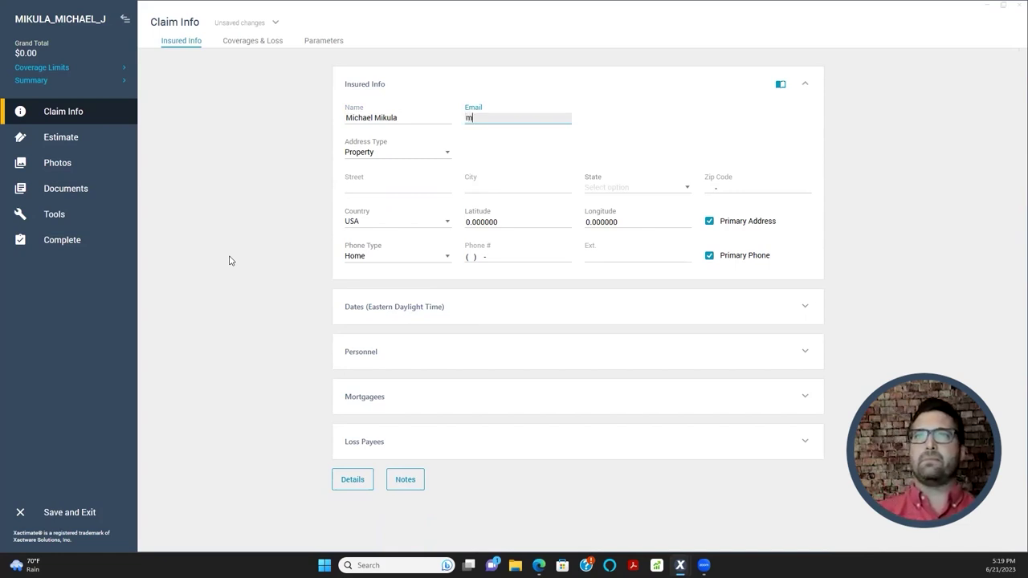
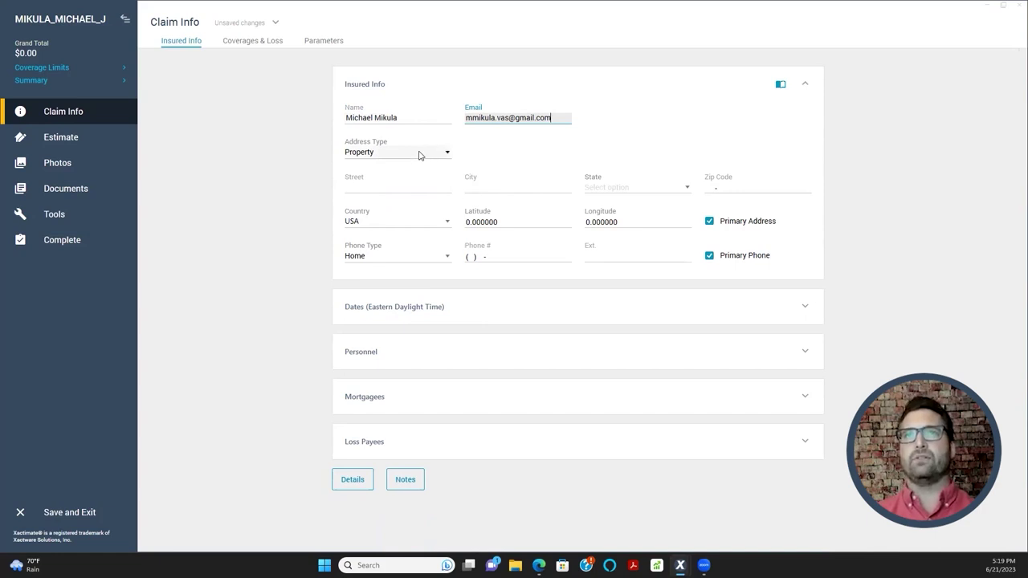
left_click(421, 155)
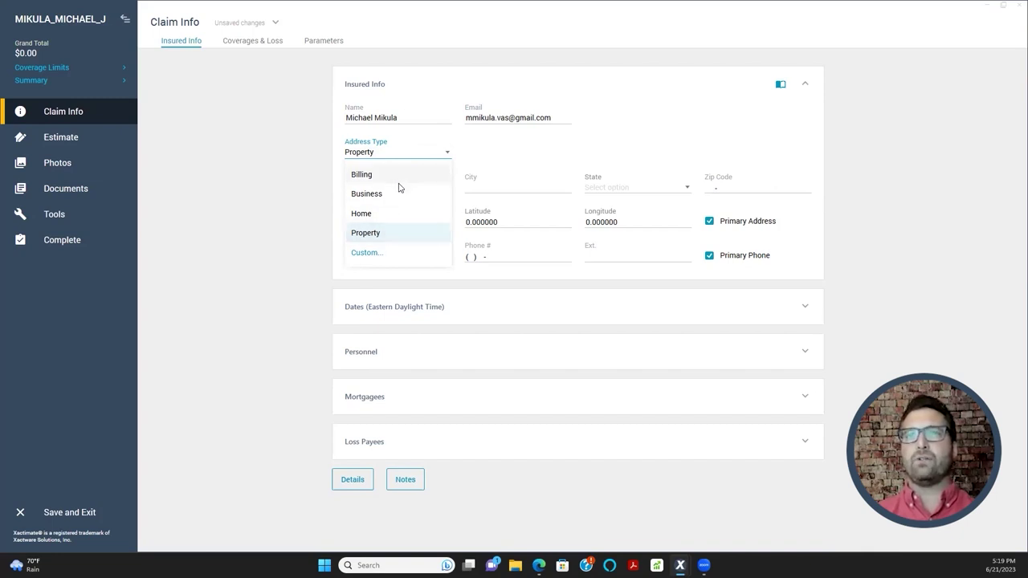
- Try Home as the address type, then set it back to Property
left_click(480, 145)
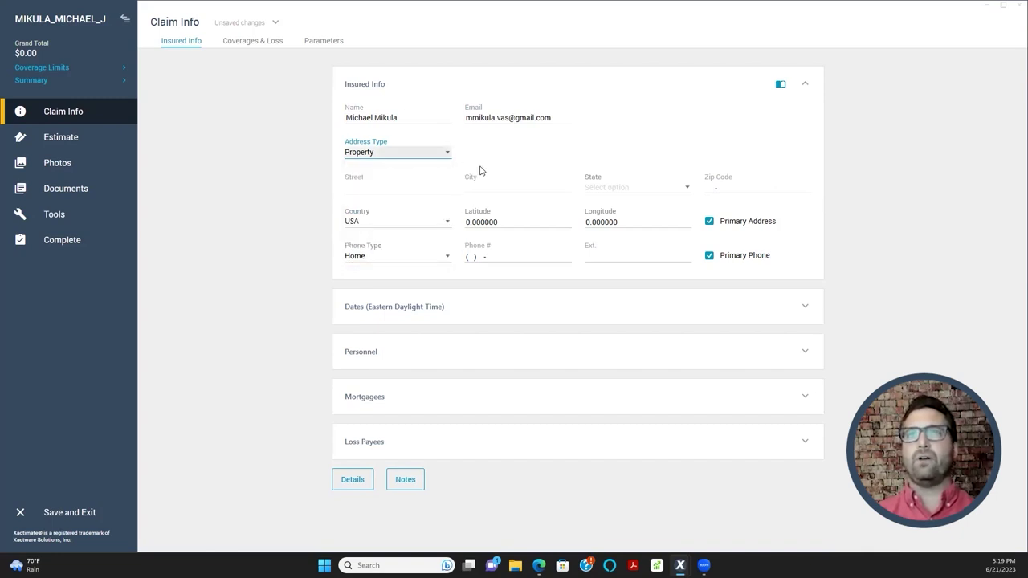
left_click(387, 159)
left_click(363, 214)
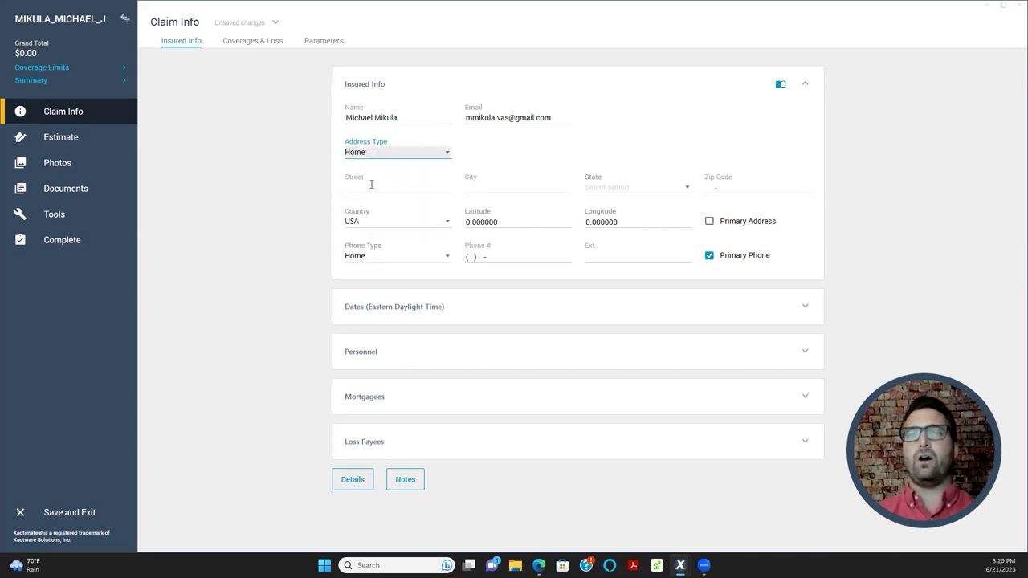
left_click(379, 191)
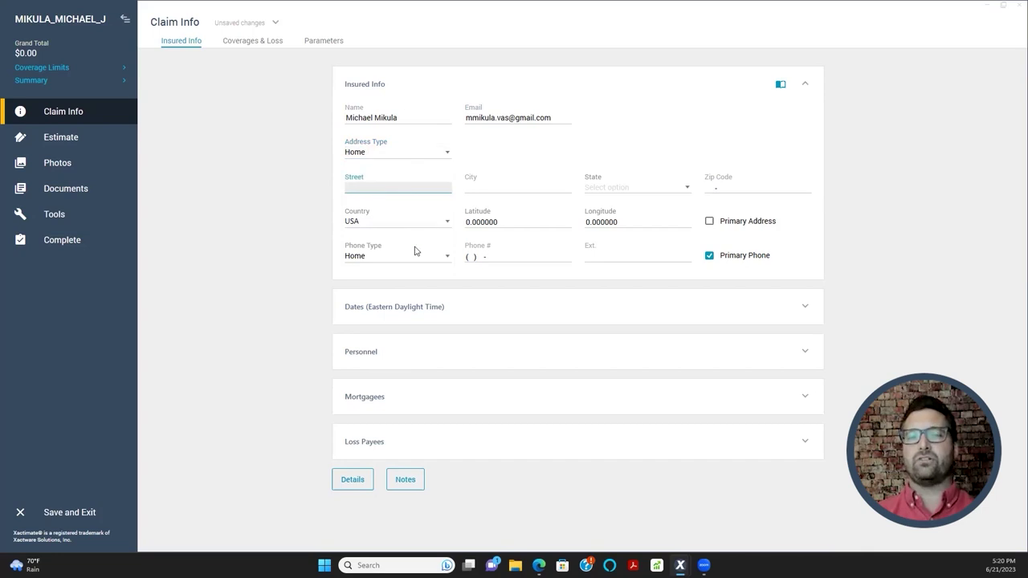
left_click(382, 152)
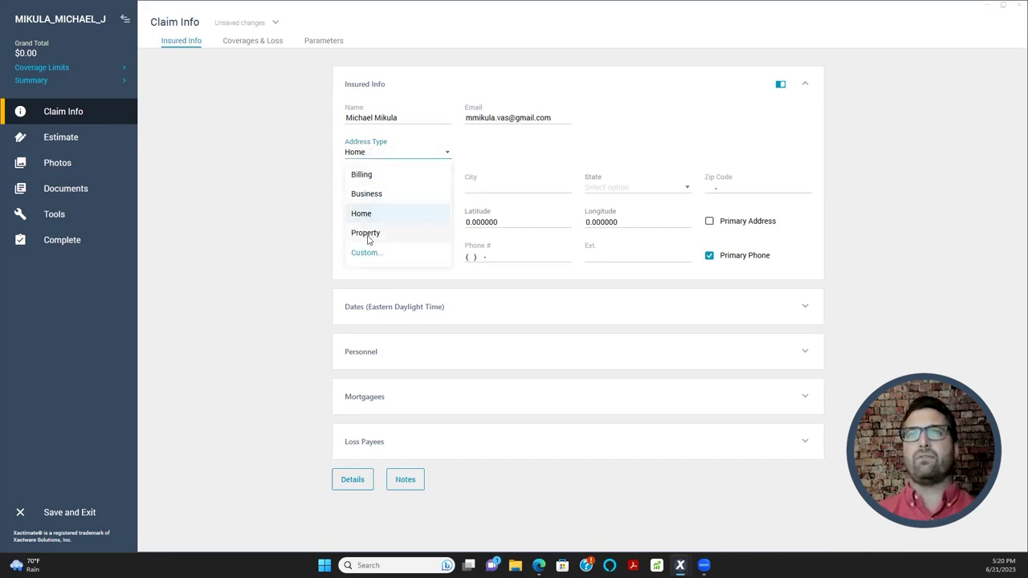
left_click(367, 234)
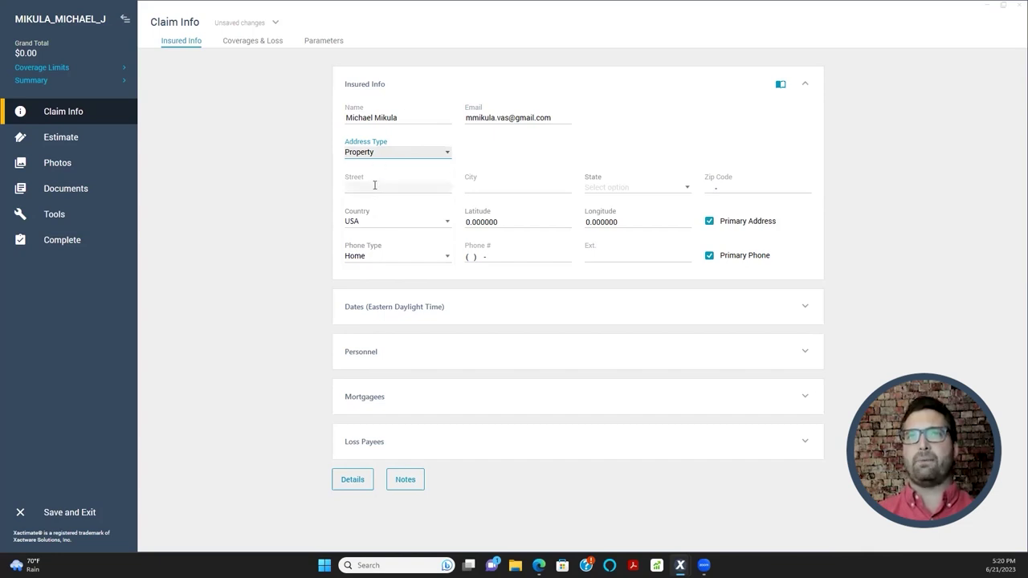
left_click(375, 185)
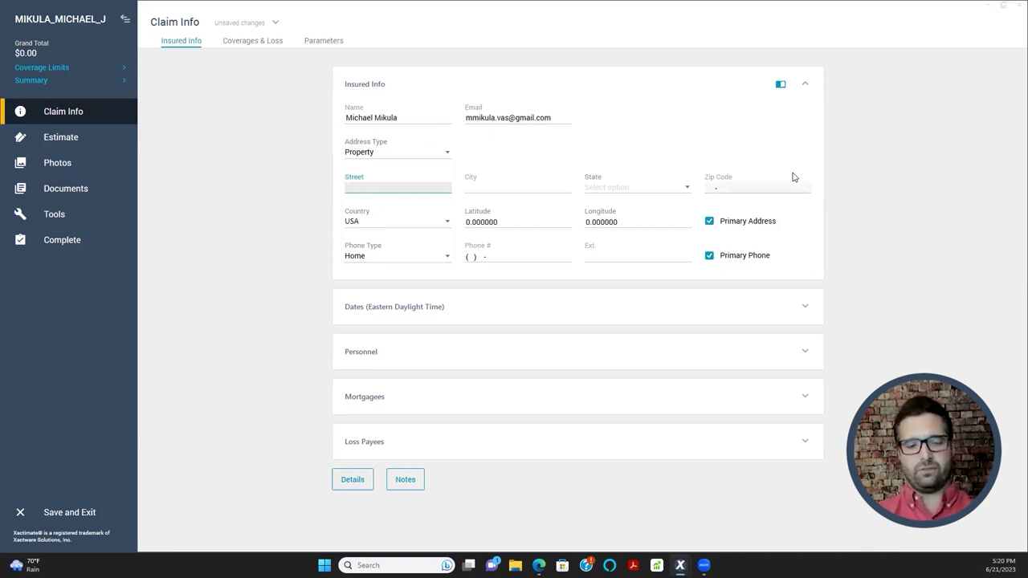
- Enter the insured's property street, city, state and zip code
type("123")
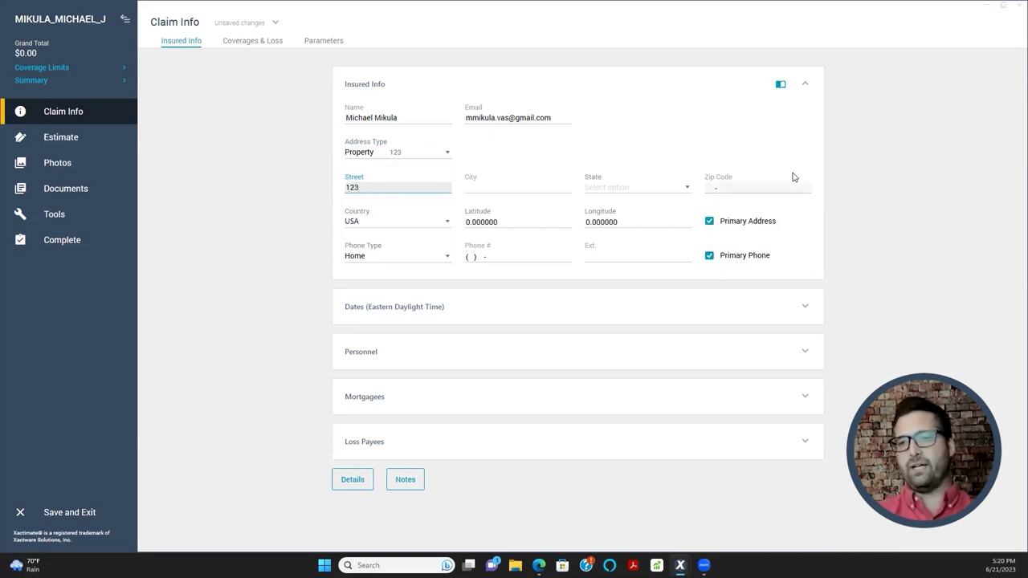
type(" Mai")
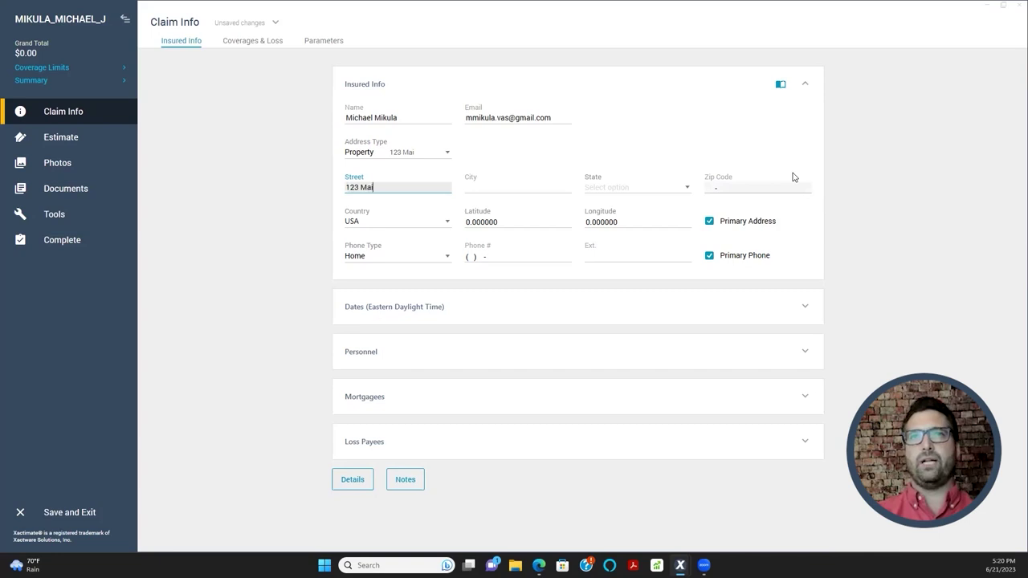
type("n Street")
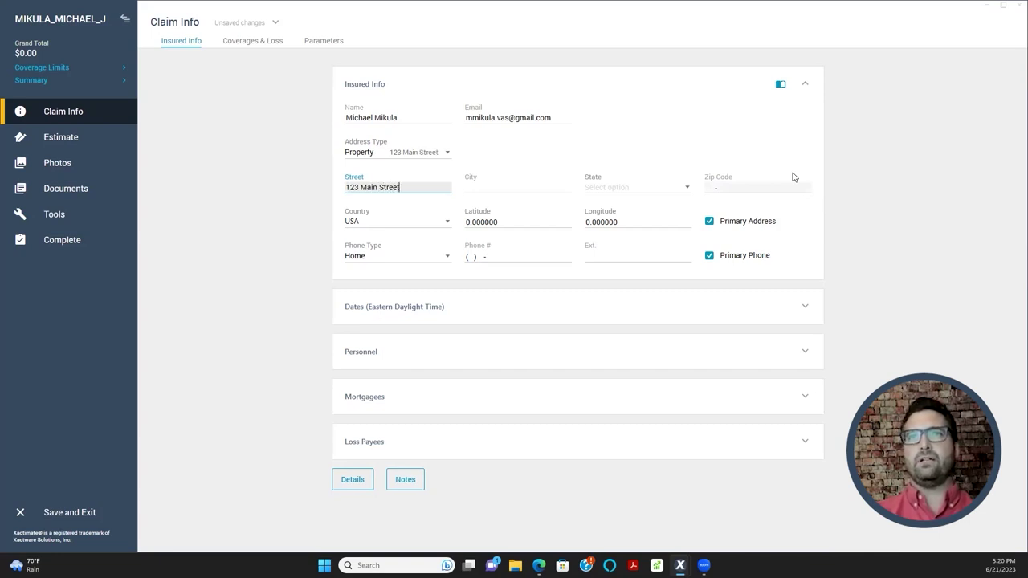
key("Tab")
type("Mechanicsburg")
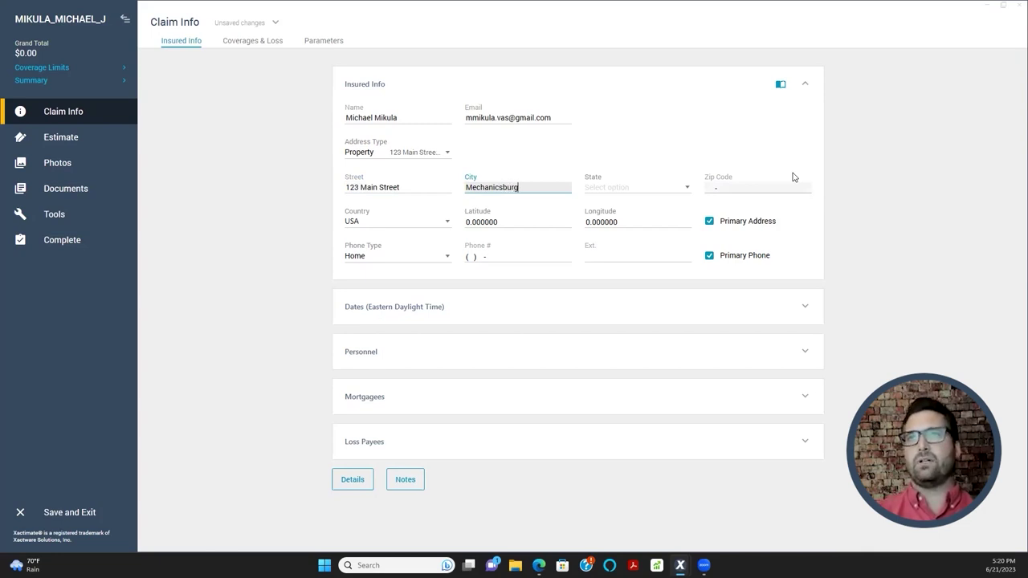
key("Tab")
key("p")
key("Tab")
type("17055")
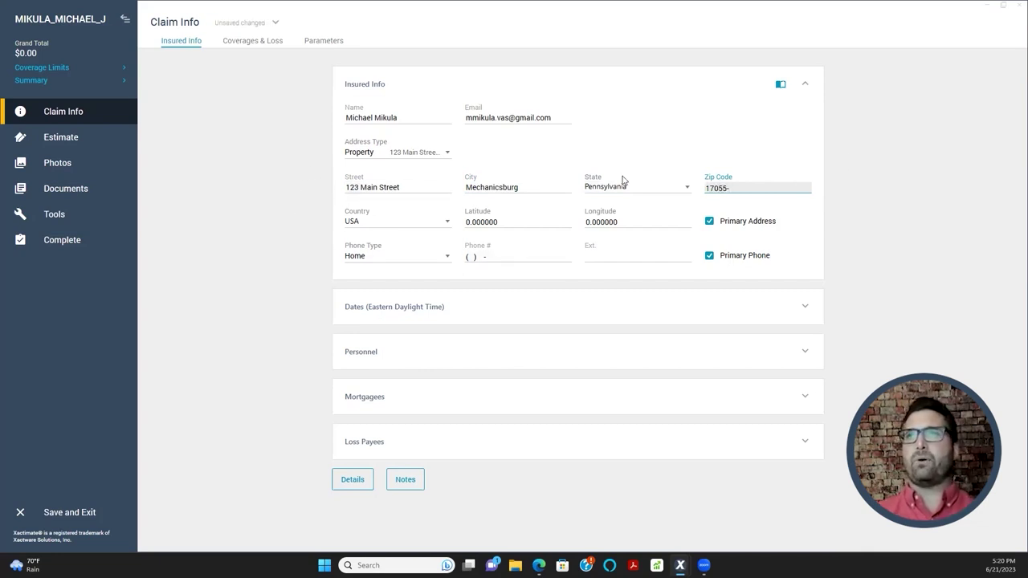
left_click(420, 158)
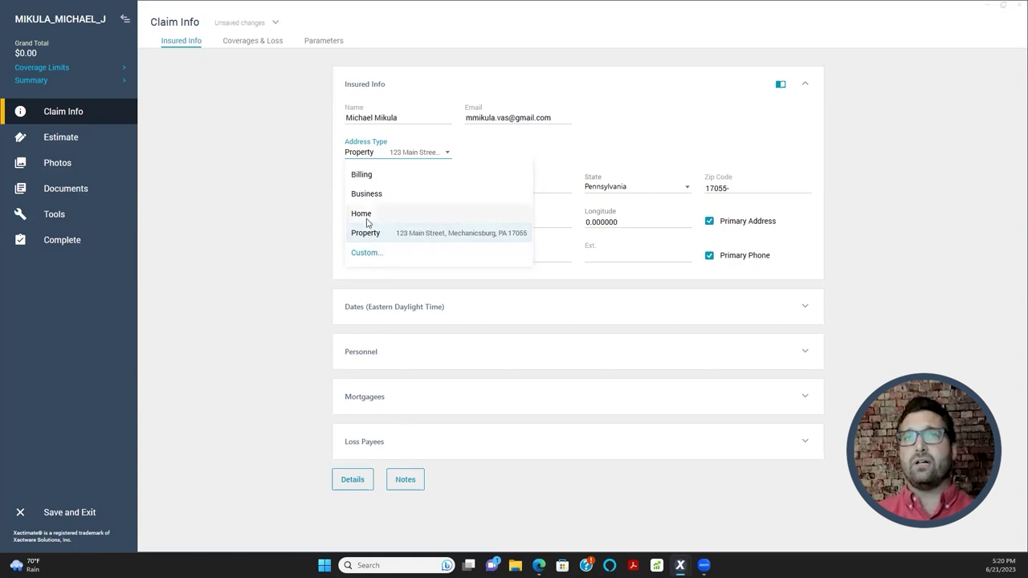
- Create a custom address type named Mailing
left_click(363, 174)
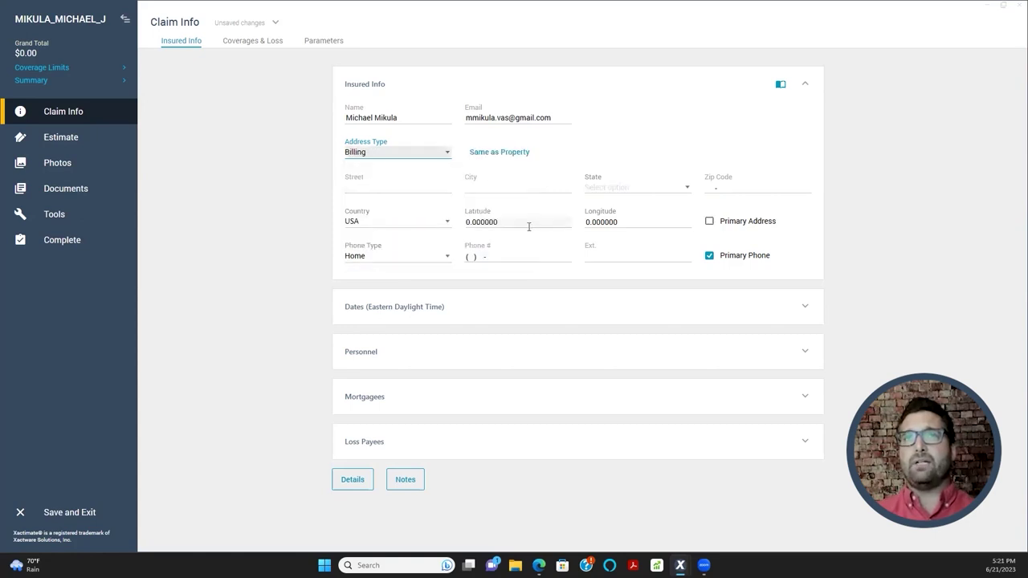
left_click(361, 187)
left_click(375, 159)
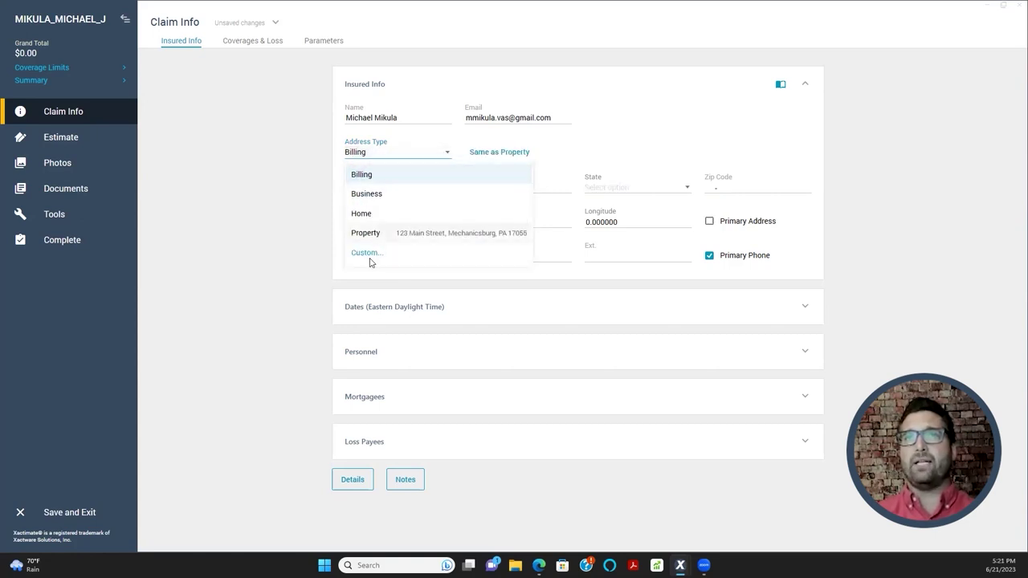
left_click(364, 253)
type("Mailing")
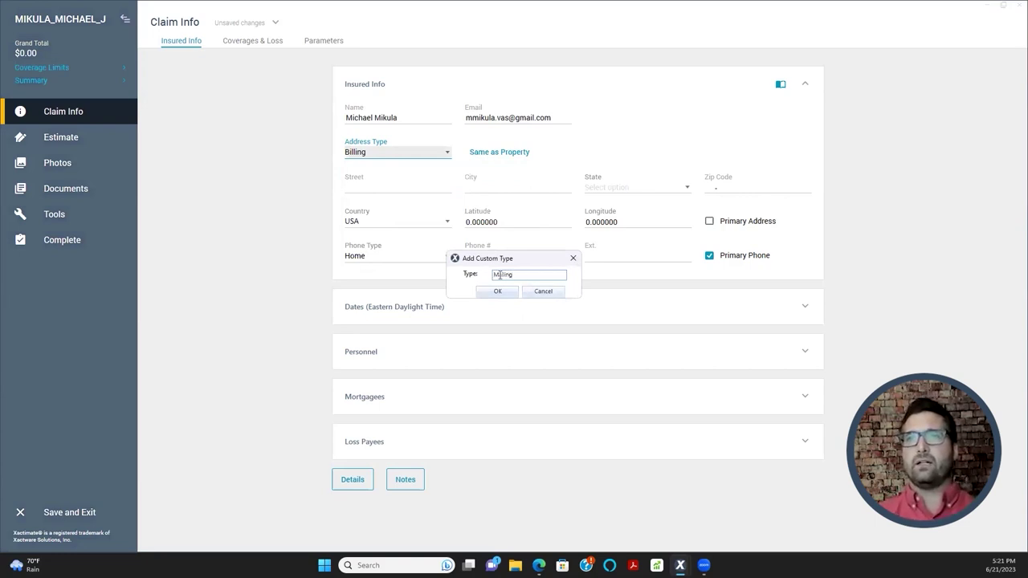
left_click(495, 291)
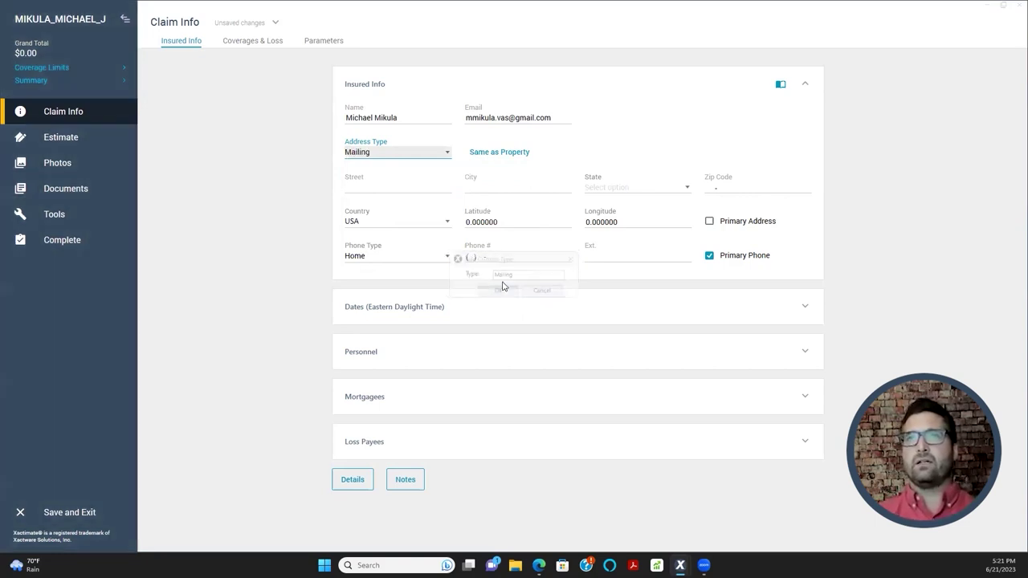
- Enter the insured's mailing street, city, state (Pennsylvania) and zip code
left_click(411, 188)
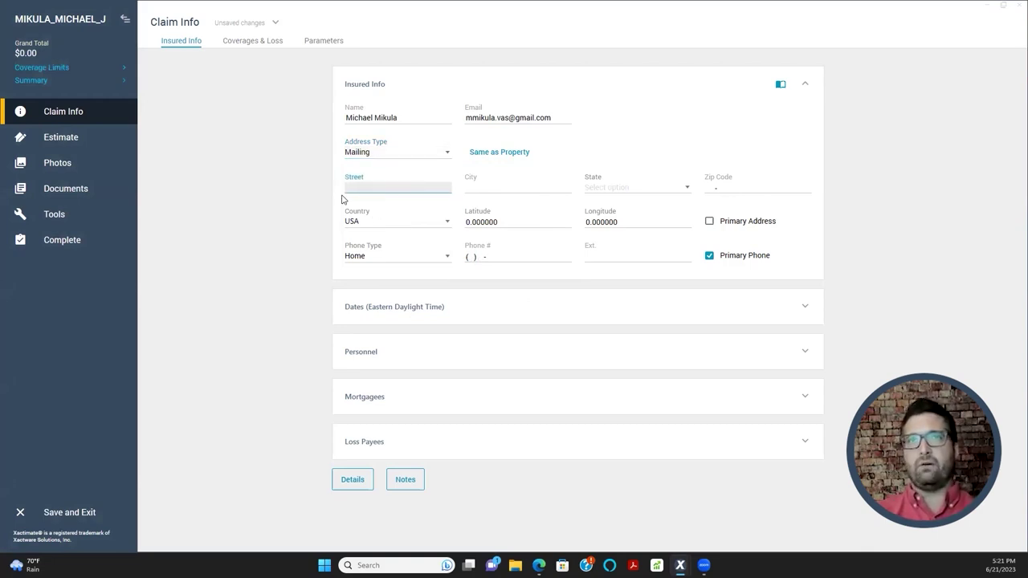
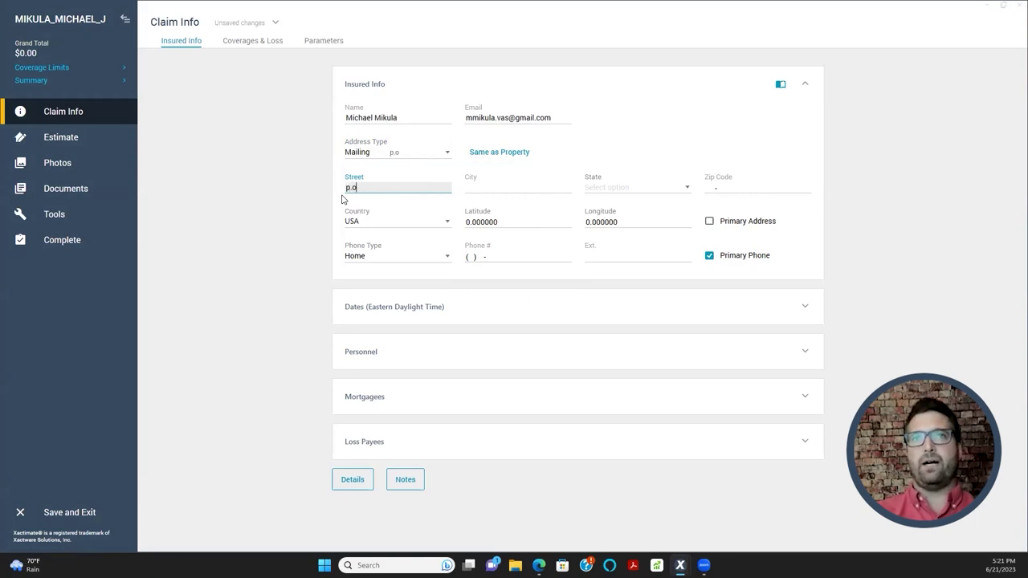
key("Tab")
type("Camphill")
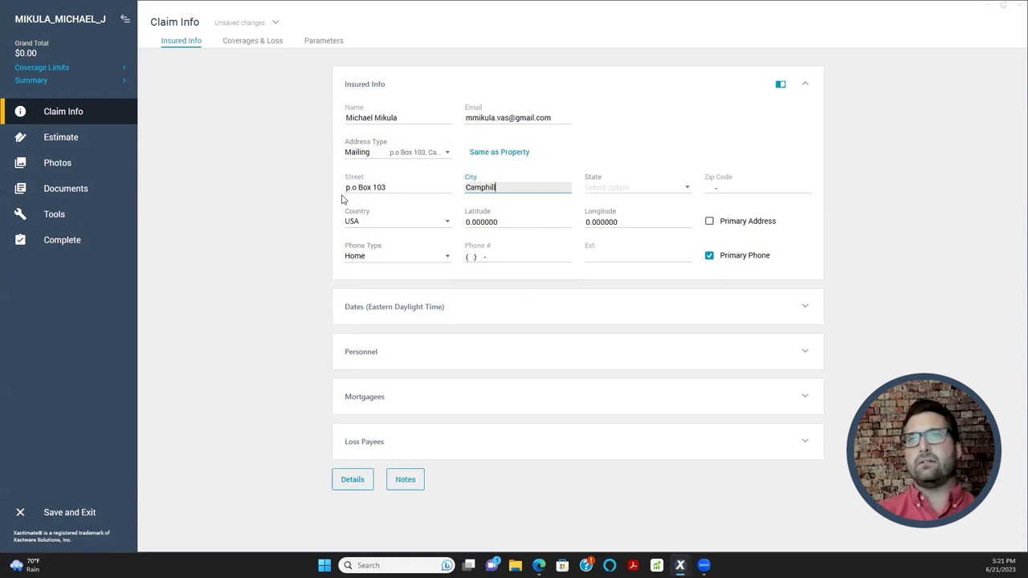
key("Tab")
type("p")
key("Tab")
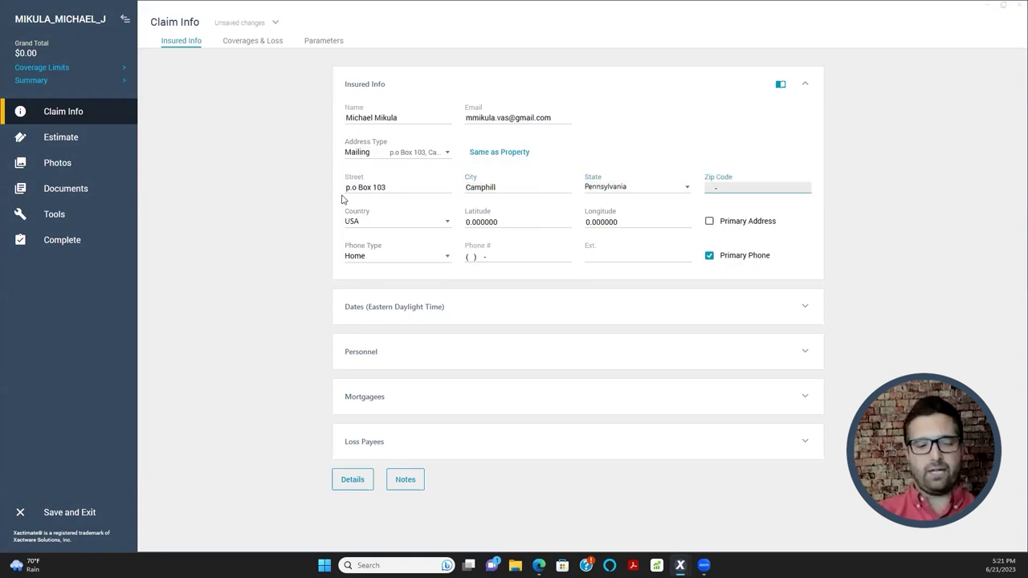
type("17   ")
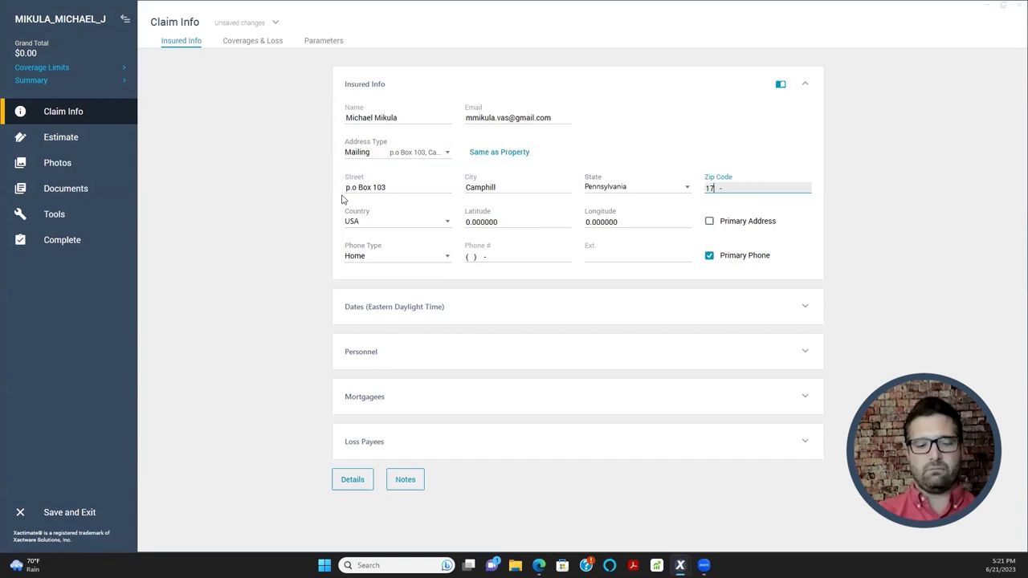
type("011")
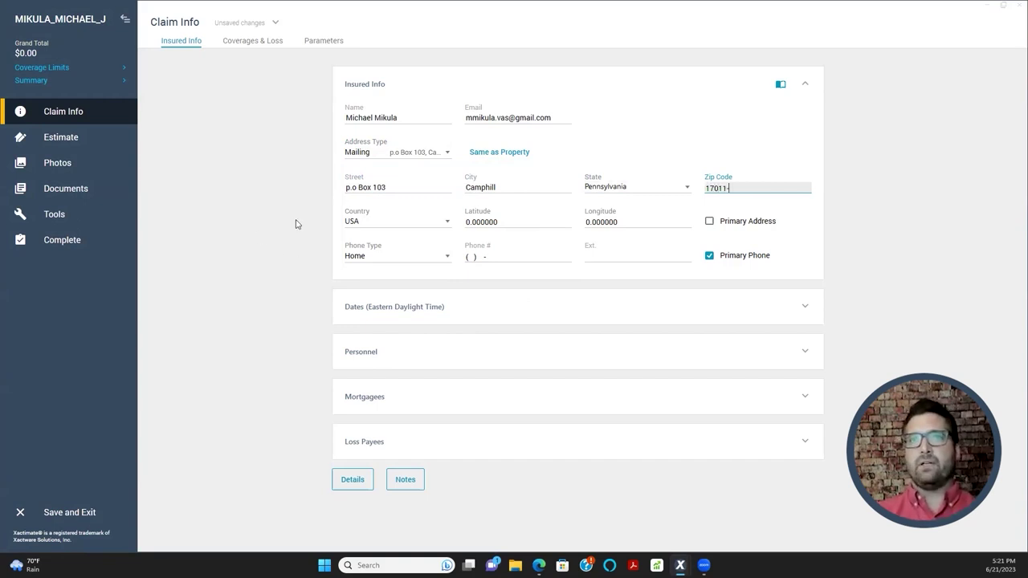
left_click(293, 269)
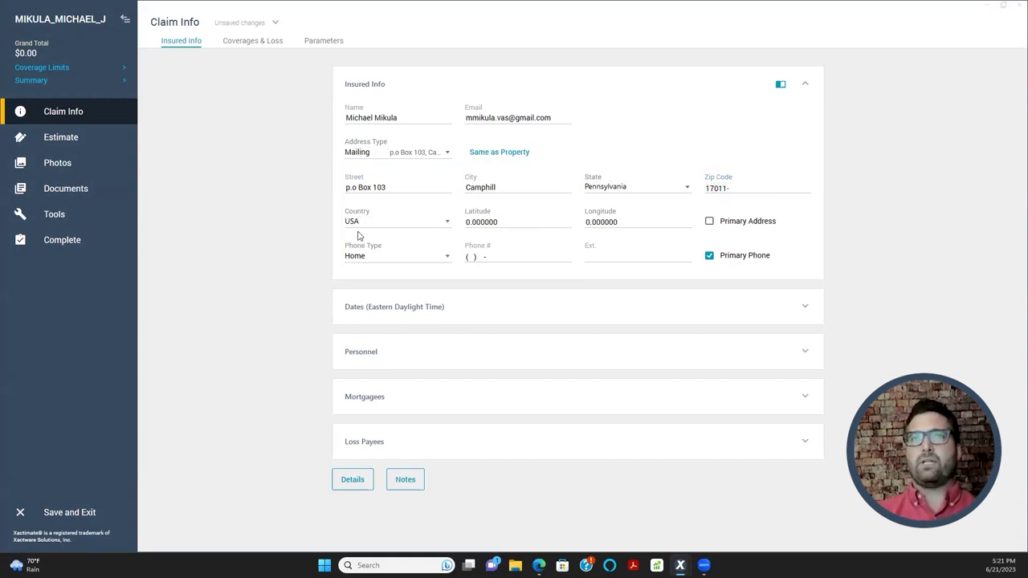
- Inspect the mailing address's latitude and longitude values
left_click(483, 222)
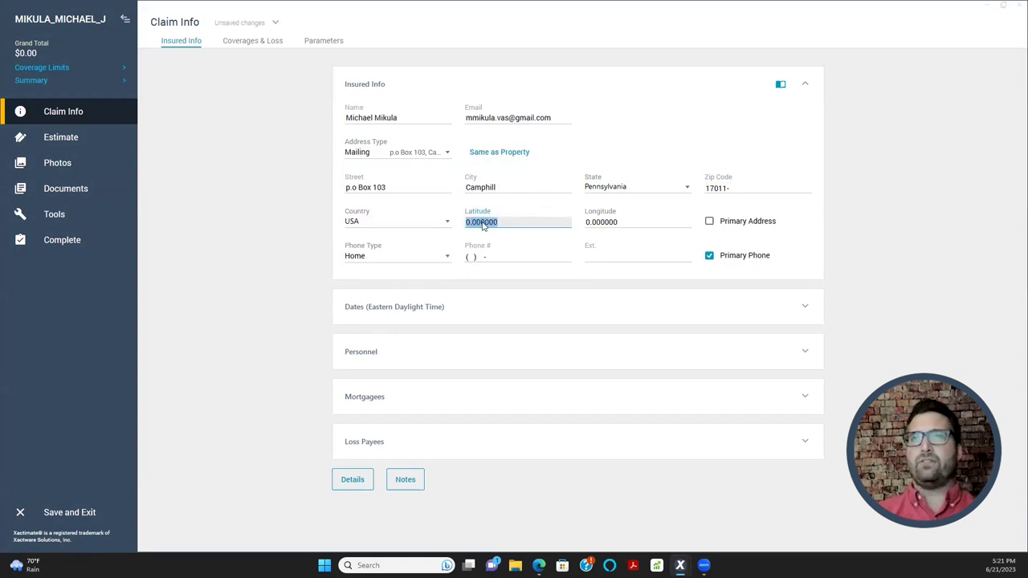
left_click(590, 224)
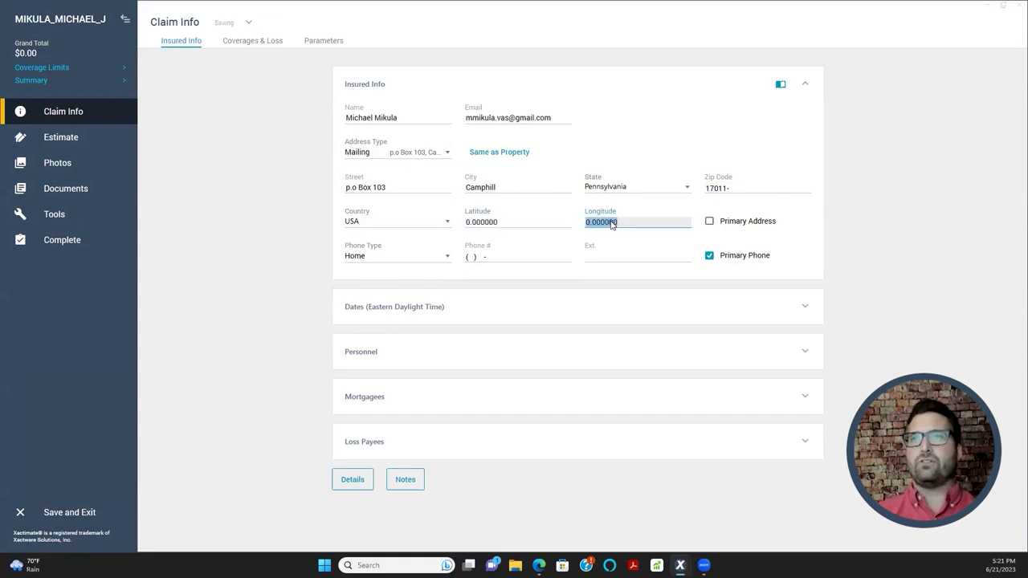
left_click(566, 225)
left_click(607, 226)
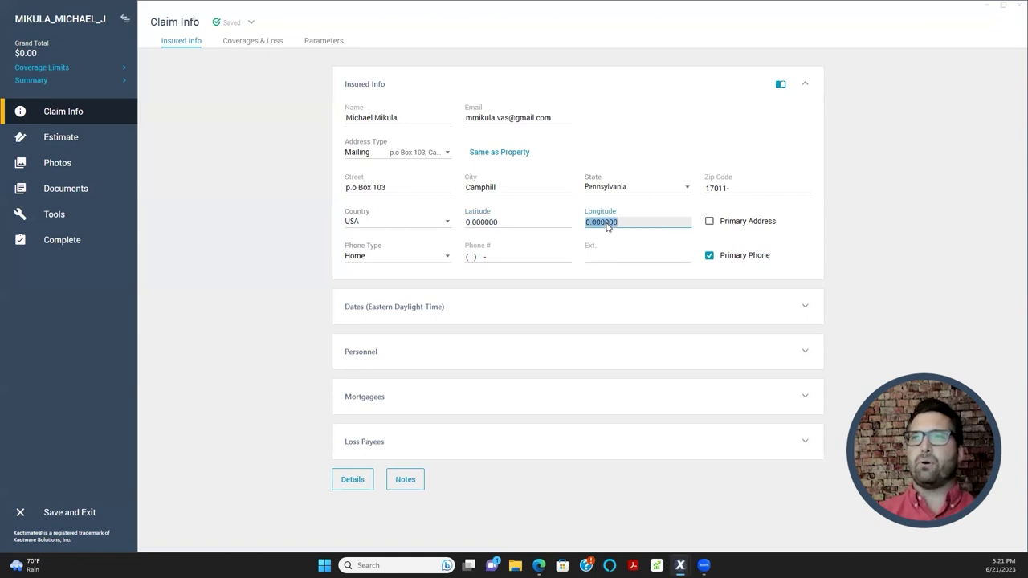
left_click(481, 218)
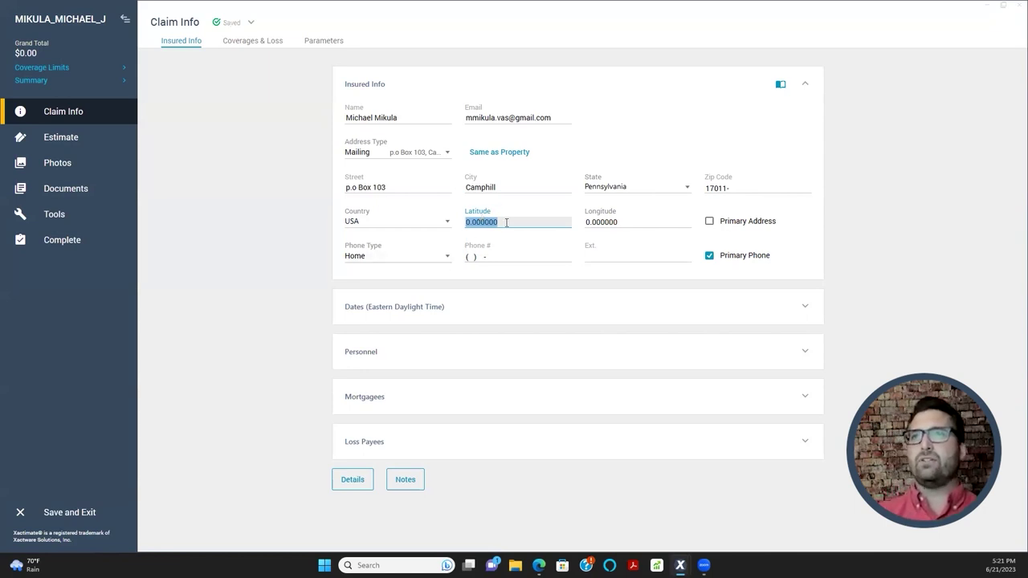
left_click(620, 222)
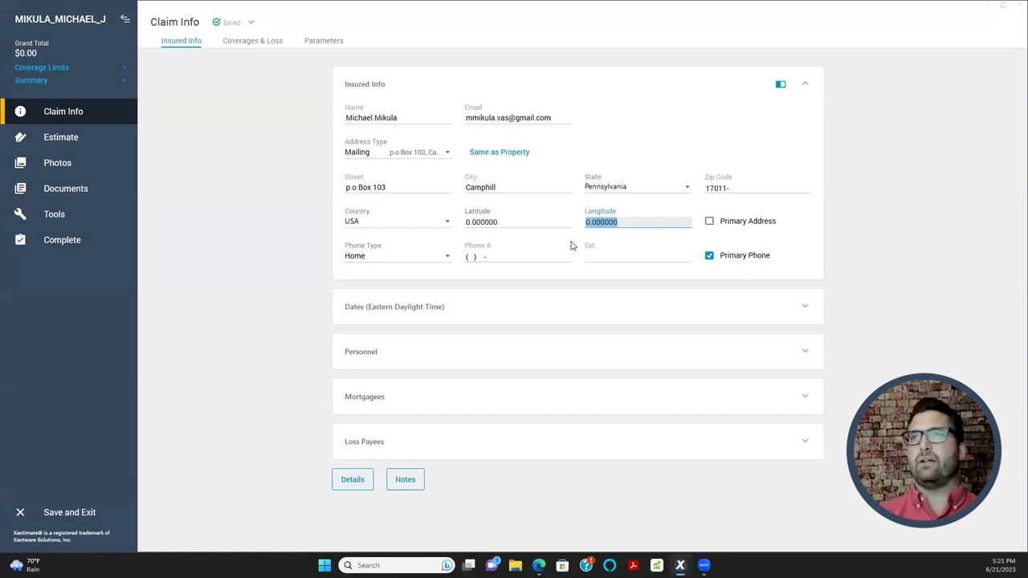
left_click(489, 222)
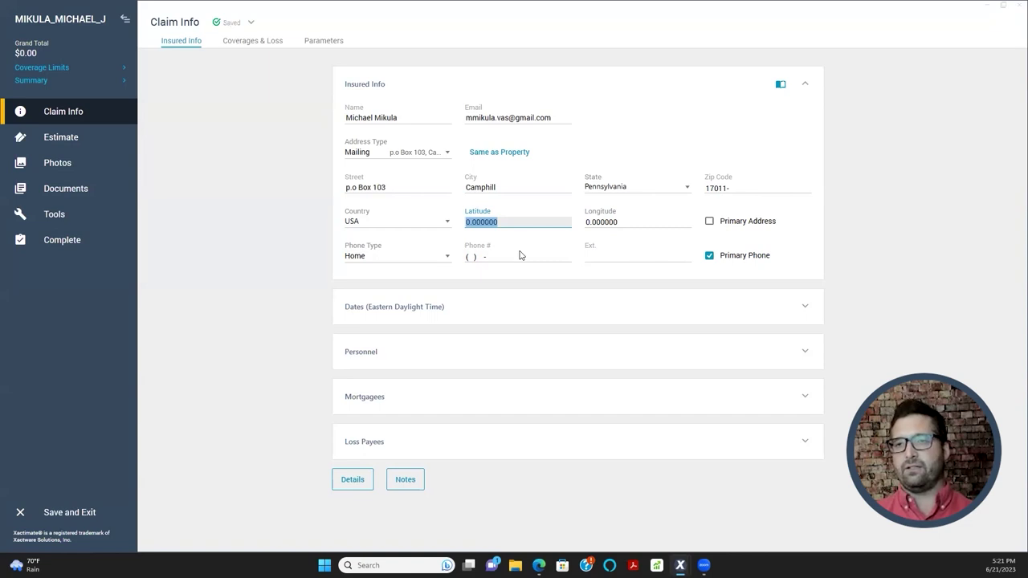
left_click(444, 232)
- Enter the insured's home phone number, leaving the extension blank
left_click(474, 257)
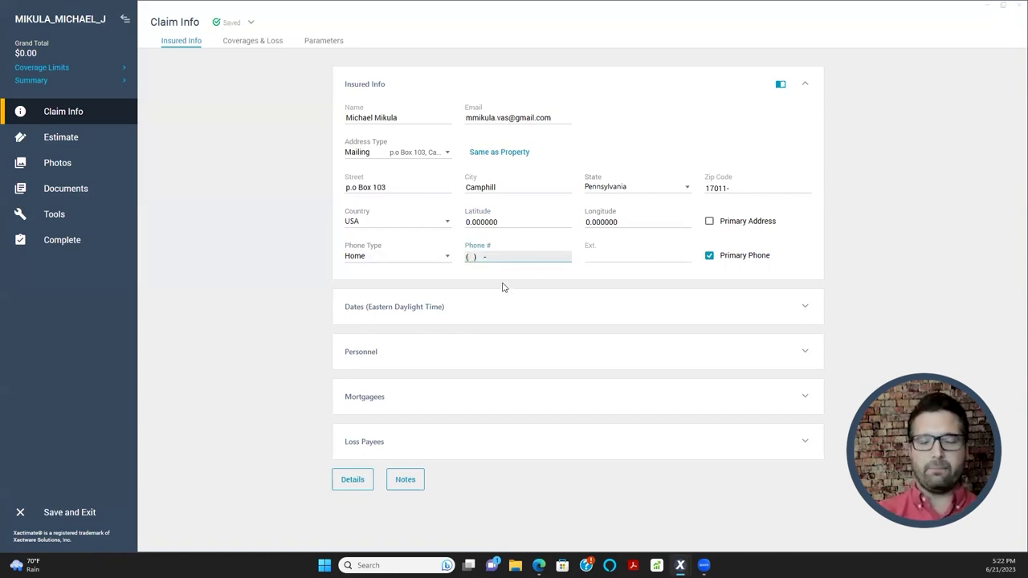
type("555) 555-0000")
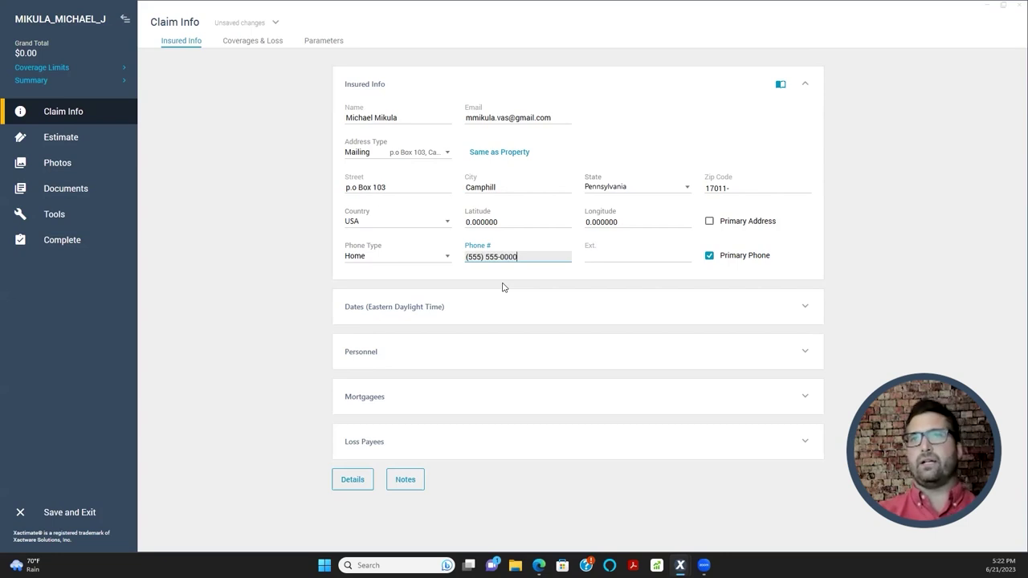
key("Tab")
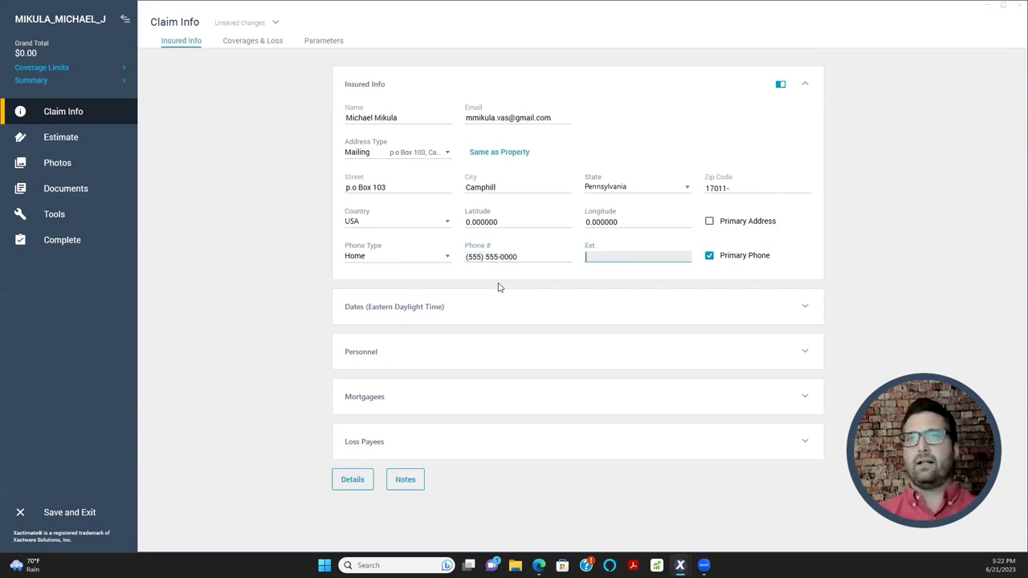
key("Tab")
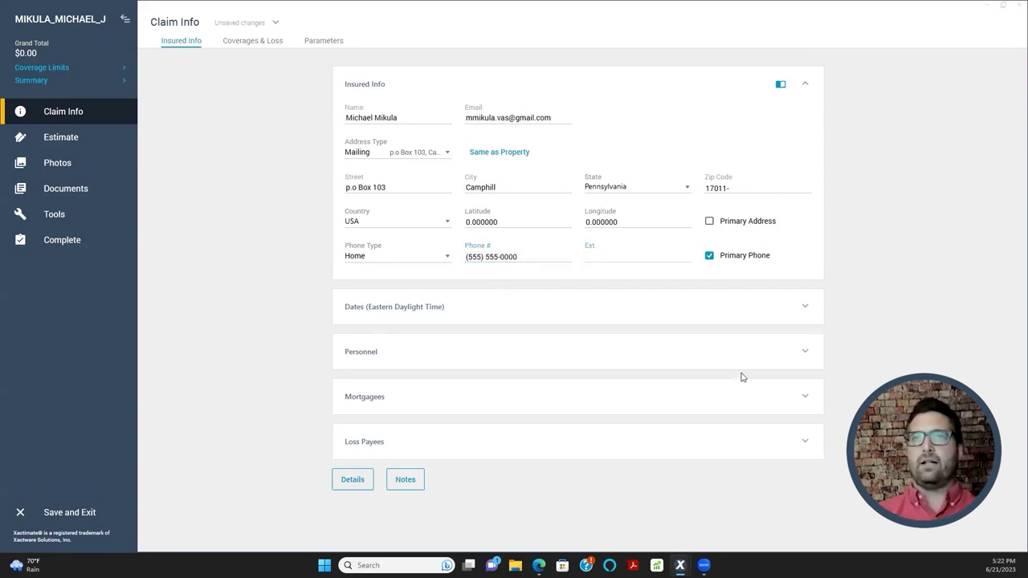
left_click(47, 189)
- Update the price list with the 6% tax jurisdiction and preview the estimate report
left_click(609, 315)
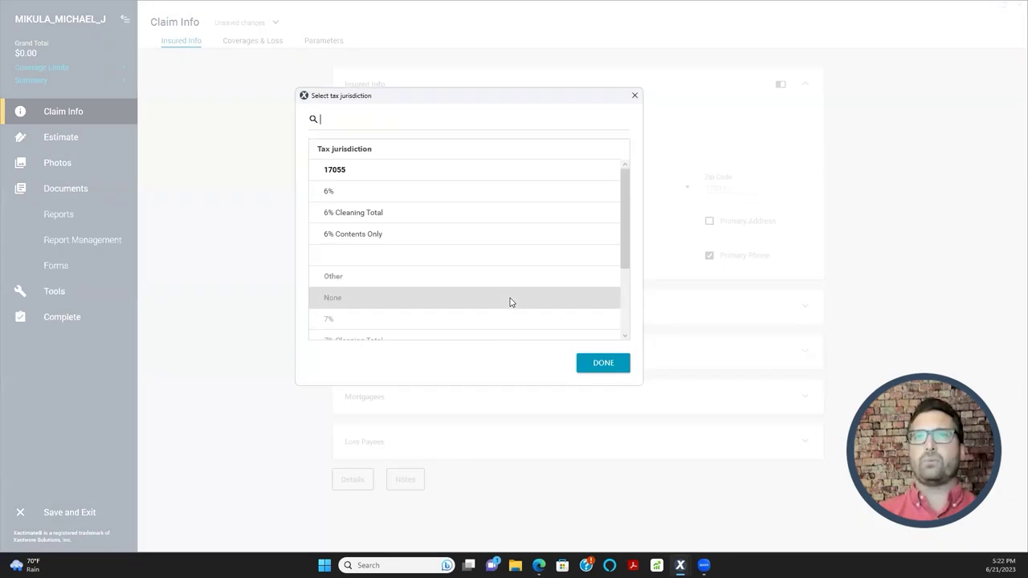
left_click(325, 194)
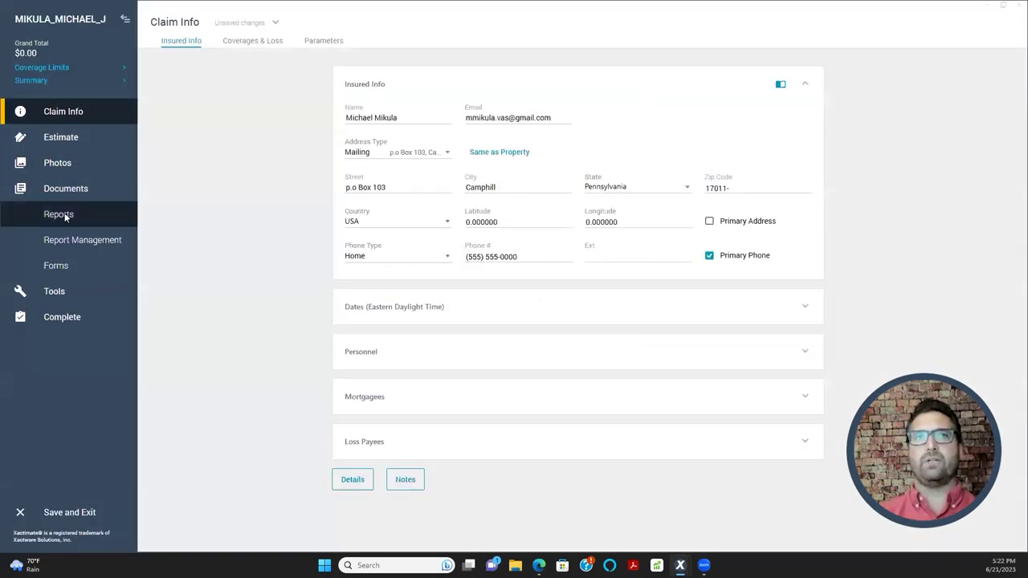
left_click(59, 215)
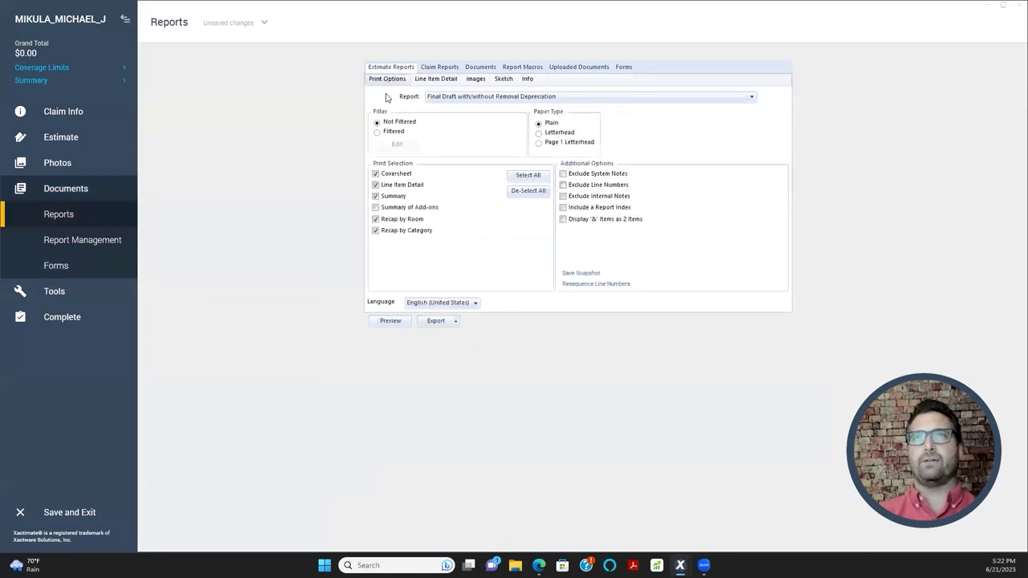
left_click(393, 326)
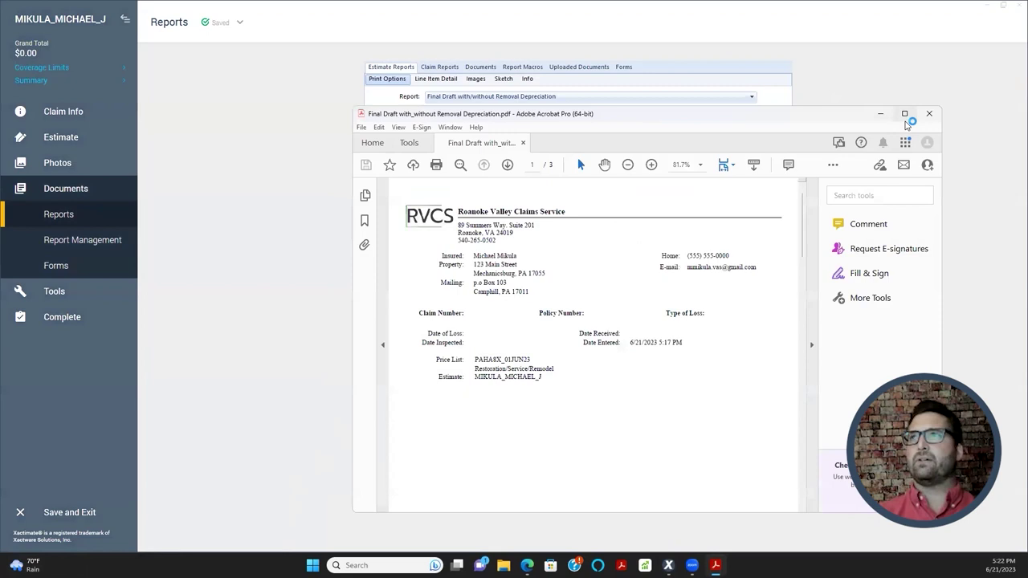
- Maximize the PDF, highlight the insured's name, addresses, phone and e-mail lines, then minimize Acrobat
left_click(904, 114)
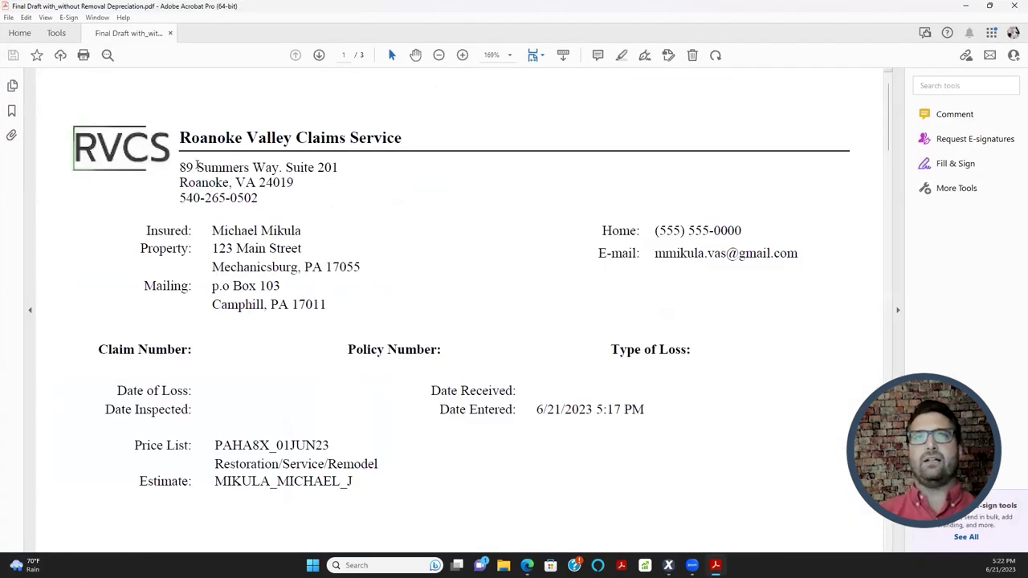
scroll(200, 289, "down", 2)
scroll(233, 329, "up", 1)
left_click_drag(212, 202, 326, 279)
scroll(341, 306, "down", 5)
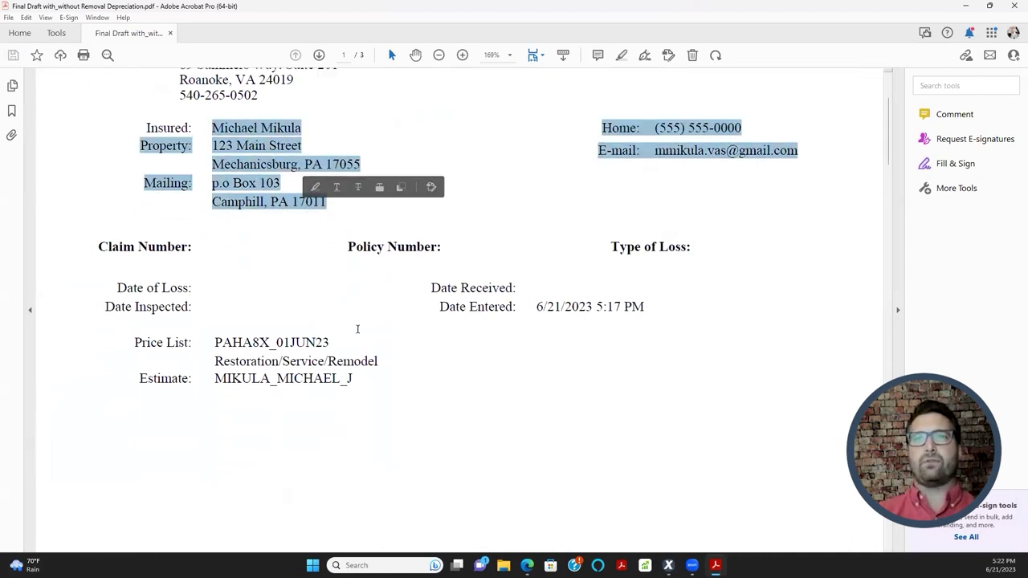
scroll(403, 377, "up", 5)
scroll(407, 397, "up", 1)
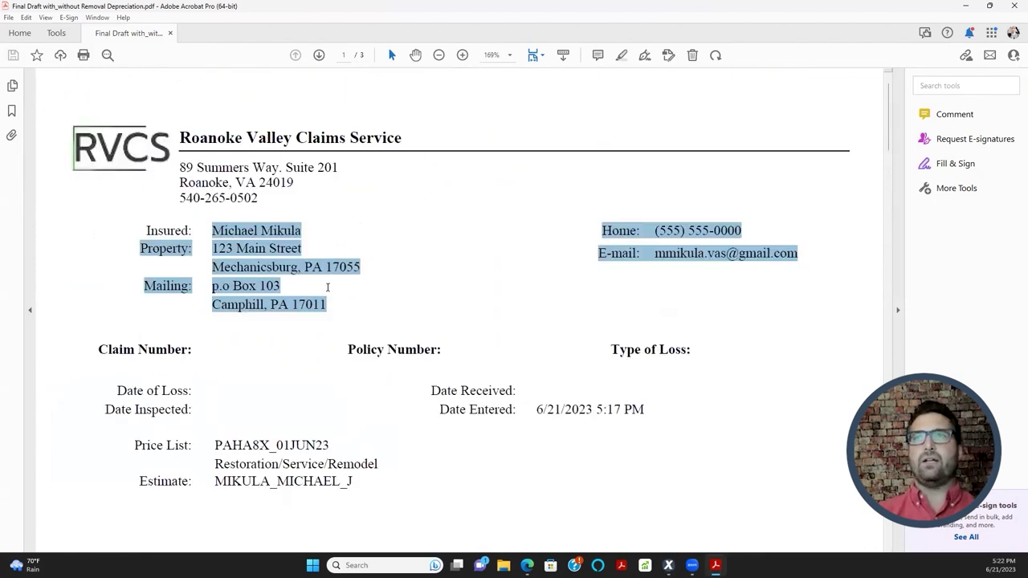
left_click(656, 237)
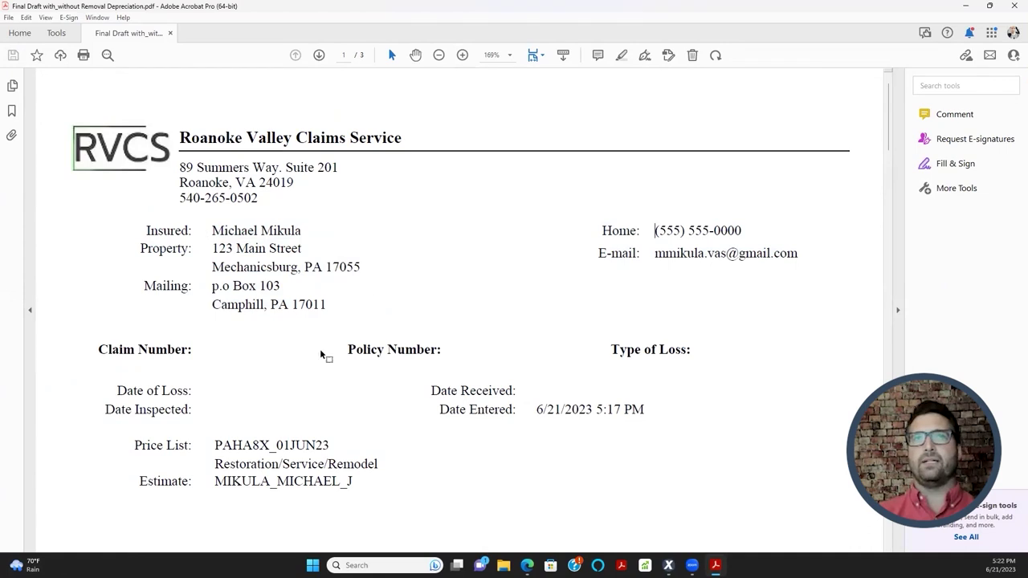
left_click_drag(74, 121, 577, 246)
left_click(247, 349)
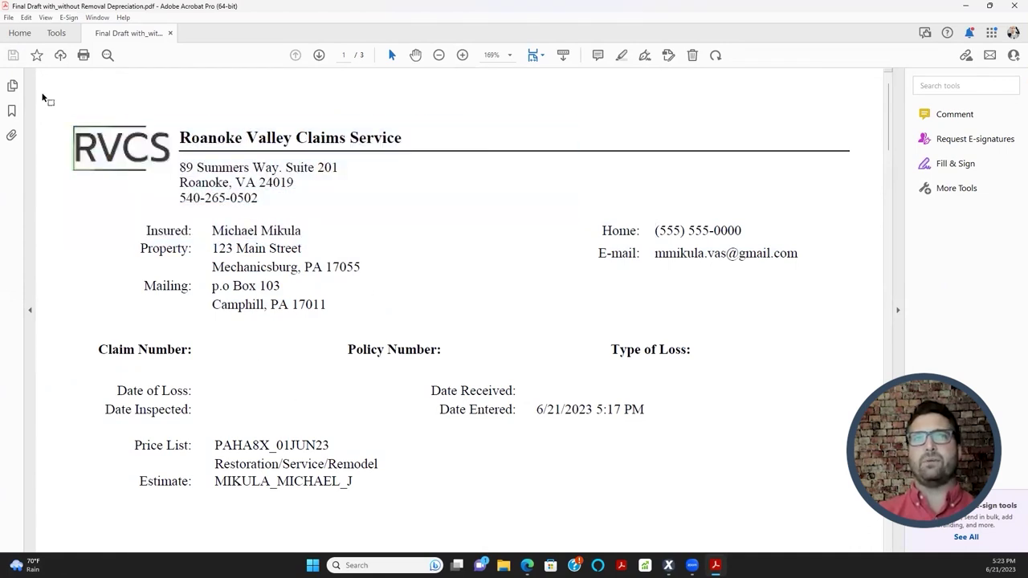
left_click_drag(152, 243, 360, 306)
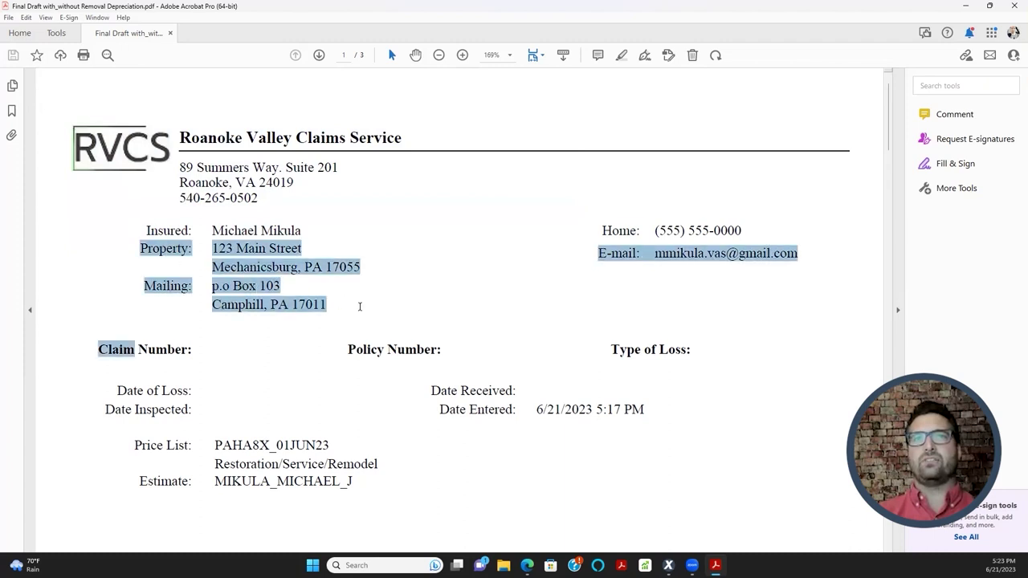
left_click_drag(152, 226, 402, 294)
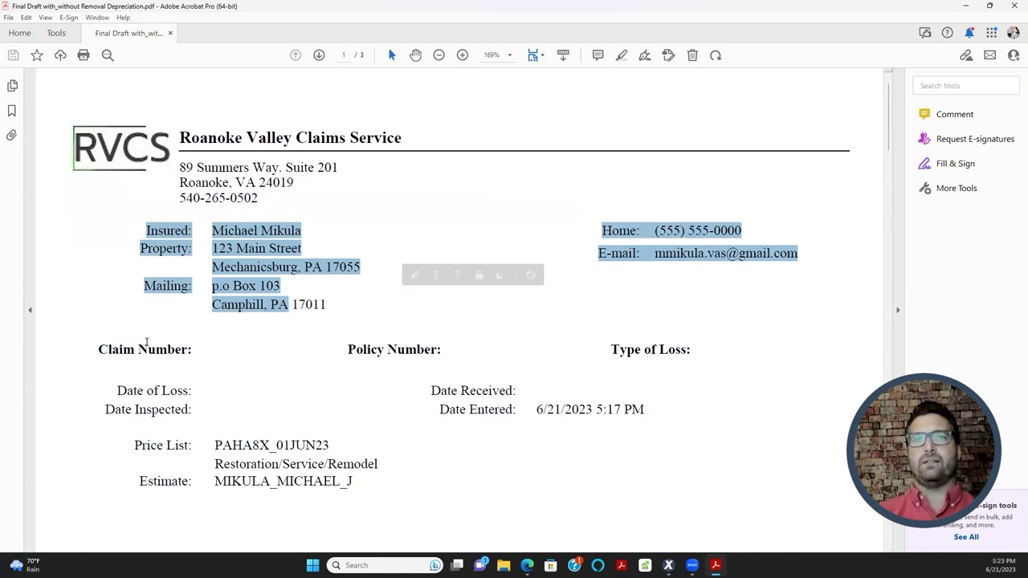
left_click(967, 6)
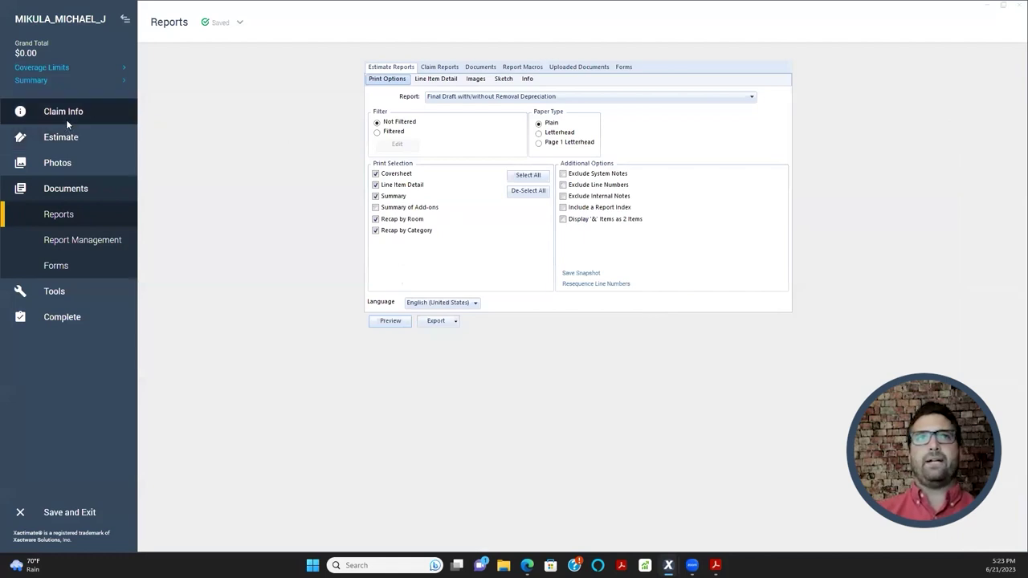
- Return to Claim Info, collapse Insured Info, expand Dates and select Date of Loss
left_click(85, 112)
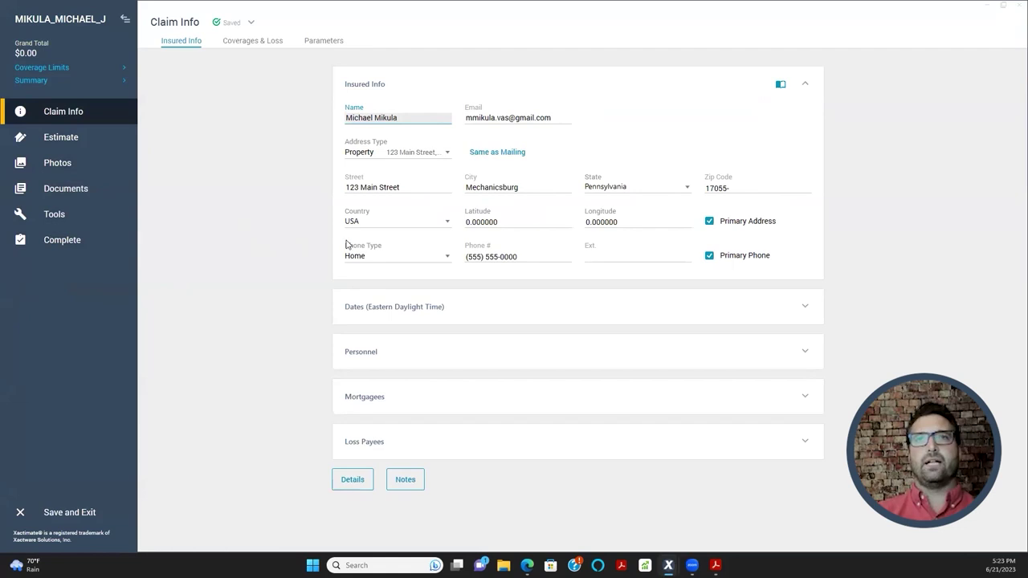
left_click(805, 84)
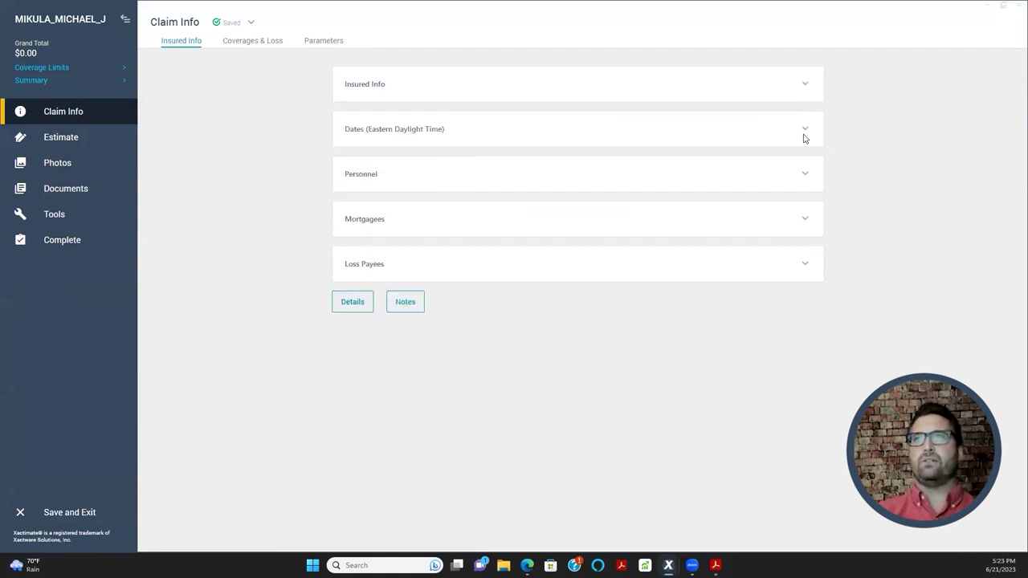
left_click(803, 134)
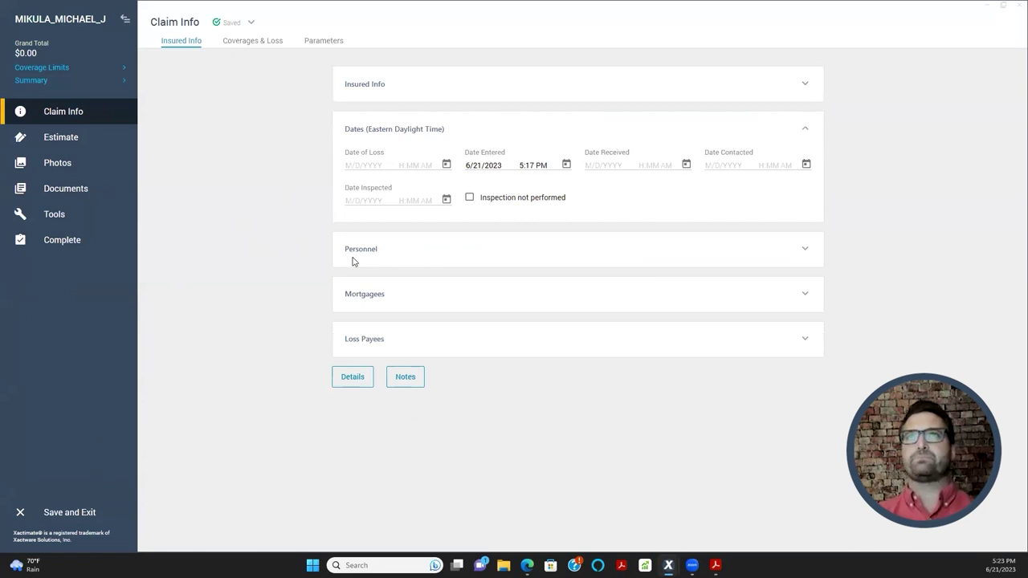
left_click(369, 165)
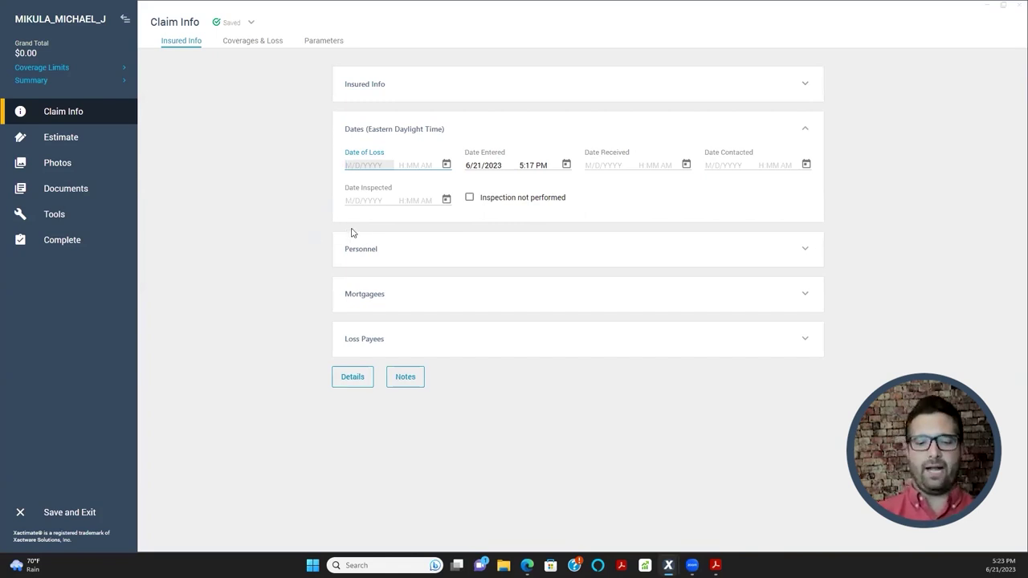
- Enter 7/1/2022 as the Date of Loss, keeping the default 12:00 AM time
type("7")
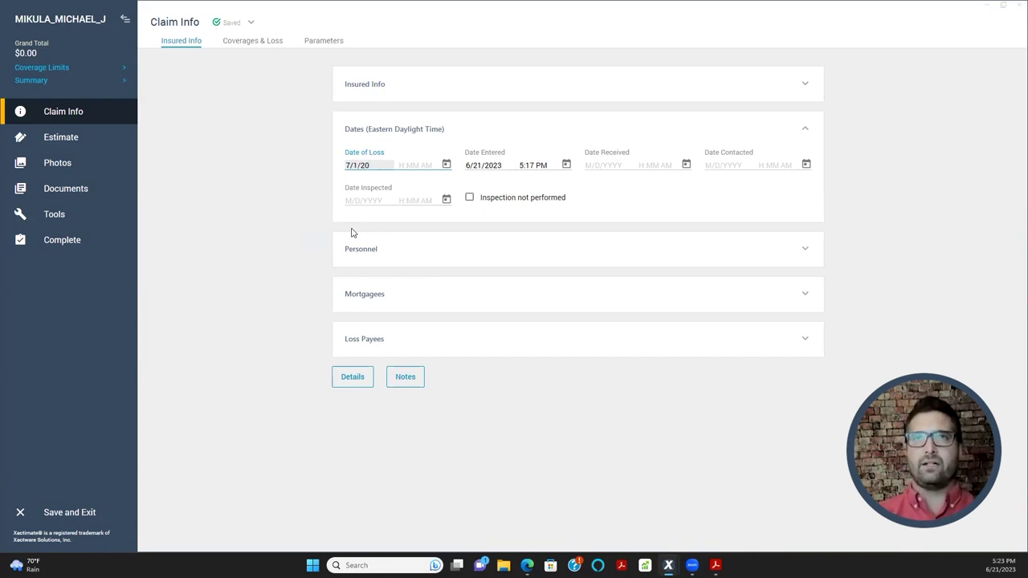
type("/1/2022")
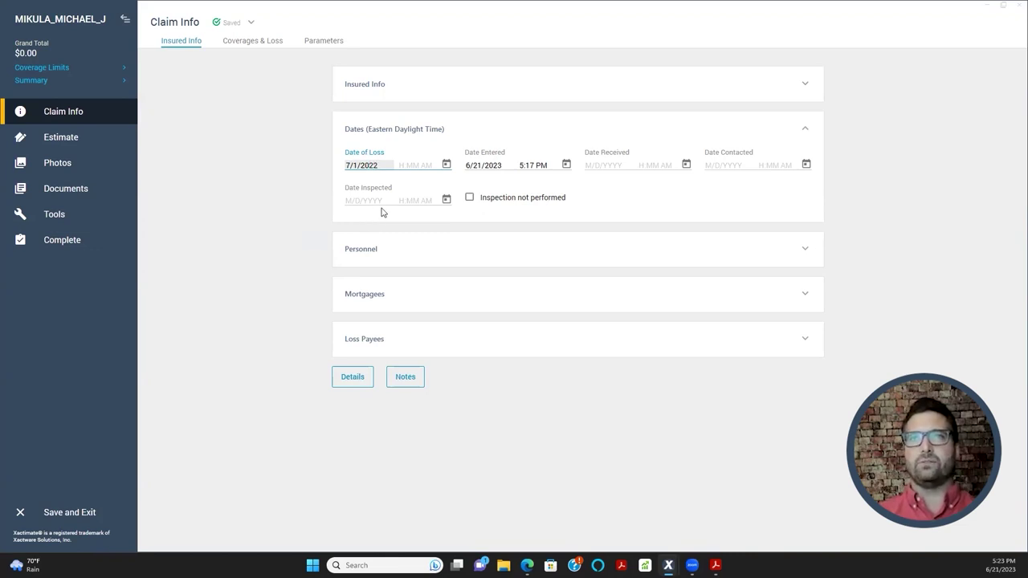
key("Tab")
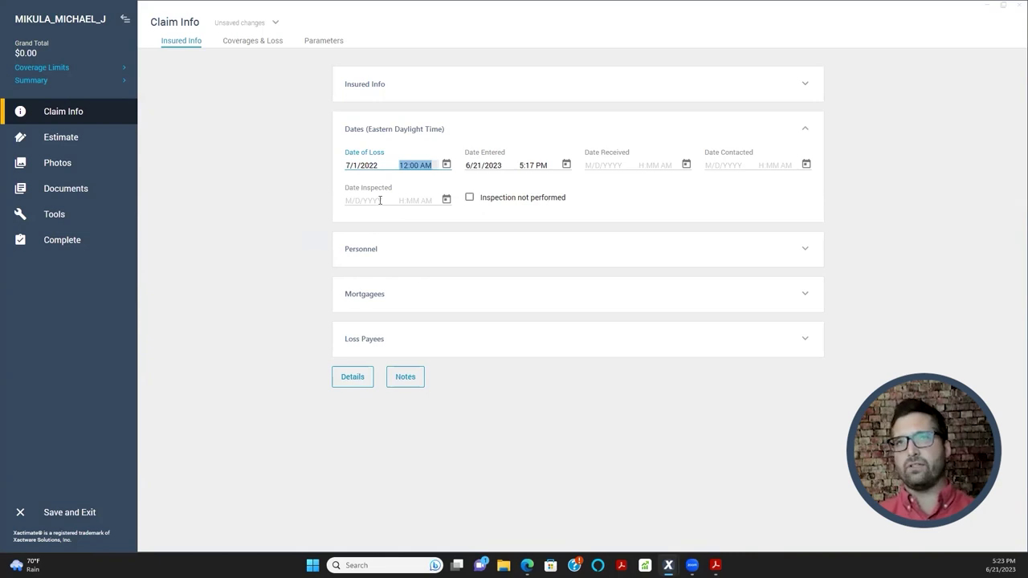
- Check the Date of Loss (7/1/2022) and Date Entered (6/21/2023) values in the Dates section
left_click(354, 174)
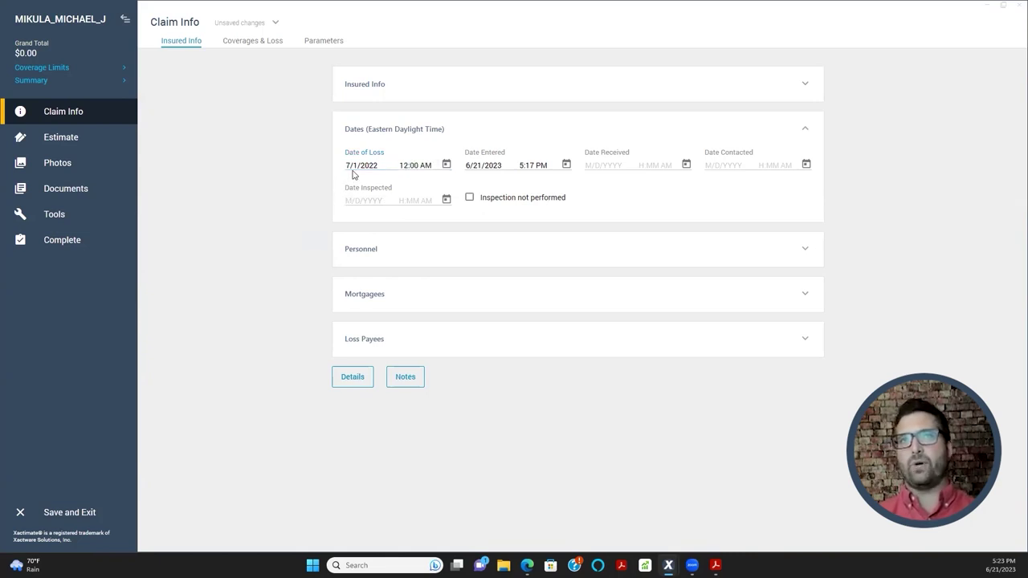
double_click(355, 169)
left_click(368, 202)
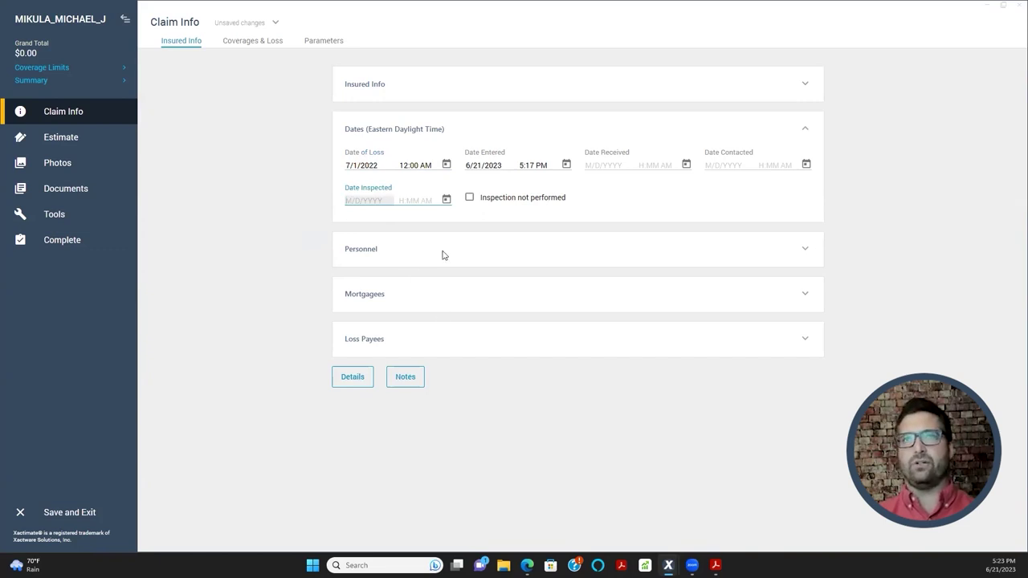
left_click(356, 168)
double_click(354, 163)
left_click(362, 165)
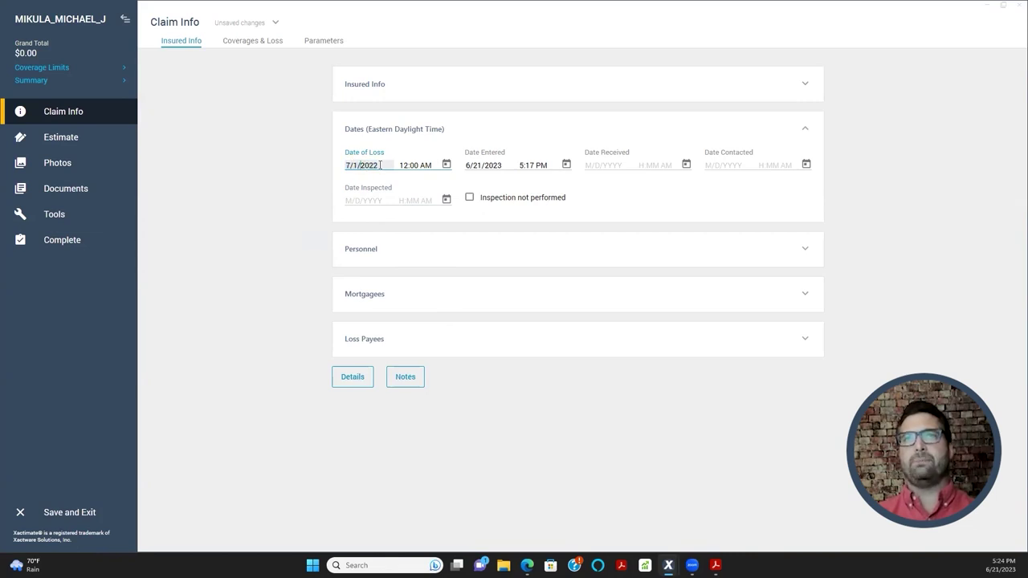
double_click(352, 164)
left_click(362, 164)
double_click(379, 165)
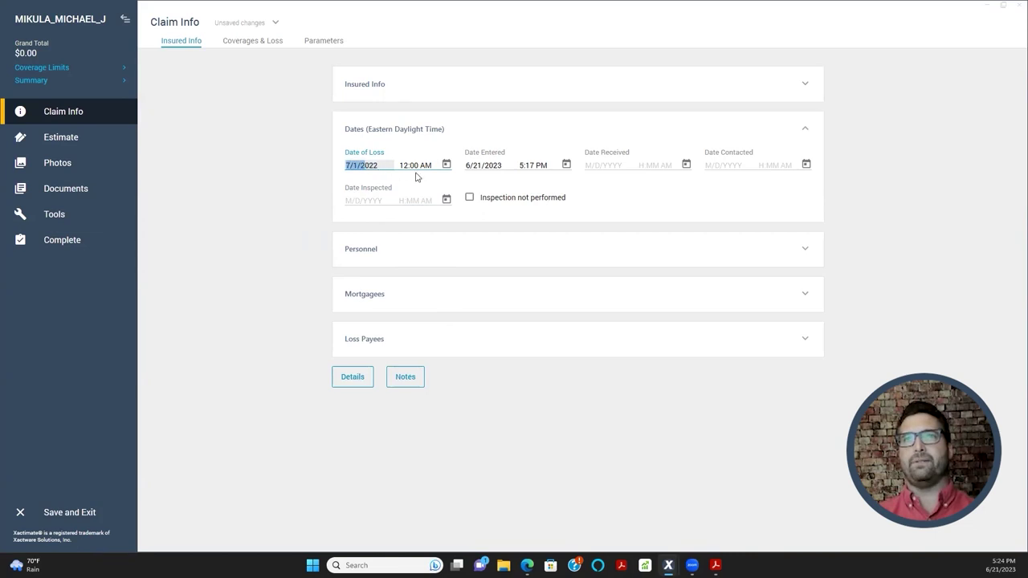
left_click(480, 164)
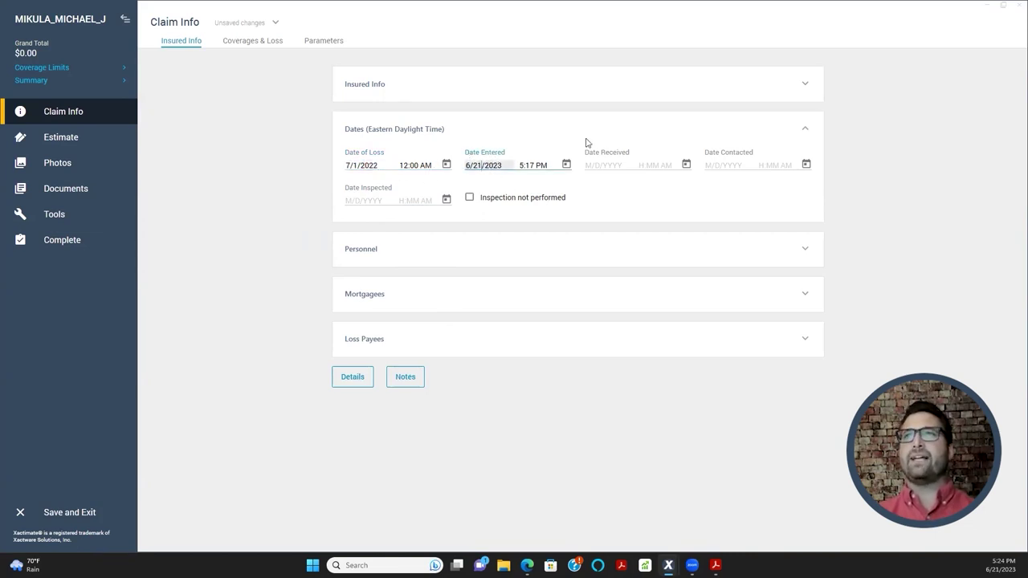
double_click(492, 164)
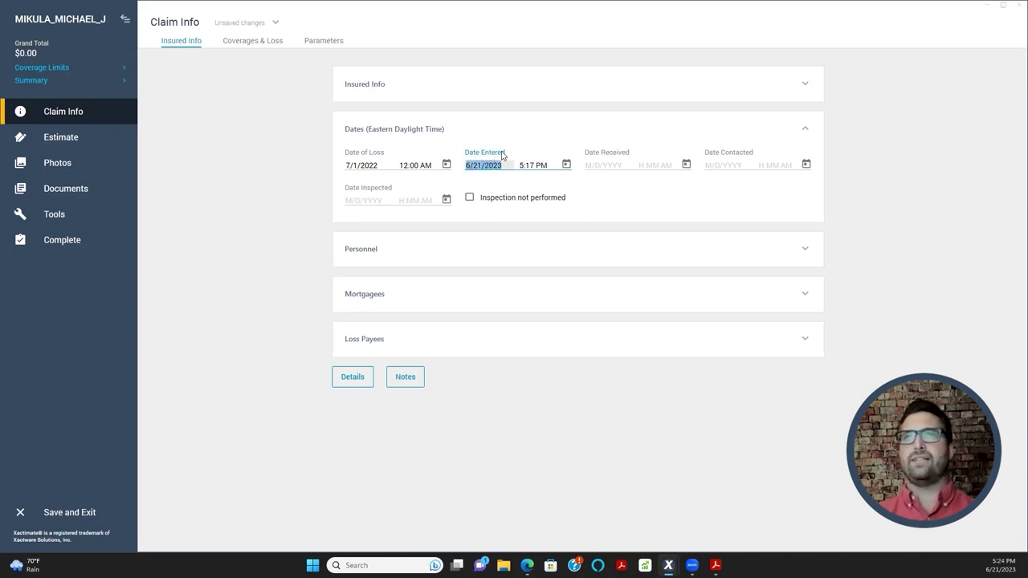
left_click(609, 165)
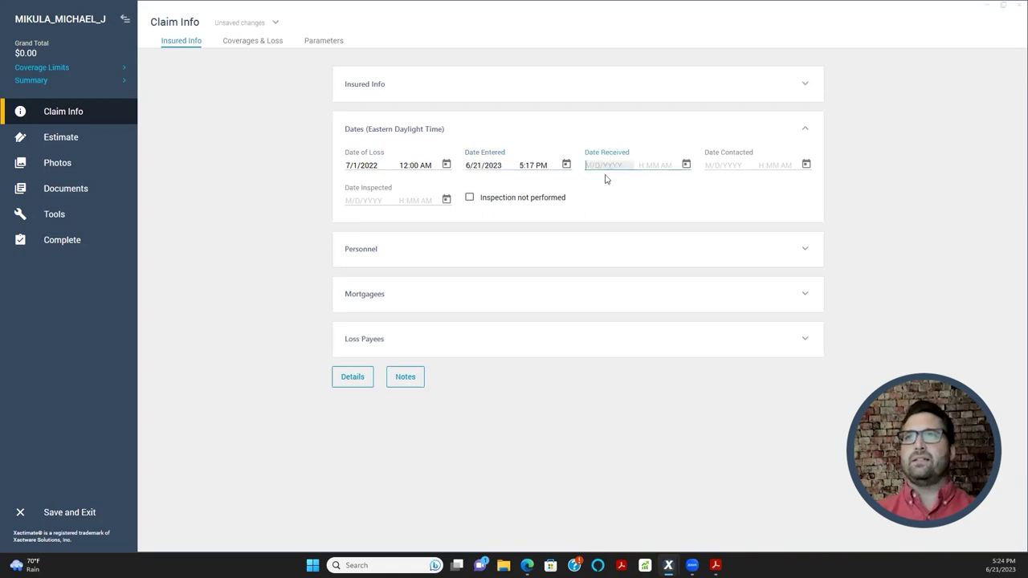
- Set Date Received to 6/21/2023 6:24 PM and Date Contacted to 6/21/2023 7:24 PM
left_click(686, 165)
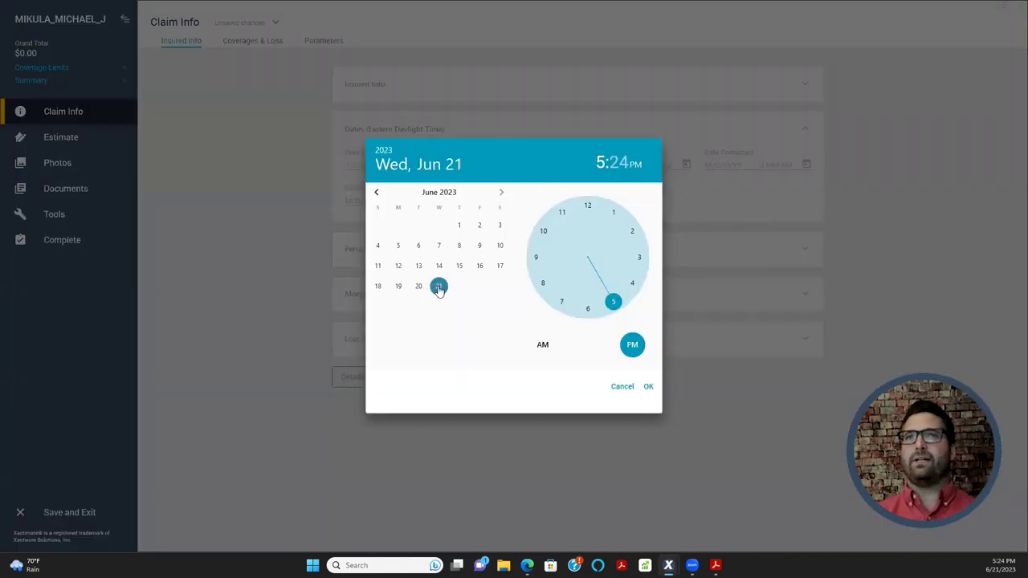
left_click(587, 308)
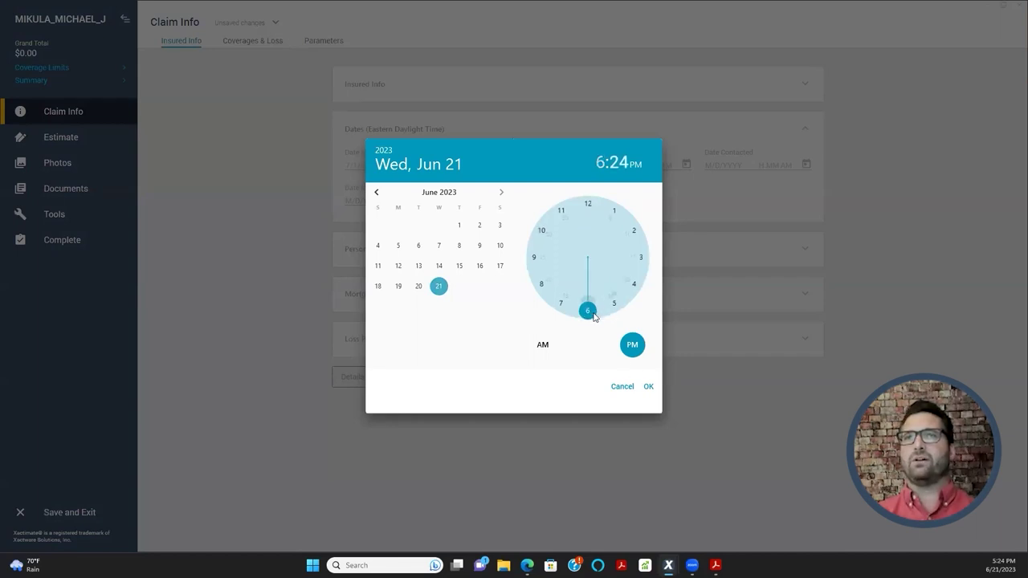
left_click(643, 389)
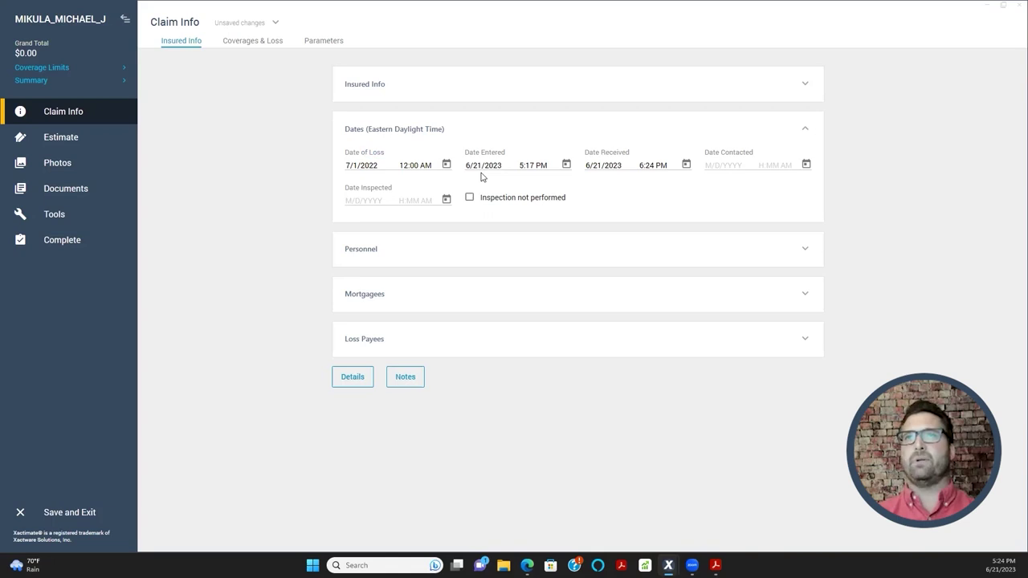
left_click(806, 165)
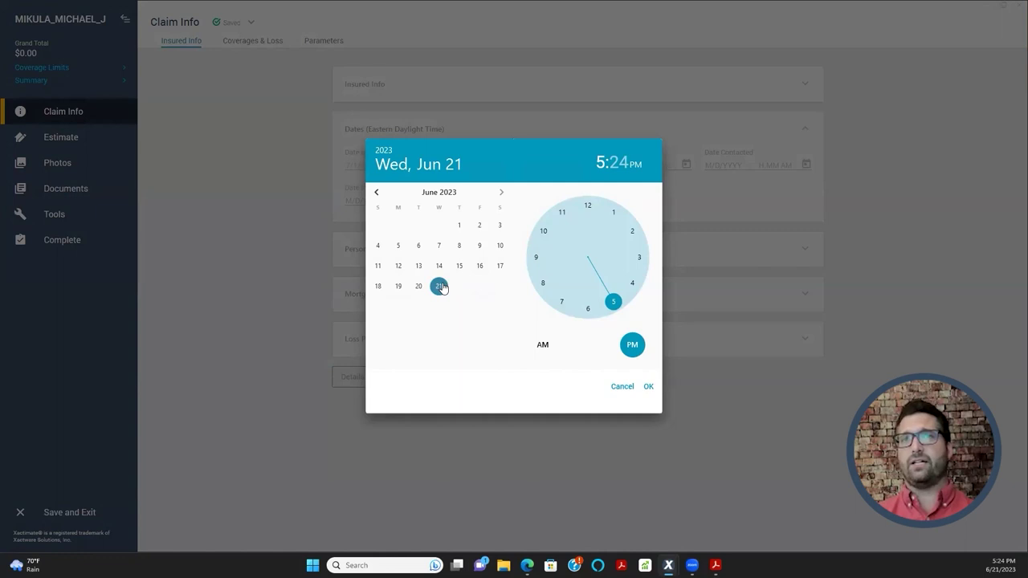
left_click(562, 307)
left_click(648, 386)
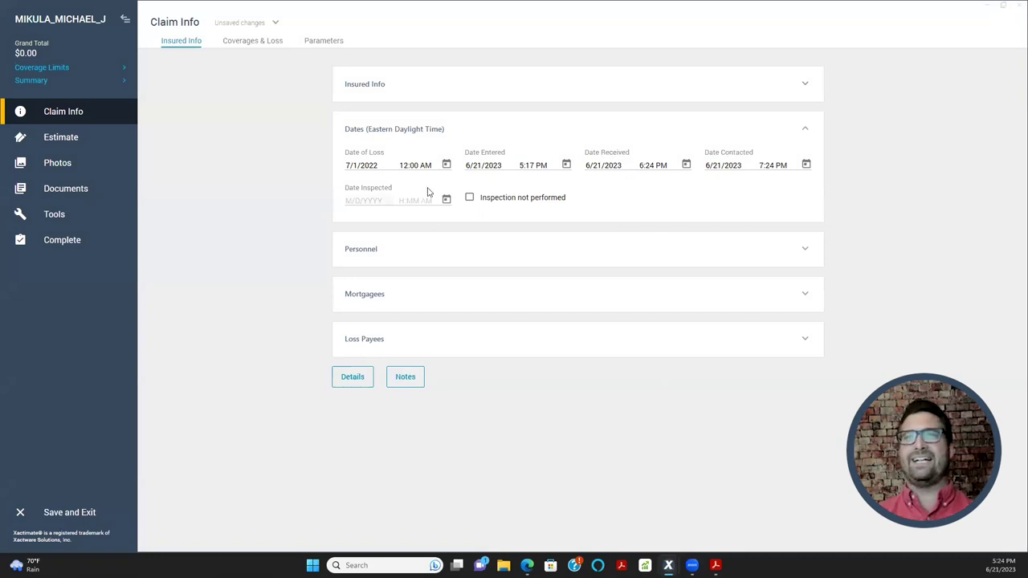
- Set Date Inspected to 6/21/2023 5:24 PM with its date picker
left_click(365, 202)
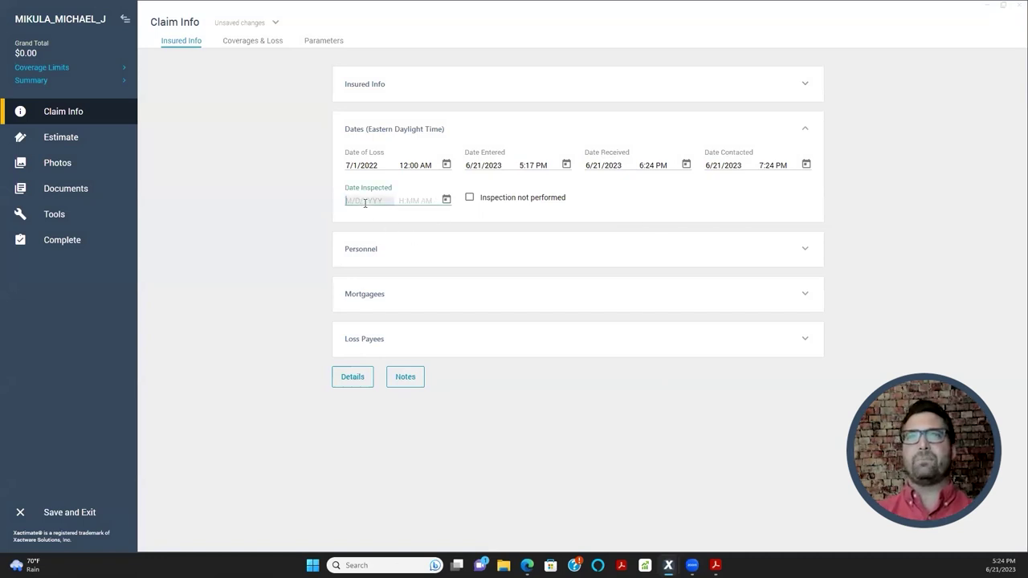
left_click(446, 199)
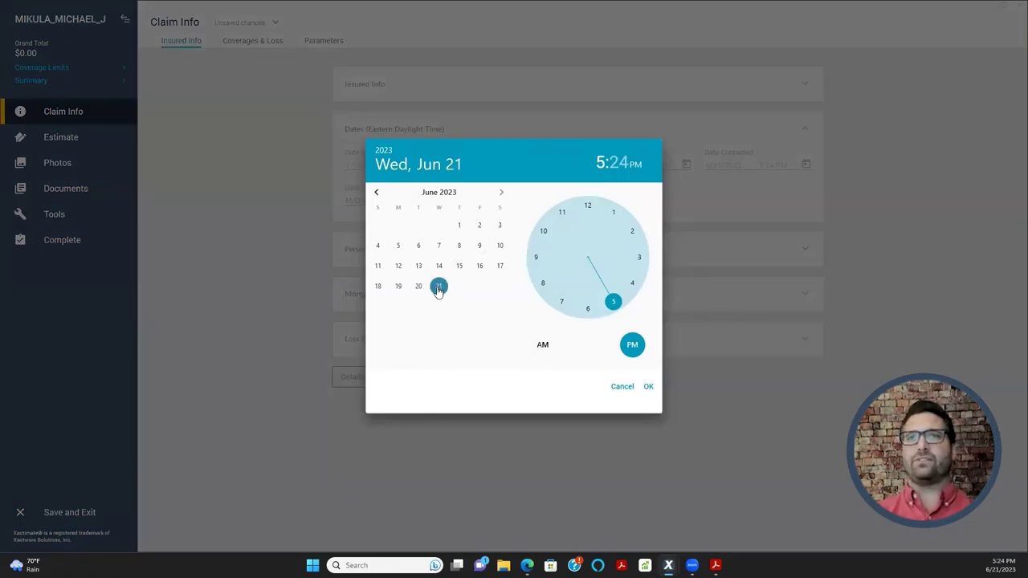
left_click(648, 387)
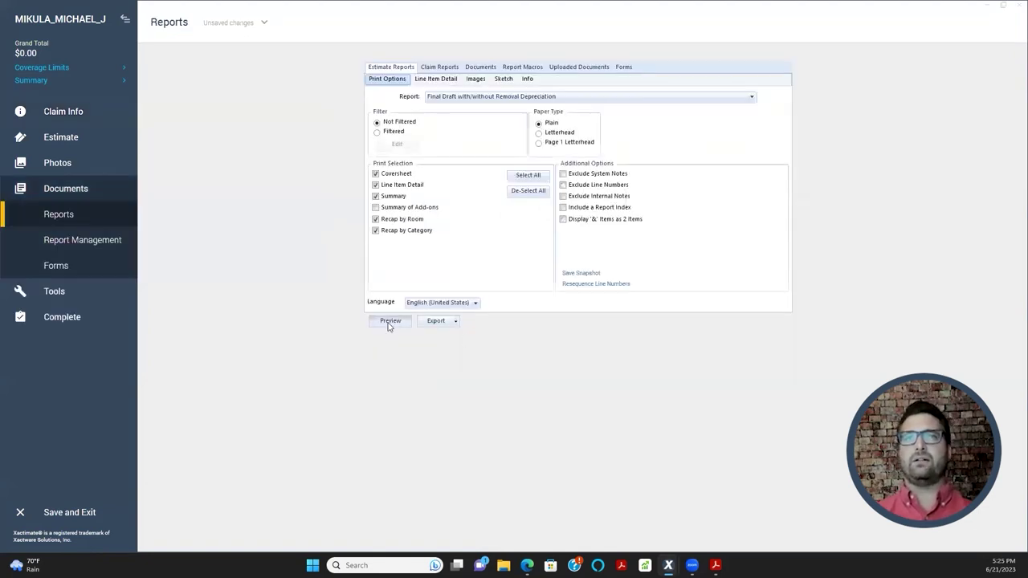
- Generate the PDF report preview and check the insured details and claim date rows
left_click(390, 321)
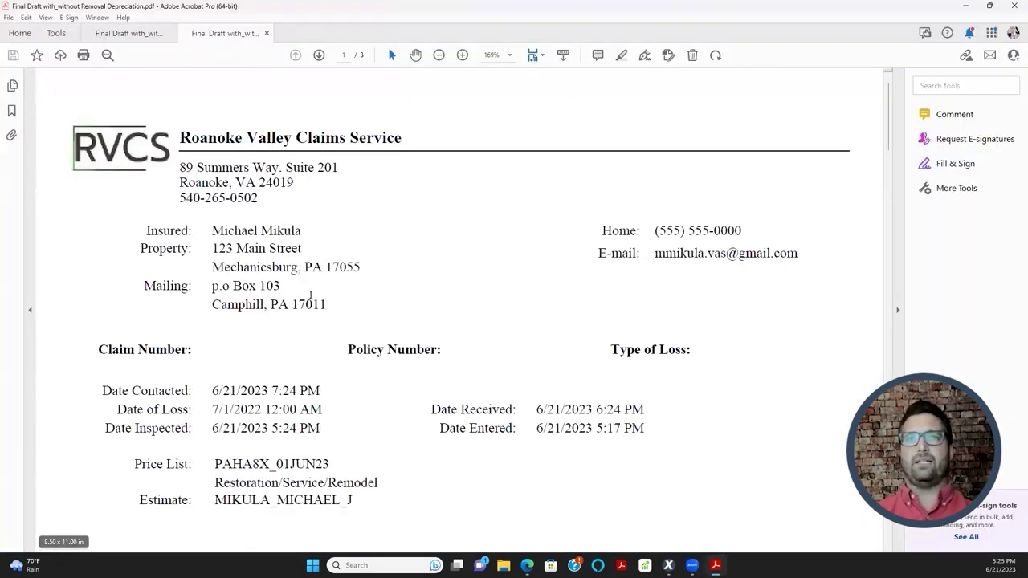
scroll(305, 310, "down", 2)
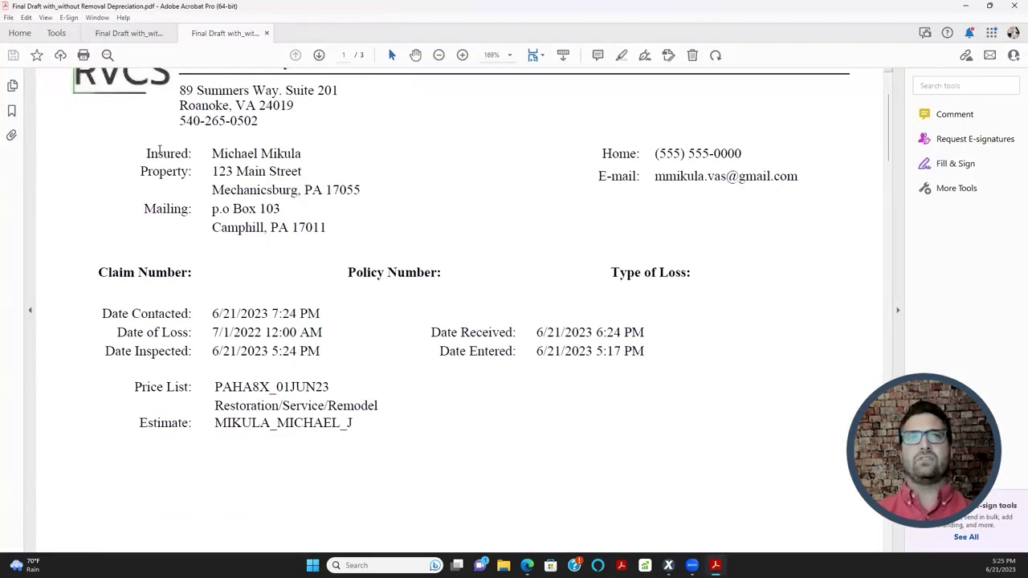
left_click_drag(146, 152, 325, 229)
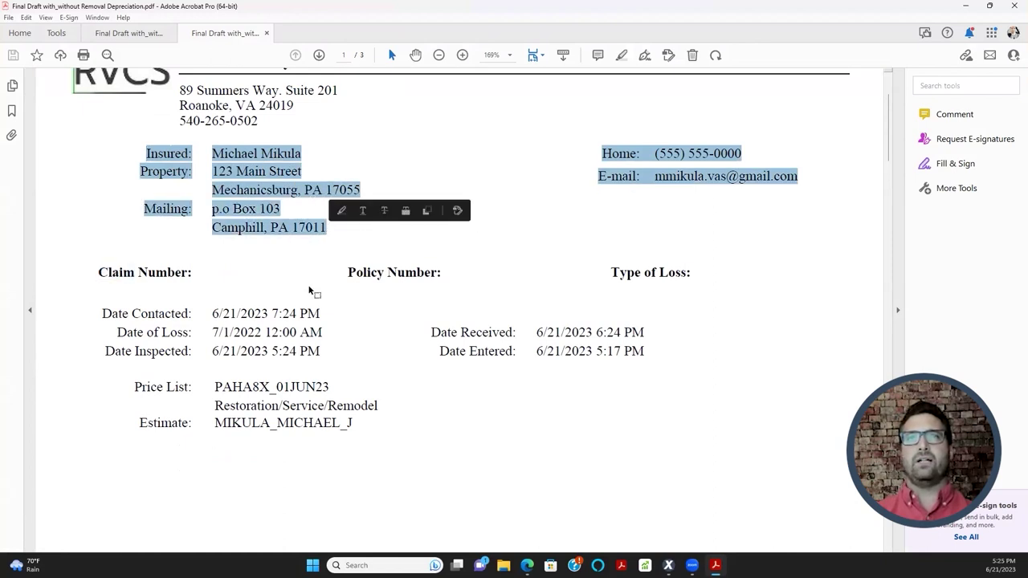
left_click_drag(96, 313, 644, 354)
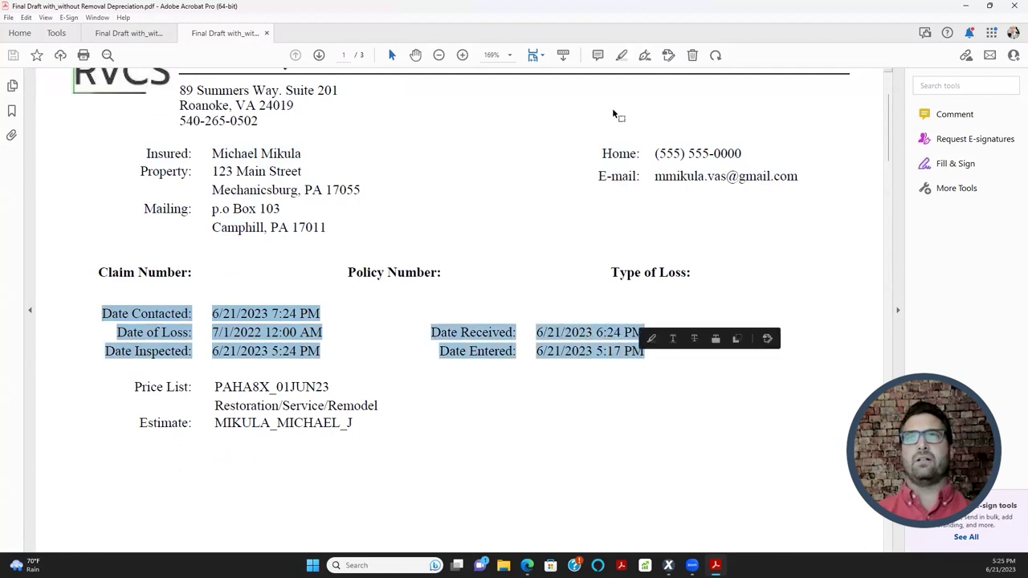
- Minimize Acrobat and return to Xactimate's Claim Info with the Dates section collapsed
left_click(966, 6)
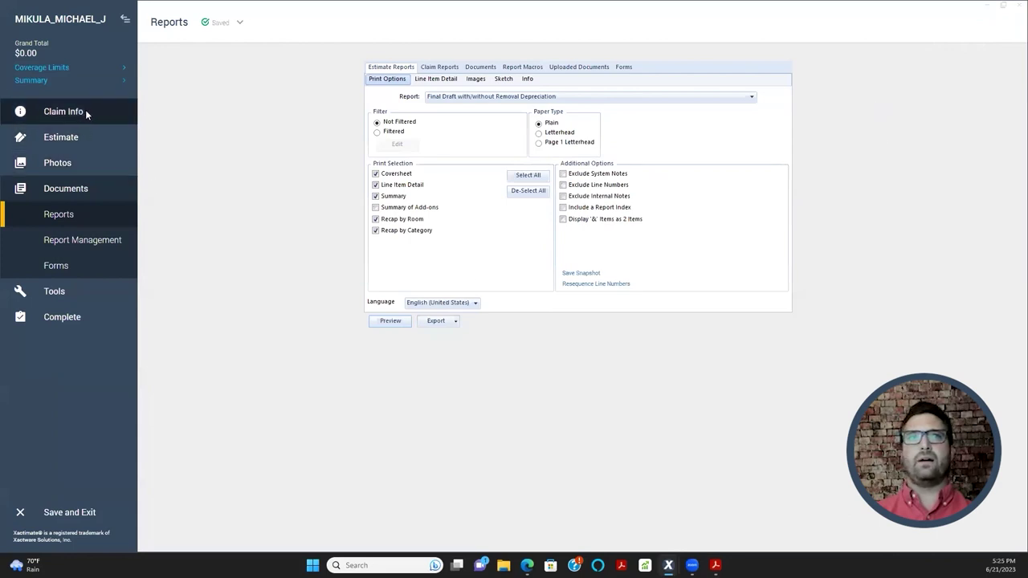
left_click(85, 110)
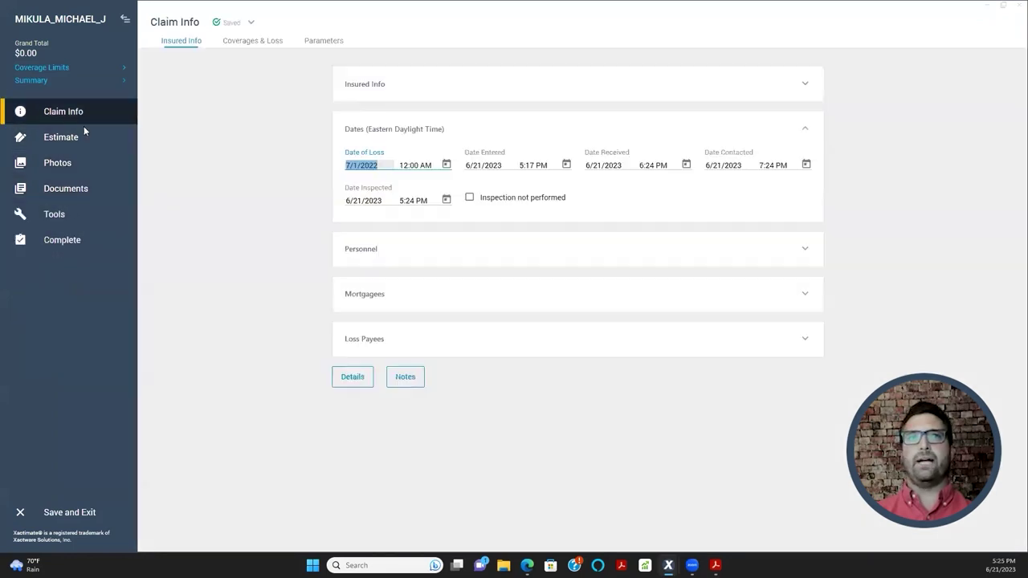
left_click(800, 137)
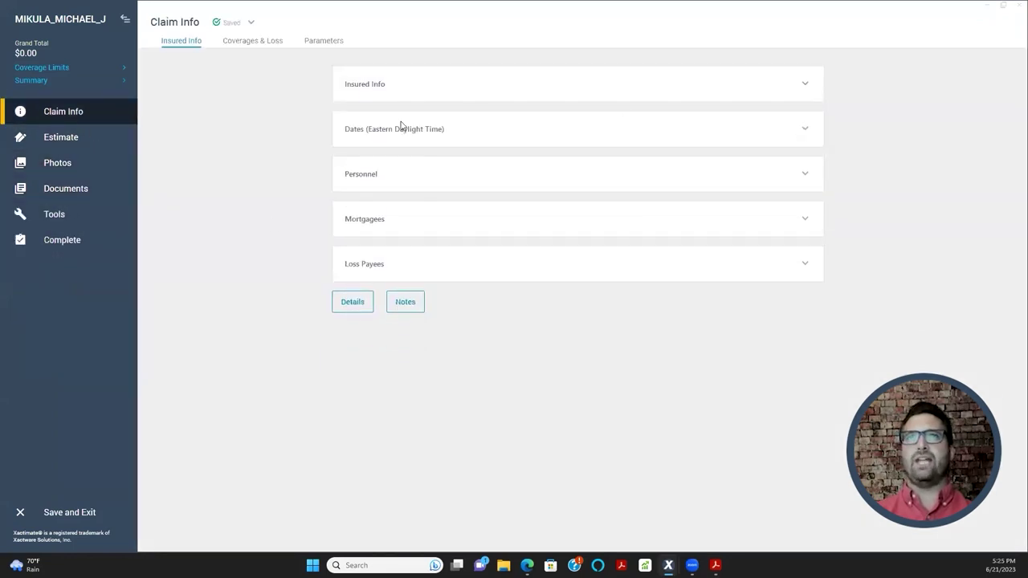
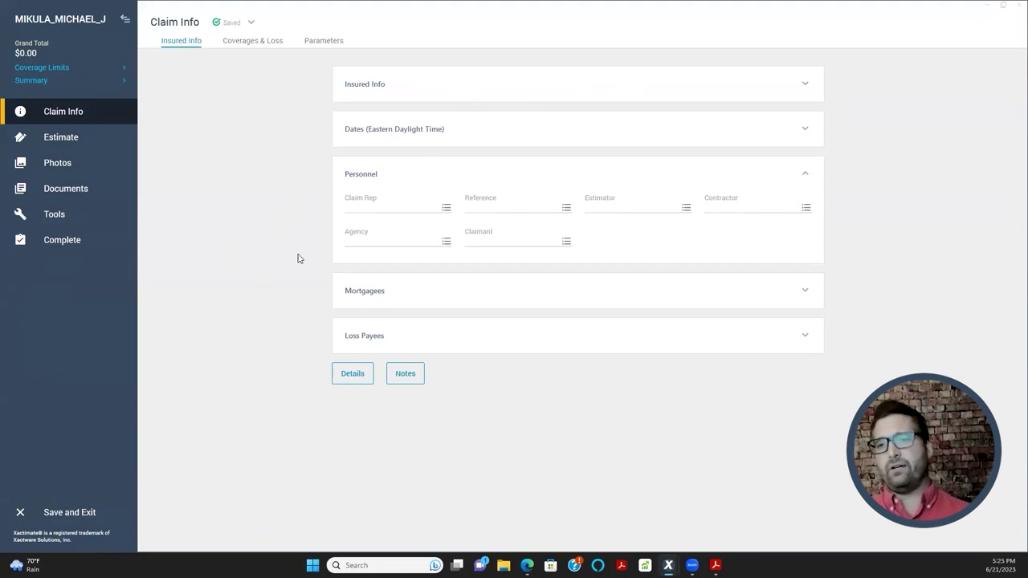
- Enlarge the Claim Rep list, find the FARMERS rep entry and assign it as Claim Rep
left_click(446, 209)
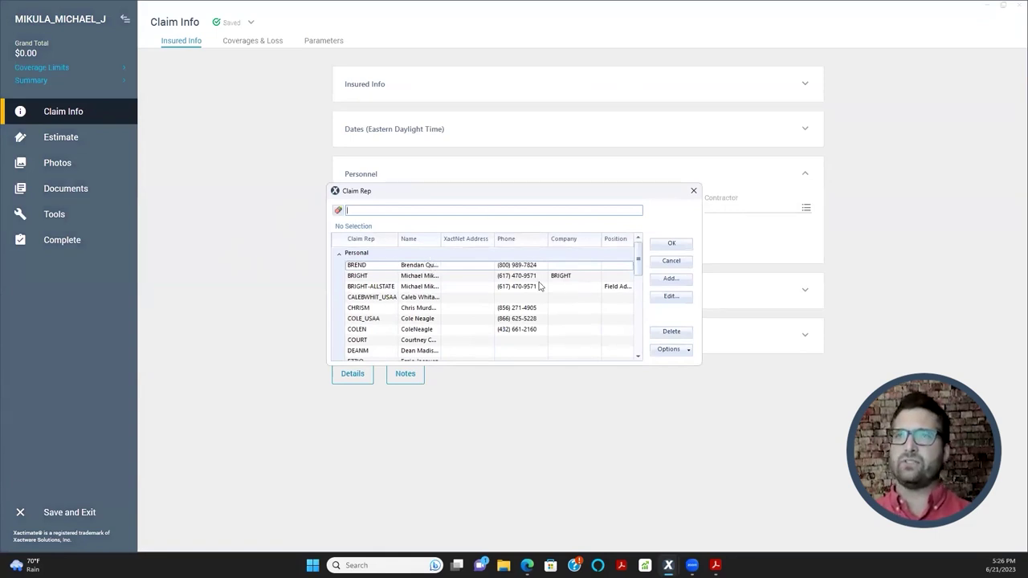
left_click_drag(645, 193, 650, 102)
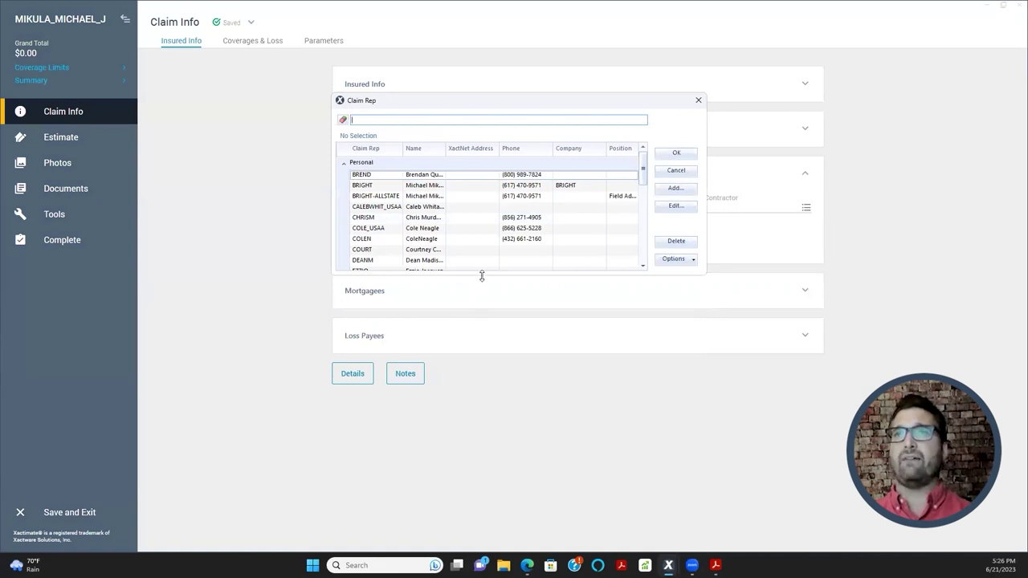
left_click_drag(482, 273, 484, 460)
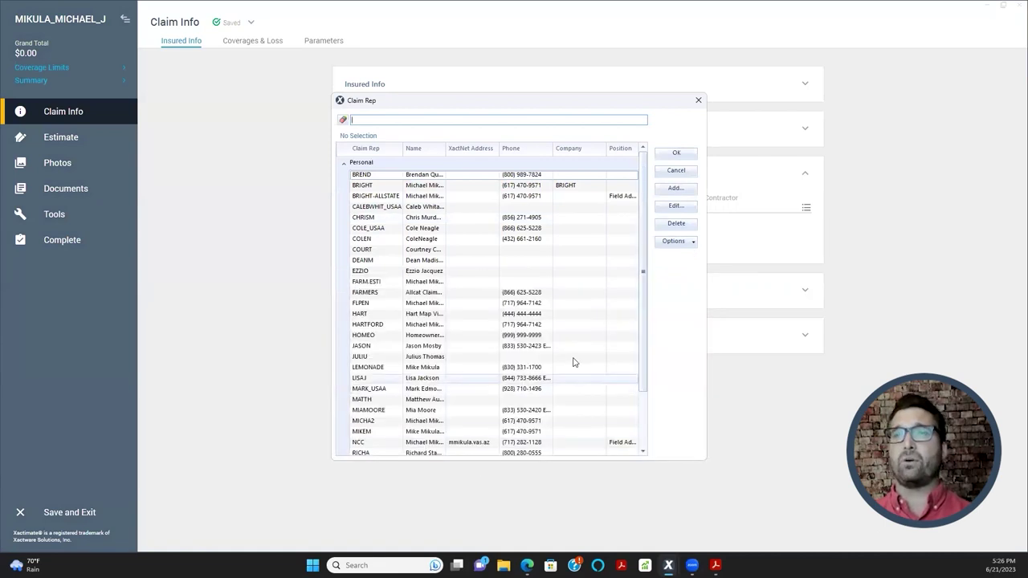
left_click(390, 346)
left_click(392, 250)
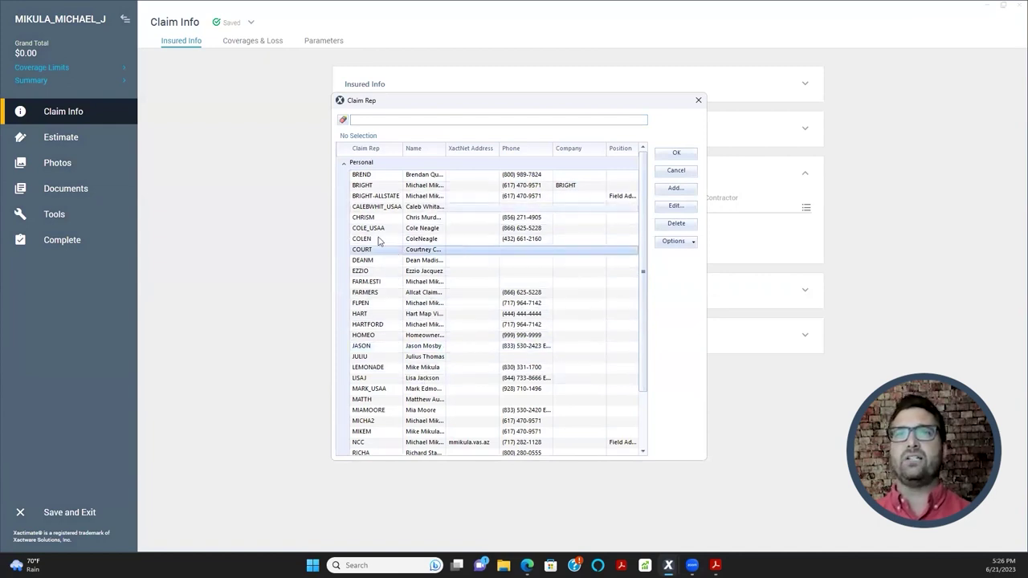
scroll(377, 321, "down", 2)
scroll(377, 386, "up", 2)
scroll(380, 369, "down", 1)
scroll(380, 370, "down", 2)
scroll(386, 417, "up", 3)
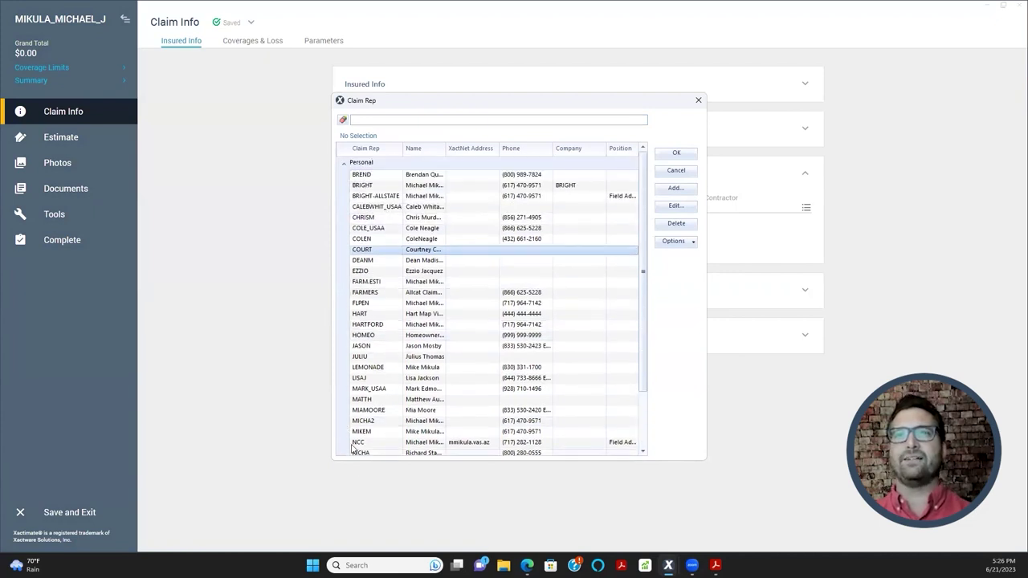
left_click(373, 294)
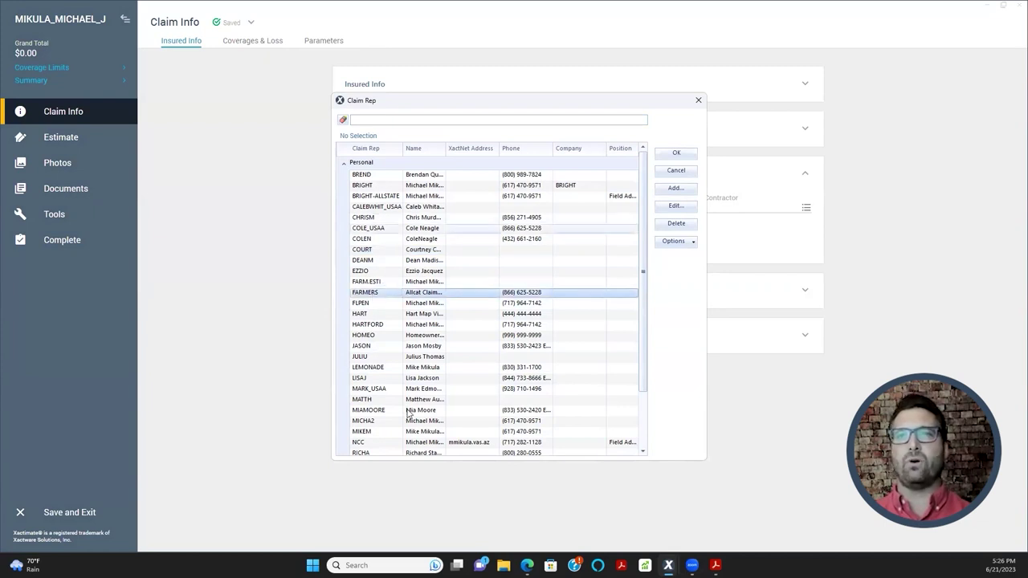
scroll(408, 414, "down", 2)
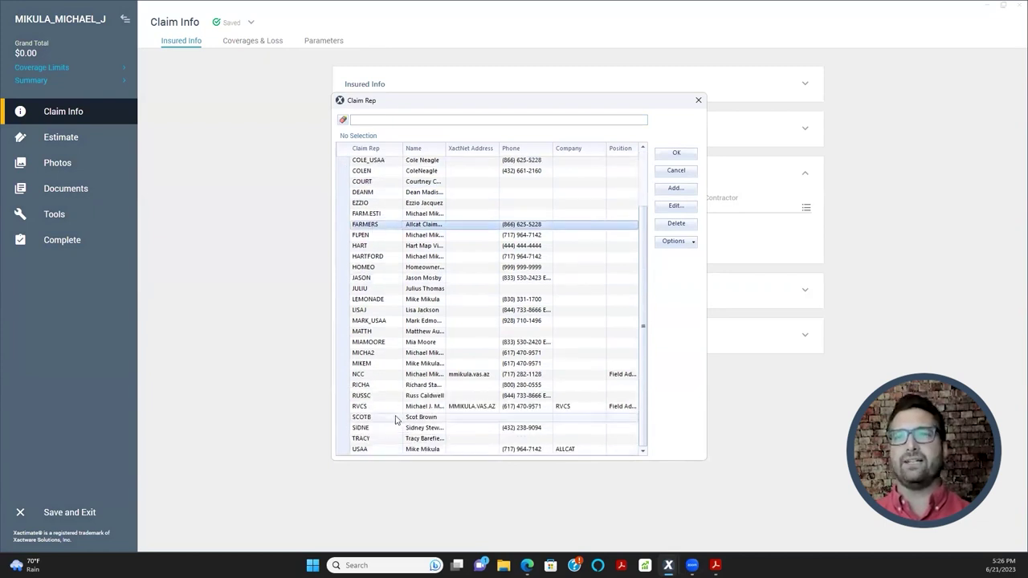
double_click(387, 369)
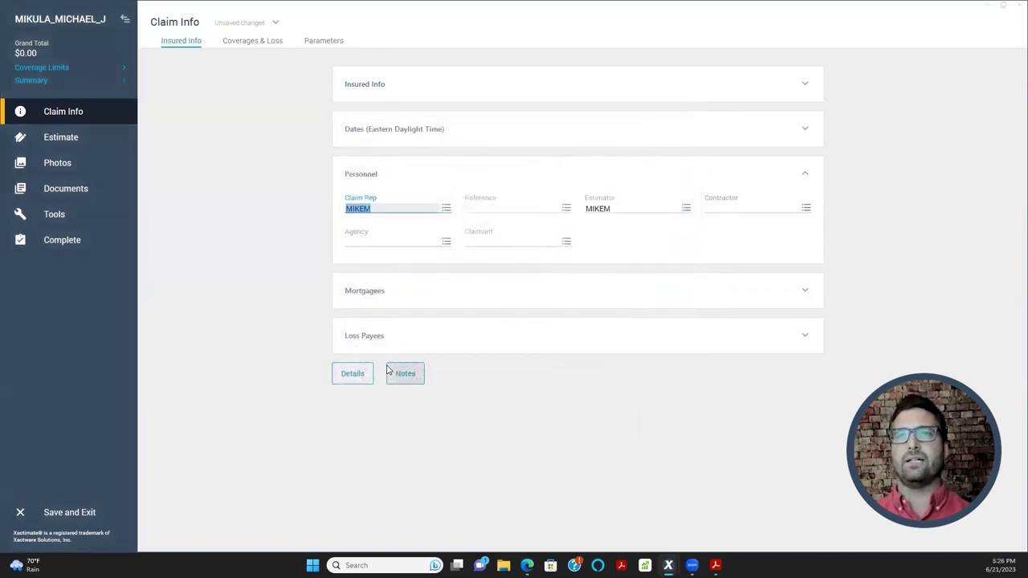
- Reopen and reposition the Claim Rep list, then start adding a new claim rep
left_click(447, 208)
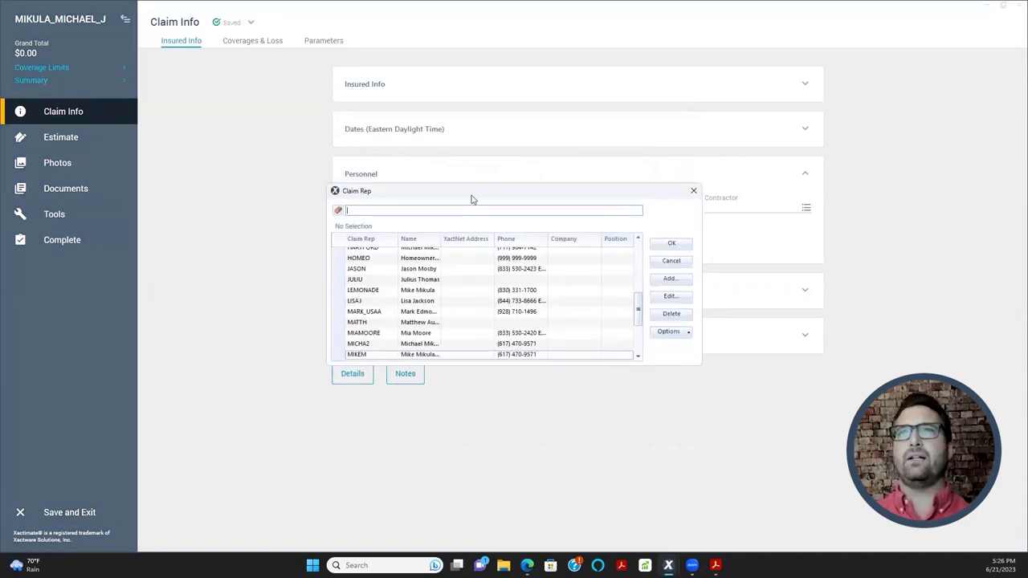
left_click_drag(471, 195, 447, 294)
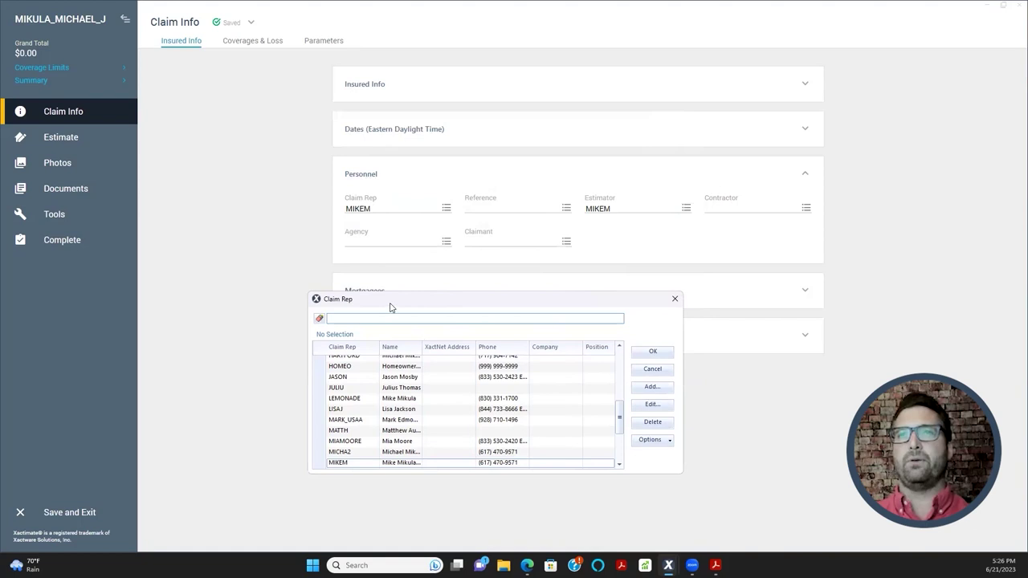
left_click_drag(385, 300, 356, 298)
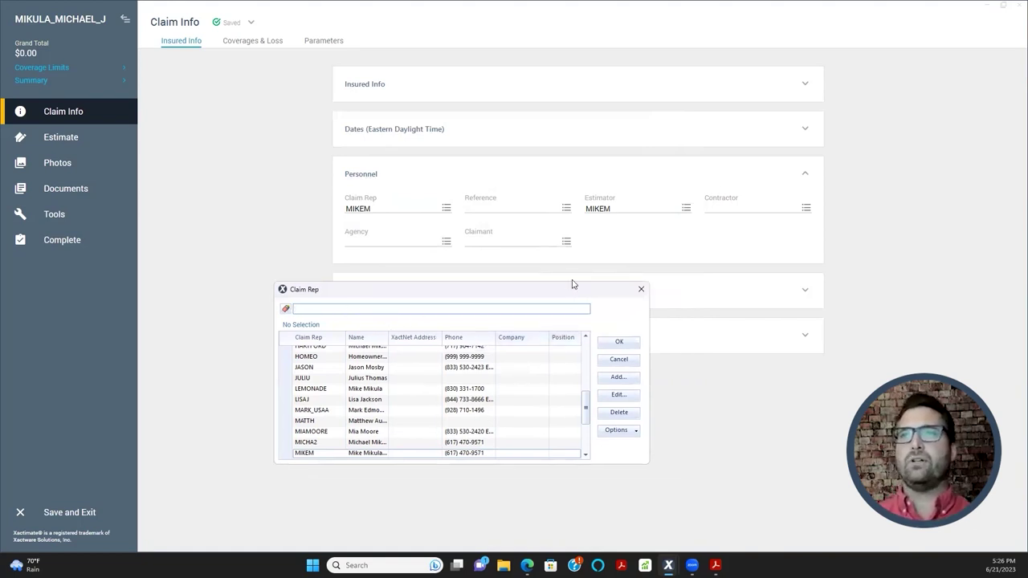
left_click_drag(573, 283, 587, 209)
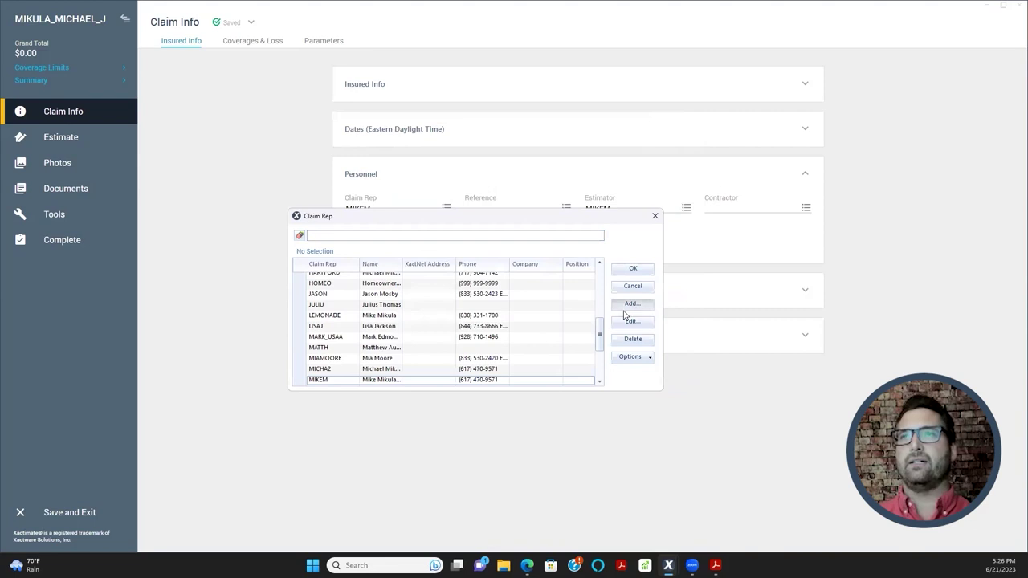
left_click(631, 306)
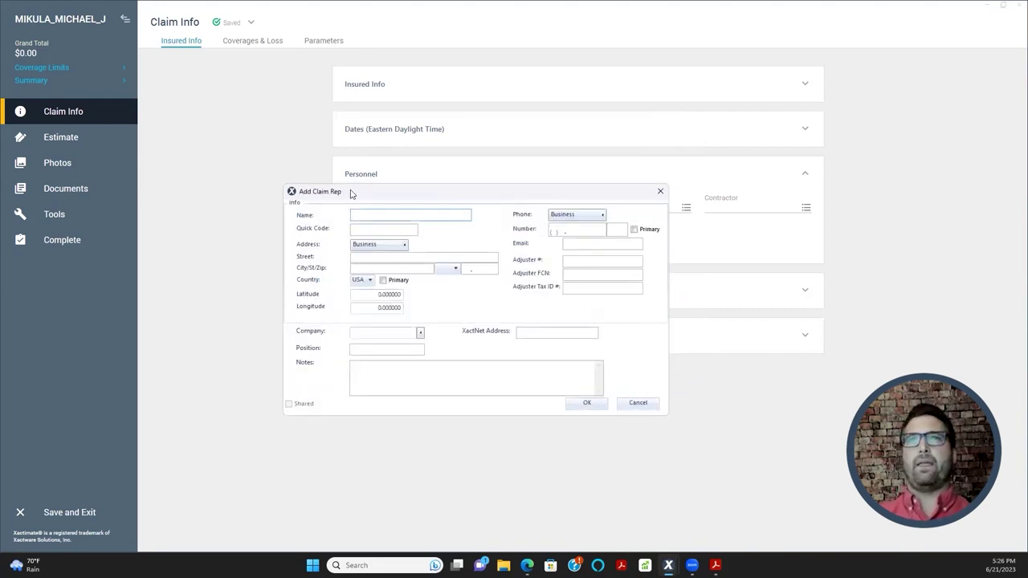
- Enter the new rep's full name and set the Quick Code to FARMERS_MM
left_click_drag(354, 191, 386, 145)
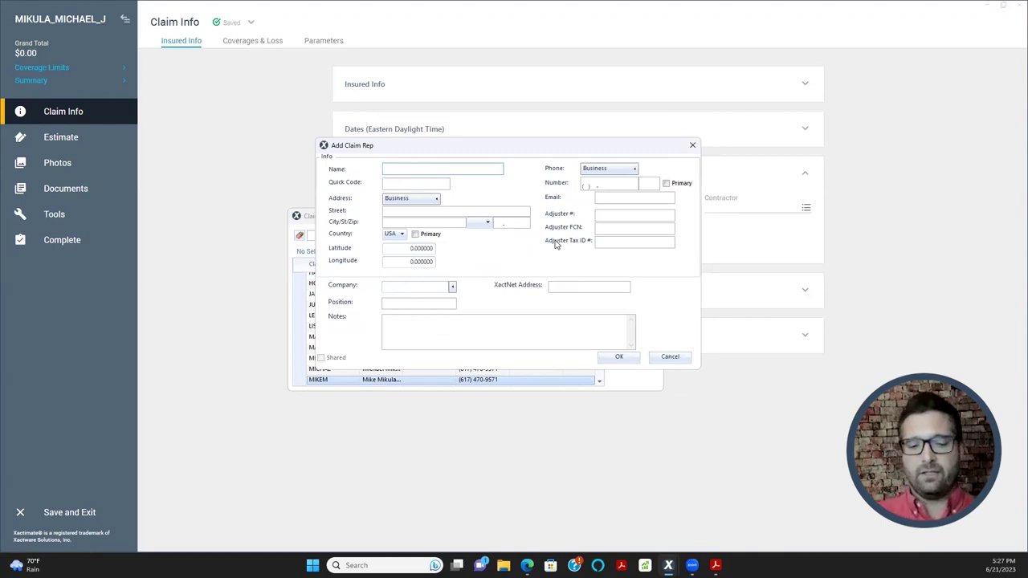
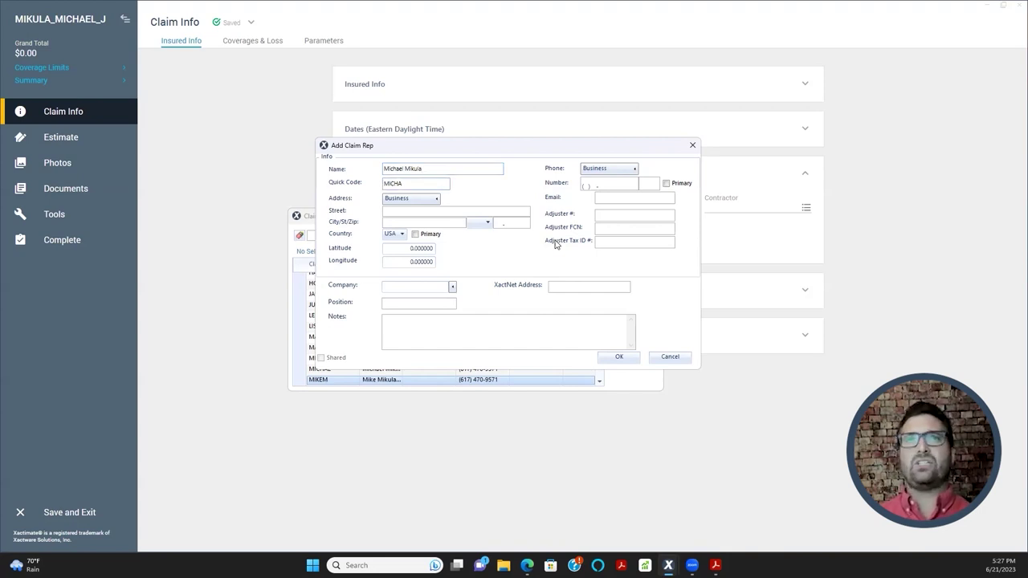
key("Tab")
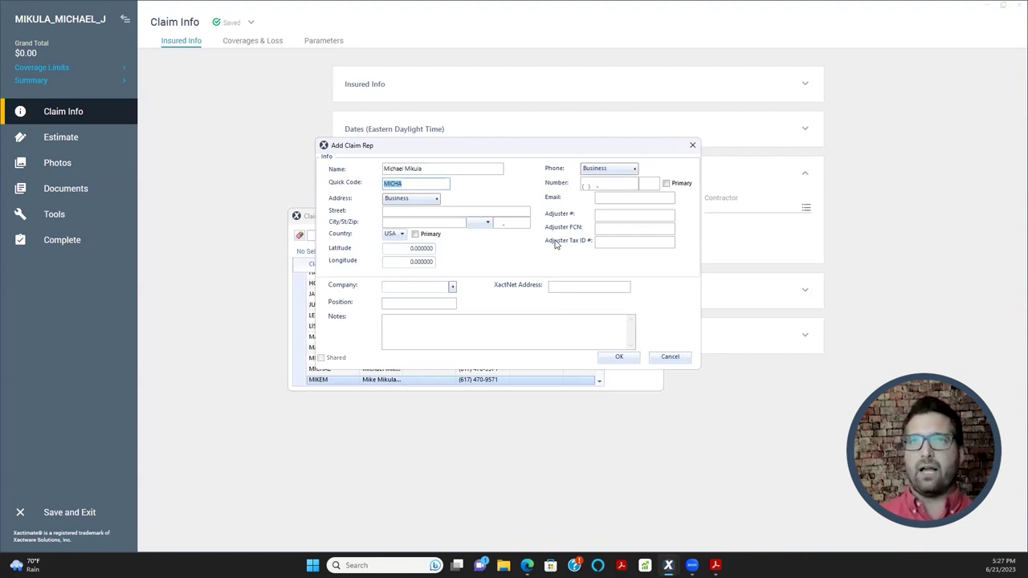
type("ALLSTATE")
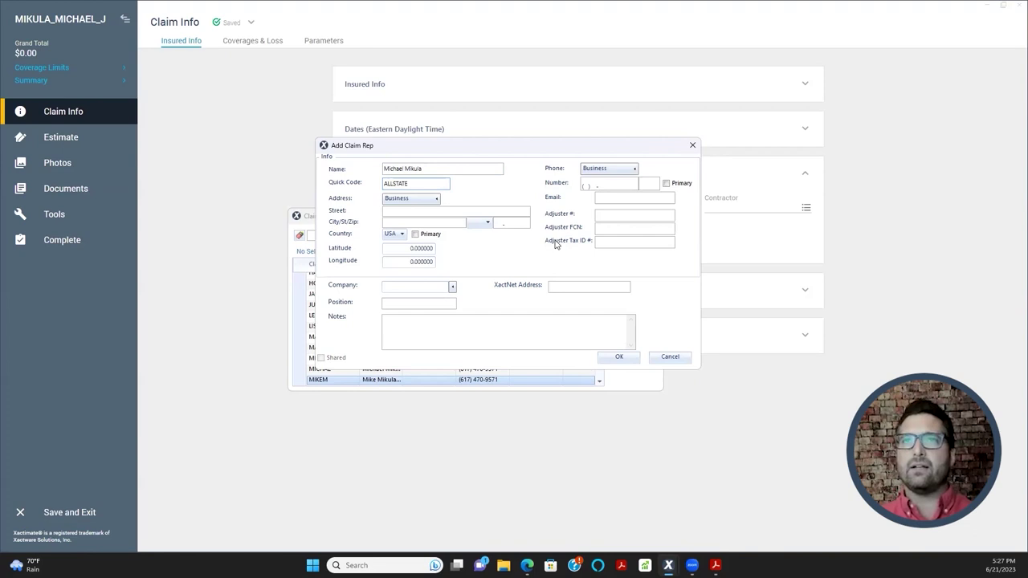
type("MM")
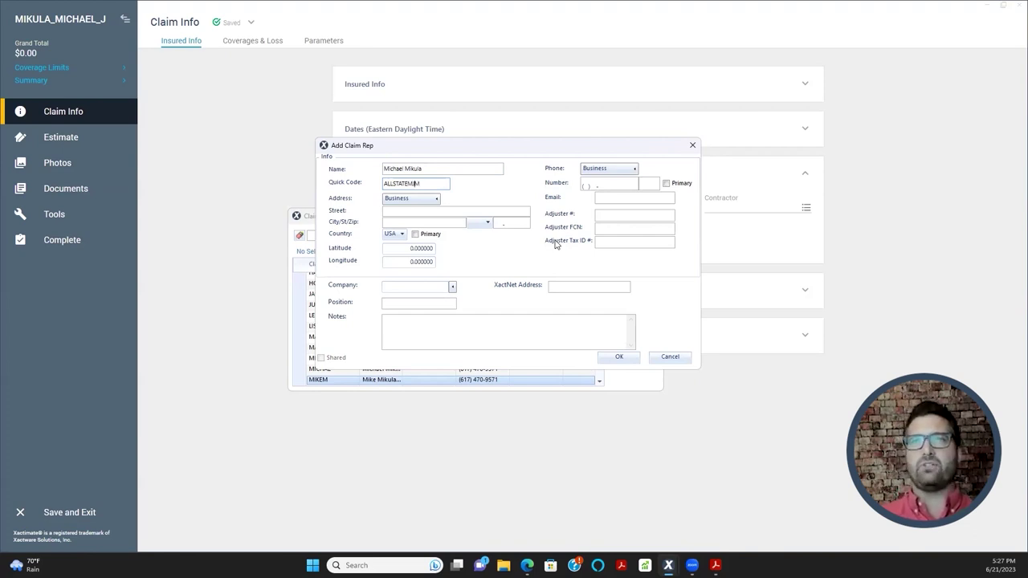
key("ctrl+a")
type("FARMERS")
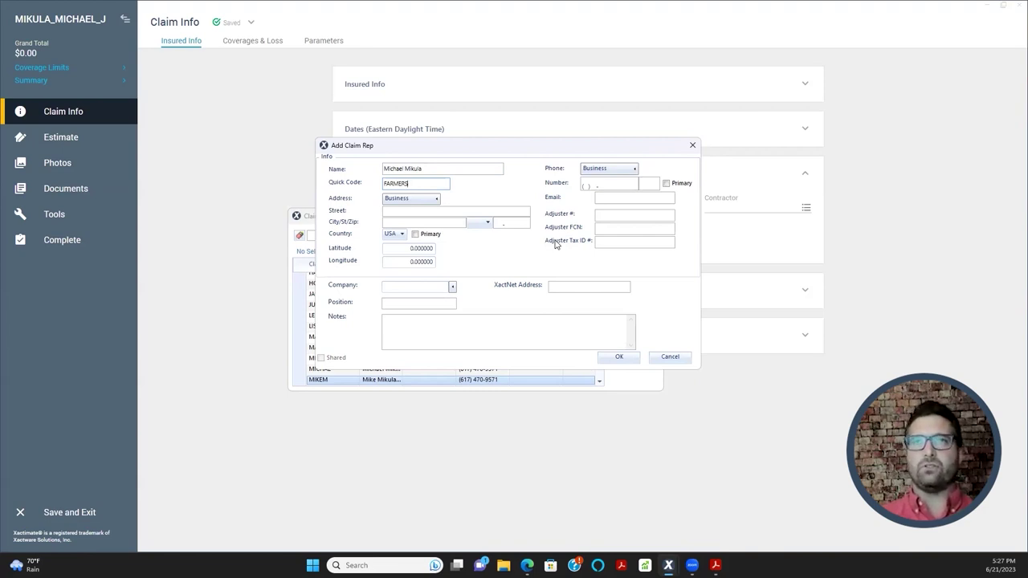
type("MJM")
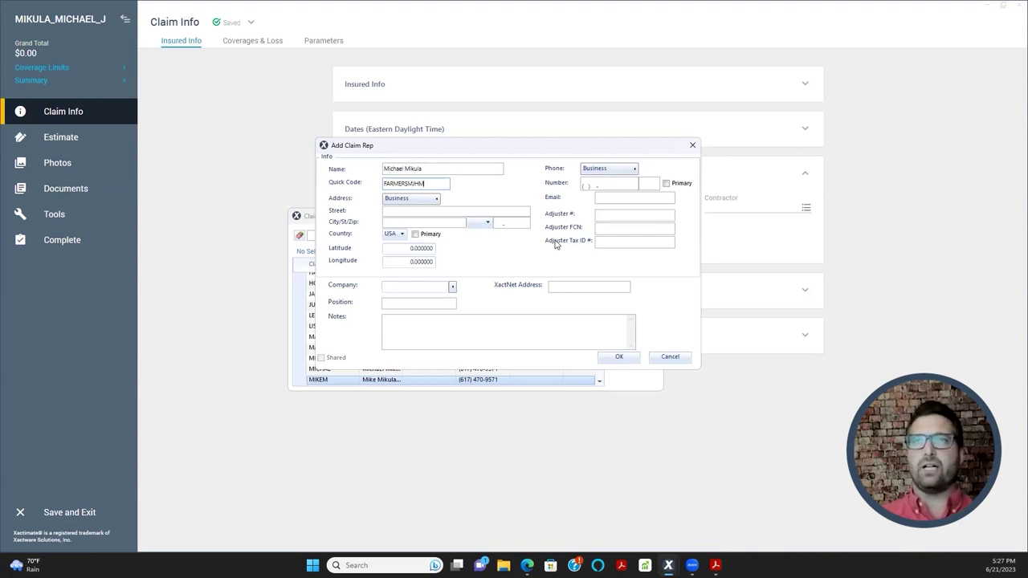
key("BackSpace")
key("BackSpace")
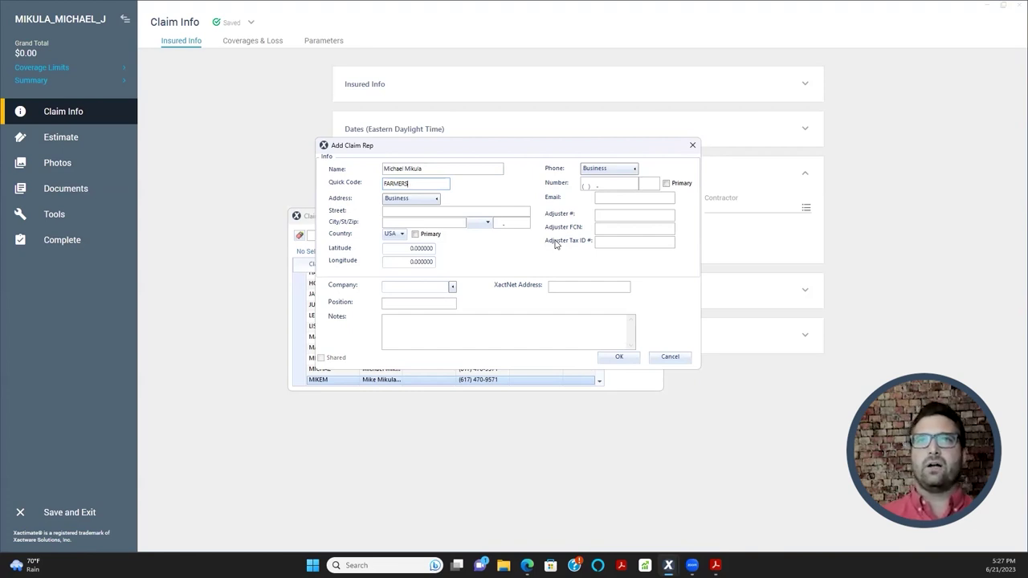
type("_M")
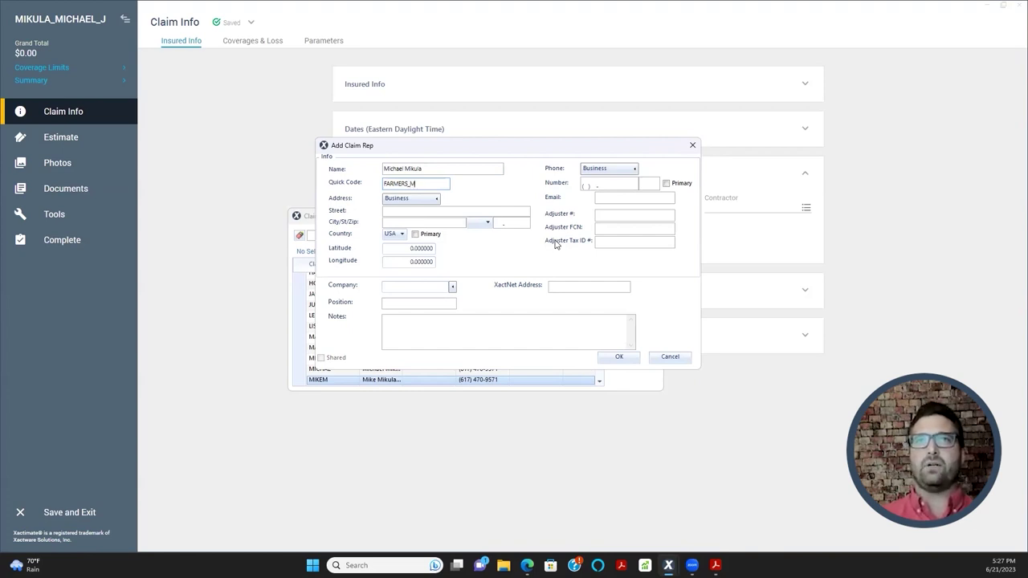
type("M")
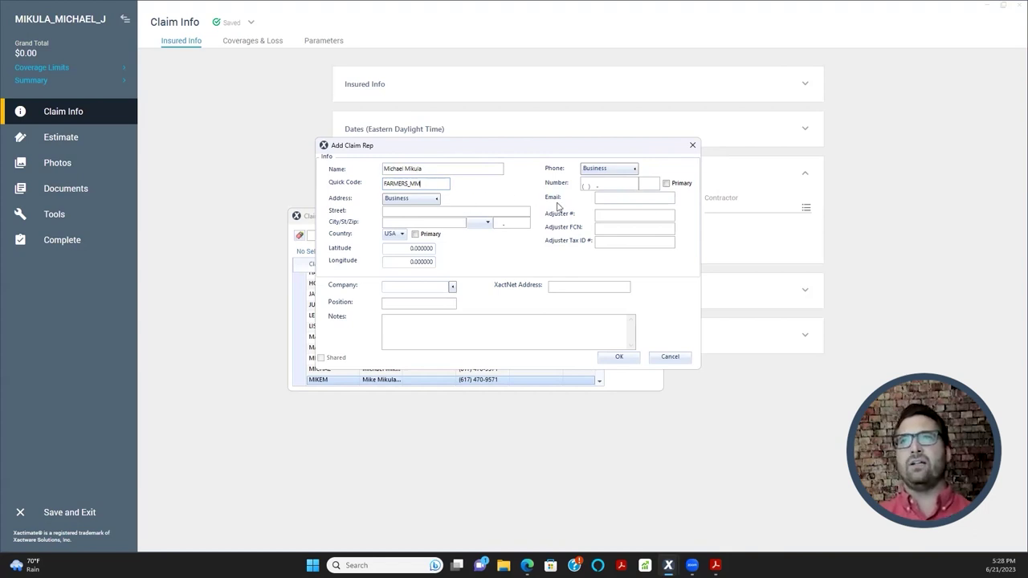
- Enter the rep's phone number, mark it primary, and set its type to Business
left_click(619, 187)
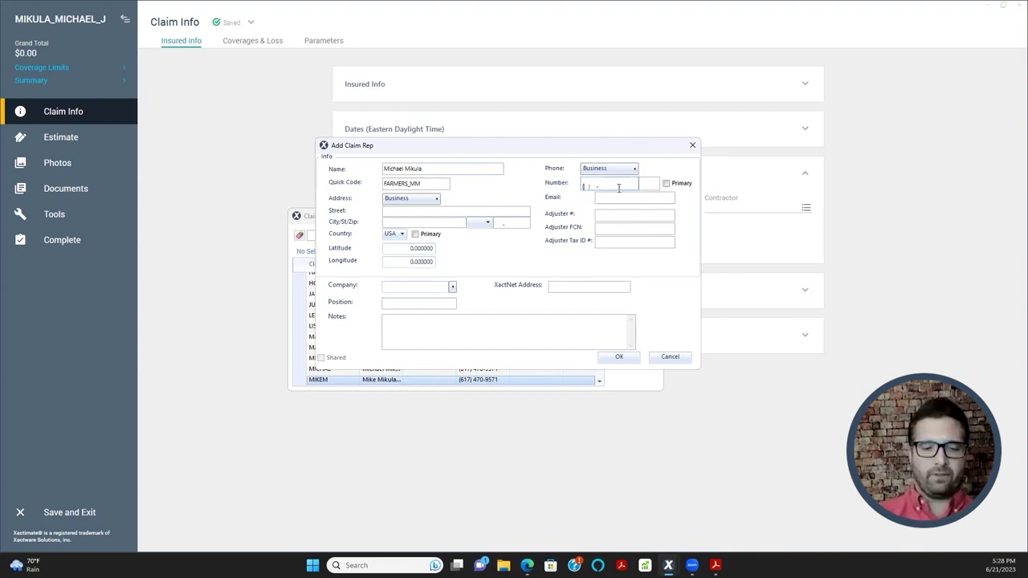
type("555) ")
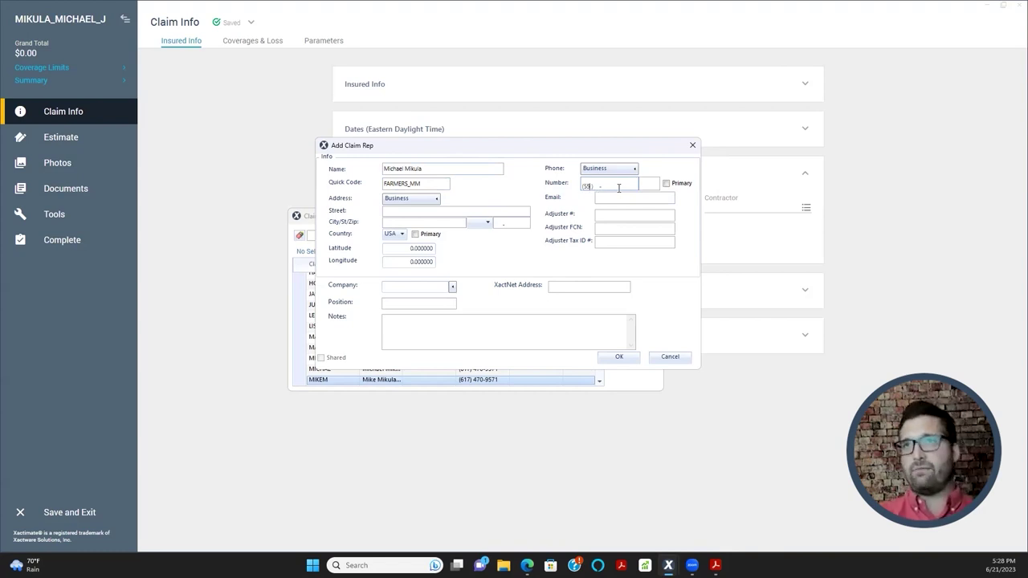
type("555-")
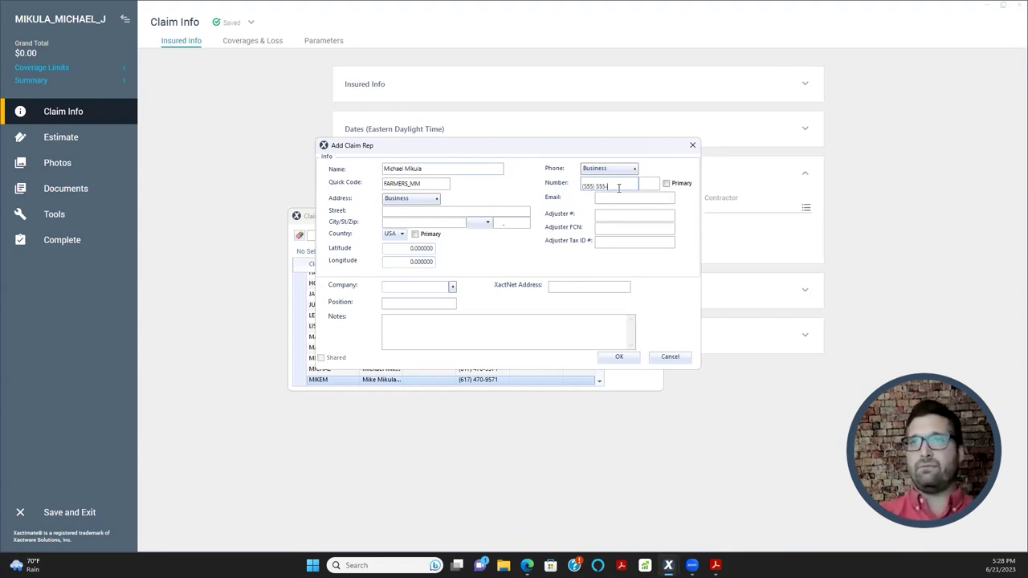
type("0000")
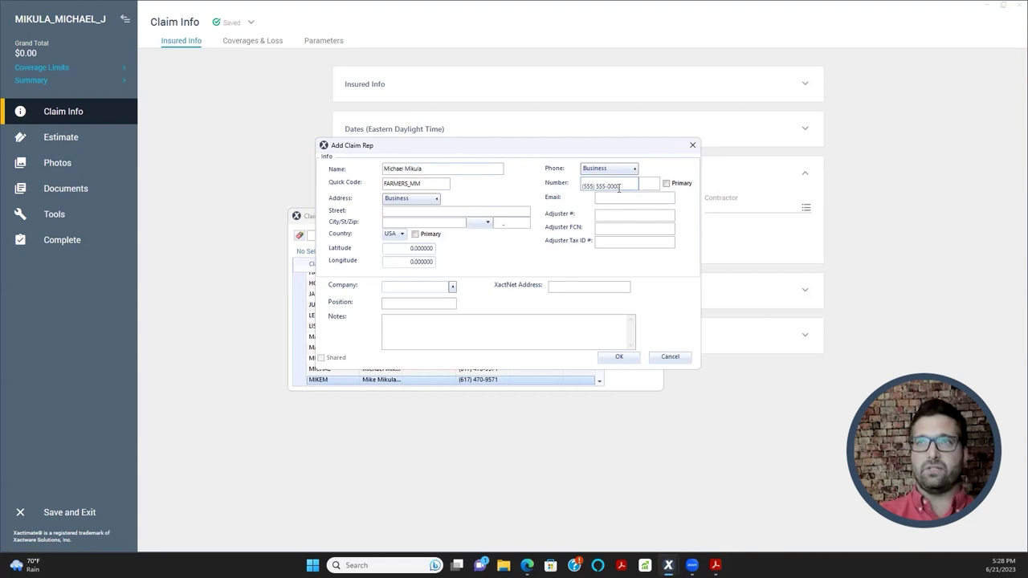
left_click(666, 184)
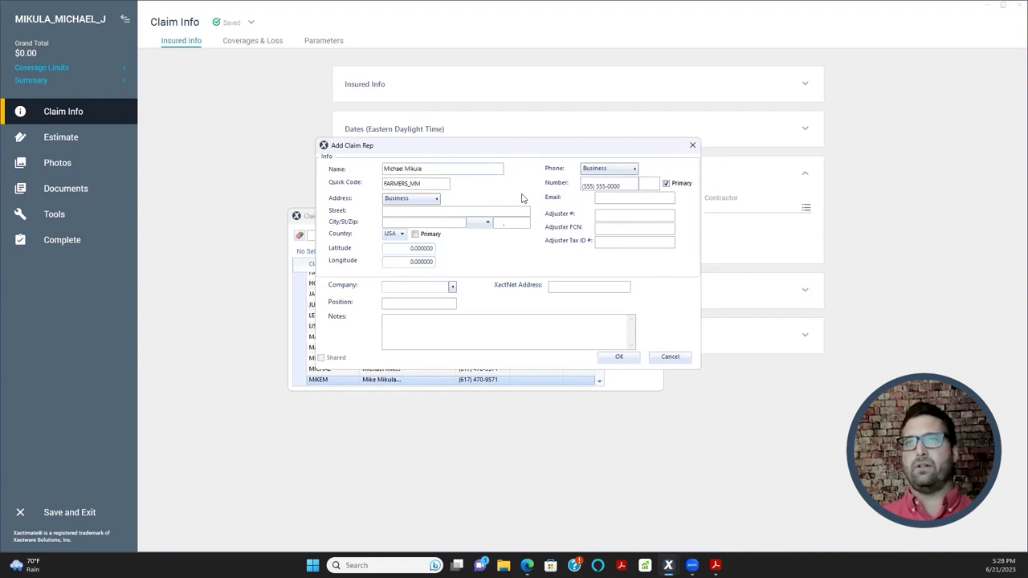
left_click(593, 171)
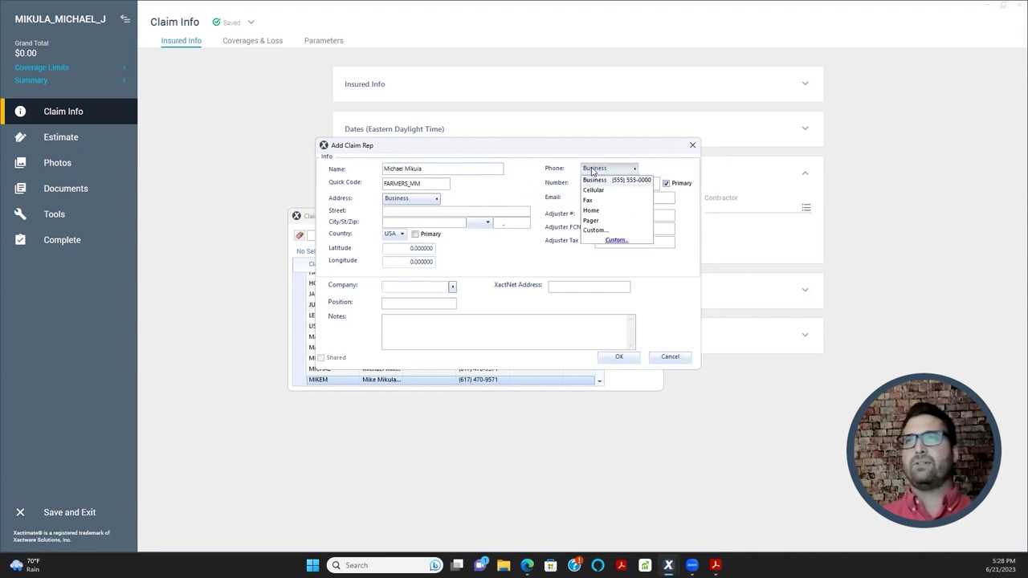
left_click(595, 179)
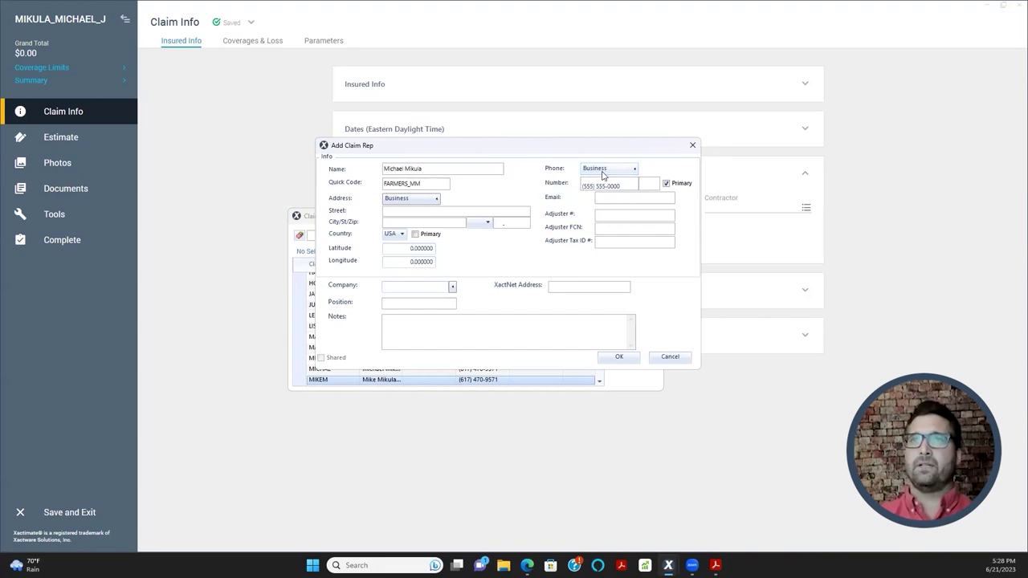
- Fill in the rep's e-mail address
left_click(628, 196)
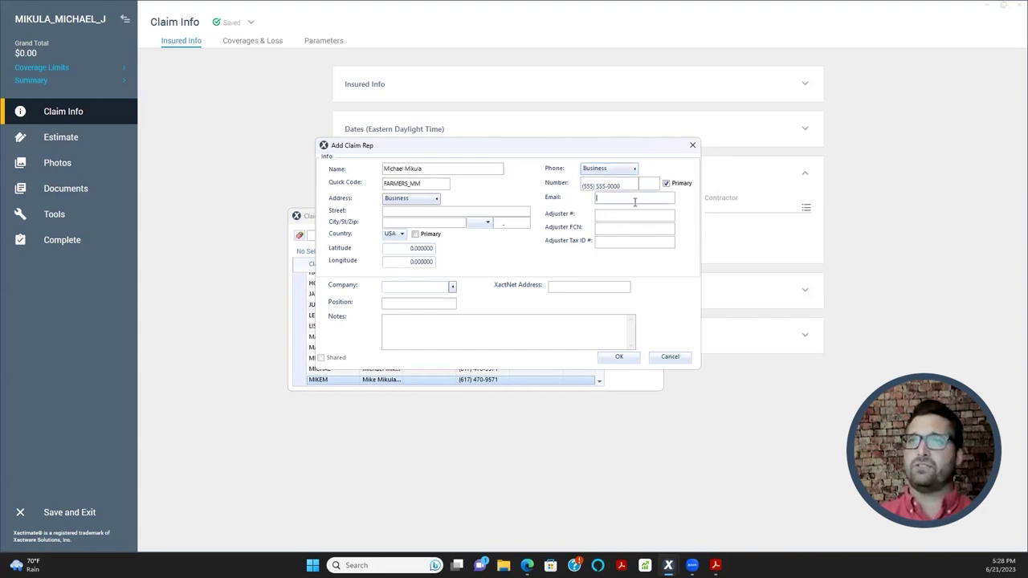
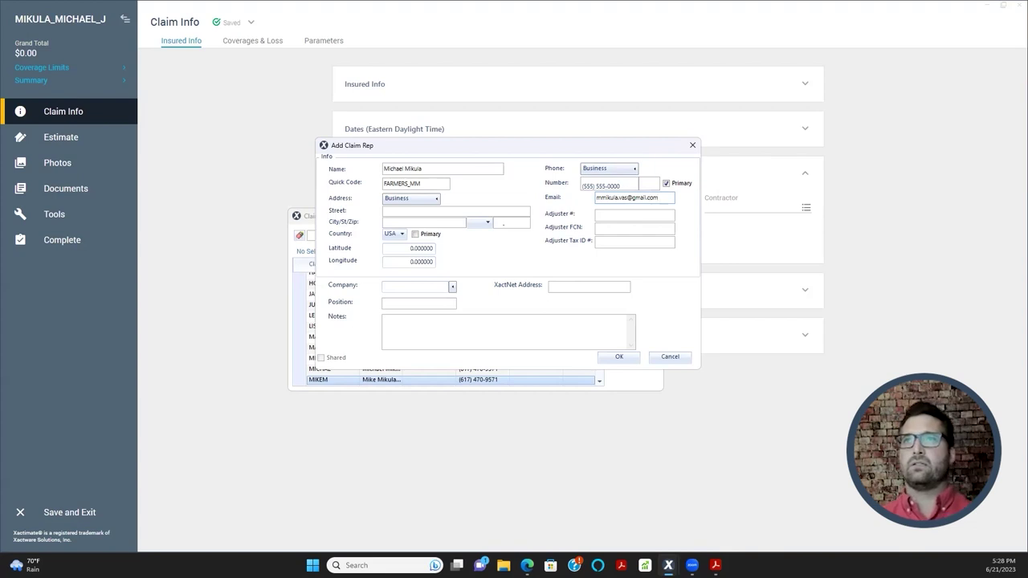
left_click(608, 216)
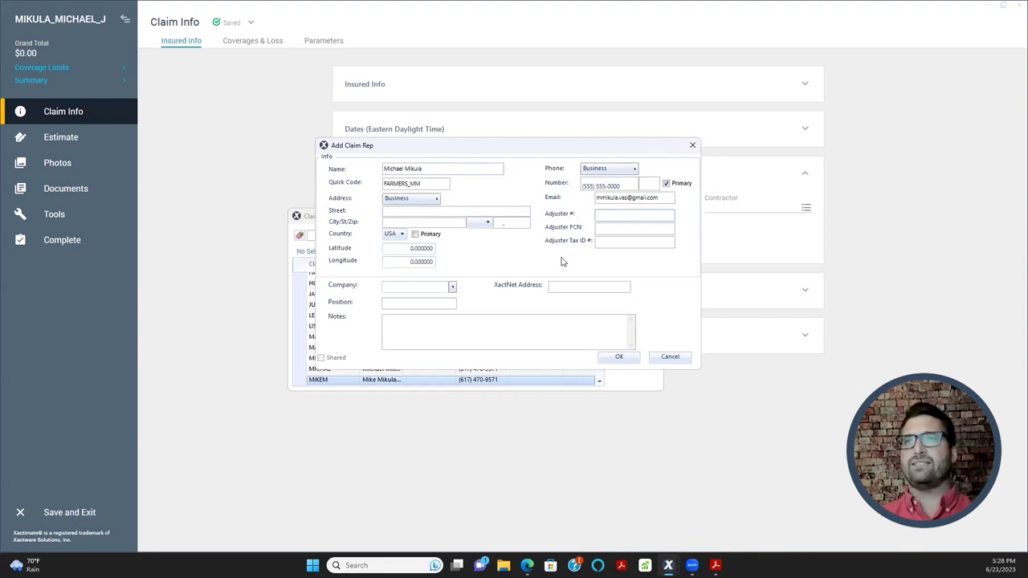
left_click(446, 171)
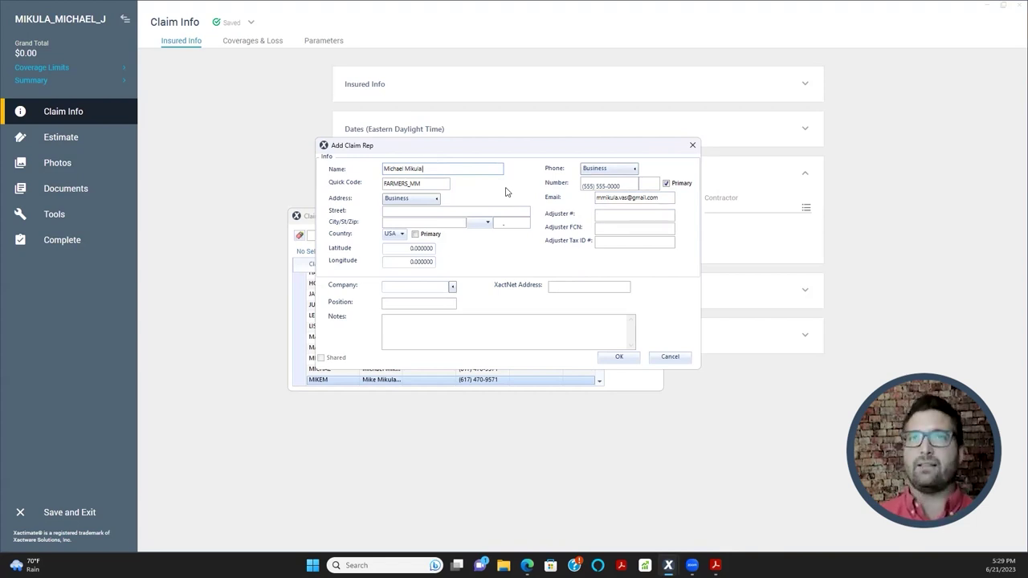
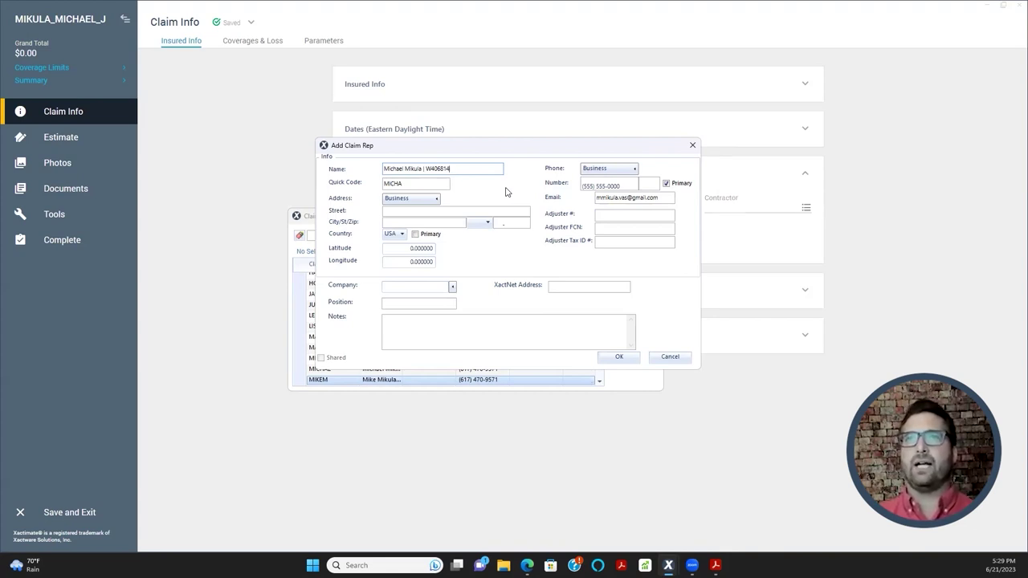
- Append the rep's licence number to the name, restore Quick Code FARMERS_MM, and save the rep
left_click_drag(413, 184, 350, 190)
key("BackSpace")
type("FARMERSMM")
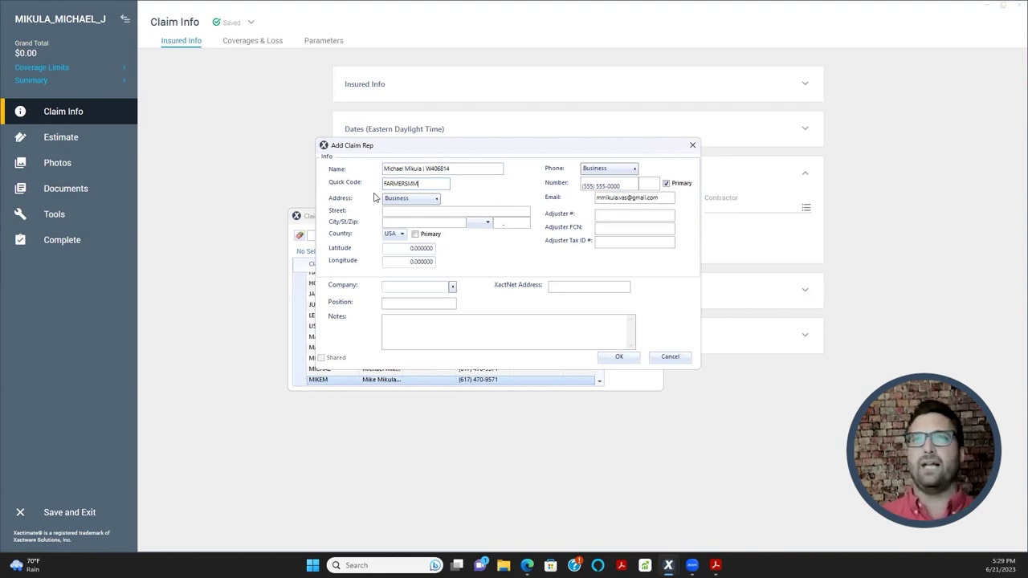
type("J")
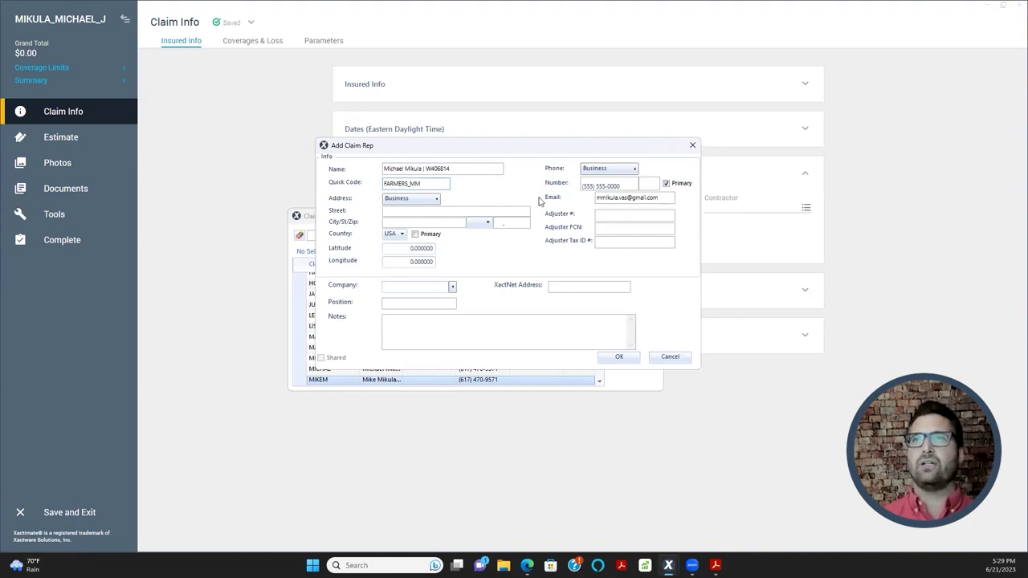
left_click(407, 211)
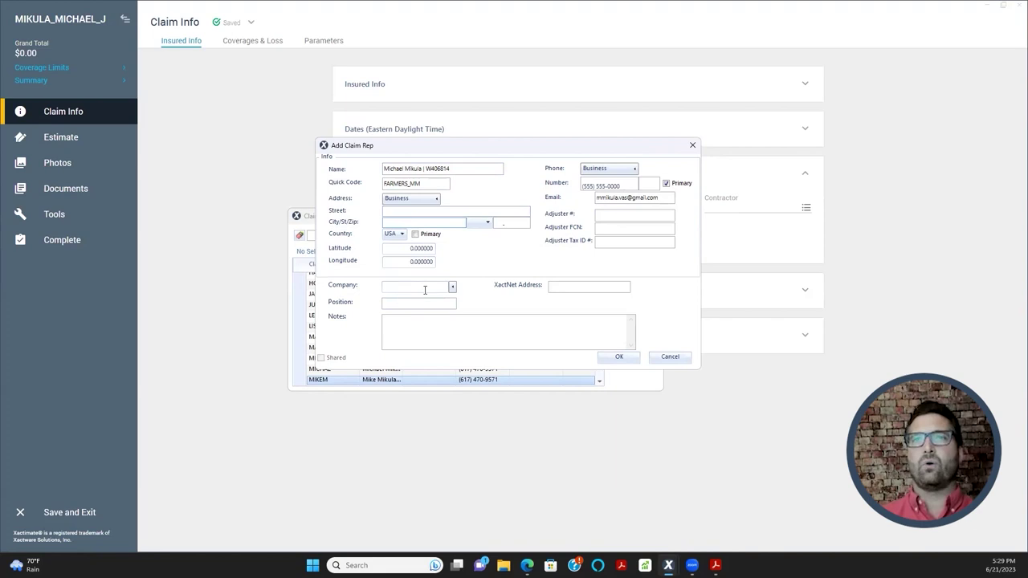
left_click(568, 285)
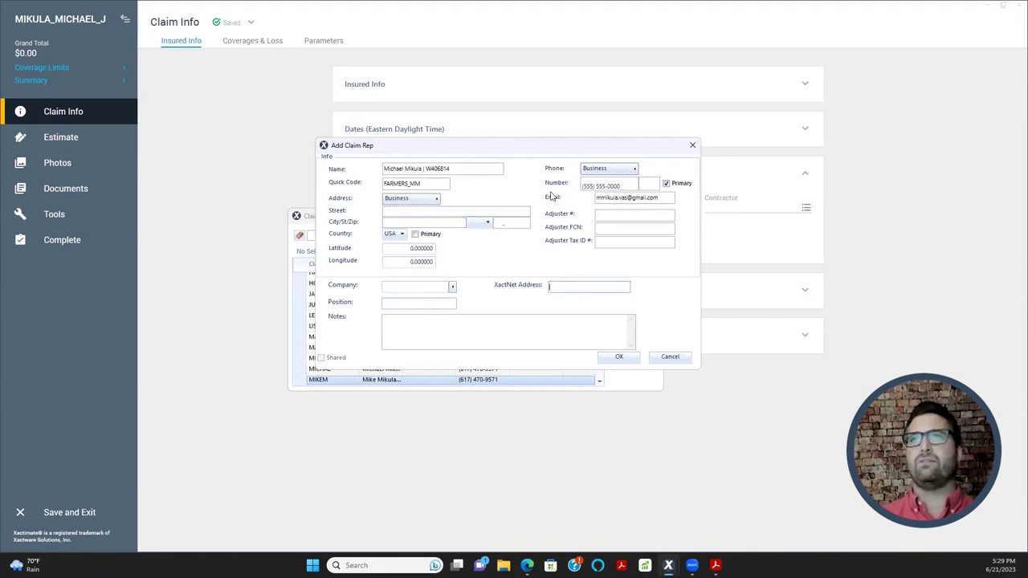
left_click(433, 184)
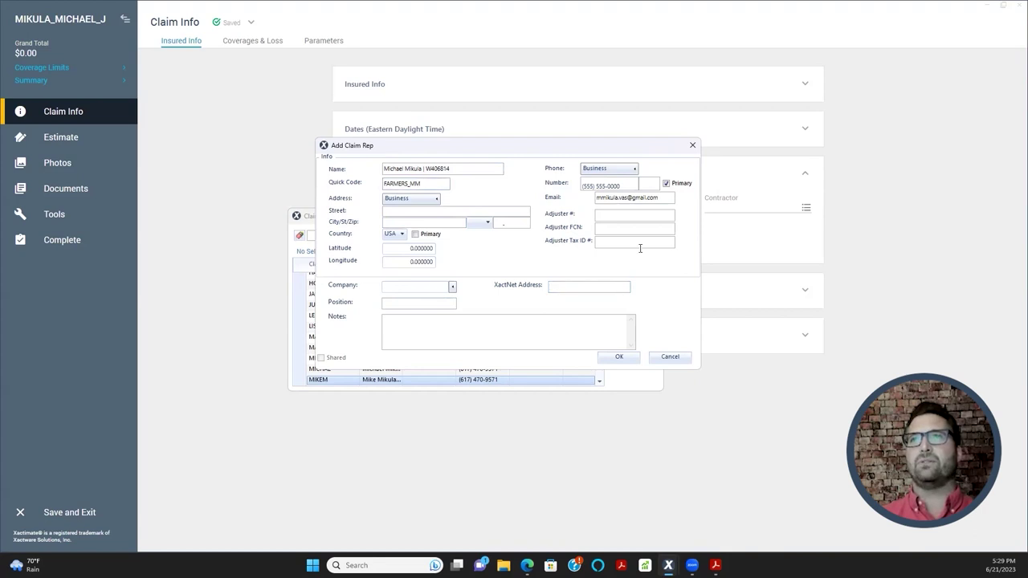
left_click(618, 359)
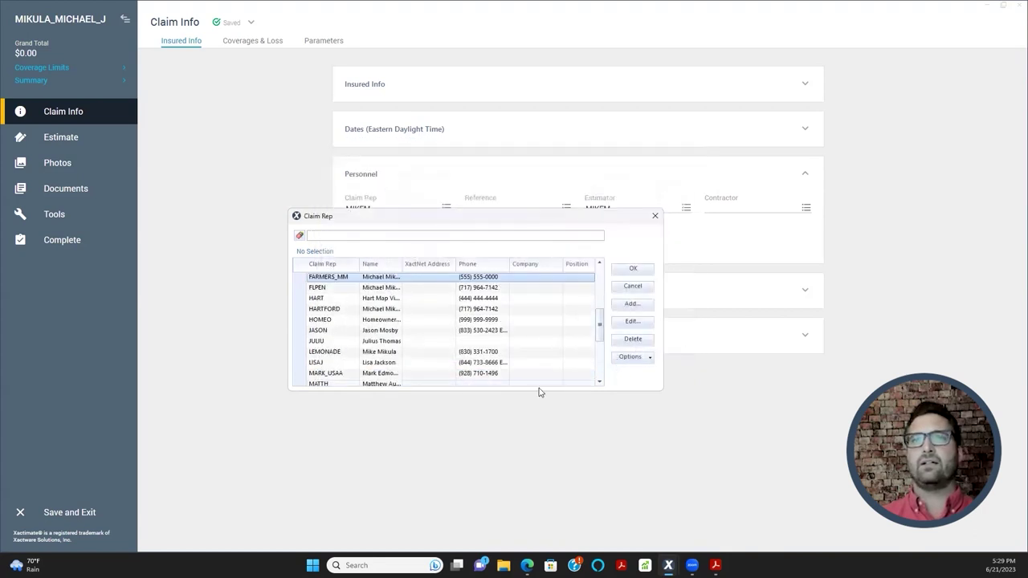
scroll(358, 336, "up", 2)
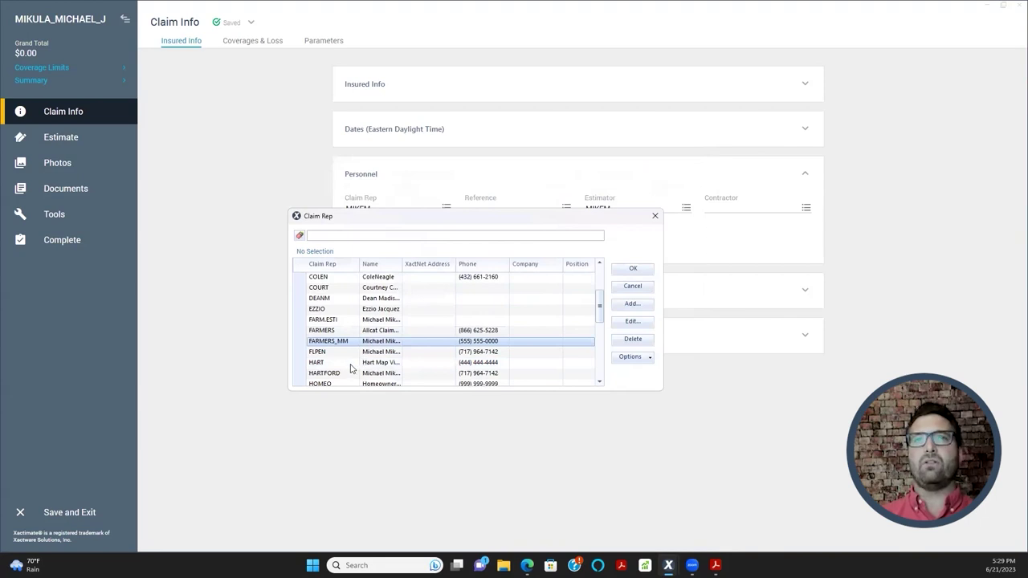
scroll(363, 342, "down", 1)
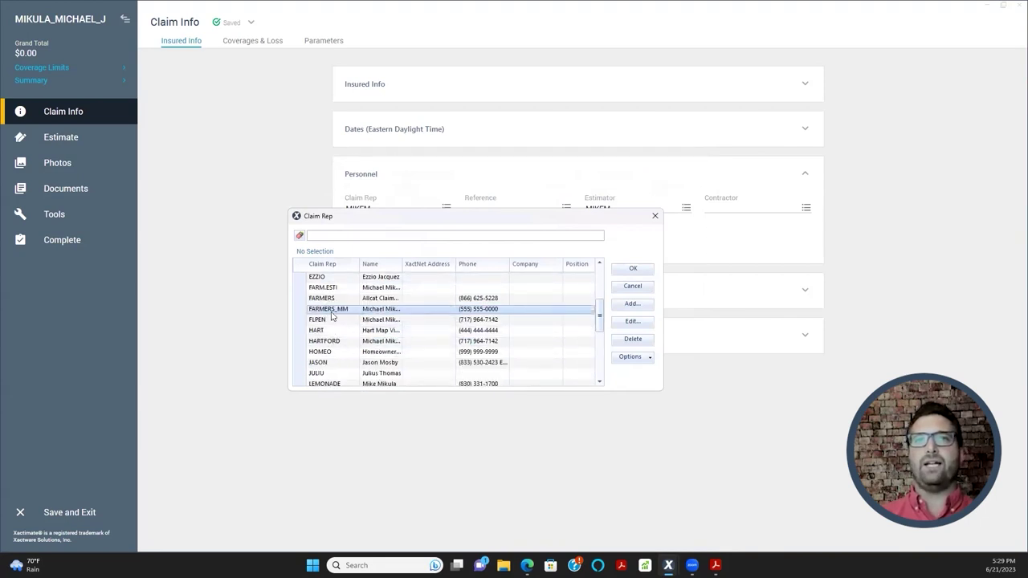
- Assign FARMERS_MM as Claim Rep, then search 'farm' and set FARMERS_MM as Estimator
double_click(331, 312)
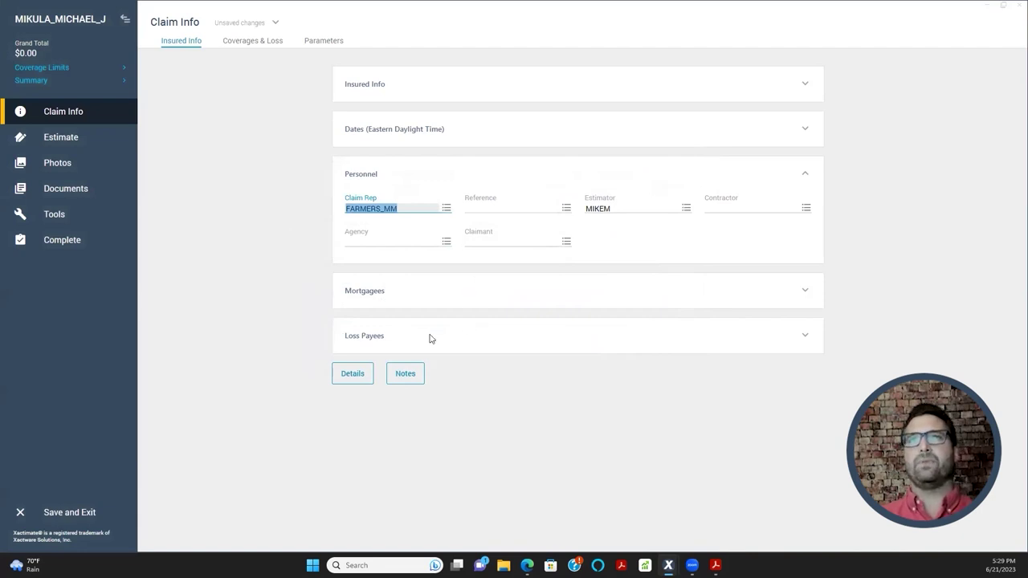
left_click(602, 211)
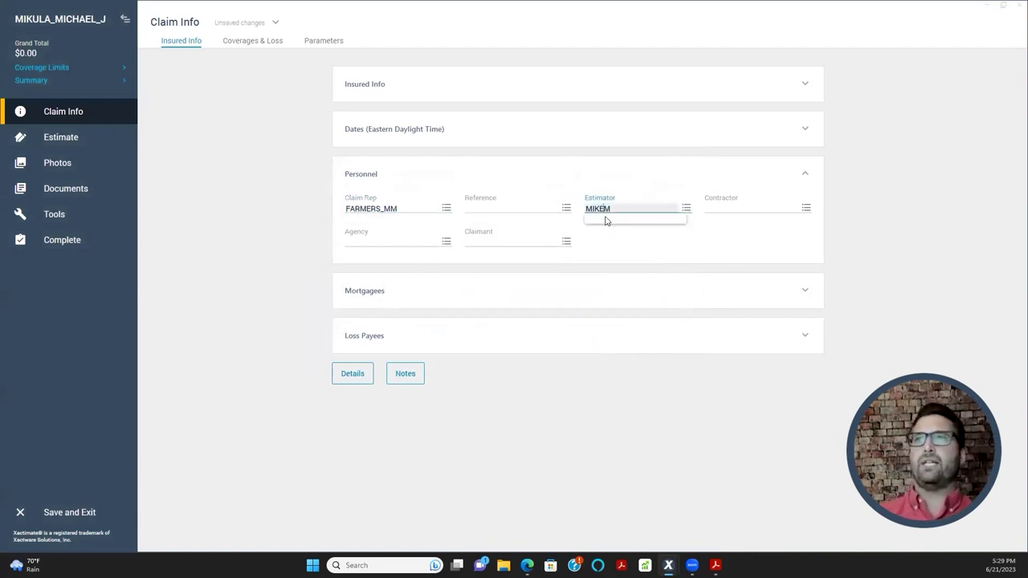
left_click(566, 207)
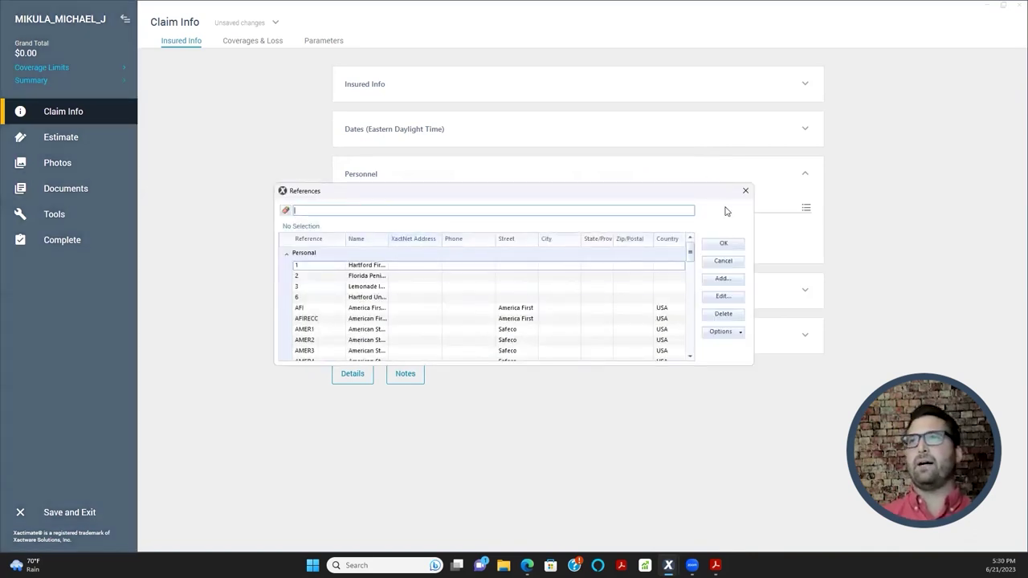
left_click(745, 190)
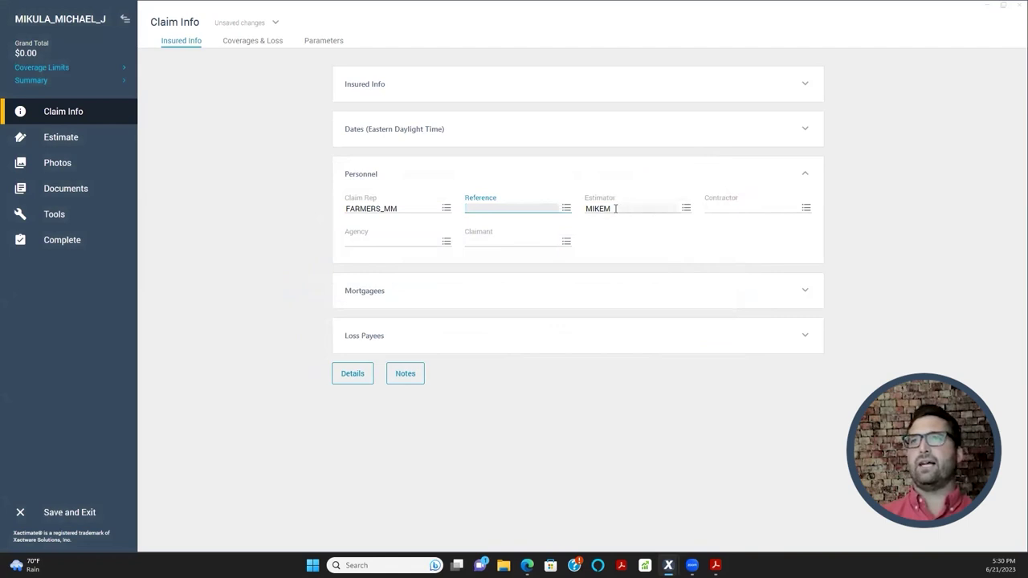
left_click(609, 210)
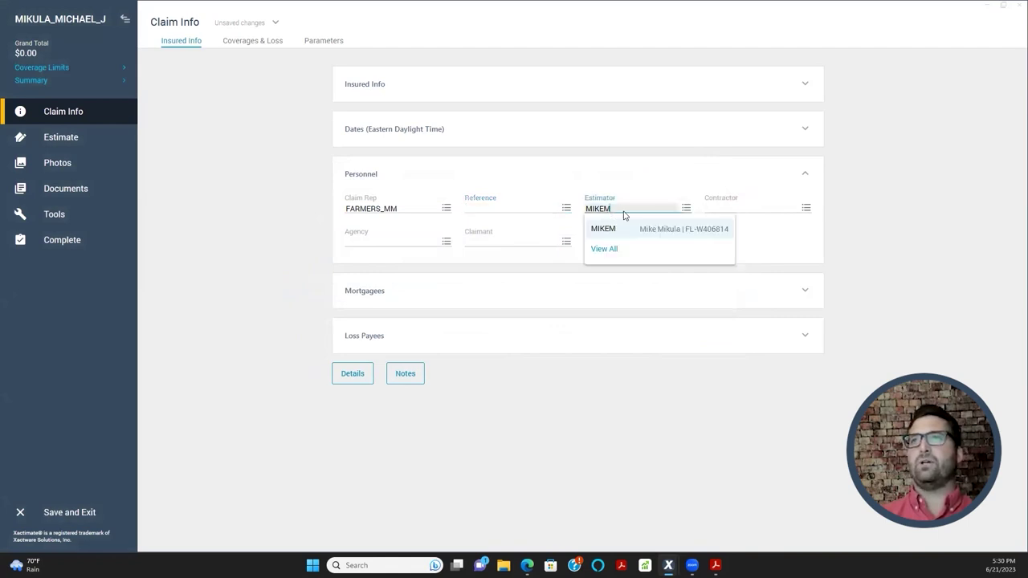
left_click(684, 209)
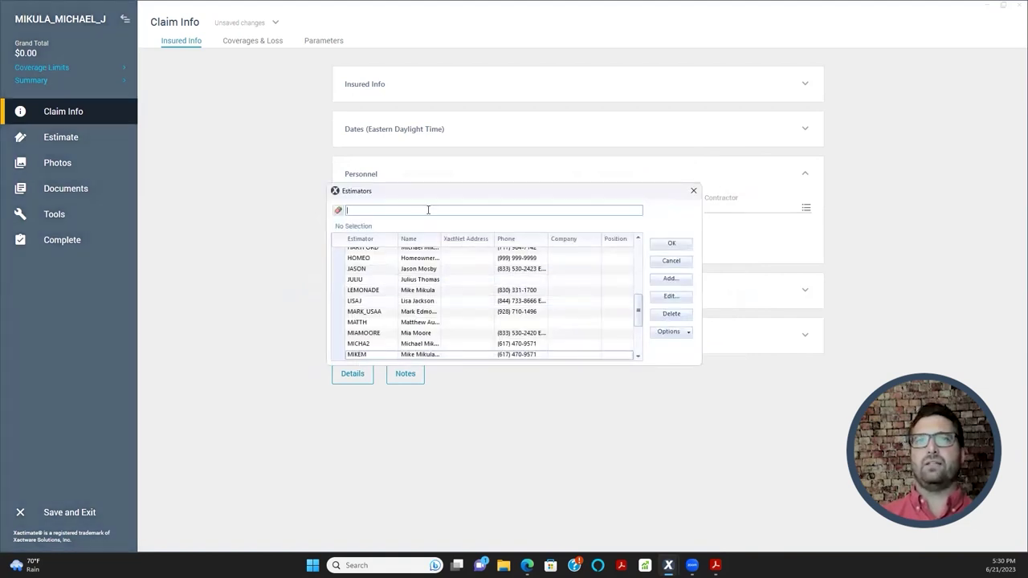
type("farm")
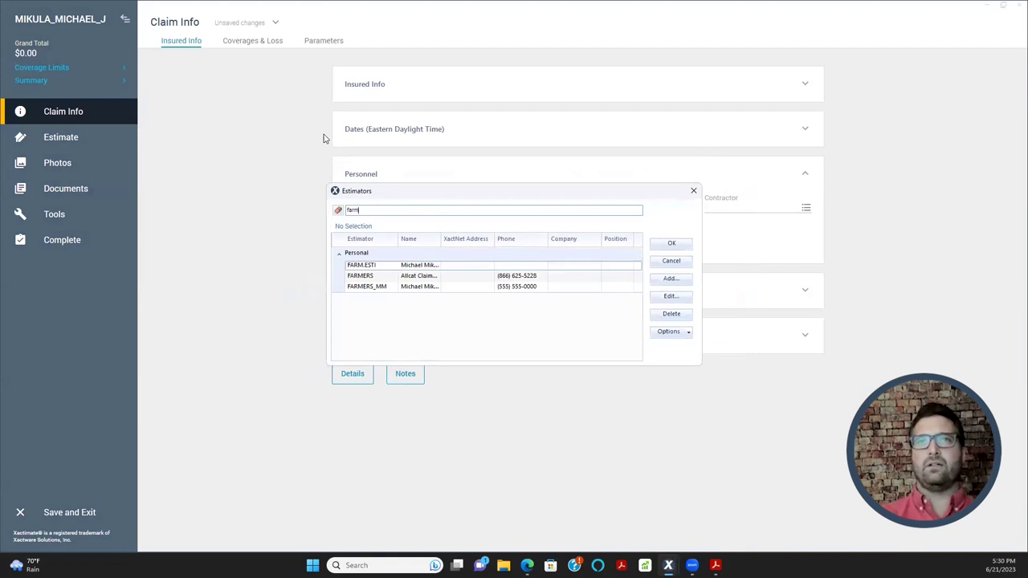
double_click(381, 286)
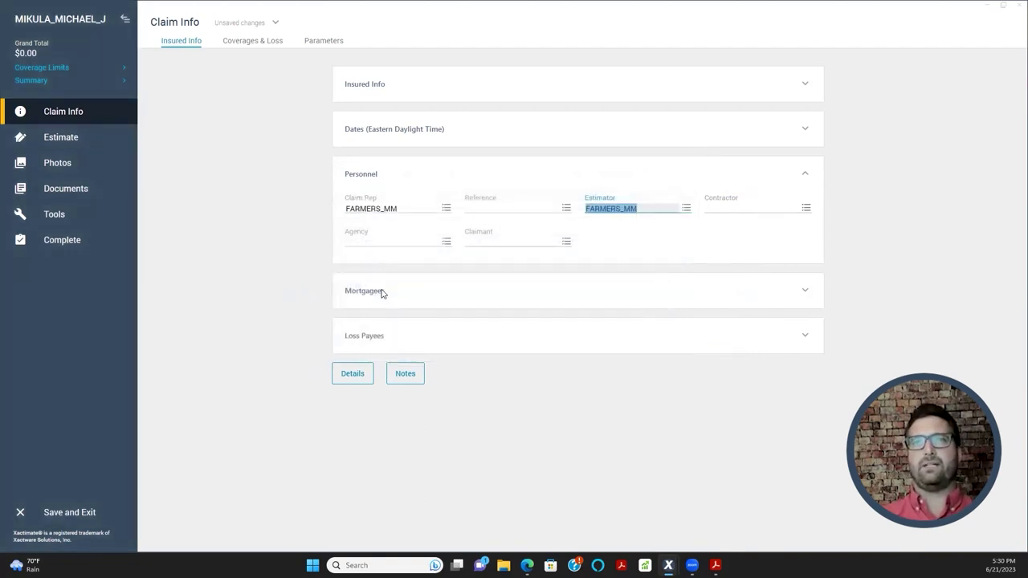
left_click(297, 254)
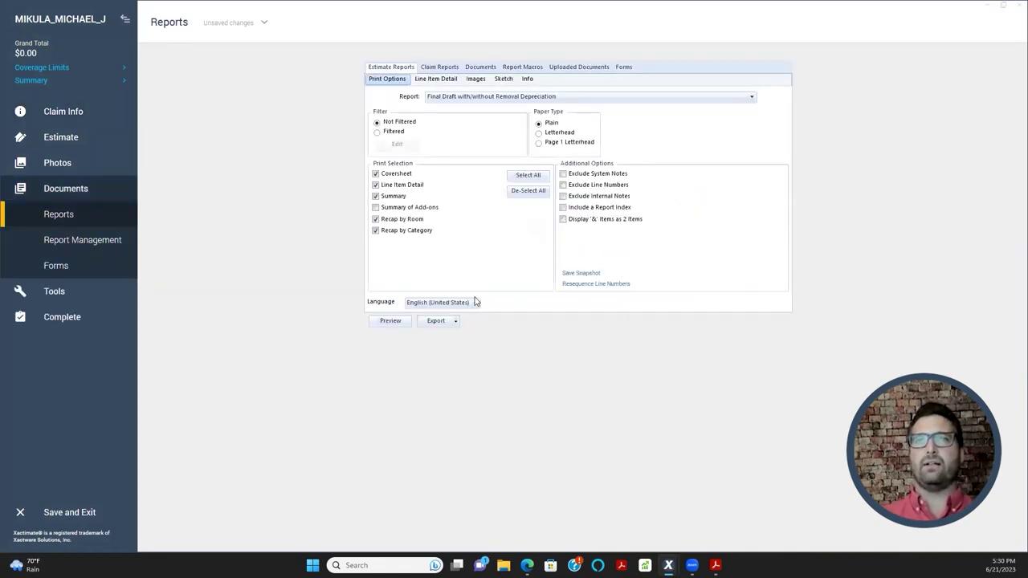
- Preview the estimate report and highlight the Claim Rep and Estimator details and licence numbers
left_click(385, 321)
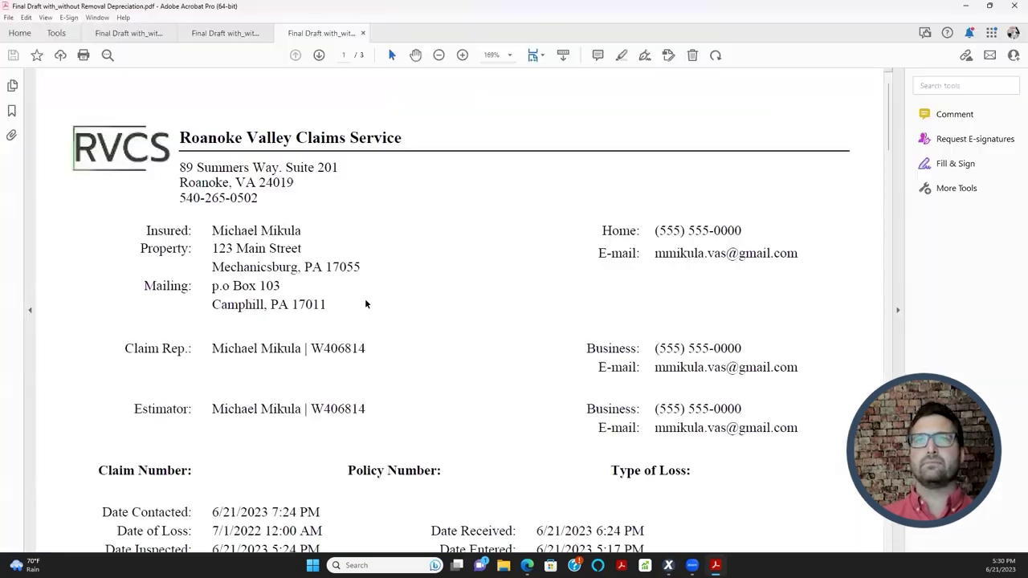
scroll(299, 237, "down", 1)
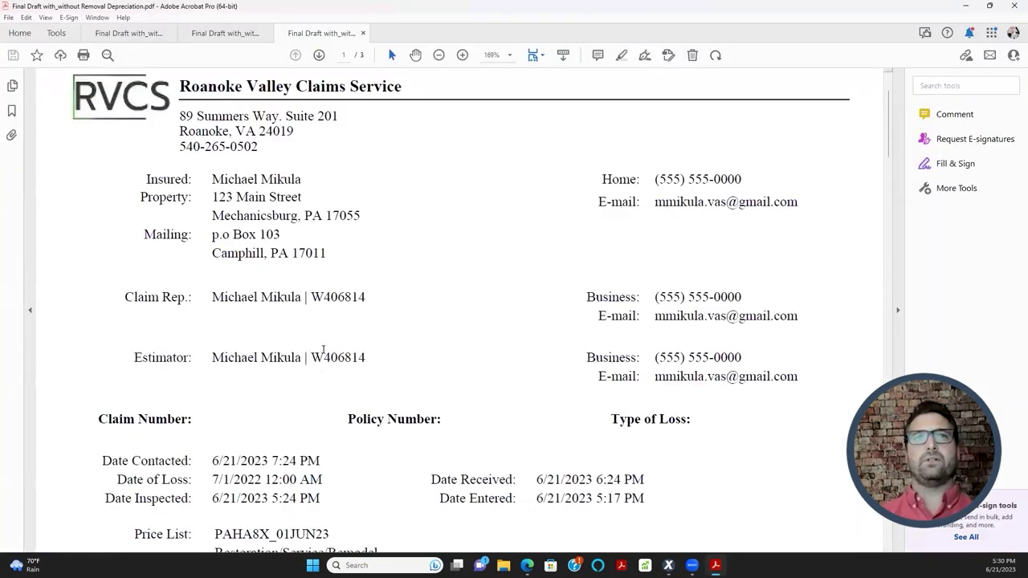
left_click_drag(124, 298, 785, 378)
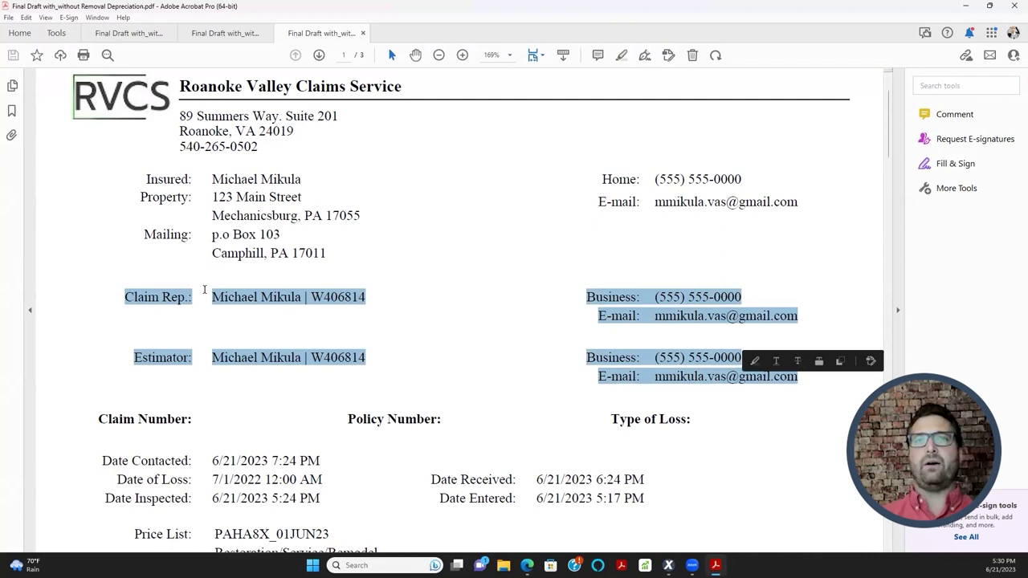
scroll(209, 297, "down", 1)
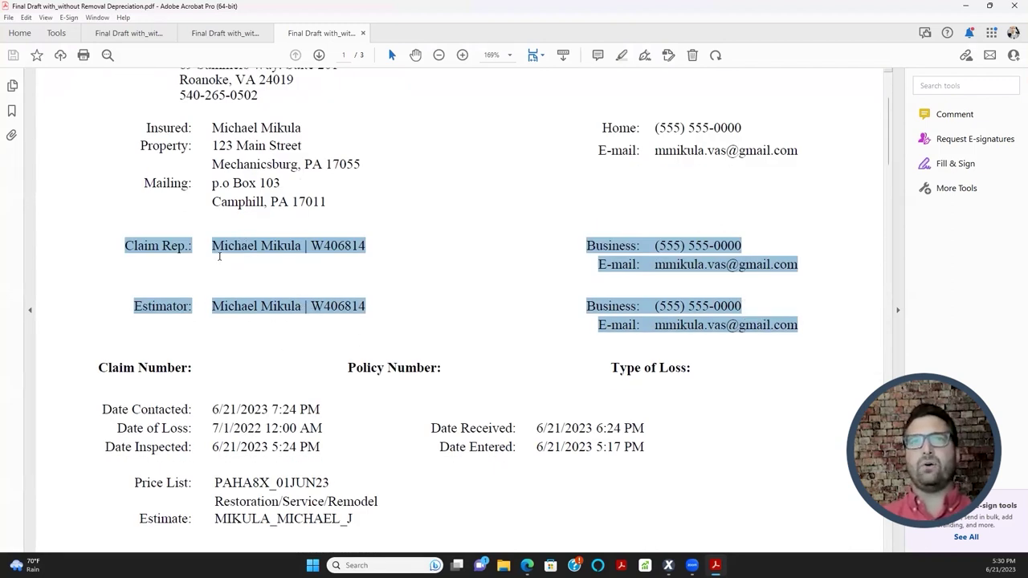
mouse_move(328, 259)
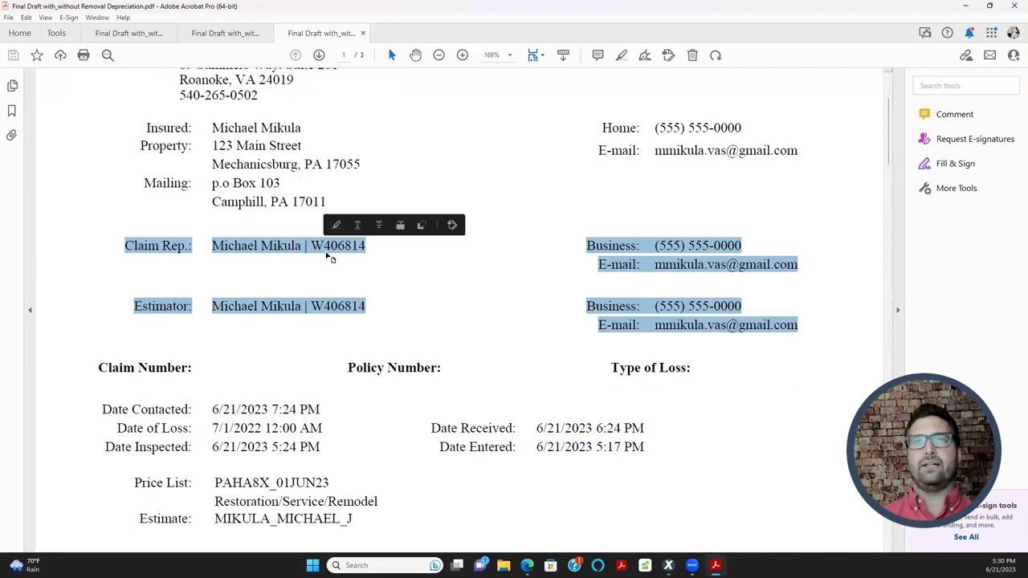
left_click(373, 257)
left_click_drag(323, 246, 366, 246)
left_click_drag(311, 306, 739, 310)
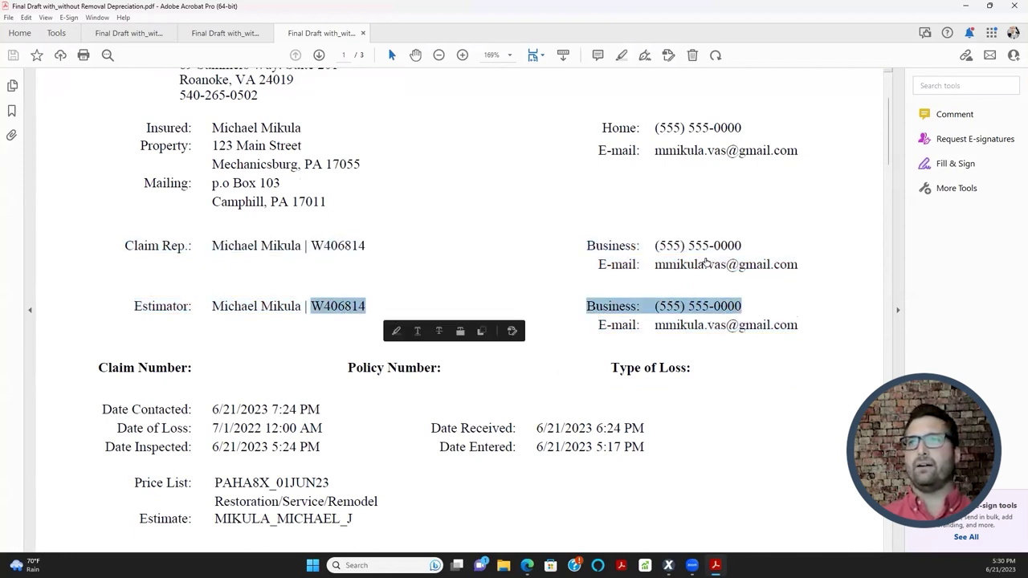
- Highlight the insured/property block and rep contact lines, then minimize Acrobat back to Xactimate
scroll(287, 210, "down", 2)
scroll(277, 241, "up", 1)
scroll(280, 241, "down", 1)
scroll(279, 257, "up", 3)
left_click_drag(145, 149, 338, 236)
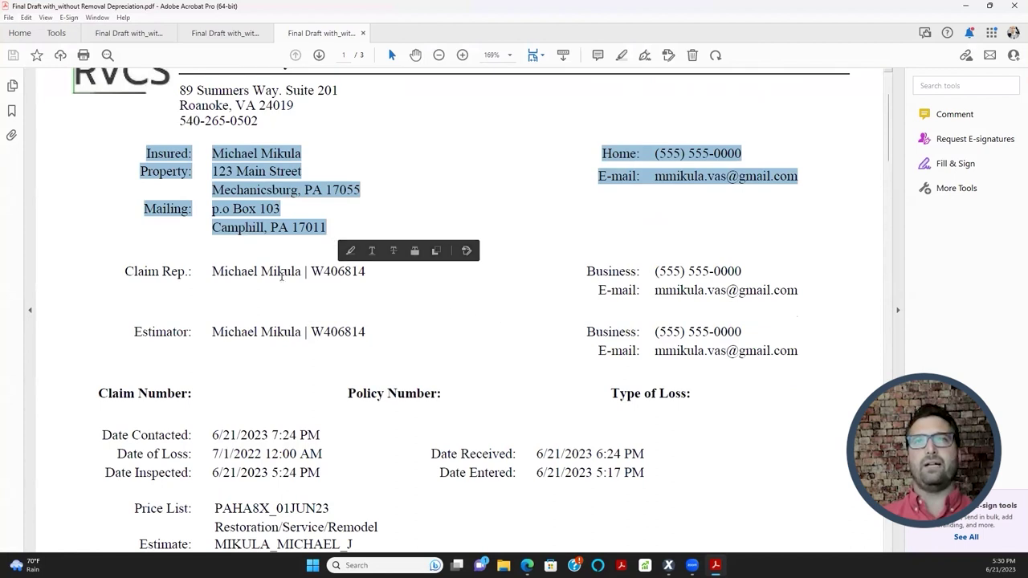
scroll(81, 447, "down", 1)
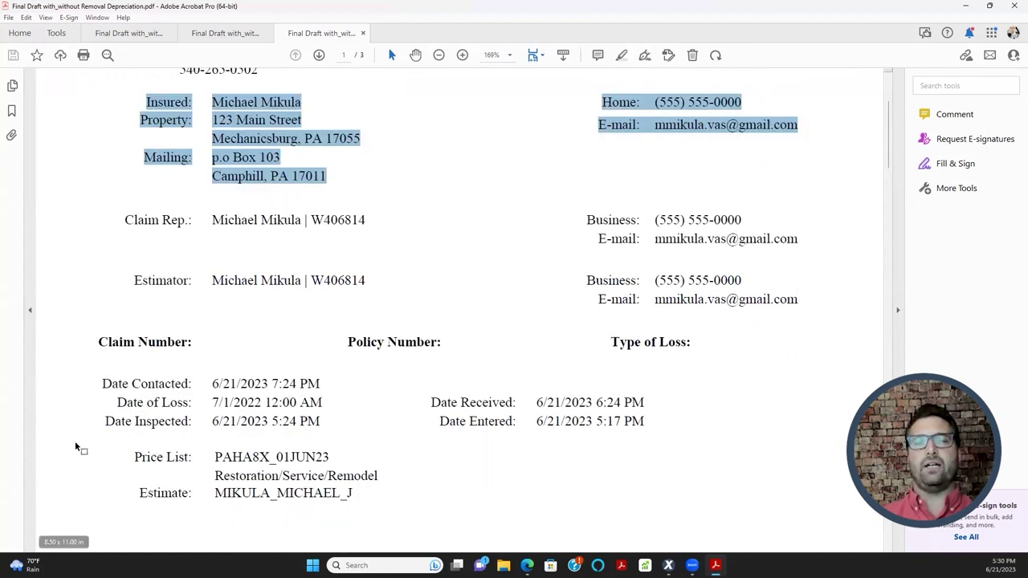
scroll(80, 434, "down", 1)
left_click_drag(101, 357, 645, 404)
scroll(161, 307, "up", 3)
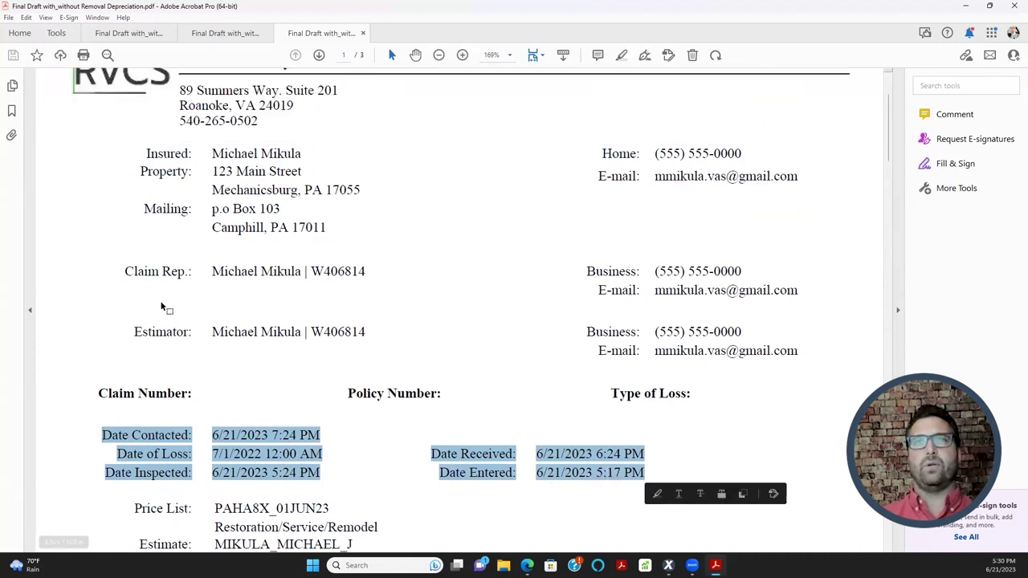
left_click_drag(125, 268, 743, 383)
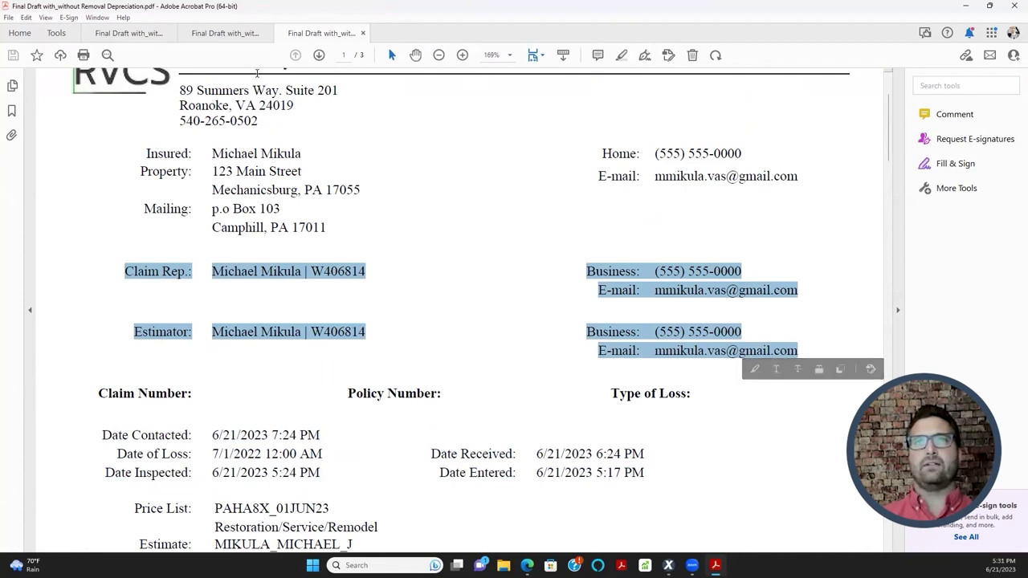
left_click(966, 7)
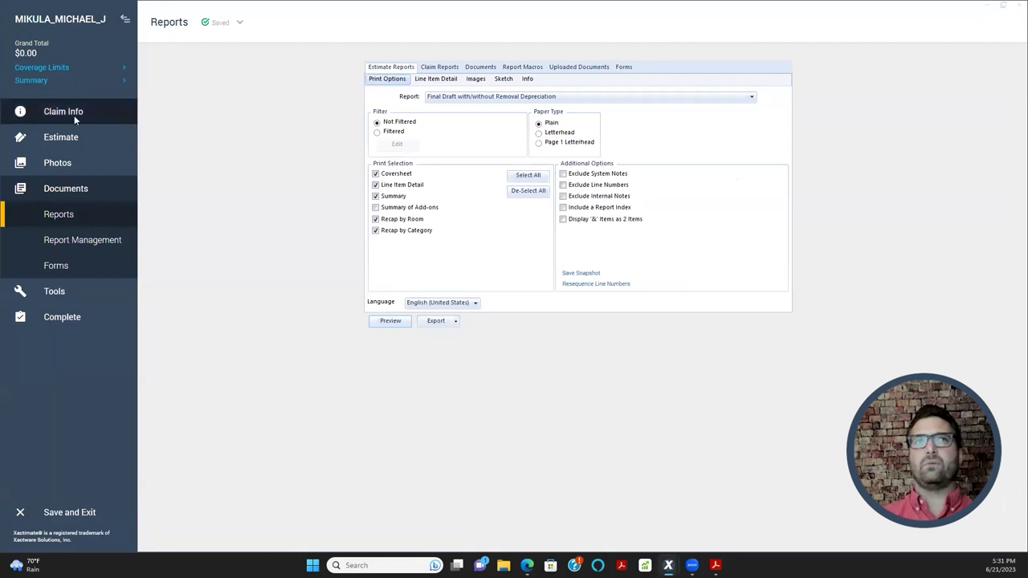
- Open Claim Info, toggle the Insured Info, Dates and Personnel panels, then expand Mortgagees
left_click(74, 114)
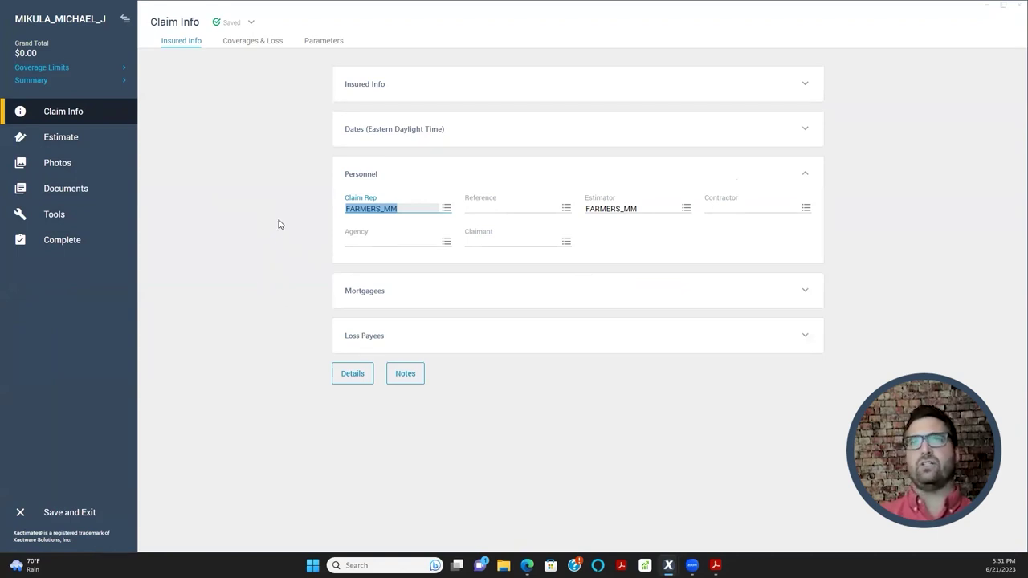
left_click(807, 176)
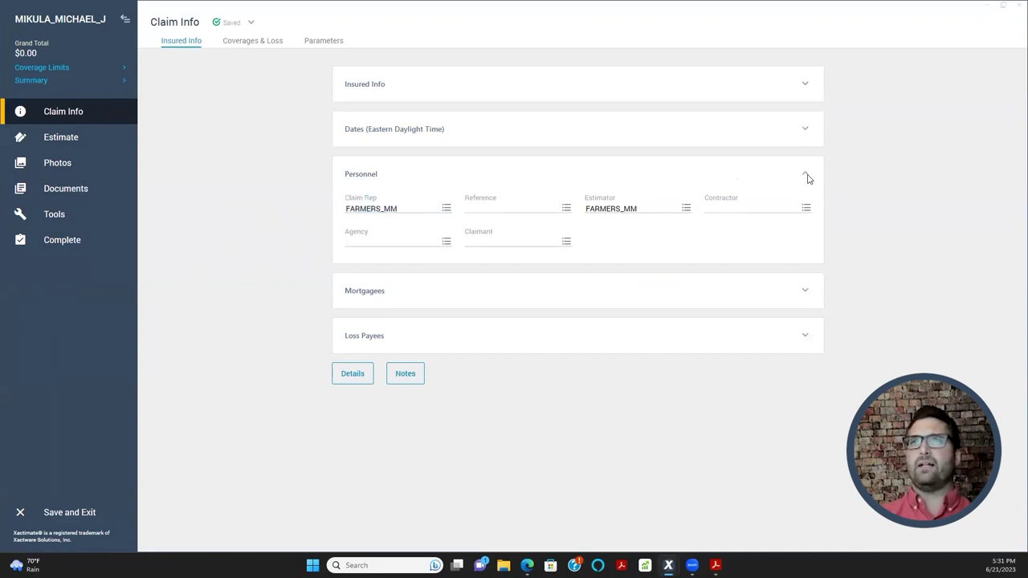
left_click(805, 84)
left_click(806, 308)
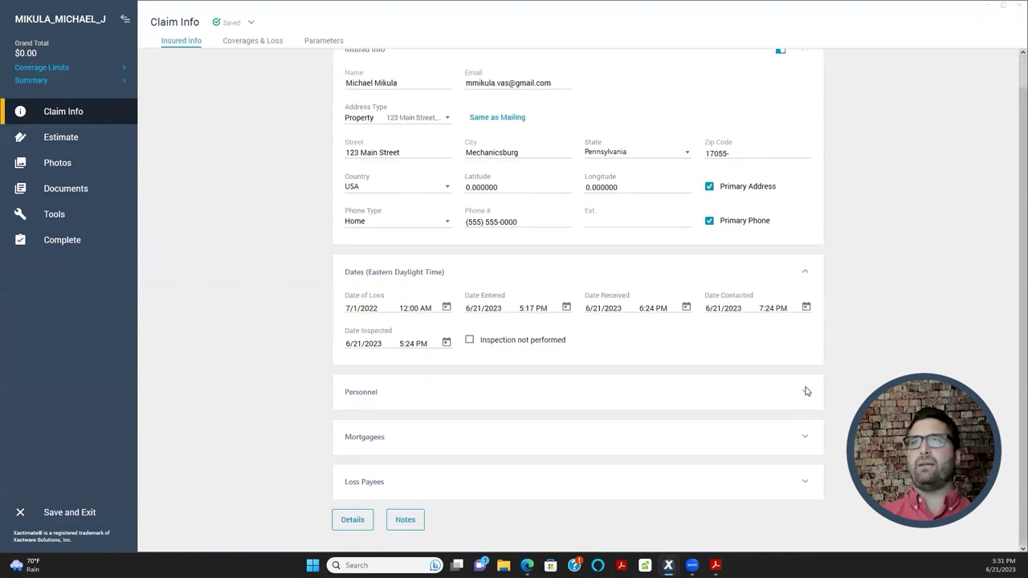
left_click(805, 391)
scroll(756, 353, "down", 1)
scroll(734, 253, "up", 1)
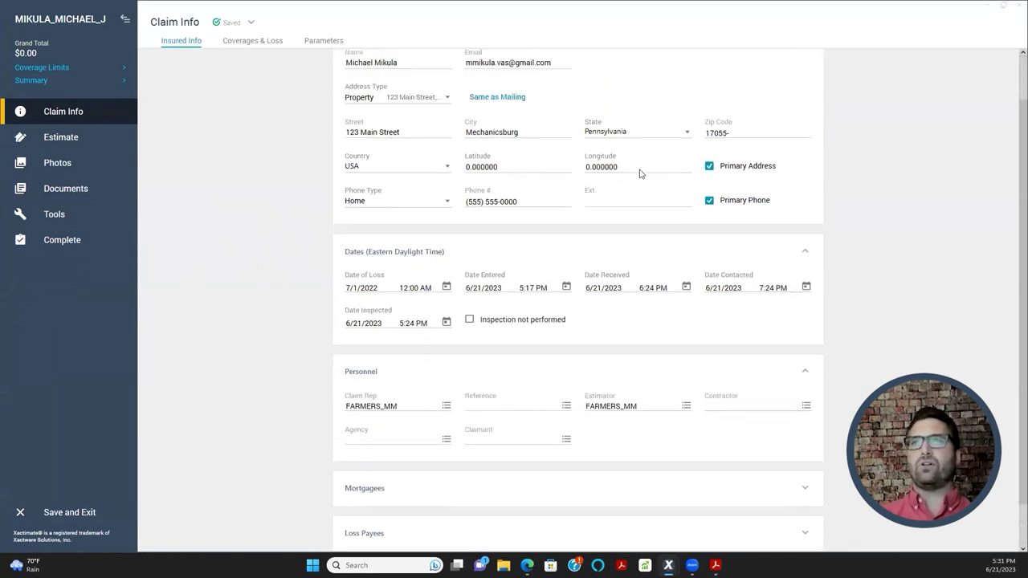
scroll(758, 112, "up", 2)
left_click(805, 83)
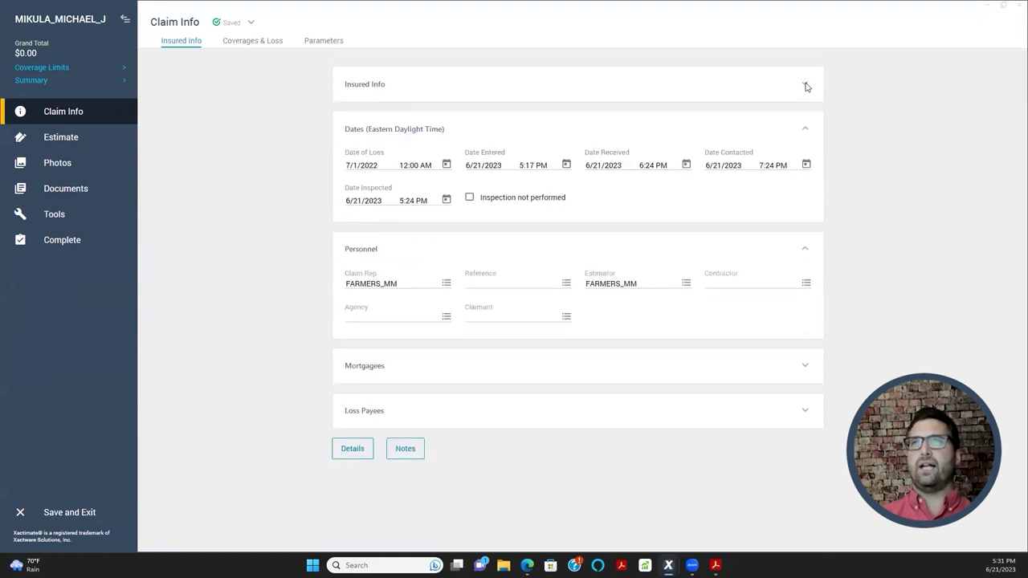
left_click(806, 133)
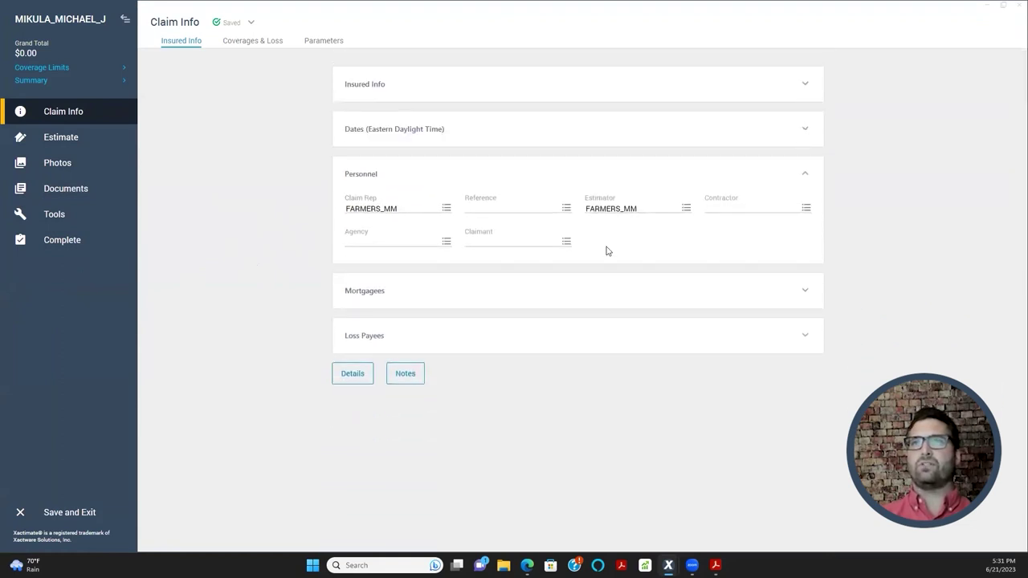
left_click(806, 173)
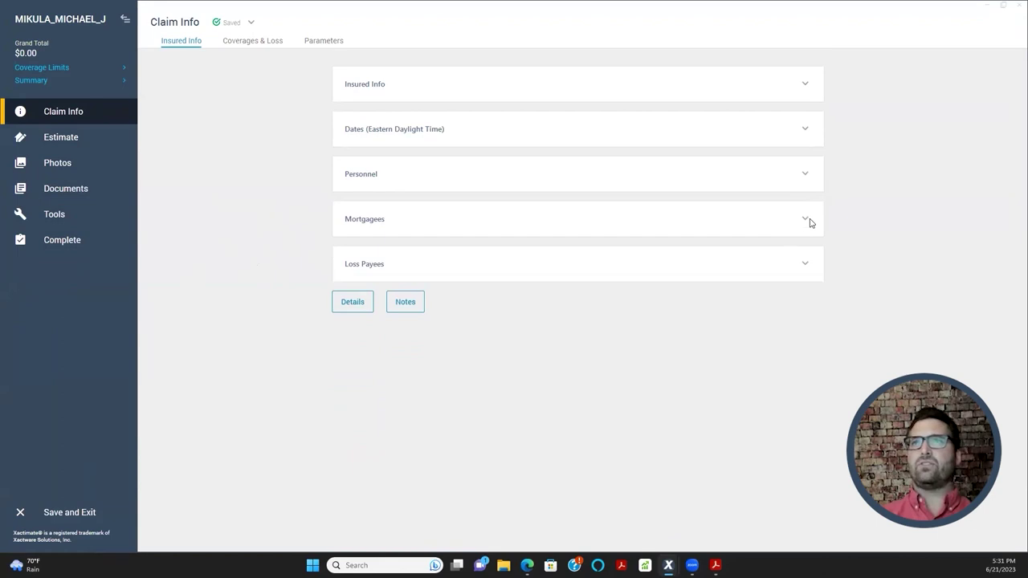
left_click(807, 222)
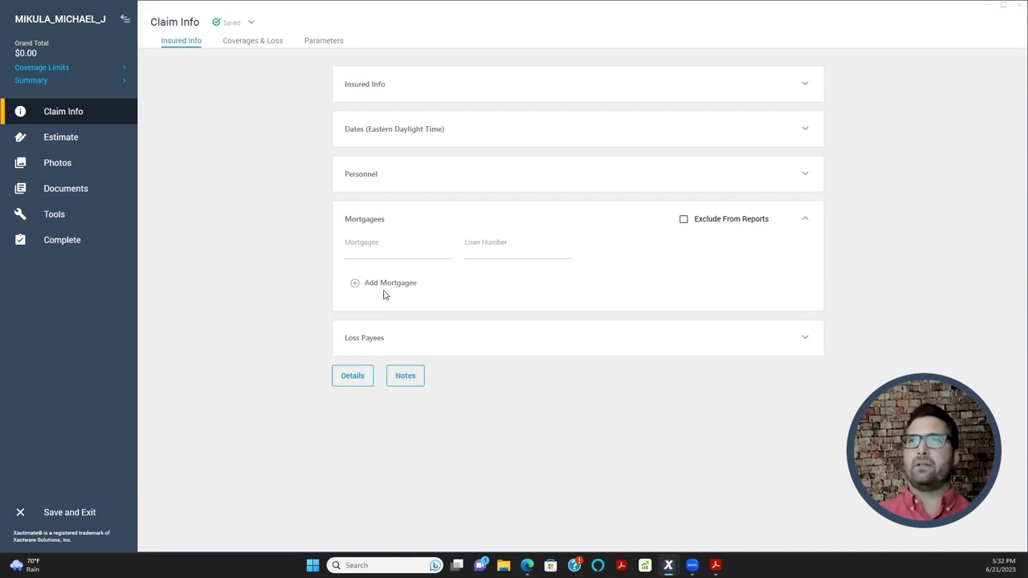
- Enter Wells Fargo as mortgagee with its loan number and delete the empty extra mortgagee row
left_click(369, 255)
type("Wells Fargo")
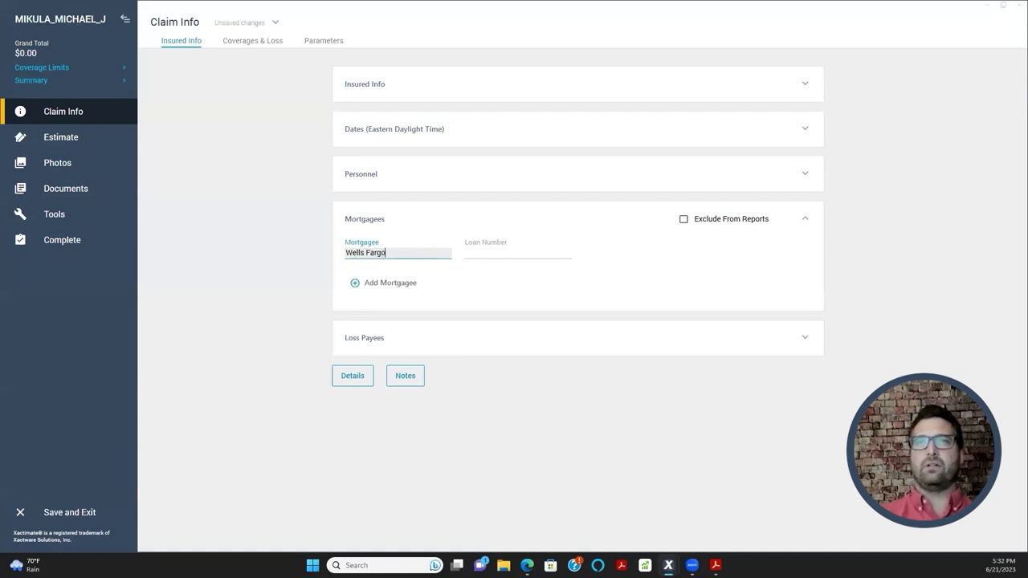
key("Tab")
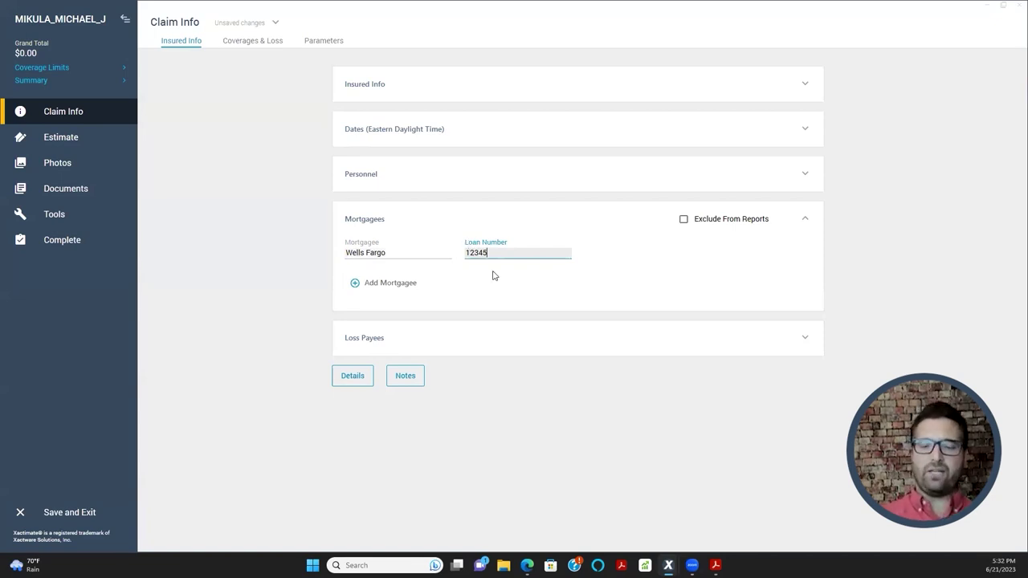
left_click(360, 287)
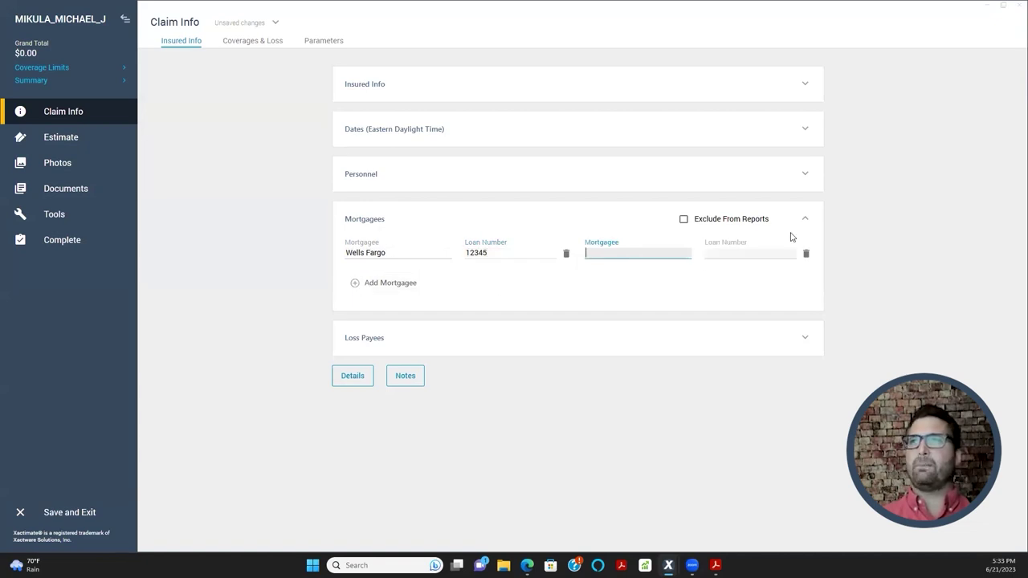
left_click(807, 252)
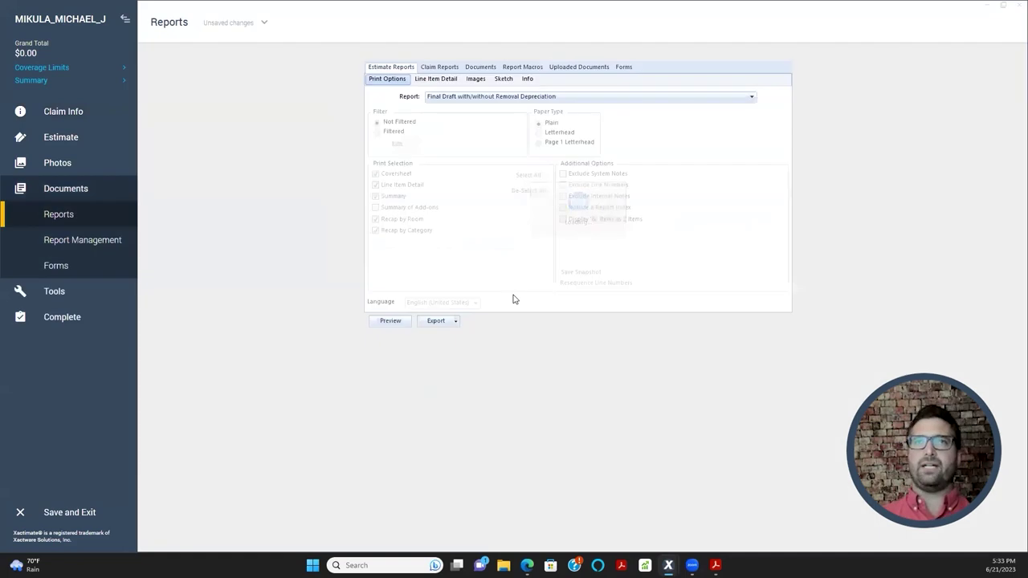
- Preview the Final Draft report in Acrobat, scroll through it, then show the Documents template list
left_click(386, 323)
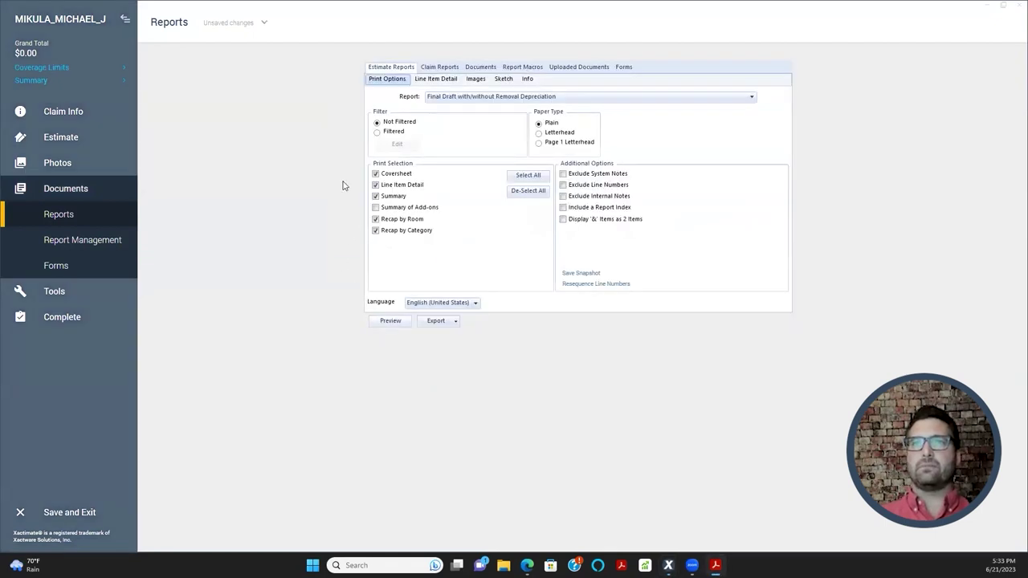
scroll(349, 177, "down", 3)
scroll(348, 190, "down", 6)
scroll(410, 184, "up", 7)
scroll(426, 187, "up", 2)
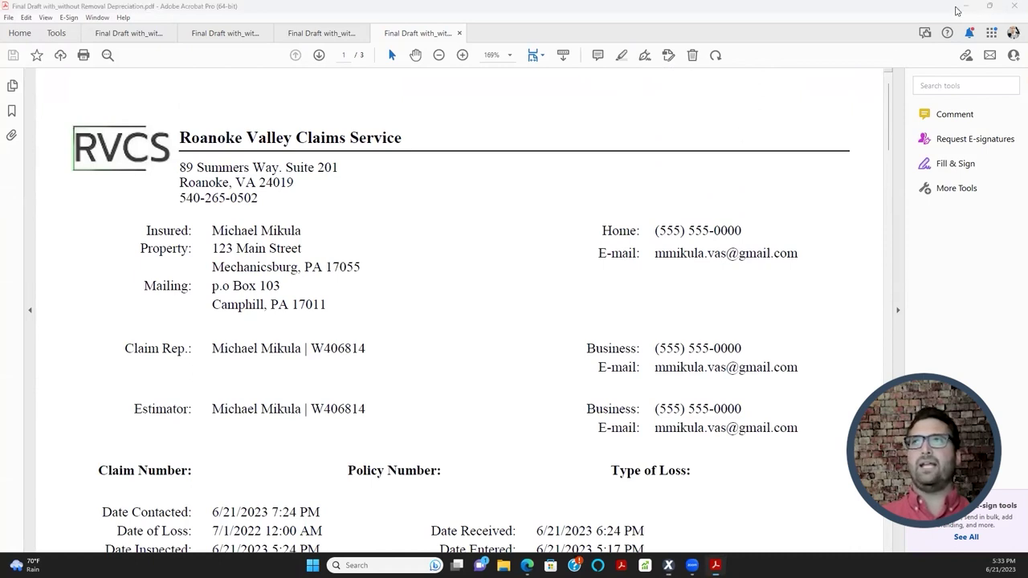
left_click(966, 8)
left_click(479, 67)
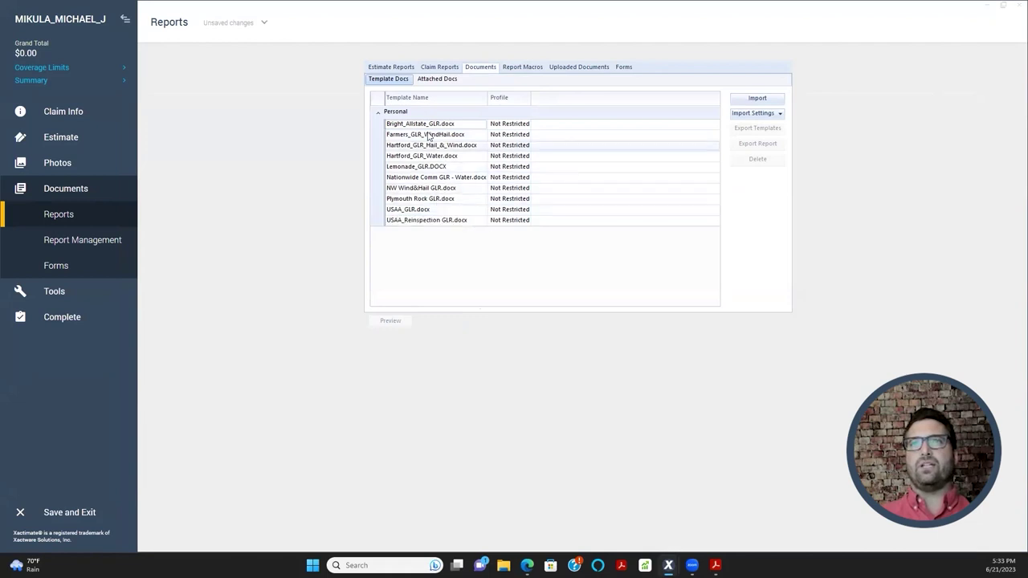
- Preview the General Loss Report from the Attached Docs Claim Reports list
left_click(437, 79)
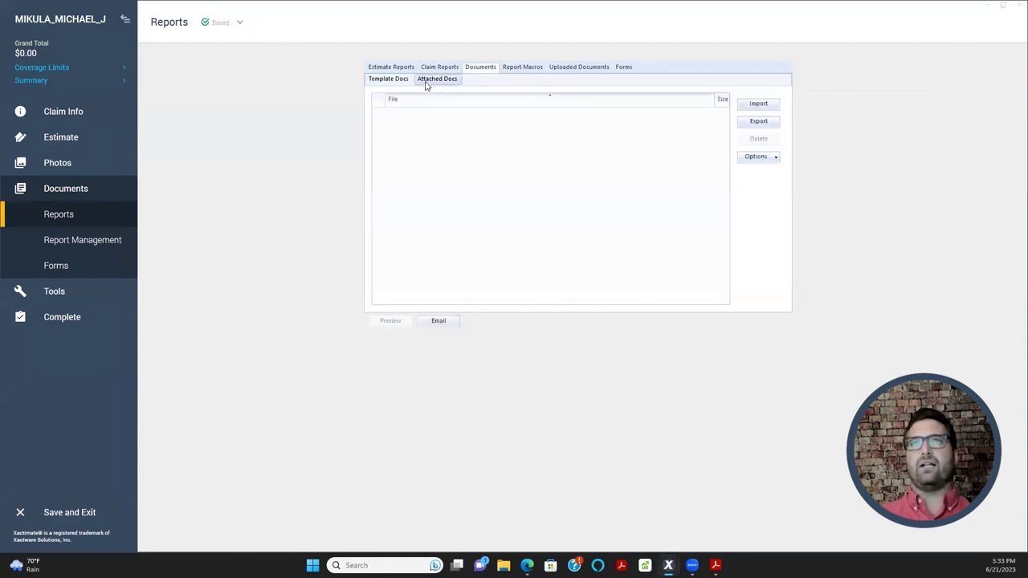
left_click(434, 70)
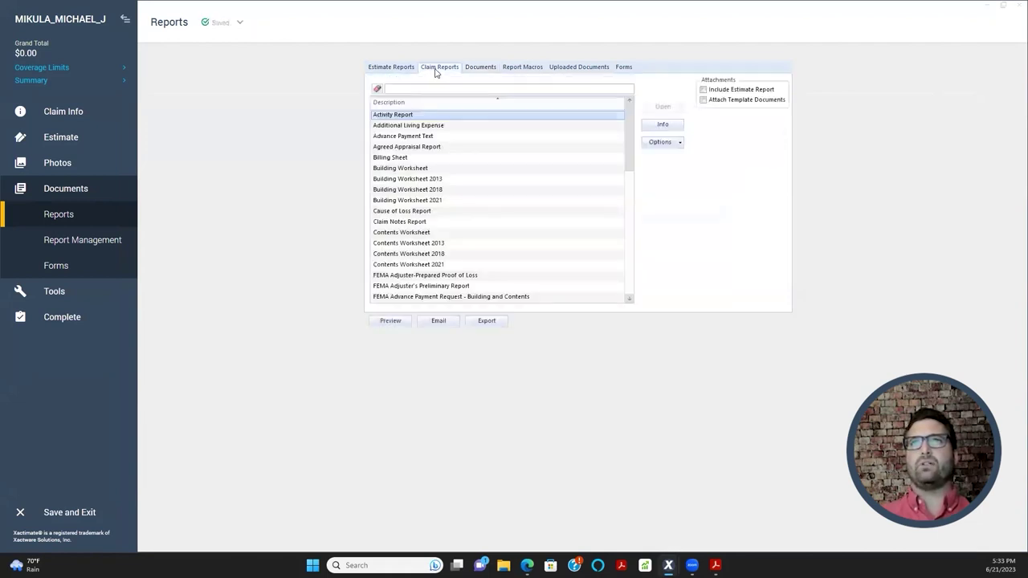
scroll(474, 185, "down", 5)
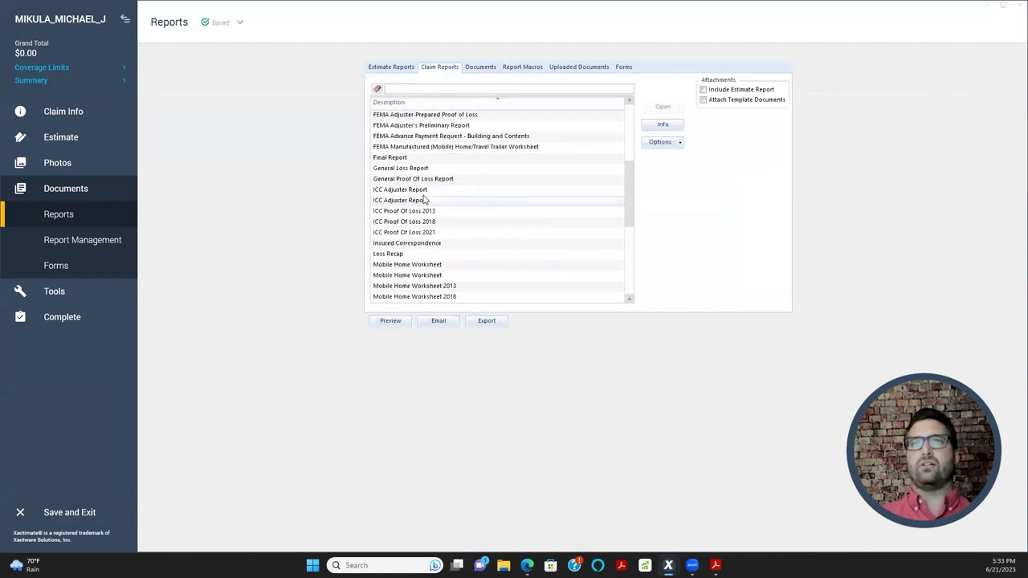
left_click(425, 170)
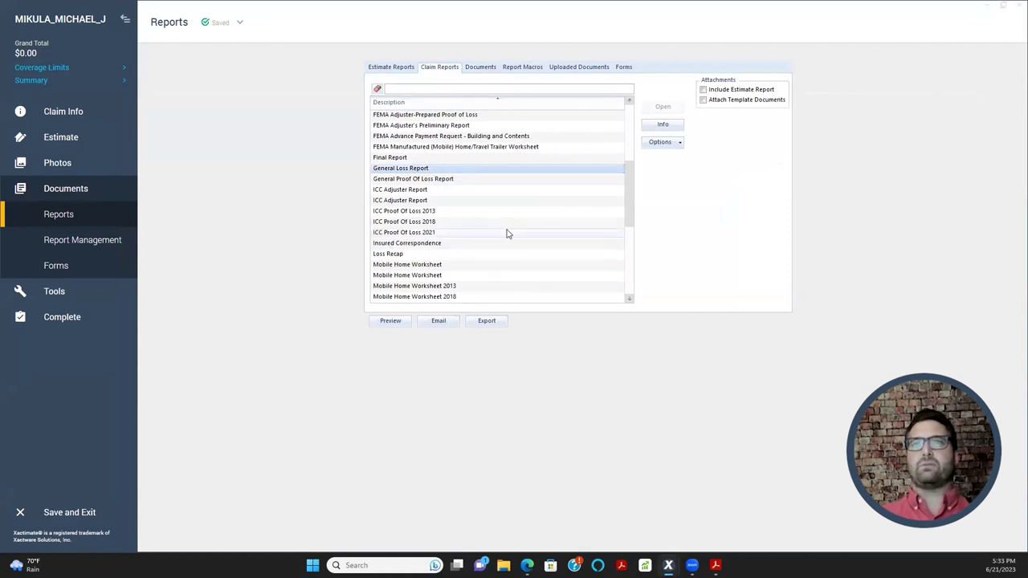
left_click(380, 323)
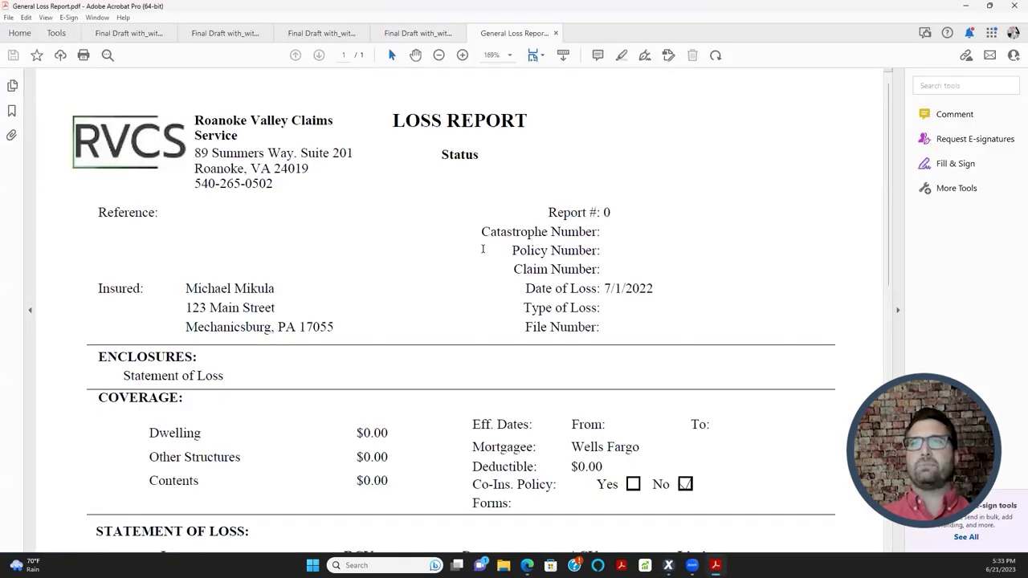
- Highlight the Mortgagee: Wells Fargo line in the report PDF, then minimize Acrobat
scroll(419, 298, "down", 4)
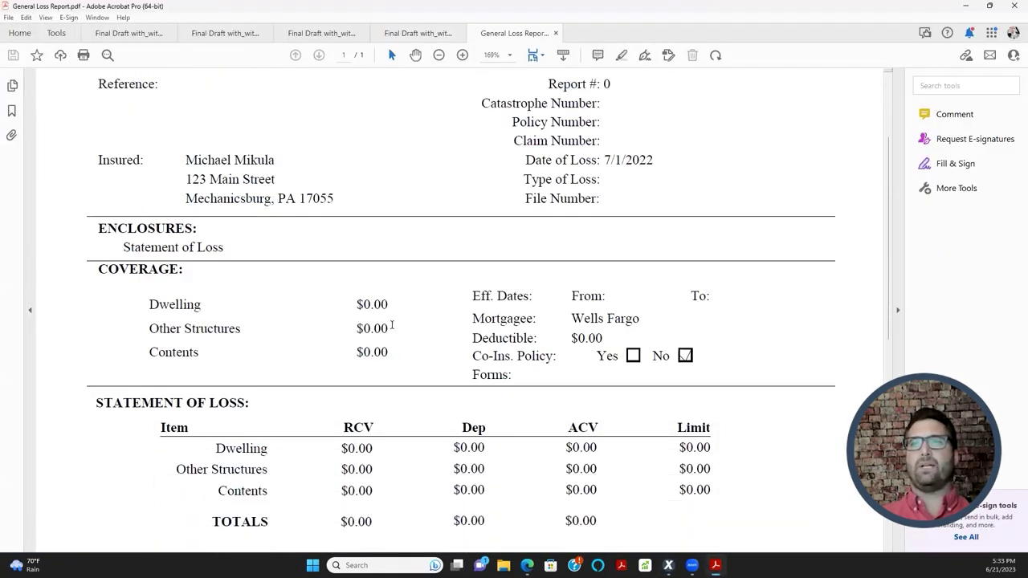
left_click_drag(472, 318, 640, 319)
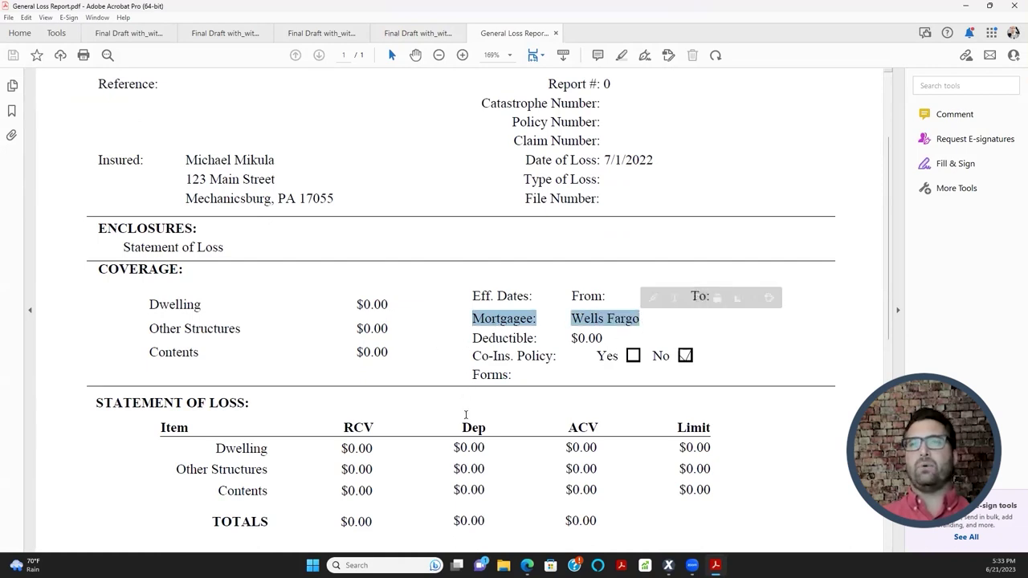
left_click(964, 6)
- Back on the Claim Info form, check the Wells Fargo mortgagee name
left_click(108, 111)
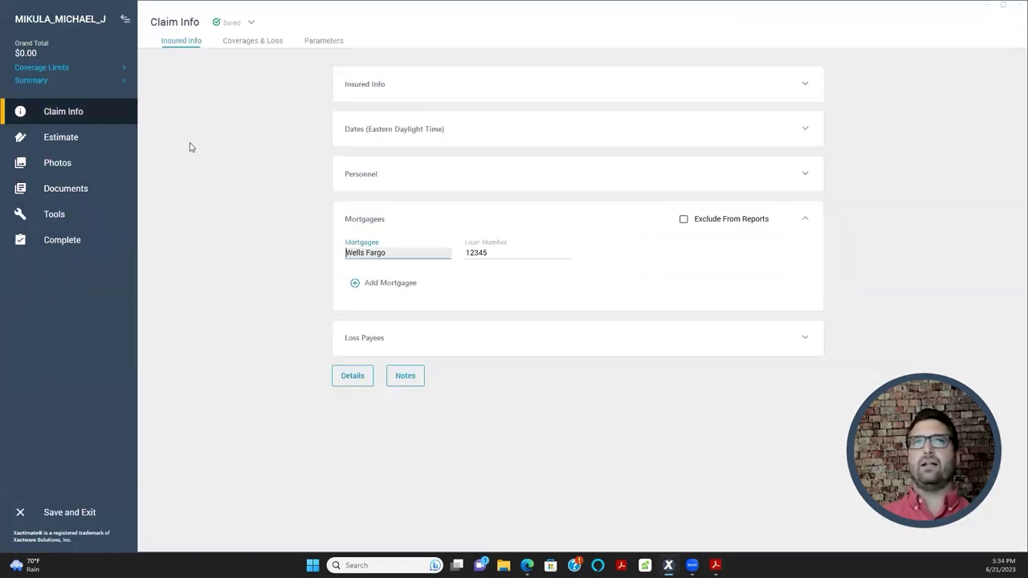
left_click_drag(392, 253, 326, 324)
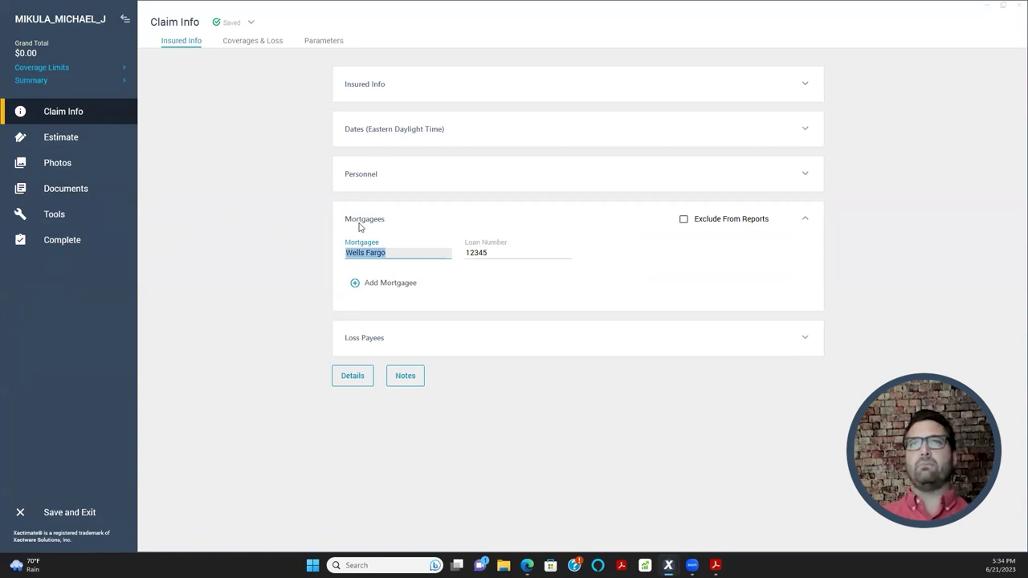
left_click(377, 284)
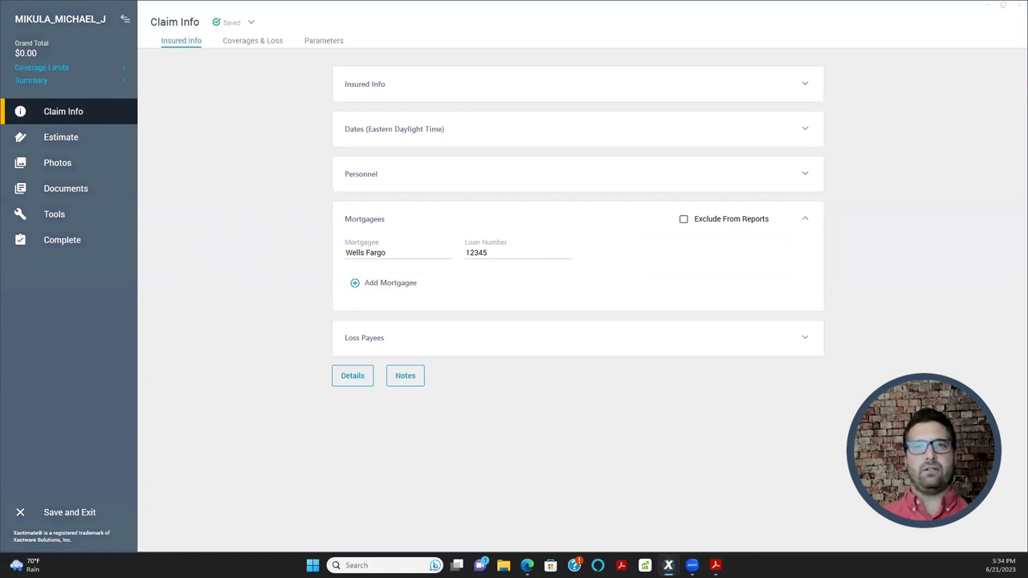
- Recheck the General Loss Report, hide it, and collapse the Mortgagees section
key("alt+Tab")
scroll(253, 186, "up", 2)
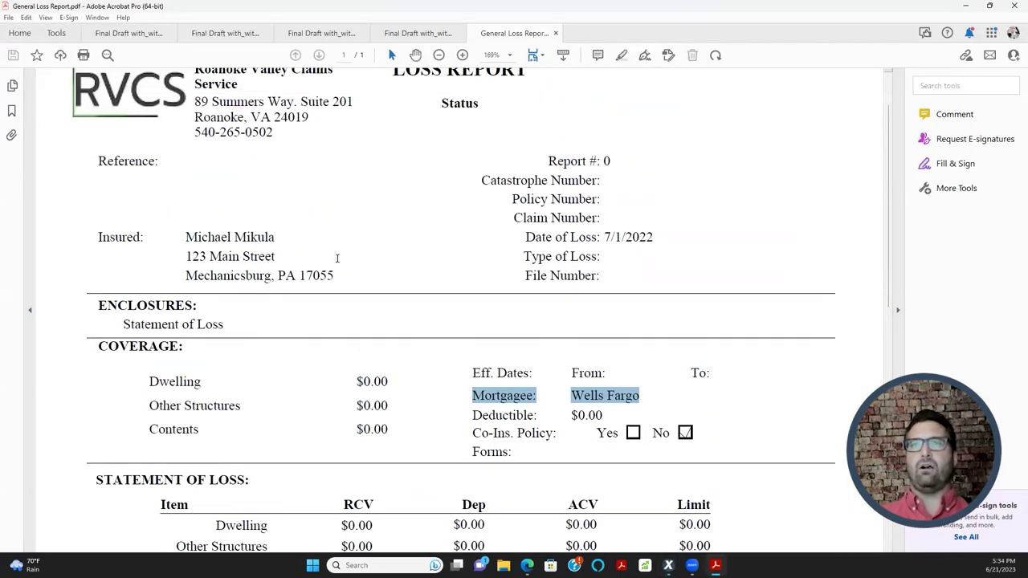
scroll(334, 265, "down", 3)
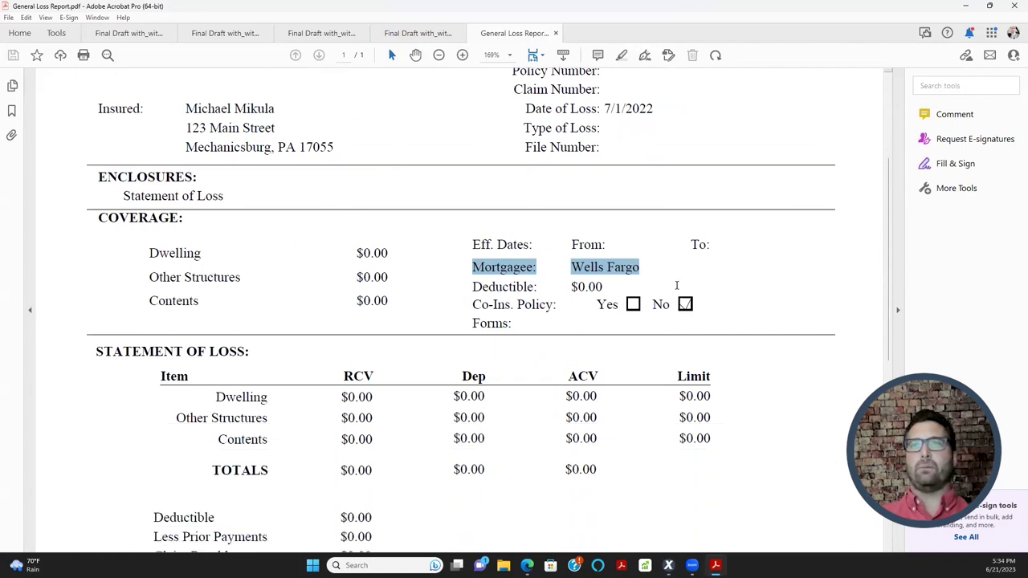
scroll(707, 241, "up", 1)
left_click(965, 8)
left_click(260, 264)
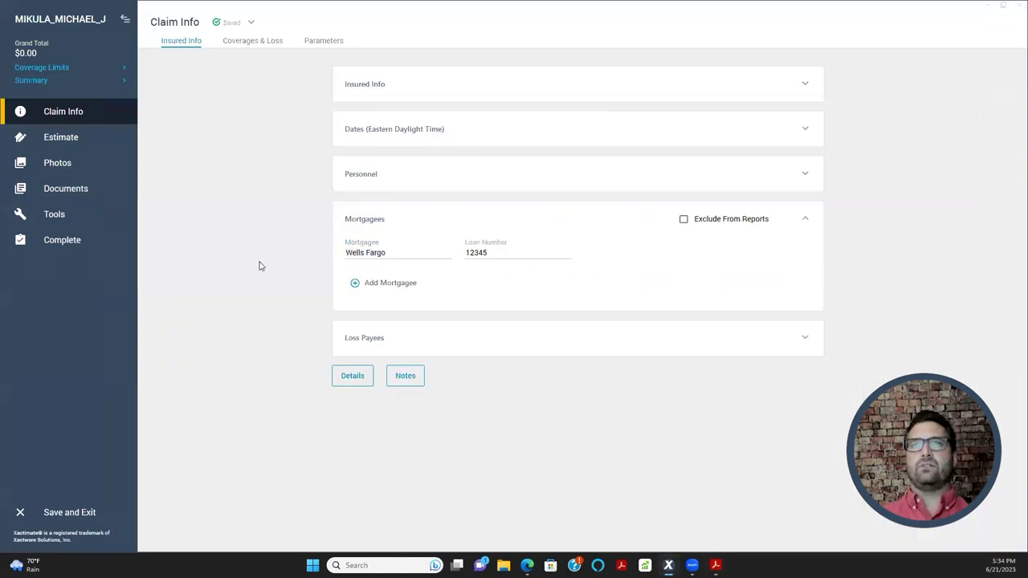
left_click(806, 219)
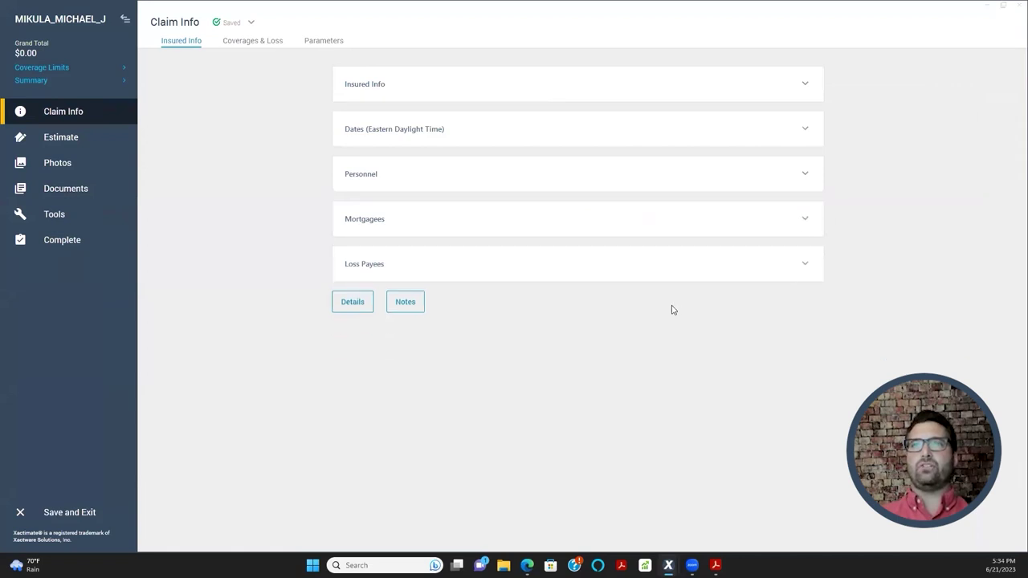
- Toggle Loss Payees, then expand Insured Info, Dates, Personnel and Mortgagees sections
left_click(806, 267)
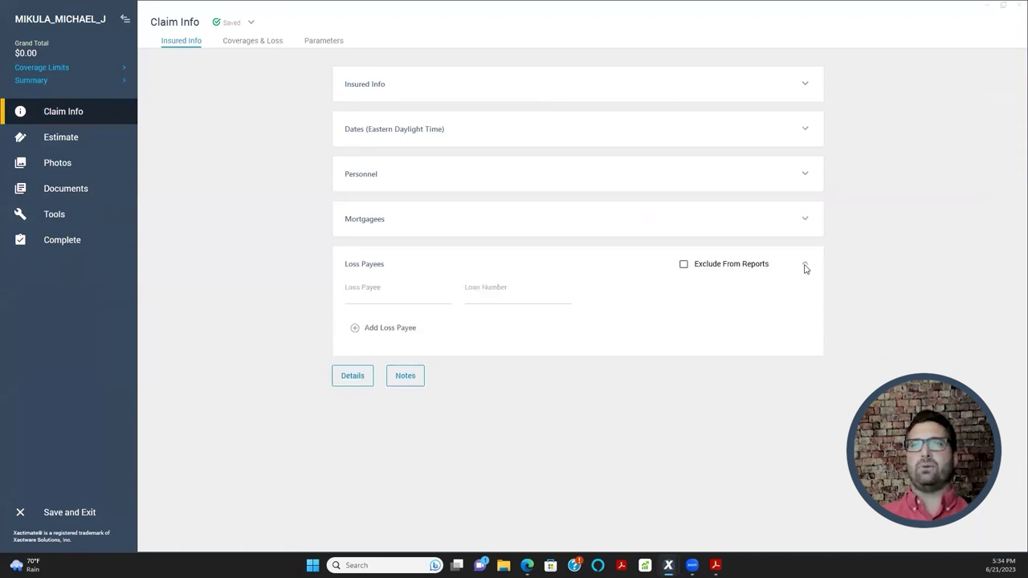
left_click(805, 266)
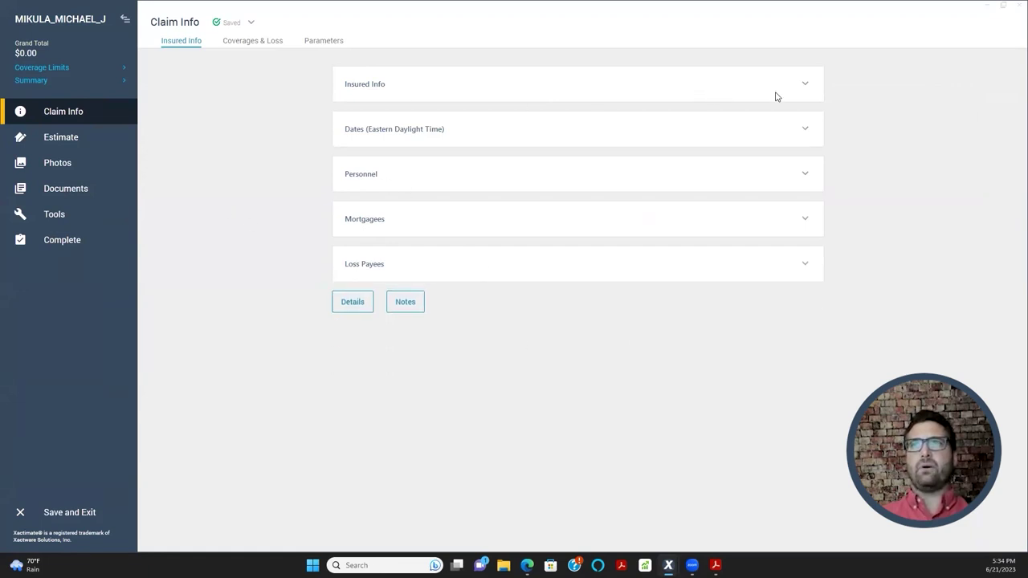
left_click(804, 85)
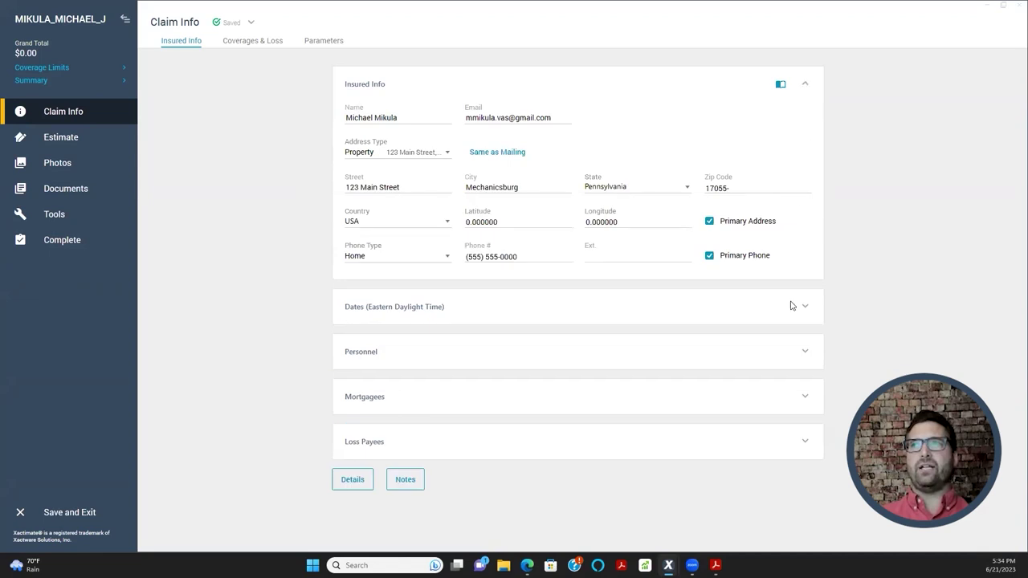
left_click(802, 307)
left_click(807, 423)
scroll(782, 420, "down", 1)
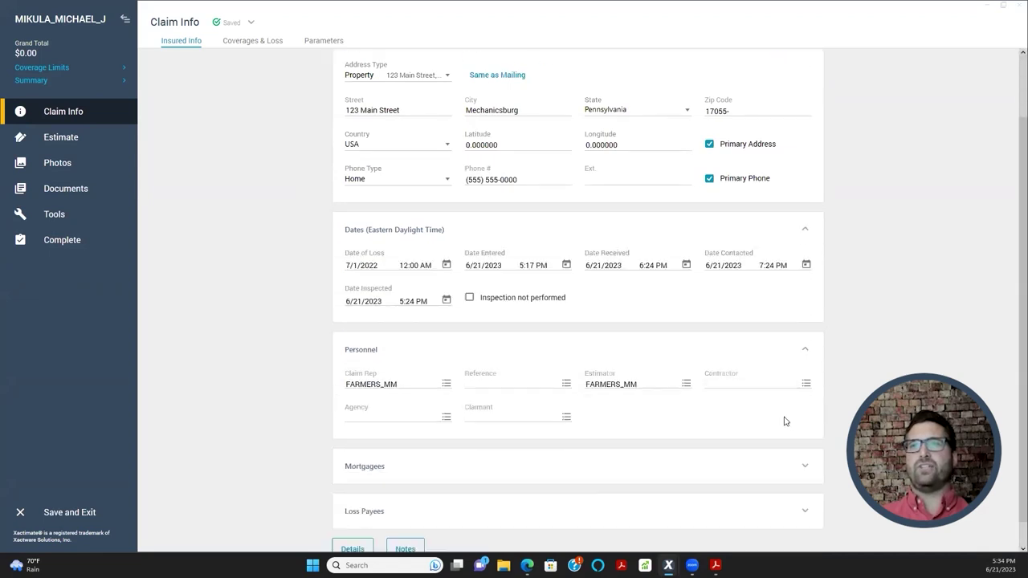
left_click(803, 471)
scroll(319, 305, "down", 2)
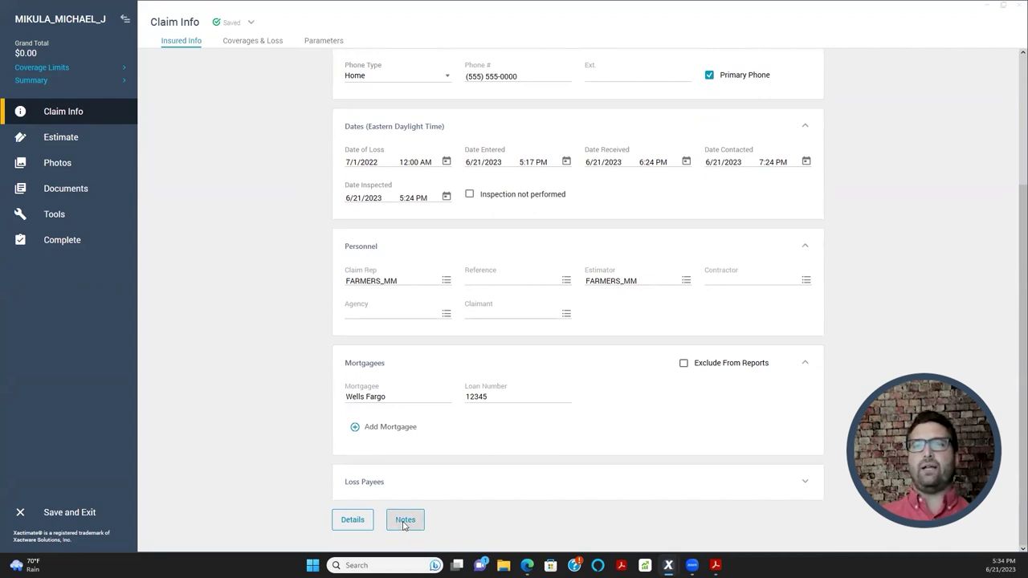
- Paste the assignment's claim details into the project notes and save them
left_click(405, 524)
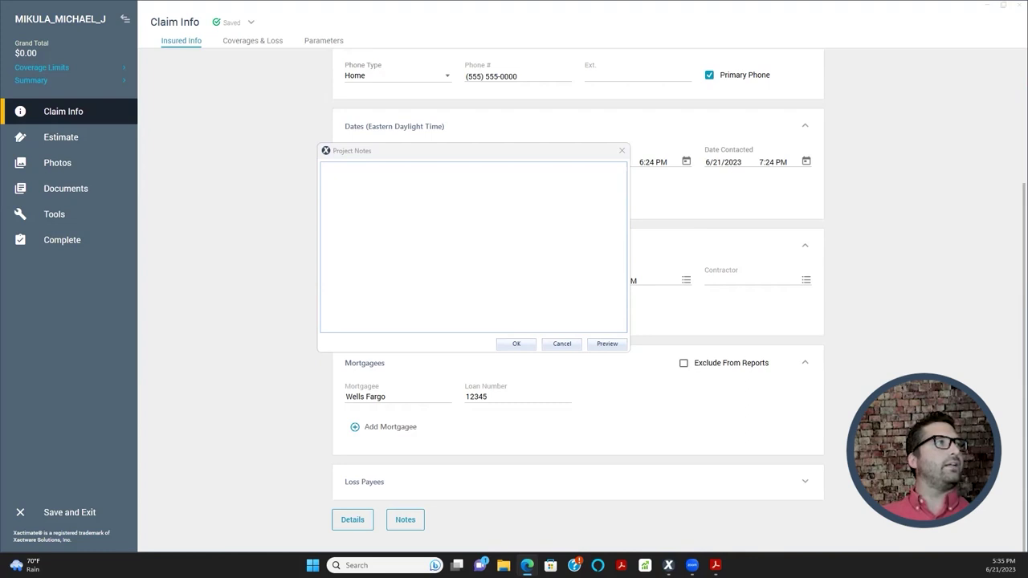
left_click(493, 248)
key("ctrl+v")
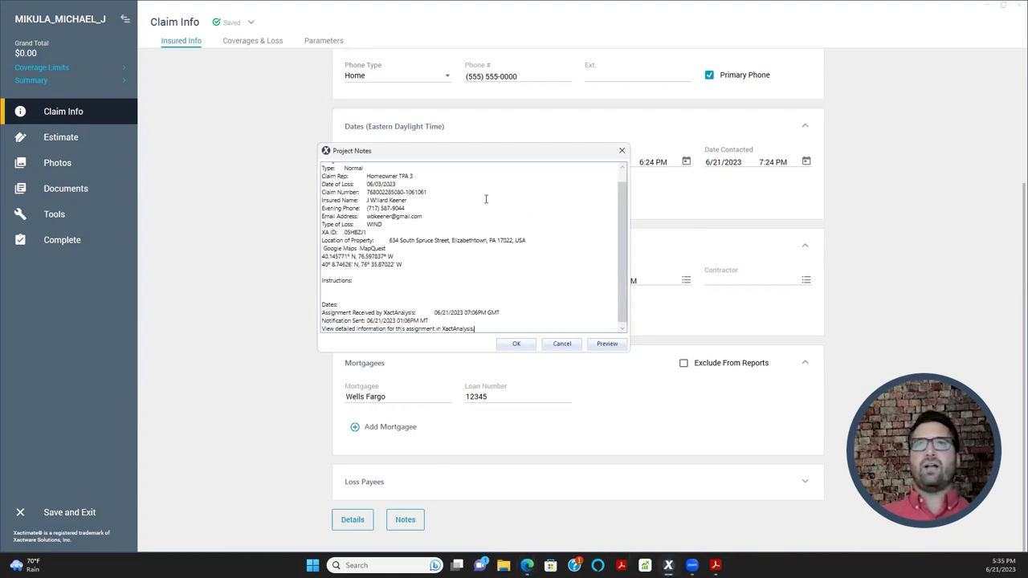
scroll(476, 252, "up", 1)
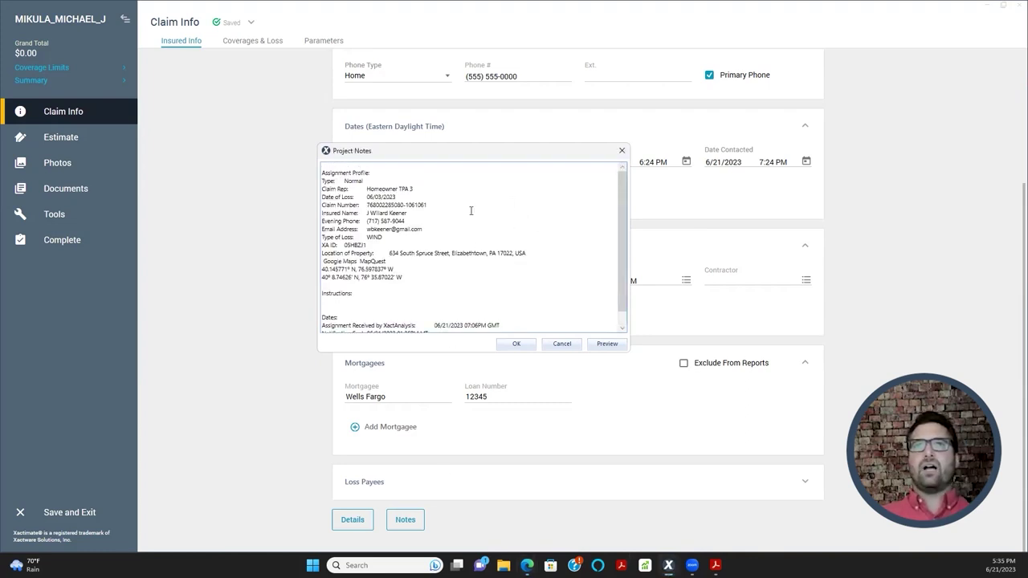
scroll(451, 201, "down", 1)
scroll(432, 276, "up", 1)
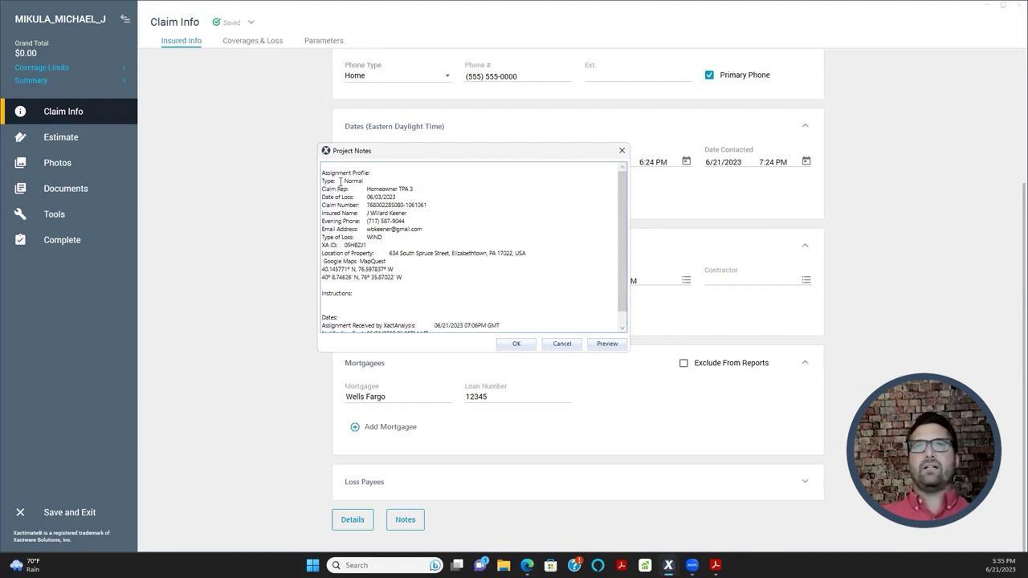
left_click(520, 344)
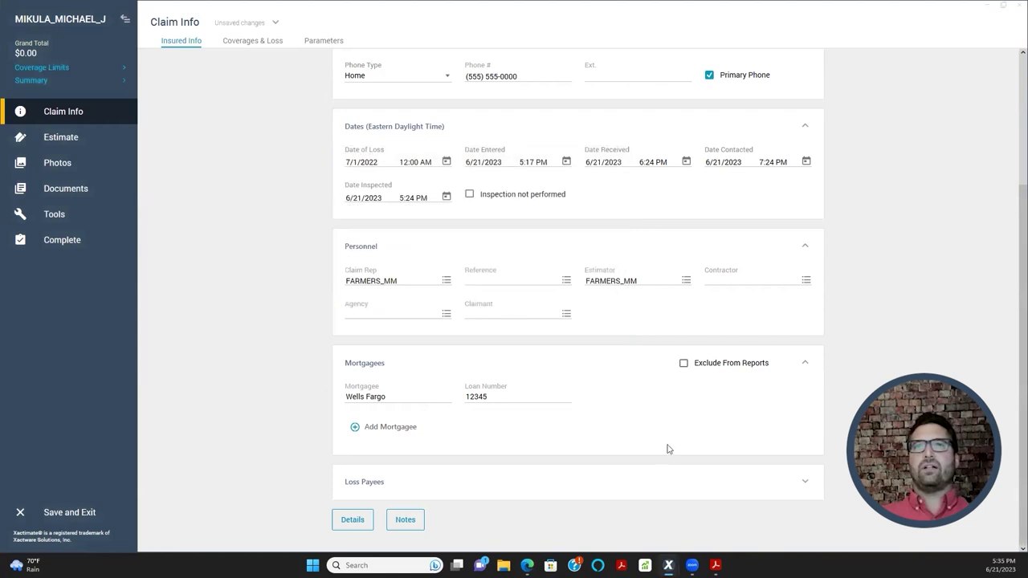
- Preview the project notes as the Project Notes.pdf file
left_click(416, 522)
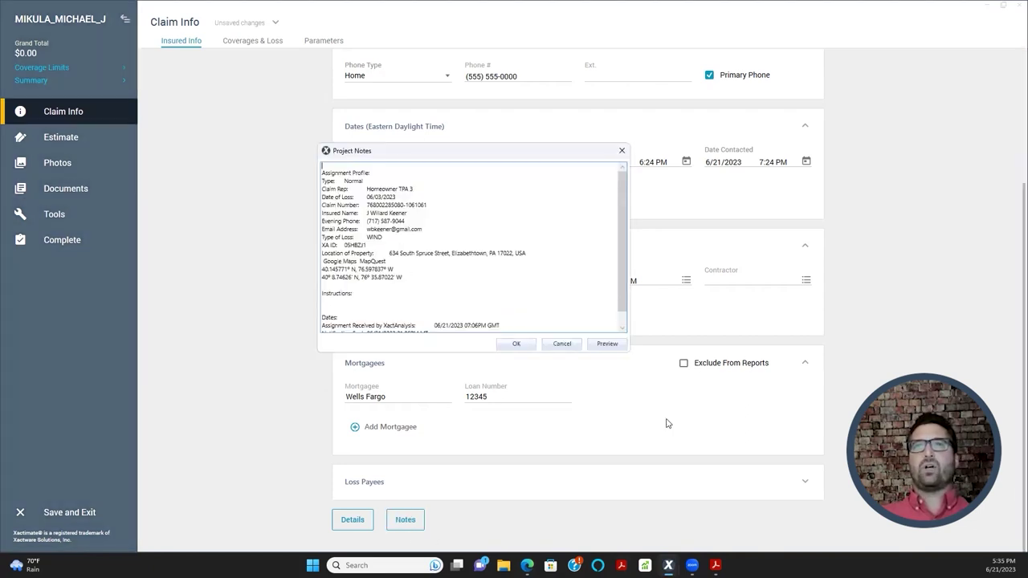
left_click(599, 347)
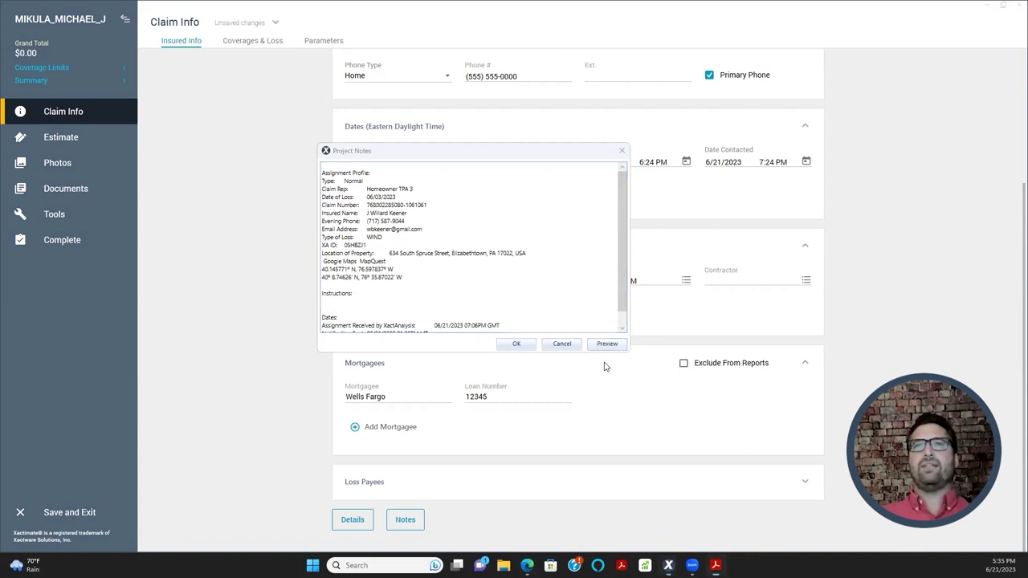
scroll(401, 201, "down", 6)
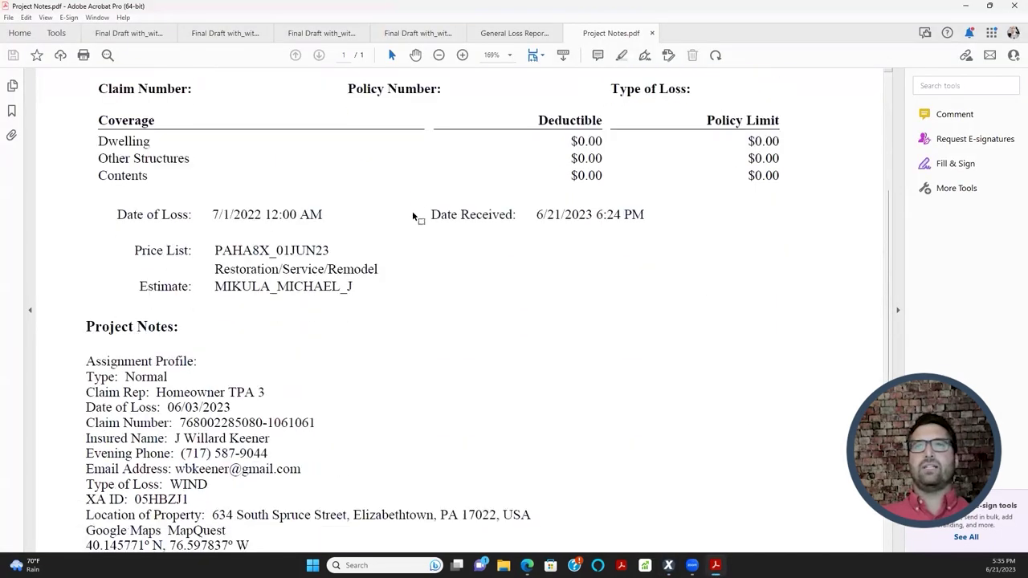
- Select the coverage table with $0.00 deductibles and limits, then minimize Acrobat
scroll(393, 253, "down", 2)
scroll(373, 280, "up", 5)
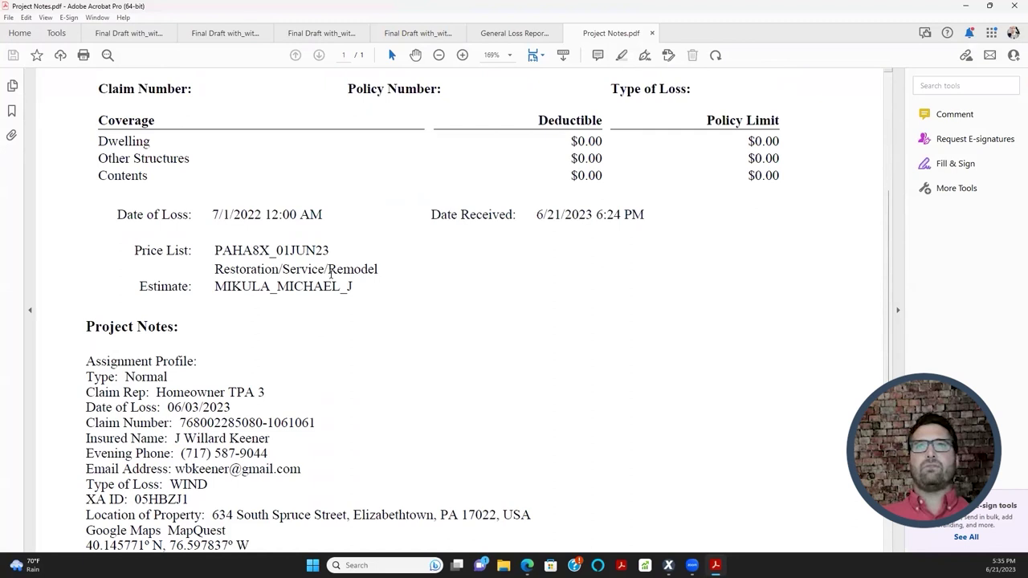
scroll(375, 327, "up", 2)
scroll(383, 294, "down", 4)
scroll(397, 303, "up", 2)
left_click_drag(98, 220, 775, 281)
scroll(441, 359, "up", 3)
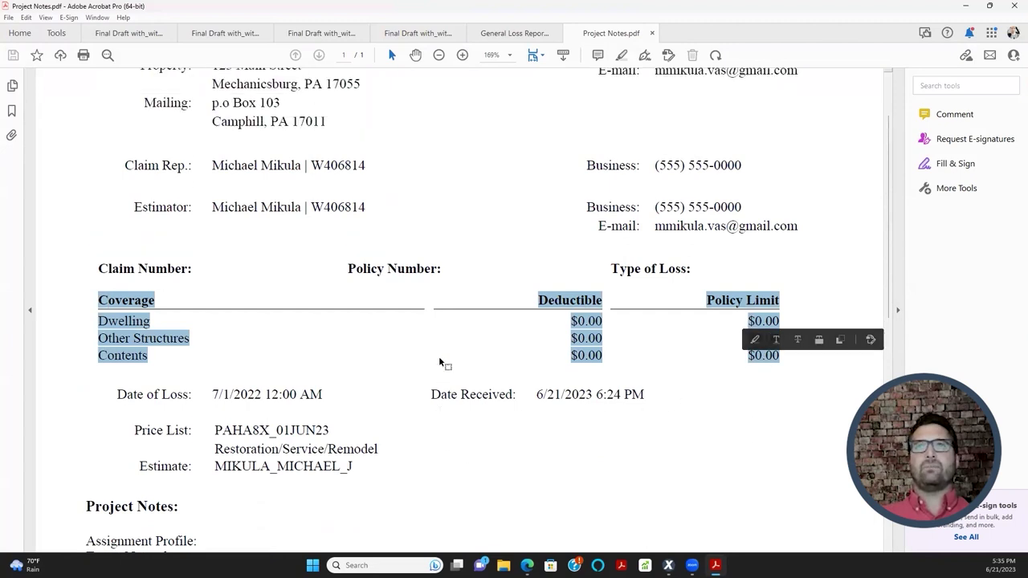
scroll(305, 342, "down", 7)
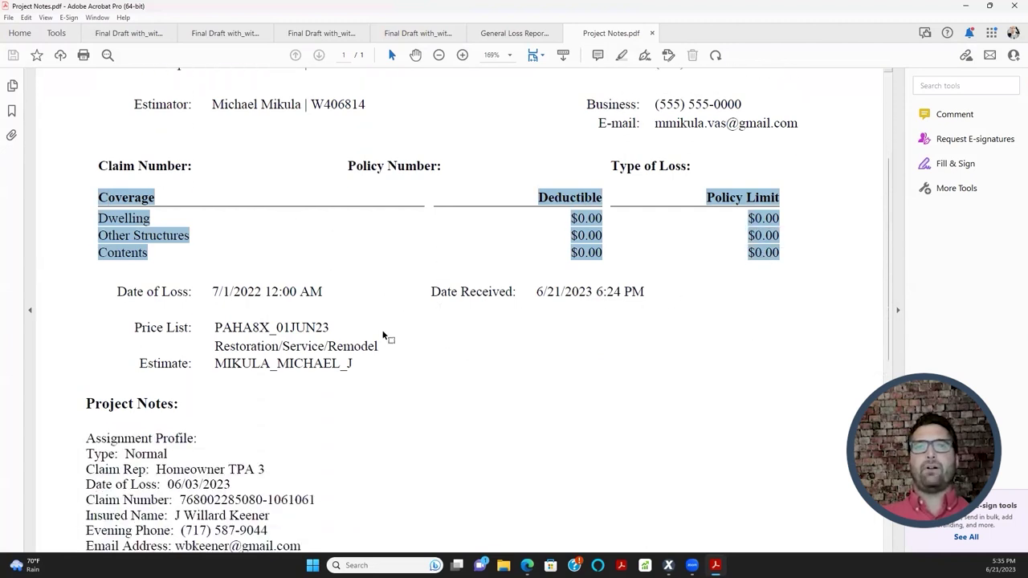
left_click(966, 5)
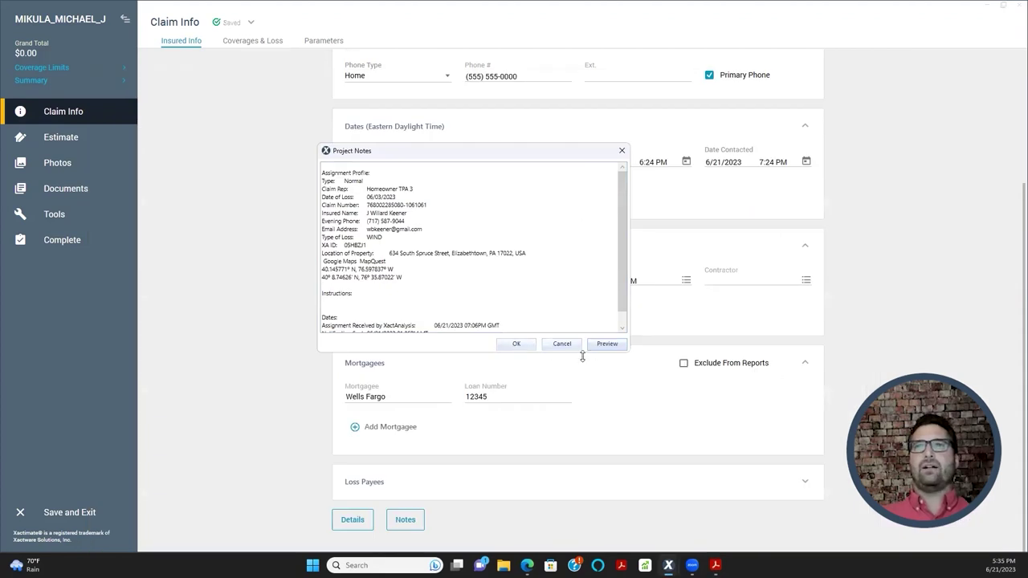
- Close the Project Notes dialog with OK
left_click(518, 345)
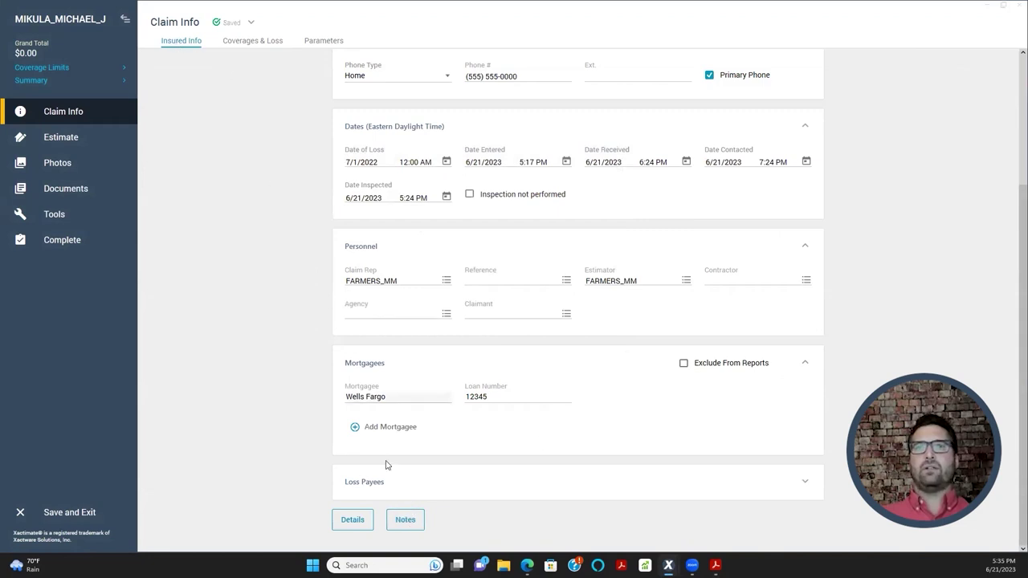
scroll(474, 310, "up", 1)
scroll(474, 311, "up", 2)
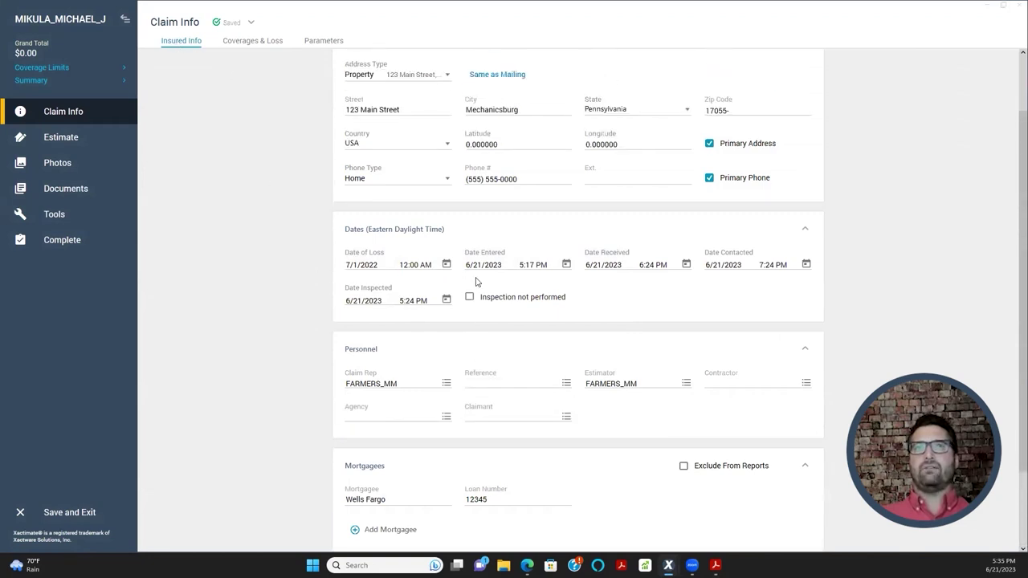
scroll(466, 335, "down", 3)
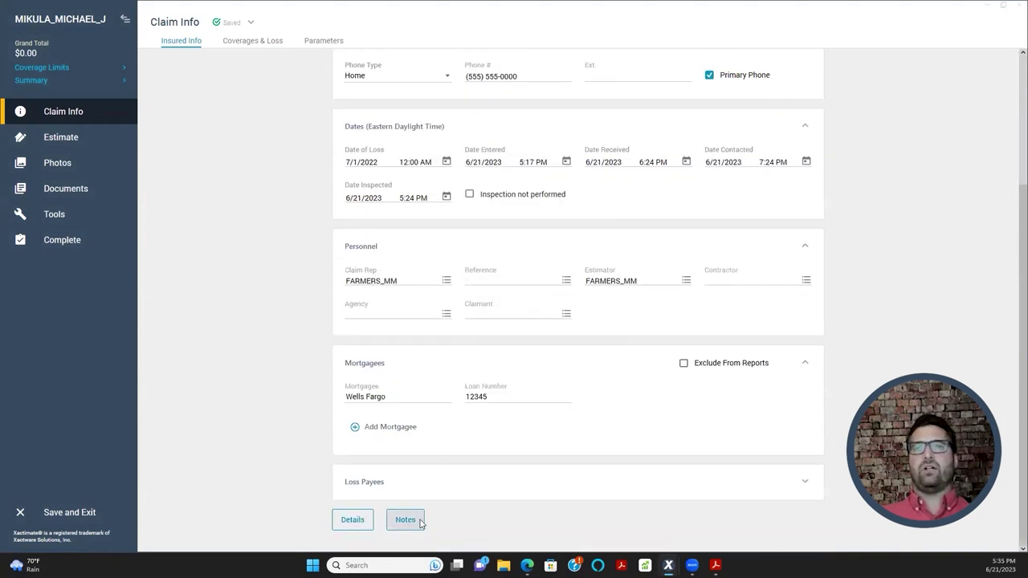
- Review the pasted assignment profile in the project notes, then close them
left_click(418, 523)
scroll(402, 259, "down", 1)
scroll(433, 260, "up", 1)
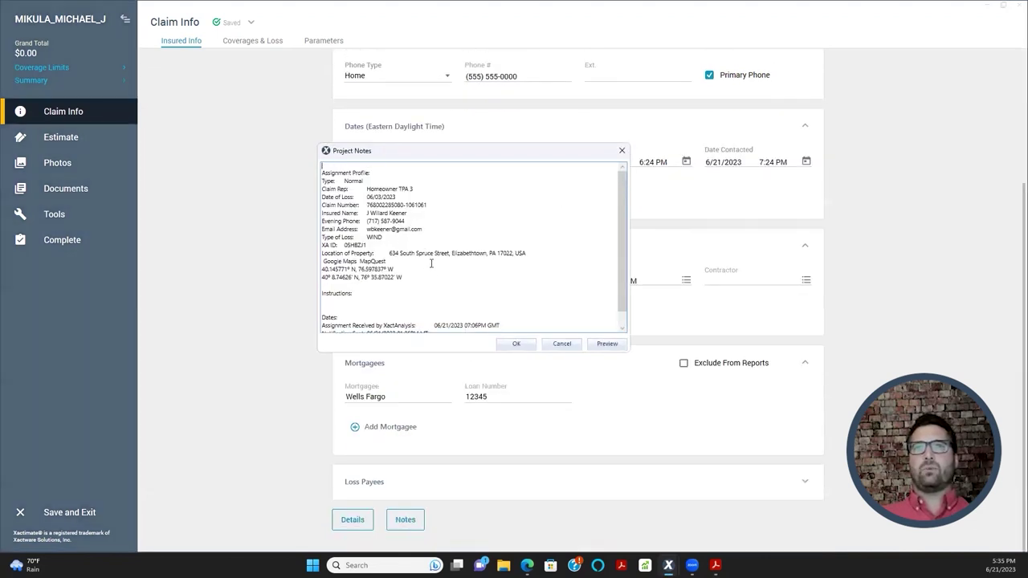
scroll(404, 312, "down", 1)
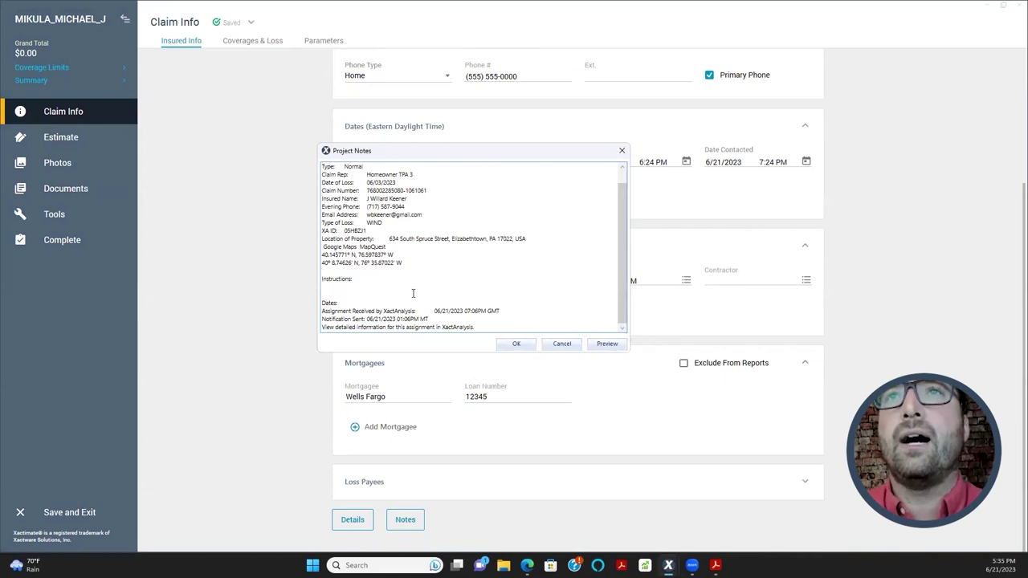
scroll(379, 281, "up", 1)
left_click_drag(359, 186, 436, 340)
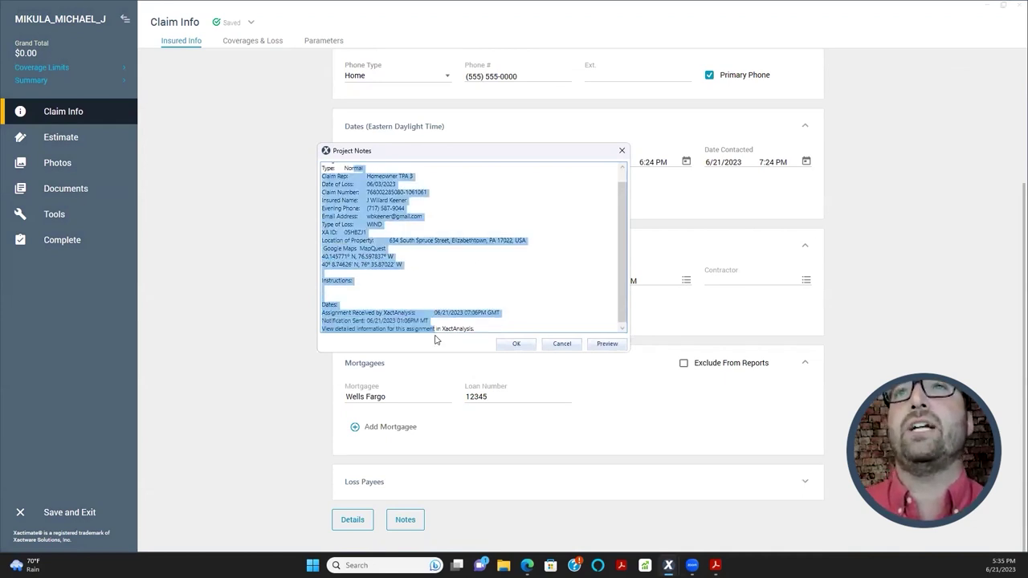
left_click(473, 278)
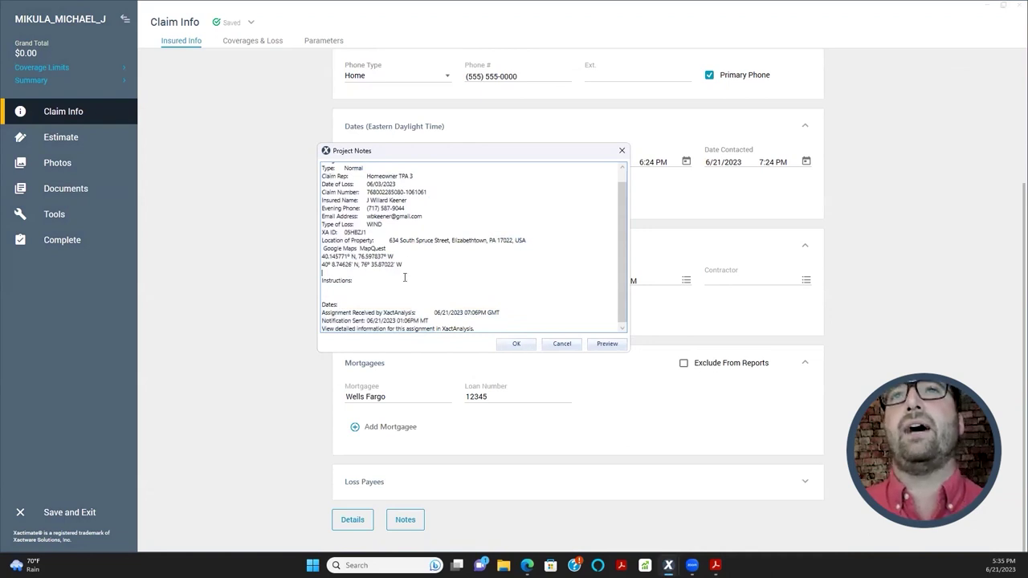
left_click(488, 273)
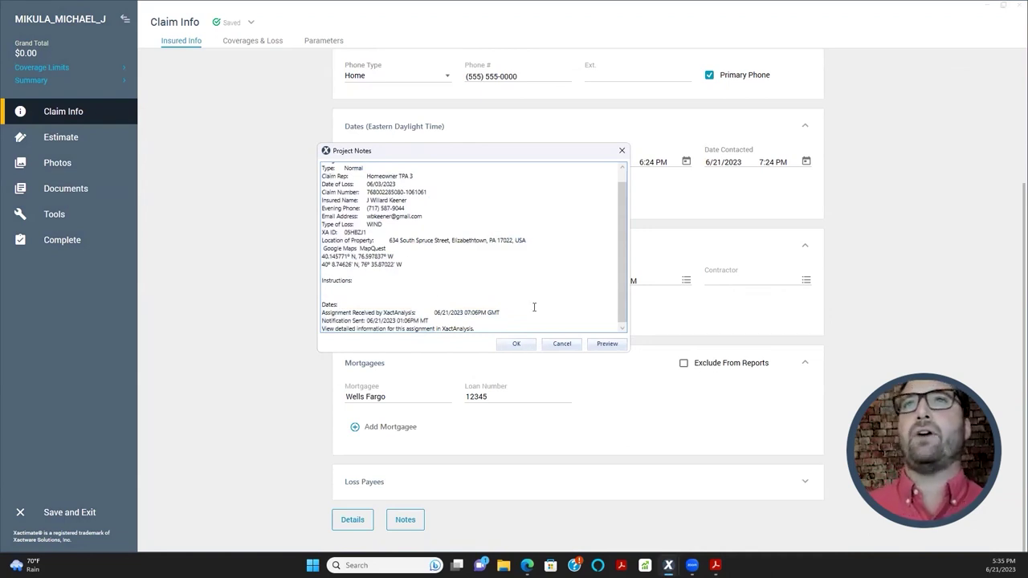
left_click(512, 344)
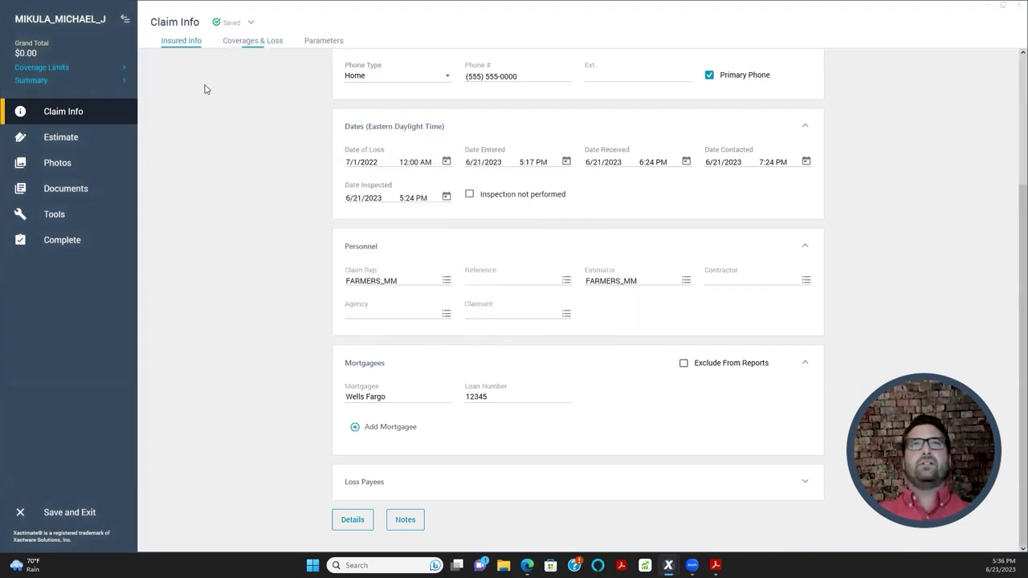
- Enter the claim number and policy number on the Coverages & Loss tab
left_click(254, 44)
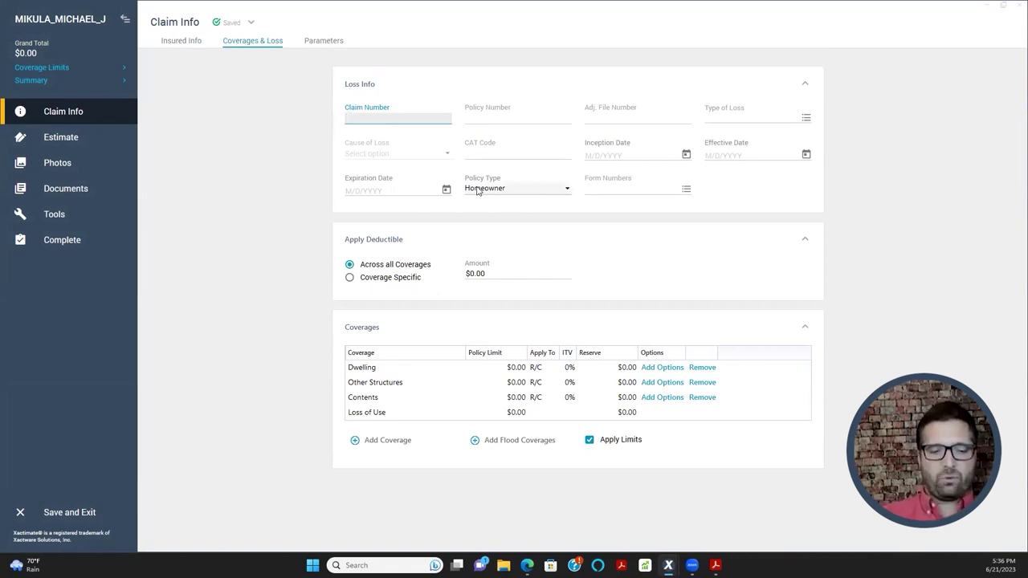
type("111")
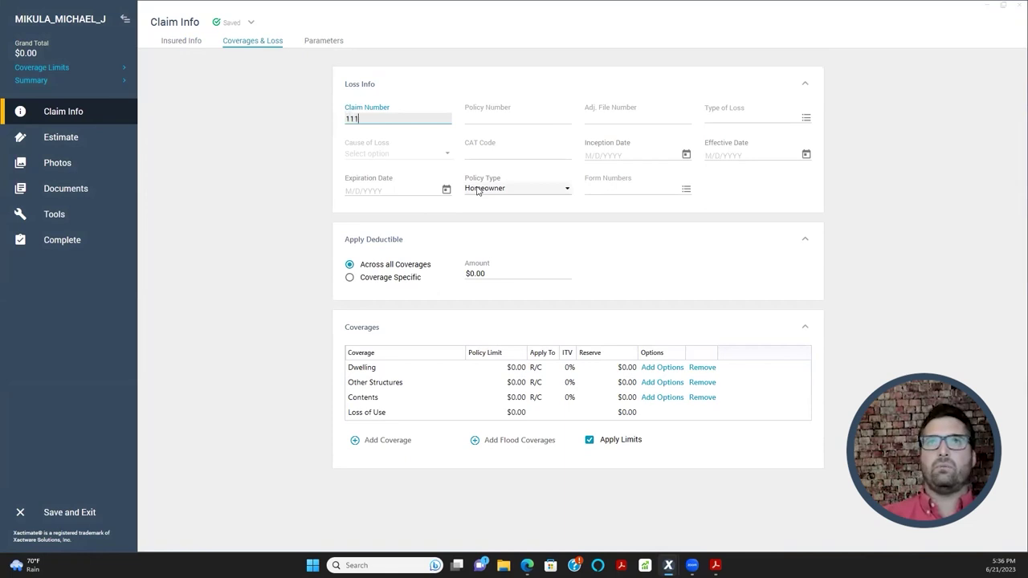
type("002")
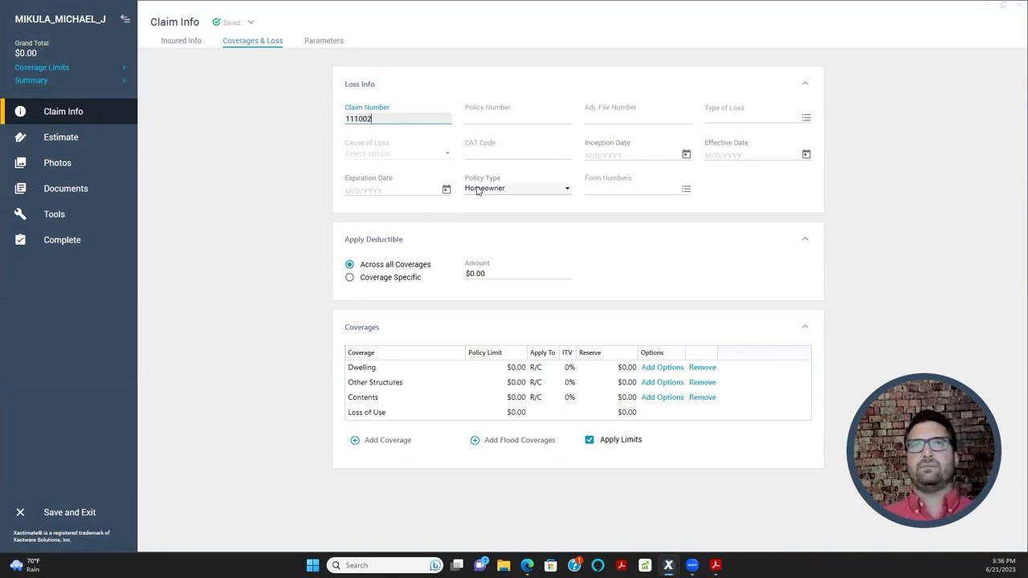
left_click(525, 117)
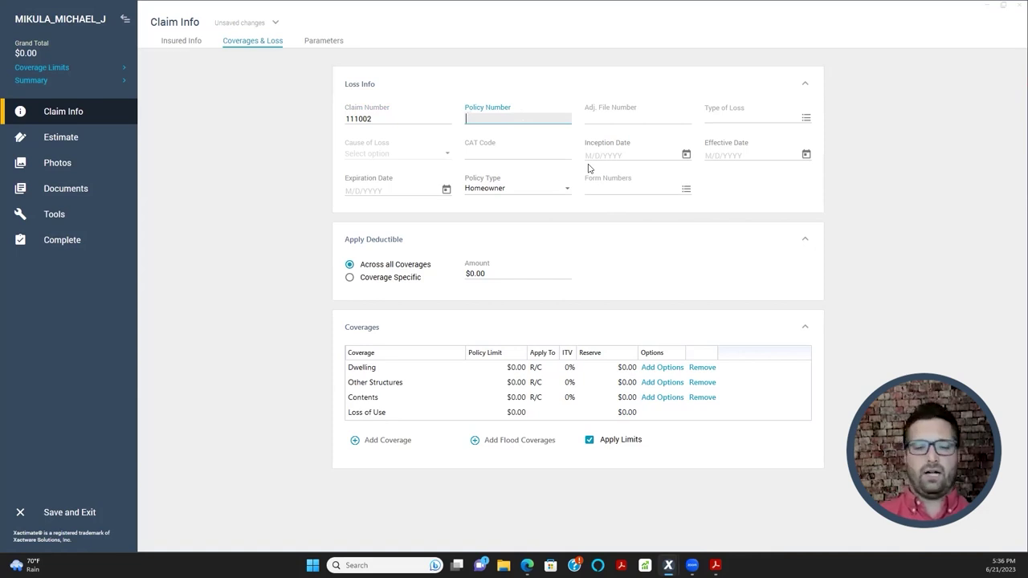
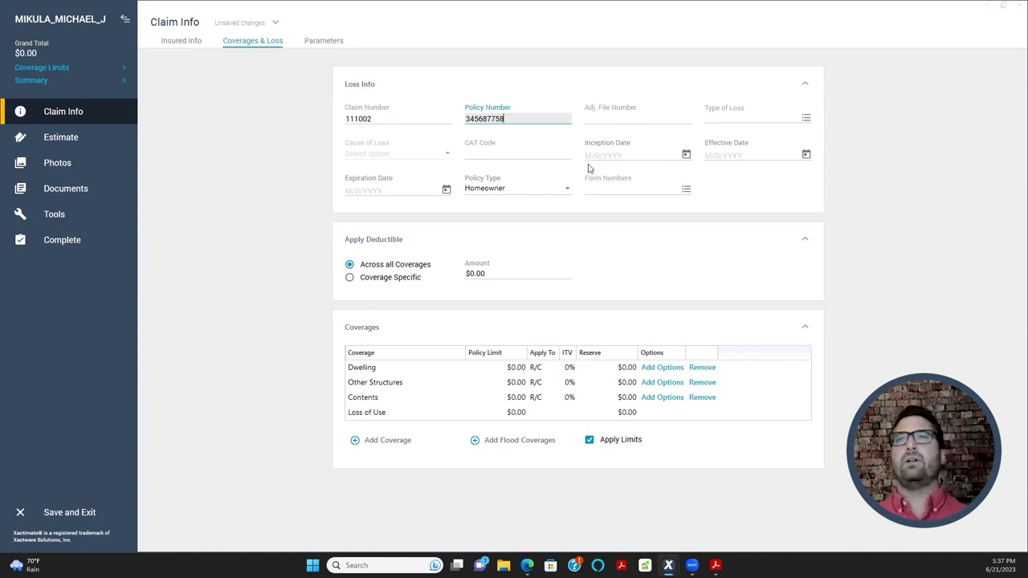
- Move to Type of Loss and bring up the Types of Loss list with F4
key("Tab")
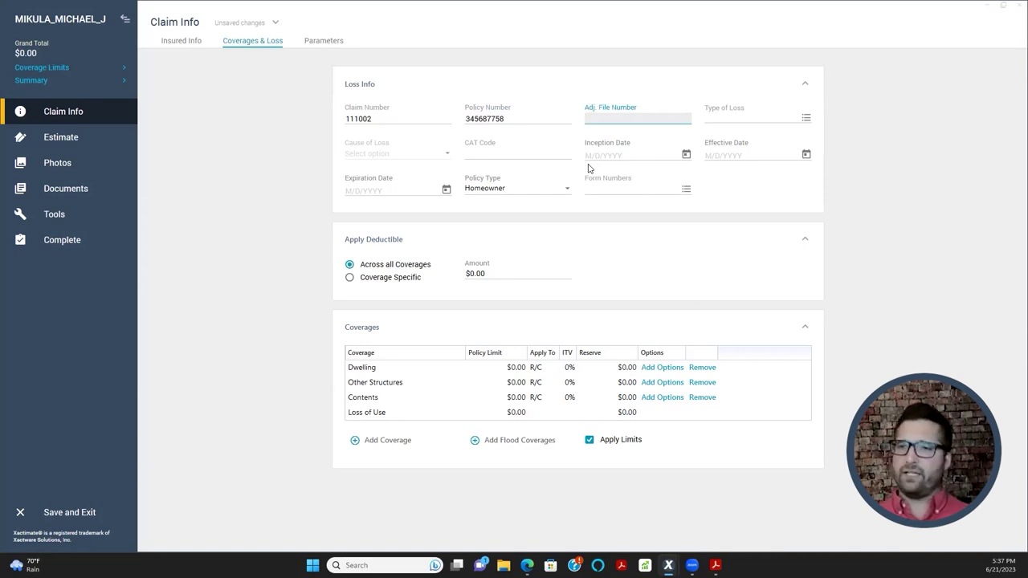
key("Tab")
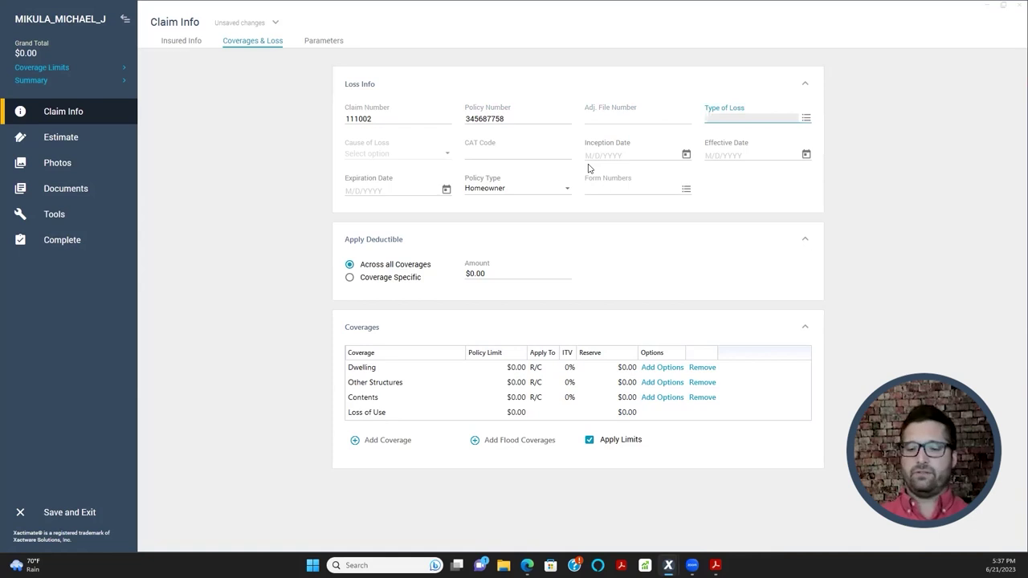
key("F4")
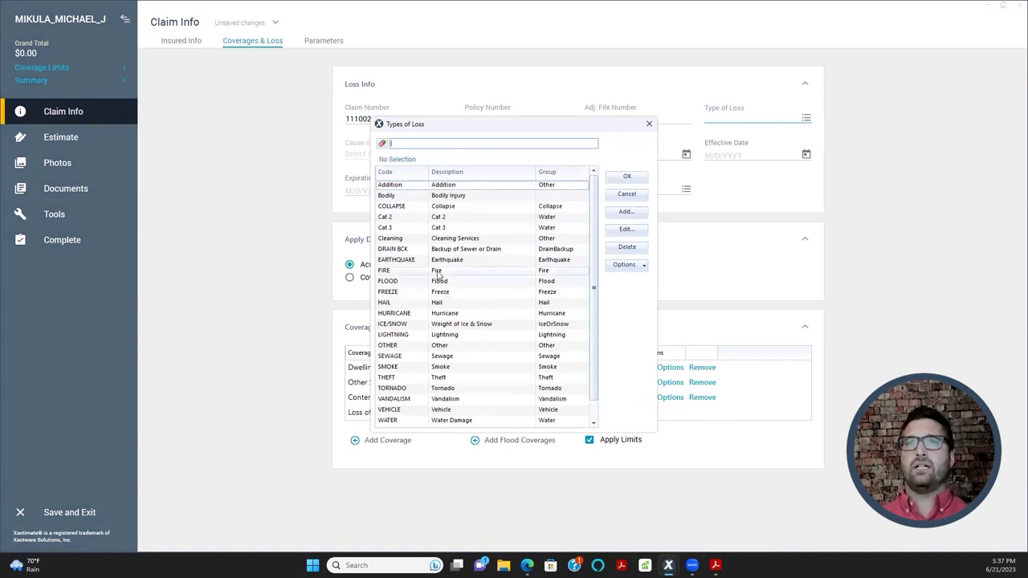
- Pick WIND from the Types of Loss list
scroll(452, 296, "down", 1)
scroll(457, 354, "up", 1)
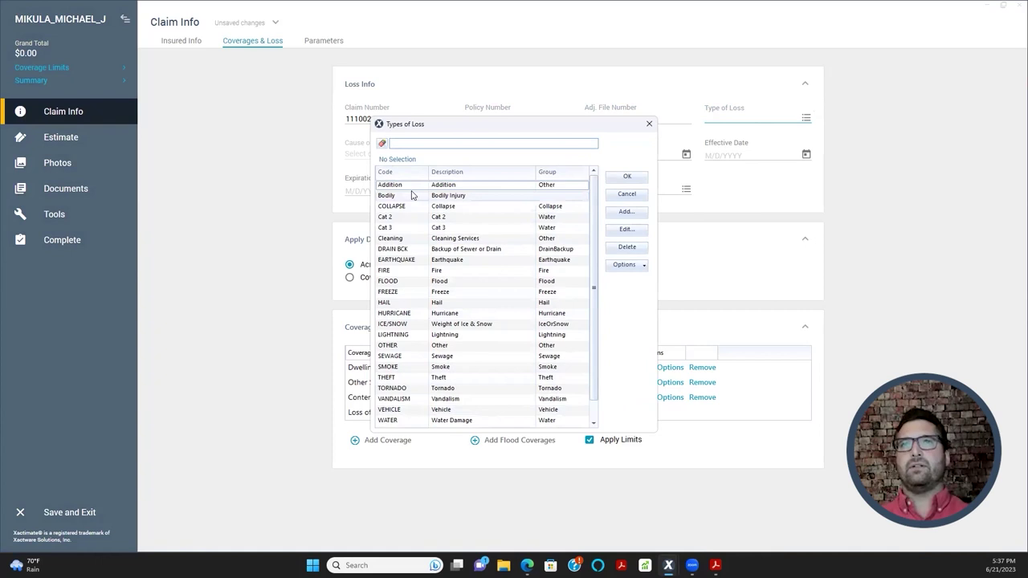
scroll(421, 333, "down", 1)
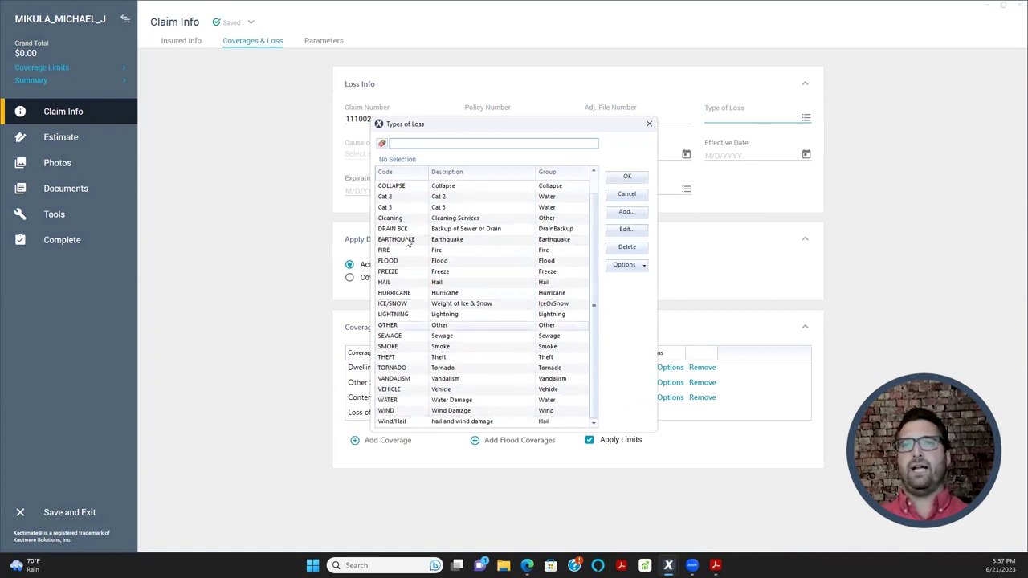
scroll(459, 257, "up", 1)
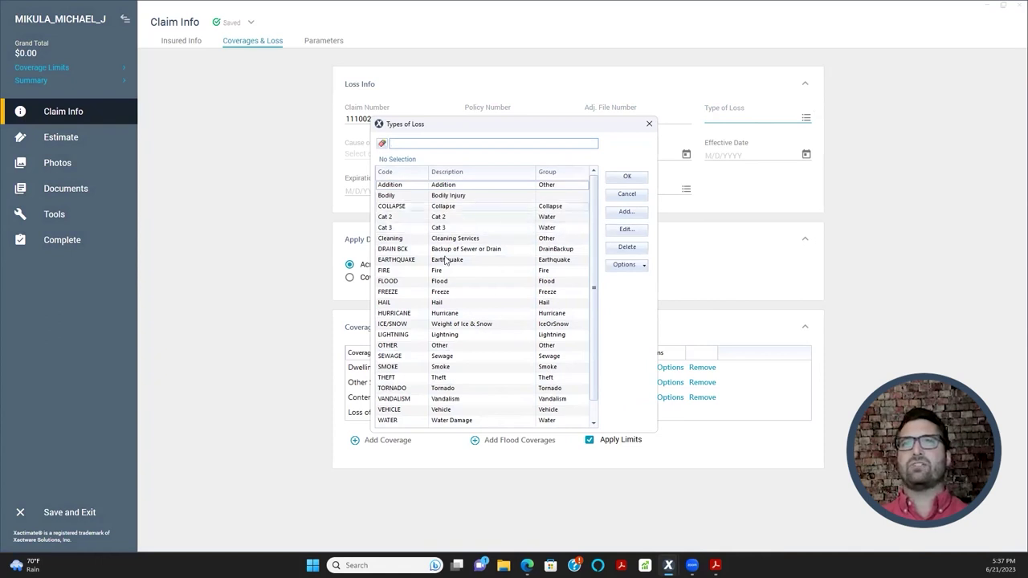
scroll(442, 321, "down", 1)
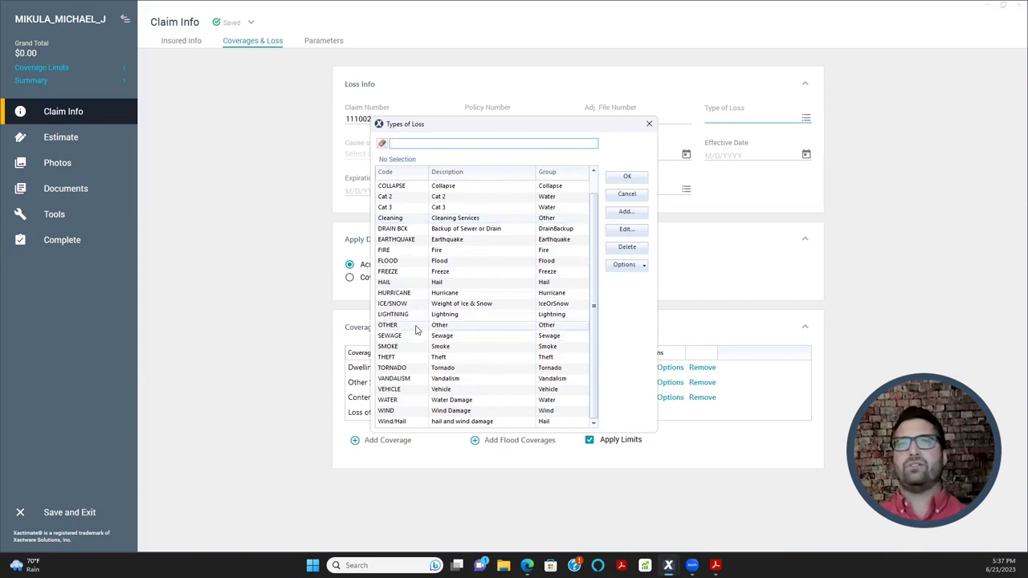
double_click(418, 412)
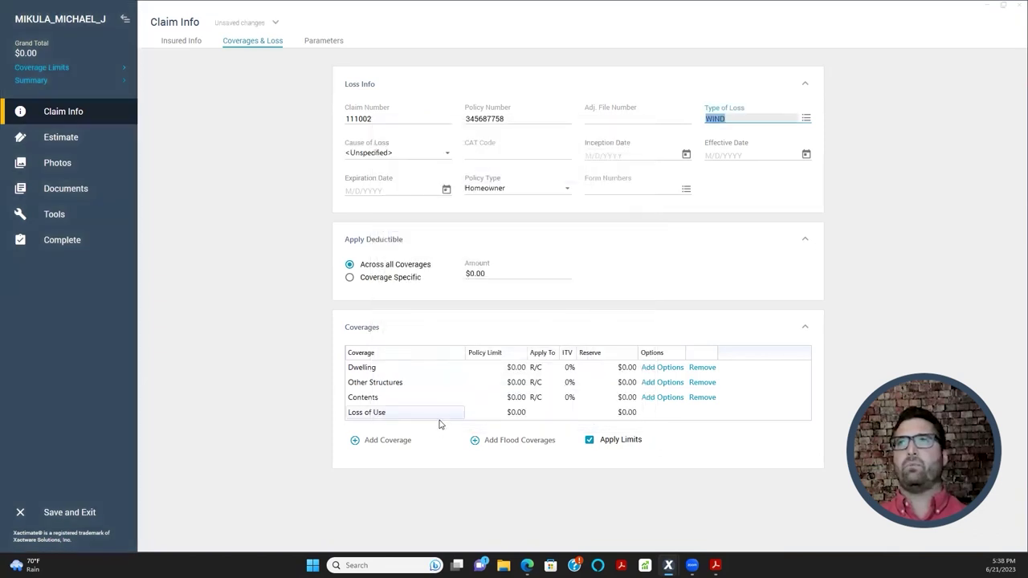
left_click(771, 196)
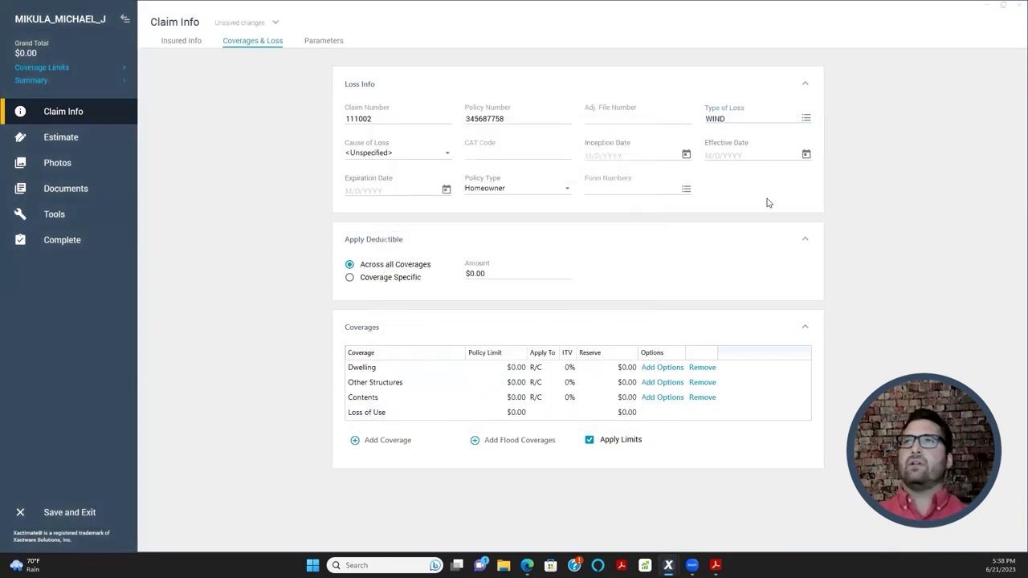
left_click(403, 155)
left_click(404, 158)
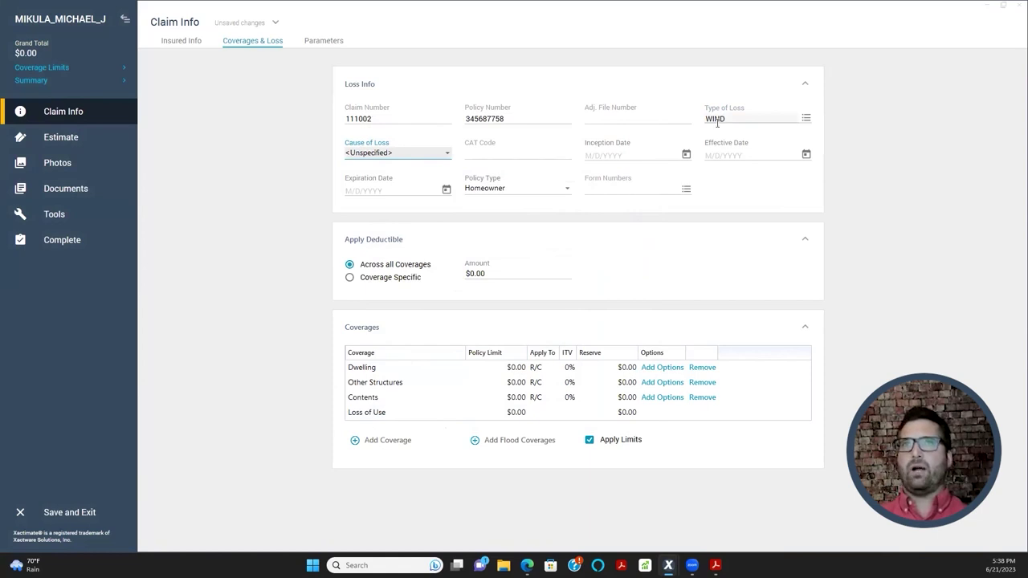
left_click(406, 154)
left_click(406, 156)
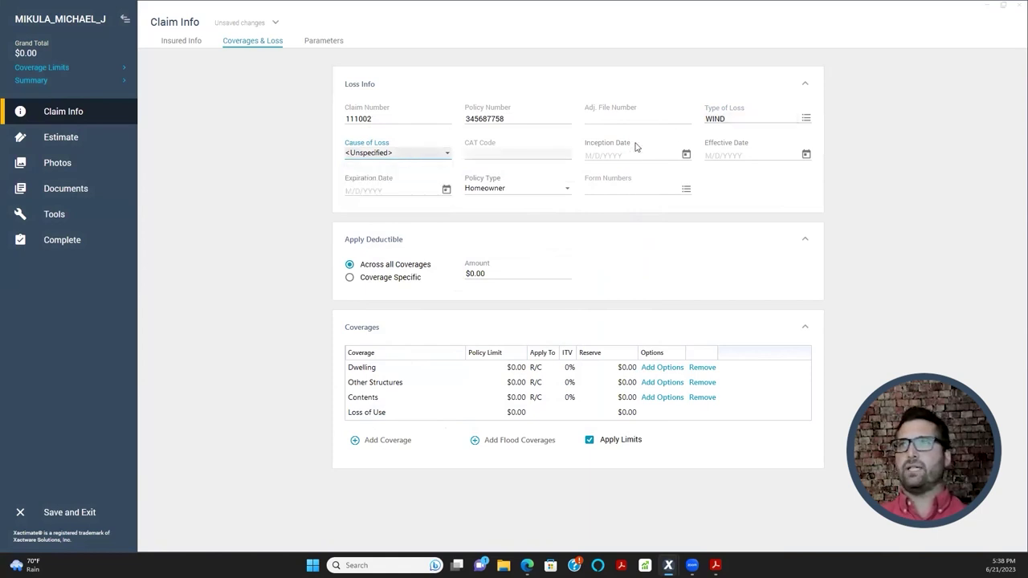
left_click(743, 119)
left_click(725, 180)
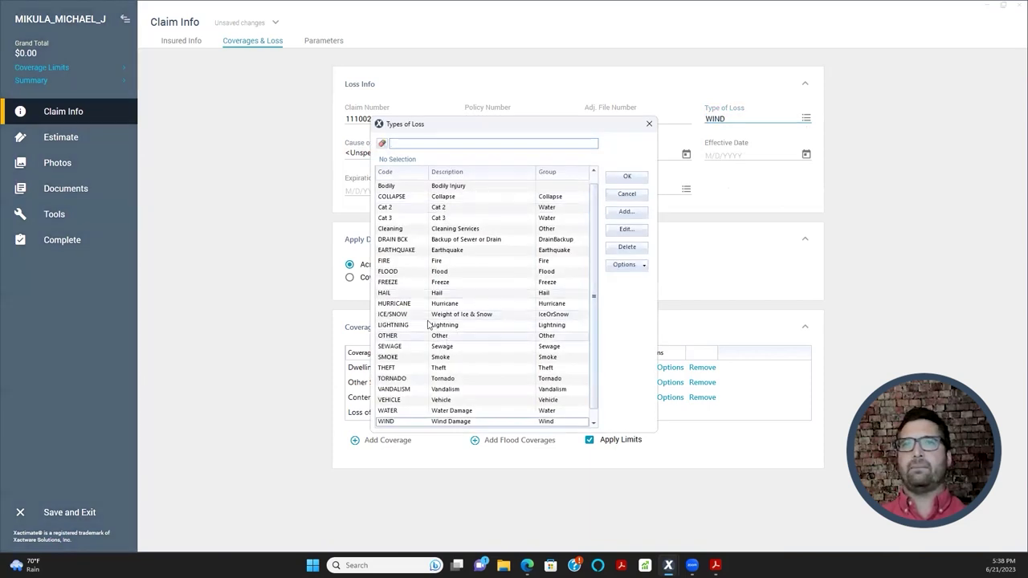
scroll(440, 282, "down", 1)
double_click(425, 400)
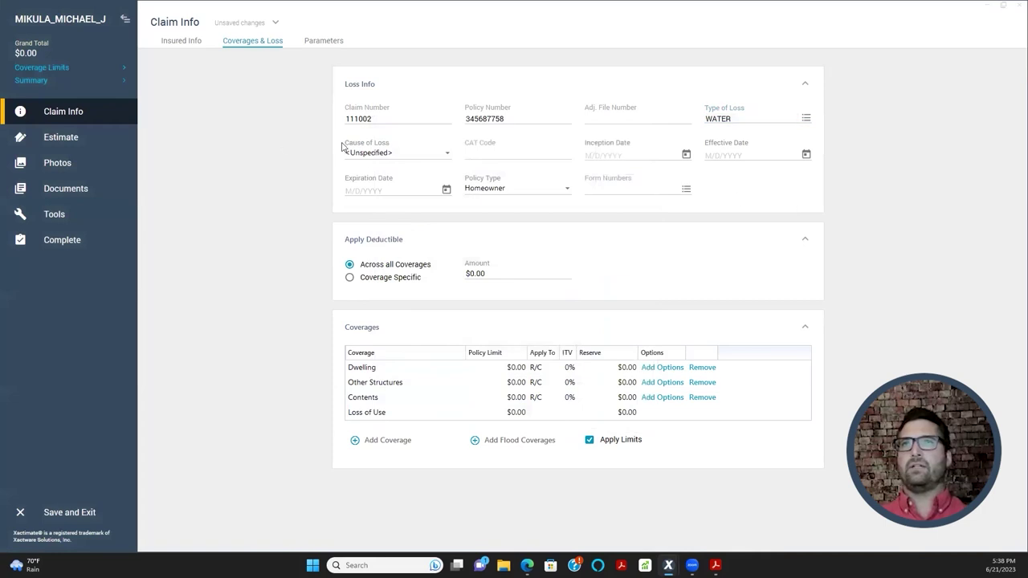
left_click(364, 157)
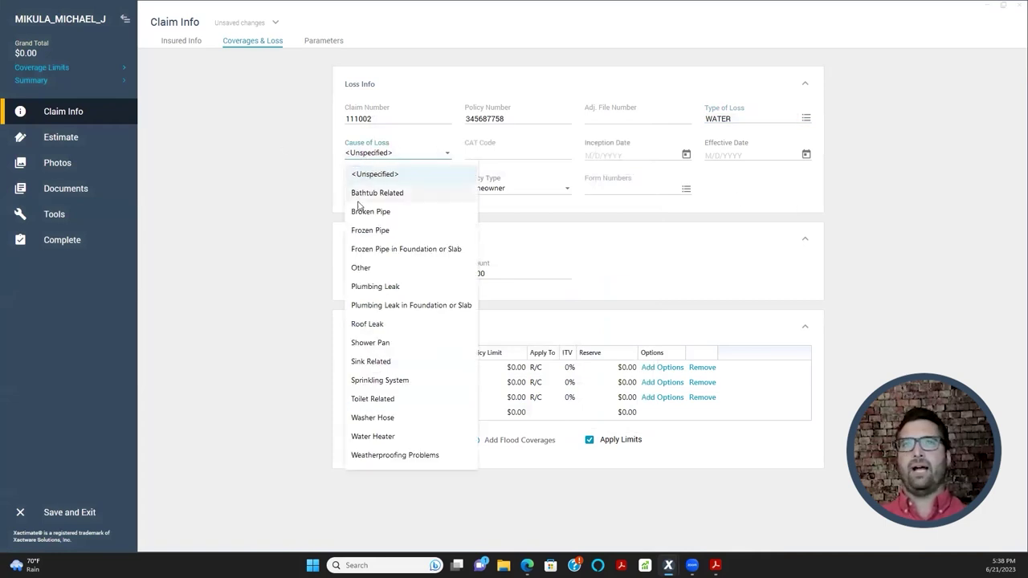
left_click(367, 325)
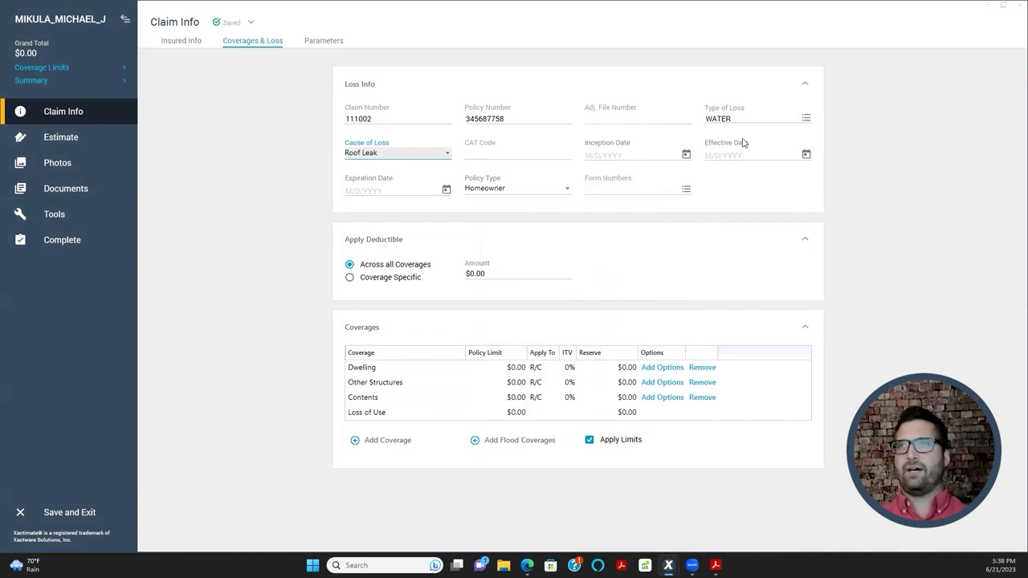
left_click(806, 119)
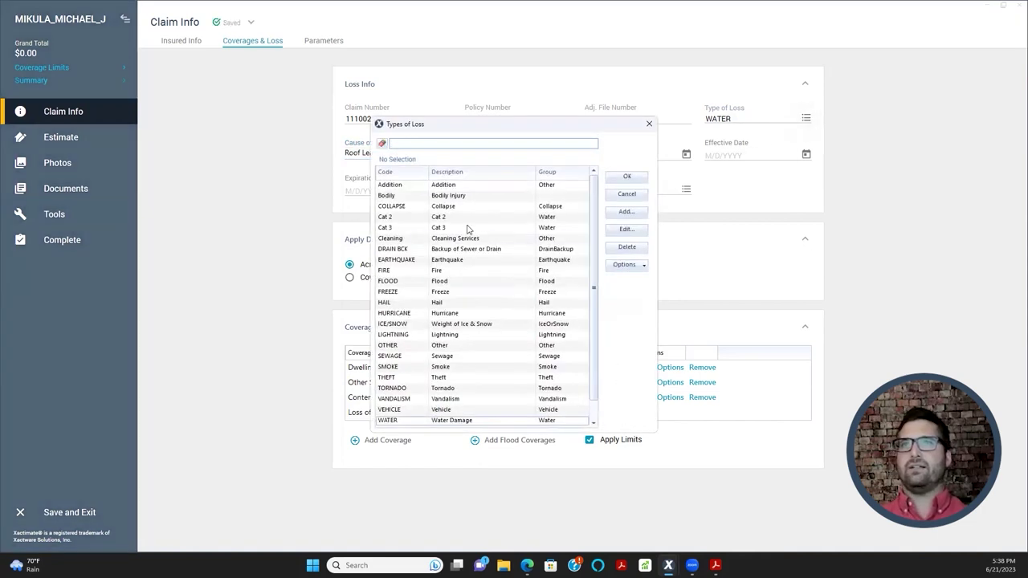
scroll(455, 371, "down", 1)
double_click(426, 412)
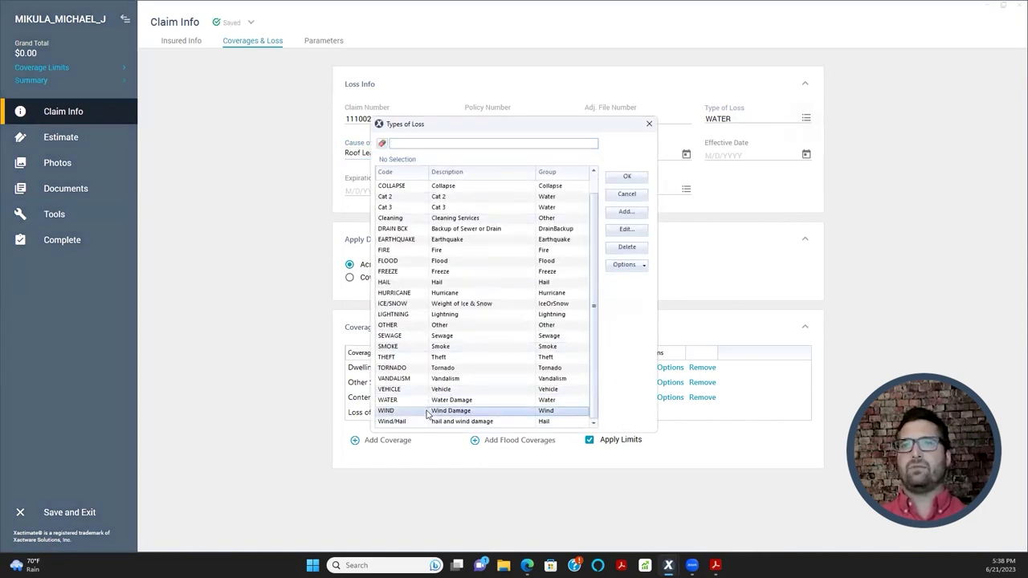
left_click(447, 156)
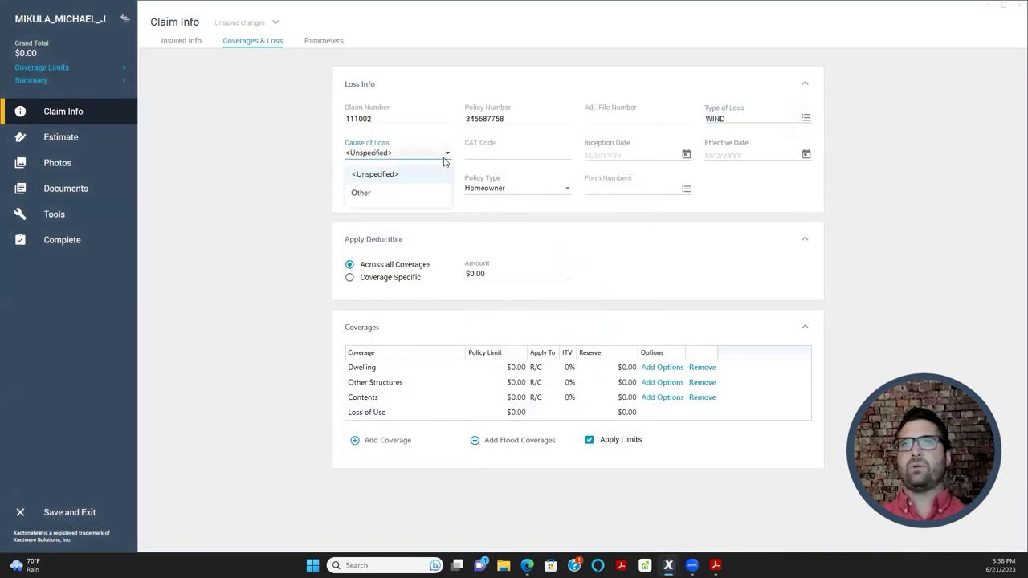
left_click(448, 156)
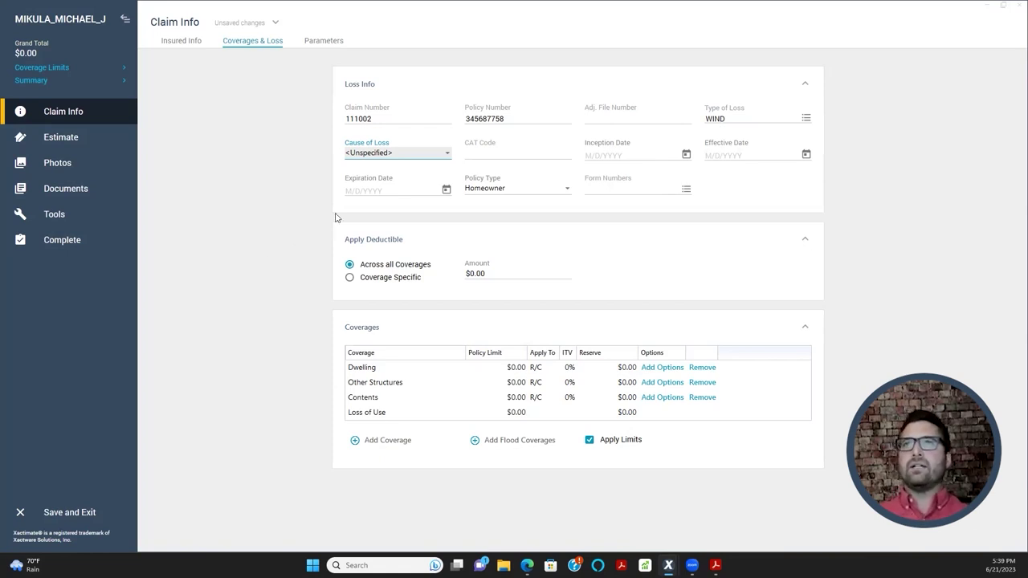
- Enter 426 as the CAT code and move to the Inception Date field
left_click(475, 153)
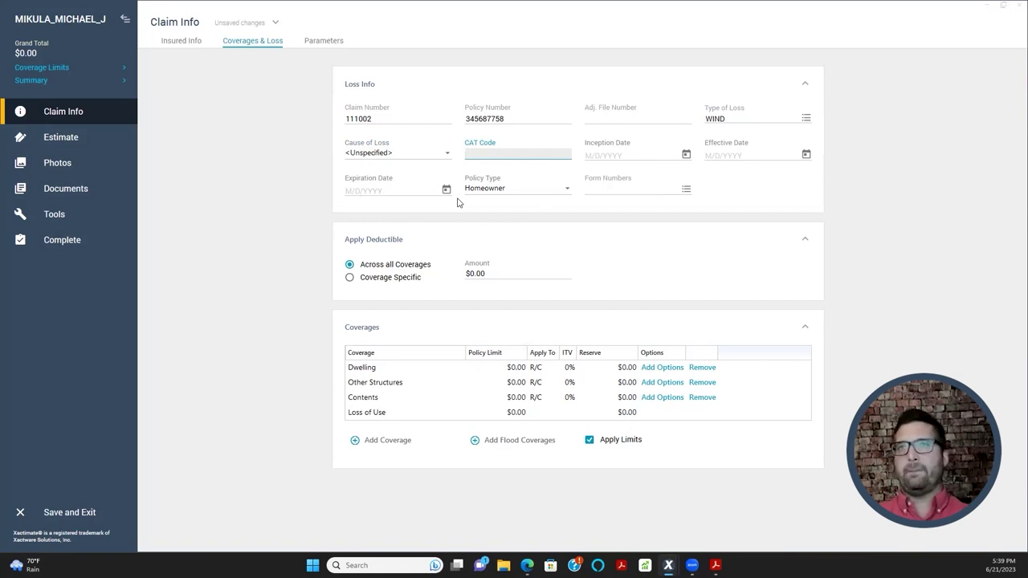
type("426")
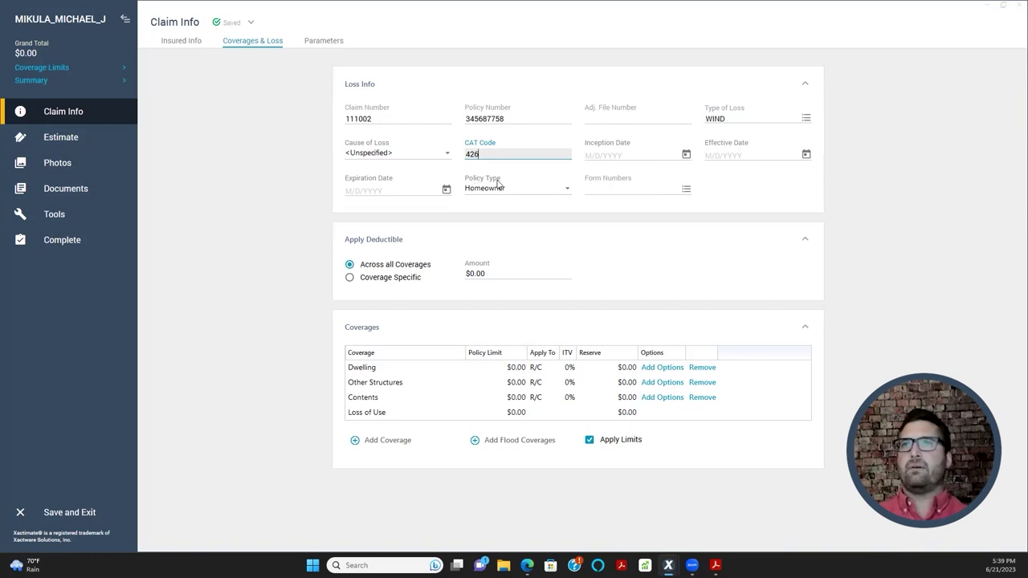
key("Tab")
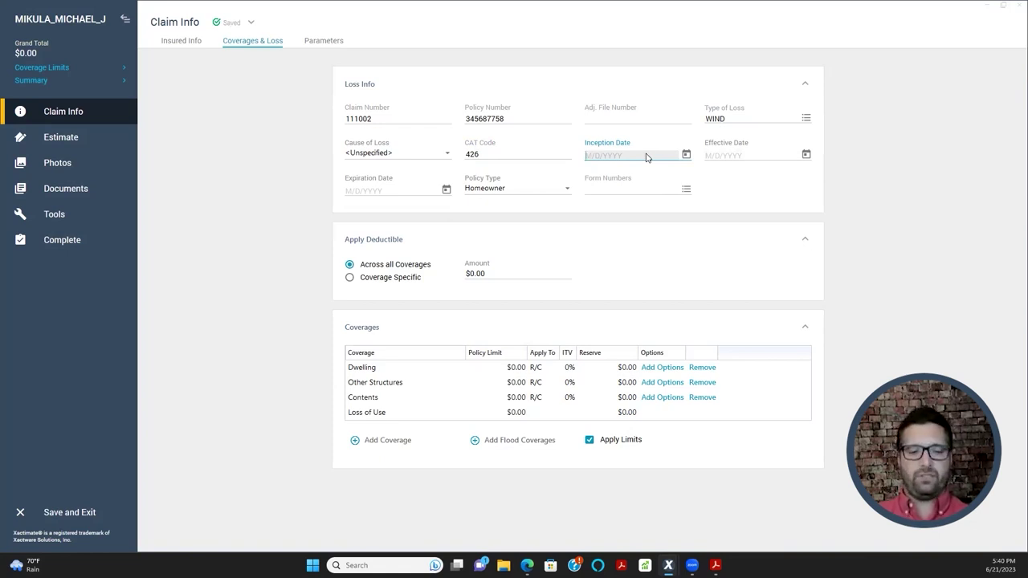
- Enter 1/30/2019 as the policy Inception Date, correcting the mistyped 2022 year
type("1/")
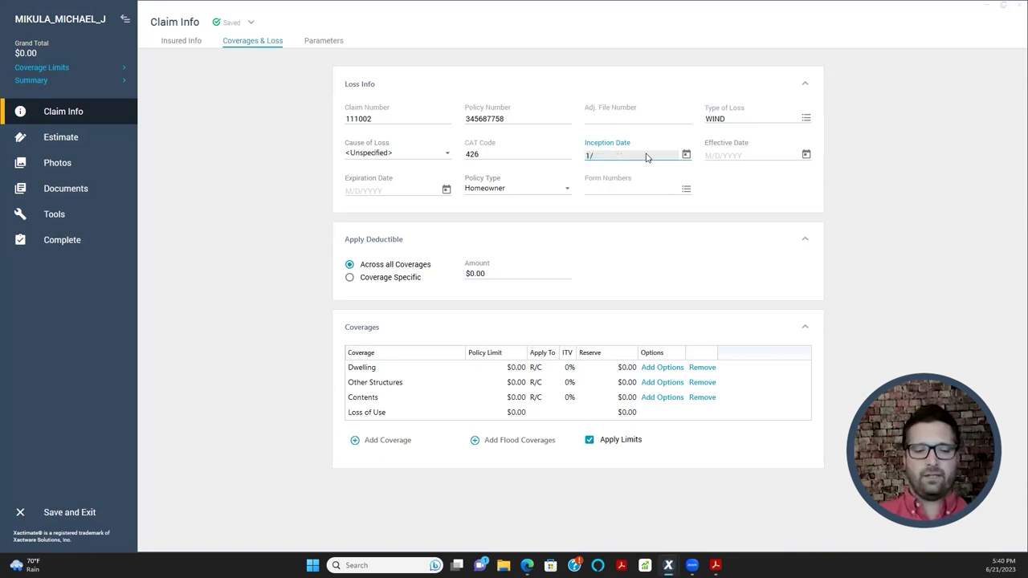
type("30/2022")
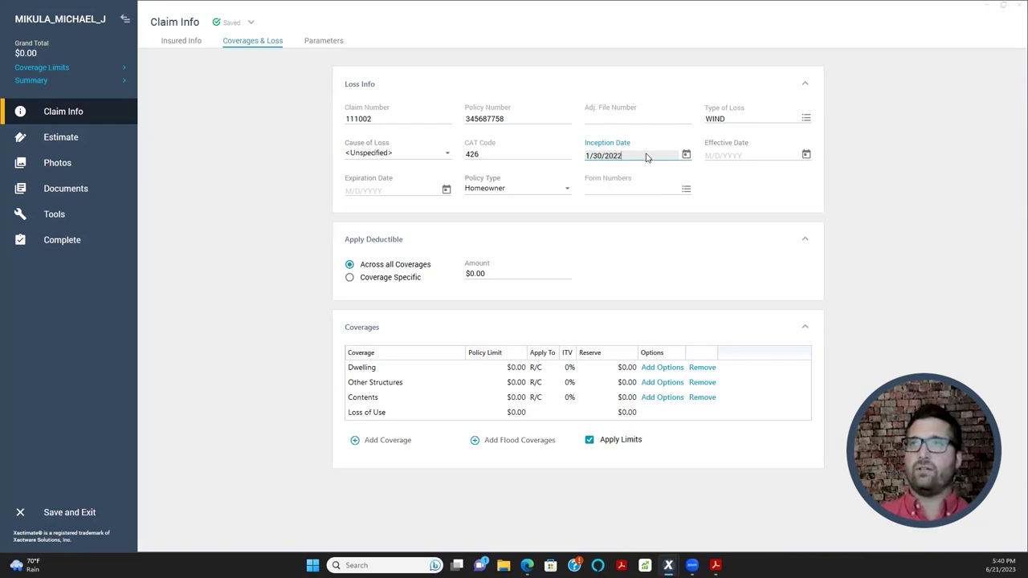
key("BackSpace")
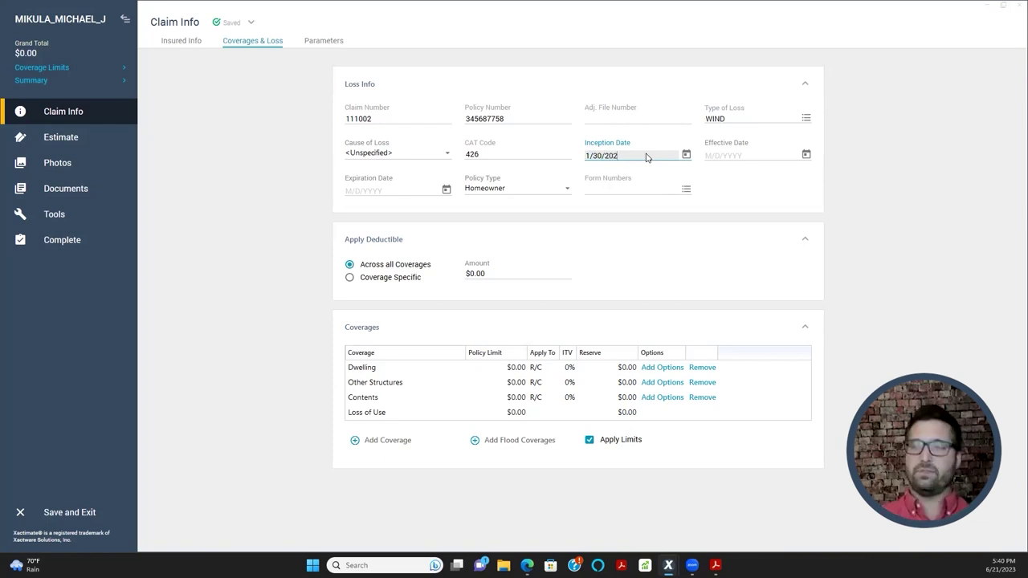
key("BackSpace")
type("19")
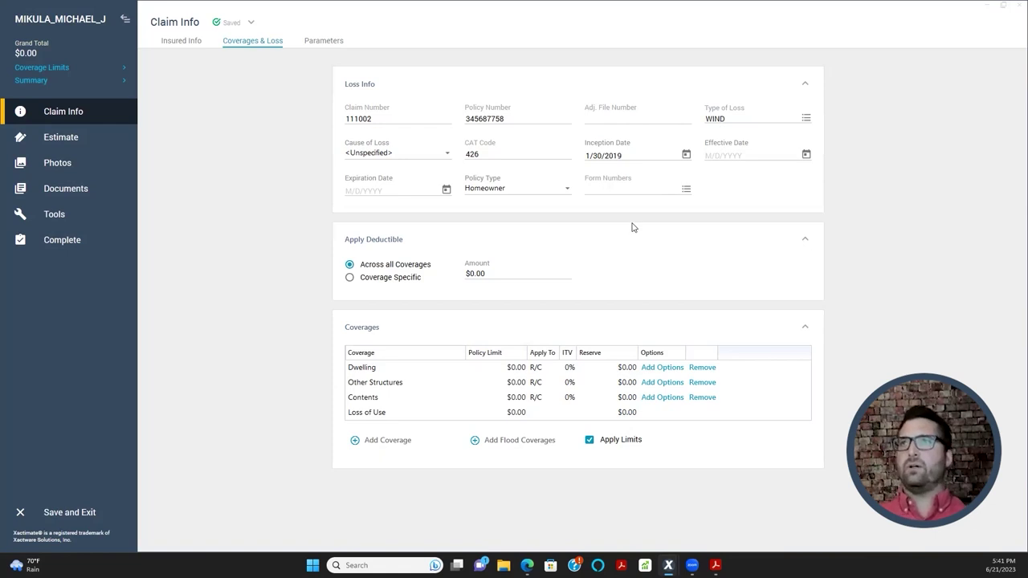
- Try the Effective Date calendar, then type 1/30/2023 as the Effective Date
left_click(807, 155)
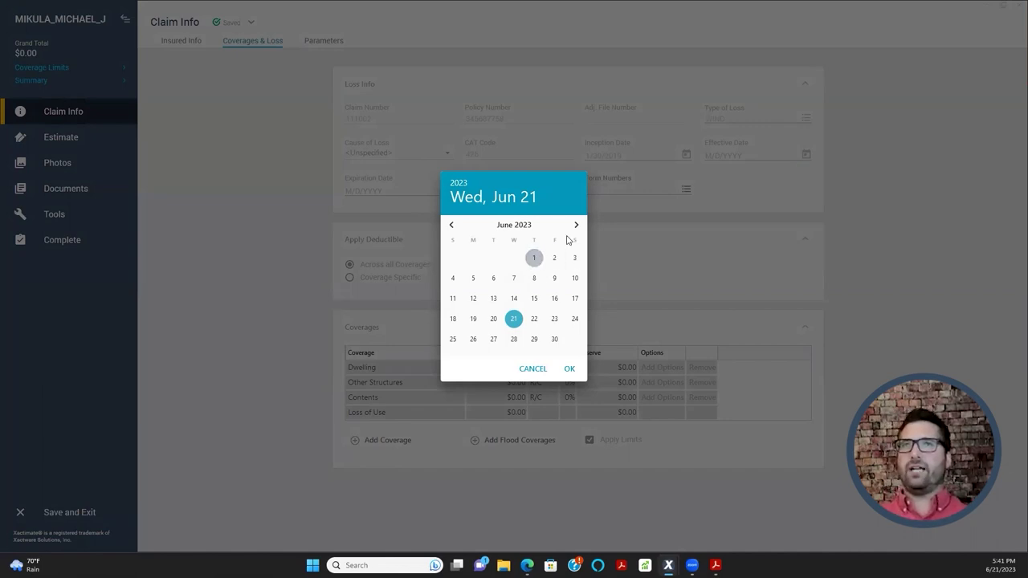
left_click(723, 191)
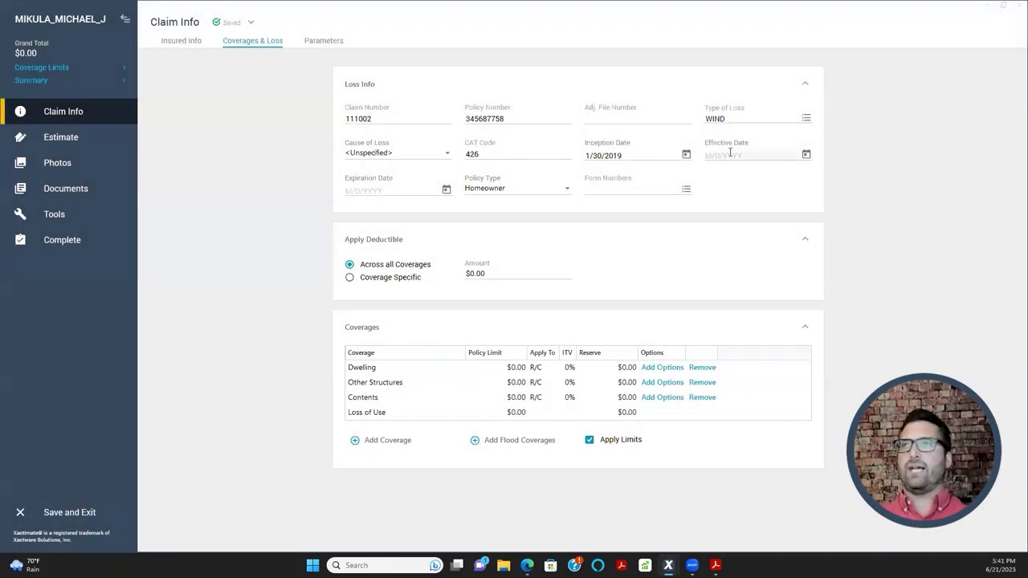
left_click(804, 159)
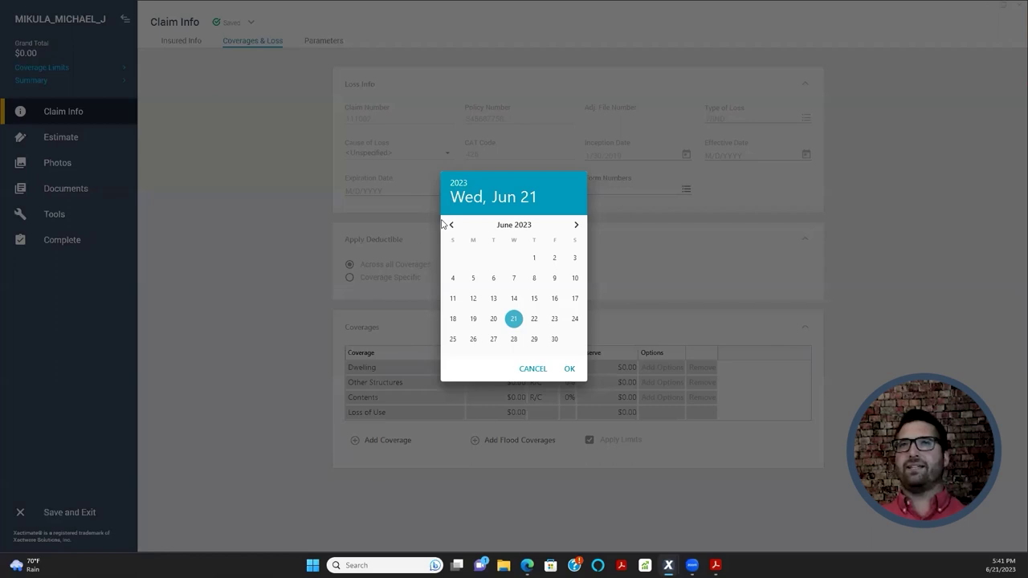
left_click(452, 224)
left_click(459, 184)
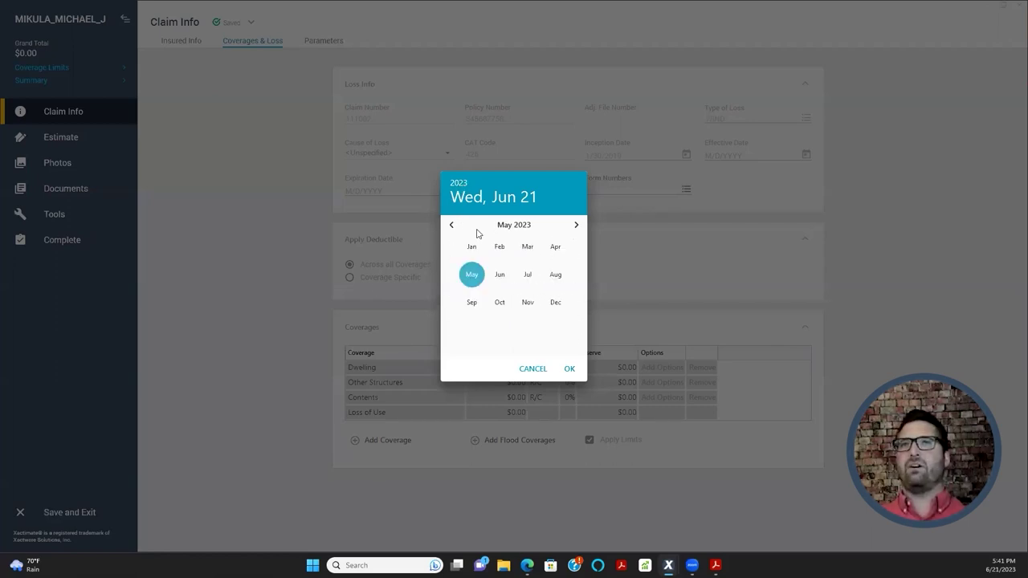
left_click(460, 183)
left_click(723, 252)
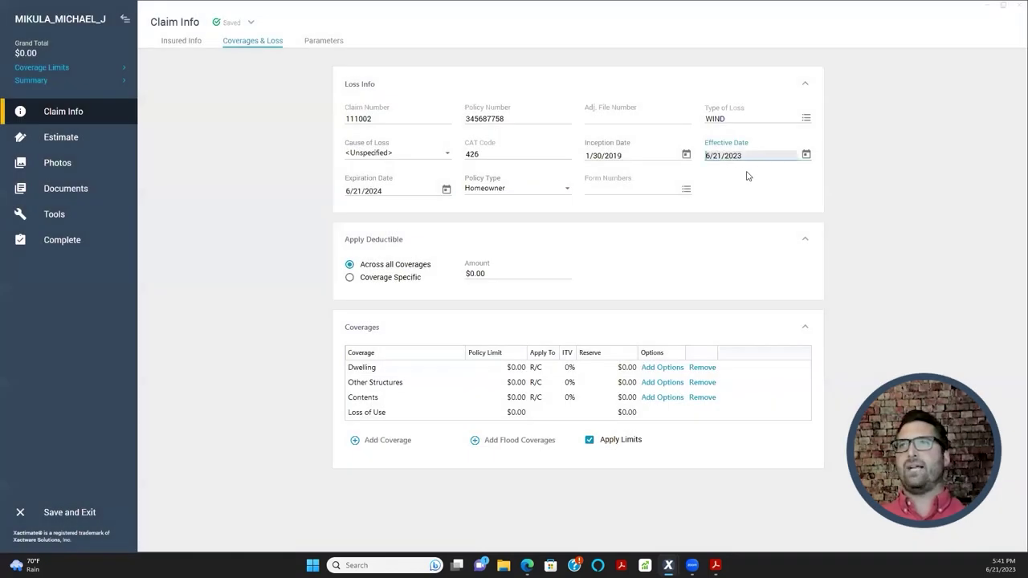
left_click(740, 170)
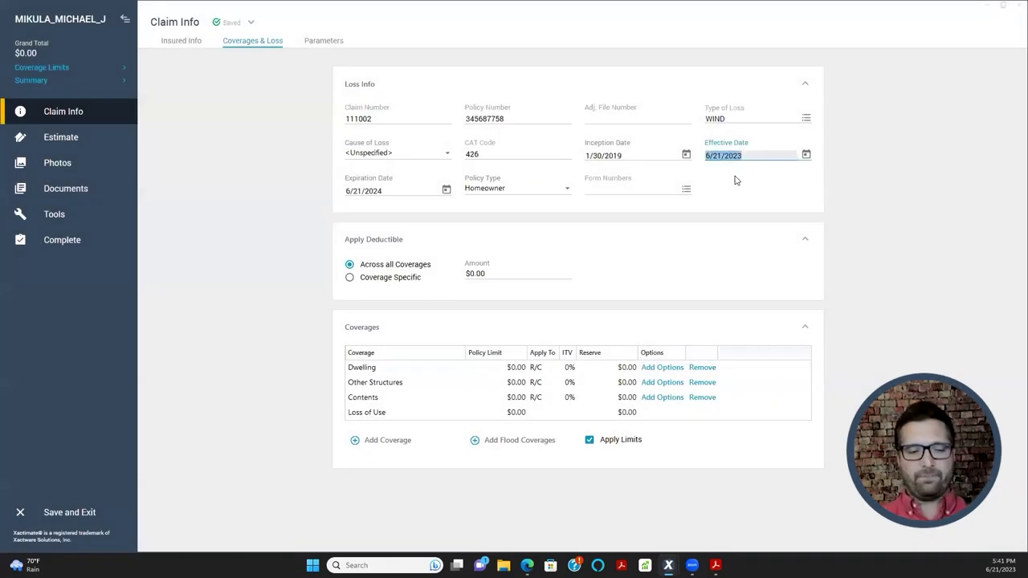
type("1")
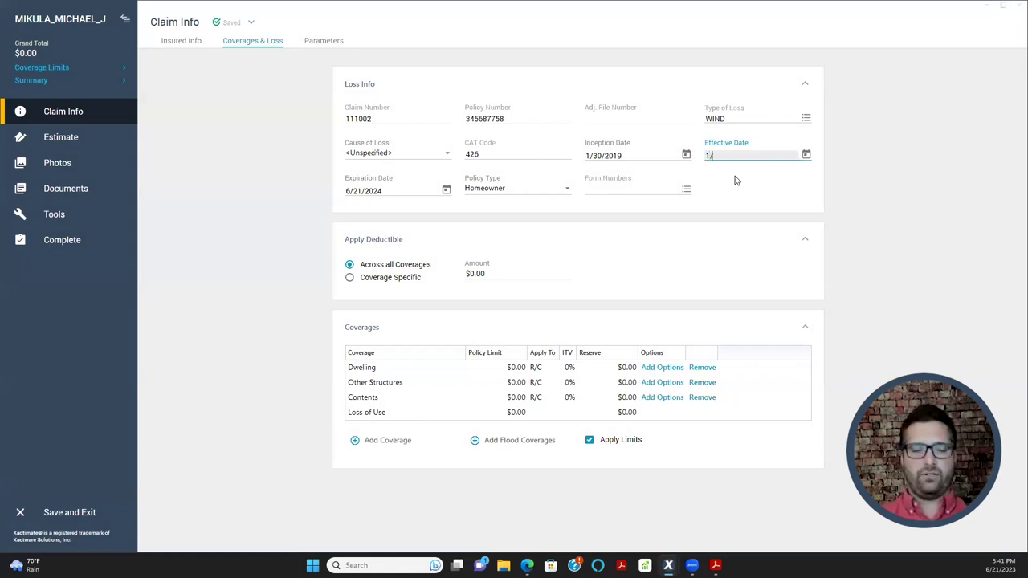
type("/30/20")
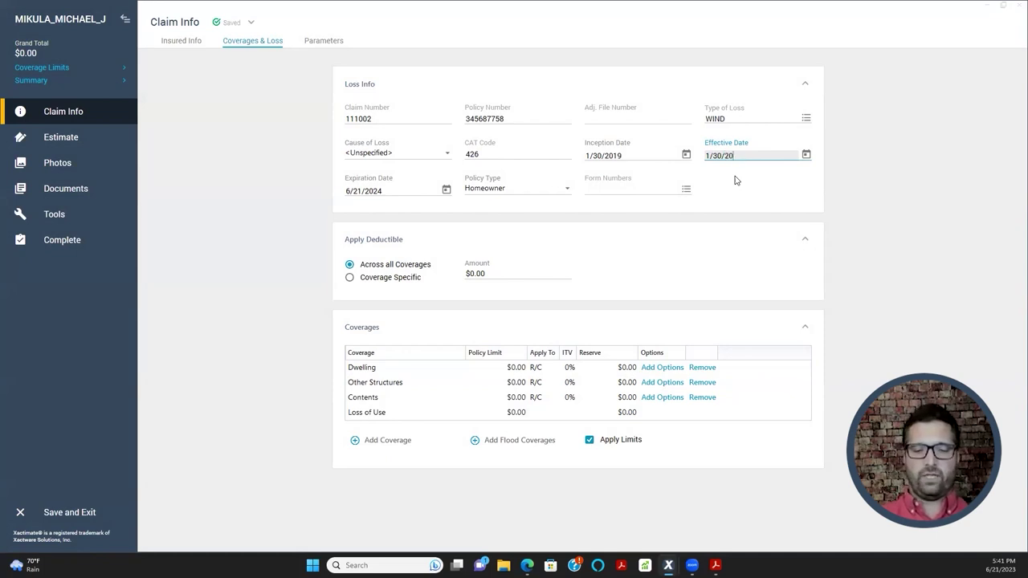
type("23")
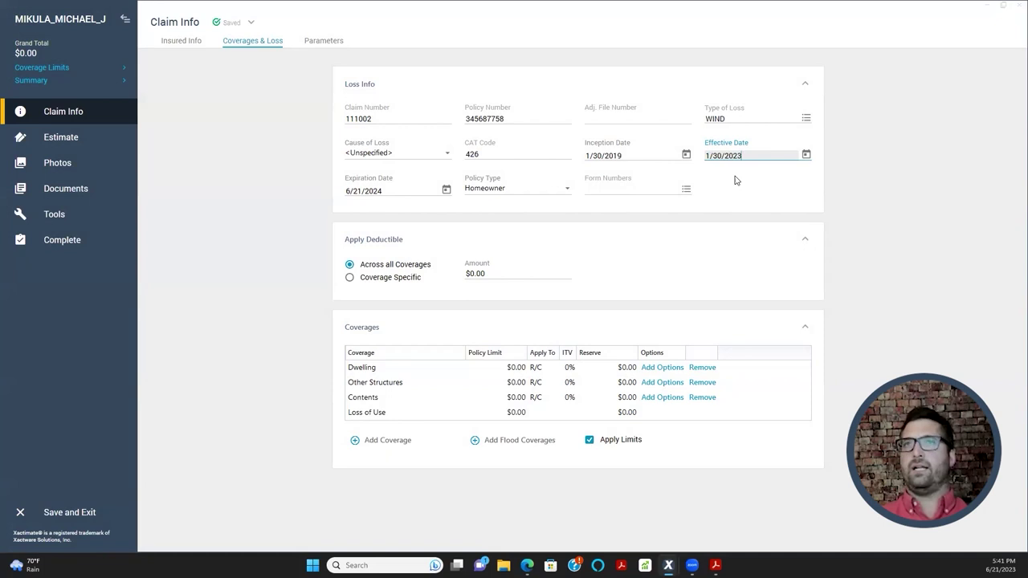
key("Tab")
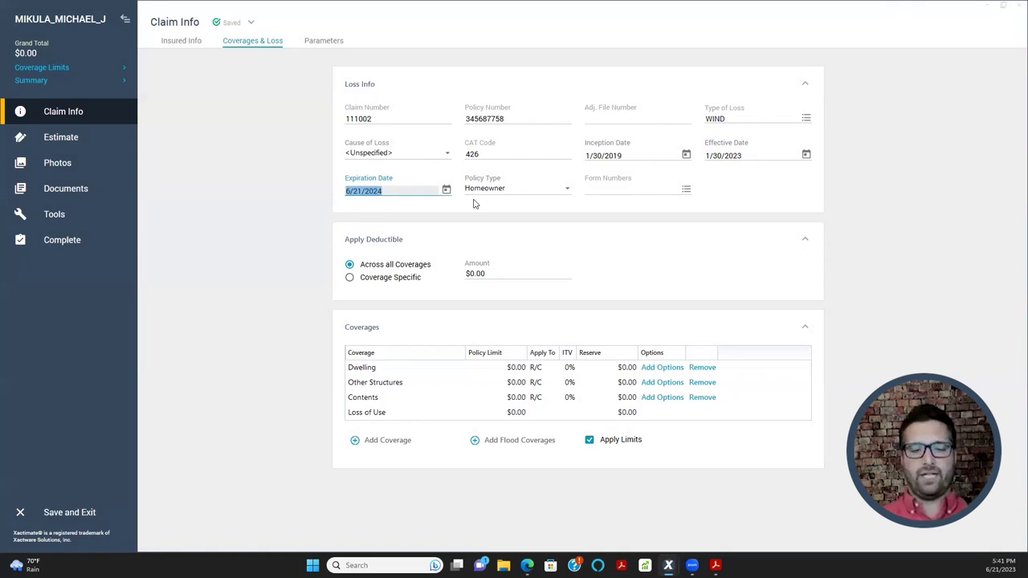
- Enter 1/30/2024 as the Expiration Date and keep Homeowner as the Policy Type
type("1/")
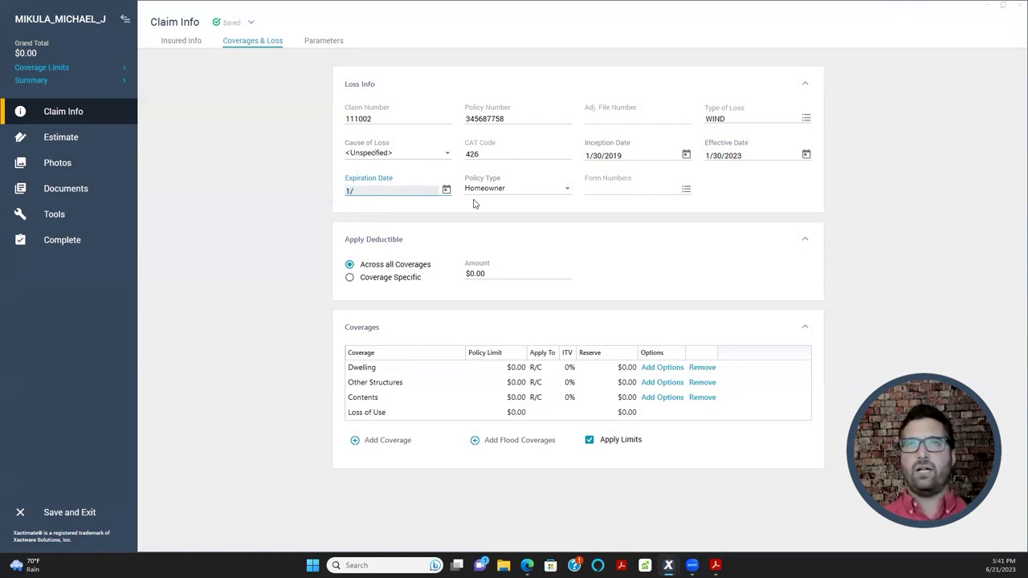
type("30")
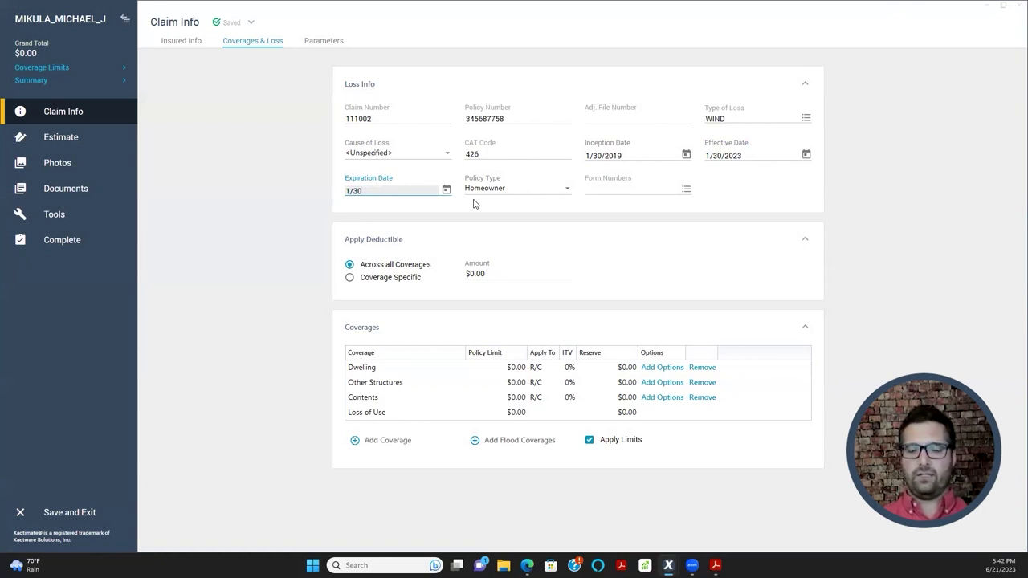
type("/")
type("2024")
type("0")
key("BackSpace")
key("Tab")
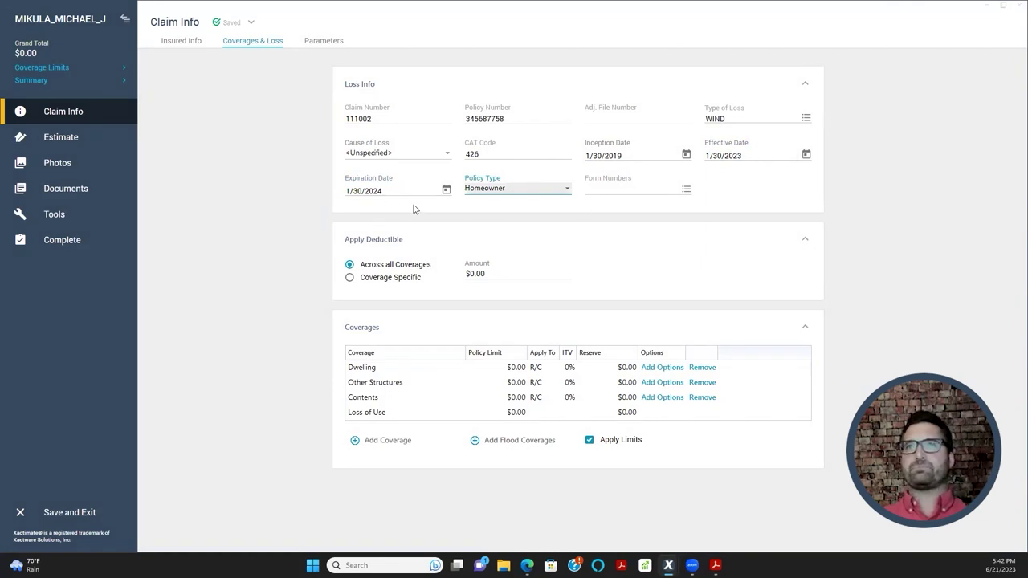
left_click(494, 189)
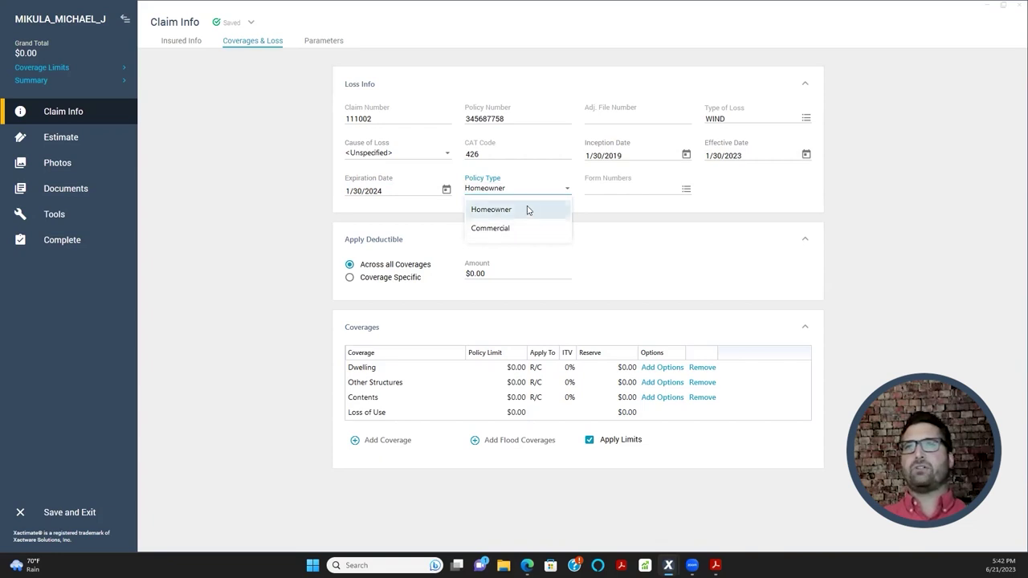
left_click(523, 211)
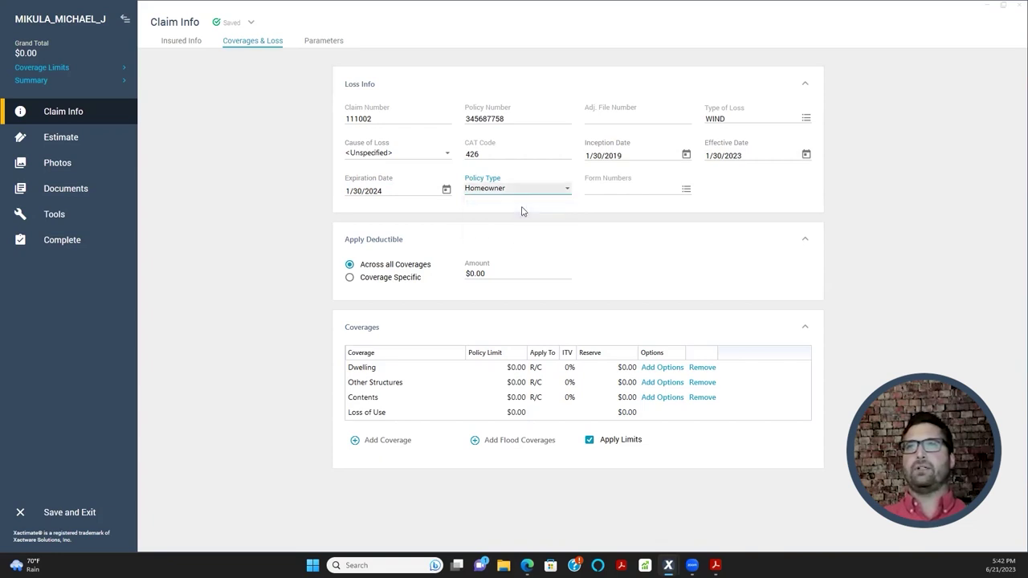
- Open the Form Numbers list and browse the existing HO policy forms
left_click(632, 191)
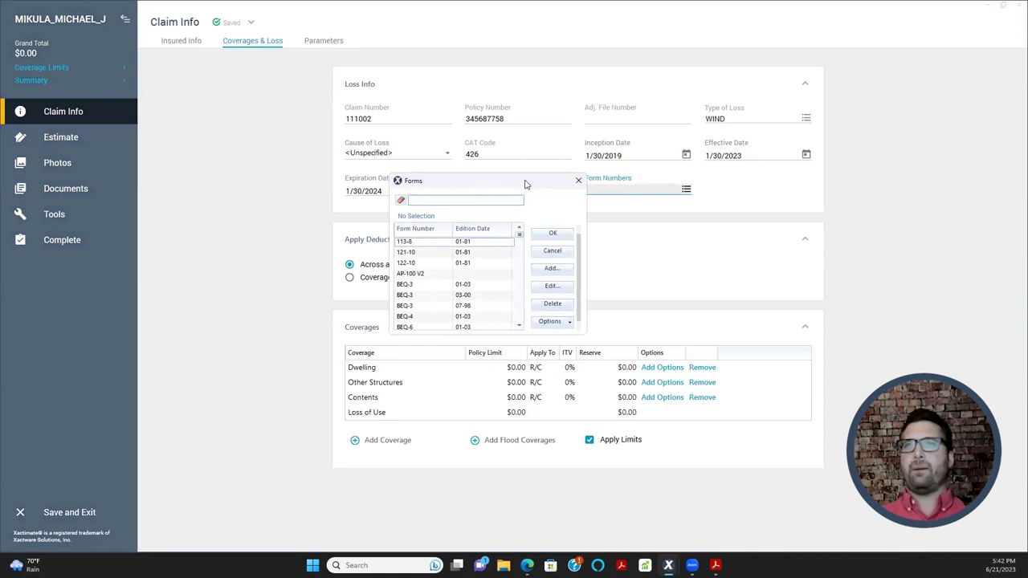
left_click_drag(526, 185, 571, 111)
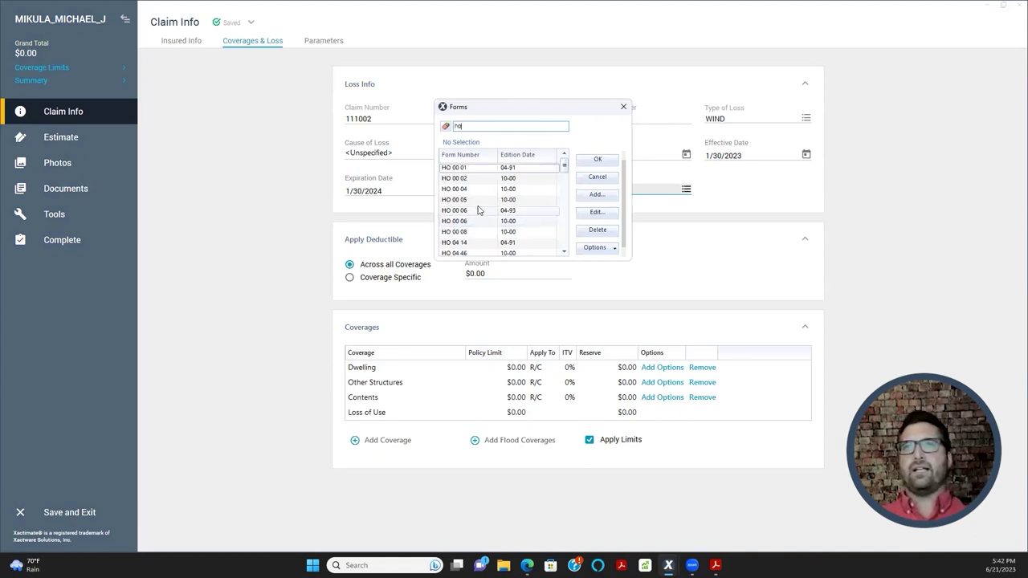
scroll(478, 211, "down", 2)
scroll(480, 212, "up", 2)
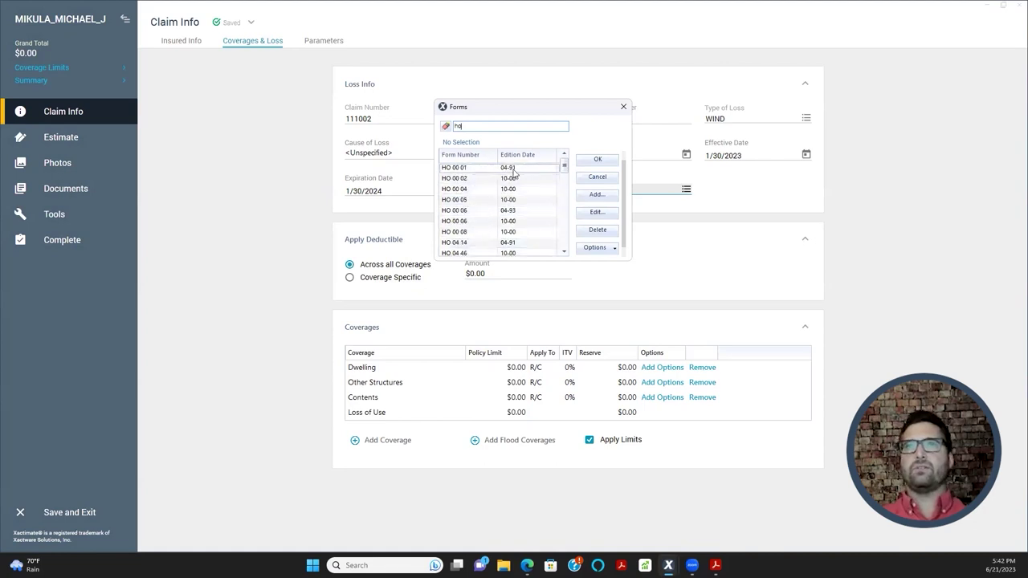
key("BackSpace")
key("BackSpace")
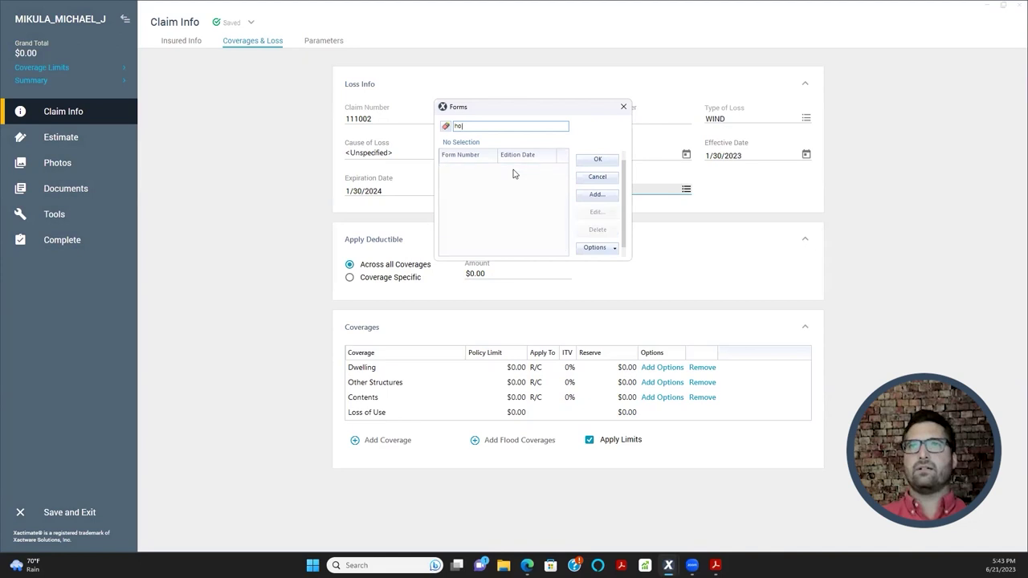
scroll(523, 209, "down", 5)
scroll(529, 209, "up", 3)
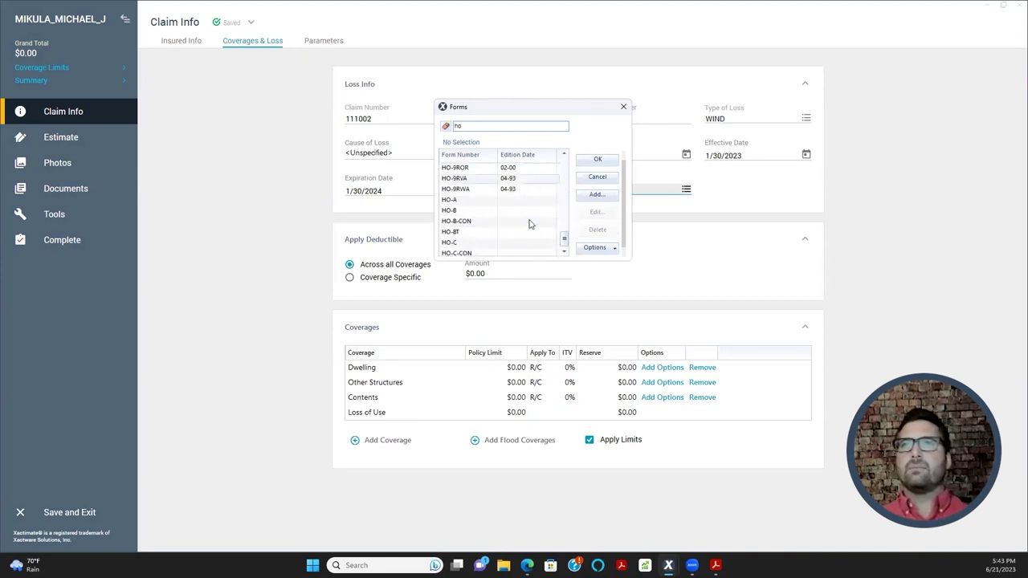
scroll(526, 210, "up", 3)
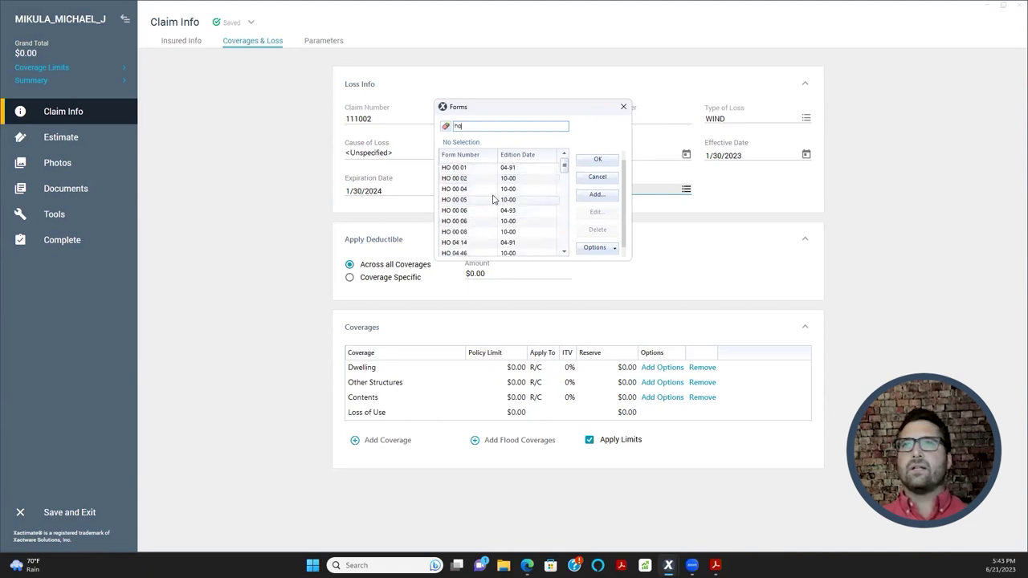
scroll(474, 202, "down", 1)
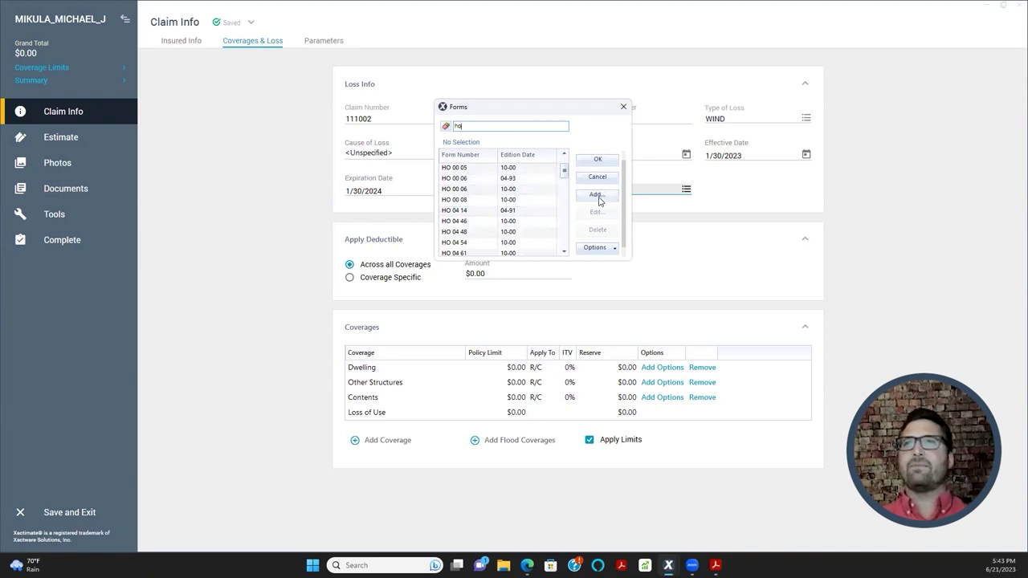
scroll(523, 196, "up", 2)
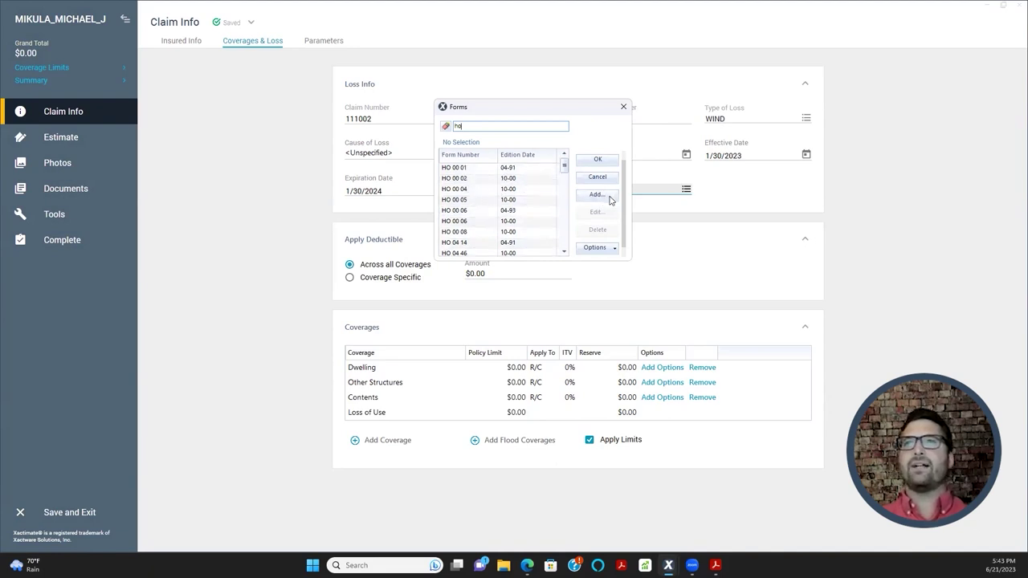
- Add form HO 00 03 with edition date 10-00 and apply it to the claim
left_click(596, 196)
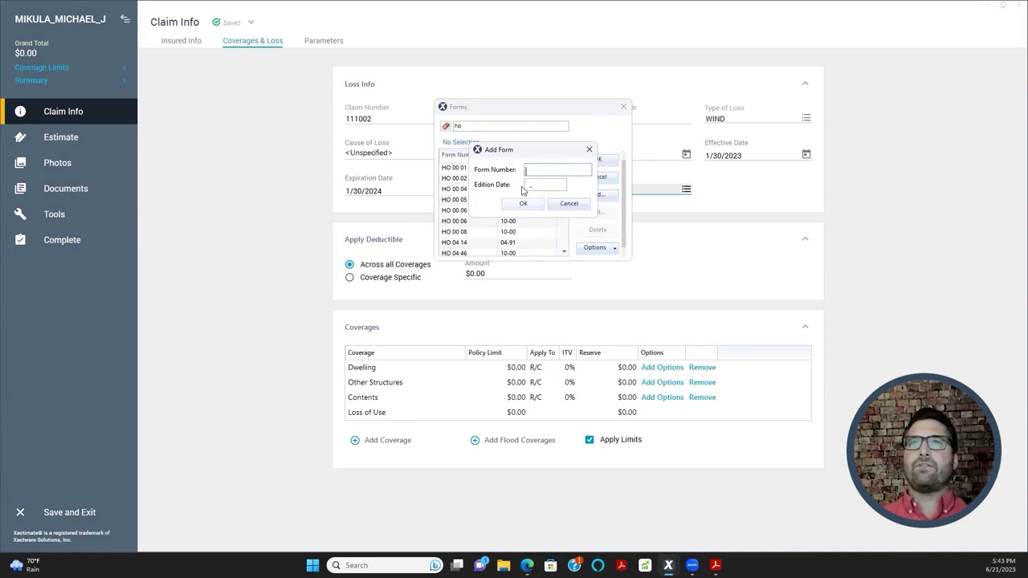
left_click_drag(529, 151, 639, 132)
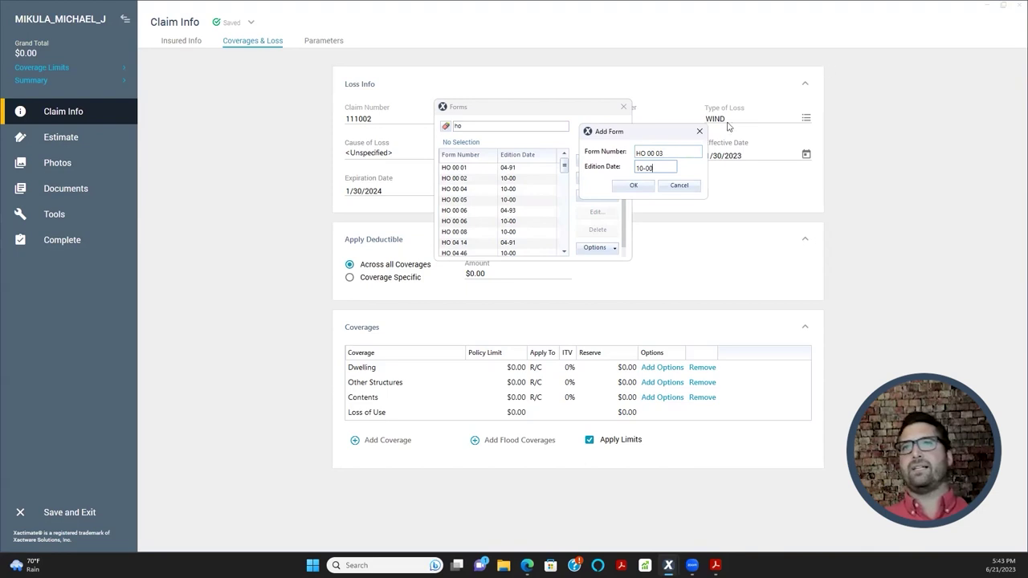
left_click(644, 186)
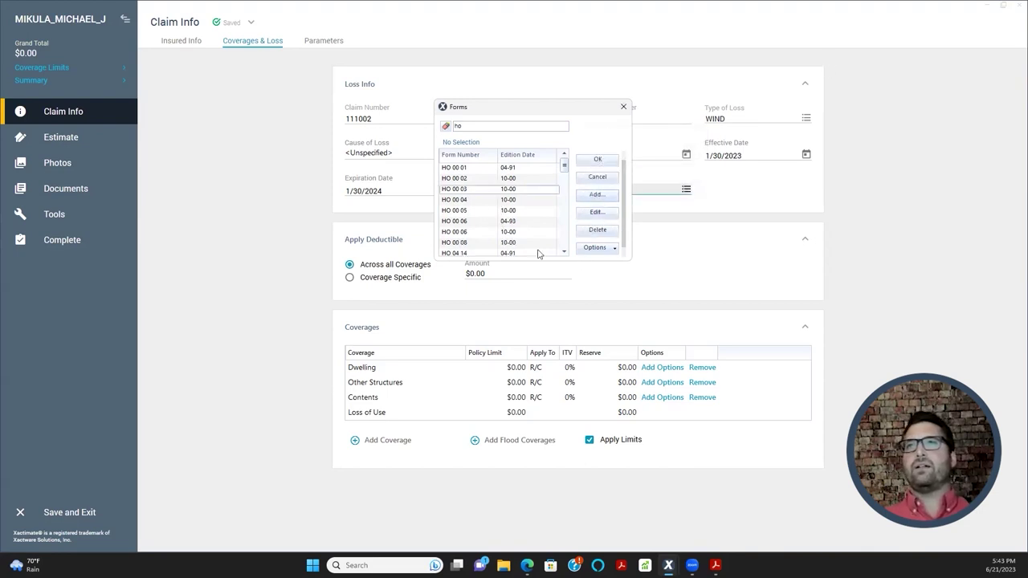
left_click(463, 193)
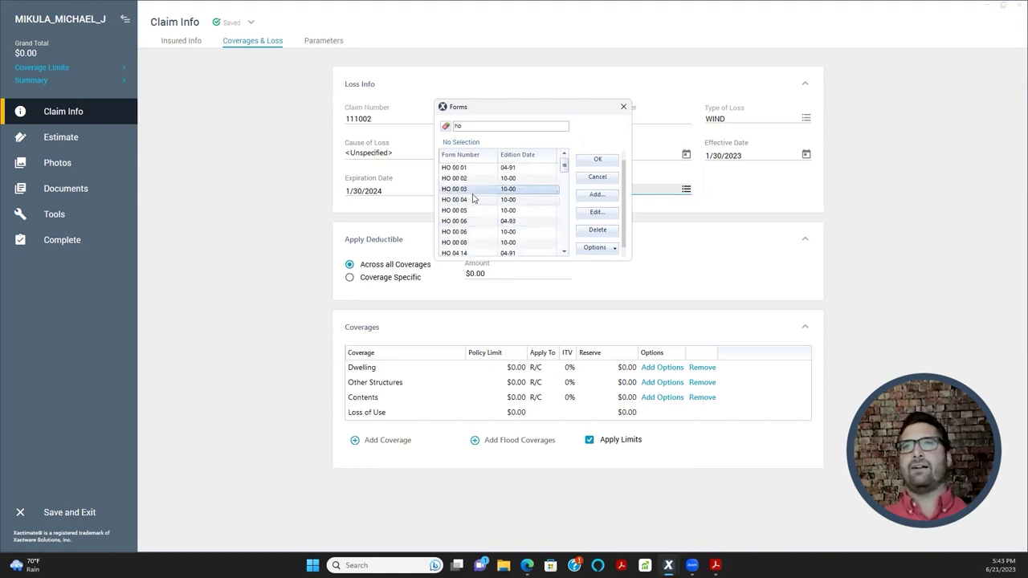
double_click(471, 191)
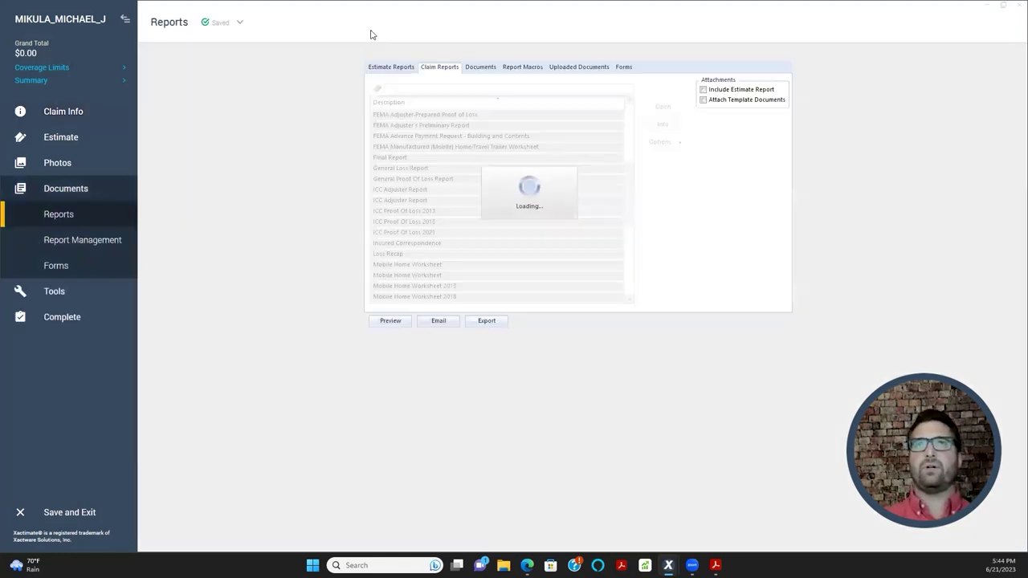
- Preview the Final Draft with/without Removal Depreciation report from the Estimate Reports tab
left_click(405, 69)
left_click(391, 321)
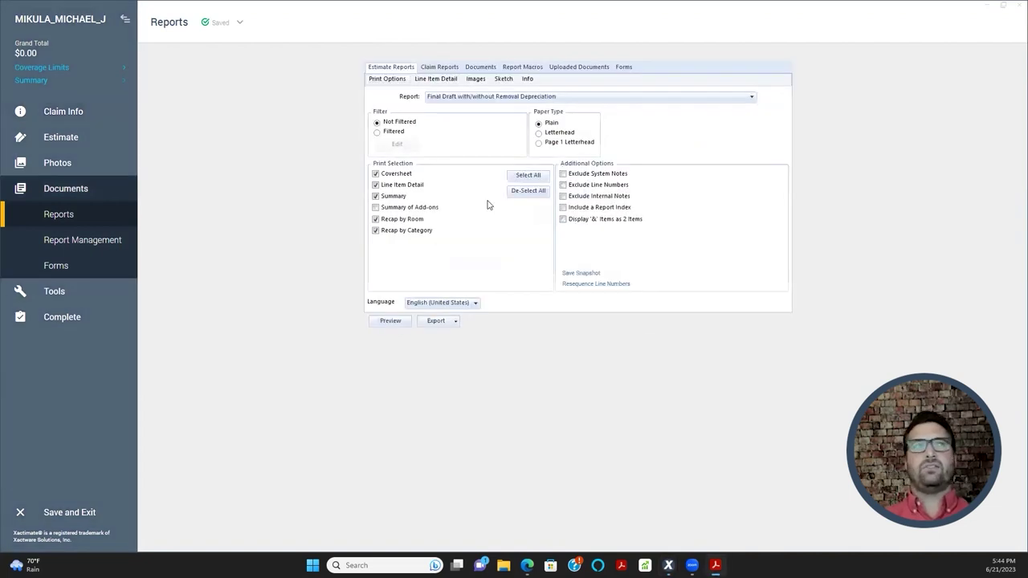
- Review the Final Draft PDF header: claim number, policy number and Type of Loss: Wind Damage
scroll(398, 234, "down", 4)
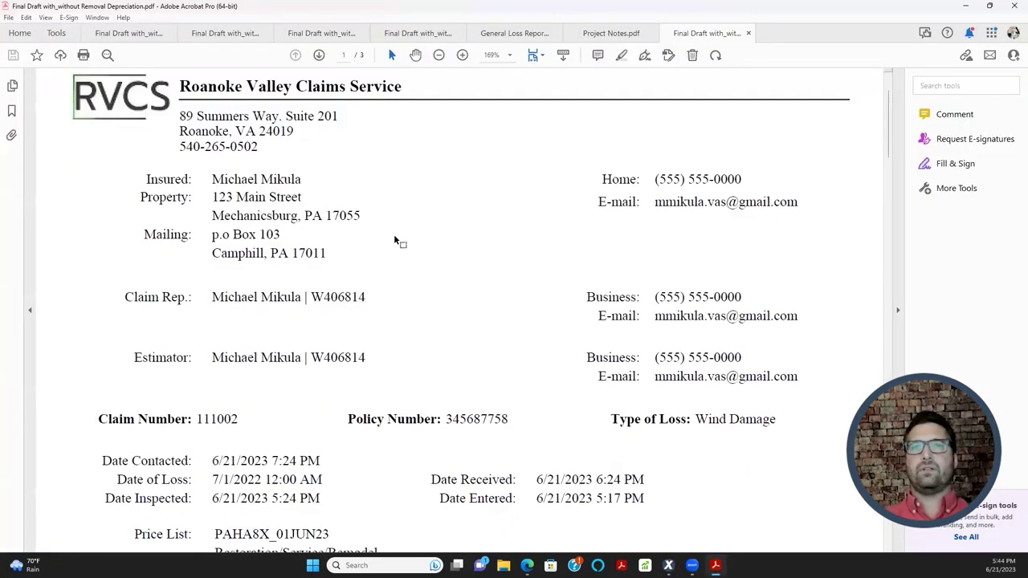
scroll(414, 233, "down", 5)
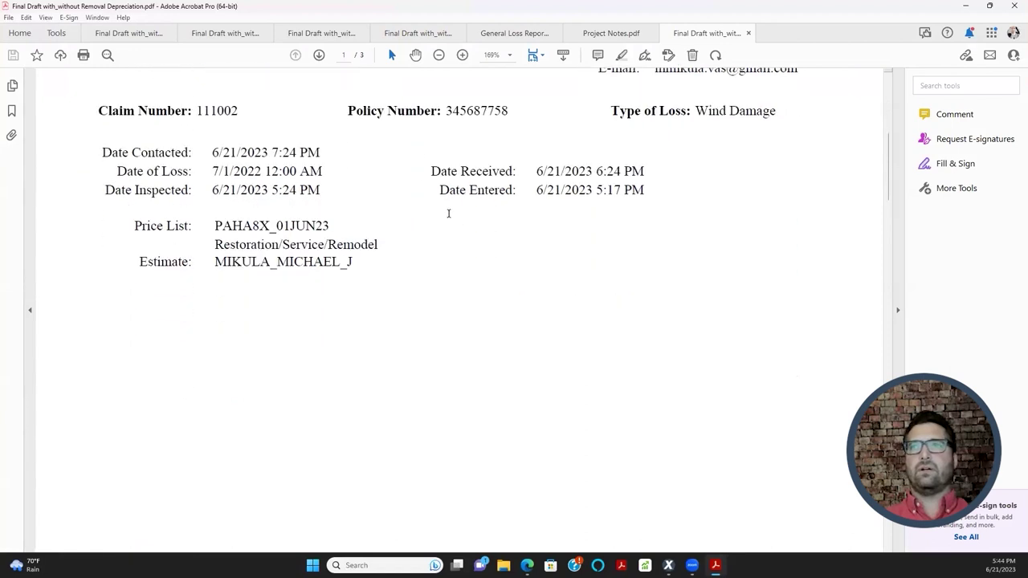
scroll(445, 213, "up", 3)
left_click_drag(613, 241, 762, 245)
left_click_drag(348, 238, 508, 246)
left_click_drag(99, 239, 260, 232)
scroll(480, 385, "up", 2)
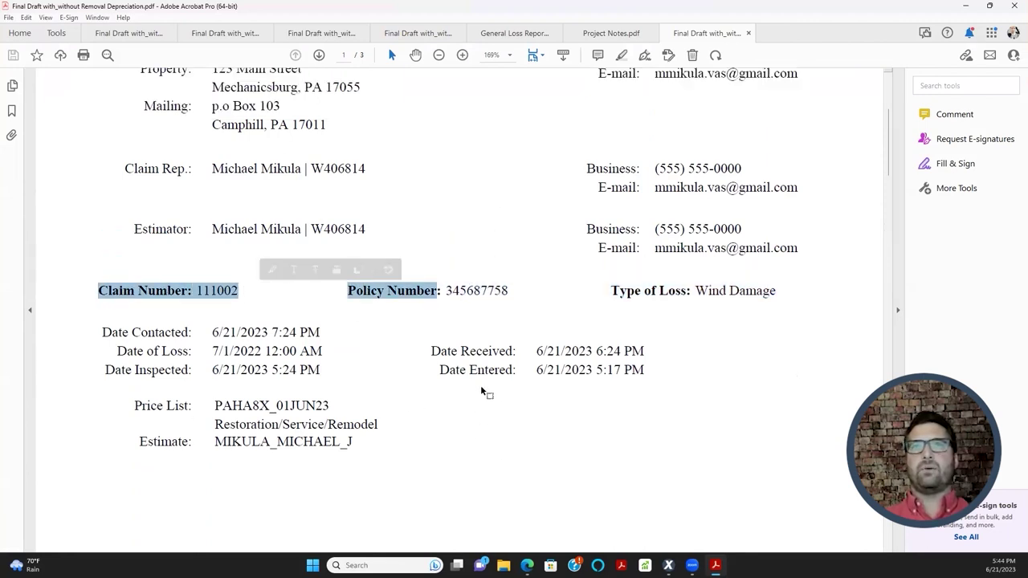
left_click(466, 315)
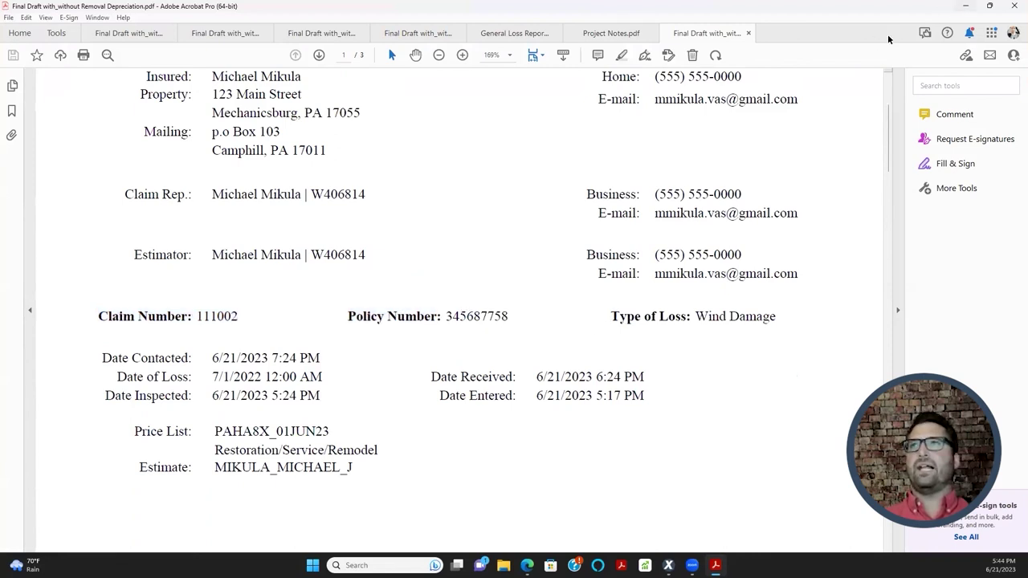
- Check the General Loss Report's empty Forms entry, close that PDF and minimize Acrobat
left_click(515, 34)
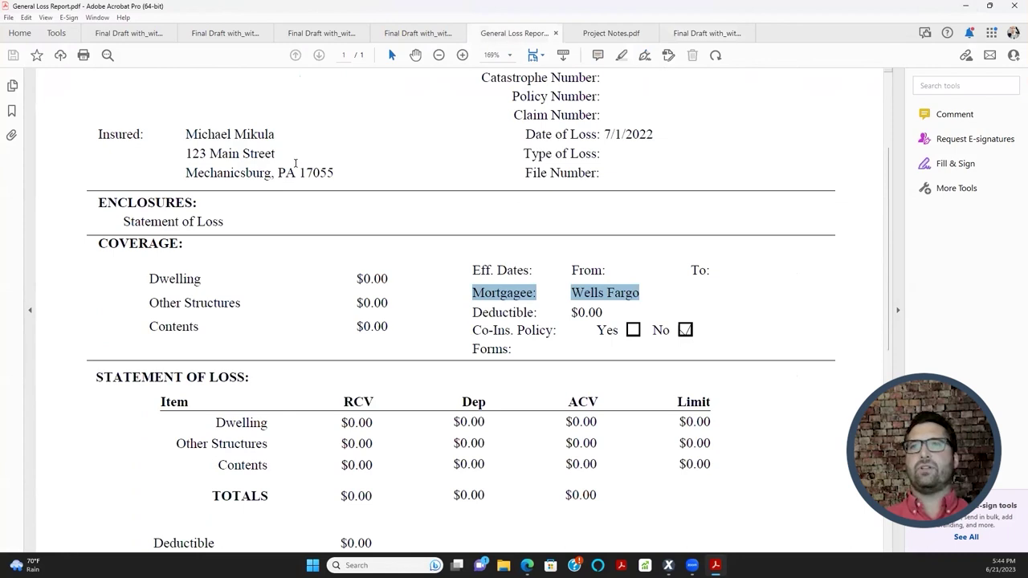
scroll(328, 233, "down", 1)
left_click_drag(475, 320, 520, 323)
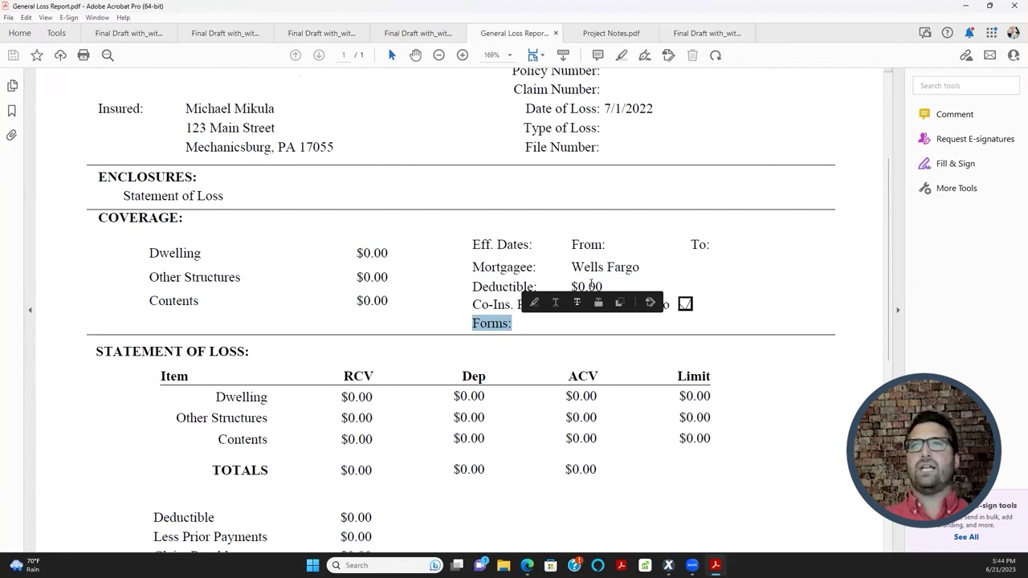
left_click(555, 33)
left_click(967, 8)
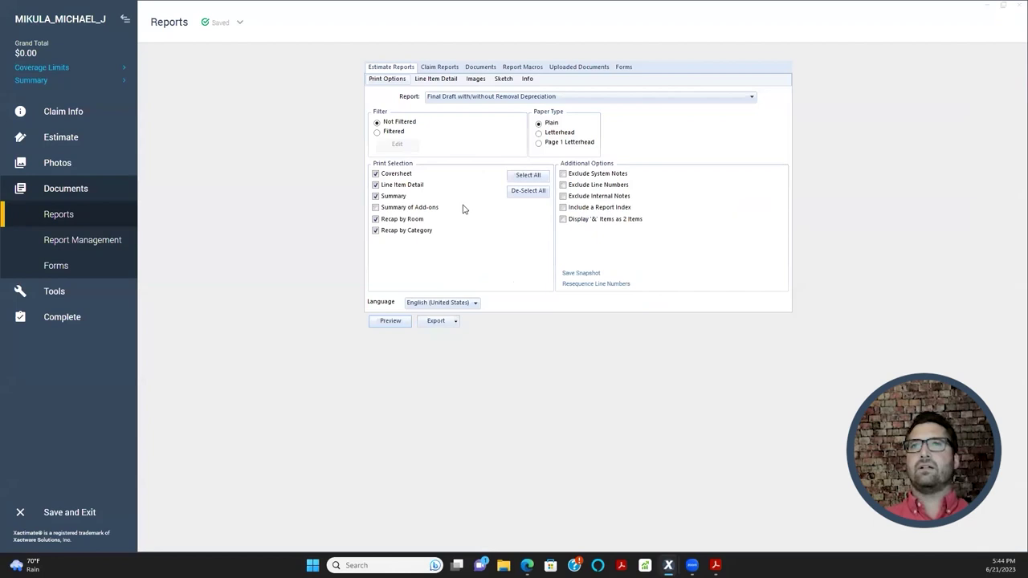
- Select General Loss Report in the Claim Reports list and preview it
left_click(439, 69)
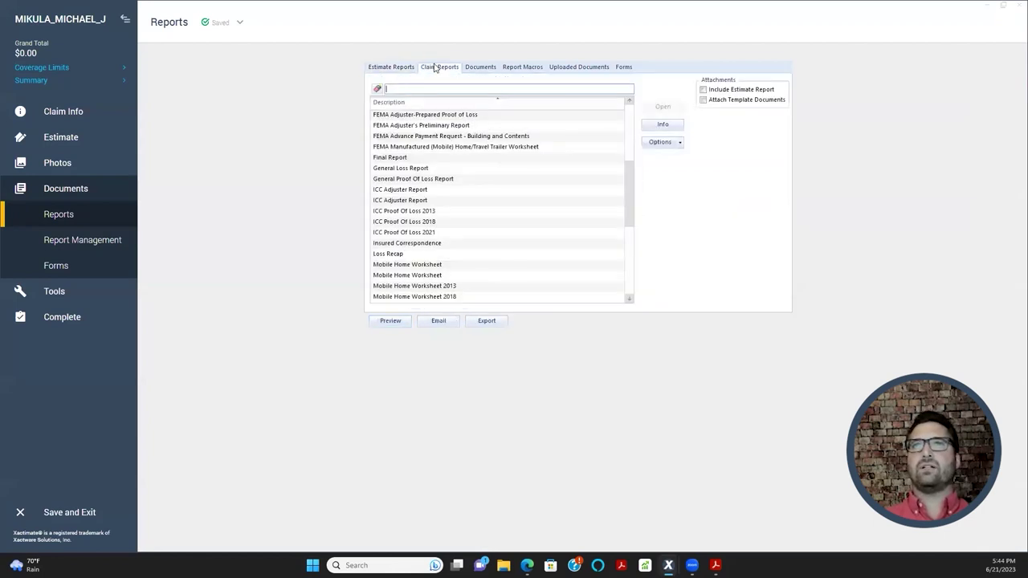
scroll(452, 193, "down", 3)
scroll(437, 213, "up", 6)
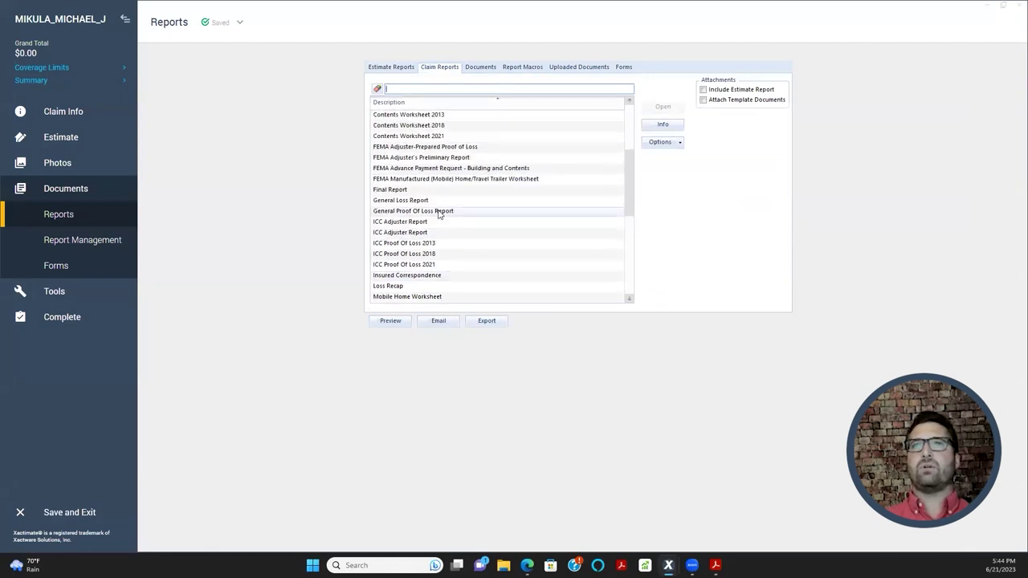
scroll(438, 211, "down", 5)
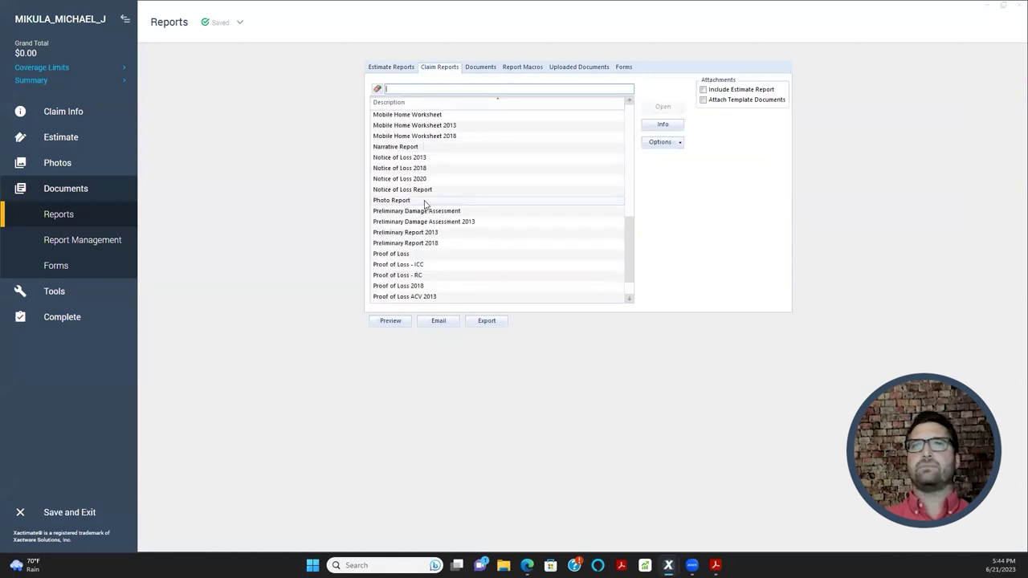
scroll(430, 197, "up", 6)
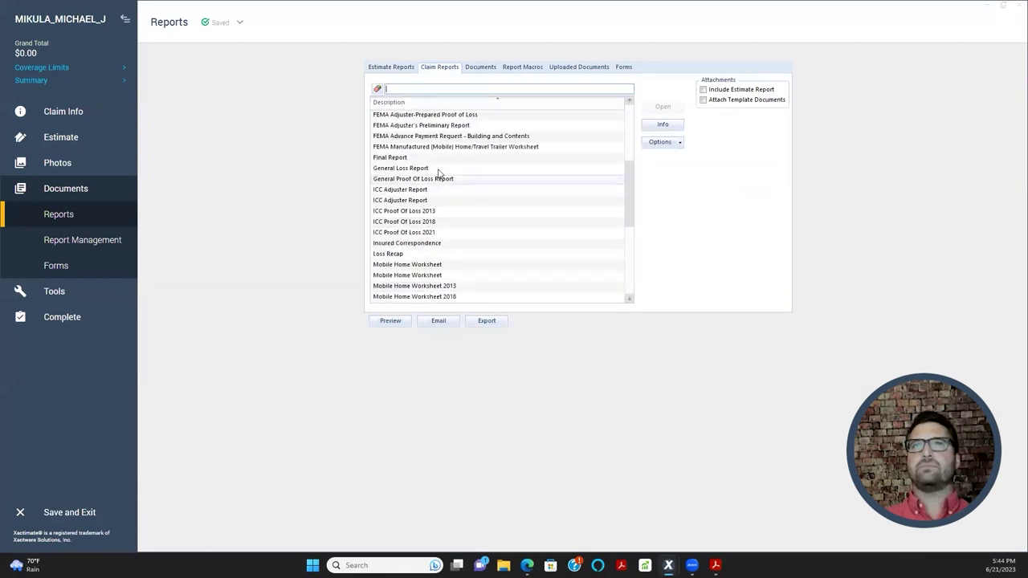
left_click(439, 171)
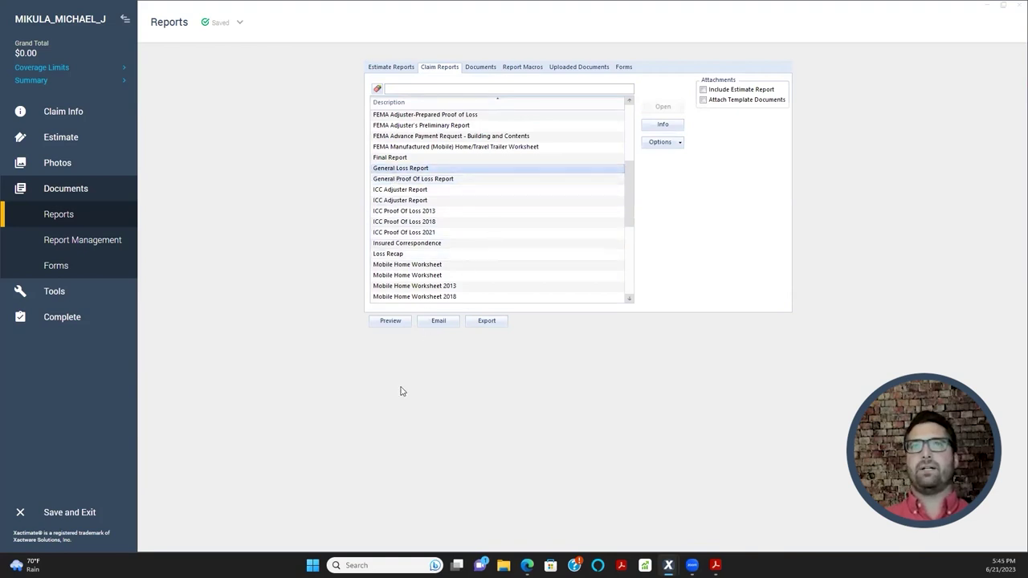
left_click(392, 321)
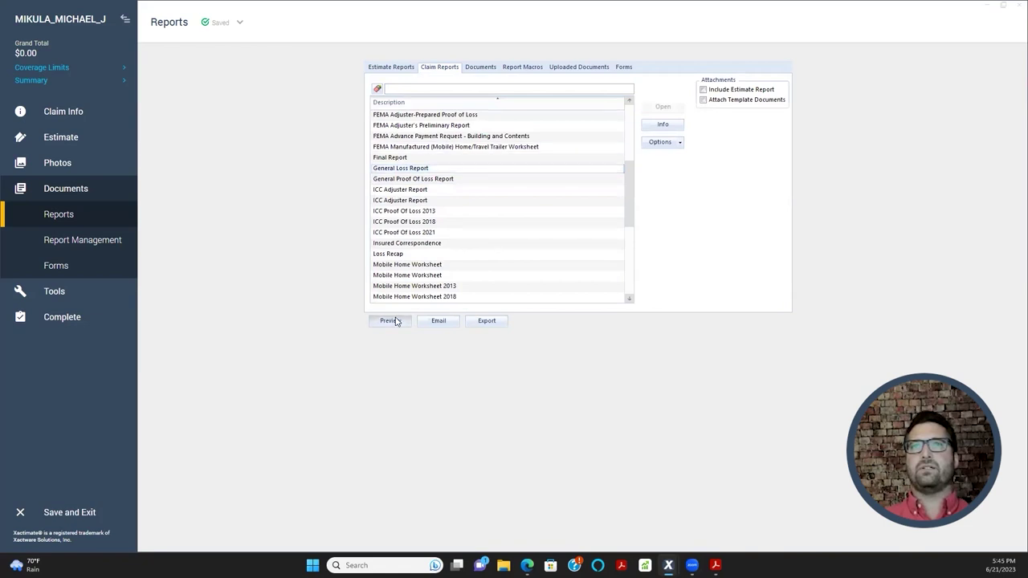
- Confirm the report's Forms line shows HO 00 03, then close it and minimize Acrobat
scroll(392, 239, "down", 2)
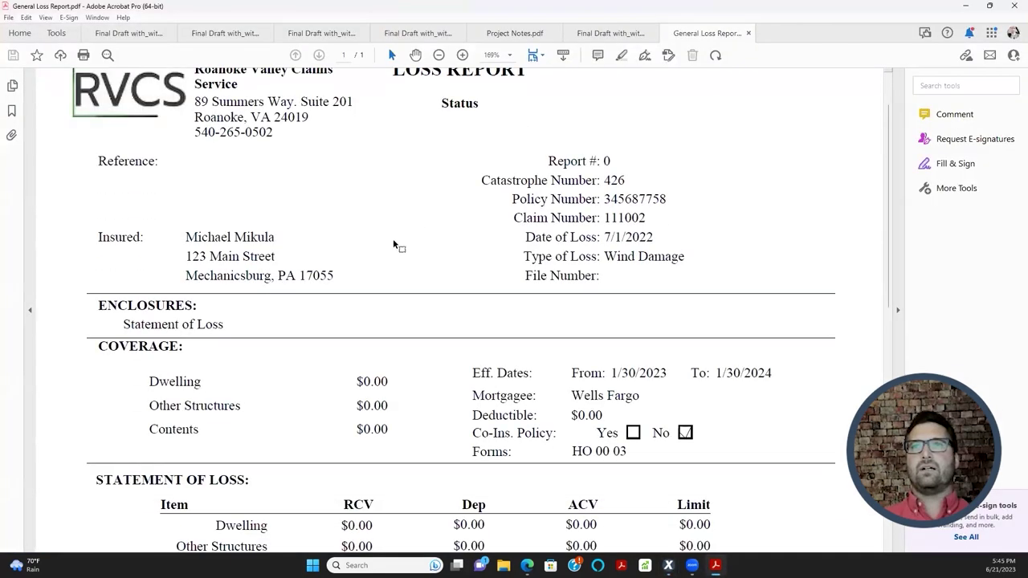
scroll(397, 255, "down", 1)
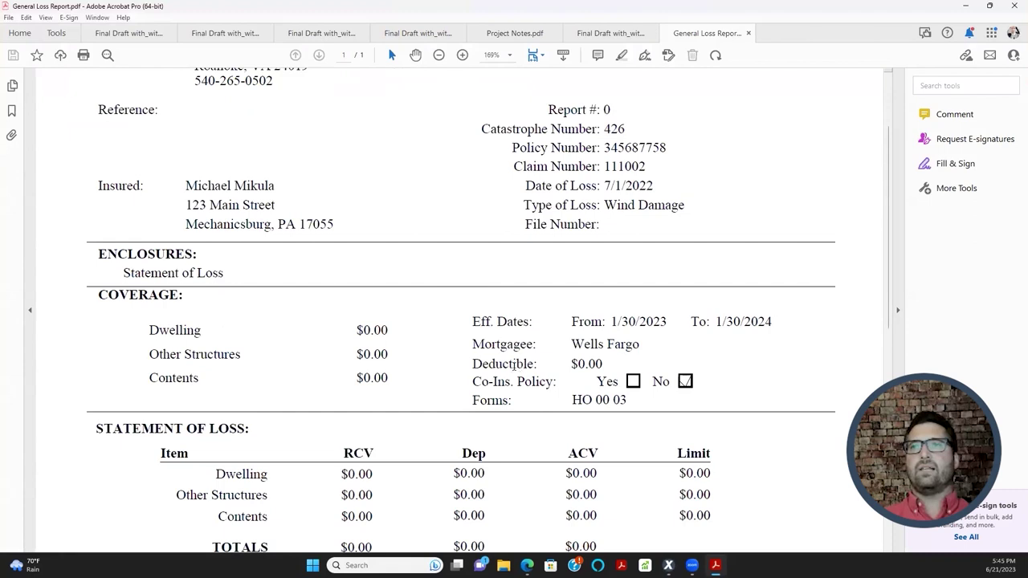
scroll(514, 359, "down", 1)
left_click_drag(474, 349, 626, 349)
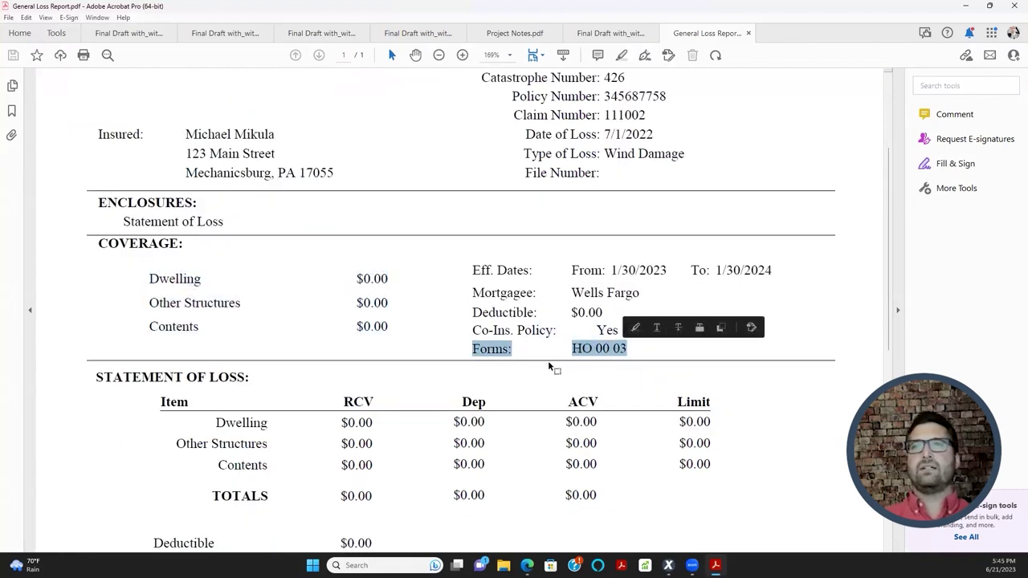
left_click_drag(185, 302, 426, 413)
scroll(473, 382, "up", 3)
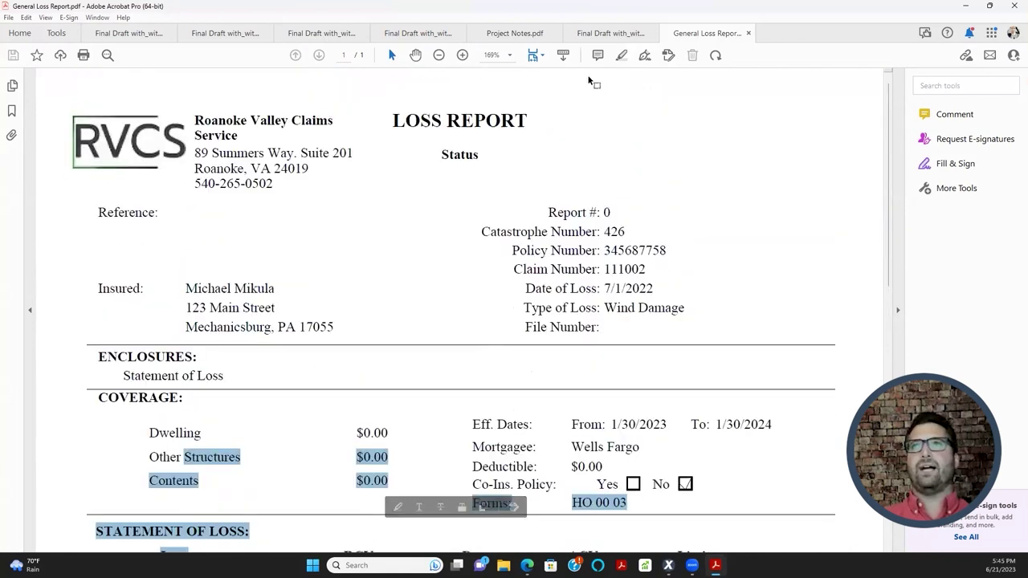
left_click(748, 33)
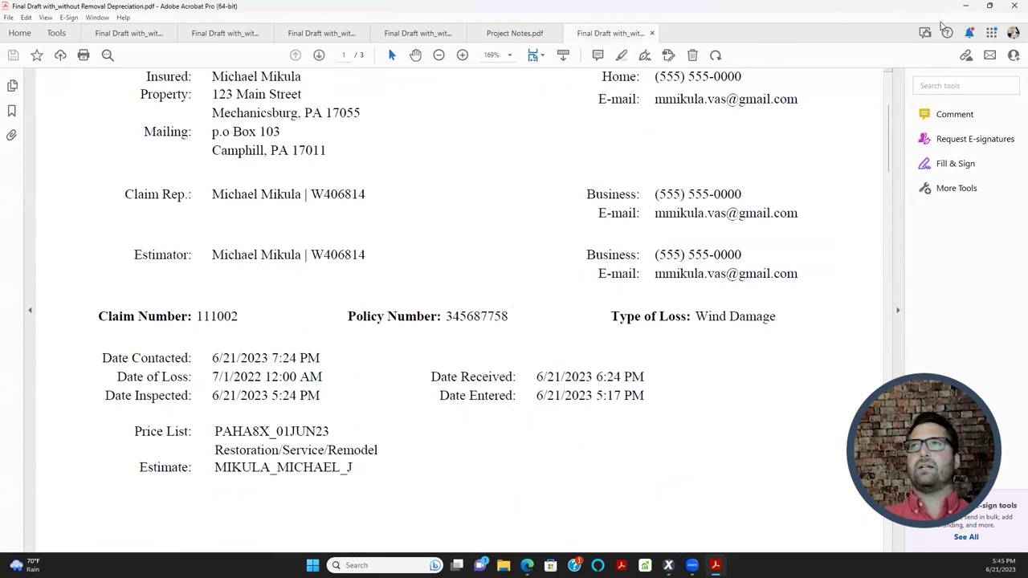
left_click(961, 10)
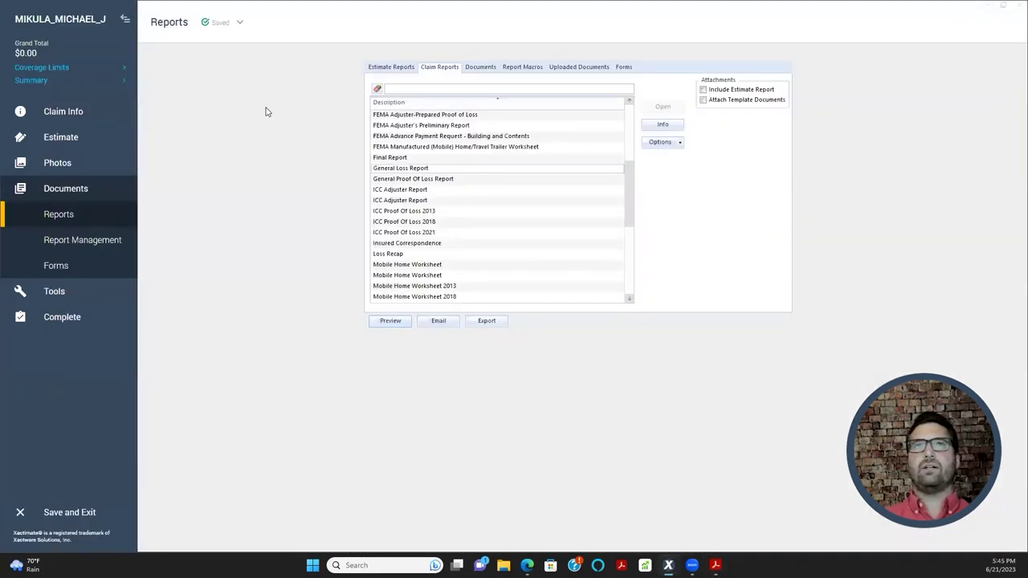
- Review the claim's Coverages & Loss page, then preview the General Loss Report again
left_click(63, 114)
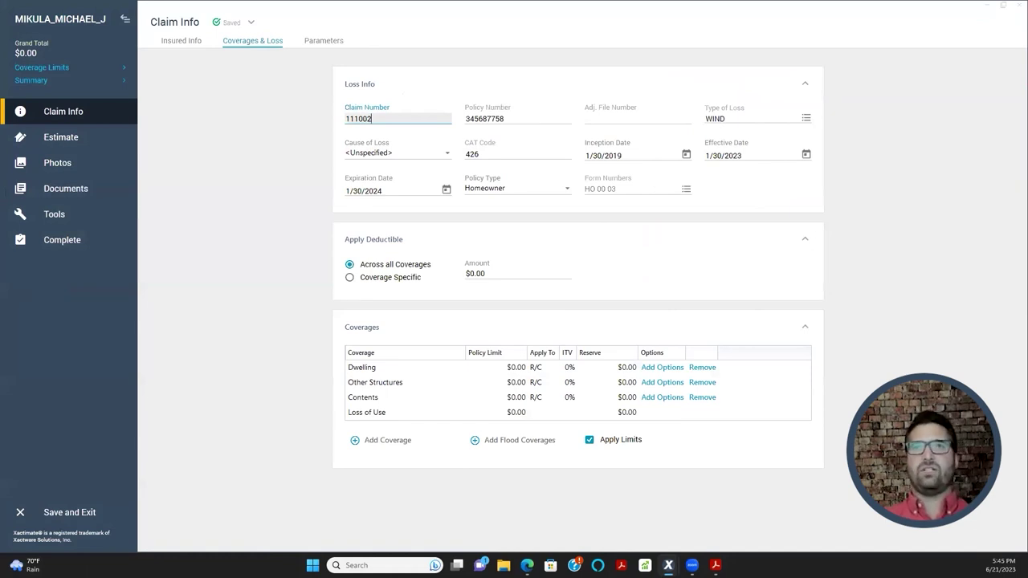
left_click(309, 379)
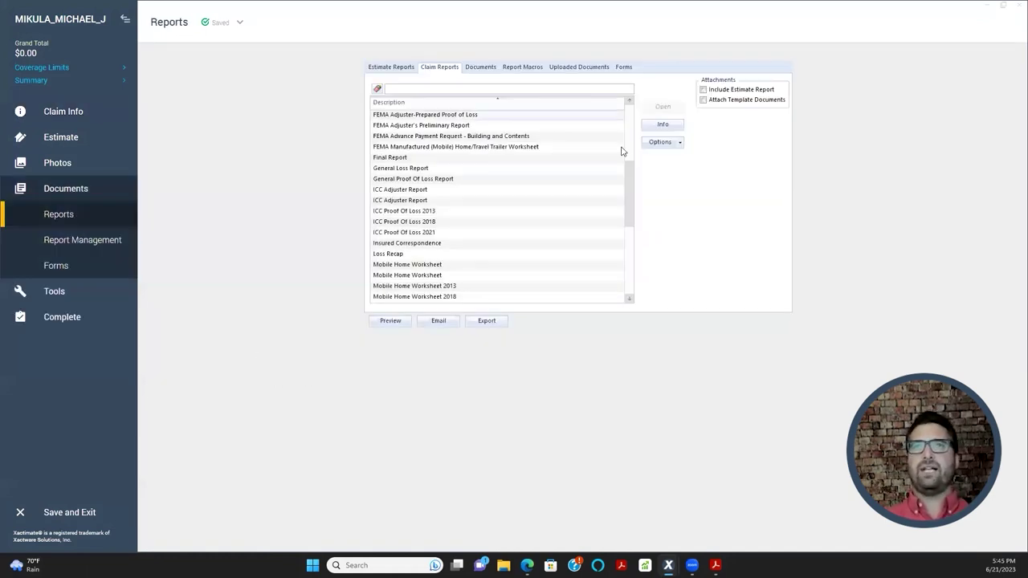
scroll(407, 115, "up", 1)
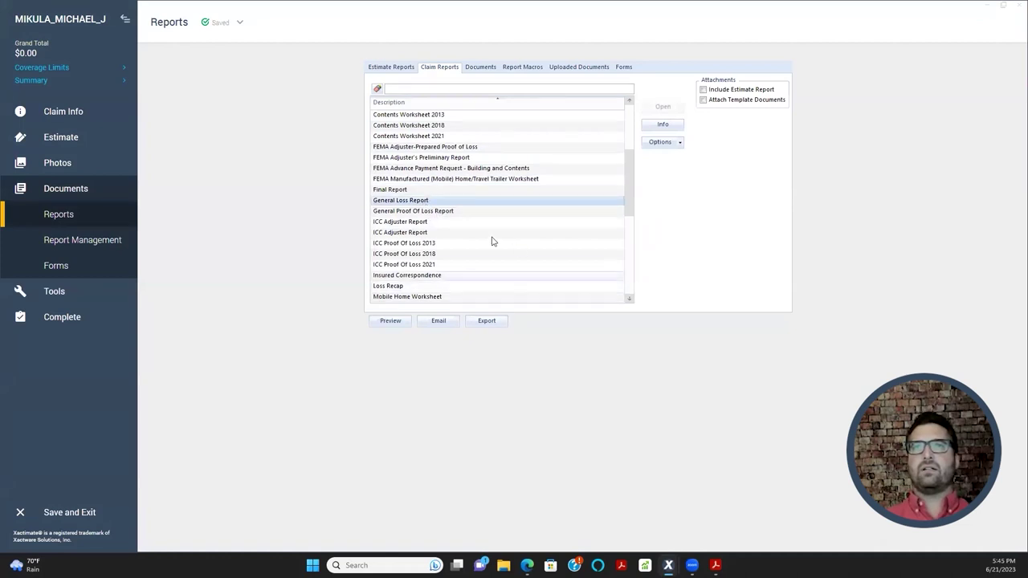
left_click(394, 320)
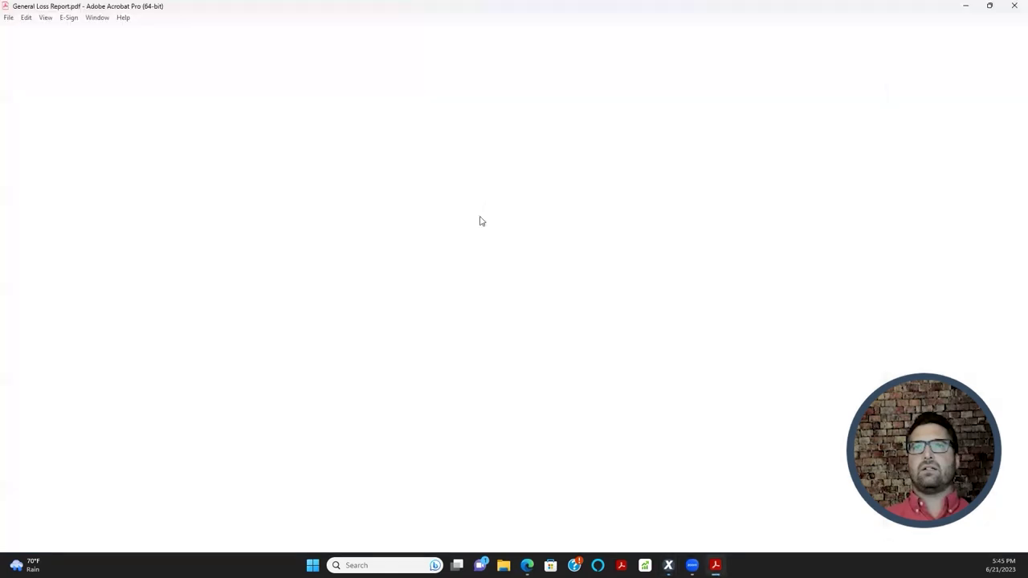
- Check the report's effective dates read 1/30/2023–1/30/2024, then minimize Acrobat
scroll(496, 273, "down", 1)
scroll(495, 275, "down", 4)
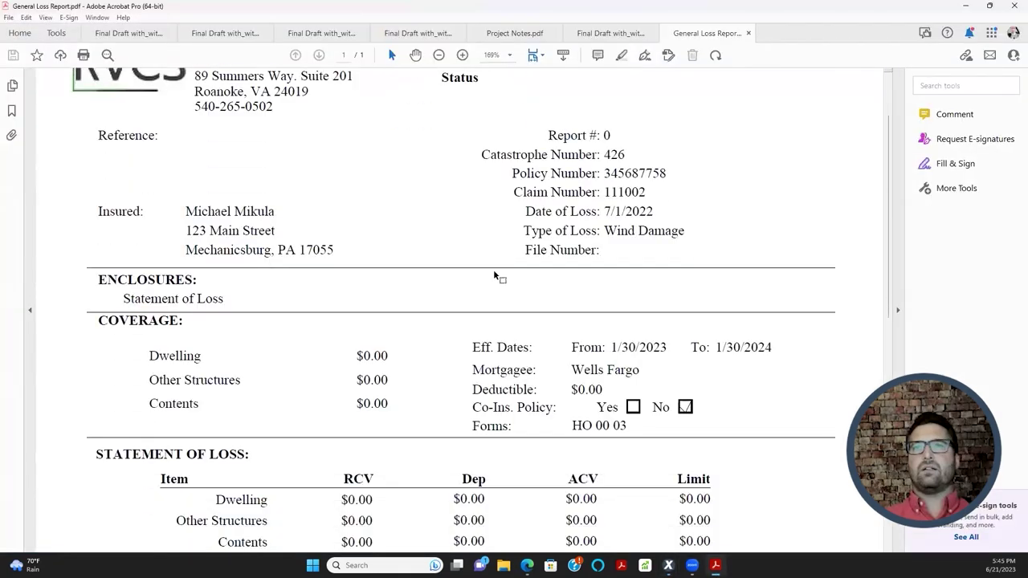
scroll(488, 276, "down", 2)
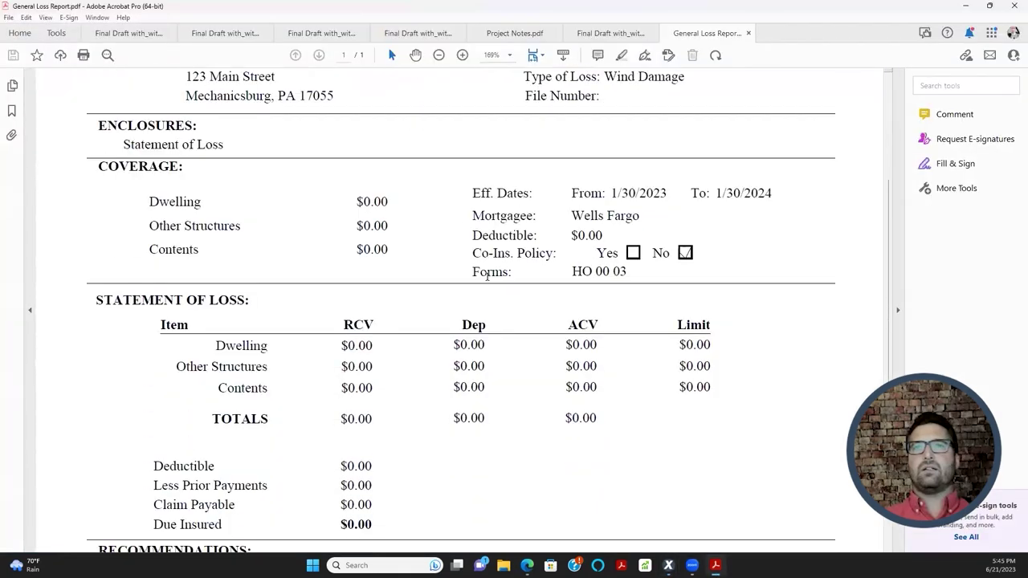
left_click_drag(473, 166, 777, 173)
left_click_drag(474, 166, 772, 170)
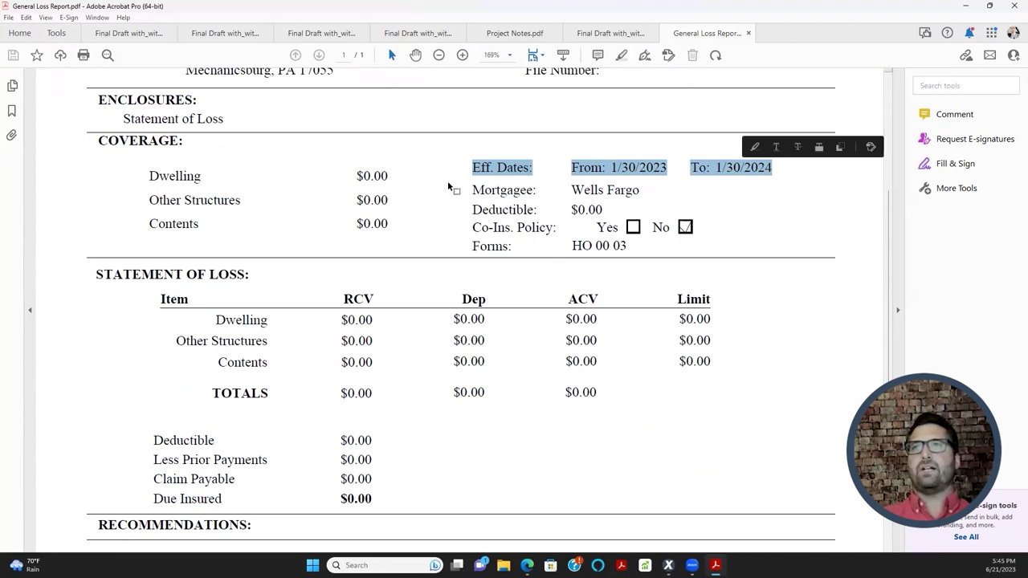
left_click(968, 6)
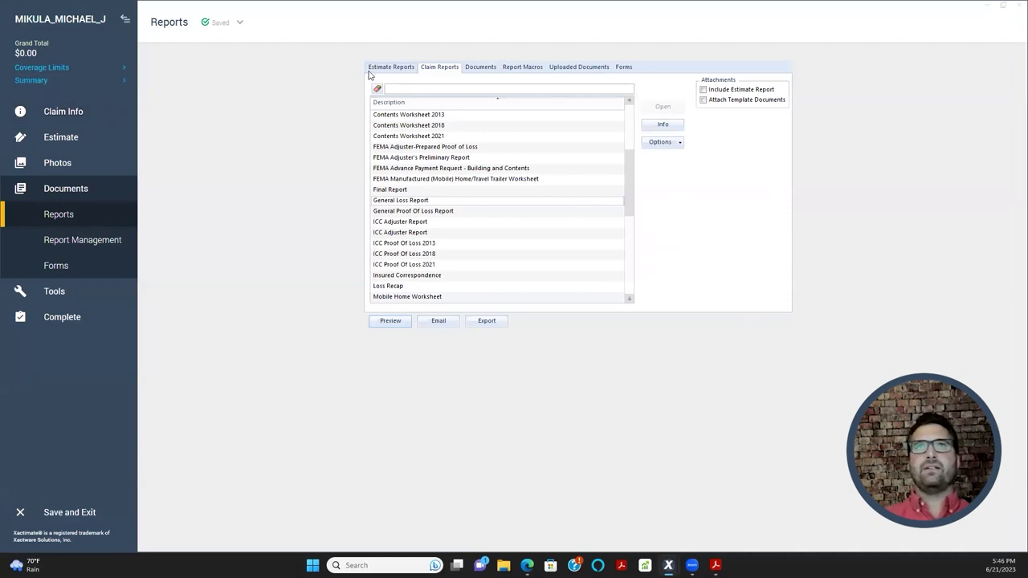
- Go to Claim Info's Coverages & Loss page and select the Apply Deductible Amount field
left_click(67, 116)
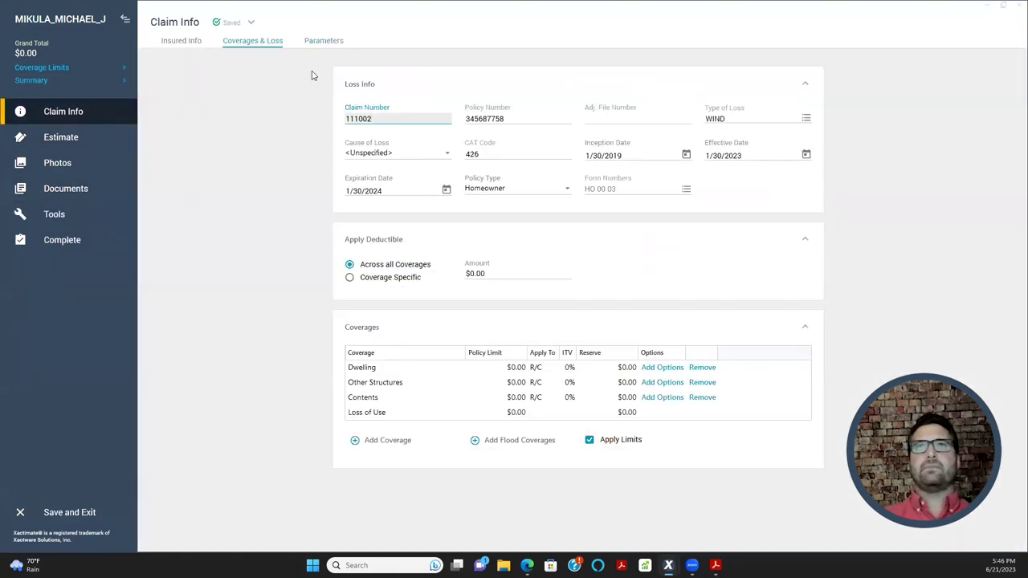
left_click(486, 277)
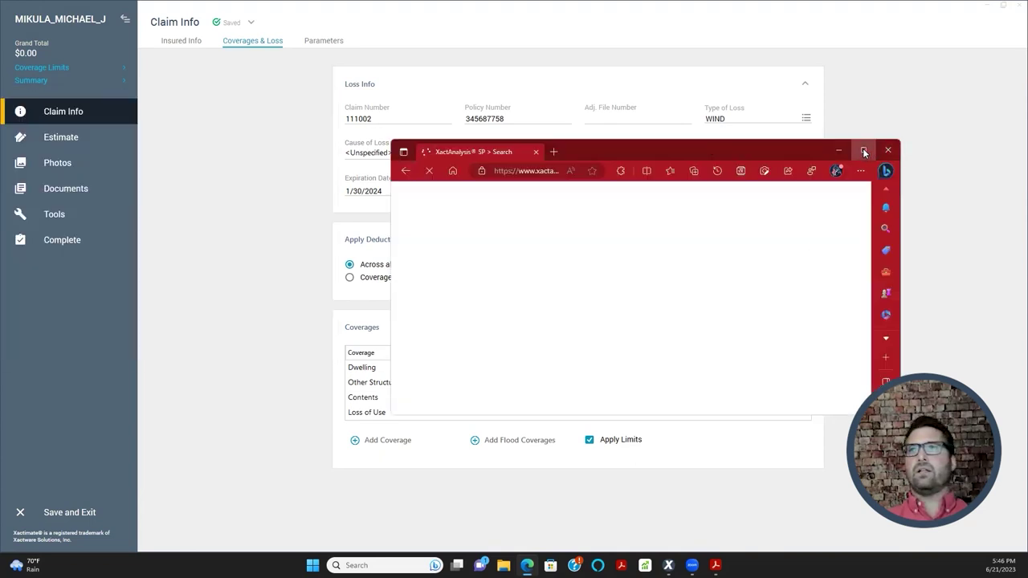
- Maximize the XactAnalysis window and open the last listed claim's assignment details
left_click(862, 151)
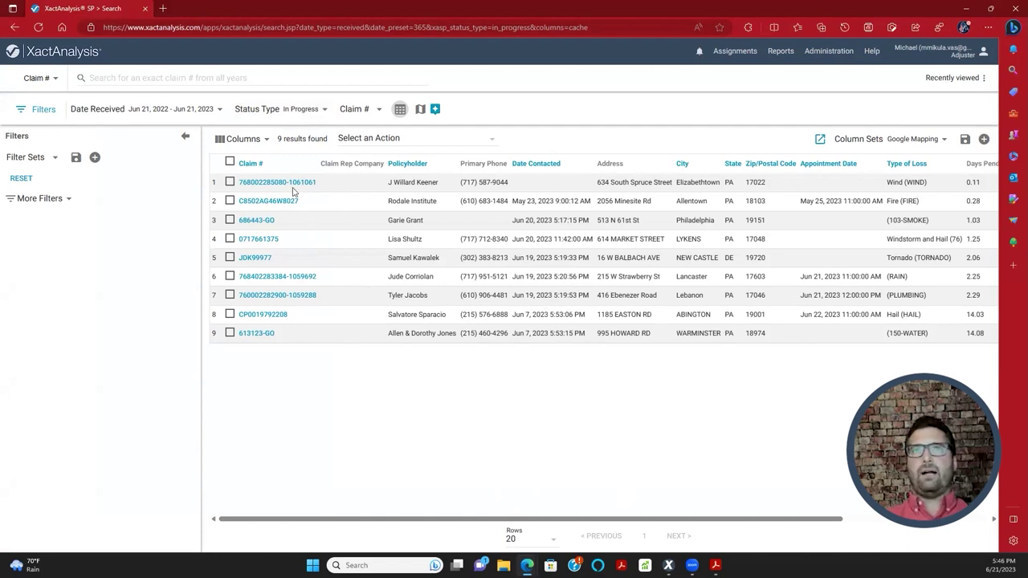
left_click(265, 340)
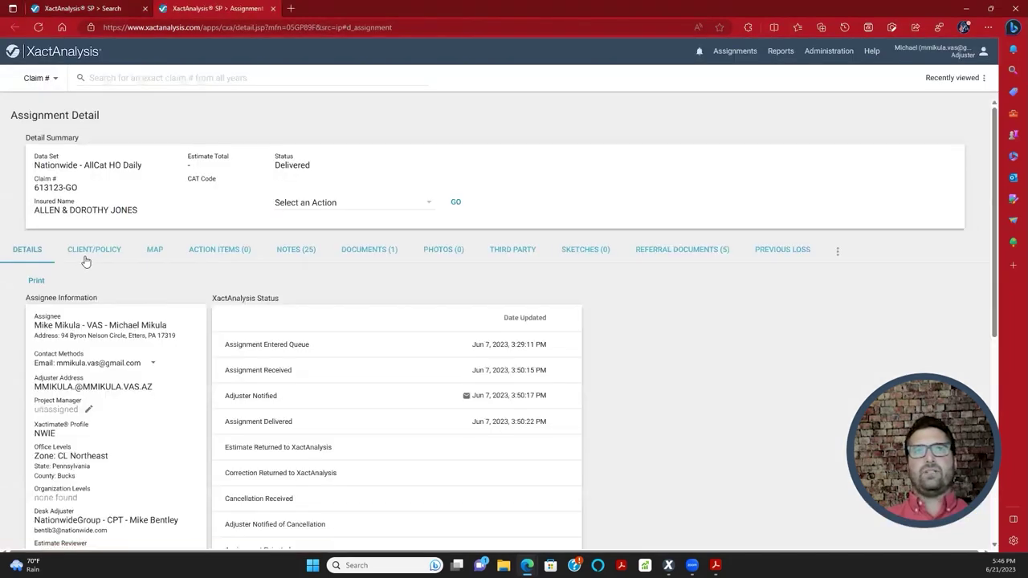
scroll(105, 282, "down", 1)
scroll(140, 288, "up", 1)
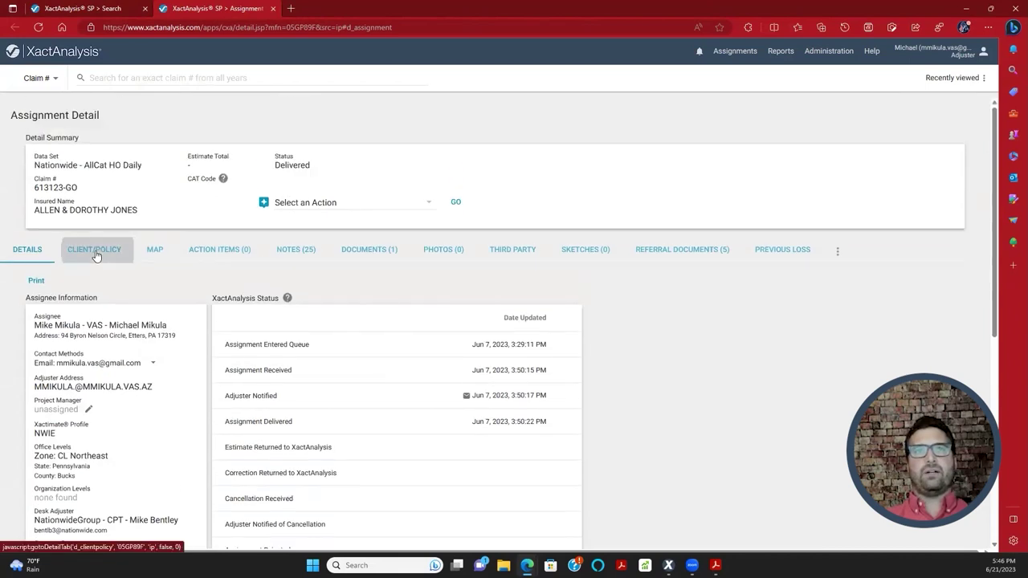
- Review the claim's client and policy details, then list assignments Returned to XactAnalysis
left_click(94, 251)
scroll(178, 206, "down", 3)
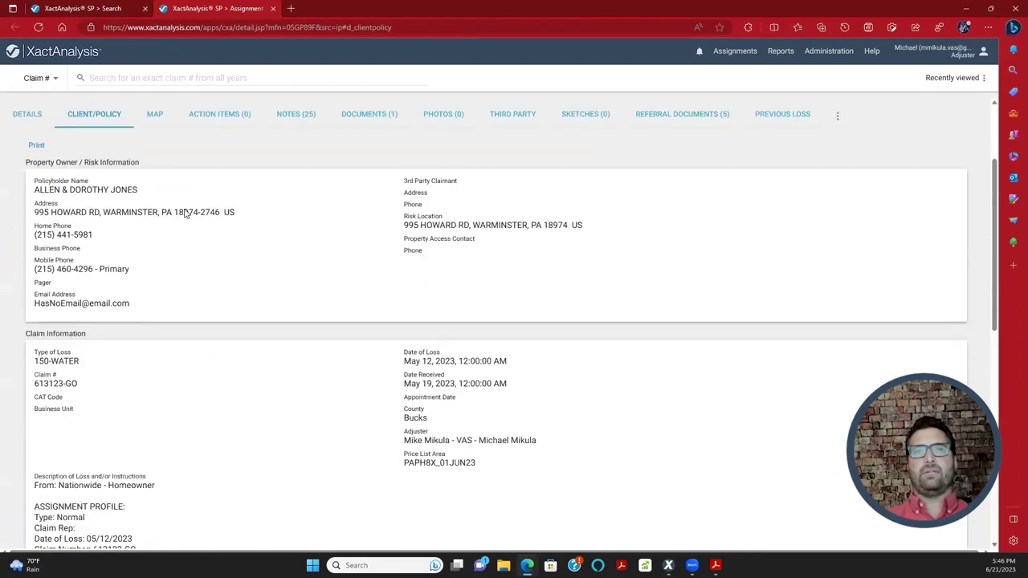
scroll(187, 224, "down", 3)
scroll(189, 224, "up", 2)
scroll(182, 233, "down", 1)
scroll(179, 244, "down", 1)
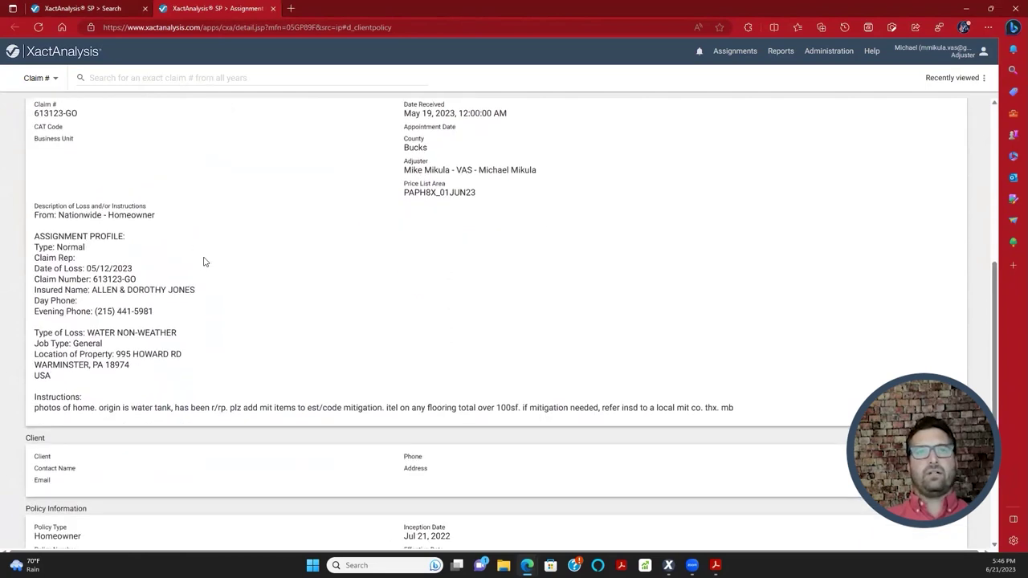
scroll(239, 282, "down", 2)
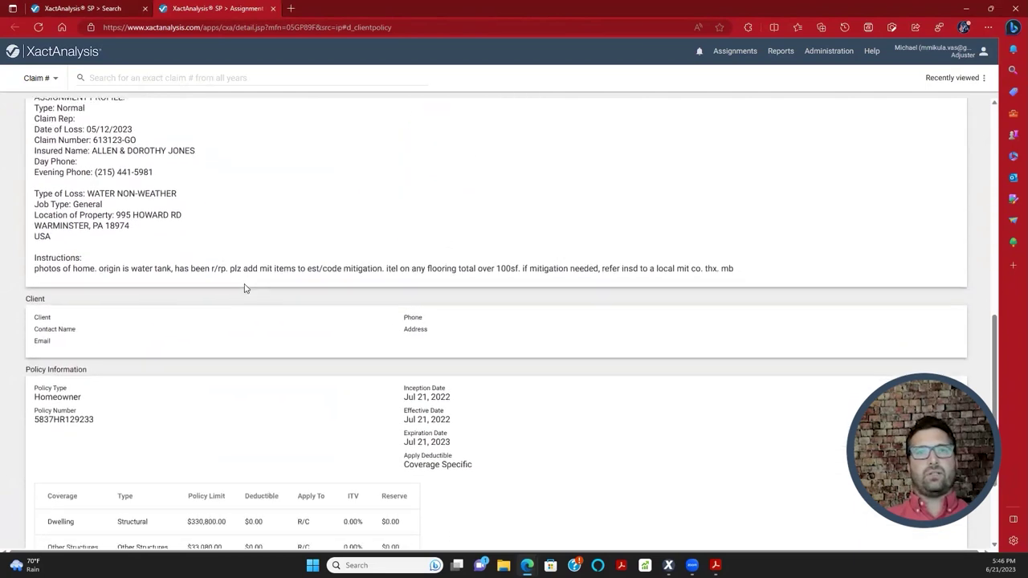
scroll(258, 289, "up", 1)
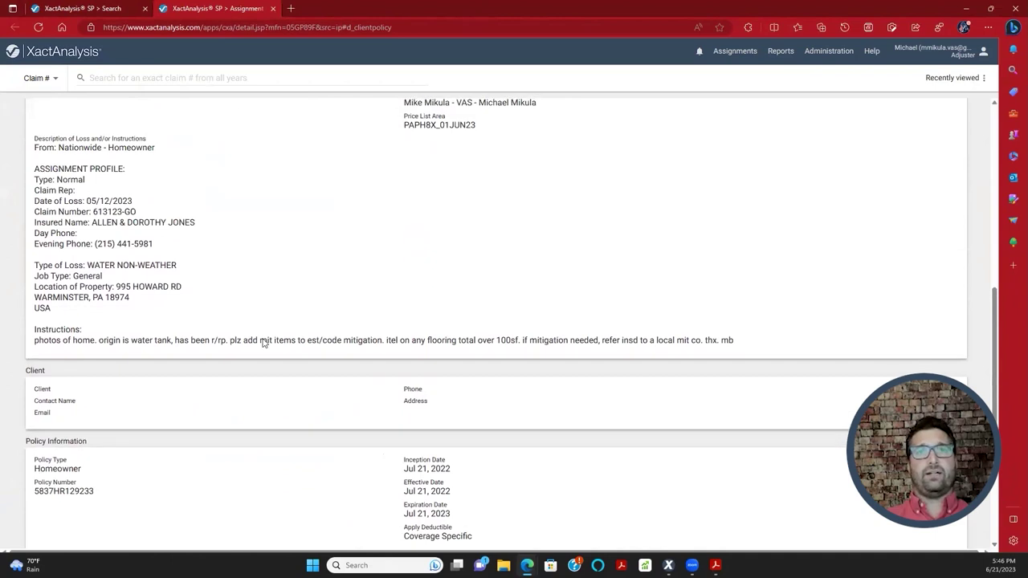
scroll(264, 343, "up", 5)
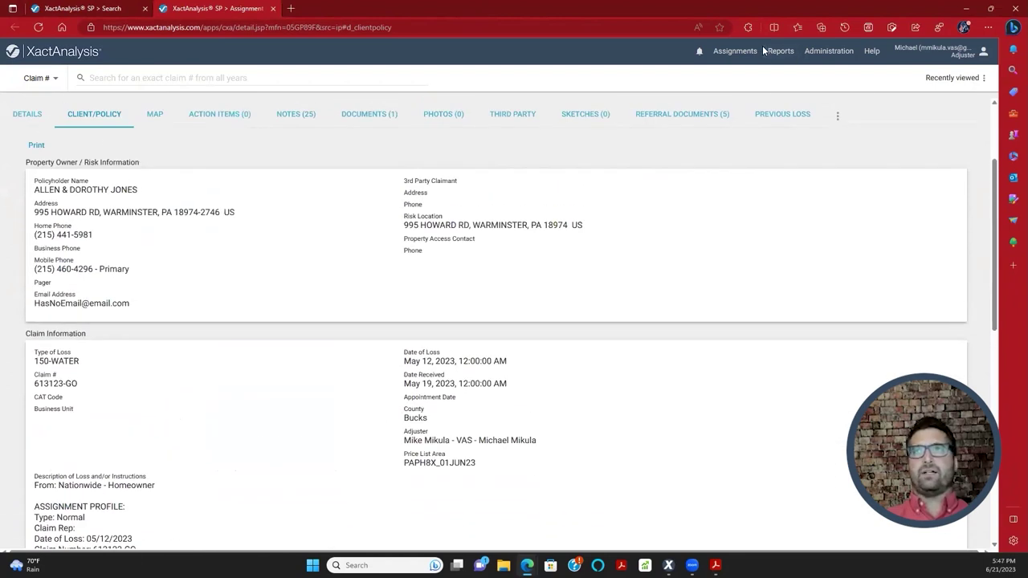
mouse_move(735, 51)
left_click(731, 101)
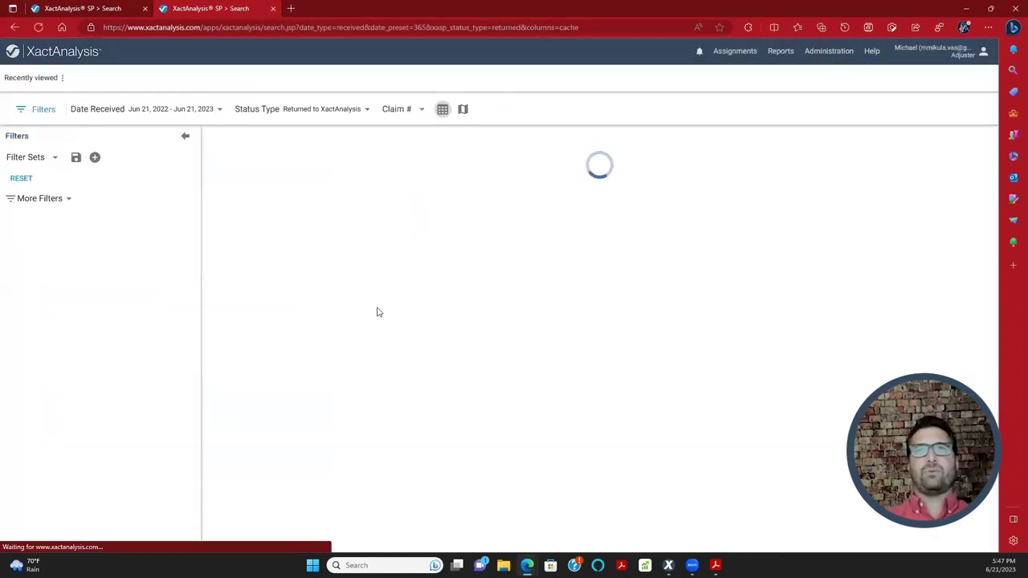
- Collapse the filters, open the third claim and view its client/policy Instructions paragraph
left_click(185, 136)
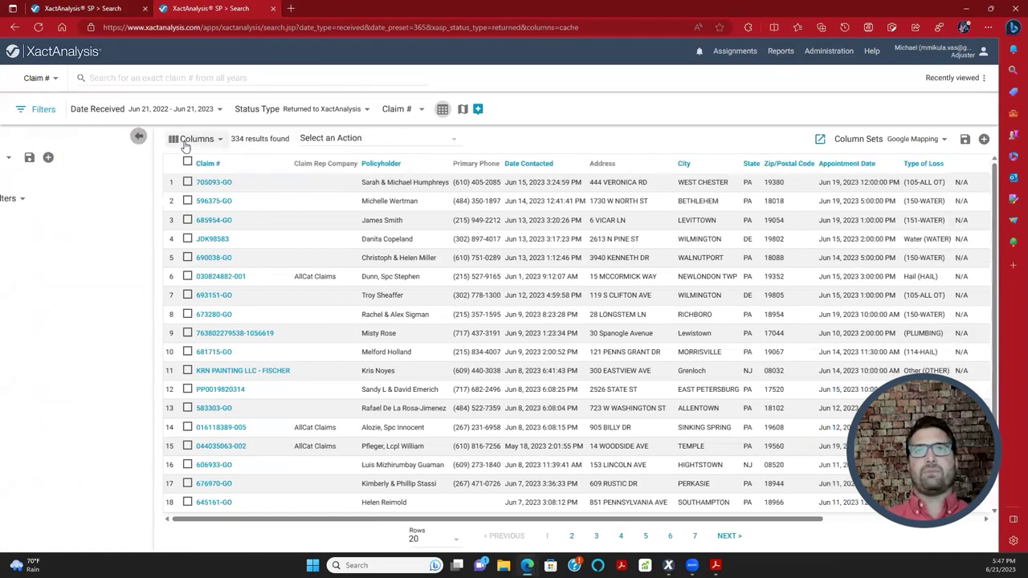
left_click(51, 224)
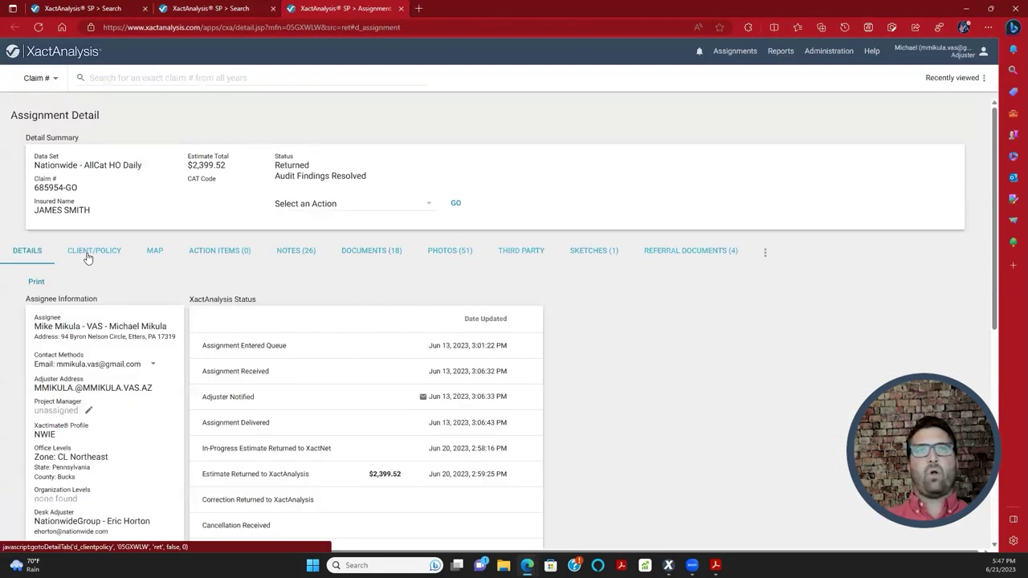
left_click(89, 255)
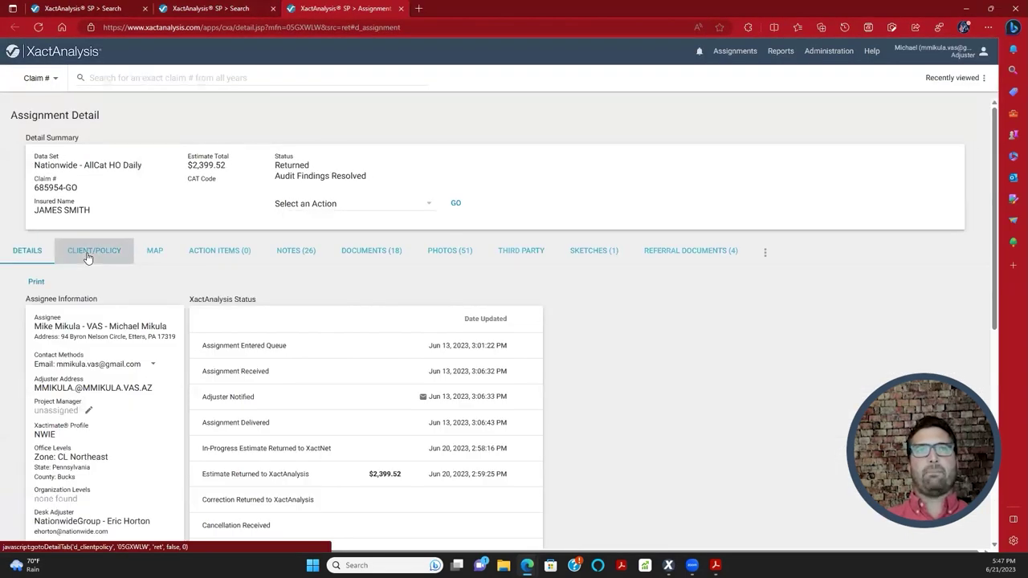
scroll(282, 276, "down", 5)
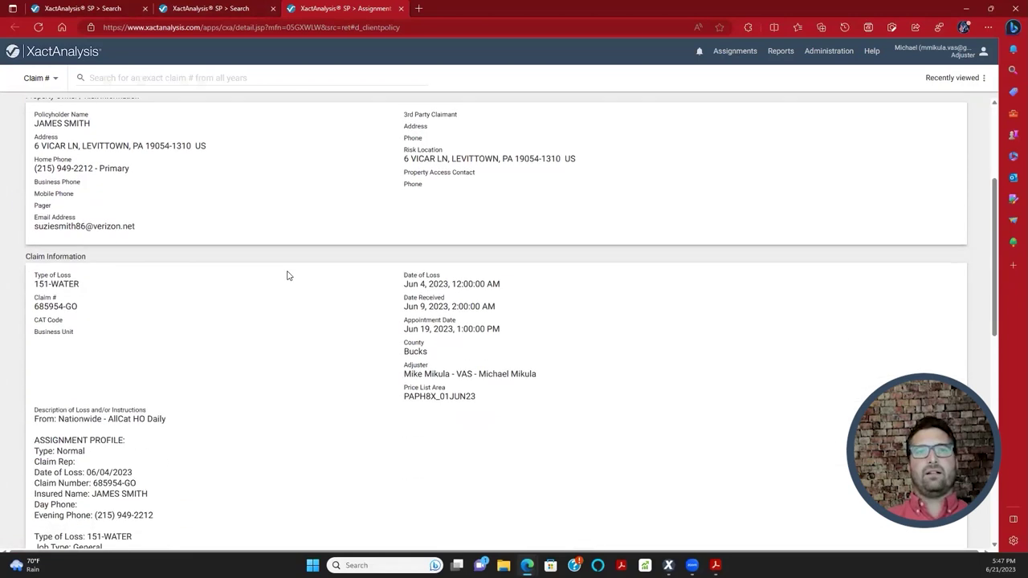
left_click_drag(33, 346, 949, 375)
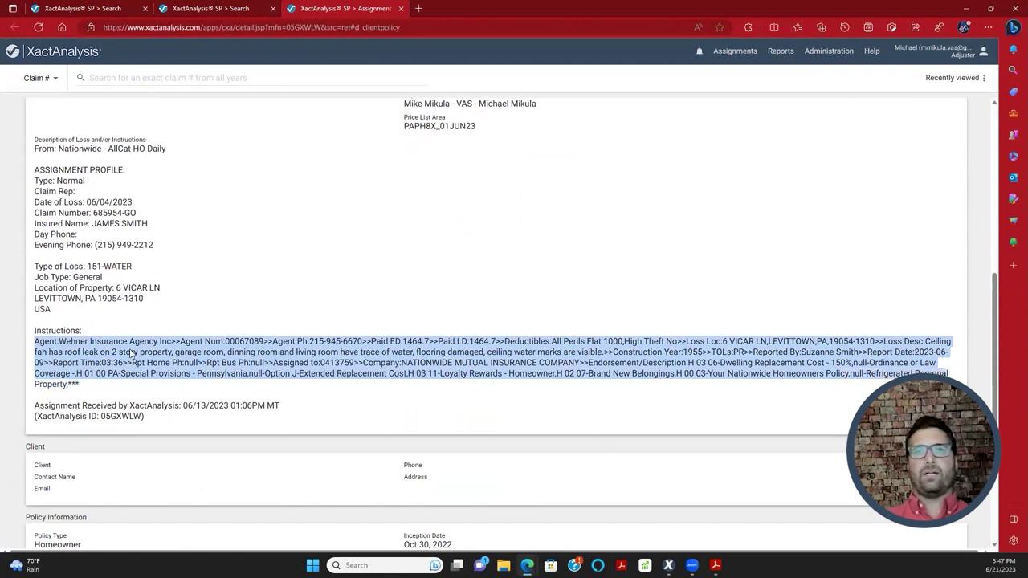
left_click(572, 199)
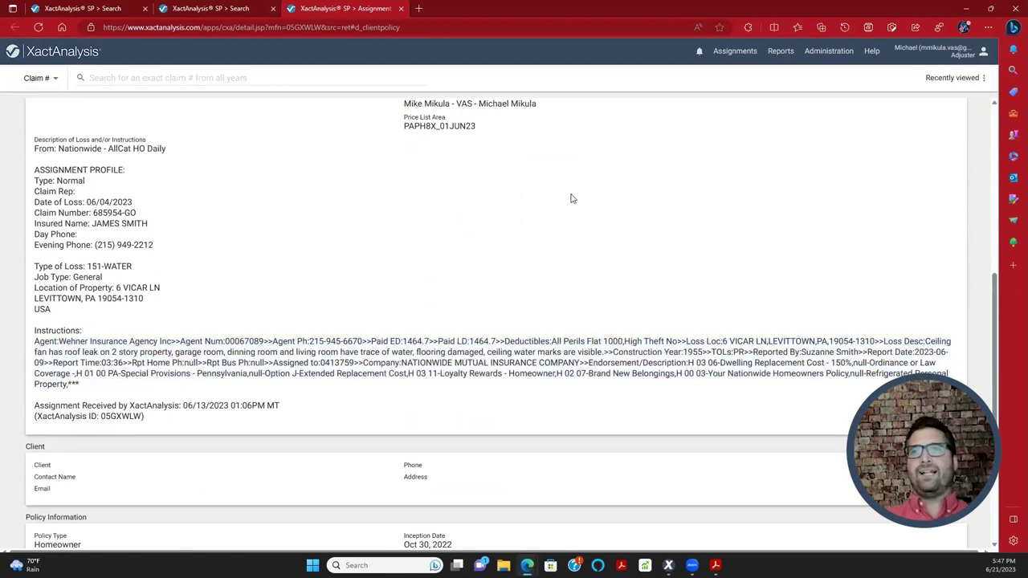
- Search the page for 'deductible' to find All Perils Flat 1000, then return to Xactimate
key("ctrl+f")
type("deductible")
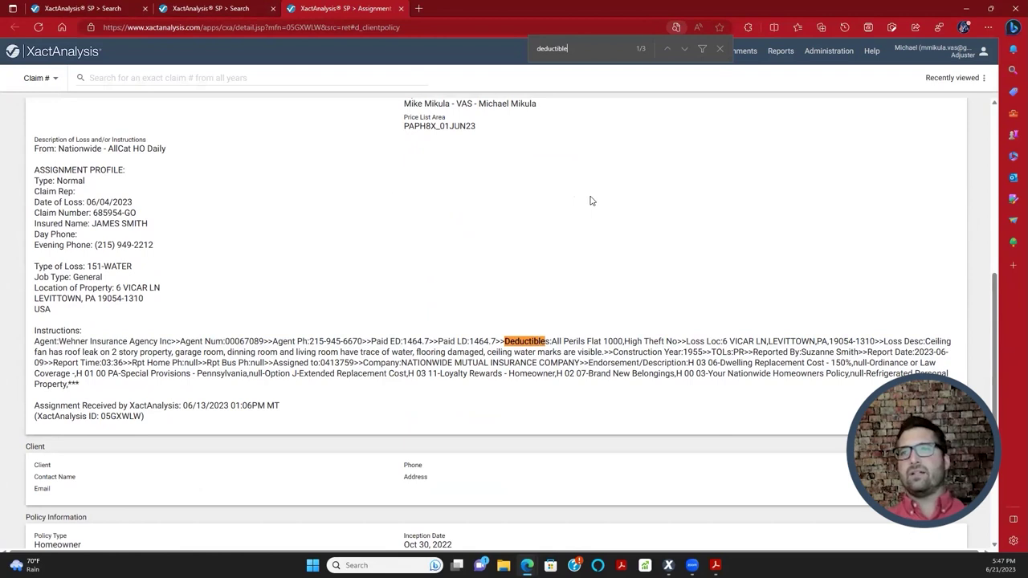
left_click_drag(565, 342, 623, 343)
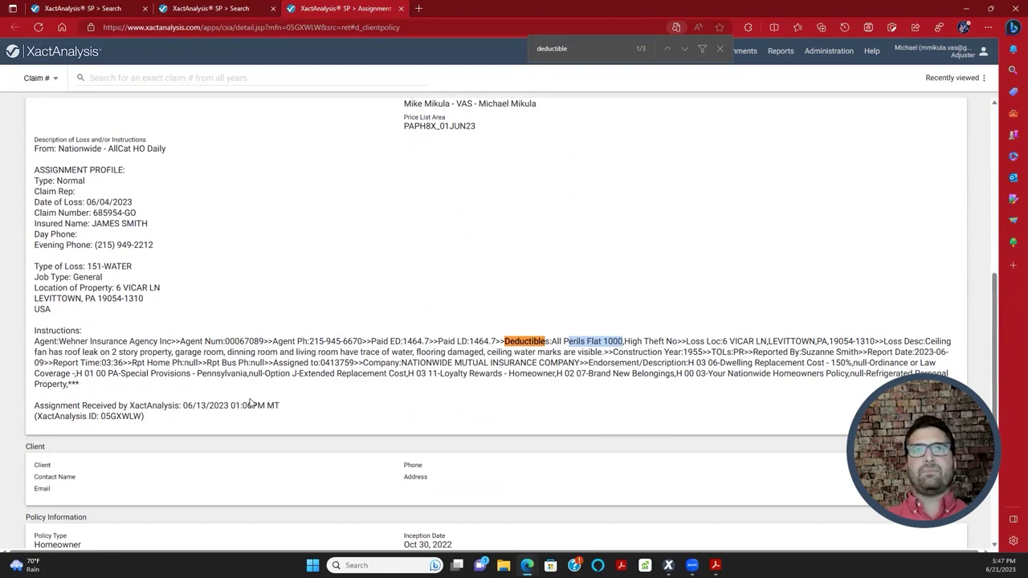
scroll(289, 409, "up", 1)
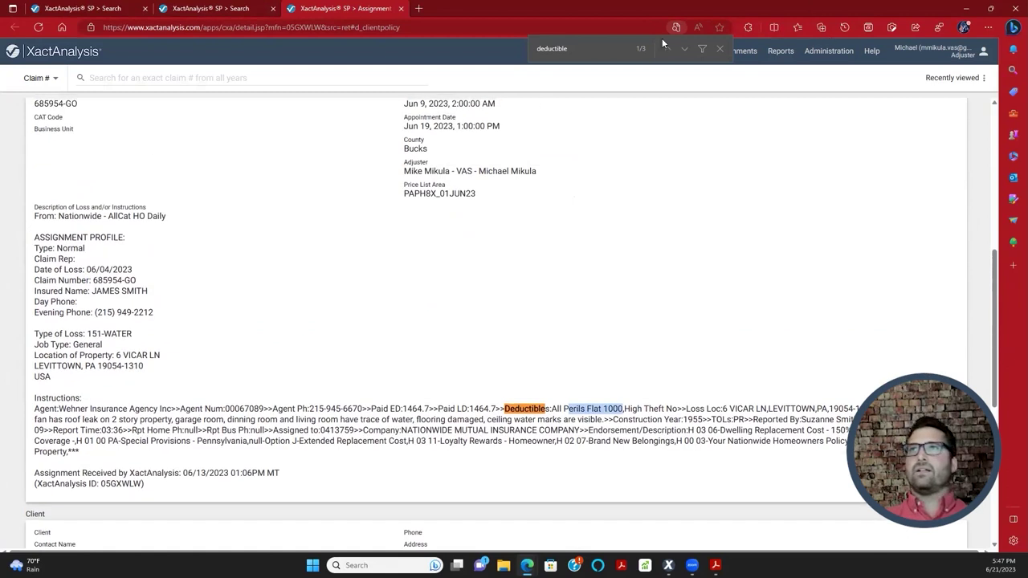
scroll(446, 319, "up", 1)
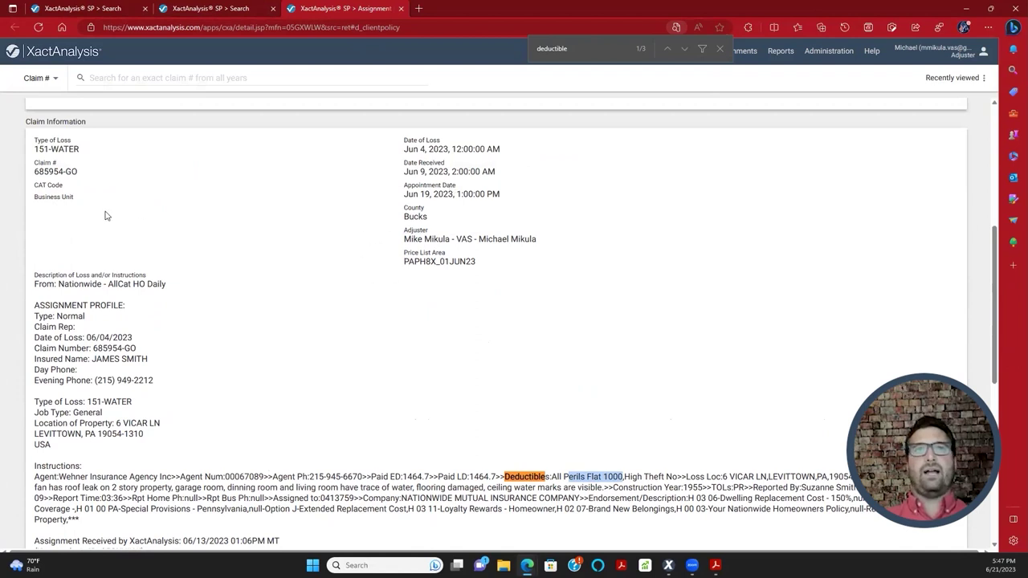
scroll(181, 303, "up", 4)
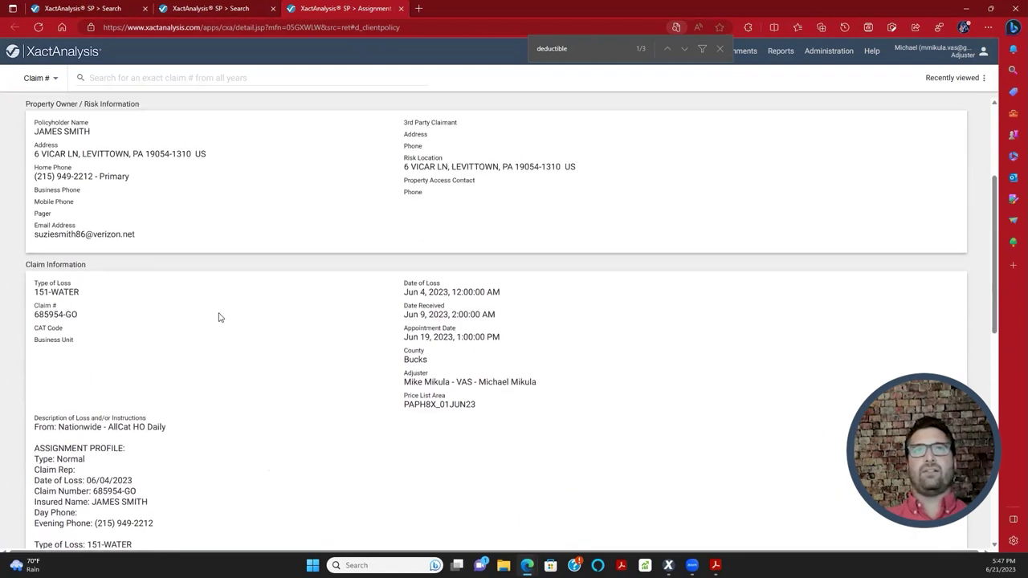
scroll(376, 294, "down", 6)
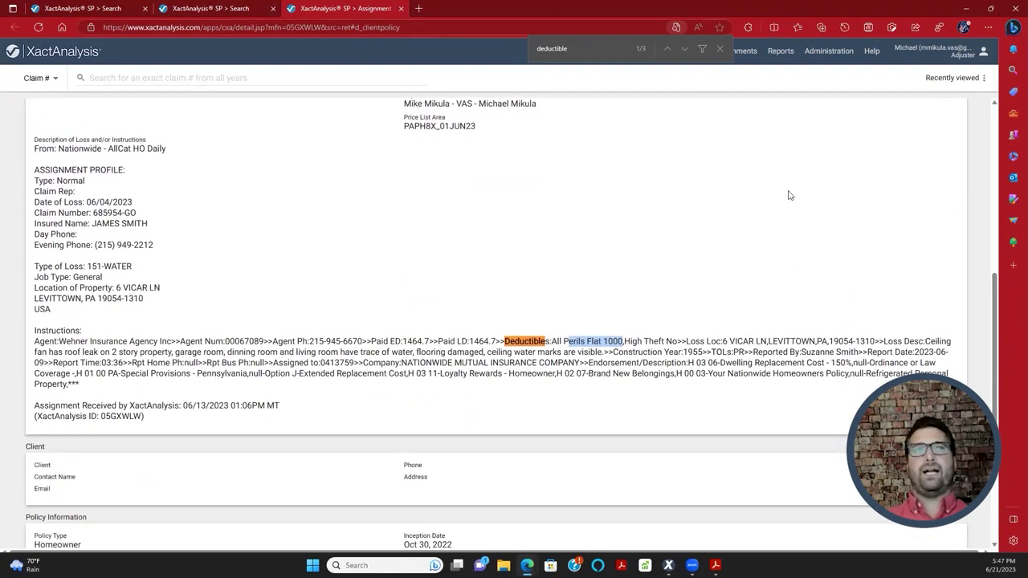
key("alt+Tab")
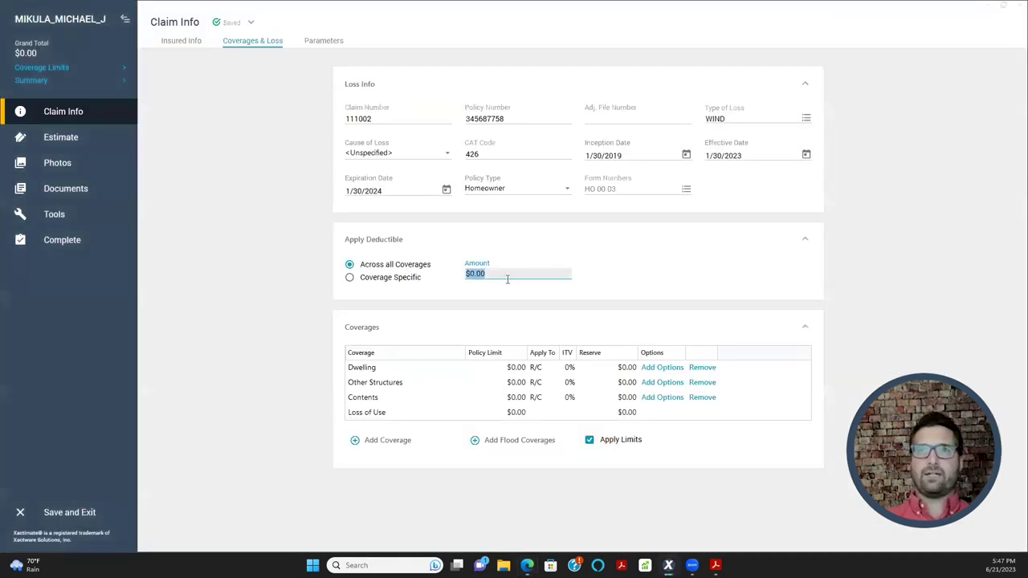
type("1,000")
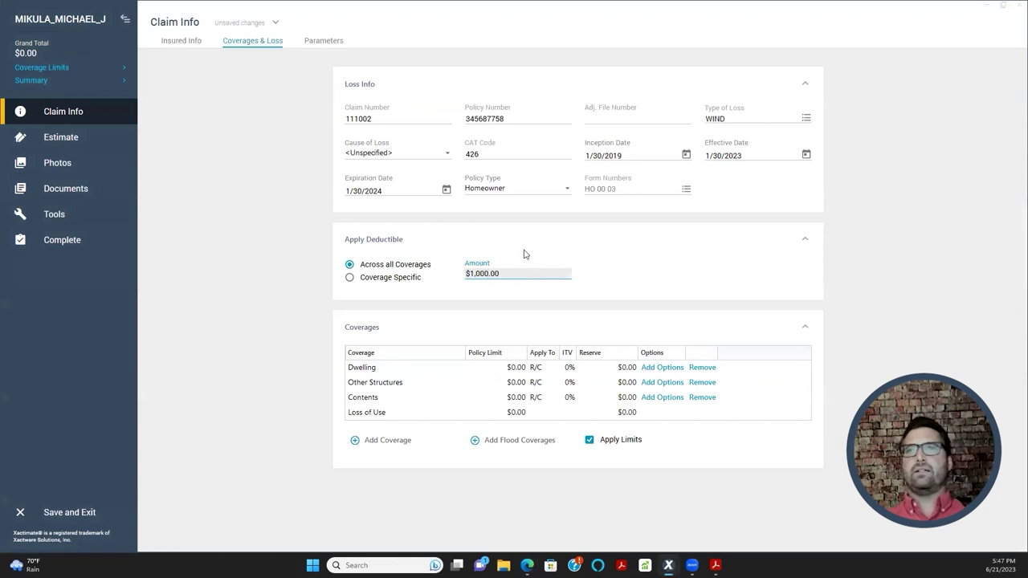
left_click(524, 264)
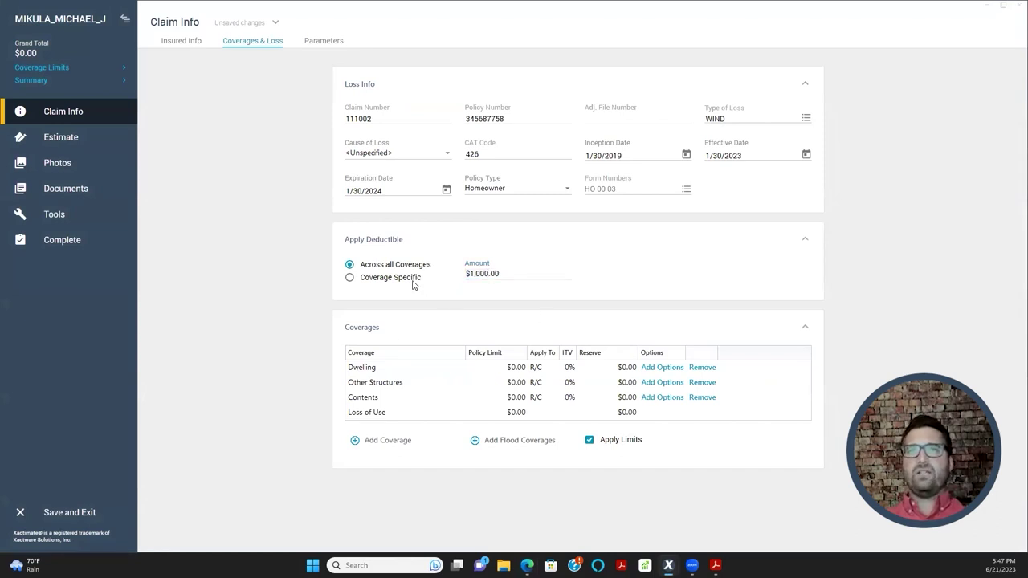
left_click(376, 281)
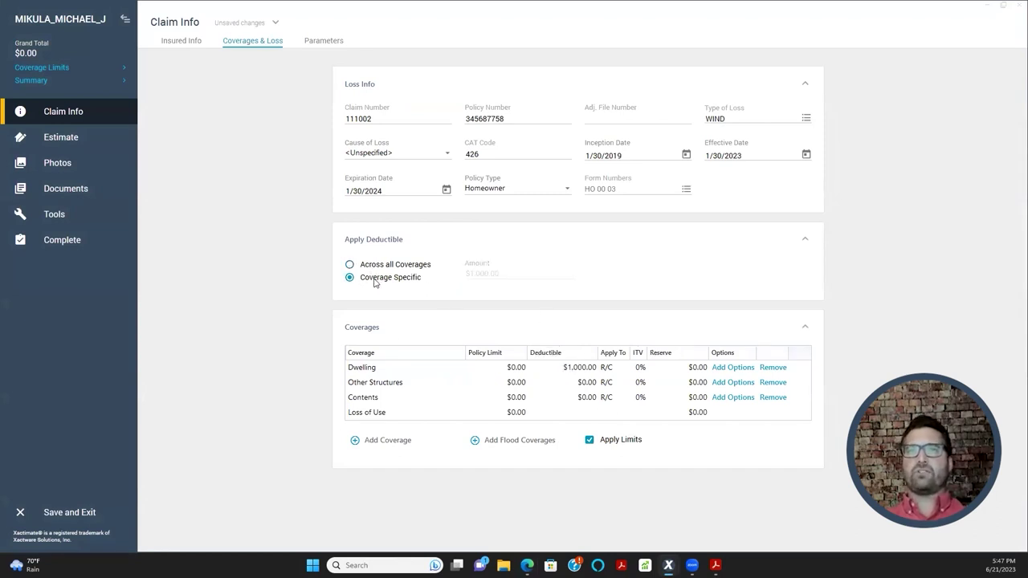
left_click(382, 266)
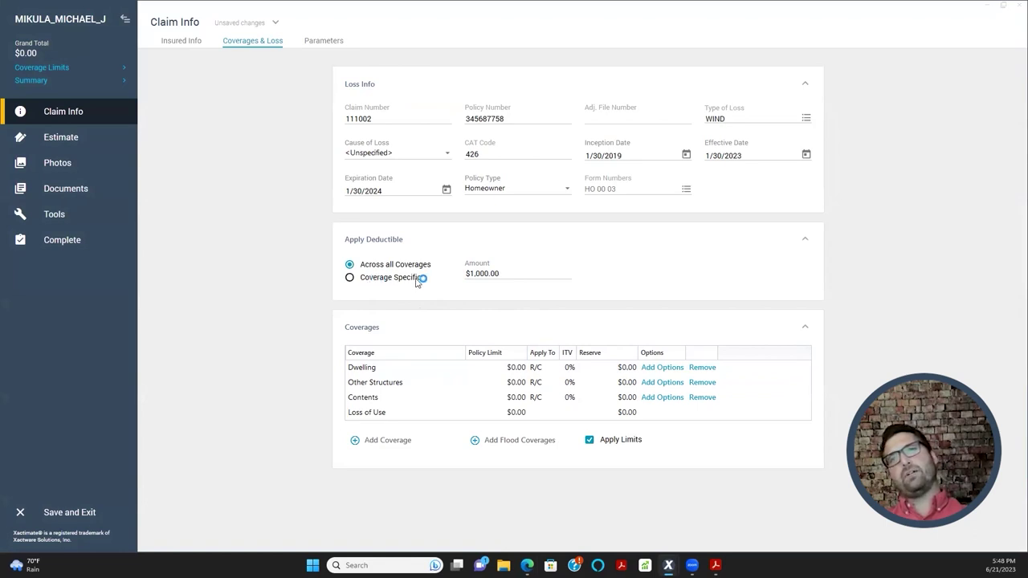
left_click(403, 278)
left_click(391, 267)
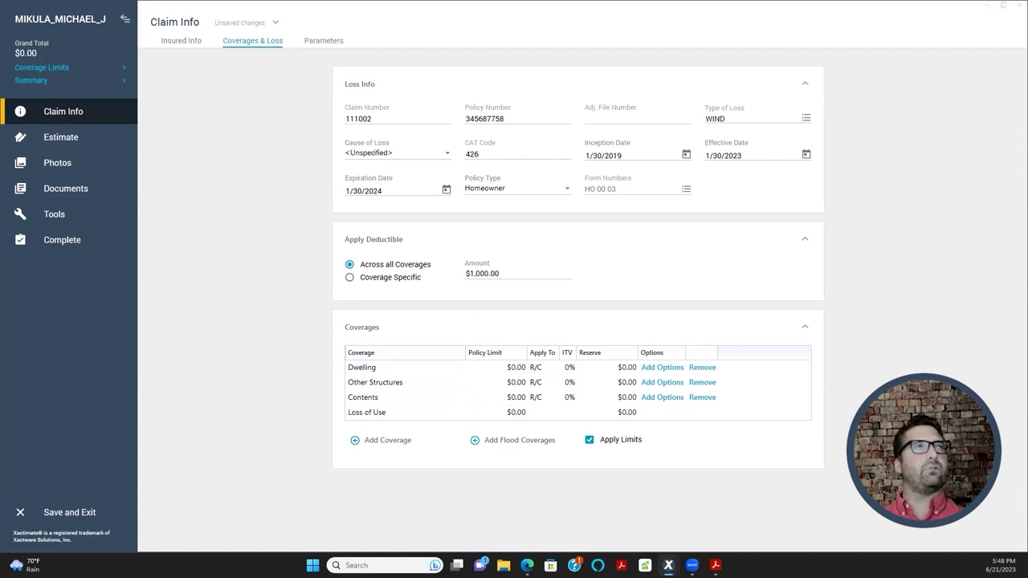
key("alt+Tab")
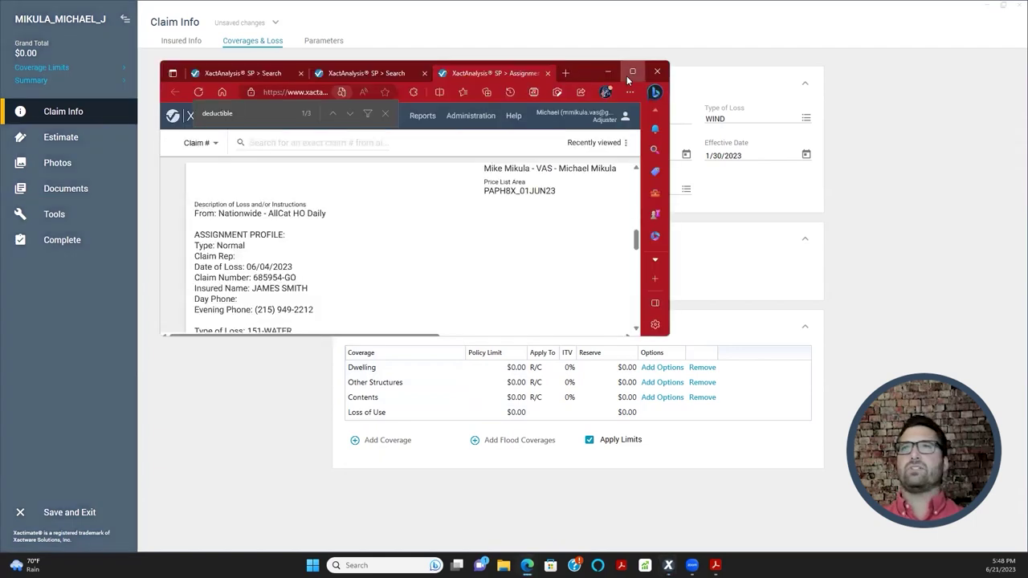
scroll(253, 291, "down", 5)
scroll(253, 290, "down", 2)
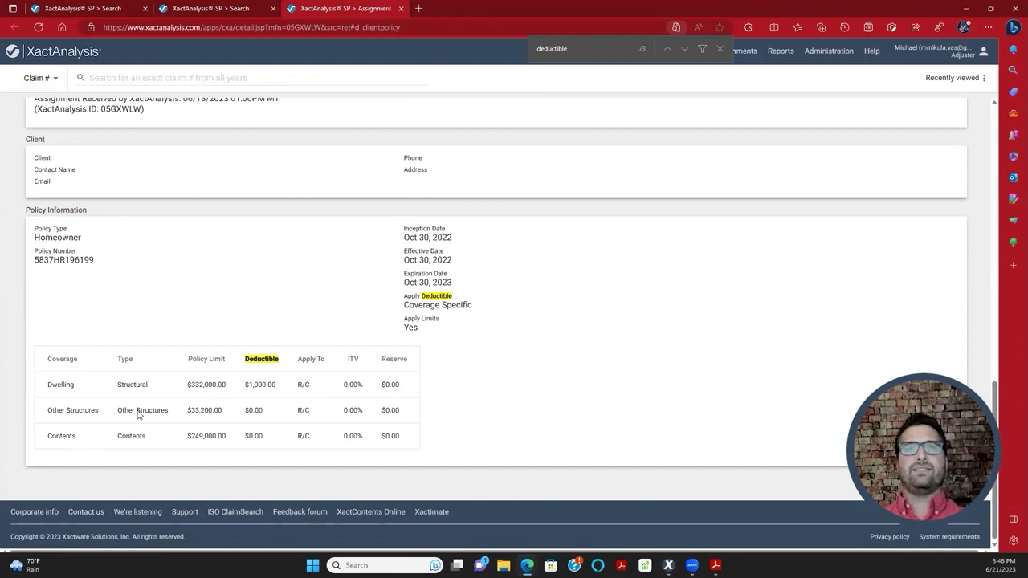
scroll(133, 417, "up", 10)
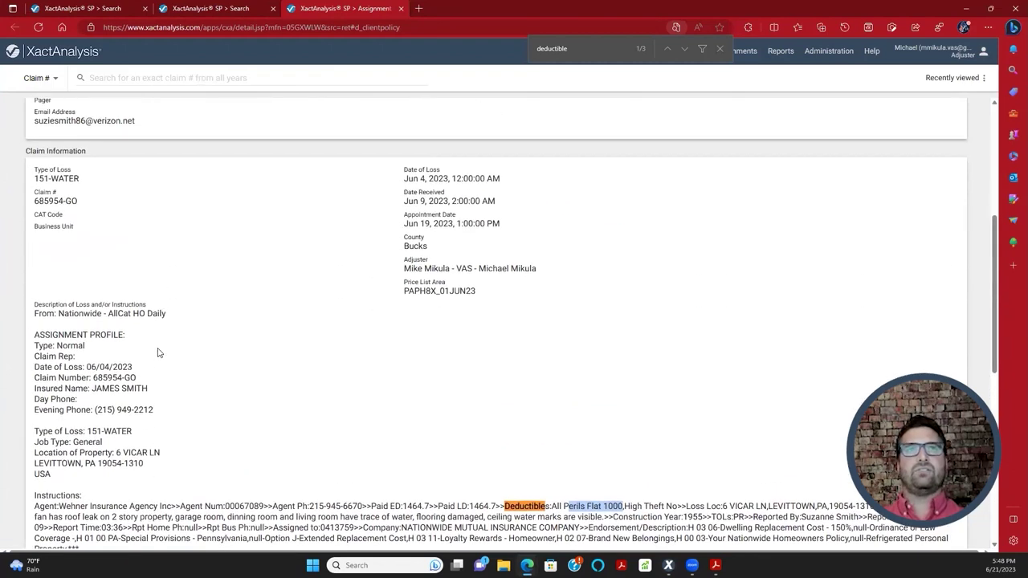
scroll(81, 339, "up", 2)
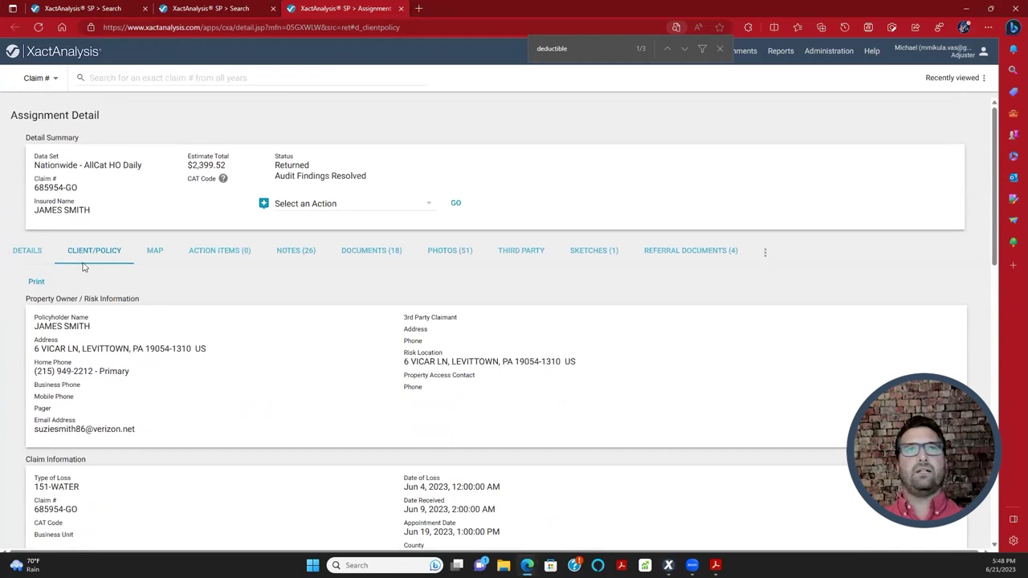
scroll(335, 324, "down", 1)
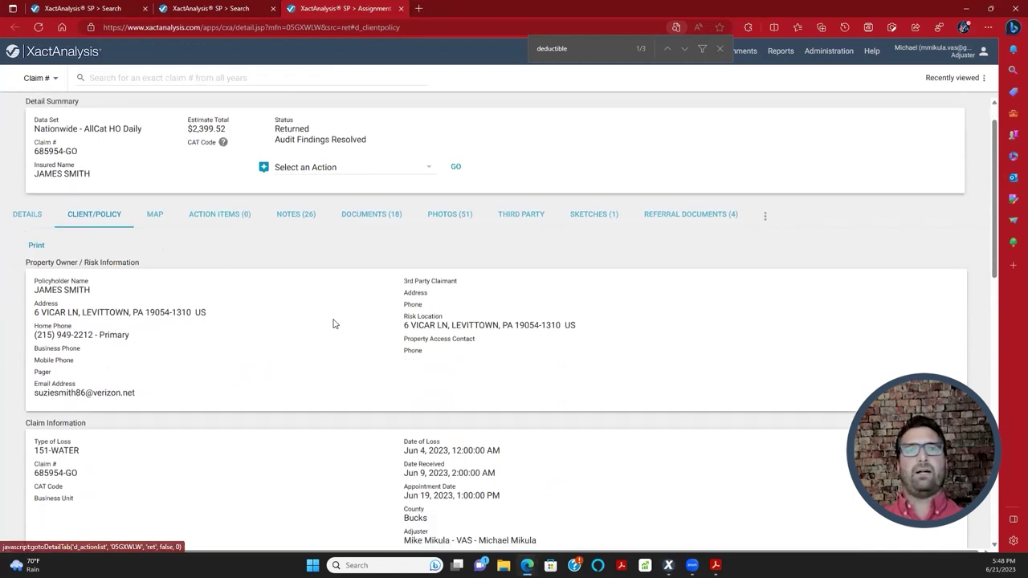
scroll(334, 323, "down", 12)
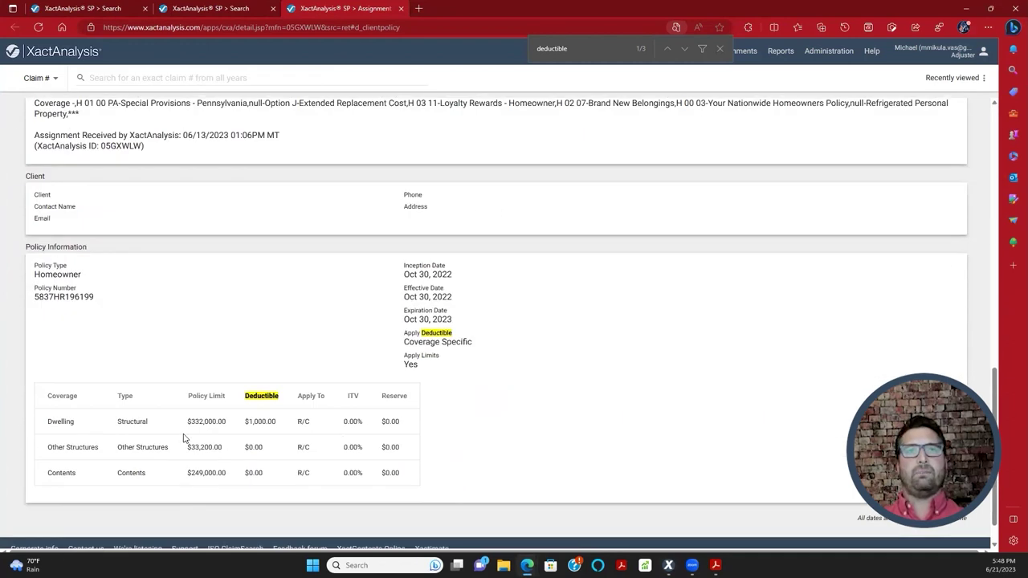
left_click_drag(57, 423, 434, 474)
left_click(586, 452)
scroll(395, 351, "down", 1)
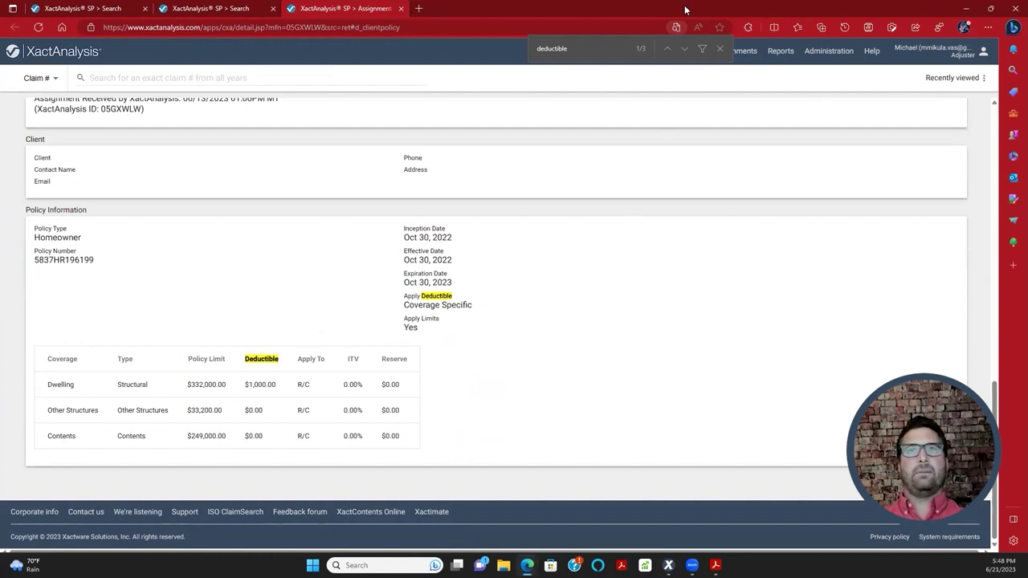
key("alt+Tab")
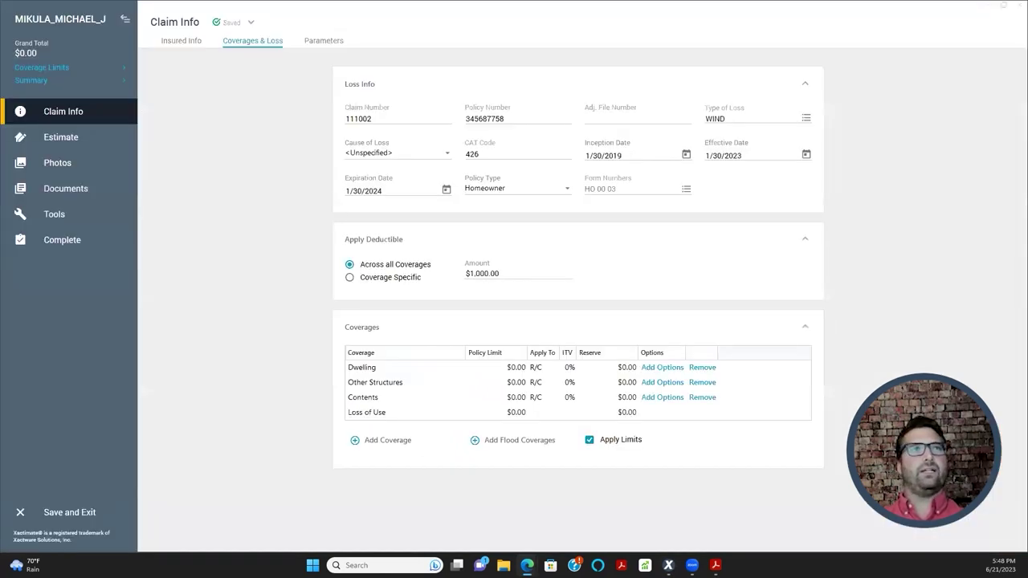
- Enter the Dwelling policy limit of $332,000
left_click(498, 373)
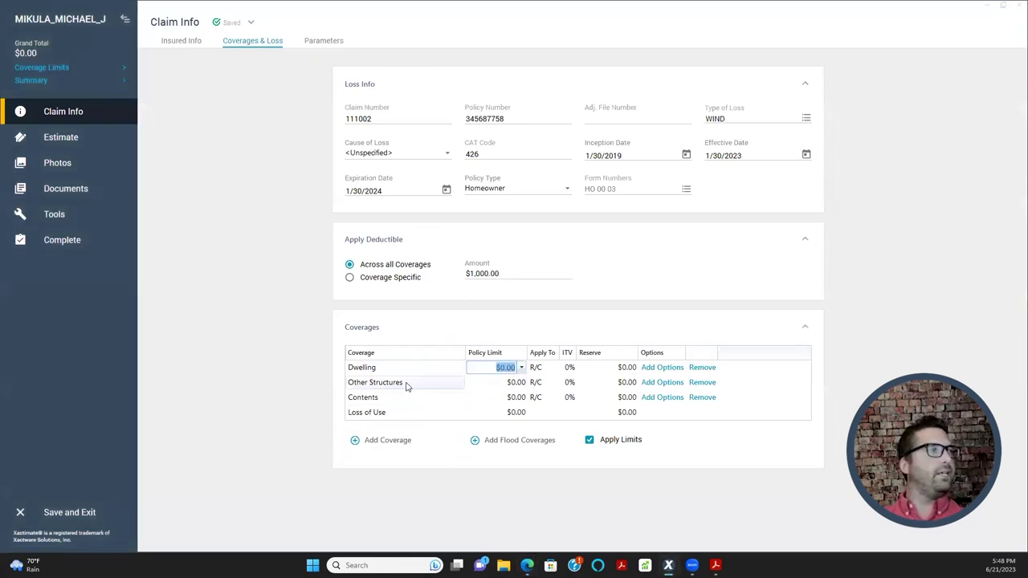
type("332,00")
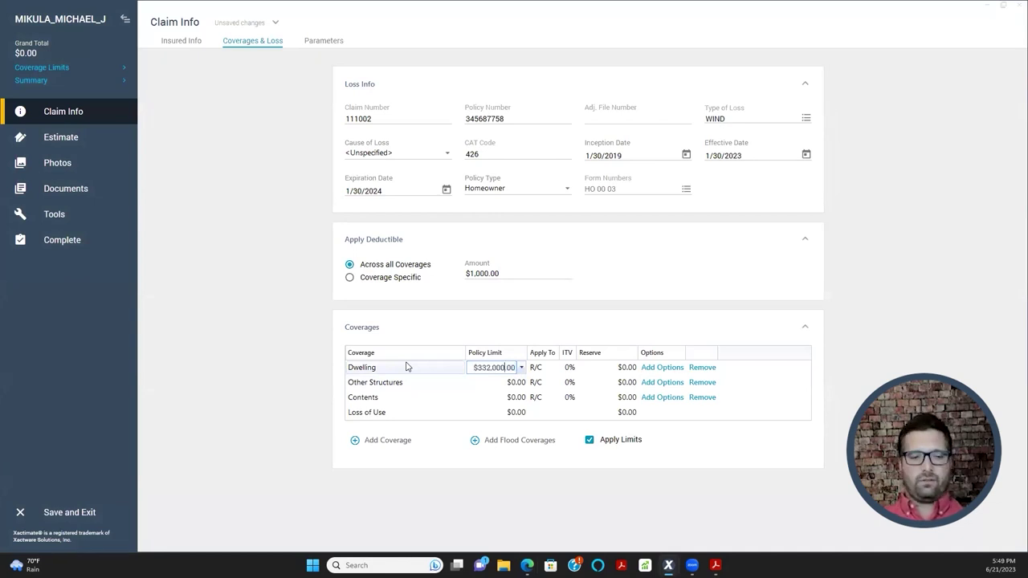
key("Tab")
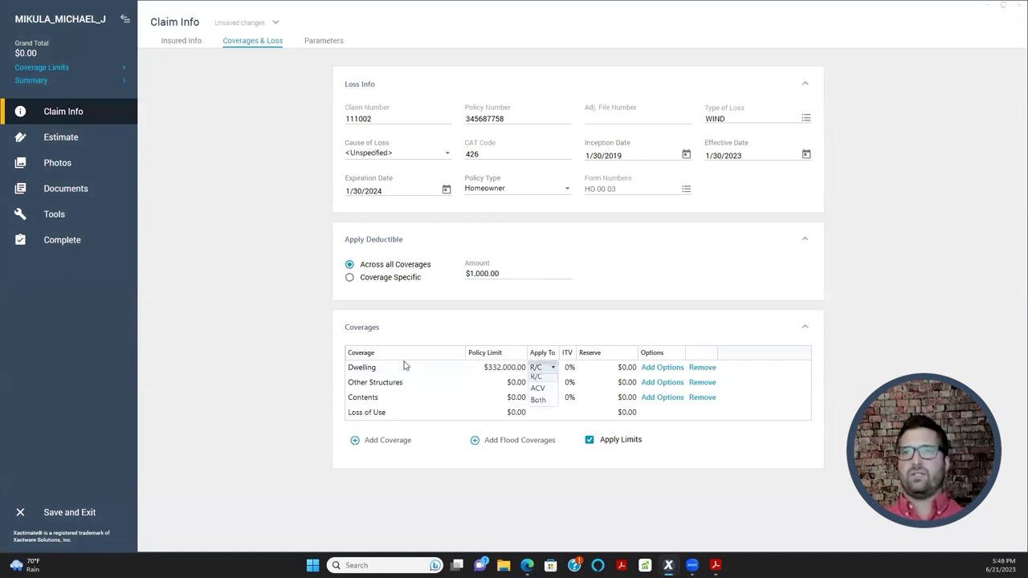
- Enter policy limits of $33,200 for Other Structures and $249,000 for Contents
left_click(503, 388)
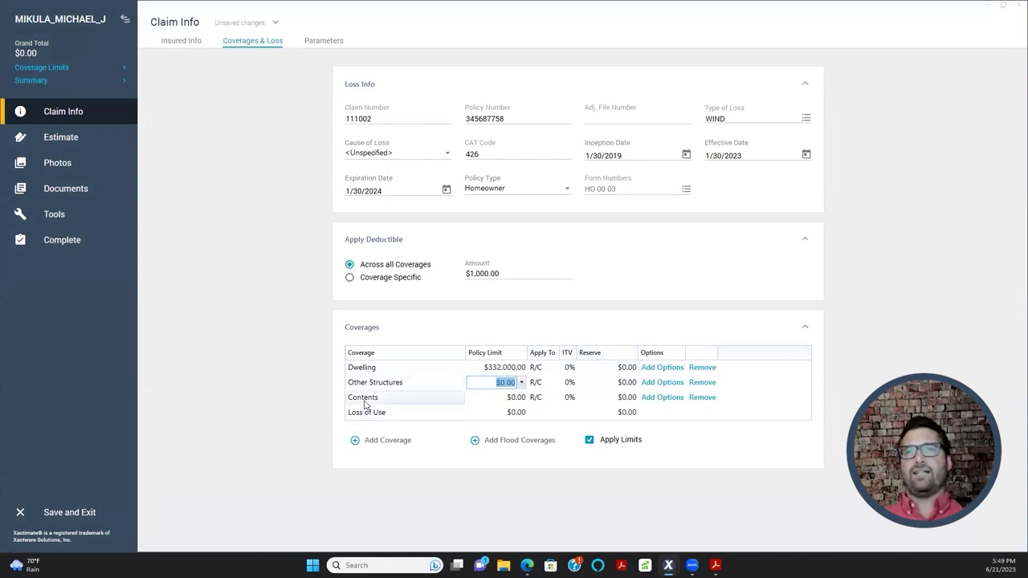
left_click(506, 398)
left_click(499, 382)
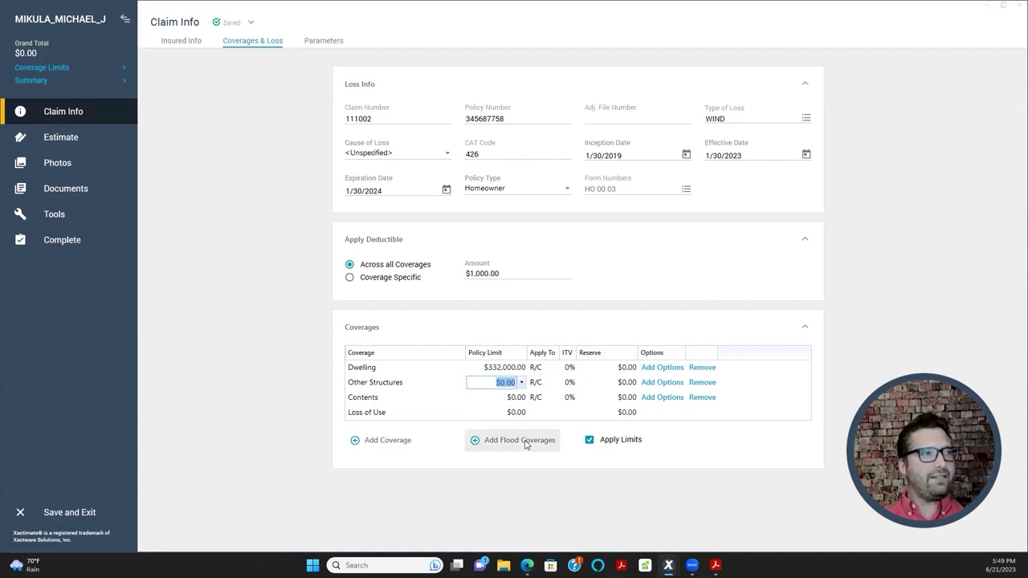
type("33,200")
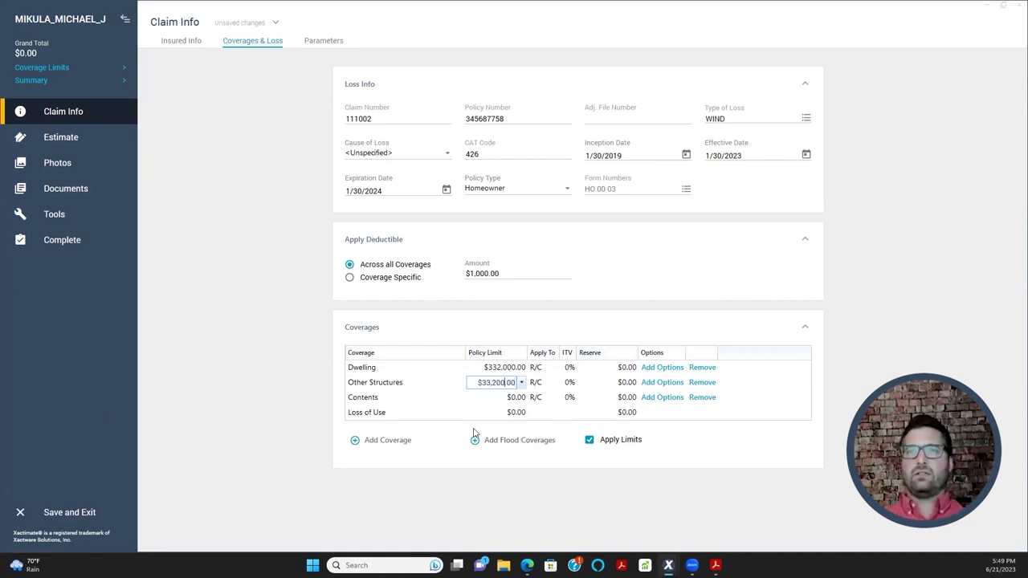
left_click(509, 397)
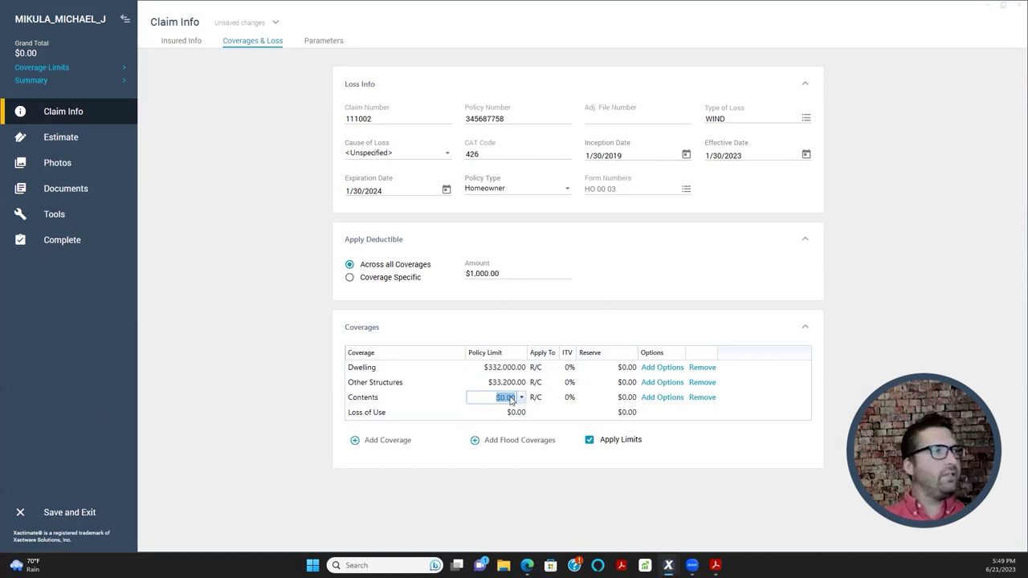
type("249,000")
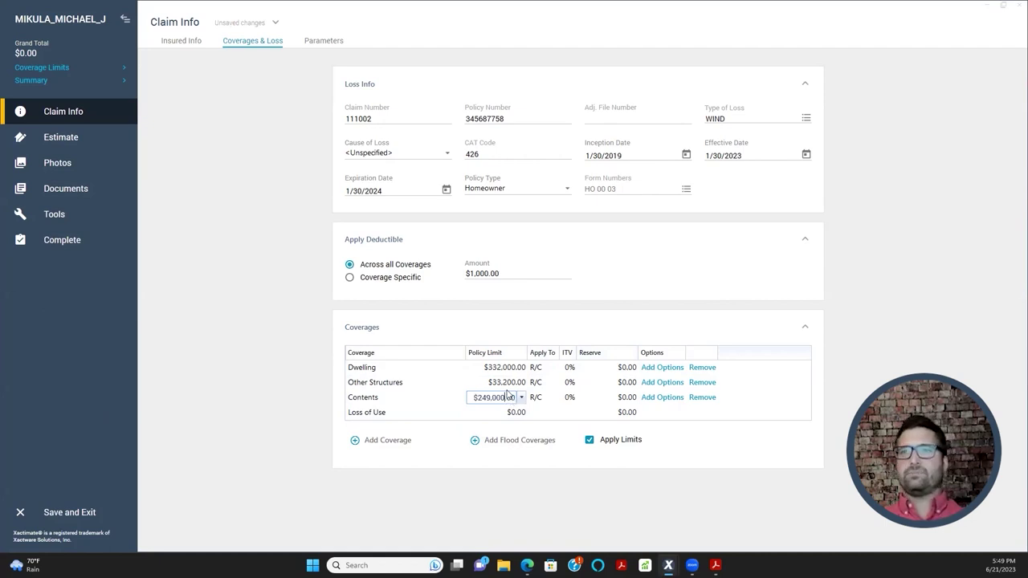
left_click(267, 431)
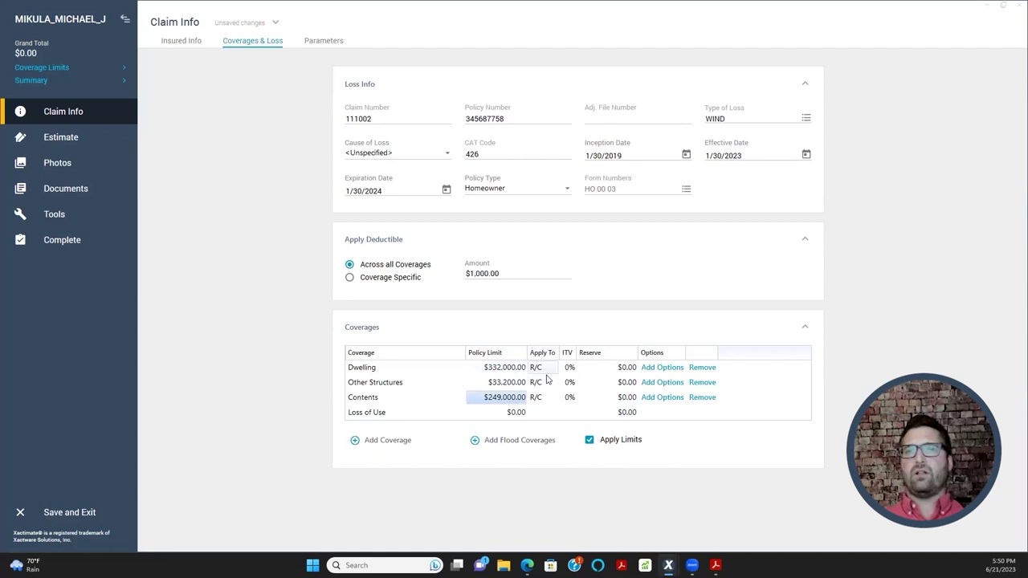
- Open the Dwelling row's coverage options and pick Code Upgrade as the Additional Coverage
left_click(658, 371)
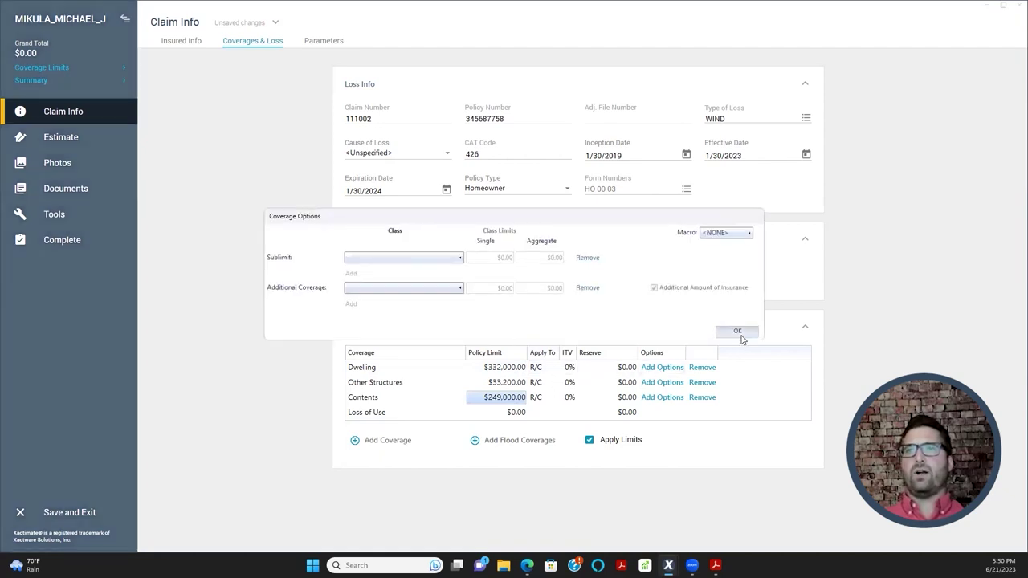
left_click(741, 332)
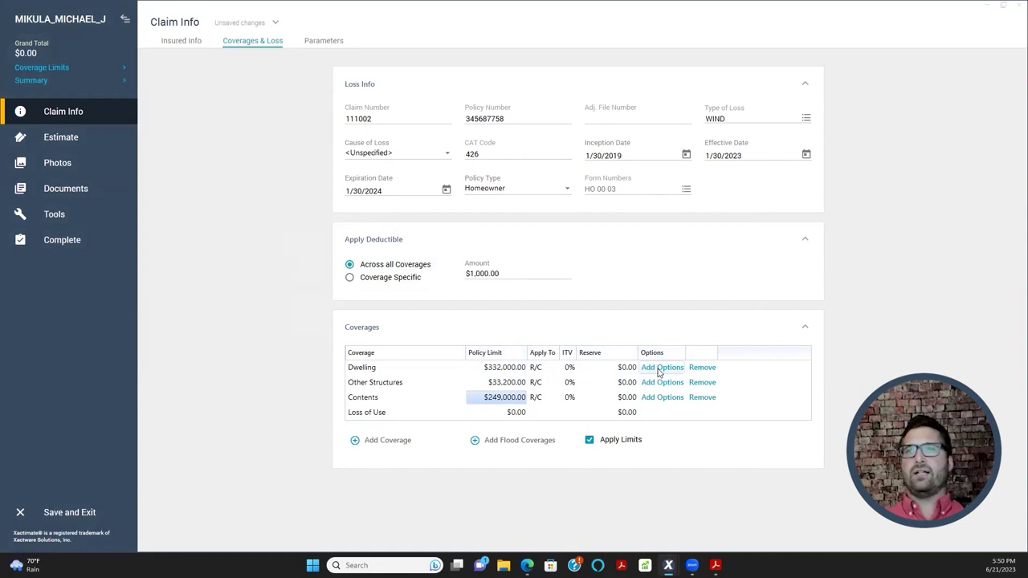
left_click(659, 369)
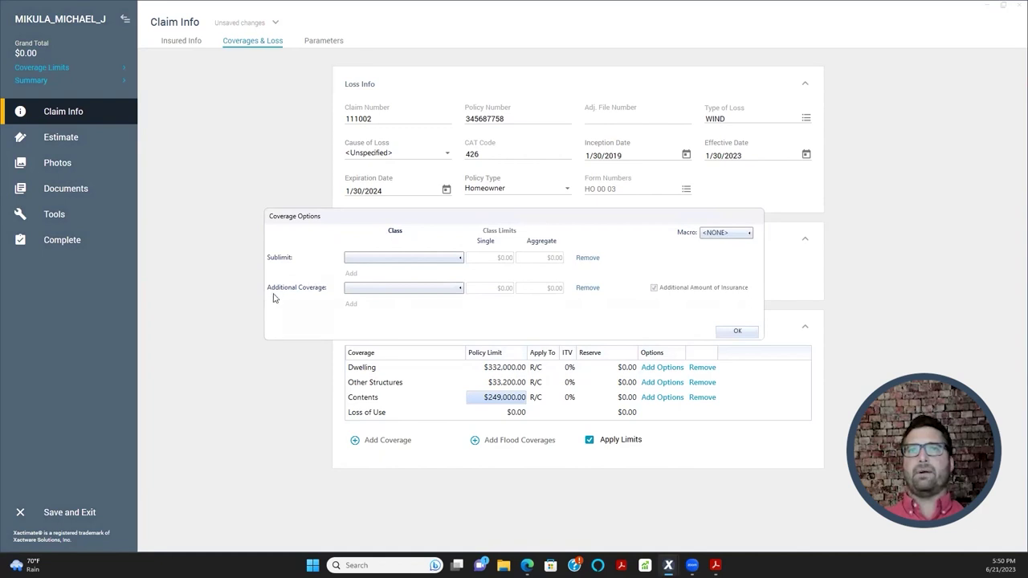
left_click(437, 289)
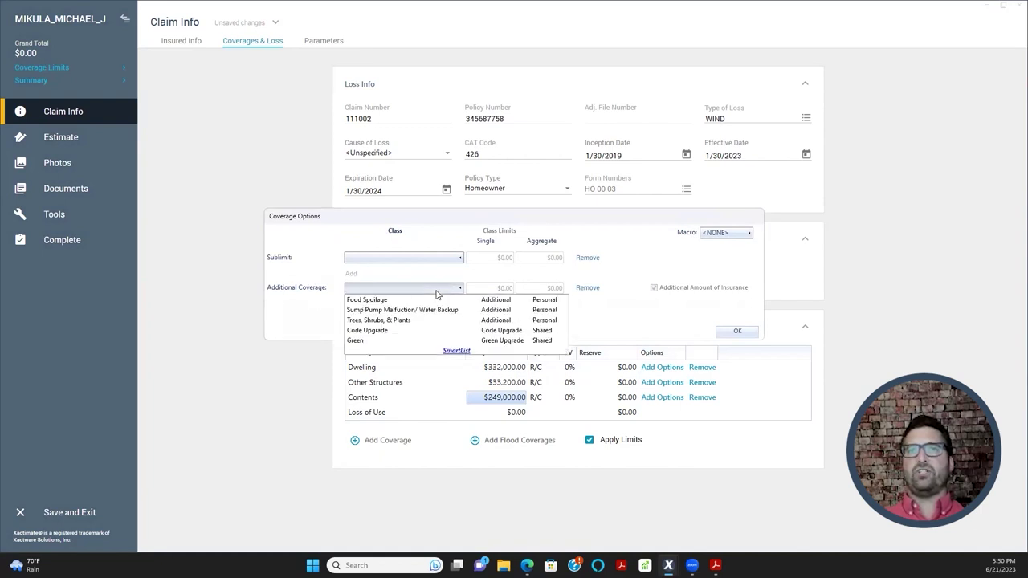
left_click(400, 333)
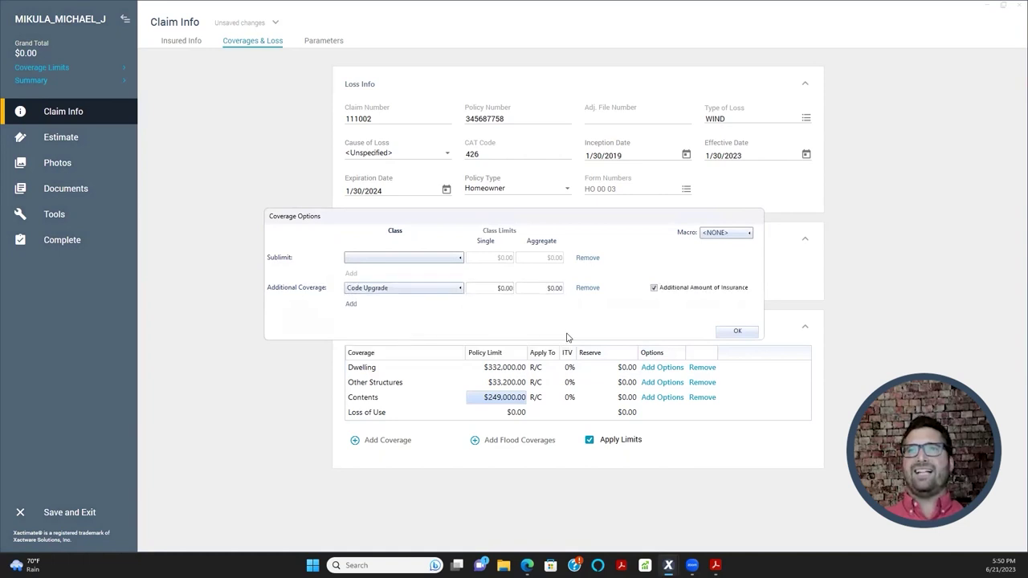
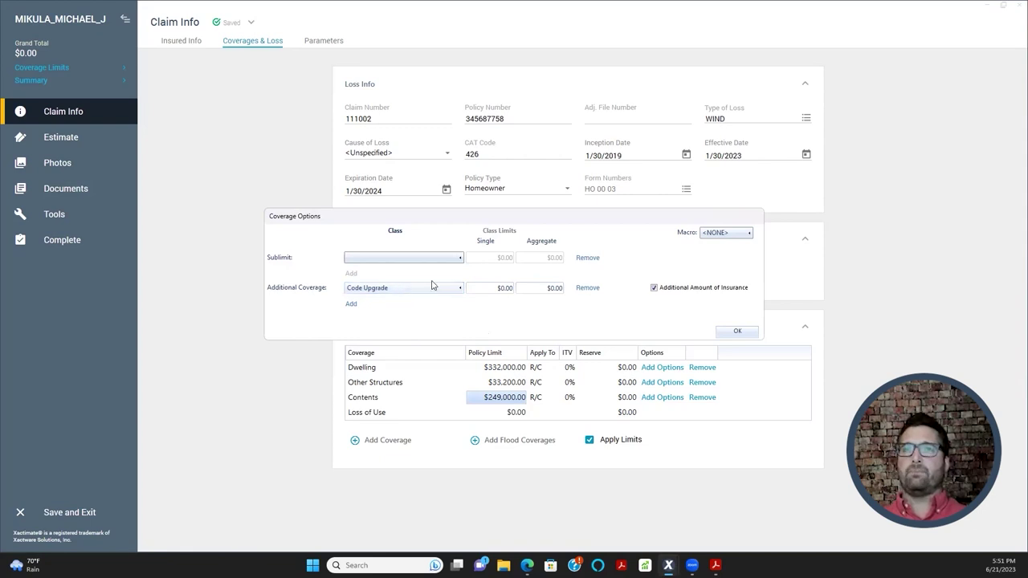
- Enter 33,200 as the Code Upgrade aggregate limit and commit it as $33,200.00
left_click(537, 288)
left_click(499, 288)
left_click(545, 287)
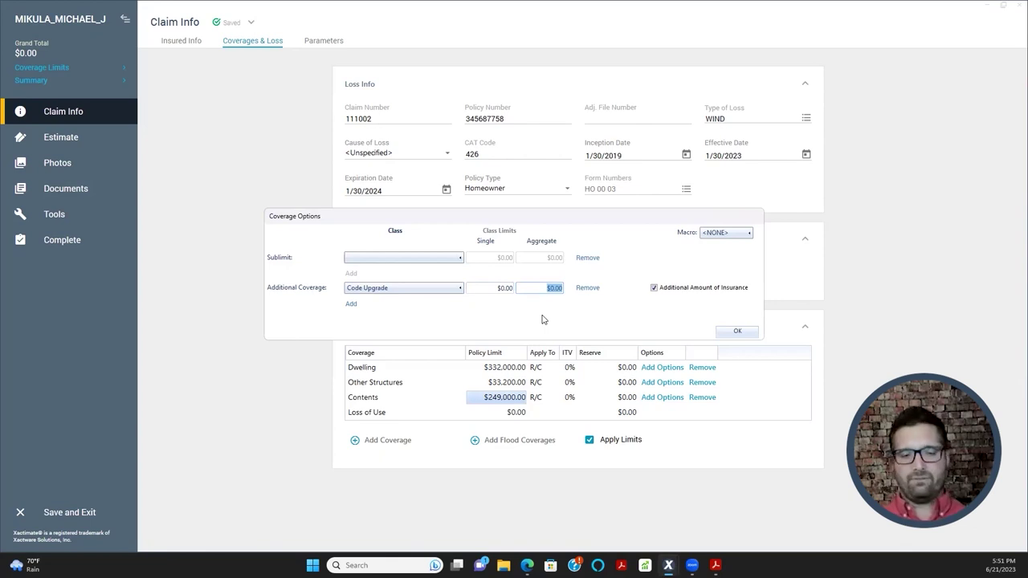
type("33")
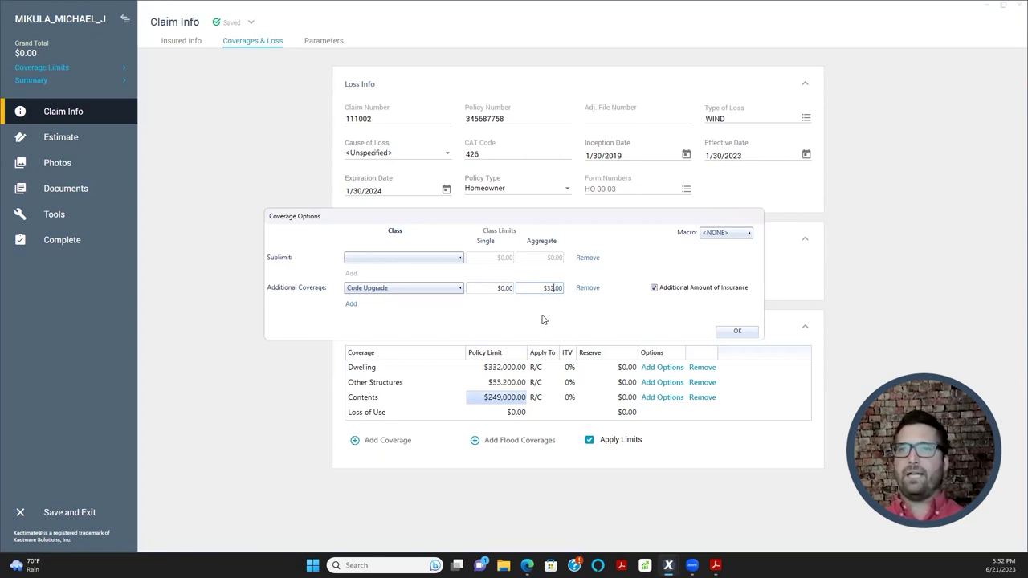
key("BackSpace")
type("3,")
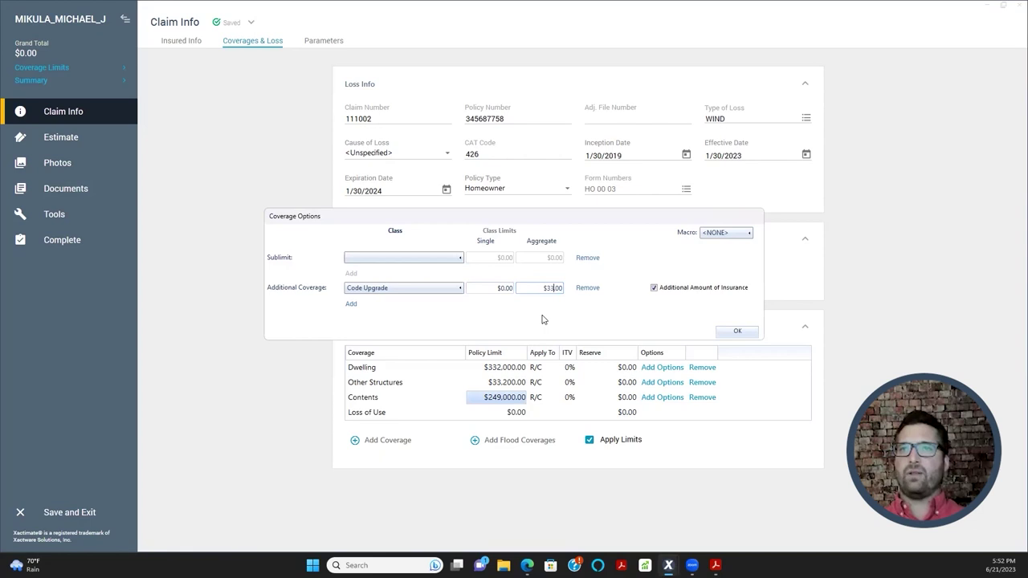
type("200")
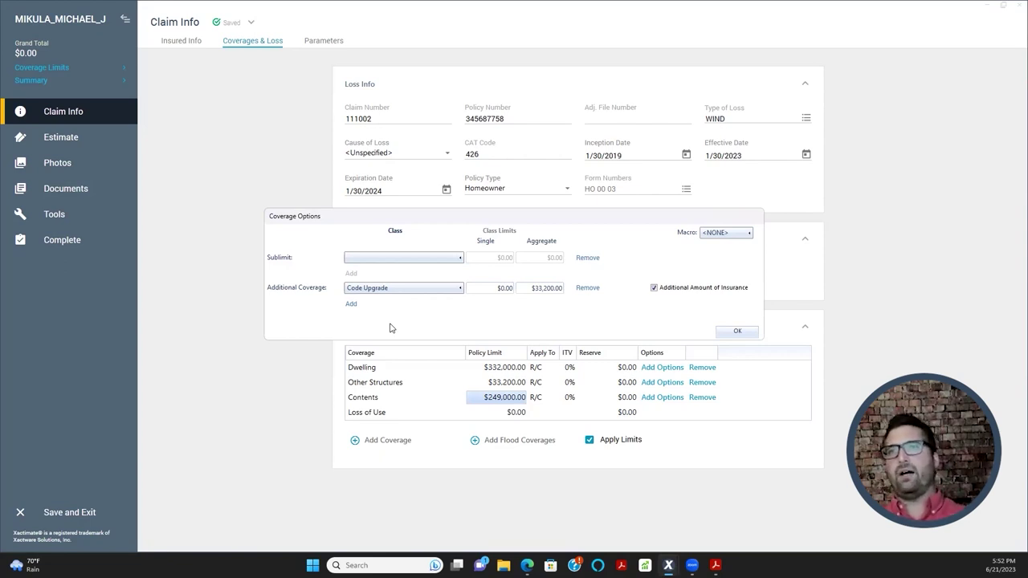
left_click(489, 290)
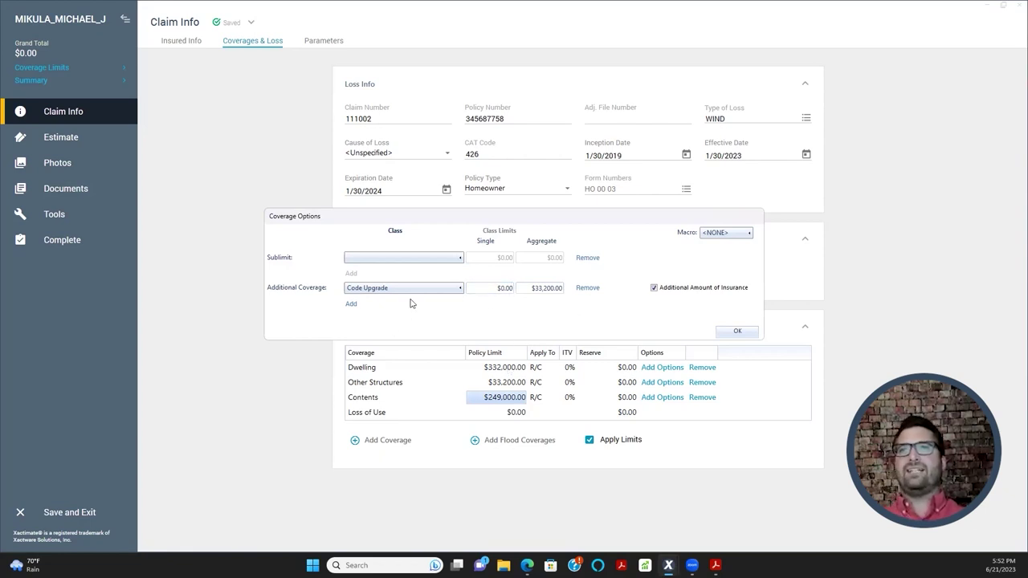
- Add a Trees, Shrubs, & Plants additional coverage row with $0.00 limits and save the options
left_click(351, 304)
left_click(369, 302)
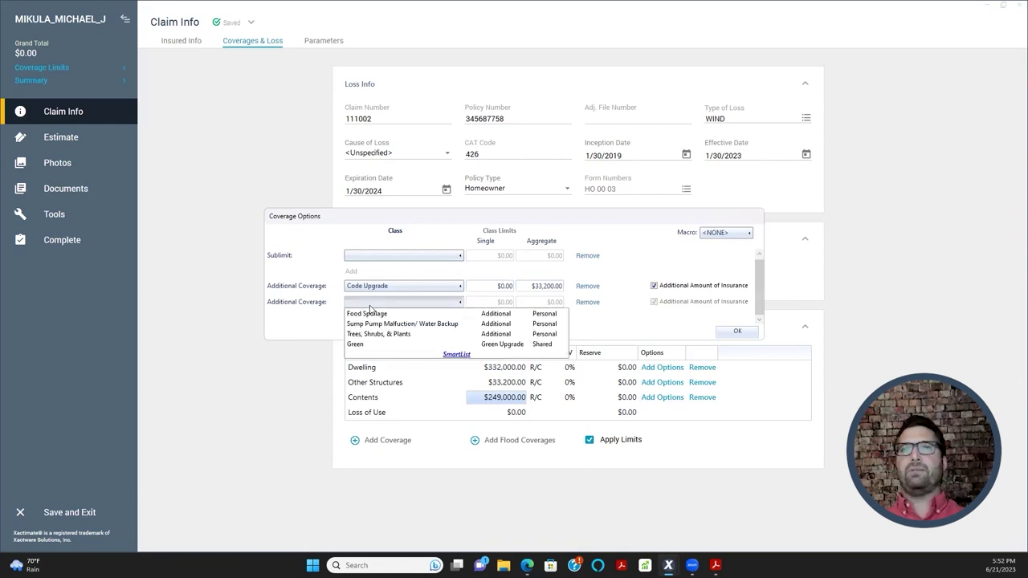
left_click(371, 334)
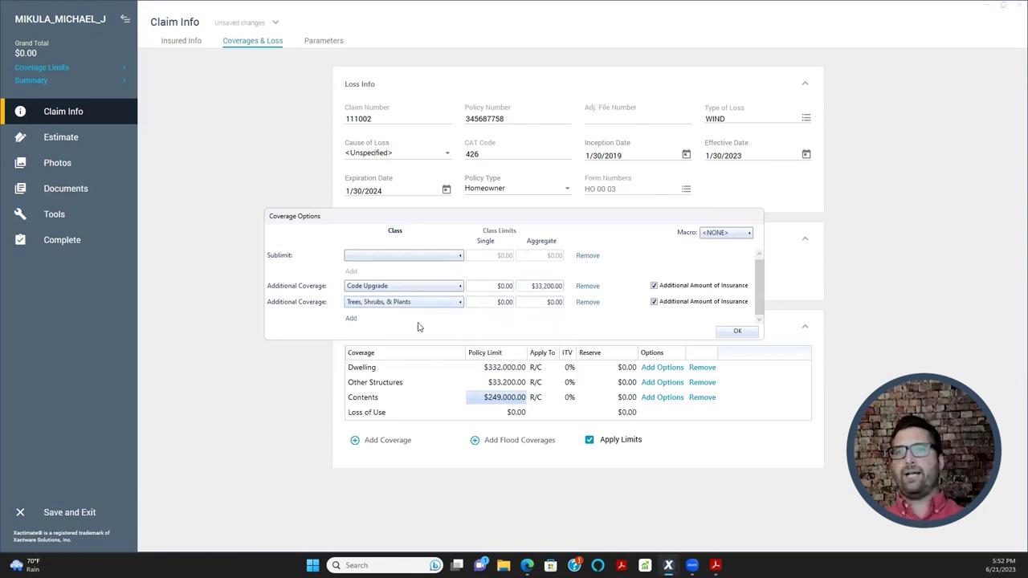
left_click(531, 303)
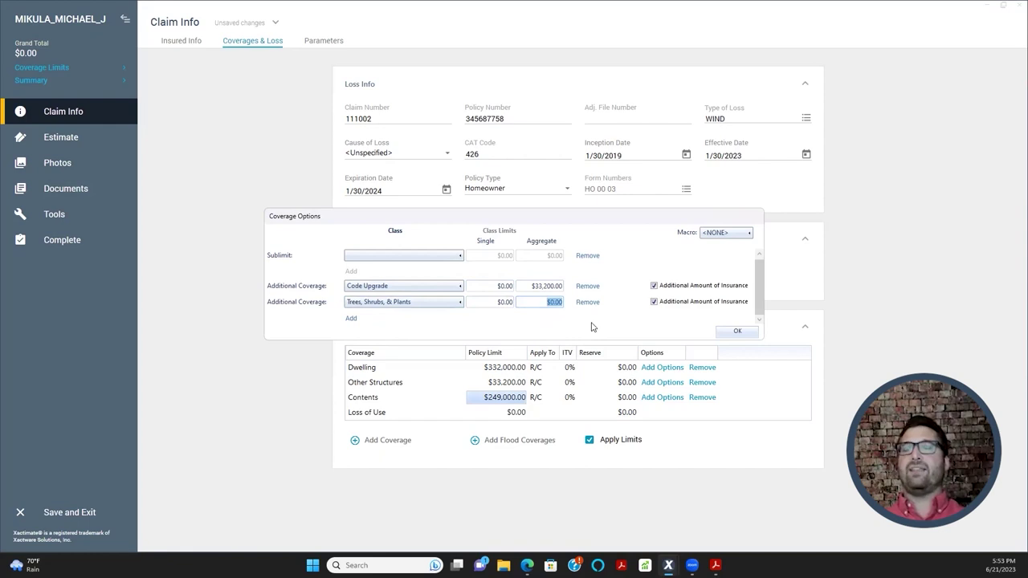
left_click(492, 306)
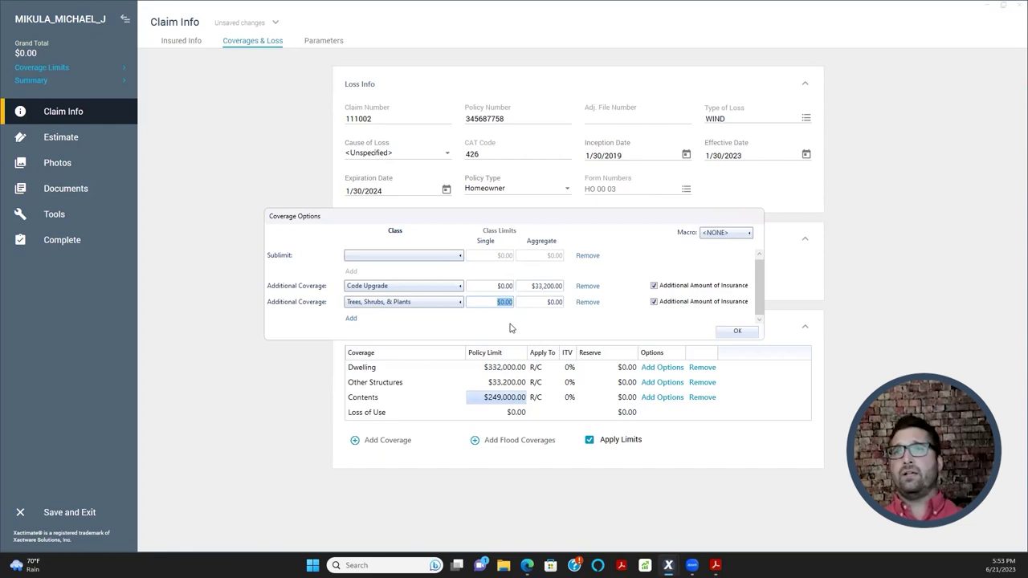
left_click(538, 303)
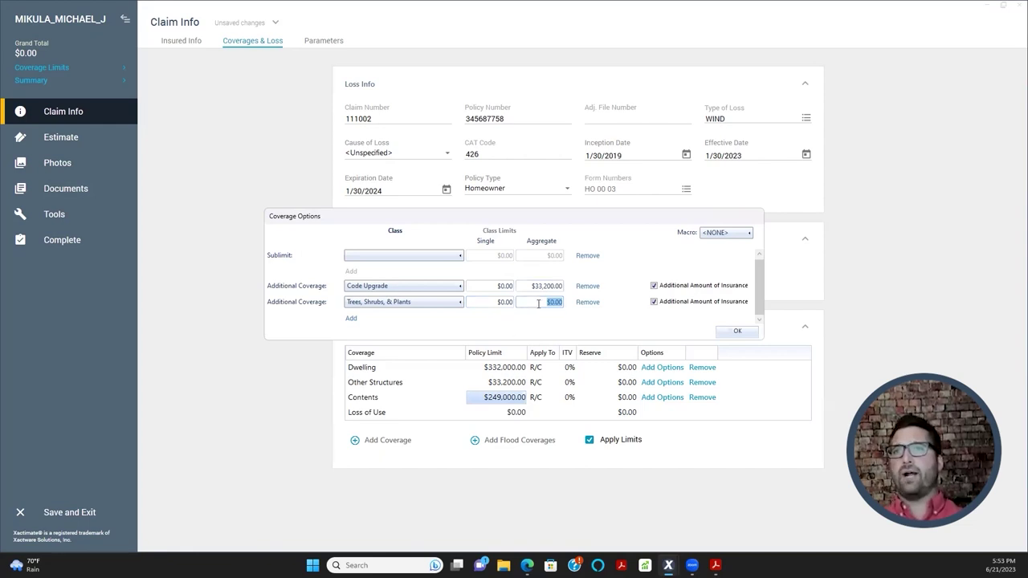
left_click(497, 300)
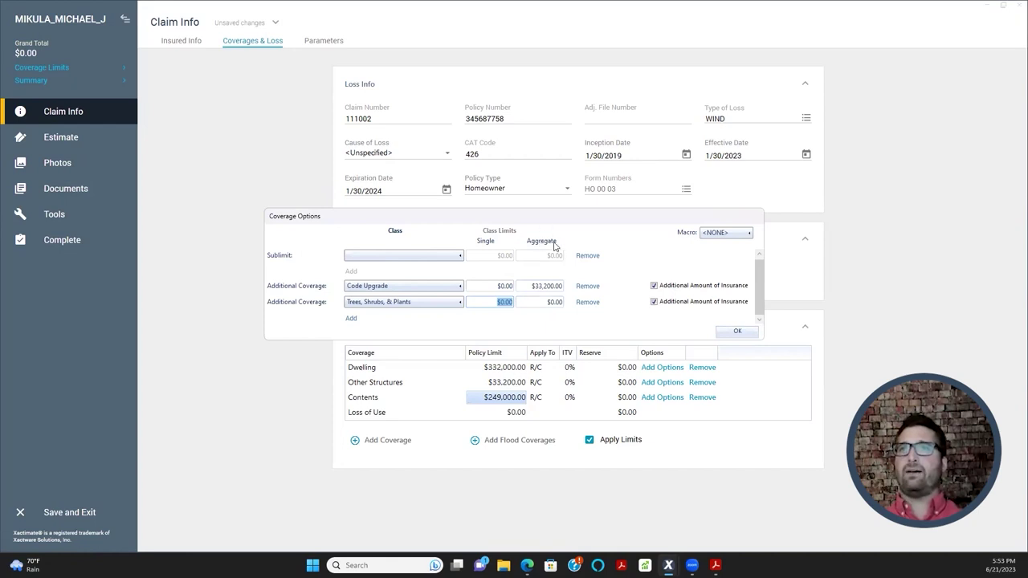
key("Tab")
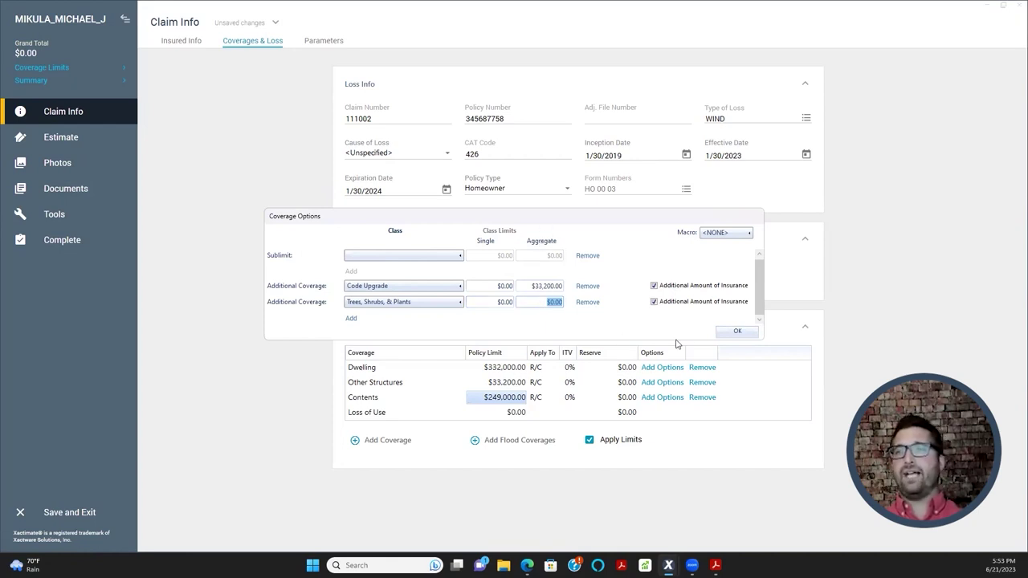
left_click(736, 331)
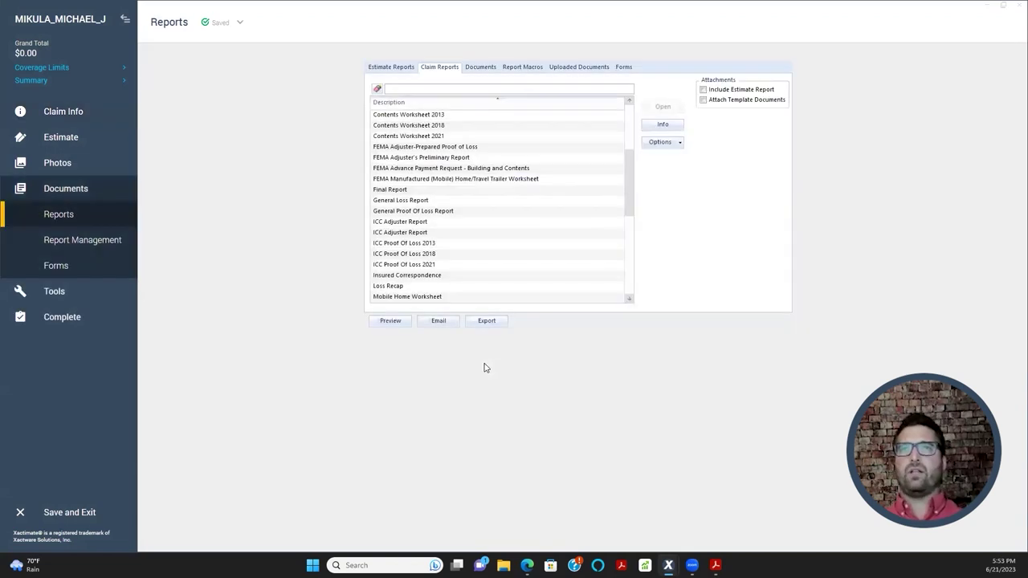
- Preview the Final Draft with/without Removal Depreciation estimate report as a PDF
left_click(410, 67)
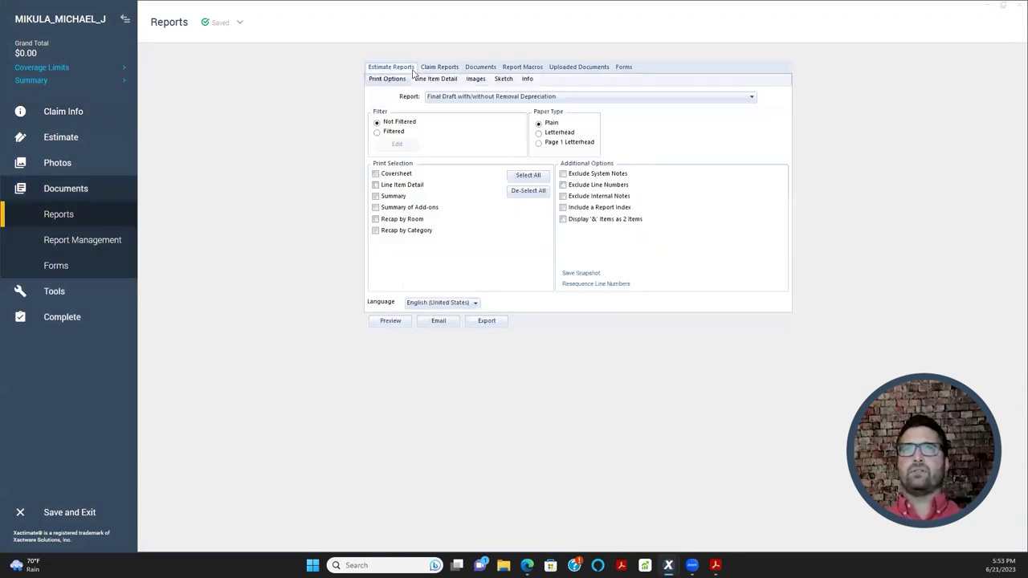
left_click(390, 321)
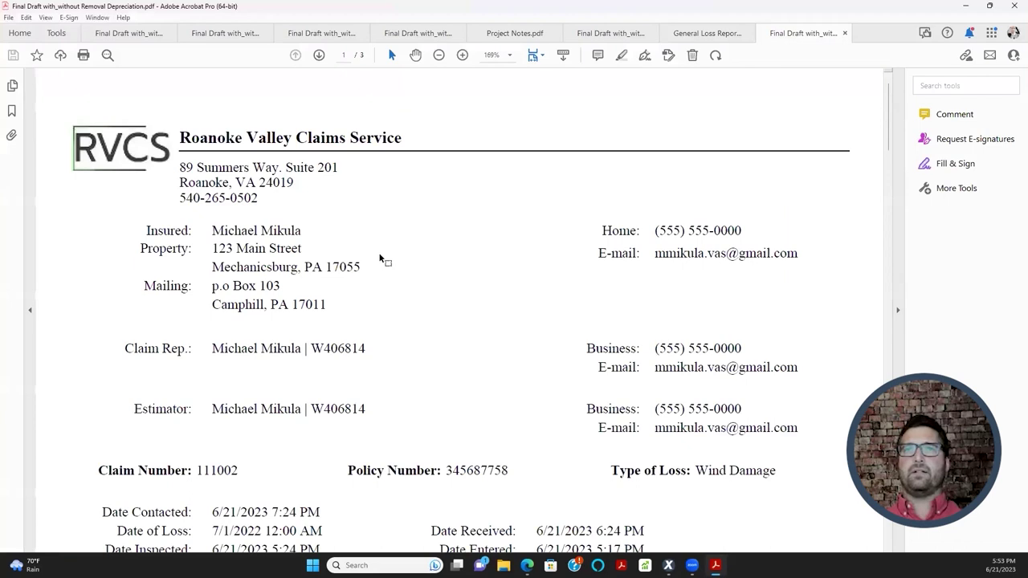
scroll(380, 257, "down", 5)
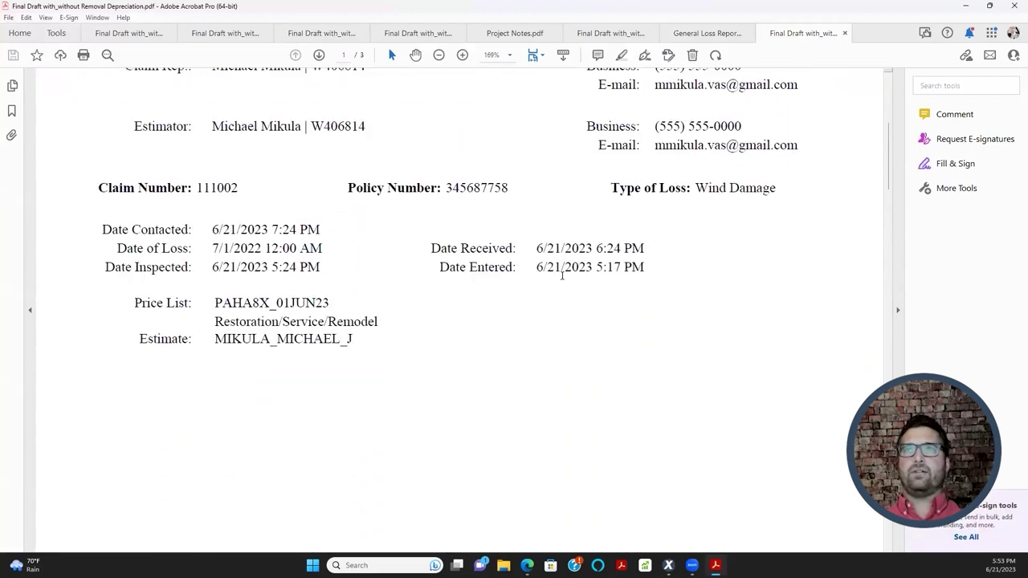
left_click(968, 6)
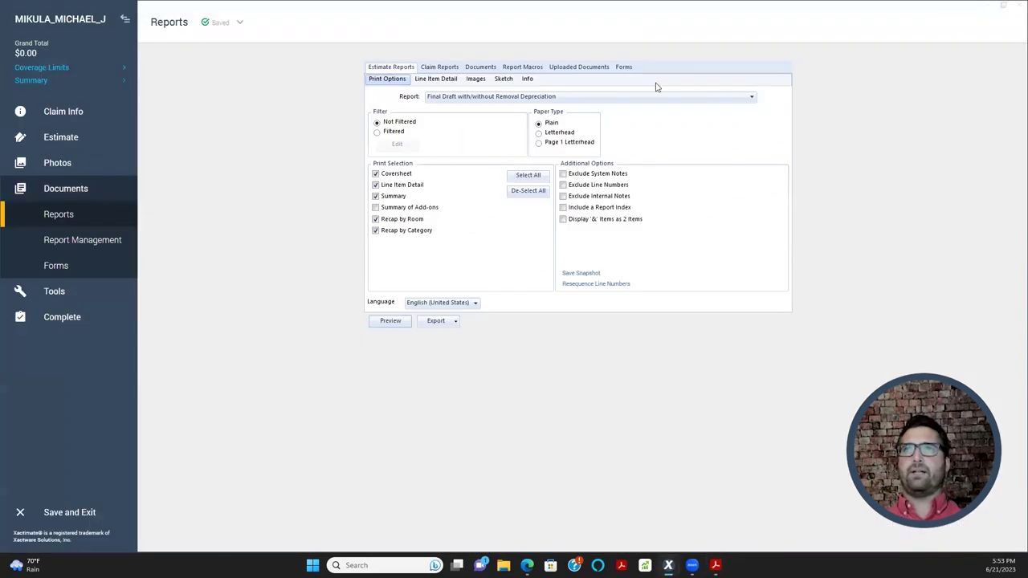
- Select the Statement of Loss Report from the Claim Reports list
left_click(446, 67)
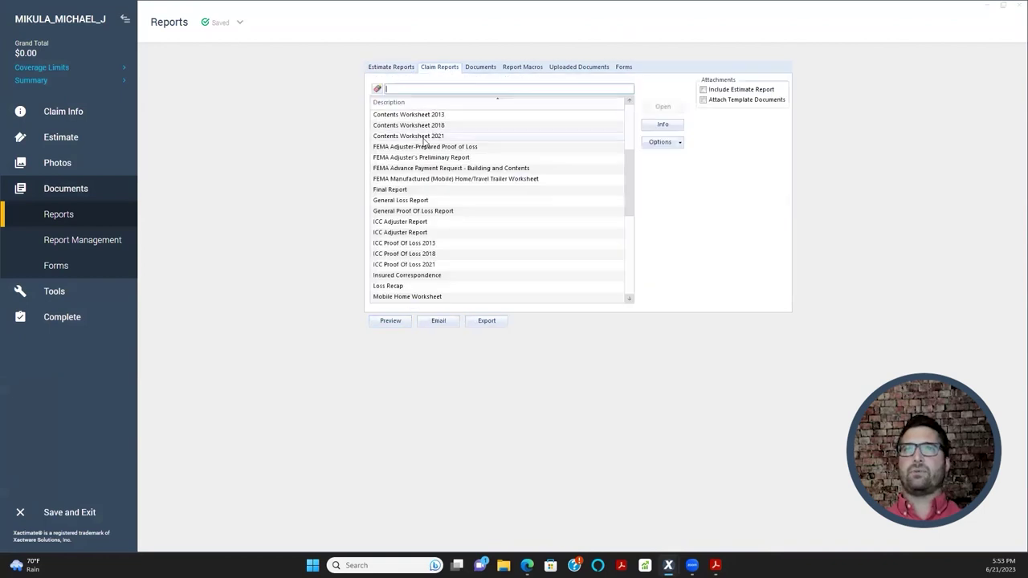
scroll(421, 168, "down", 3)
scroll(419, 205, "down", 4)
left_click(426, 290)
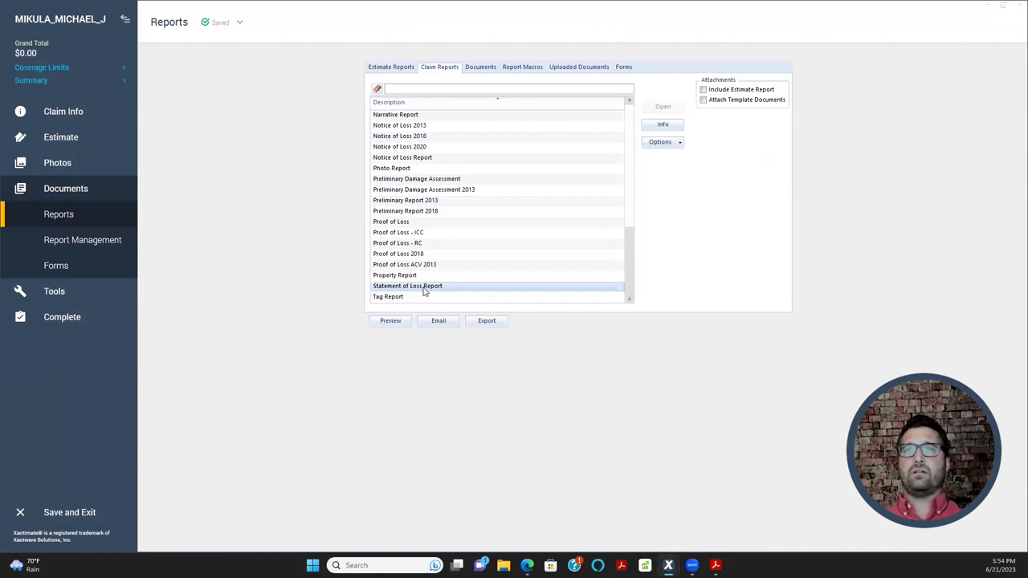
- Preview the Statement of Loss PDF and confirm Code Upgrade $33,200 and Trees, Shrubs, & Plants appear
left_click(397, 323)
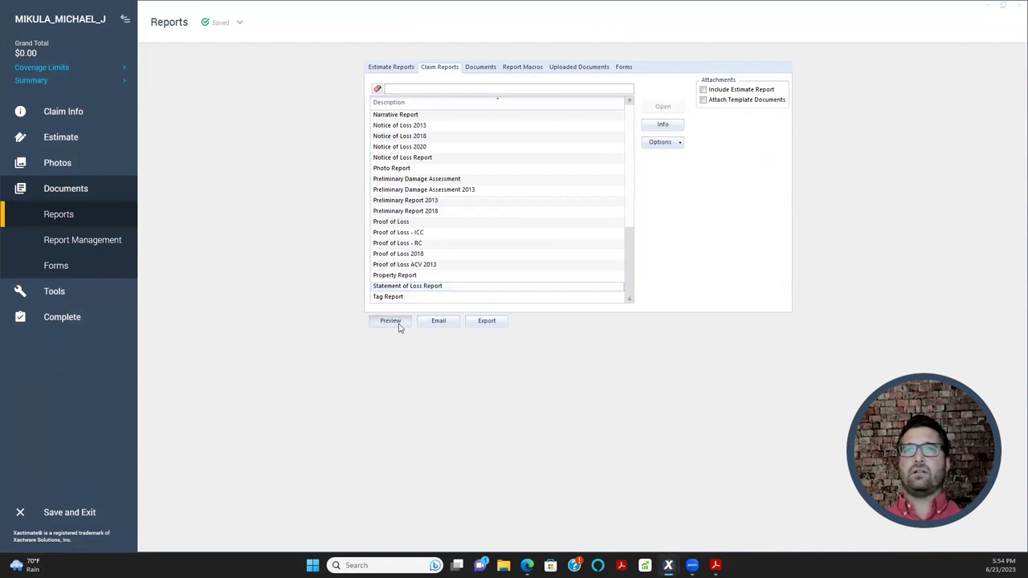
scroll(351, 218, "down", 3)
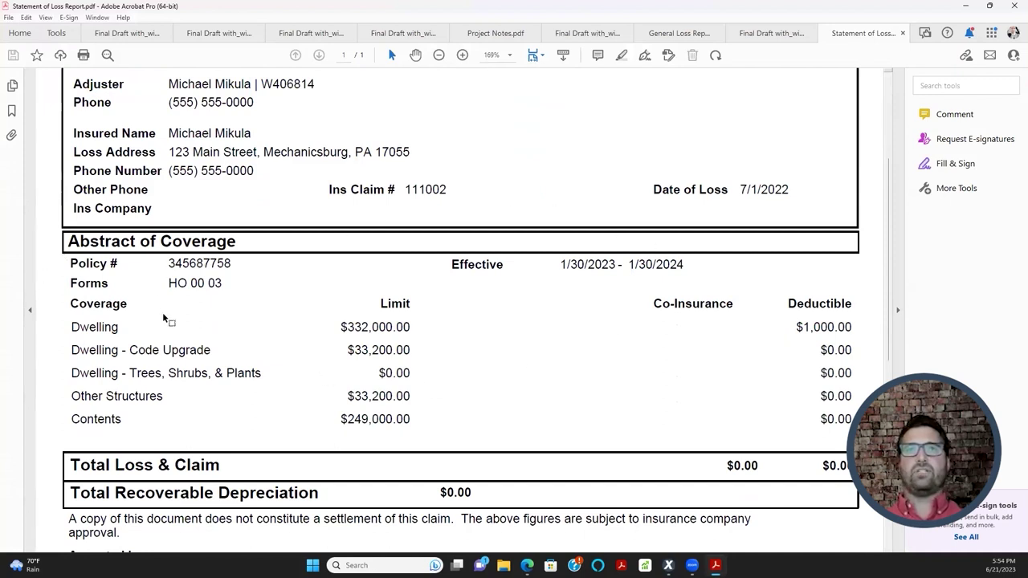
scroll(270, 297, "down", 2)
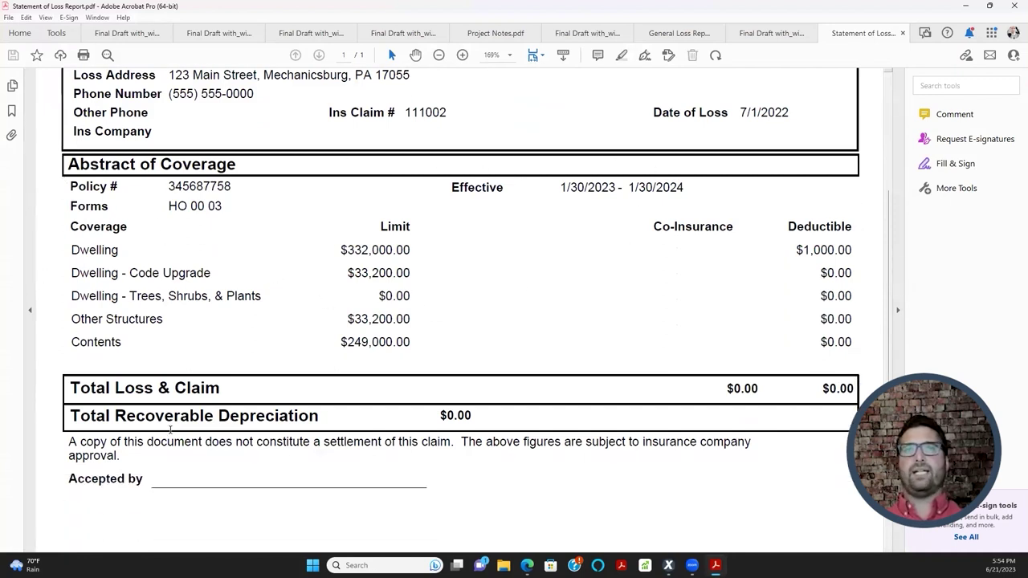
scroll(170, 429, "up", 4)
scroll(210, 385, "down", 5)
scroll(259, 368, "down", 2)
left_click_drag(69, 374, 143, 376)
left_click(498, 383)
scroll(502, 381, "down", 5)
scroll(524, 386, "up", 10)
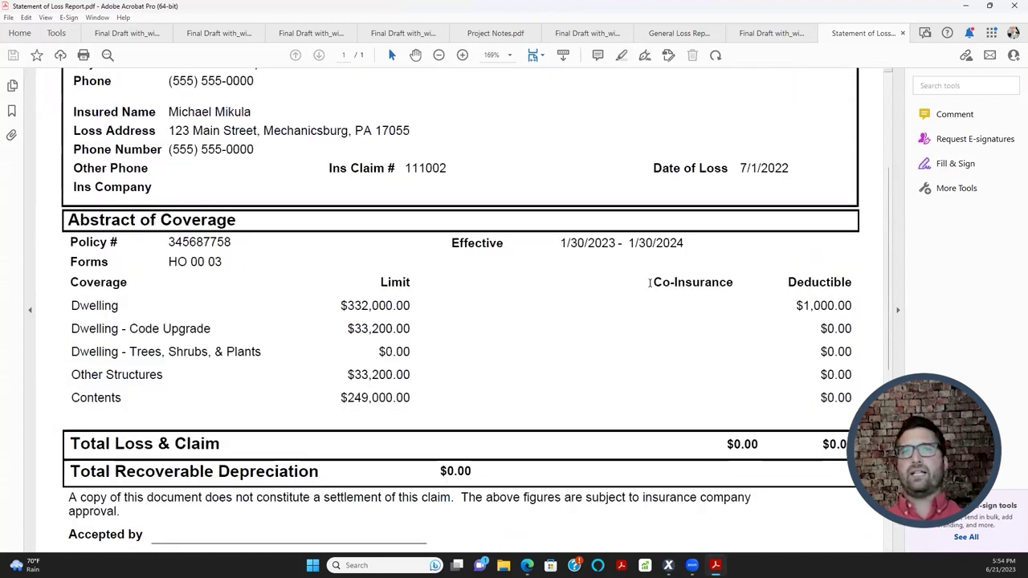
left_click(967, 7)
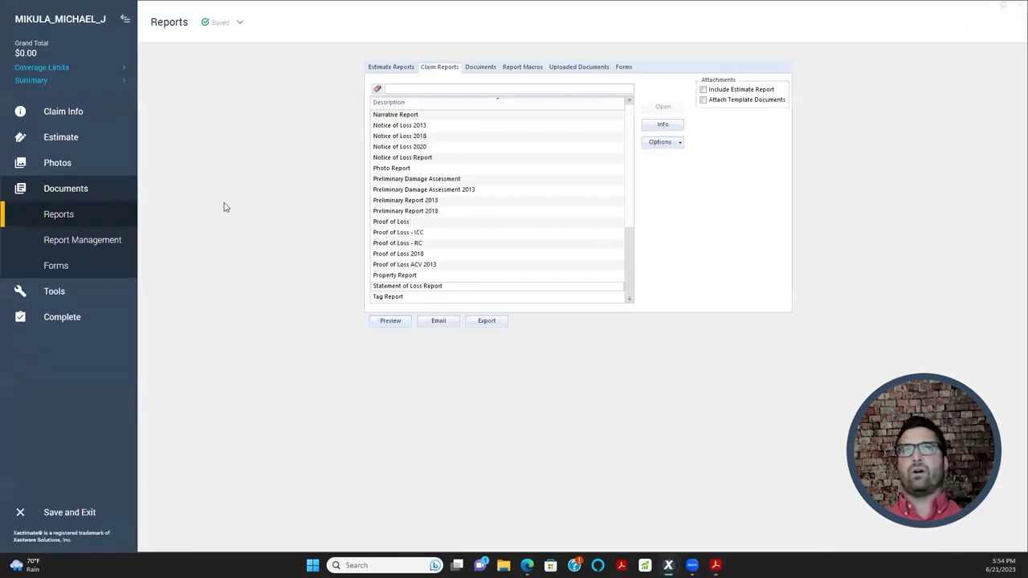
- Add a Limited Fungi, Wet/ Dry Rot coverage to the claim's Coverages list
left_click(63, 112)
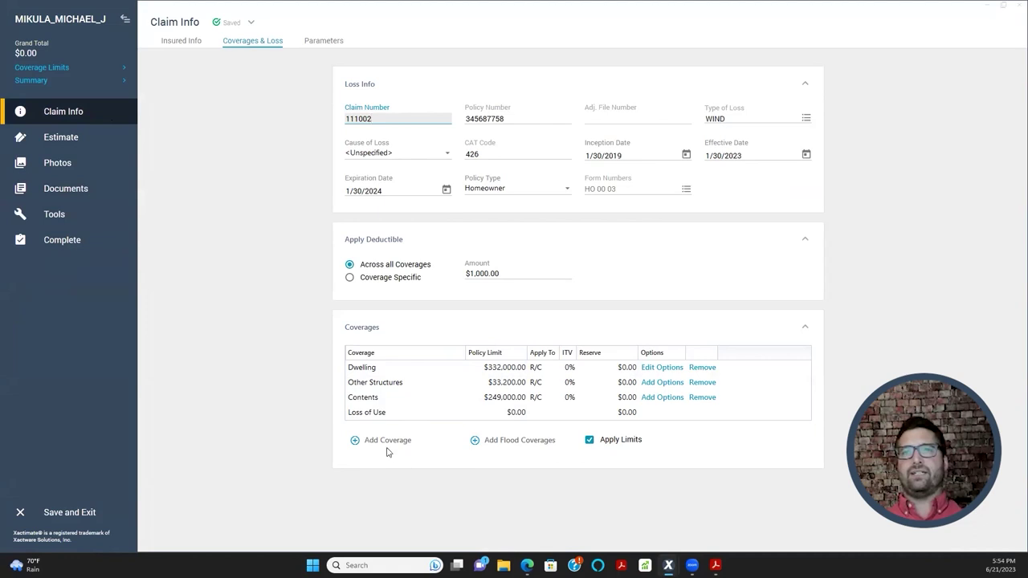
left_click(282, 313)
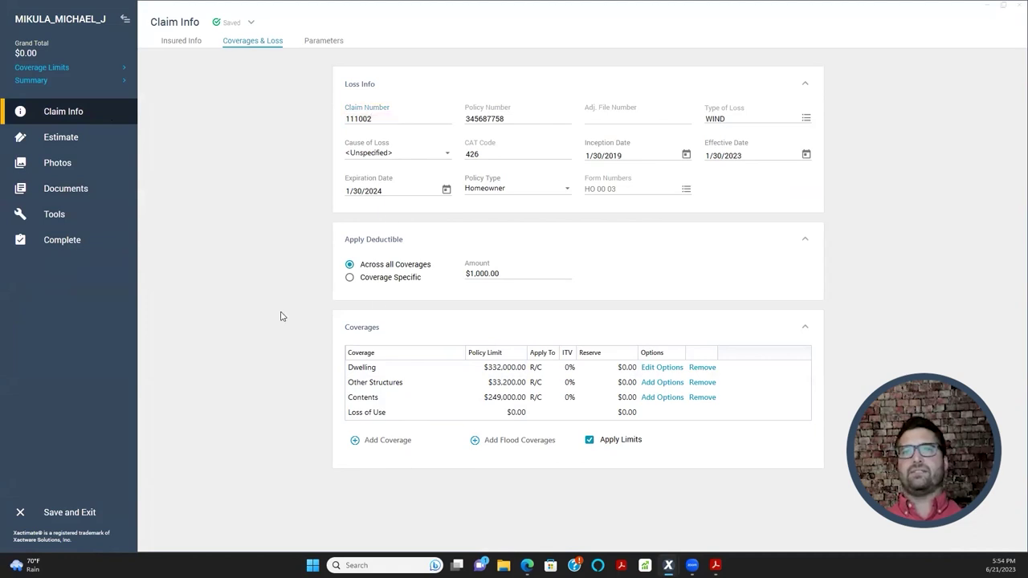
left_click(382, 448)
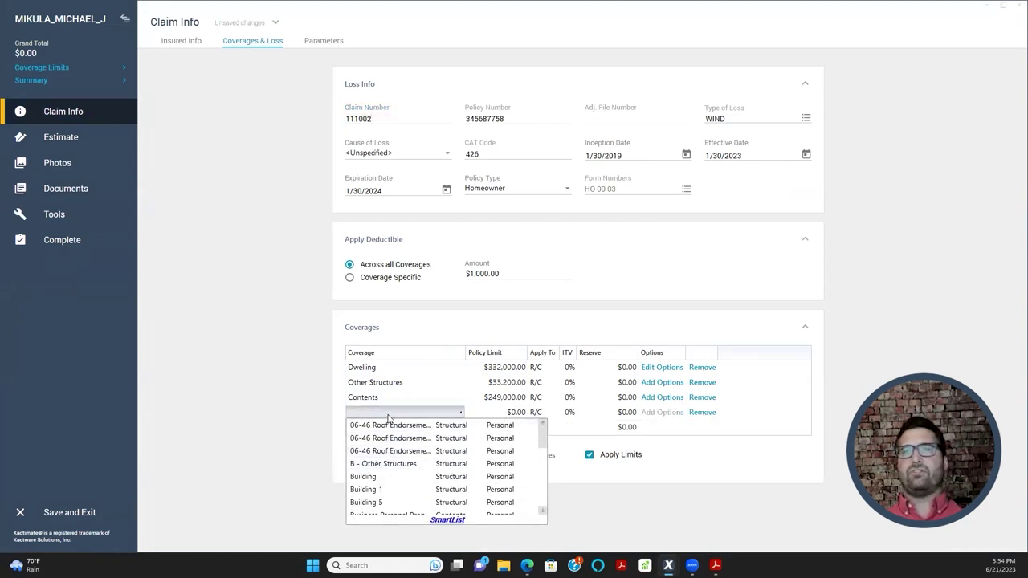
scroll(398, 446, "down", 3)
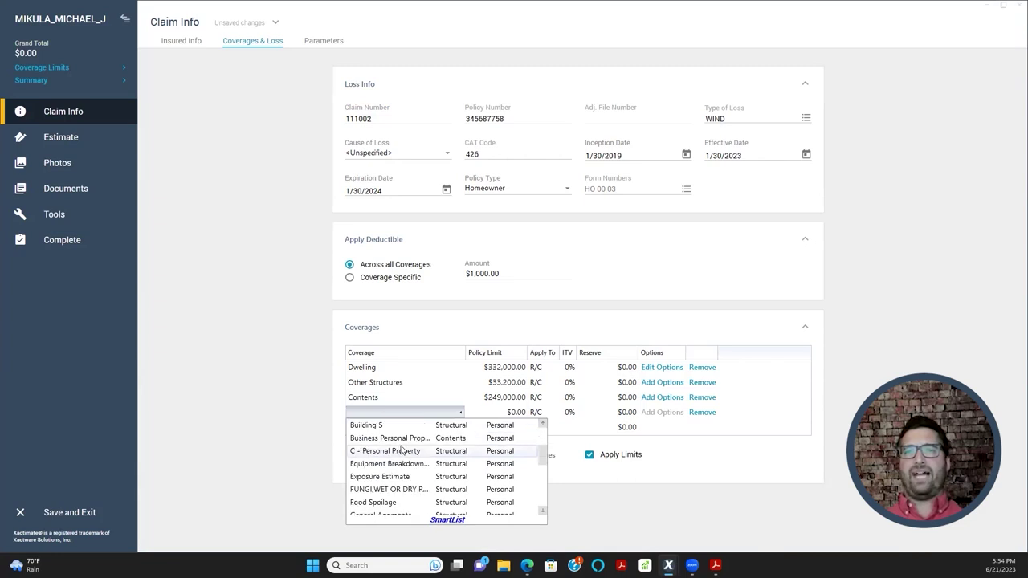
scroll(402, 450, "down", 1)
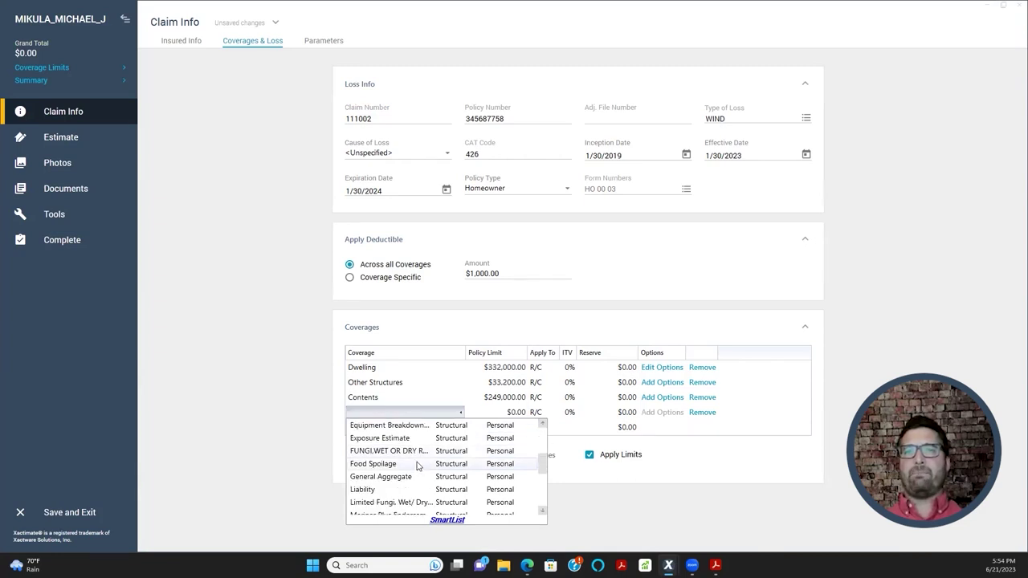
left_click(380, 502)
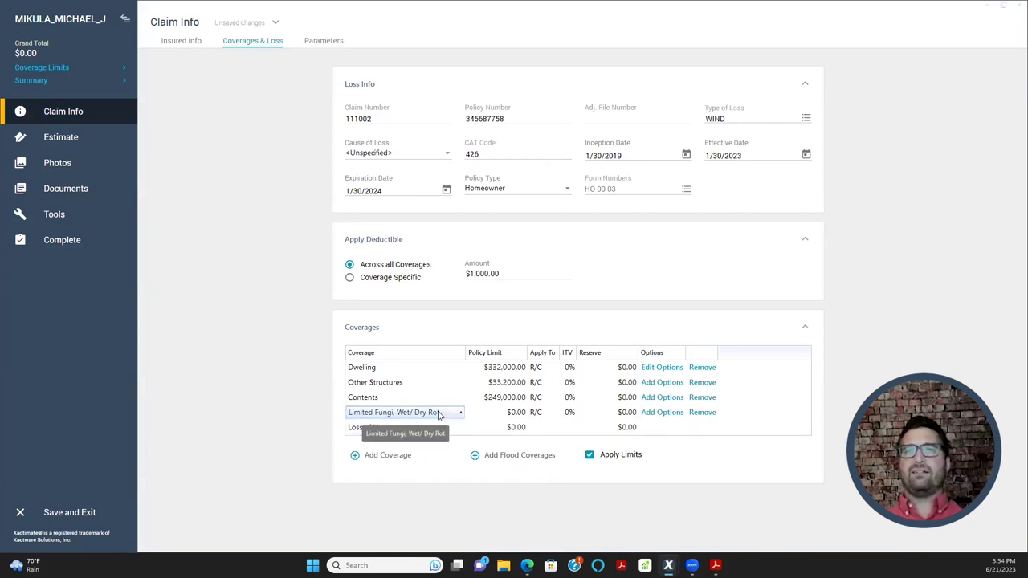
- Give the Limited Fungi coverage a $10,000.00 policy limit and bring up the Dwelling options
left_click(510, 413)
type("10,0")
key("Return")
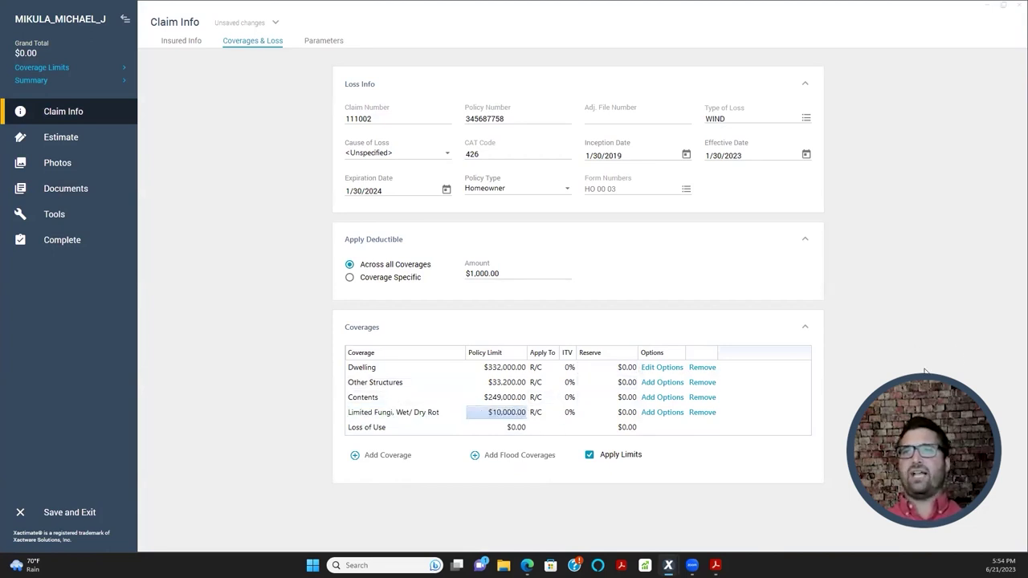
left_click(661, 368)
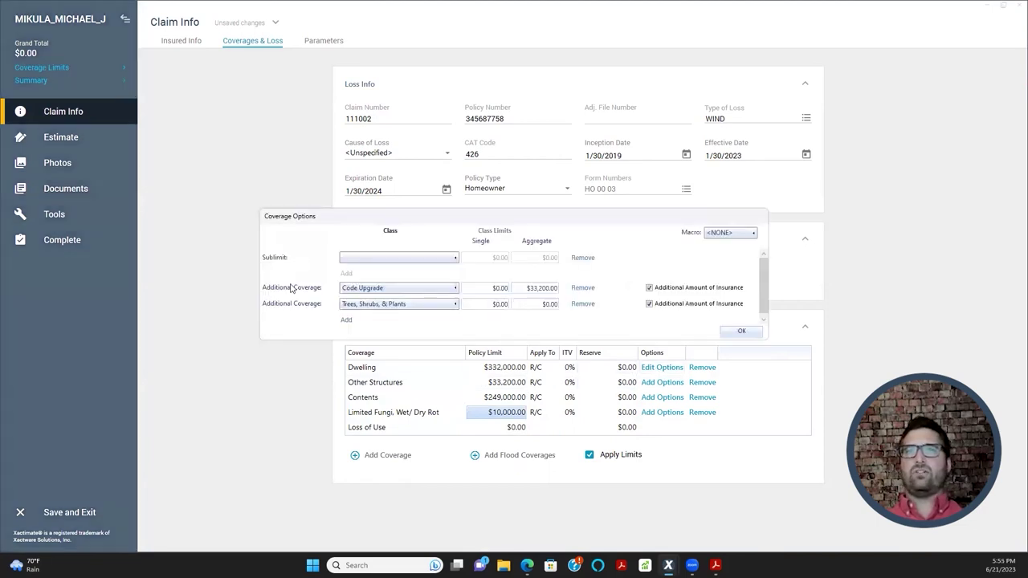
- Start a new additional coverage row, then back out without choosing a class
left_click(351, 322)
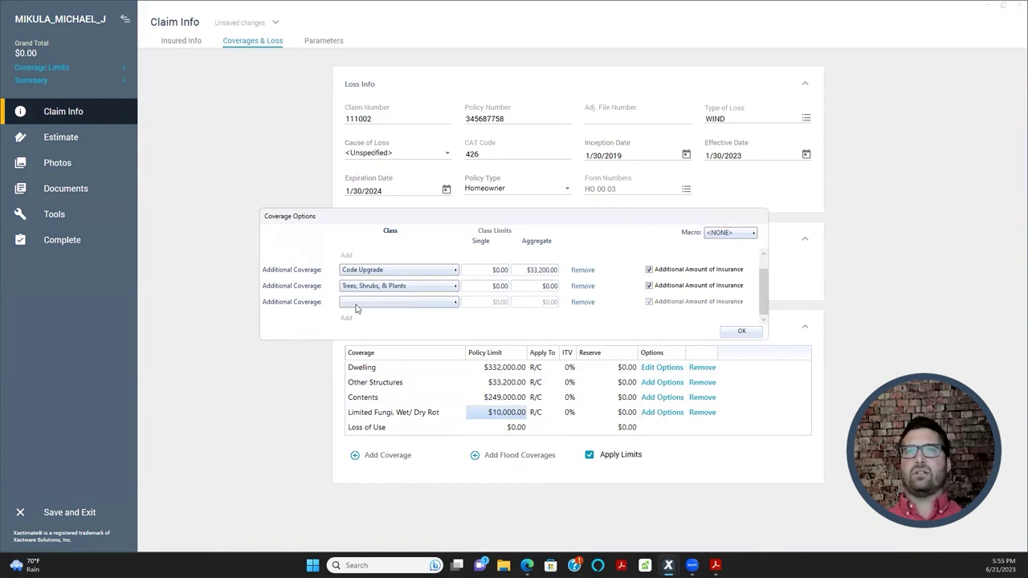
left_click(356, 304)
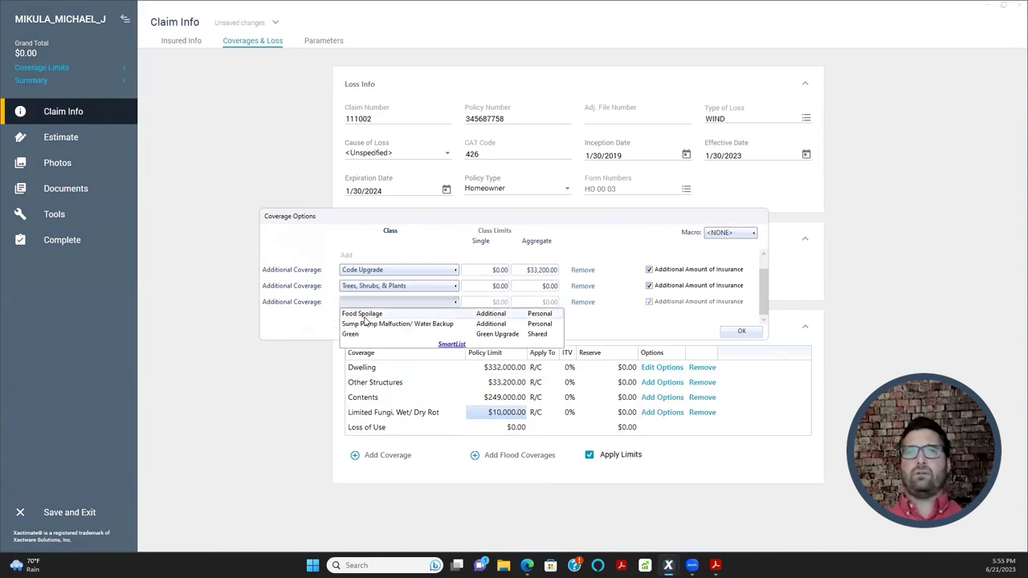
left_click(307, 324)
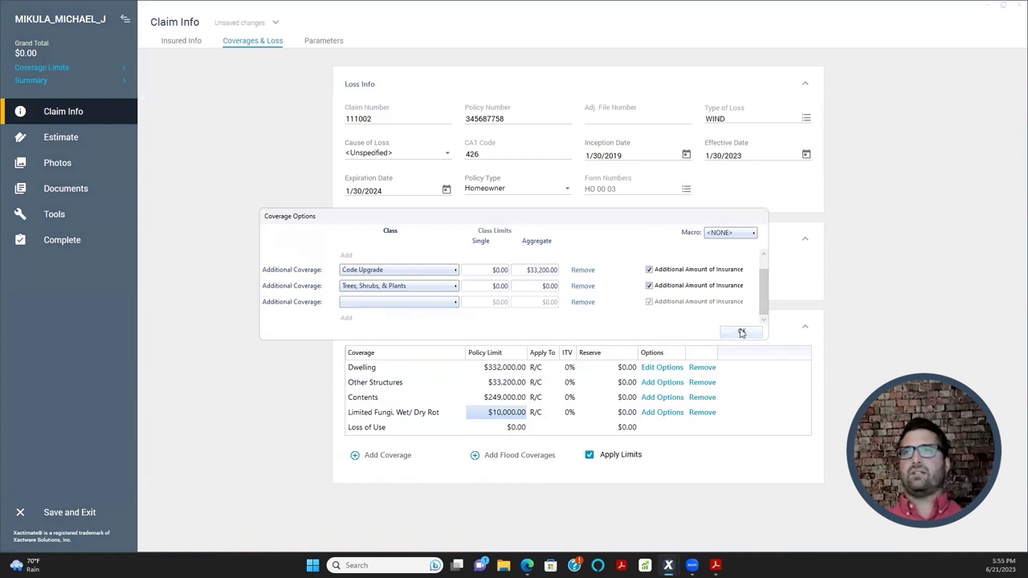
- Remove the Limited Fungi, Wet/ Dry Rot coverage and show the claim's pricing parameters
left_click(742, 331)
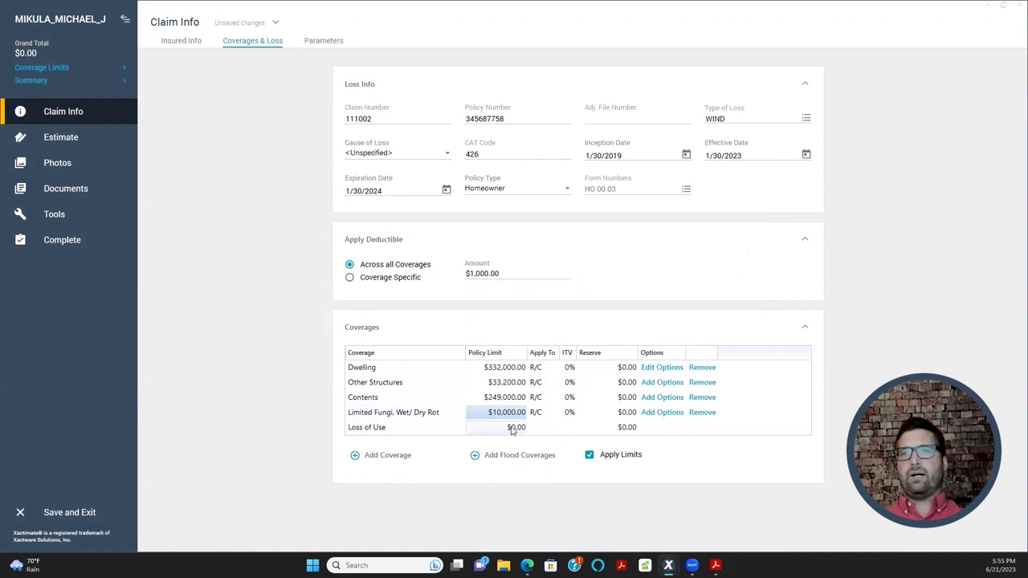
left_click(701, 412)
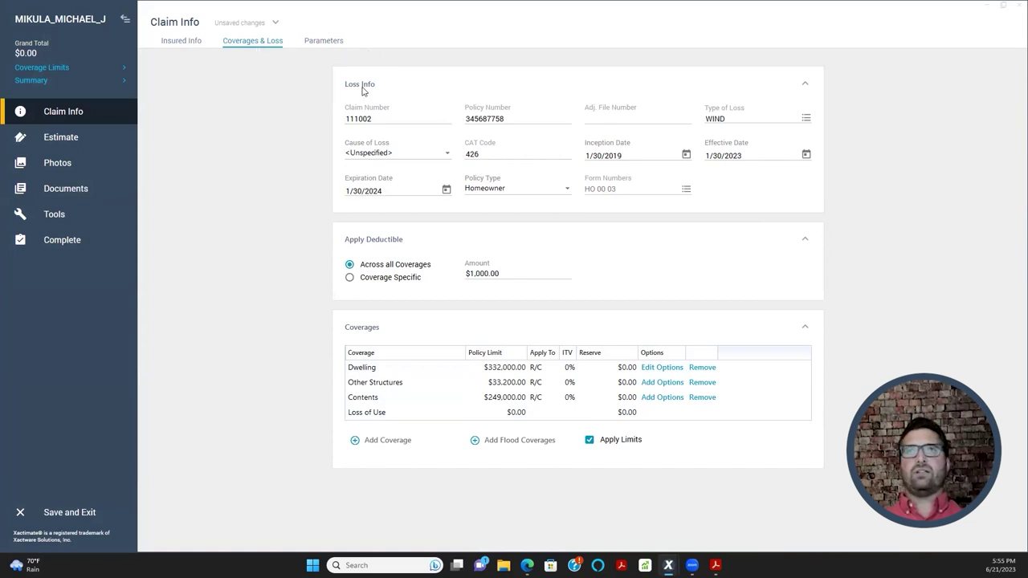
left_click(321, 46)
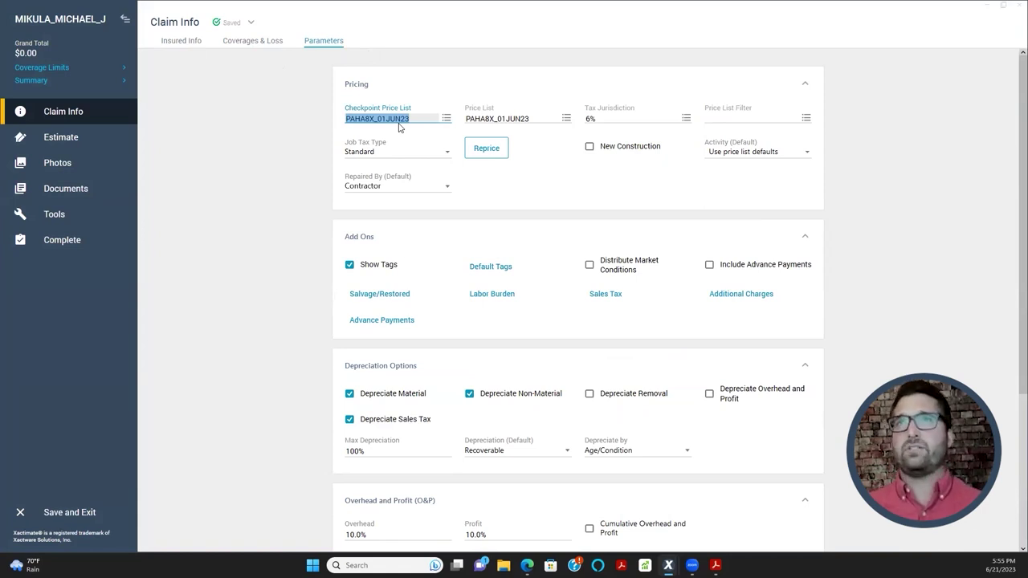
- Look through the claim tabs and the Price List field and chooser on Parameters
left_click(191, 41)
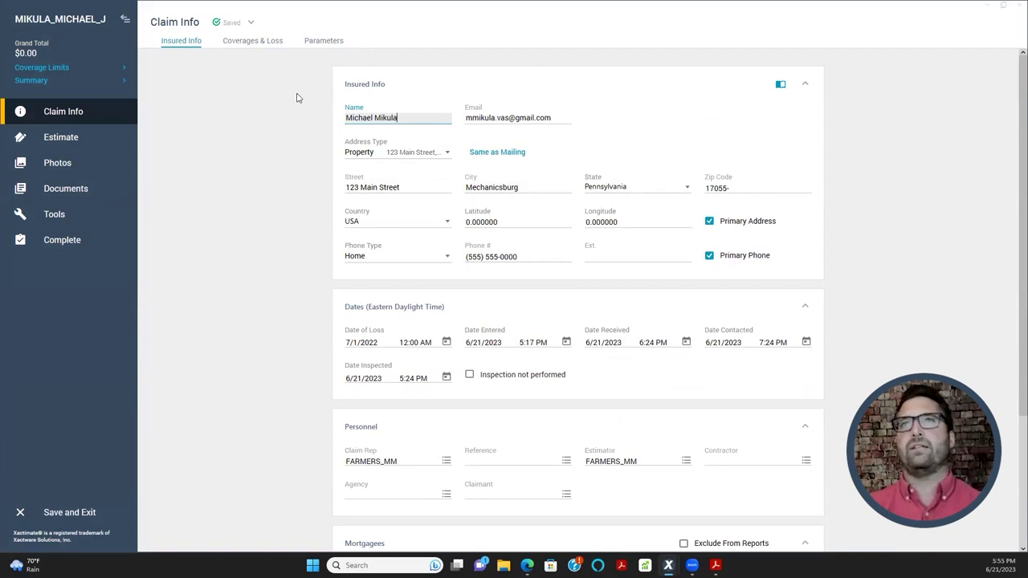
left_click(252, 40)
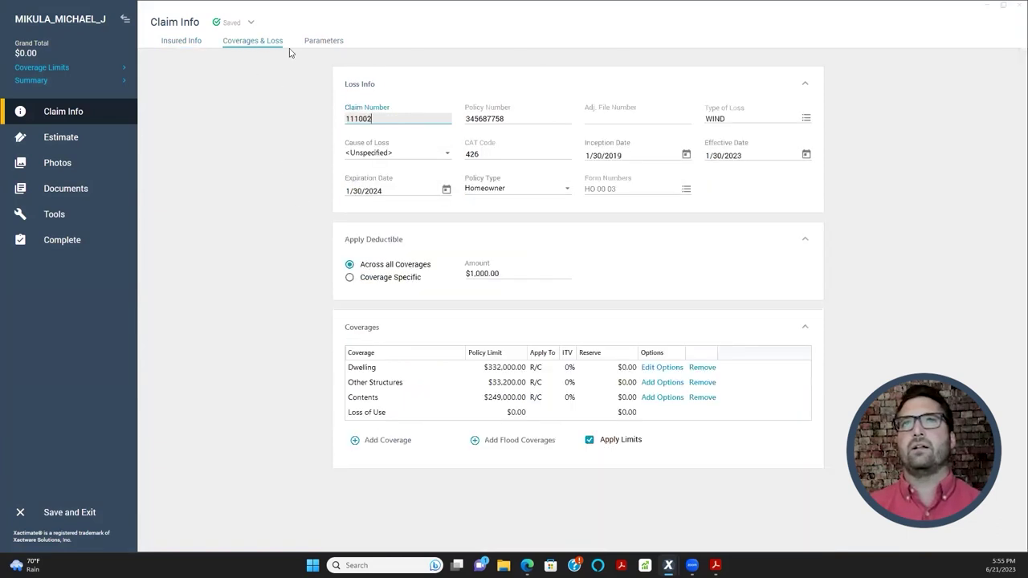
left_click(319, 46)
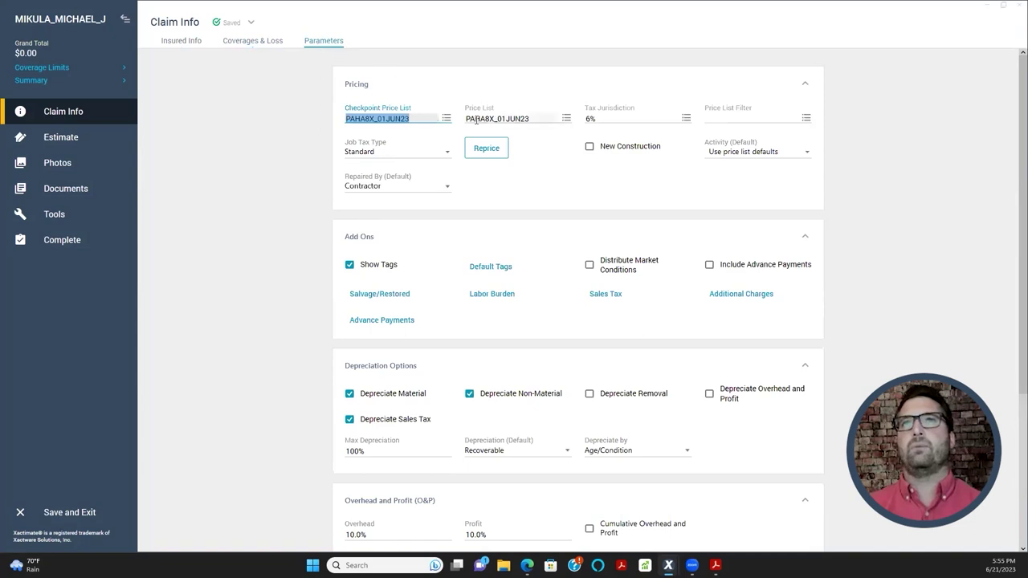
left_click(568, 118)
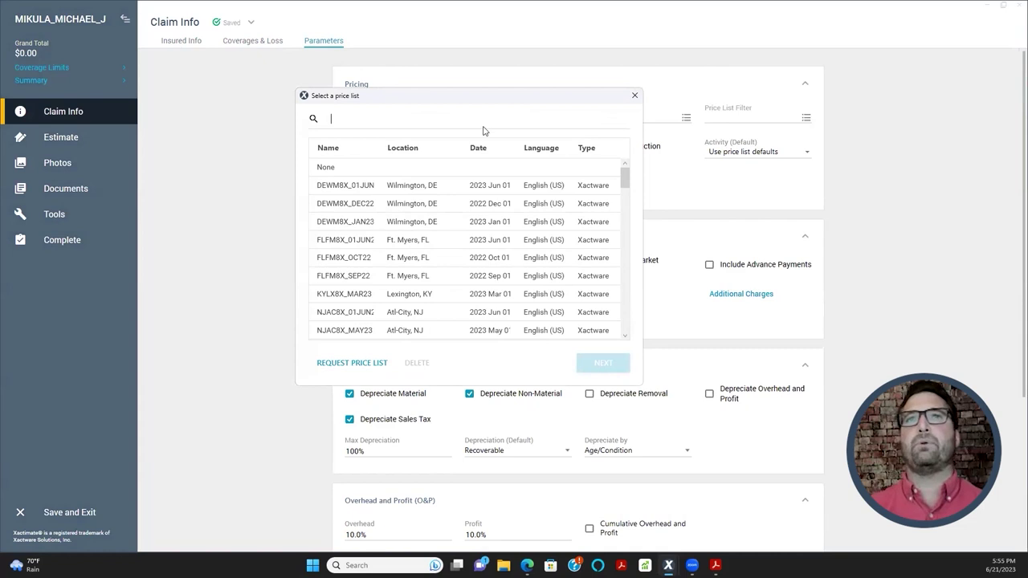
left_click(634, 95)
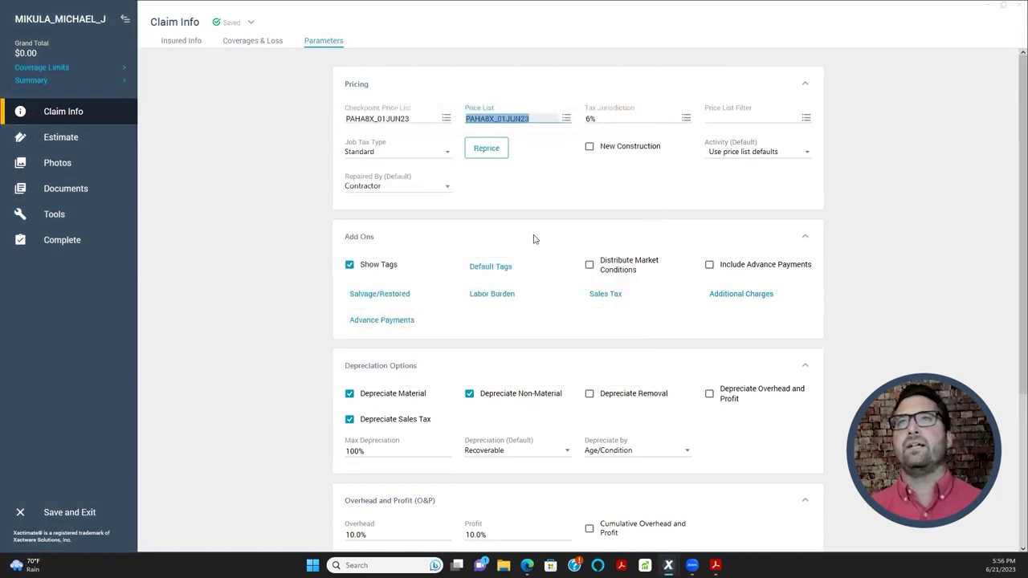
left_click(473, 118)
left_click(473, 118)
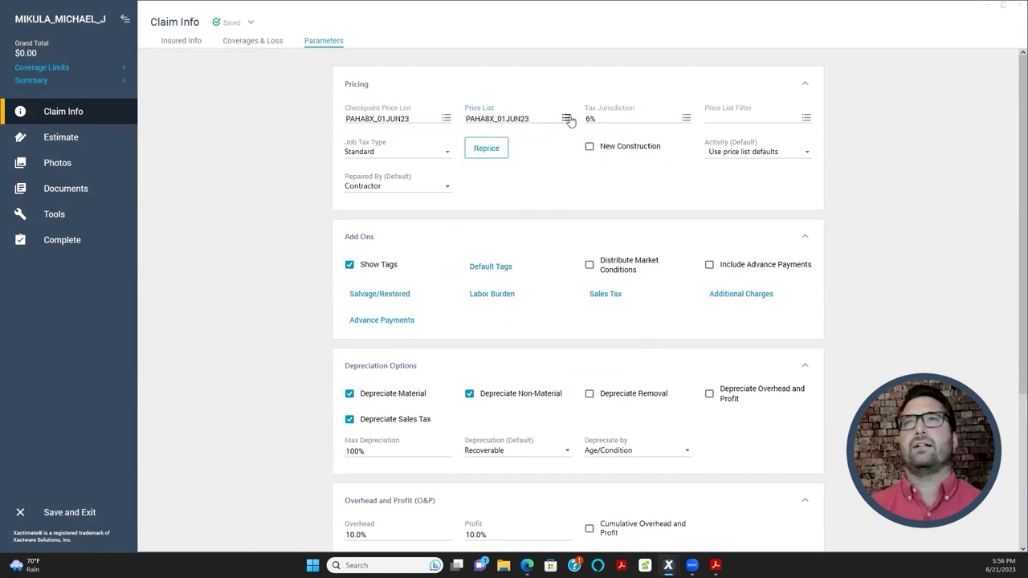
left_click(567, 118)
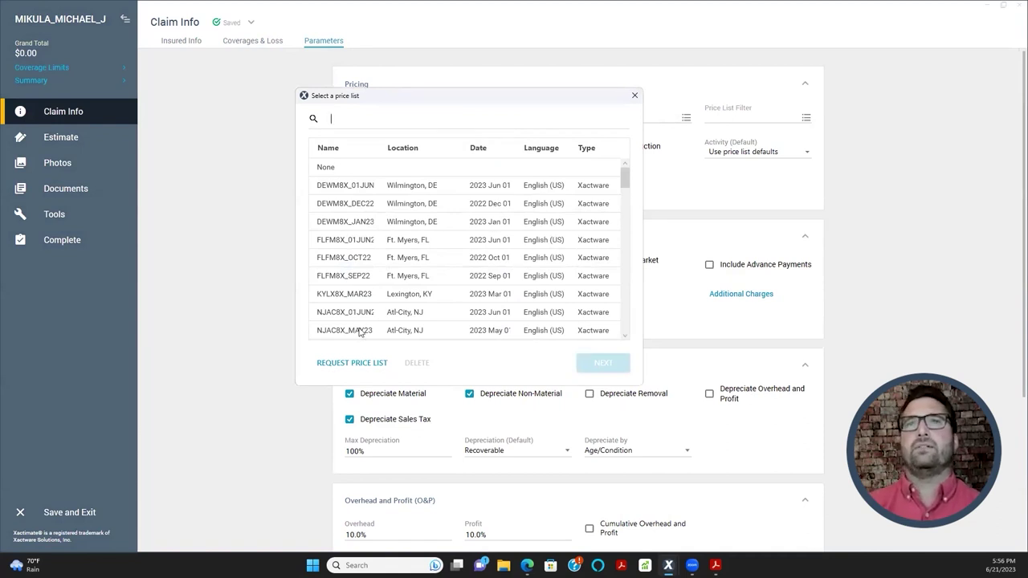
left_click(634, 97)
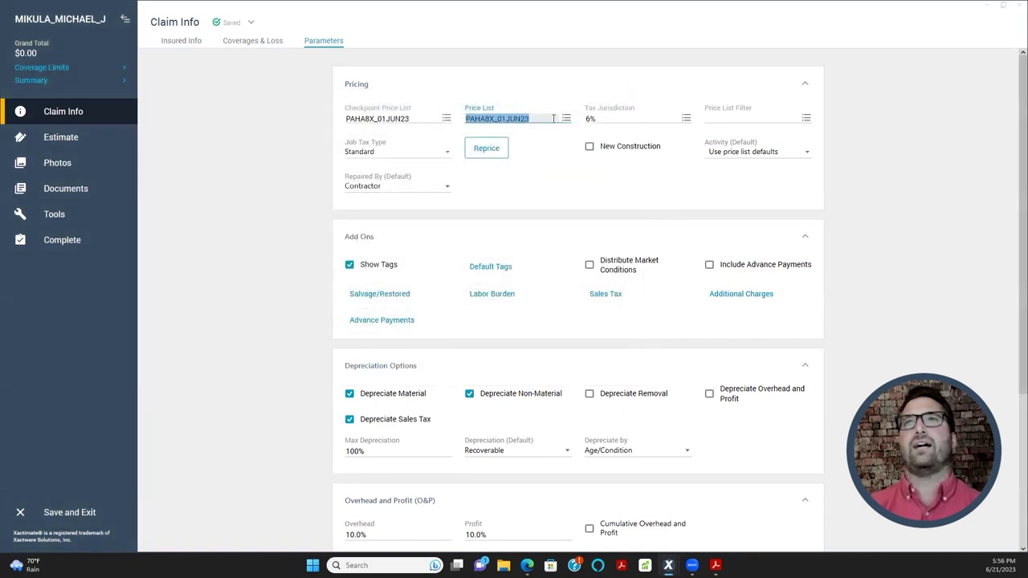
left_click(568, 118)
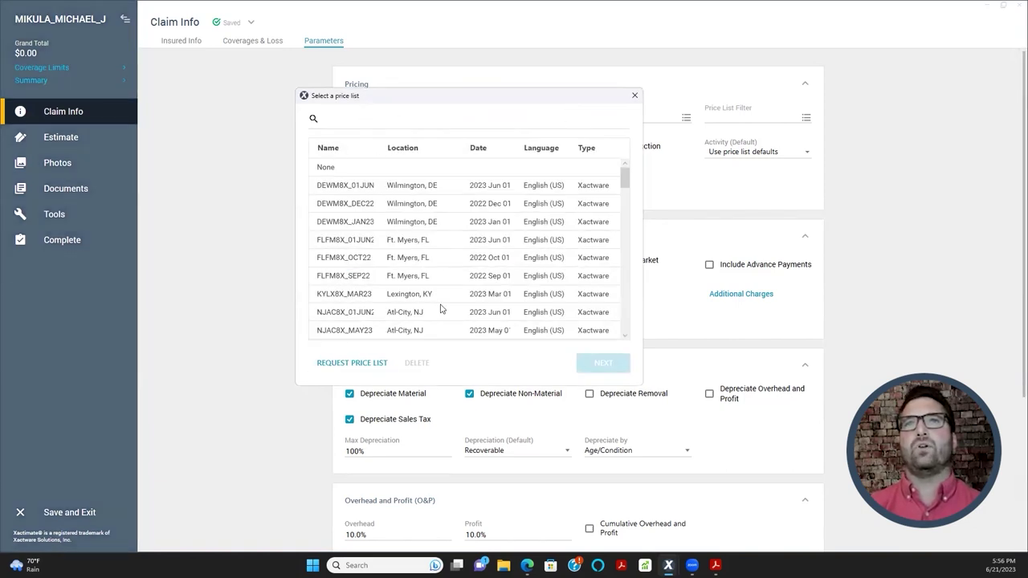
- Download the Harrisburg, PA price list for zip 17055 dated 6/21/2023 and apply it
scroll(385, 233, "down", 10)
scroll(405, 287, "down", 6)
scroll(425, 299, "down", 3)
scroll(427, 300, "down", 1)
left_click(371, 364)
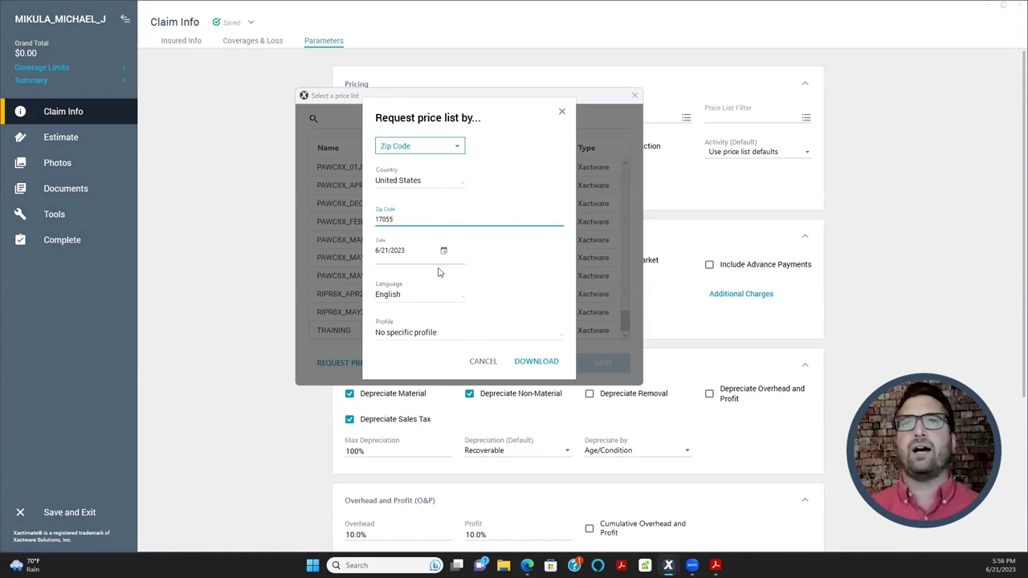
left_click(445, 253)
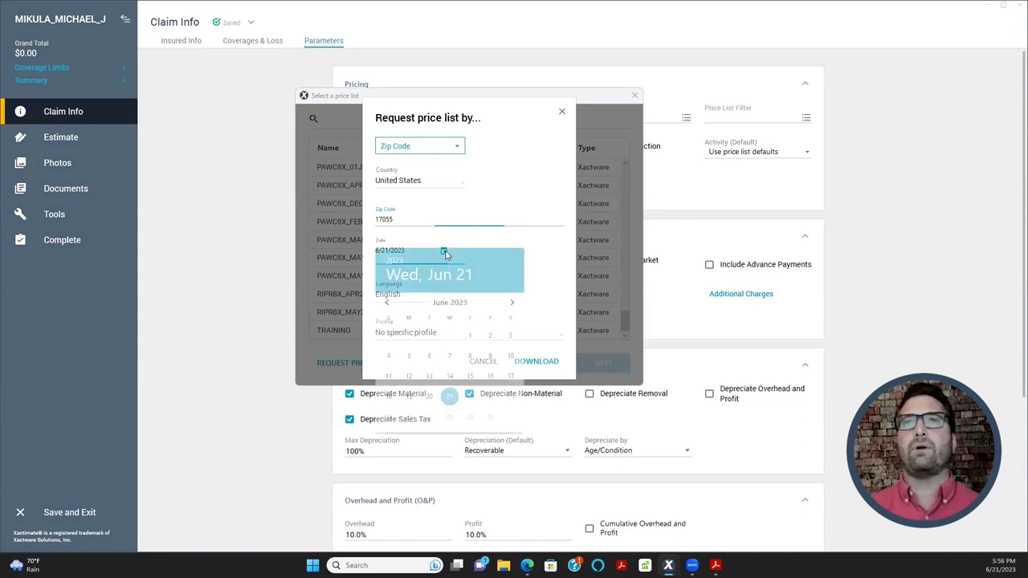
left_click(552, 279)
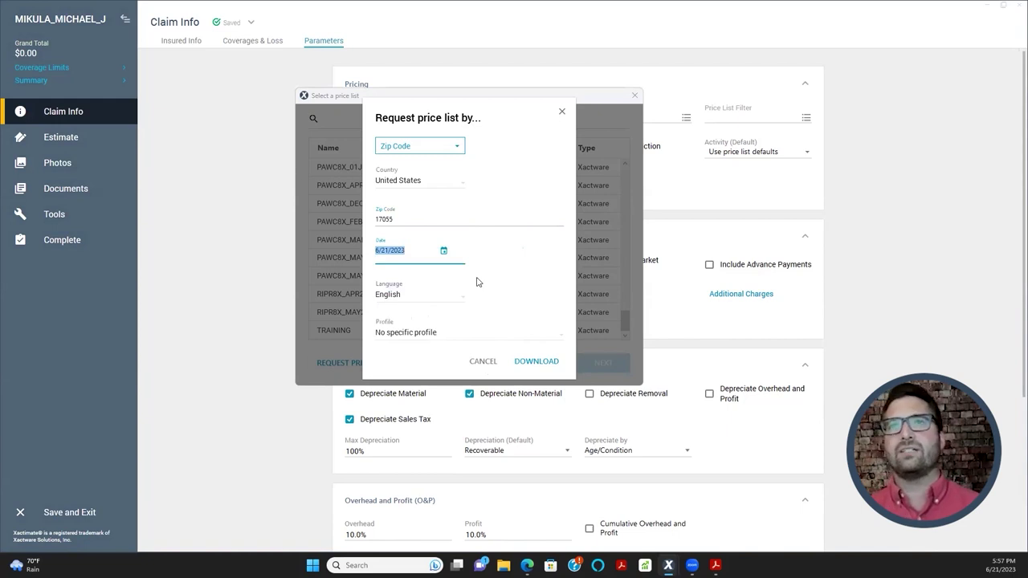
left_click(528, 368)
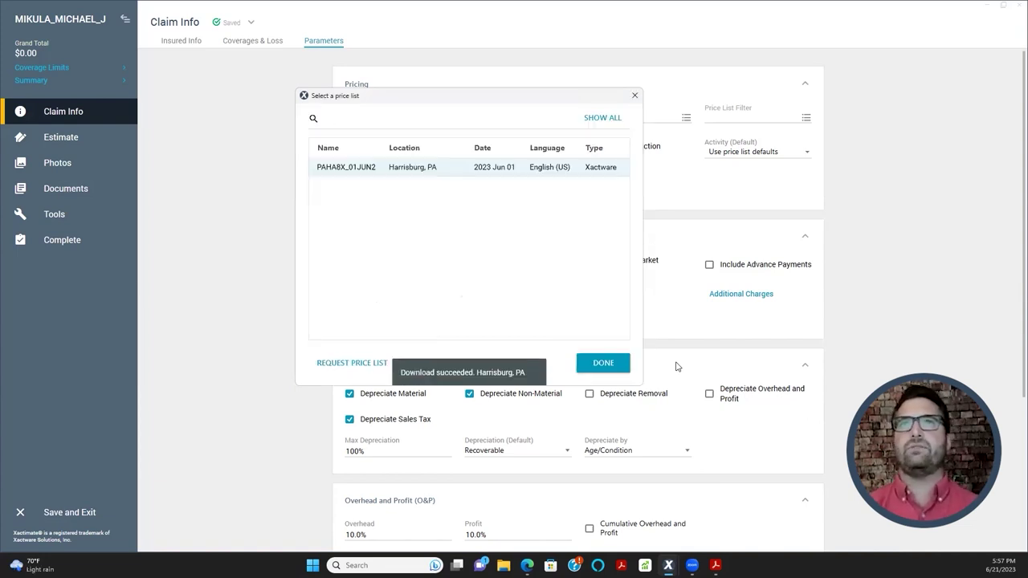
double_click(365, 175)
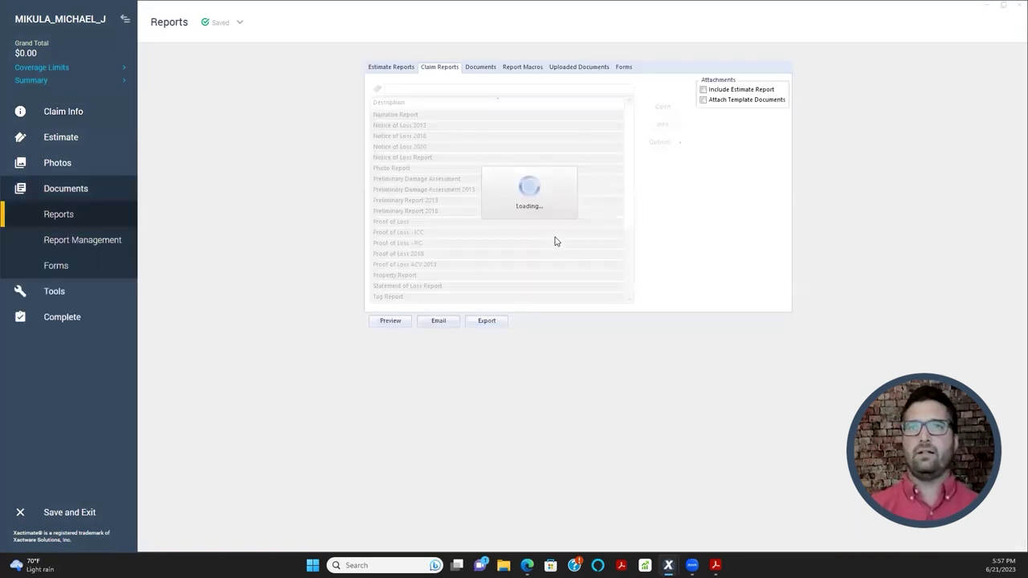
- Preview the Final Draft with/without Removal Depreciation estimate report as a PDF
left_click(394, 67)
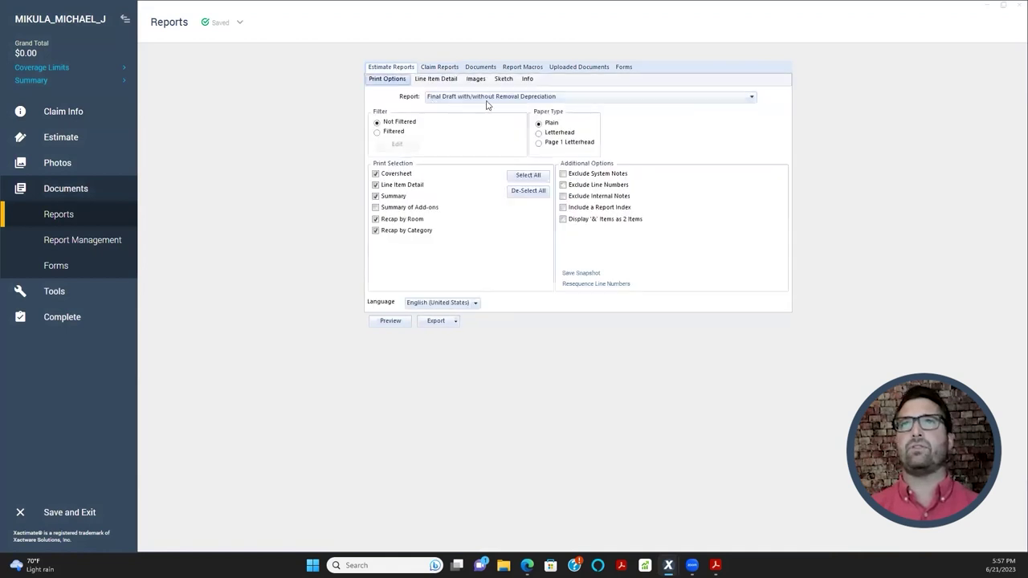
left_click(399, 322)
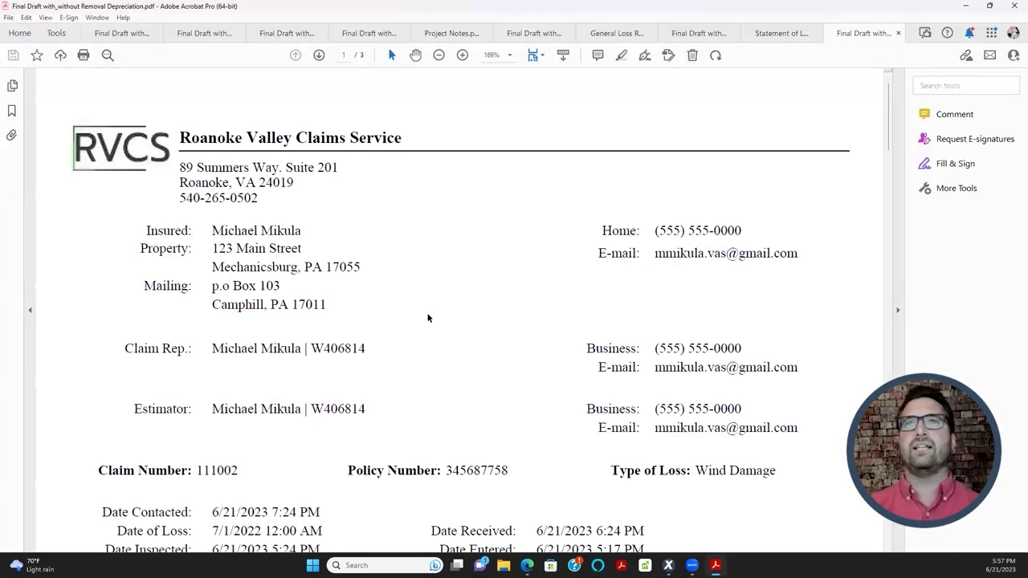
- Scroll the estimate PDF and highlight the price list name PAHA8X_01JUN23 to verify it
scroll(387, 218, "down", 3)
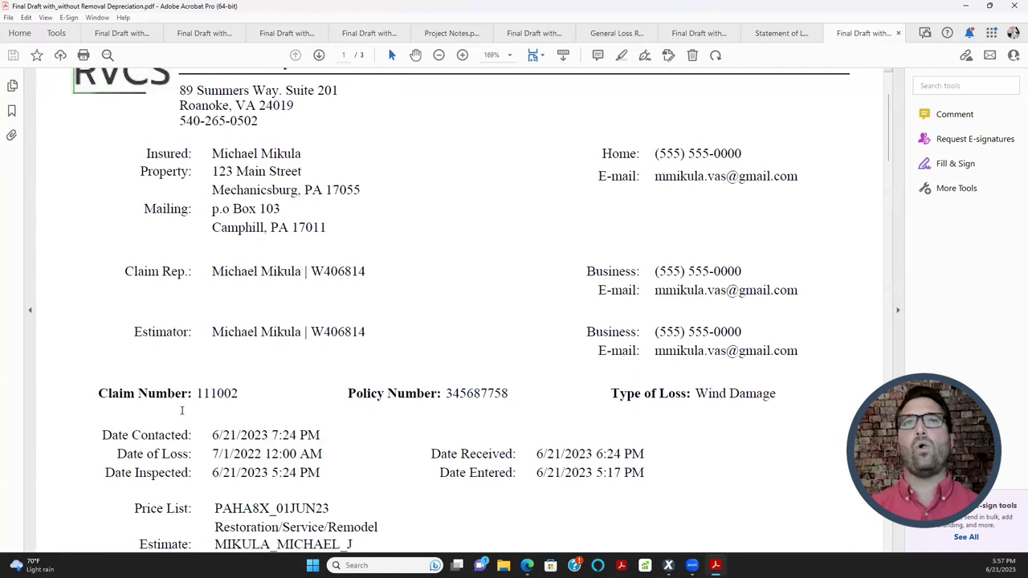
scroll(465, 341, "down", 1)
scroll(465, 340, "down", 4)
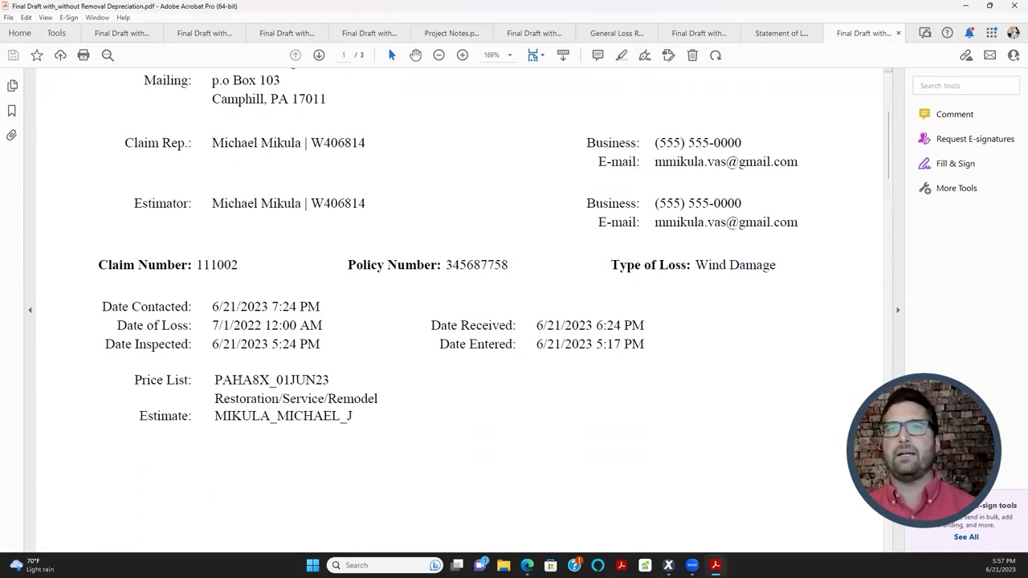
left_click_drag(214, 381, 303, 411)
left_click(248, 383)
left_click(266, 376)
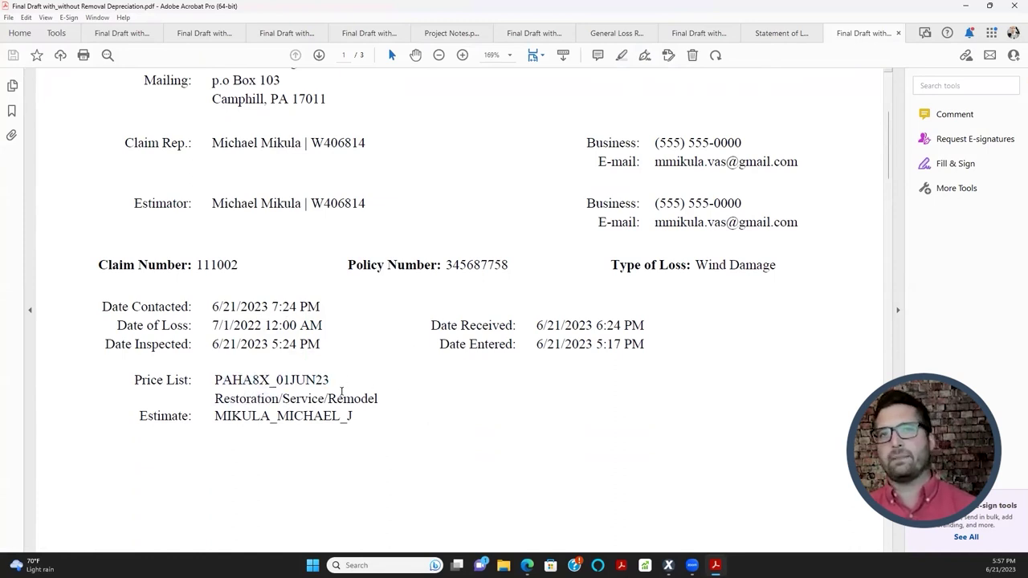
left_click_drag(334, 381, 378, 399)
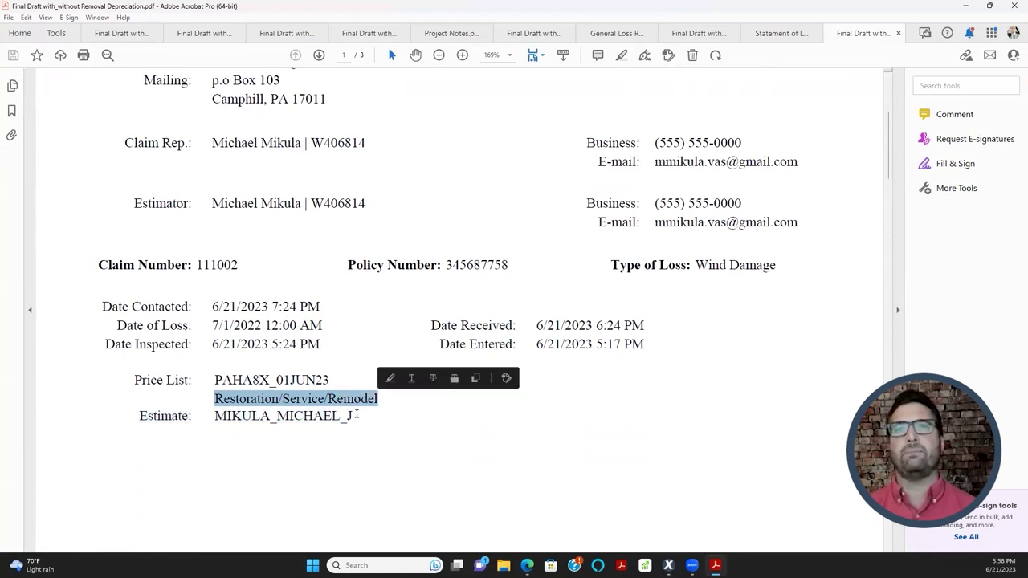
left_click(966, 7)
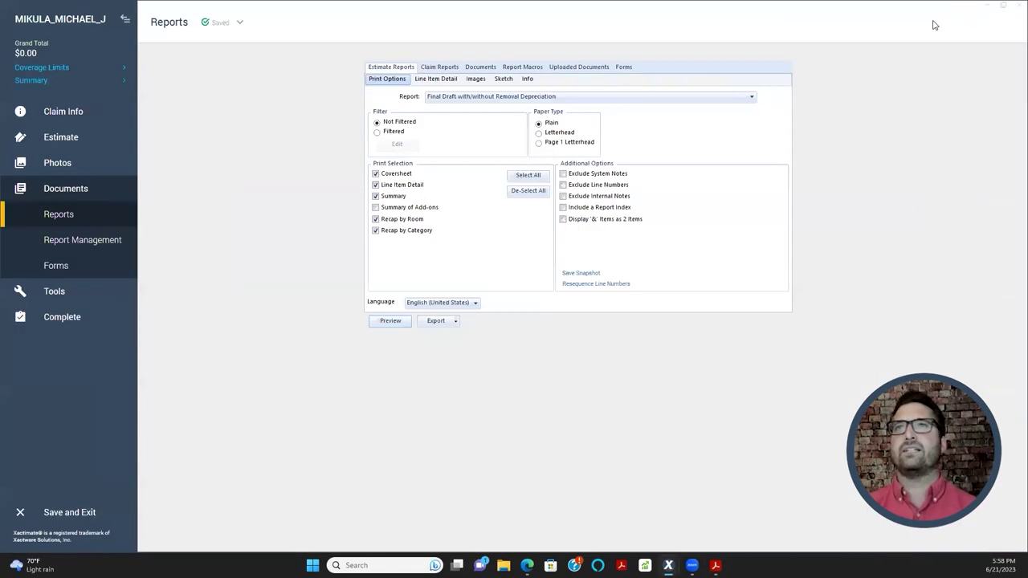
left_click(72, 110)
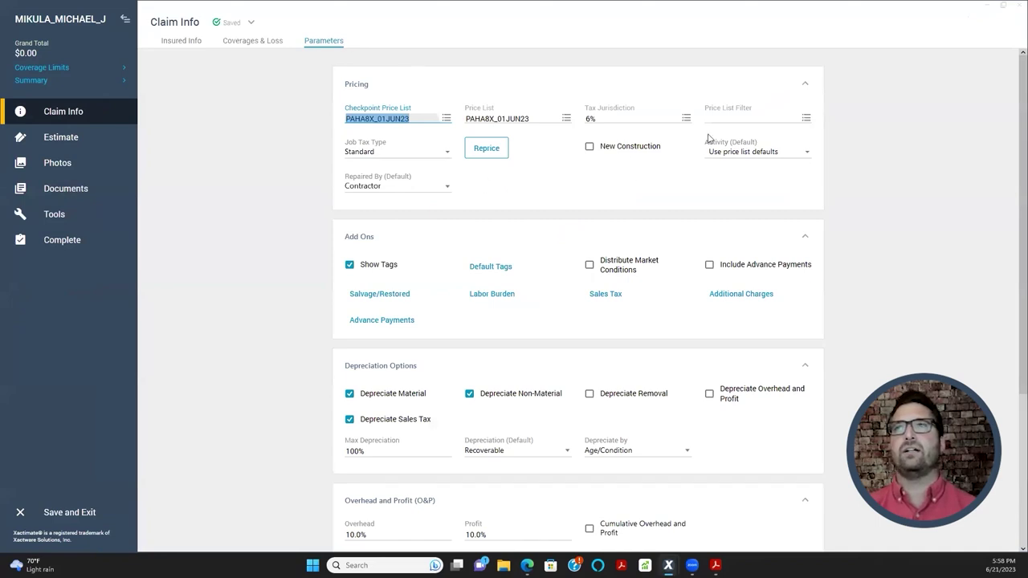
left_click(687, 119)
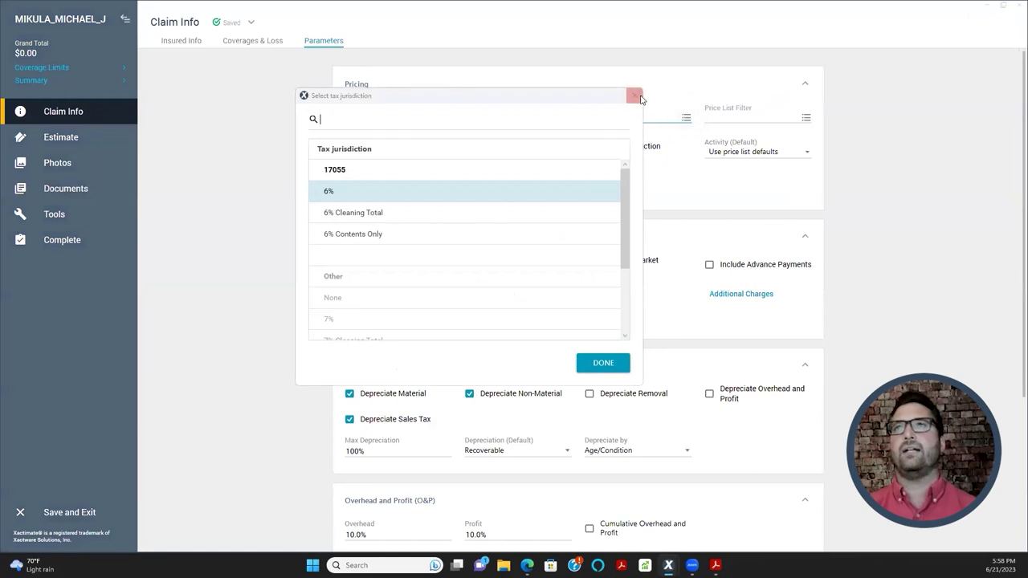
left_click(634, 97)
left_click(566, 118)
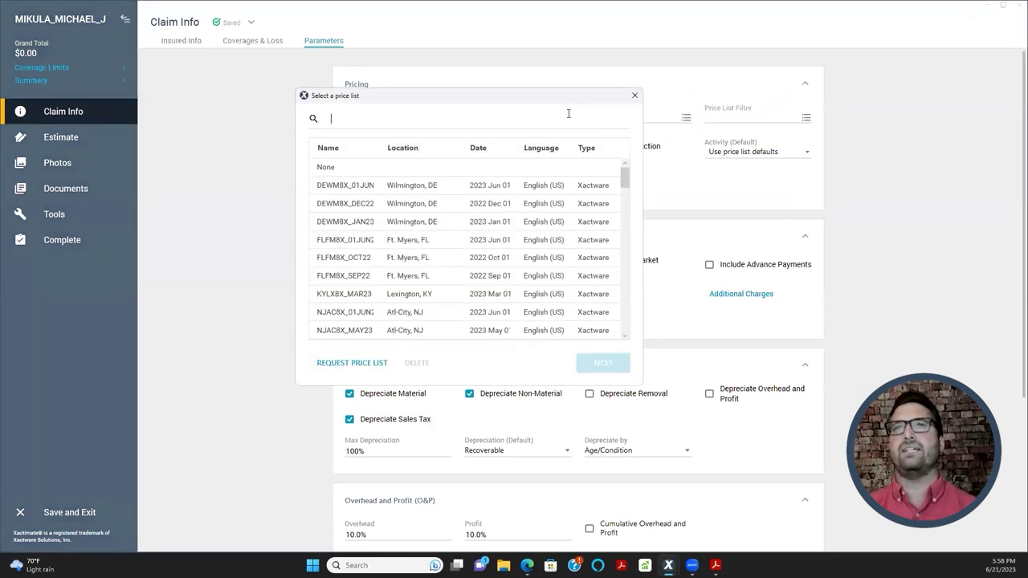
left_click(633, 95)
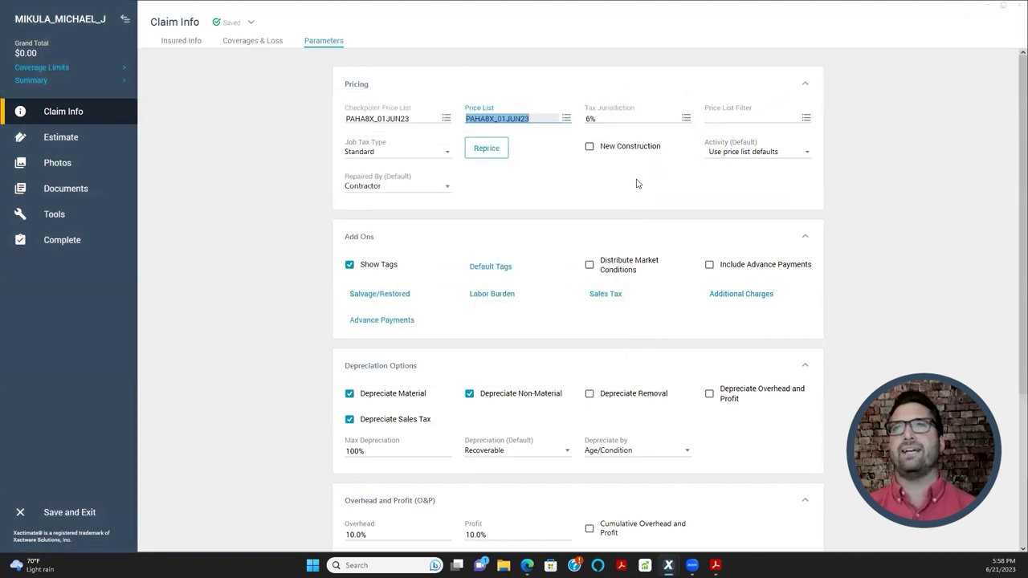
left_click(632, 118)
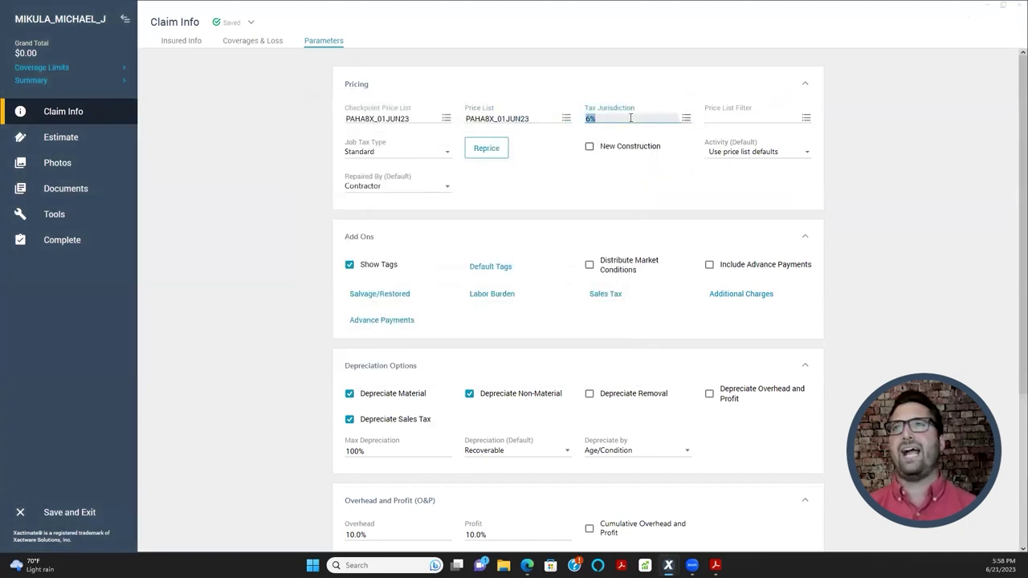
left_click(687, 119)
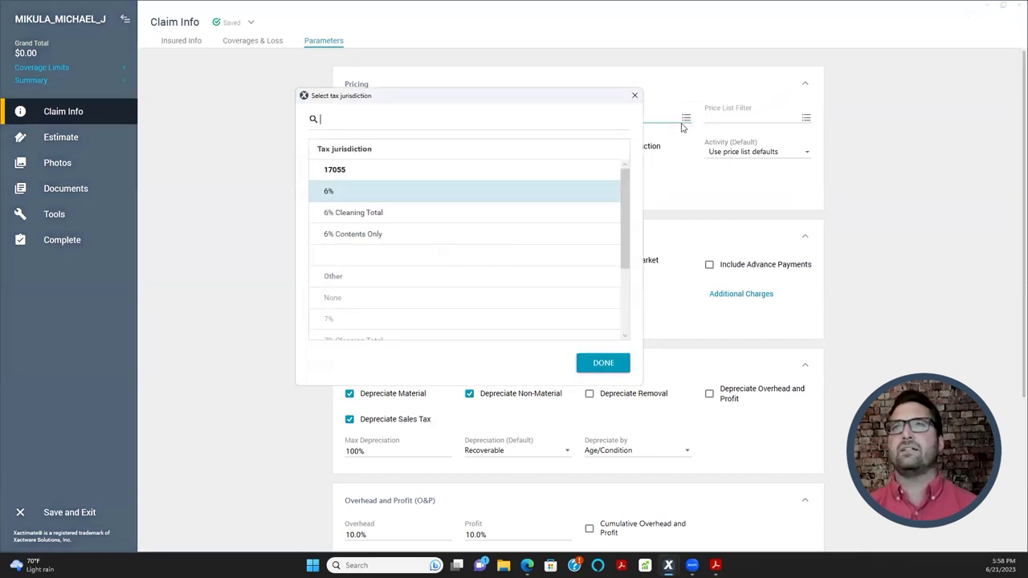
scroll(365, 322, "down", 3)
scroll(394, 280, "up", 3)
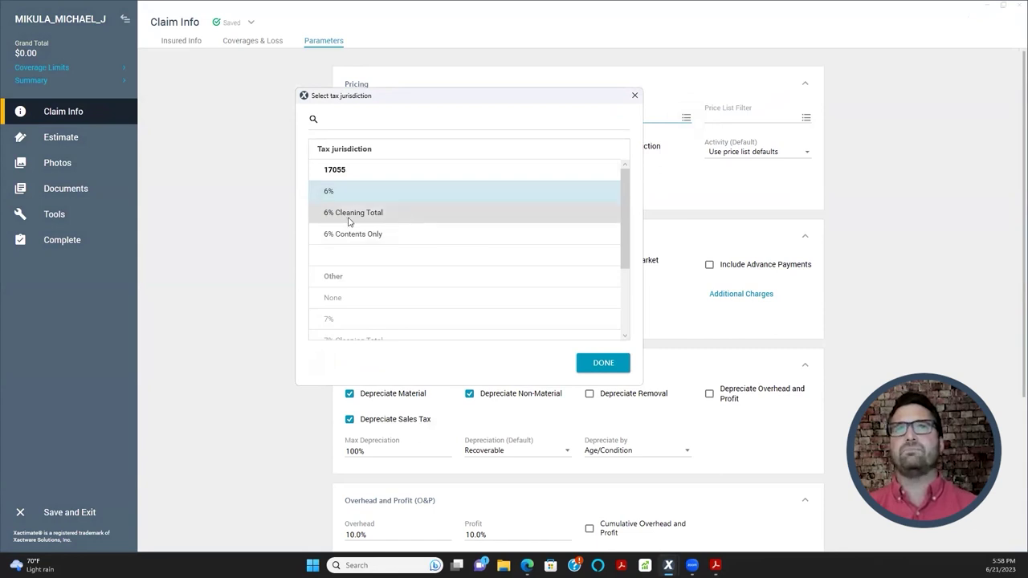
double_click(399, 197)
left_click(608, 202)
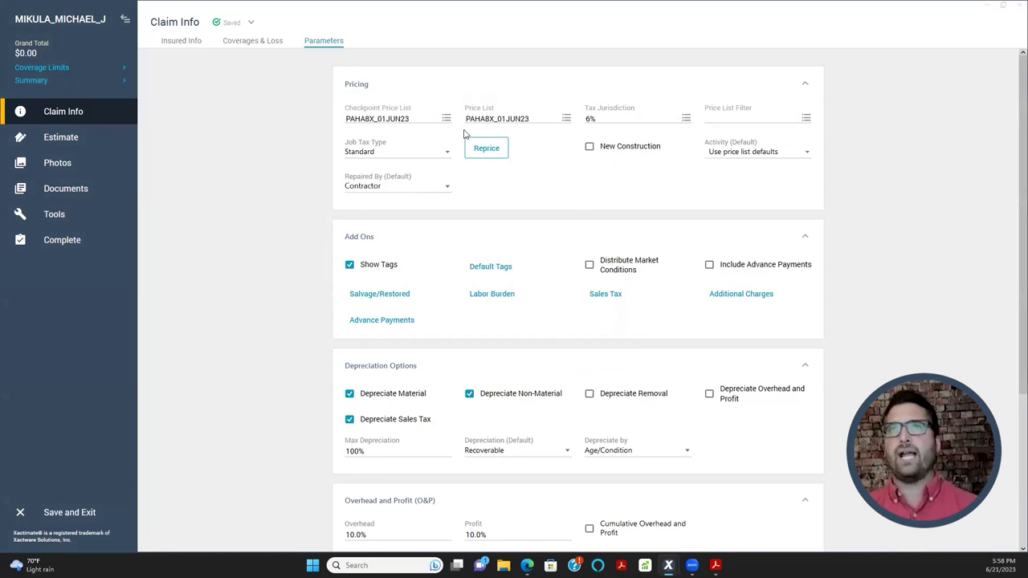
- Set the claim's default Activity to (&) Remove and Replace in the pricing parameters
left_click(361, 110)
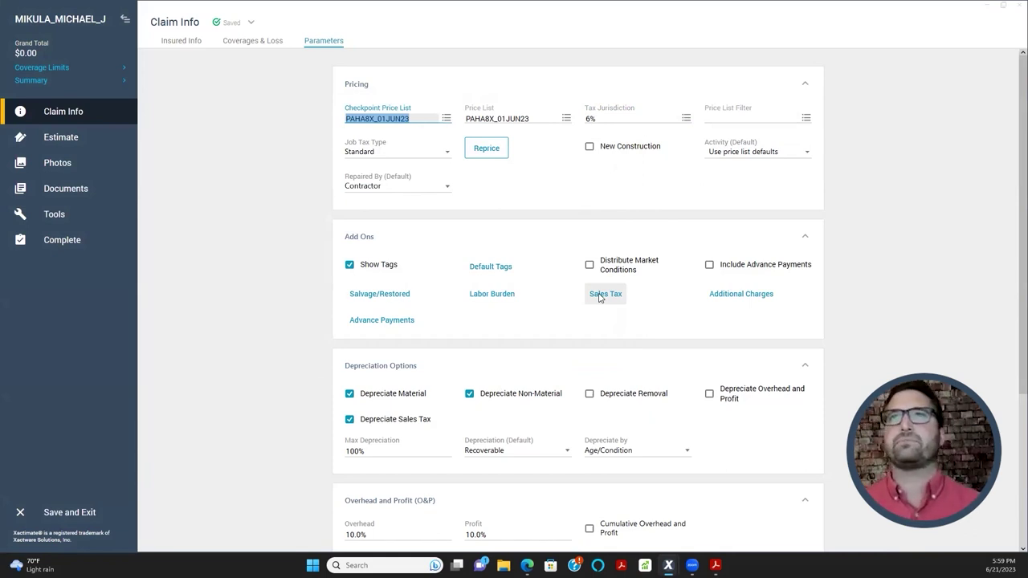
left_click(610, 217)
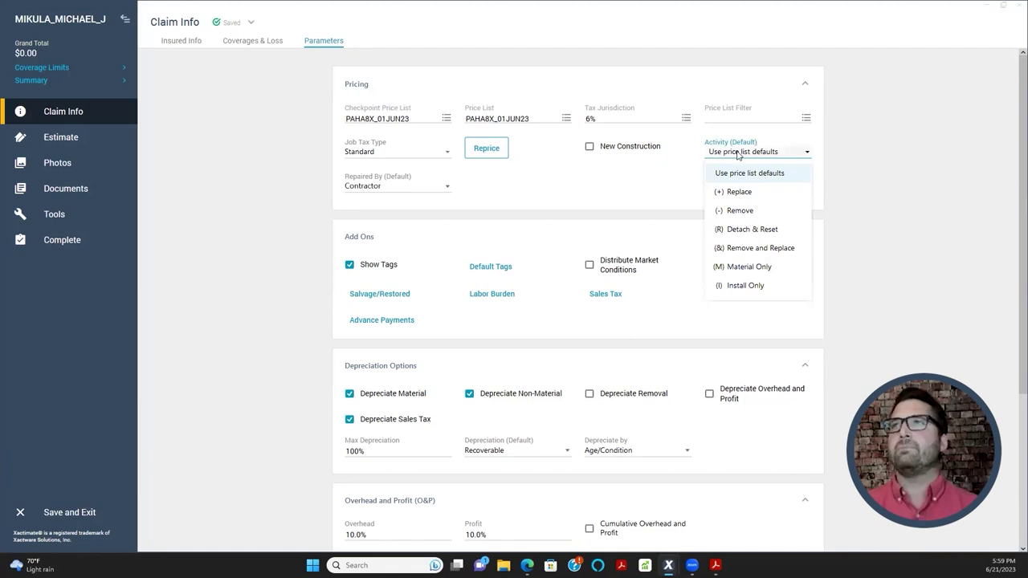
left_click(734, 248)
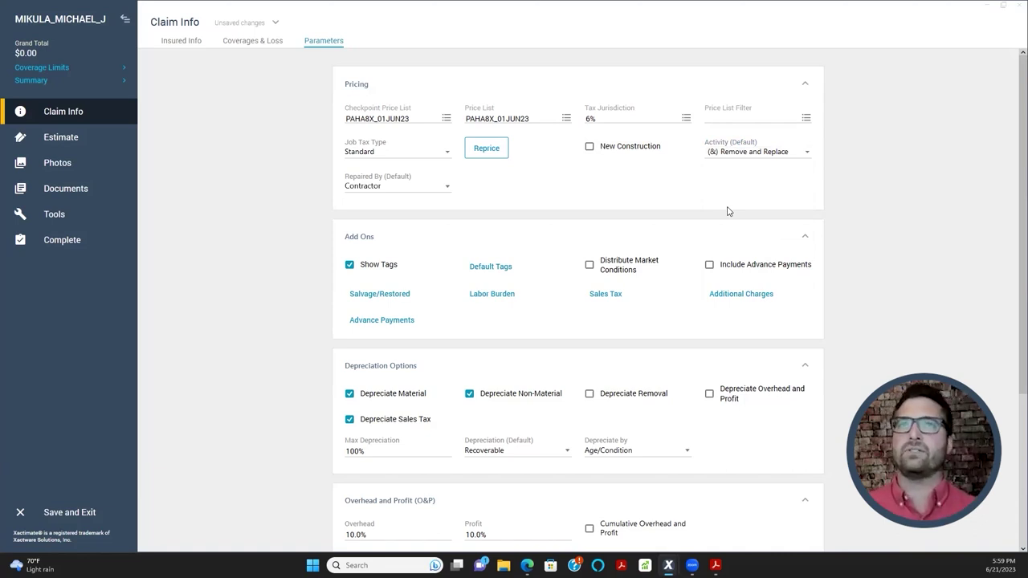
left_click(366, 189)
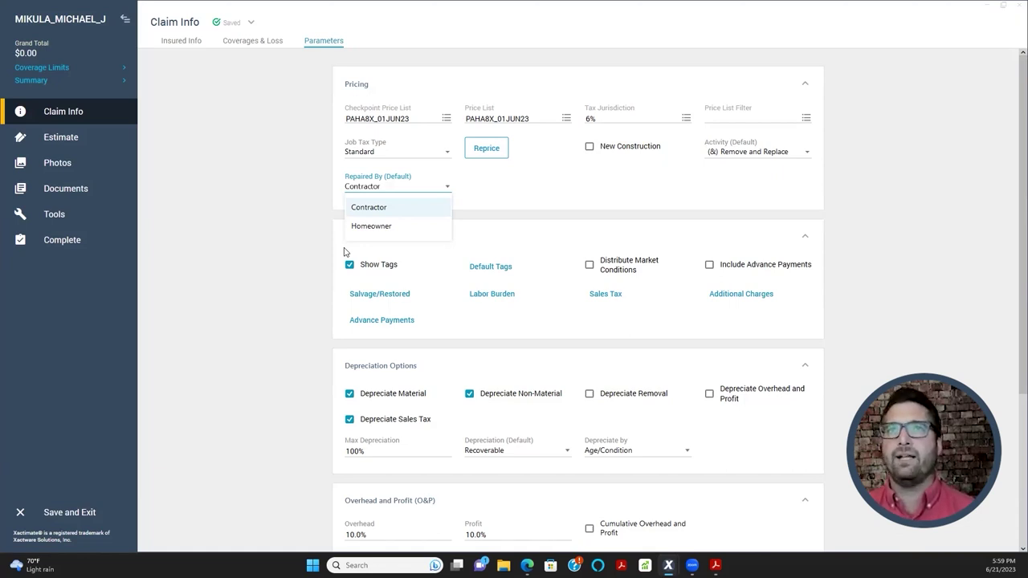
- Keep Contractor in Repaired By (Default) and leave New Construction unchecked after toggling it
left_click(396, 215)
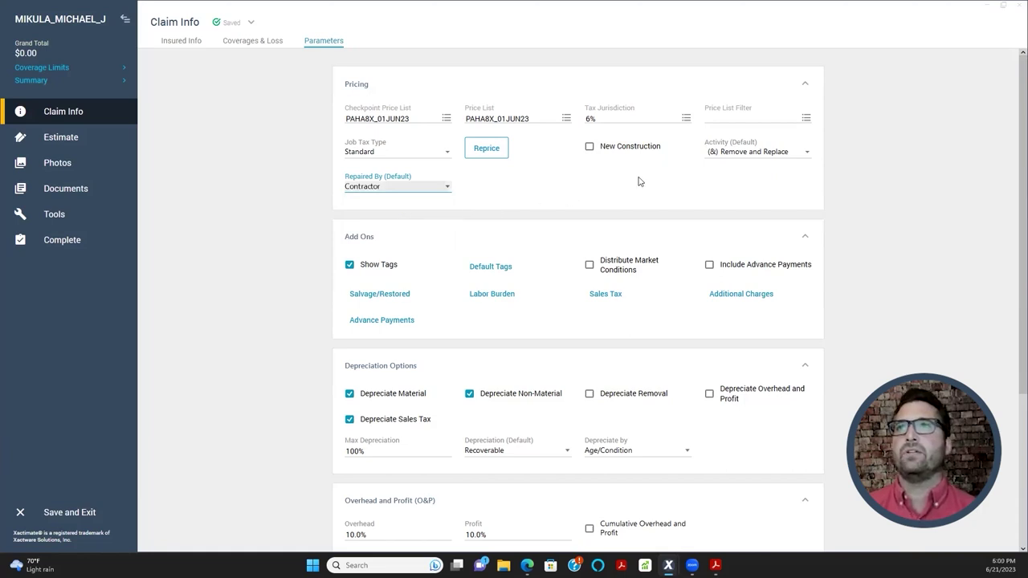
left_click(608, 153)
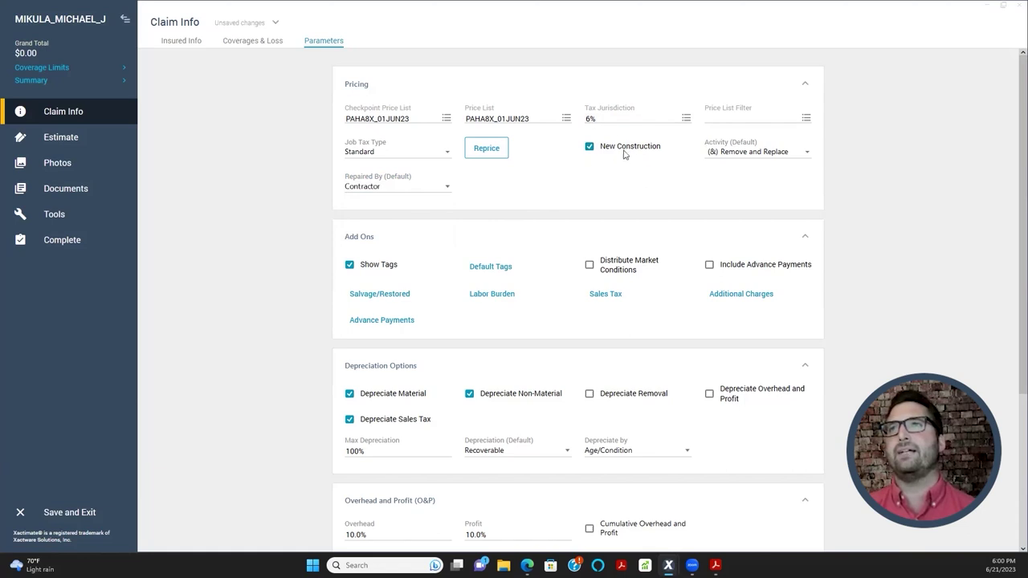
left_click(590, 149)
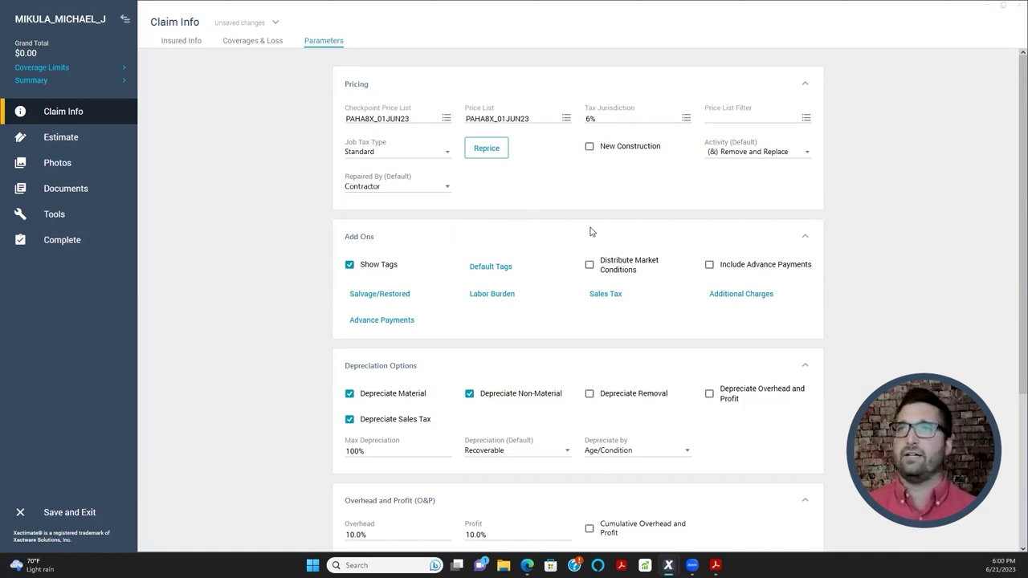
left_click(589, 147)
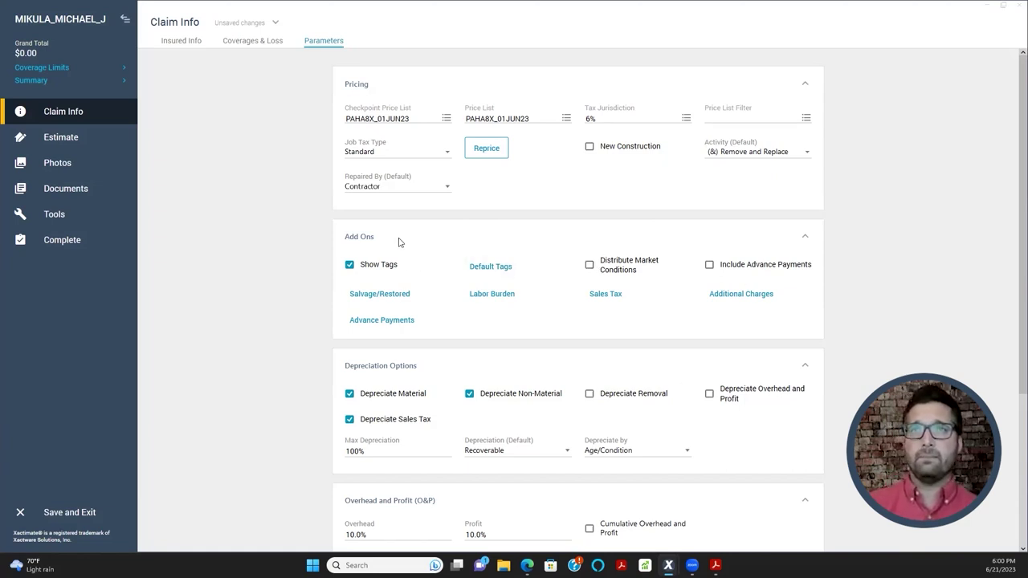
scroll(401, 243, "down", 1)
scroll(561, 289, "down", 1)
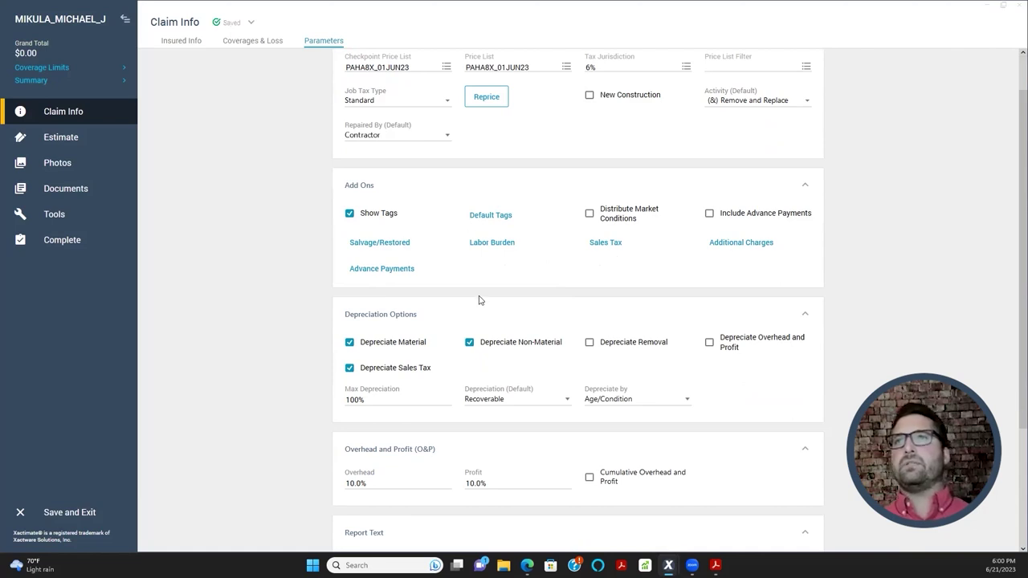
scroll(631, 349, "up", 2)
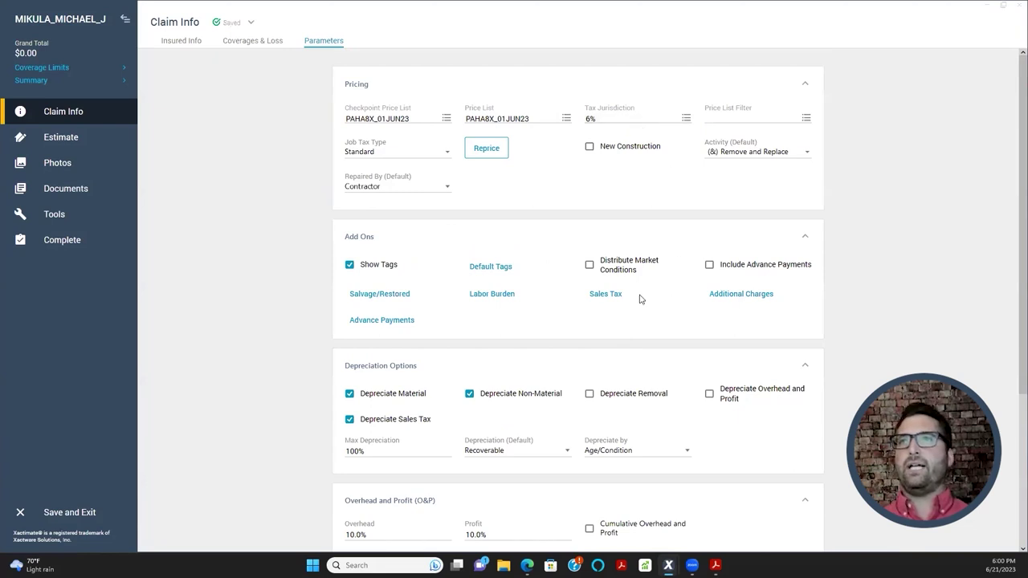
- Open the Estimate Sales Tax settings and set Material Sales Tax's tax type to Neither
left_click(606, 294)
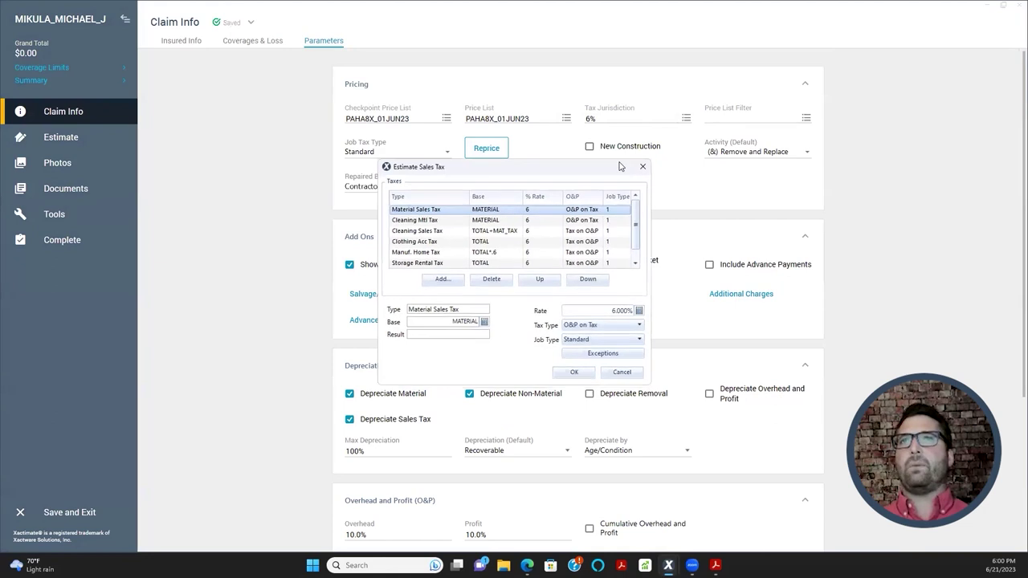
left_click_drag(622, 170, 644, 150)
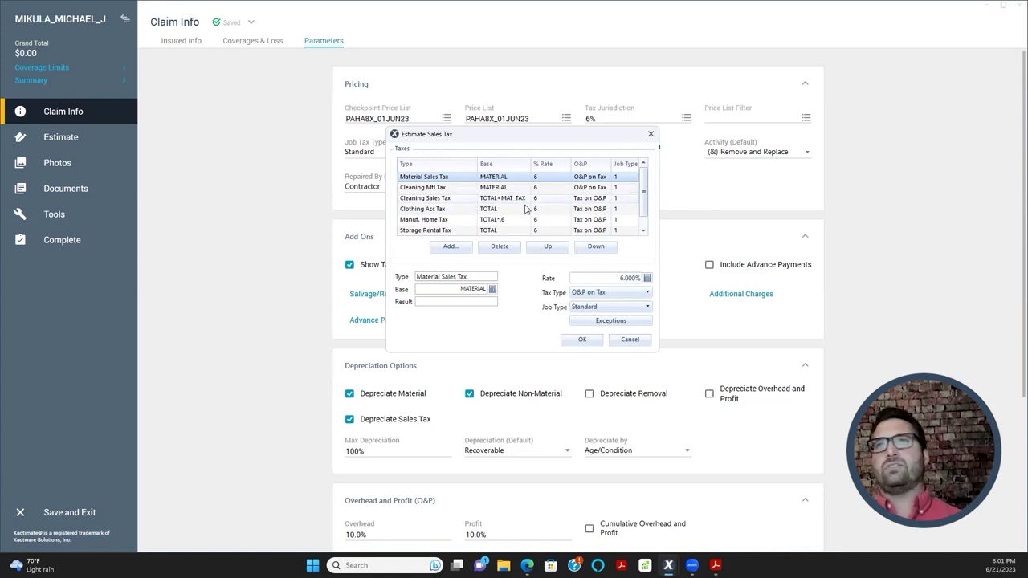
left_click(465, 188)
left_click(599, 293)
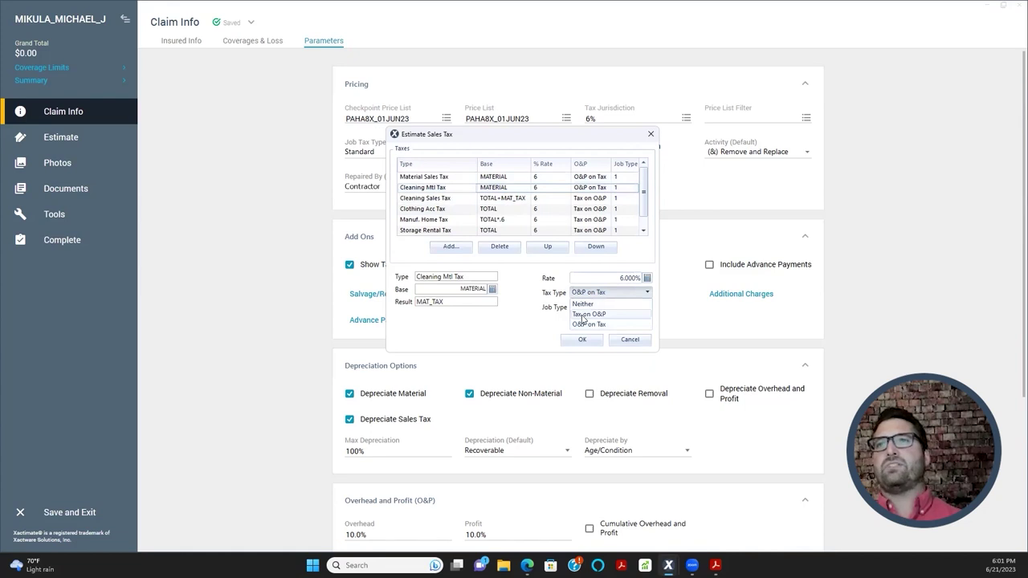
left_click(592, 293)
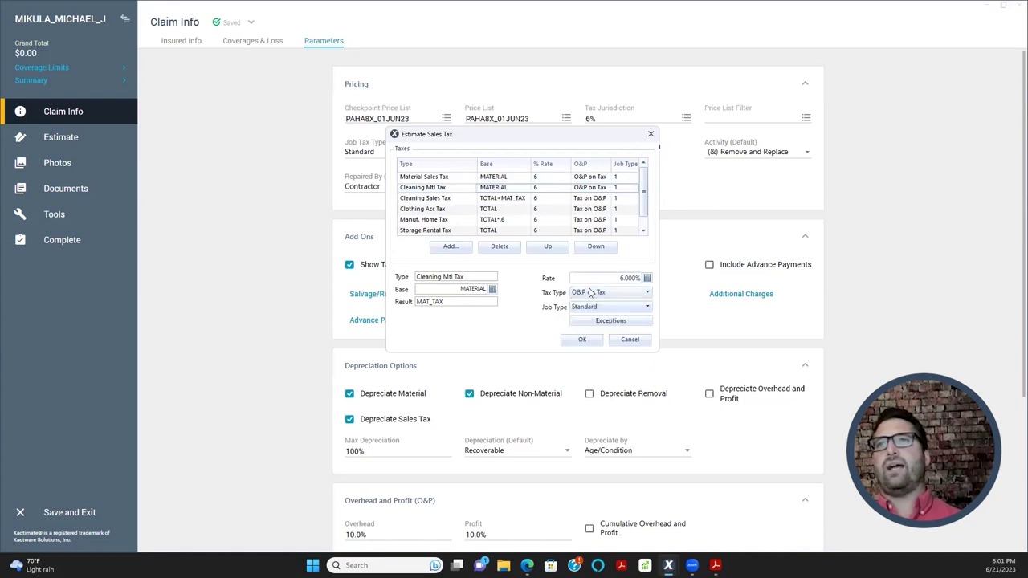
left_click(429, 180)
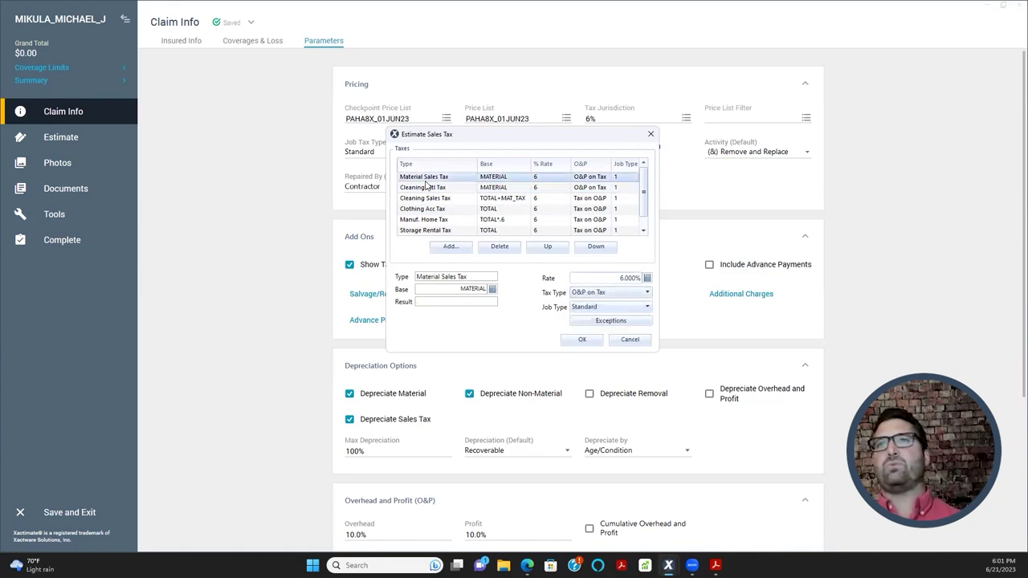
left_click(442, 234, "shift")
left_click(633, 294)
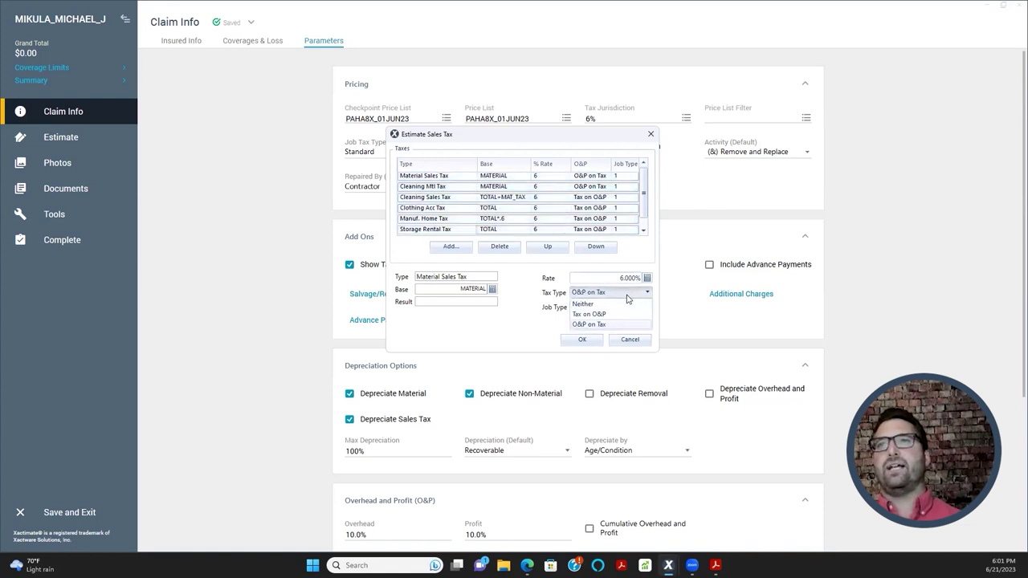
left_click(607, 306)
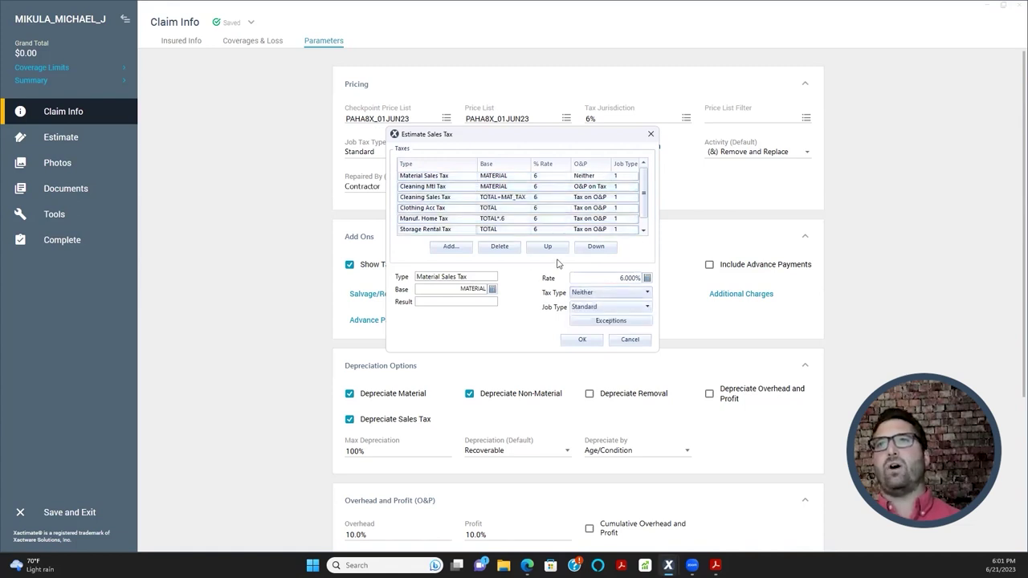
- Set the tax type of Cleaning Mtl Tax and Cleaning Sales Tax to Neither
left_click(456, 187)
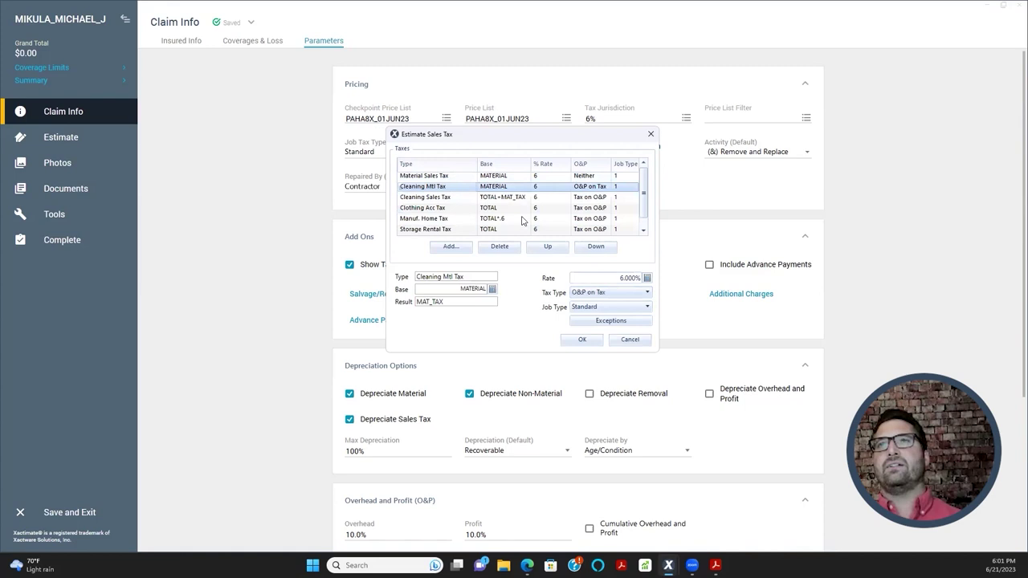
left_click(599, 294)
left_click(597, 309)
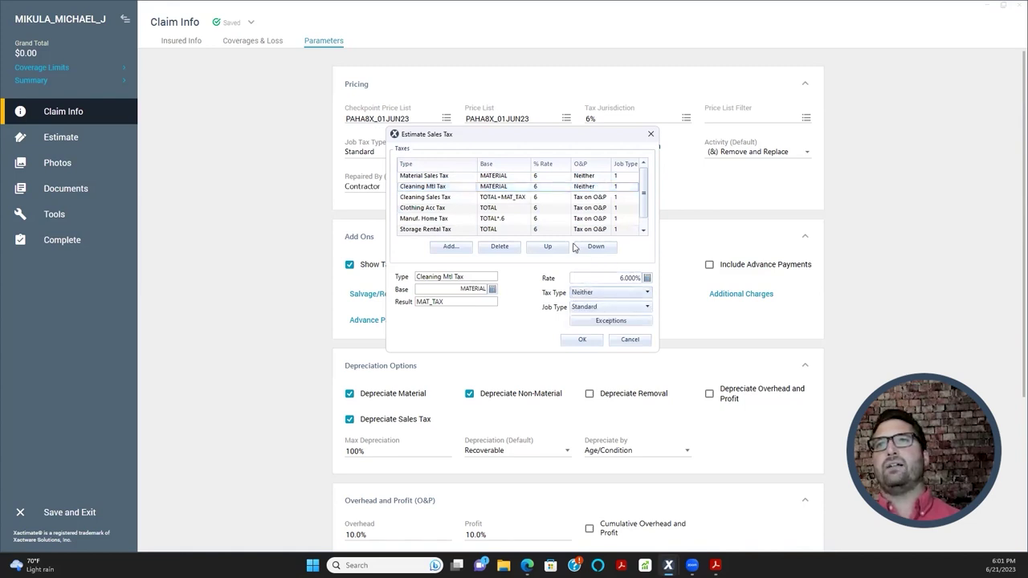
left_click(438, 197)
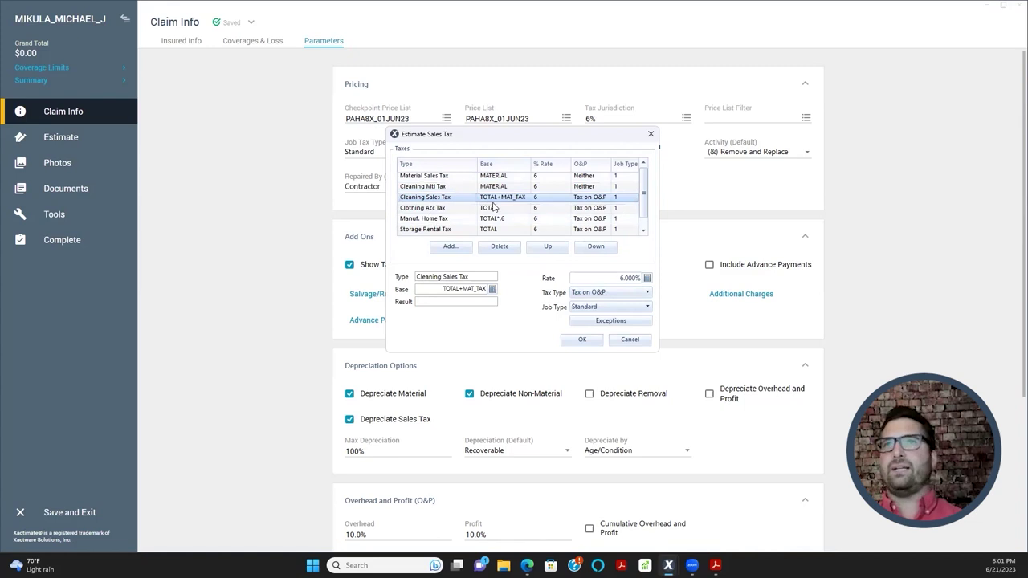
scroll(514, 215, "down", 1)
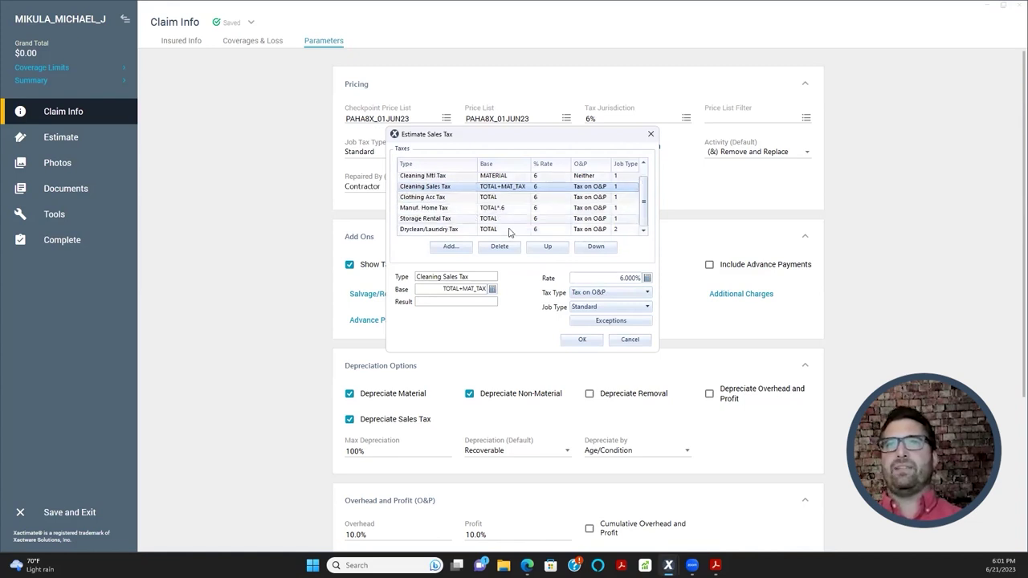
scroll(501, 209, "up", 1)
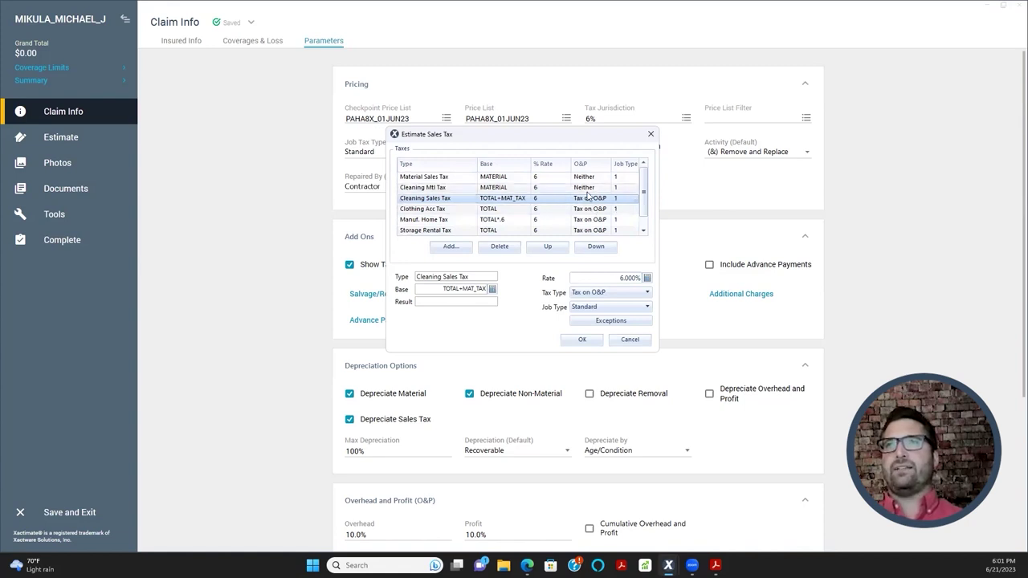
left_click(595, 293)
left_click(589, 305)
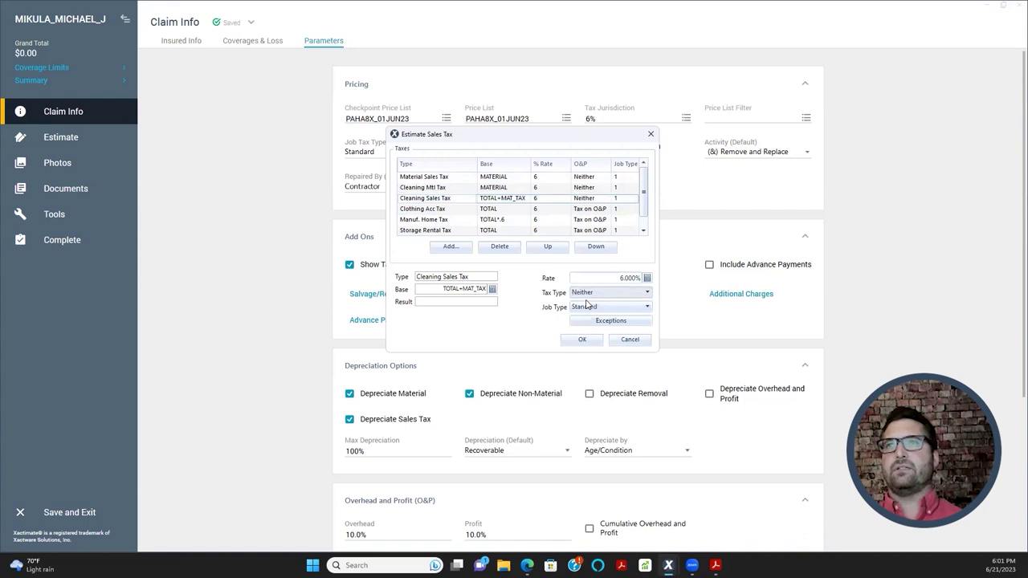
- Try Cleaning Mtl Tax on O&P, return it to Neither, and confirm the sales tax settings
left_click(585, 188)
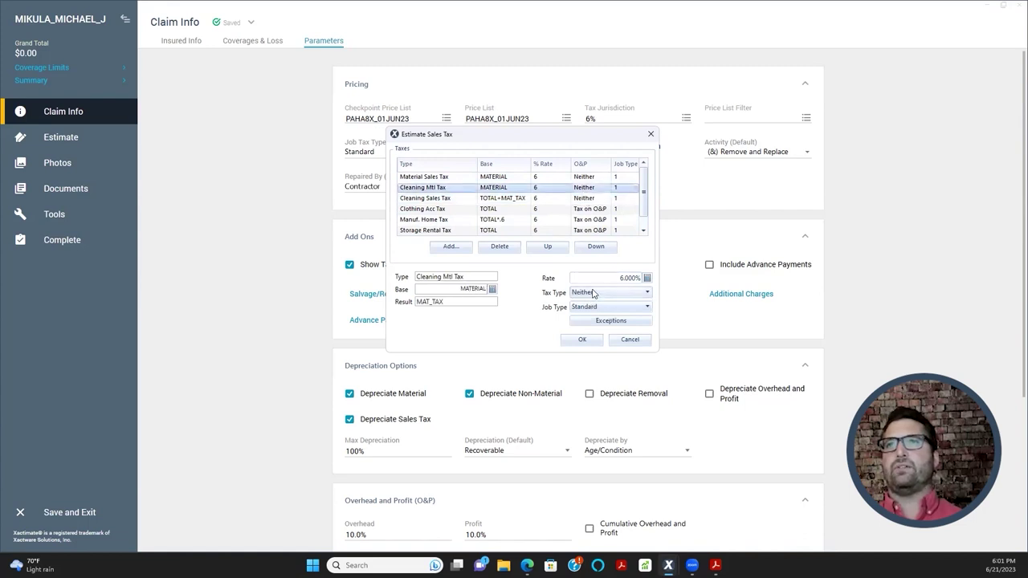
left_click(598, 293)
left_click(592, 314)
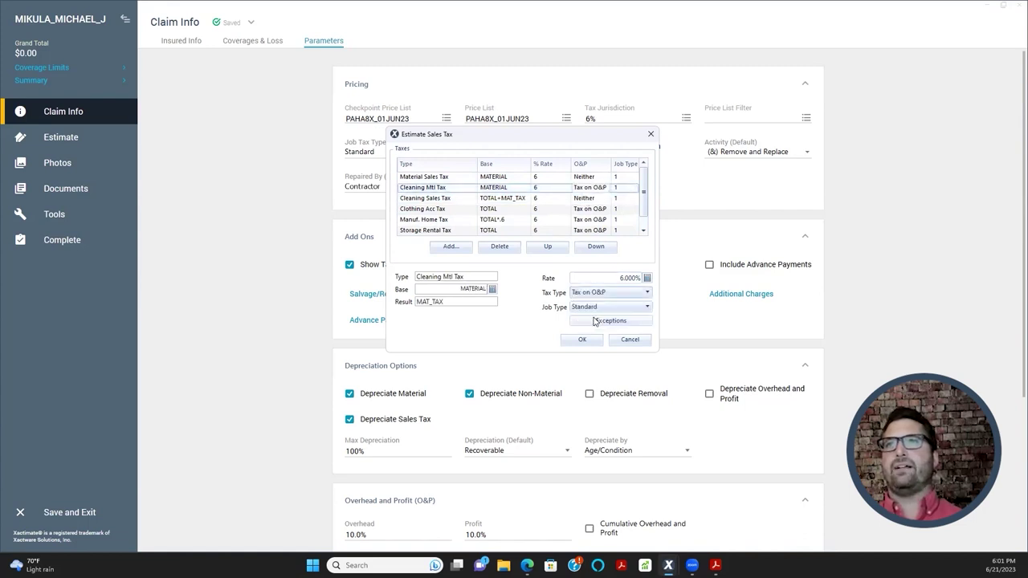
left_click(598, 292)
left_click(595, 306)
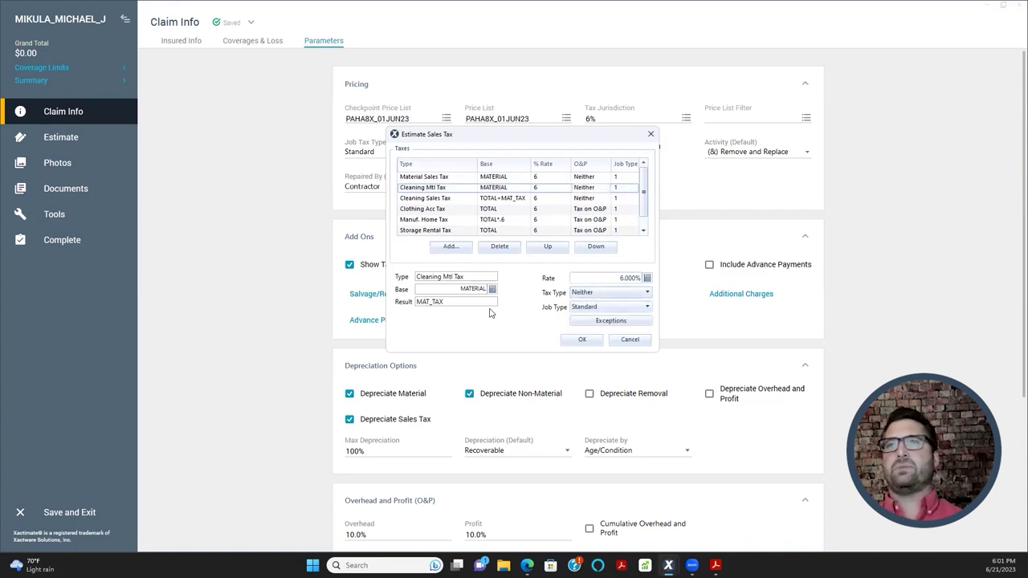
left_click(582, 341)
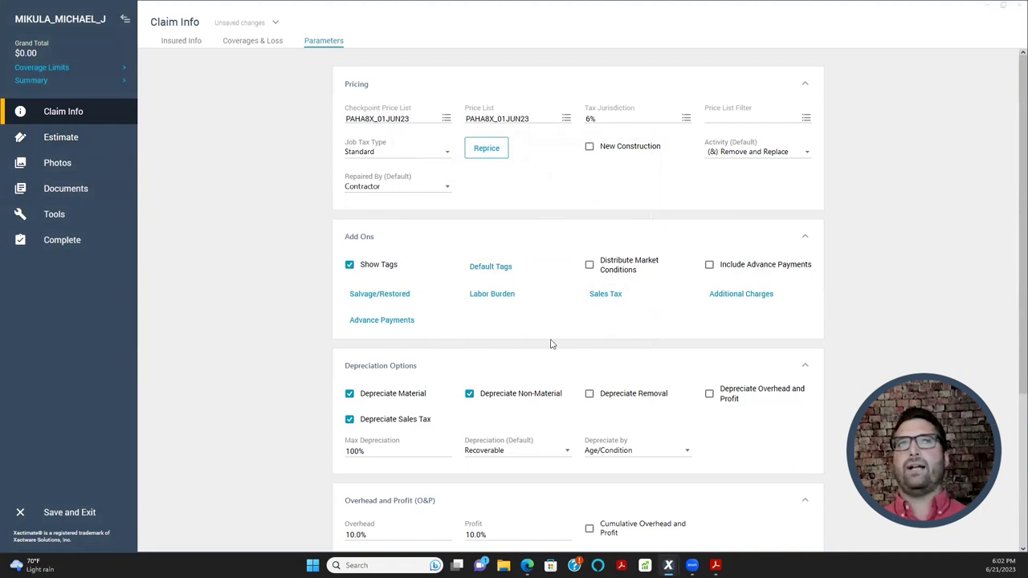
- Add a DRY MASKLF mask-wall line item in Estimate Items with a quantity of 10 LF
left_click(75, 139)
left_click(68, 187)
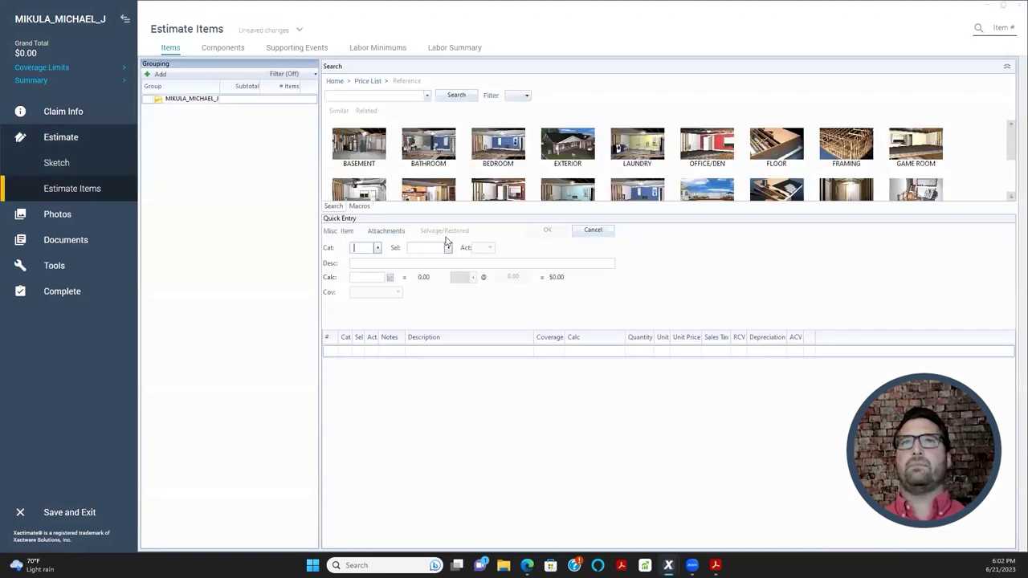
left_click(332, 358)
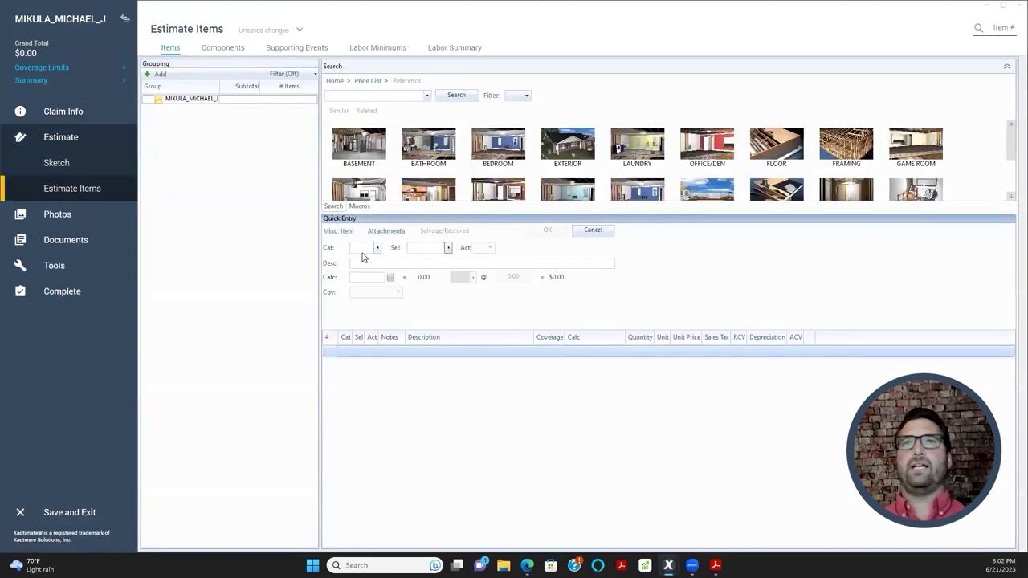
left_click(370, 246)
type("dry")
key("Tab")
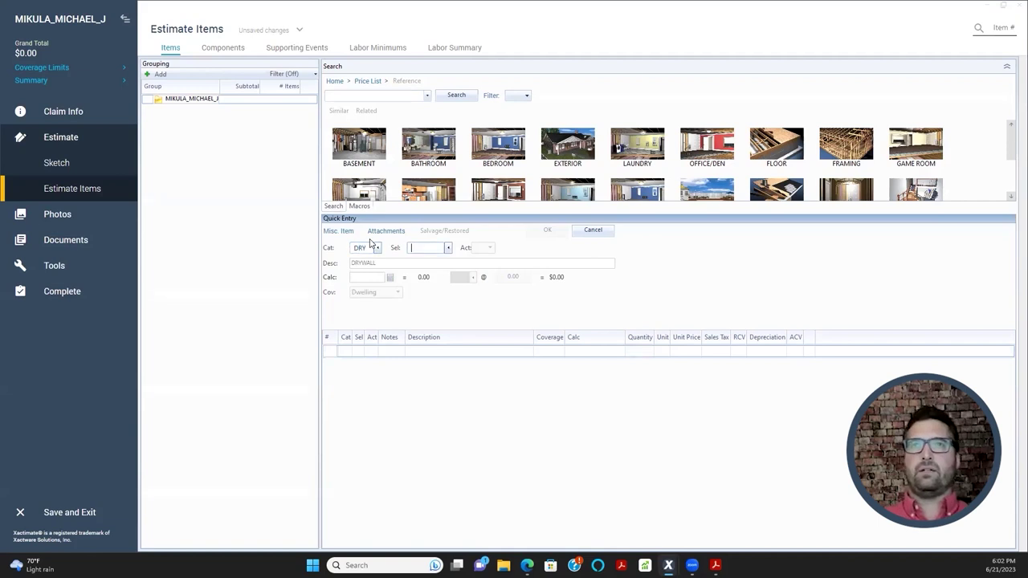
type("masklf")
key("Return")
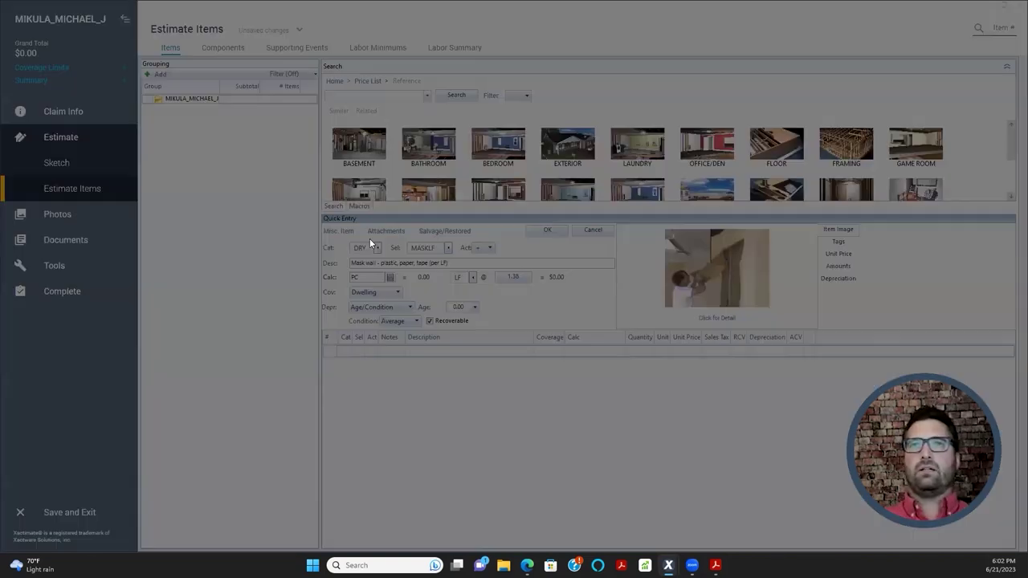
left_click(619, 318)
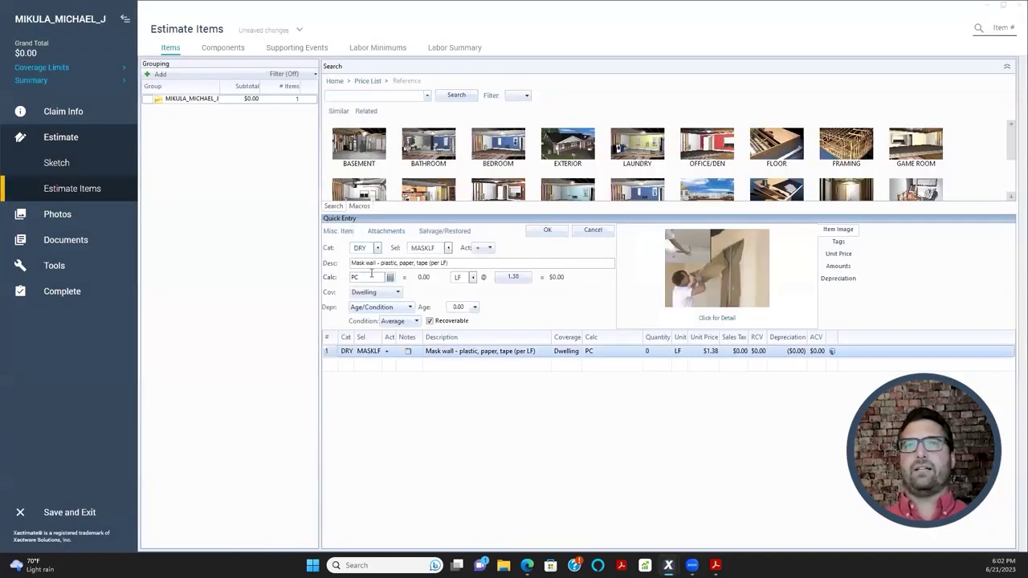
type("10")
key("Return")
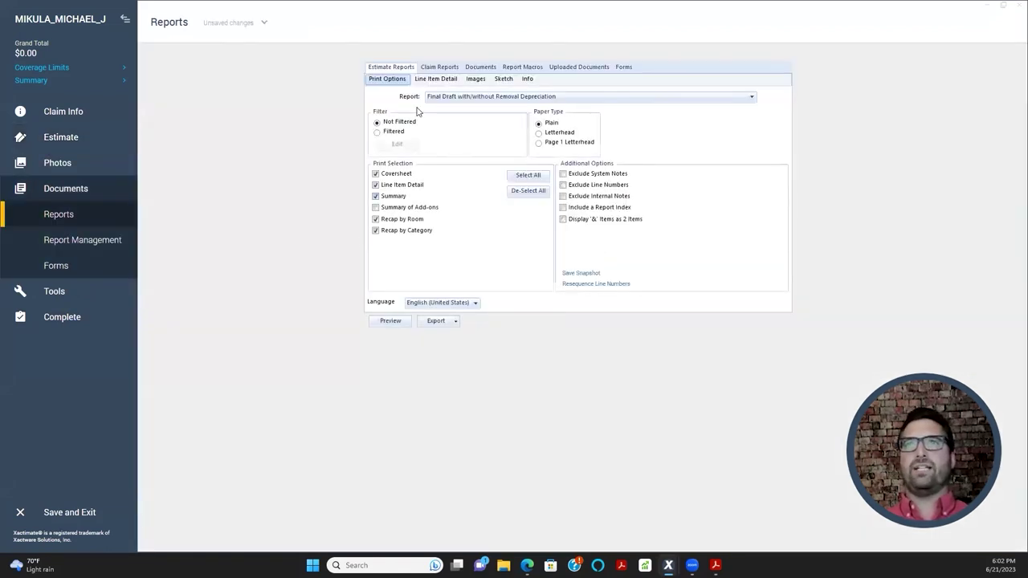
- Preview the Final Draft with/without Removal Depreciation report as a PDF
left_click(390, 322)
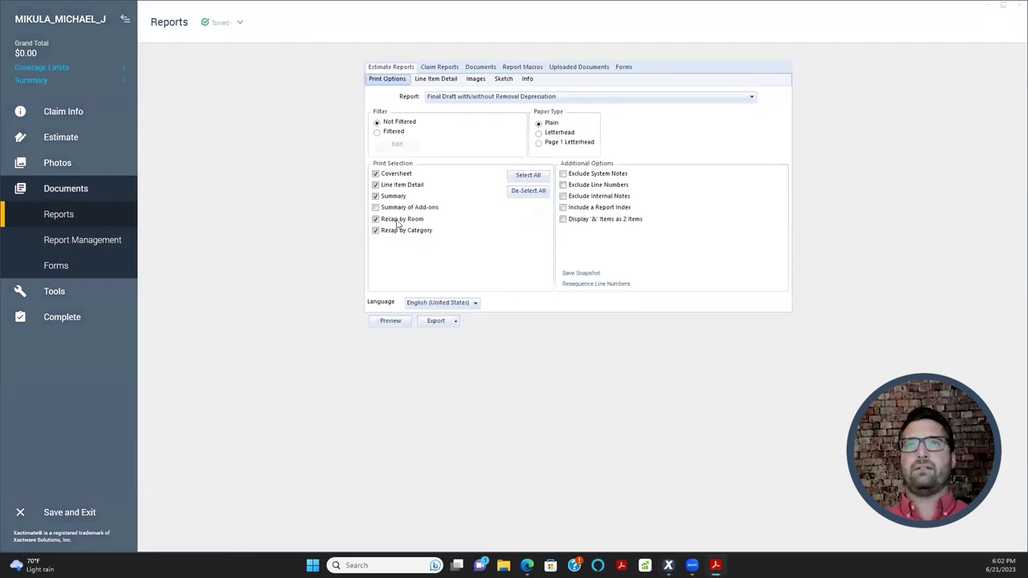
- Review the RVCS header on the PDF's Recap by Category and Recap by Room pages, then minimize Acrobat
scroll(450, 256, "down", 3)
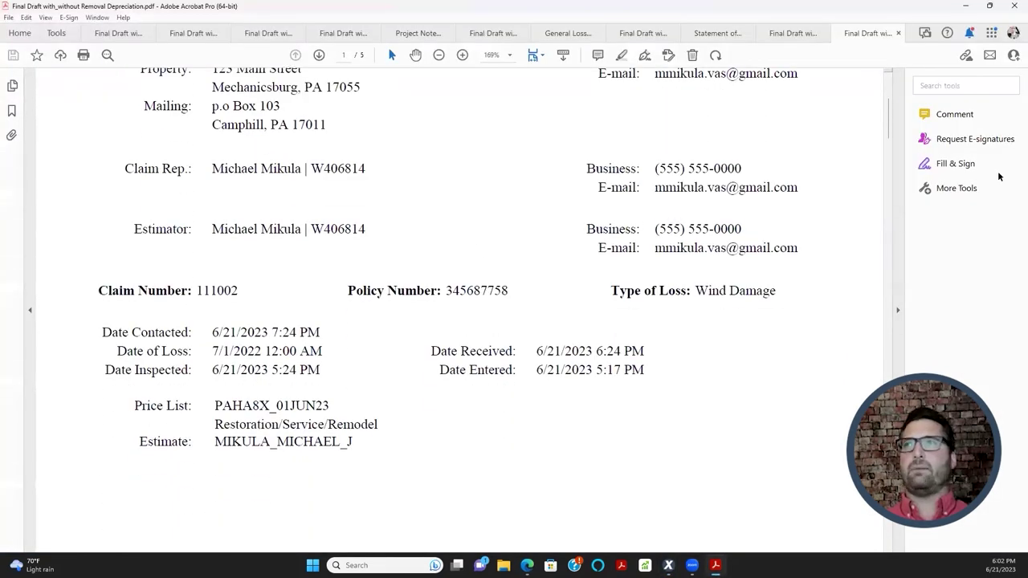
left_click_drag(889, 128, 890, 538)
scroll(460, 241, "up", 2)
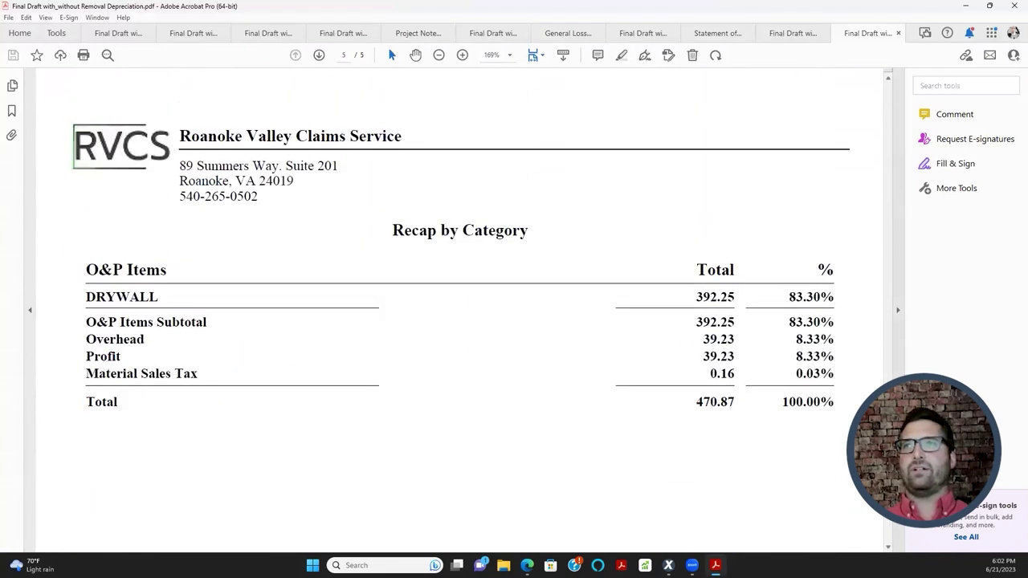
left_click_drag(382, 229, 723, 404)
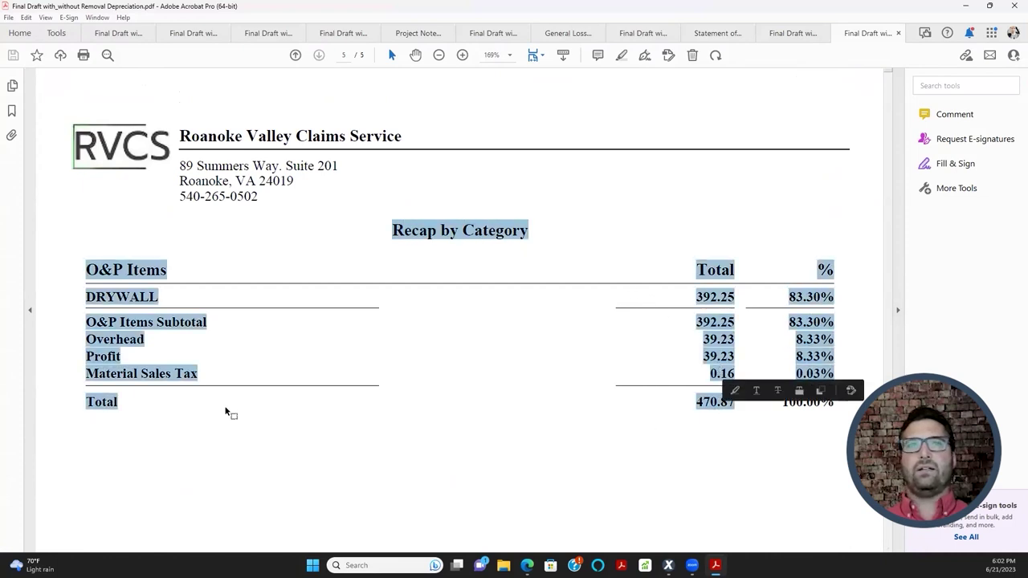
left_click(104, 340)
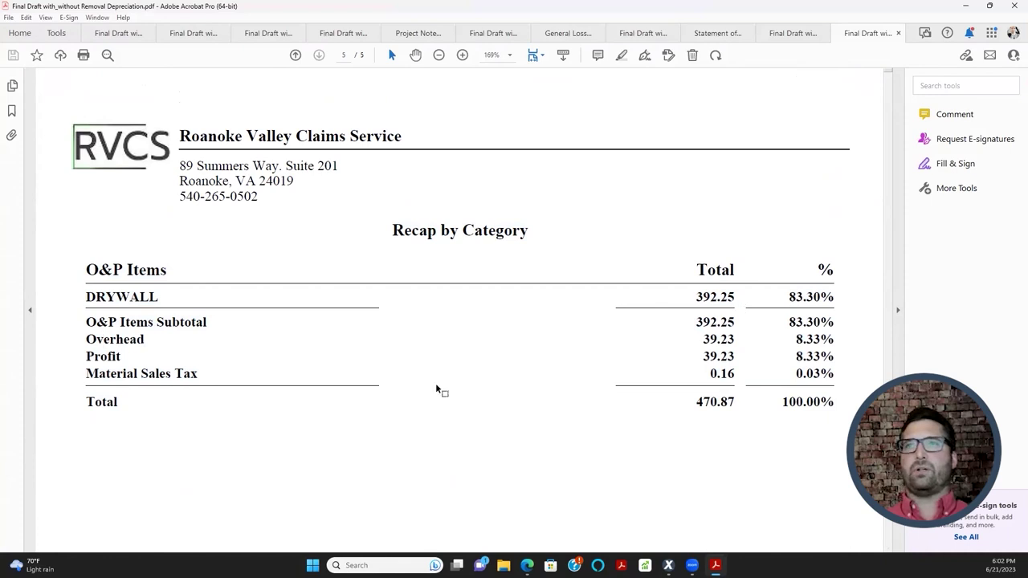
scroll(182, 423, "down", 1)
scroll(193, 392, "up", 2)
scroll(194, 393, "up", 10)
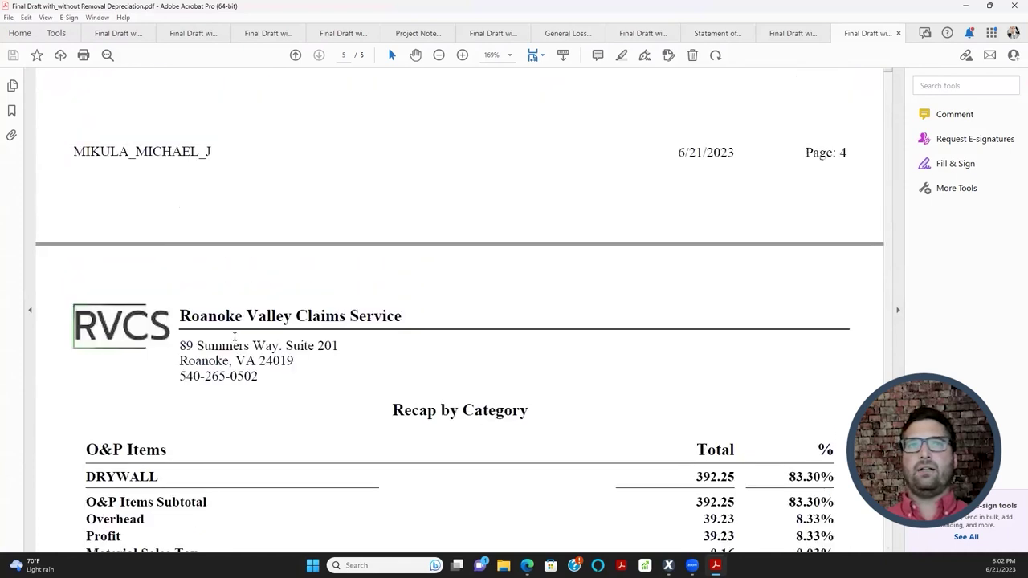
scroll(216, 299, "up", 5)
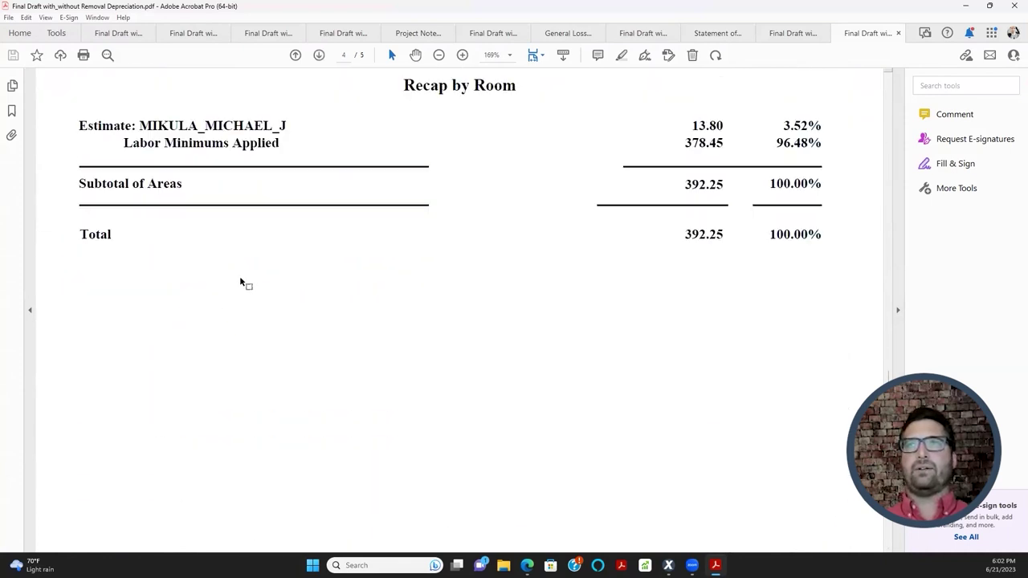
left_click(965, 5)
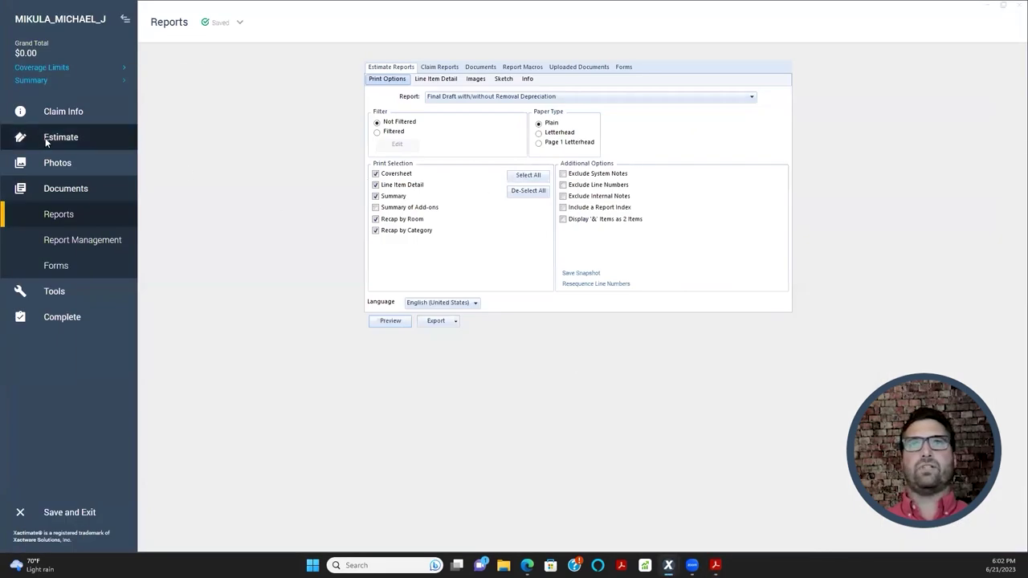
- Go to the claim's Claim Info pricing Parameters page
left_click(47, 138)
left_click(50, 110)
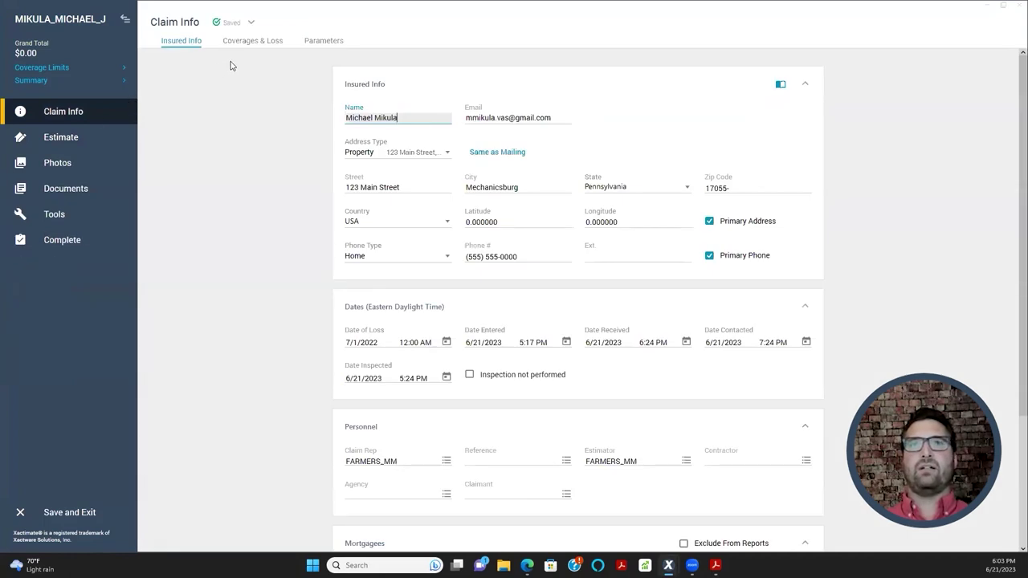
left_click(314, 46)
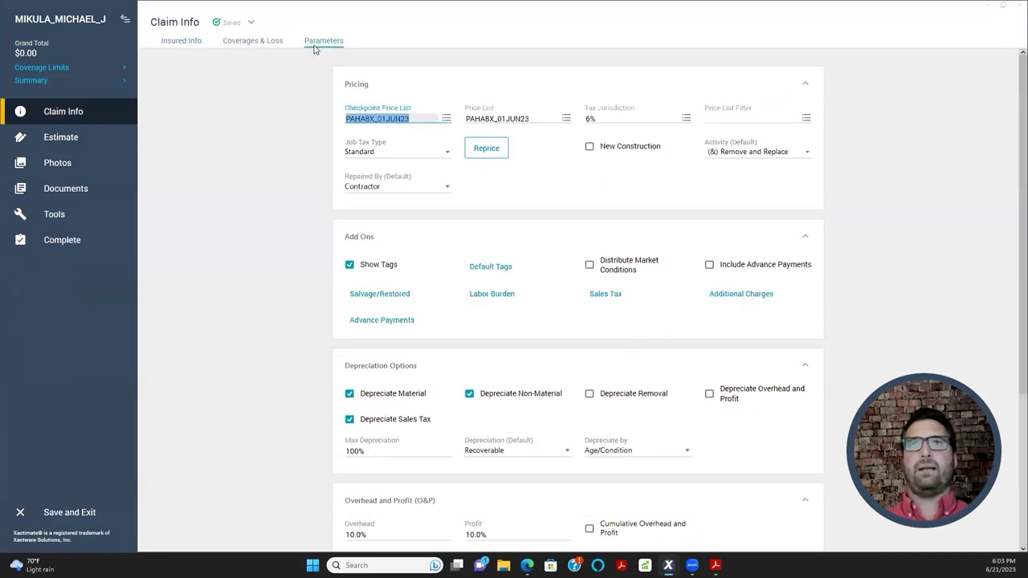
left_click(281, 200)
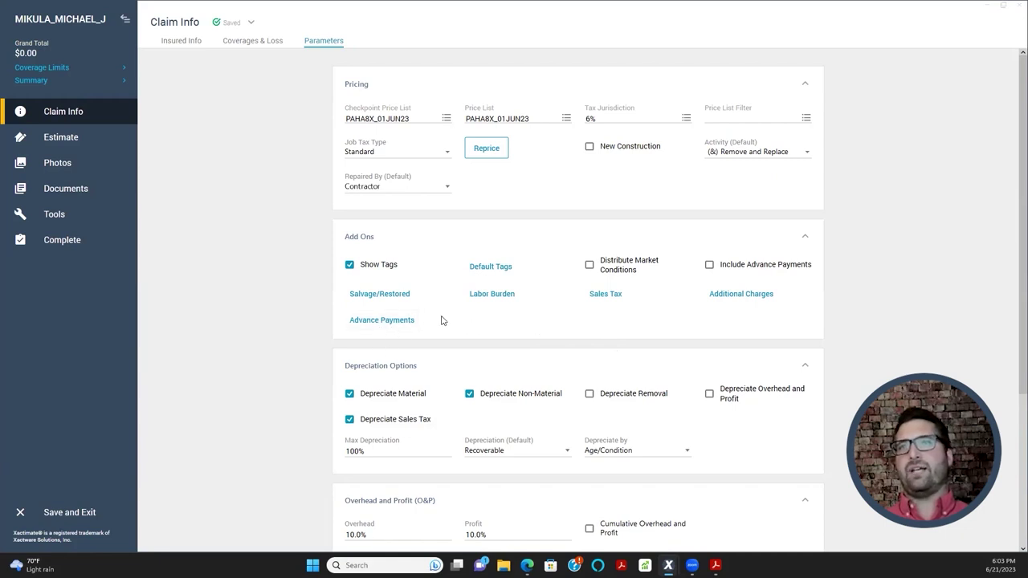
- Open and close Advance Payments, then select the 100% Max Depreciation value for editing
left_click(409, 322)
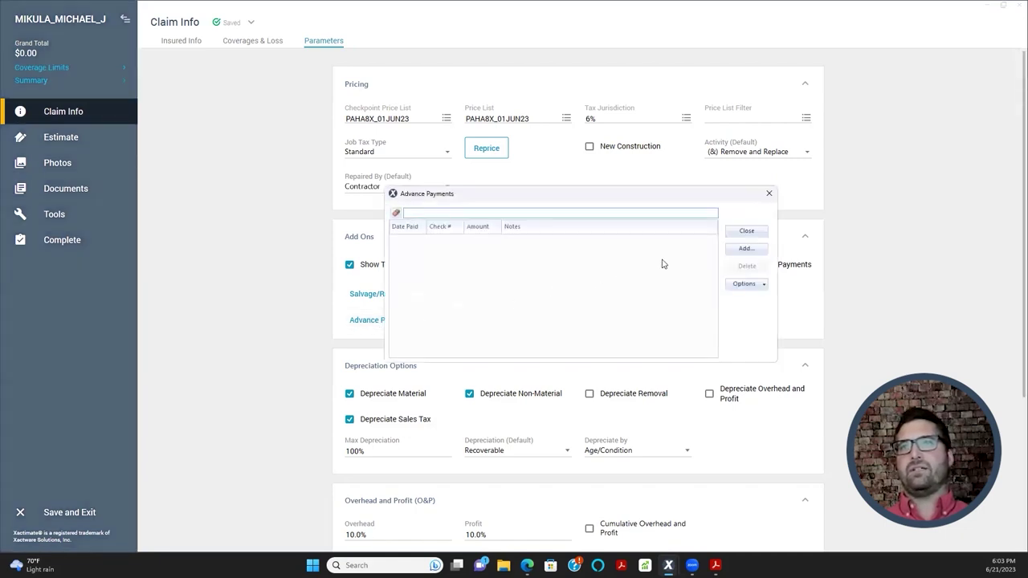
left_click(769, 193)
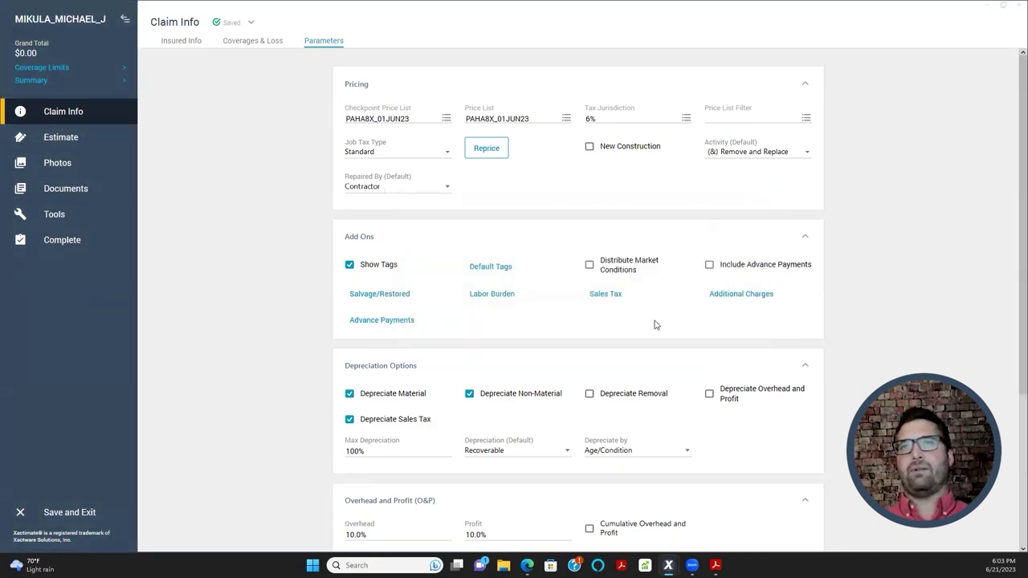
scroll(502, 327, "down", 1)
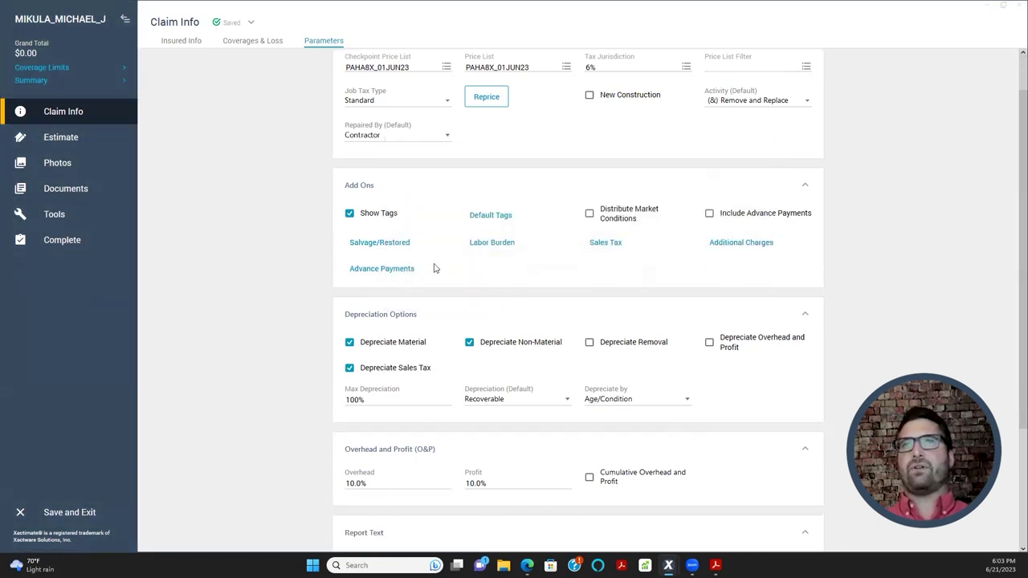
scroll(509, 285, "down", 1)
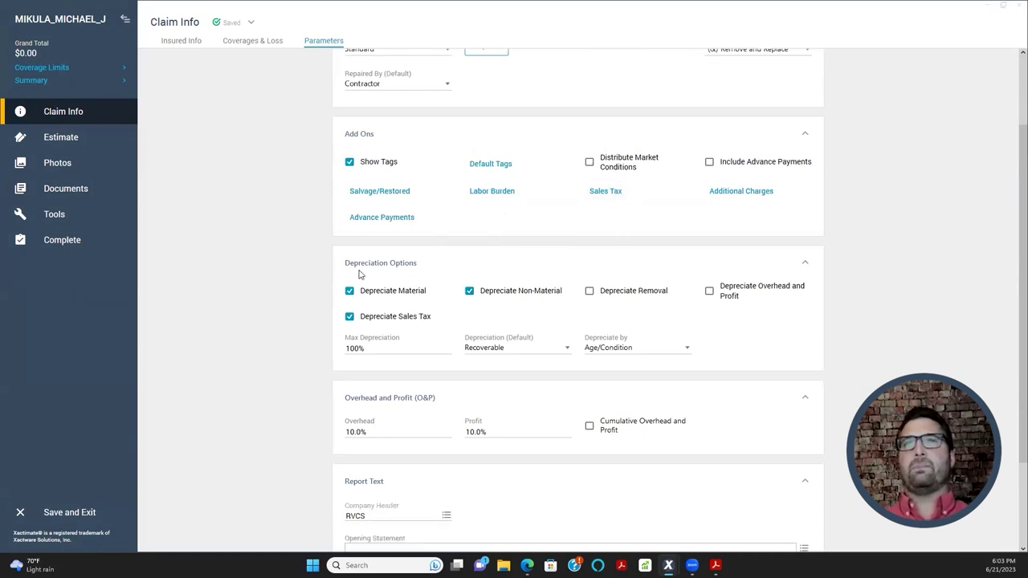
scroll(417, 268, "down", 1)
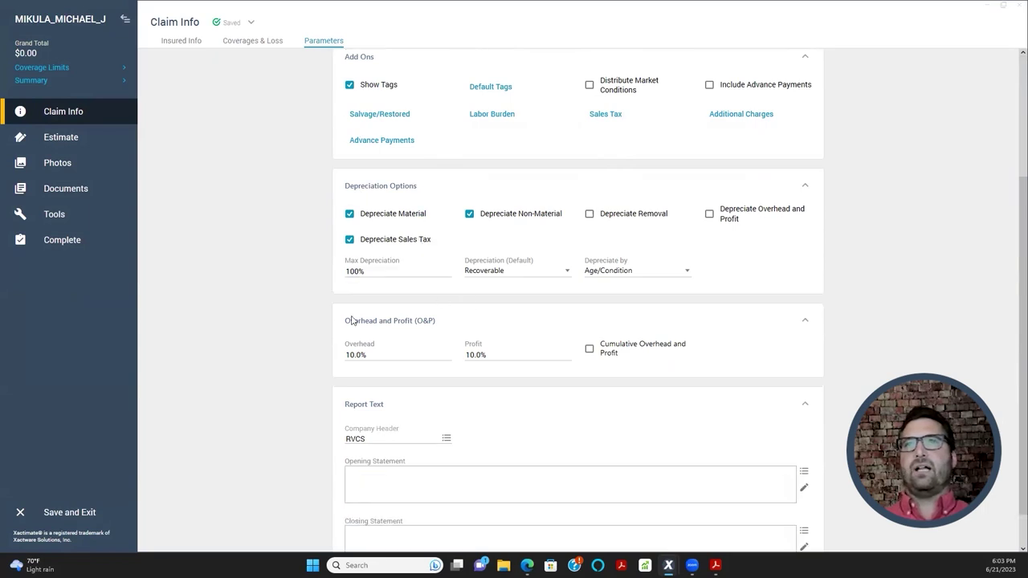
left_click(371, 273)
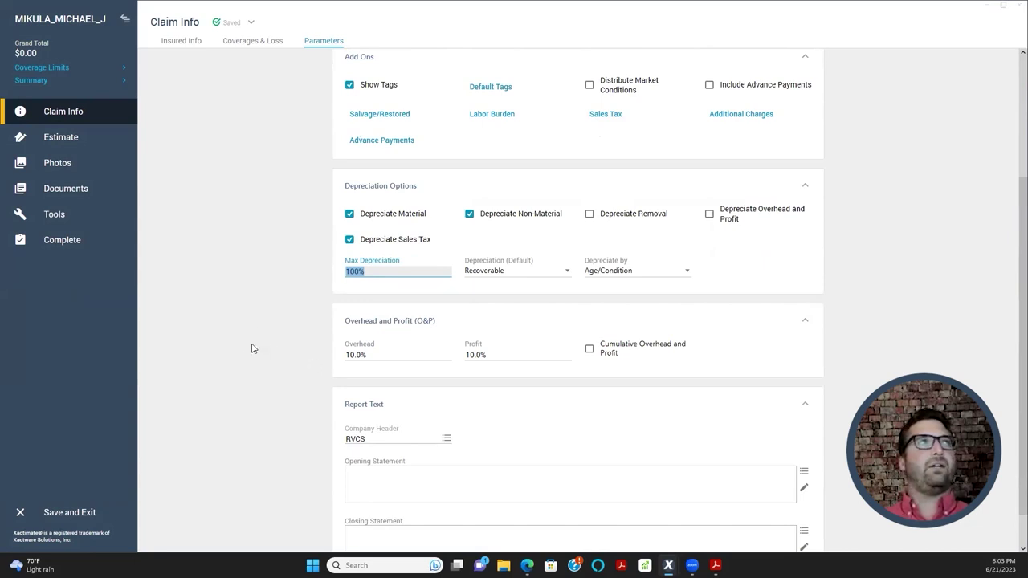
type("75")
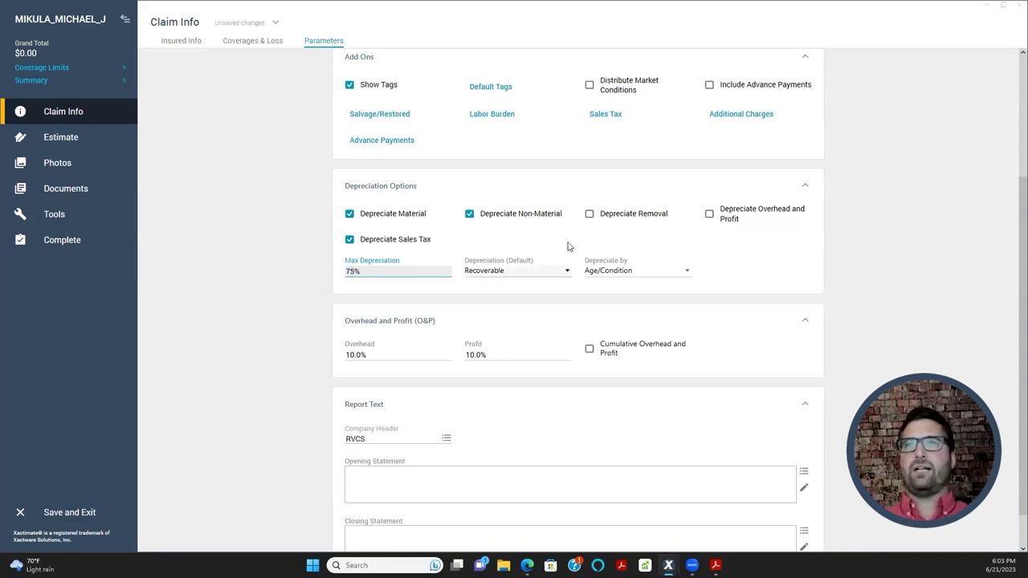
left_click(571, 247)
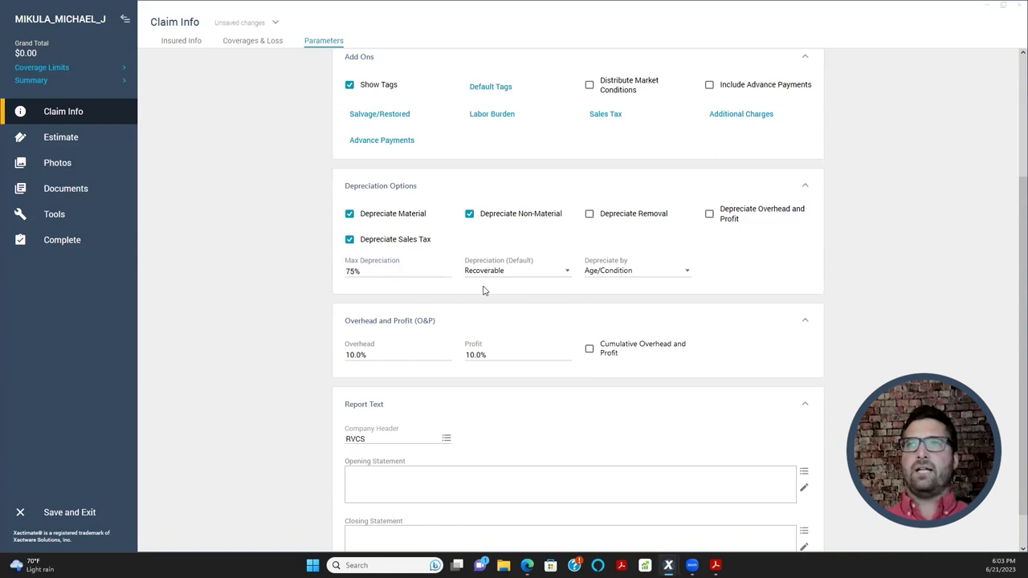
left_click(350, 215)
left_click(470, 216)
left_click(470, 215)
left_click(350, 241)
left_click(350, 241)
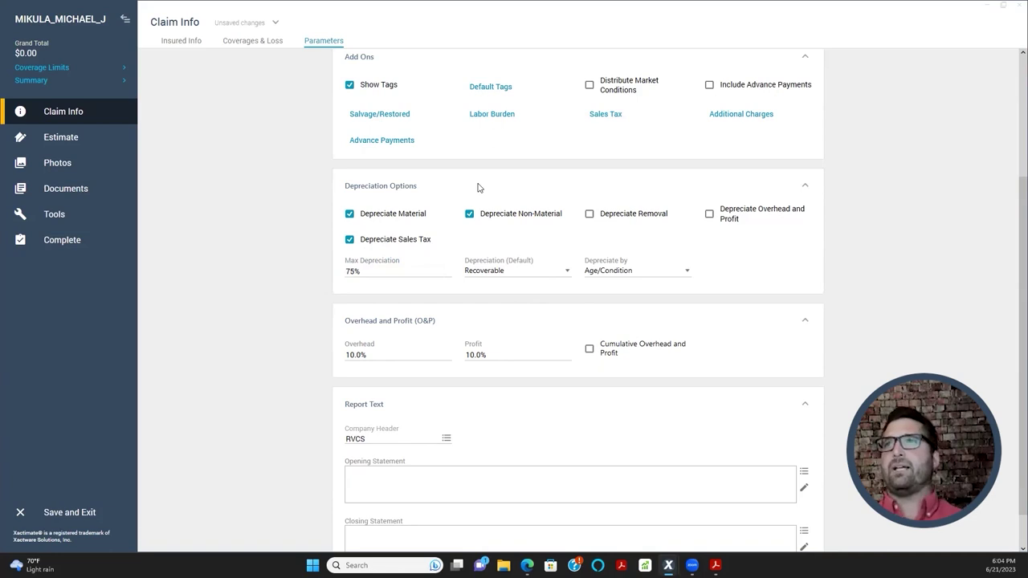
left_click(591, 217)
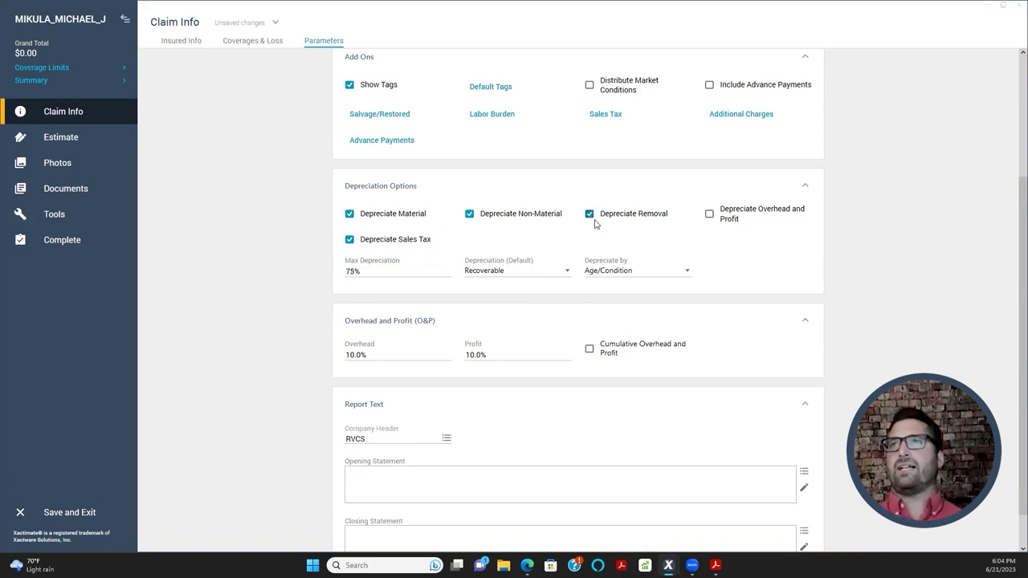
left_click(707, 219)
left_click(592, 215)
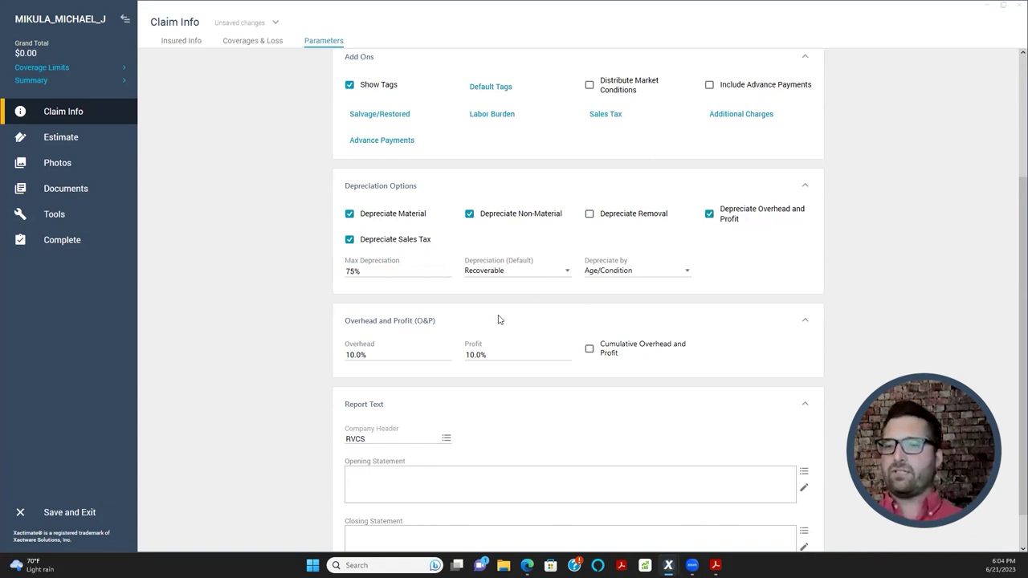
left_click(710, 215)
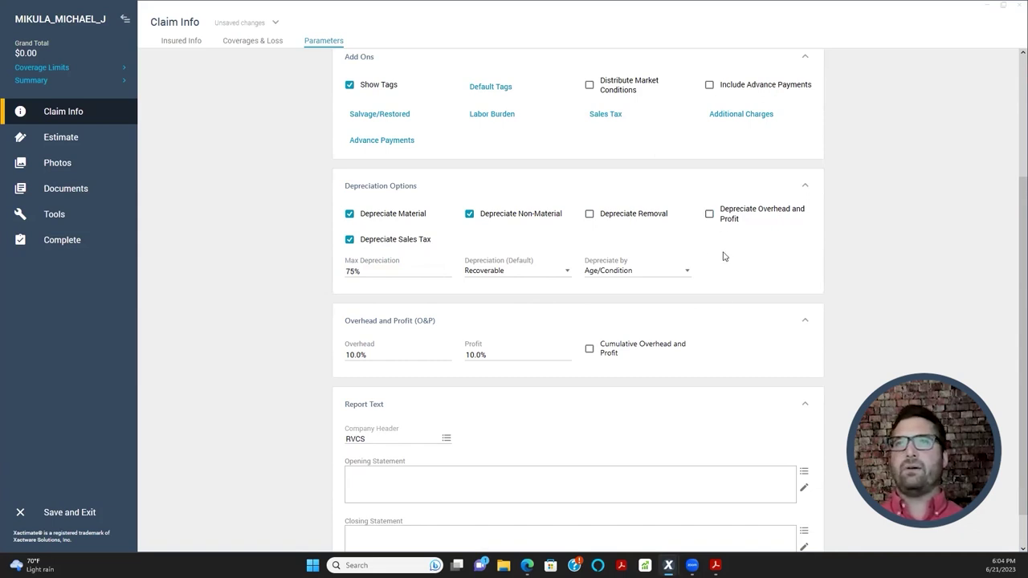
left_click(372, 272)
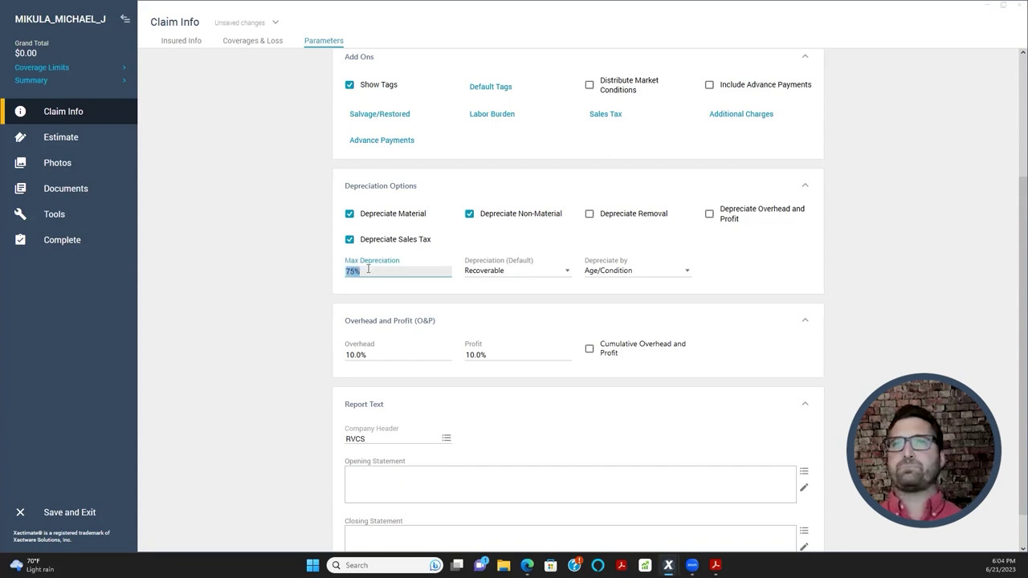
- Switch default depreciation to Non-Recoverable, then back to Recoverable applied to all estimate items
left_click(499, 271)
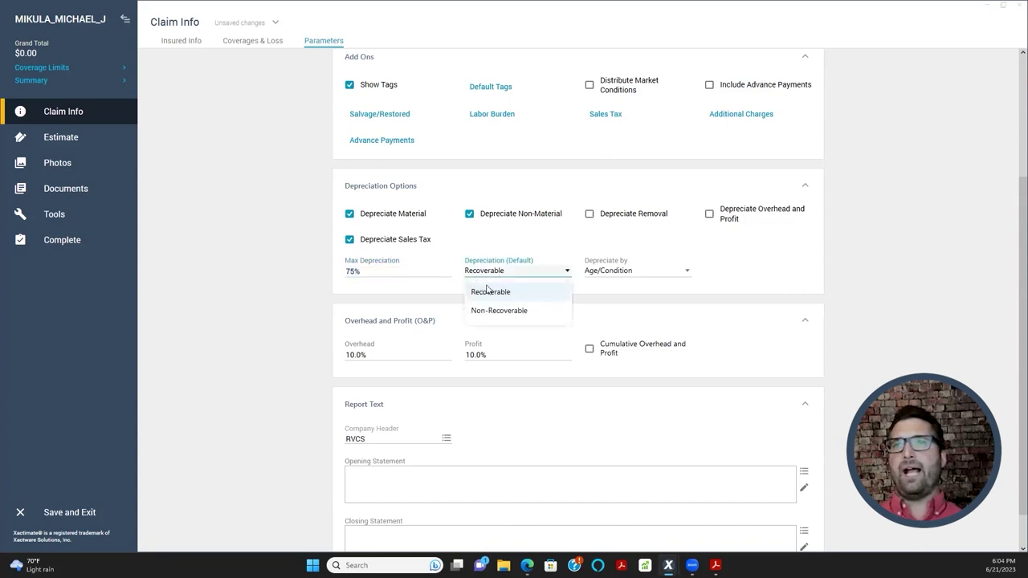
left_click(482, 294)
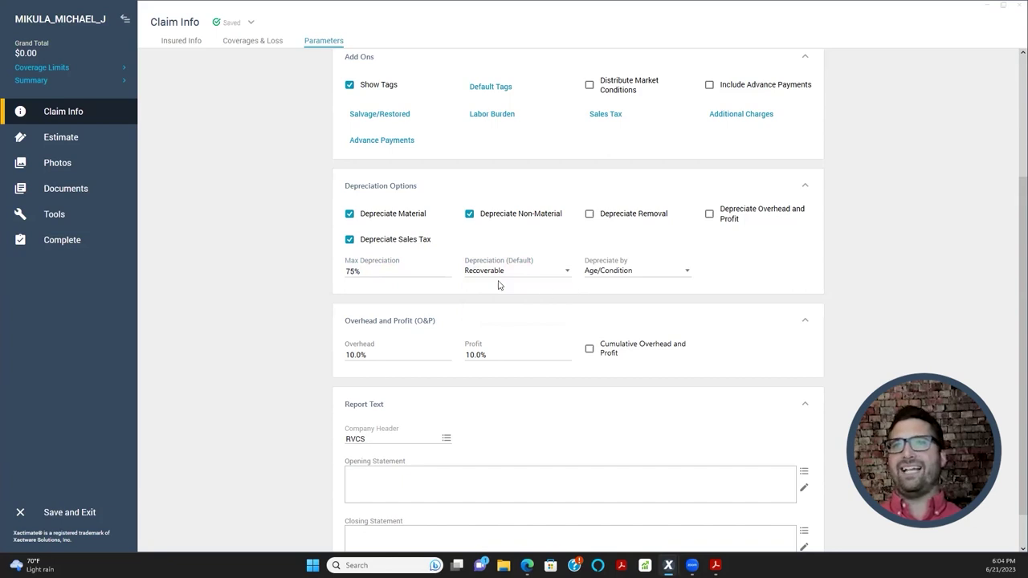
left_click(505, 272)
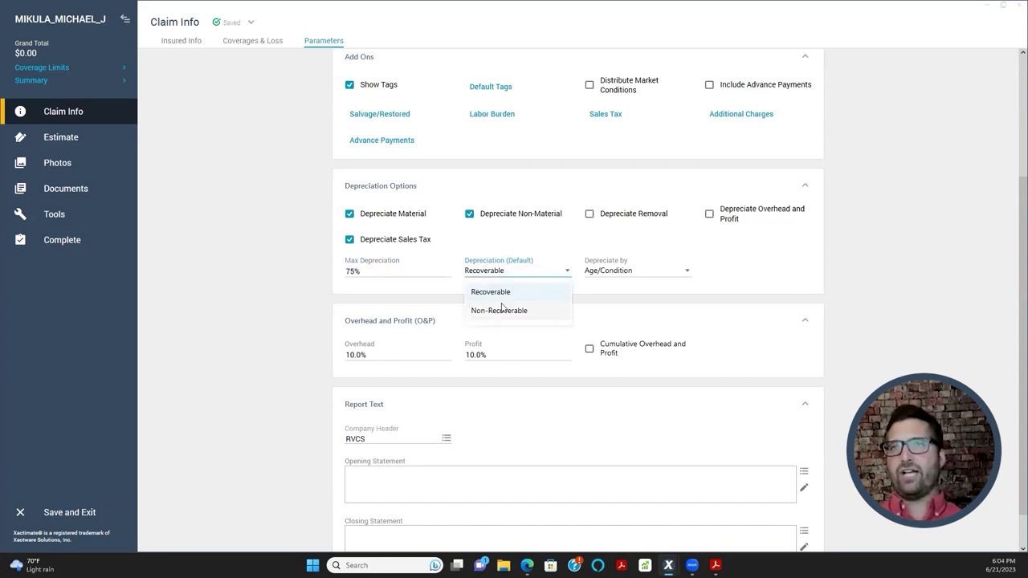
left_click(499, 311)
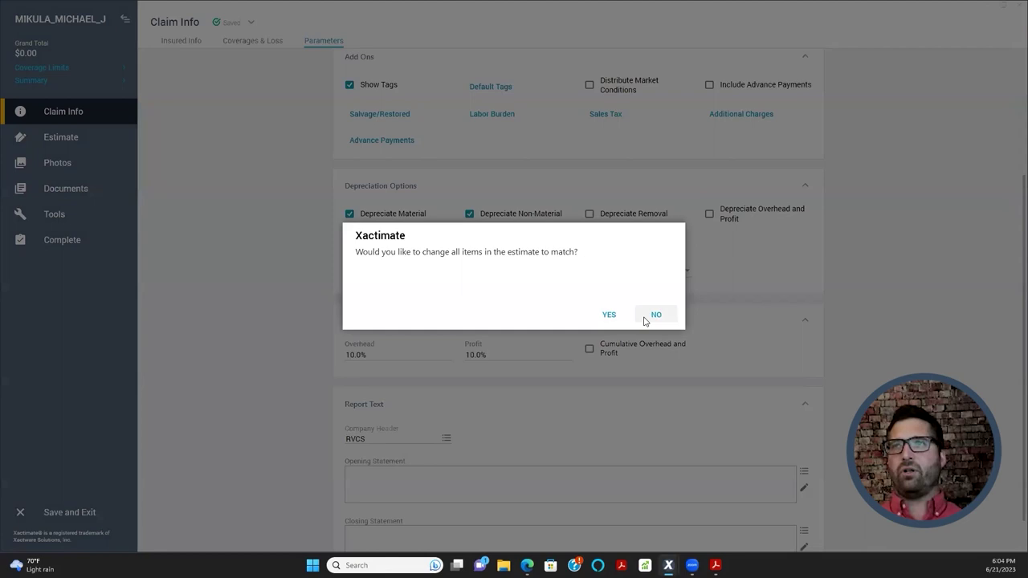
left_click(649, 318)
left_click(545, 273)
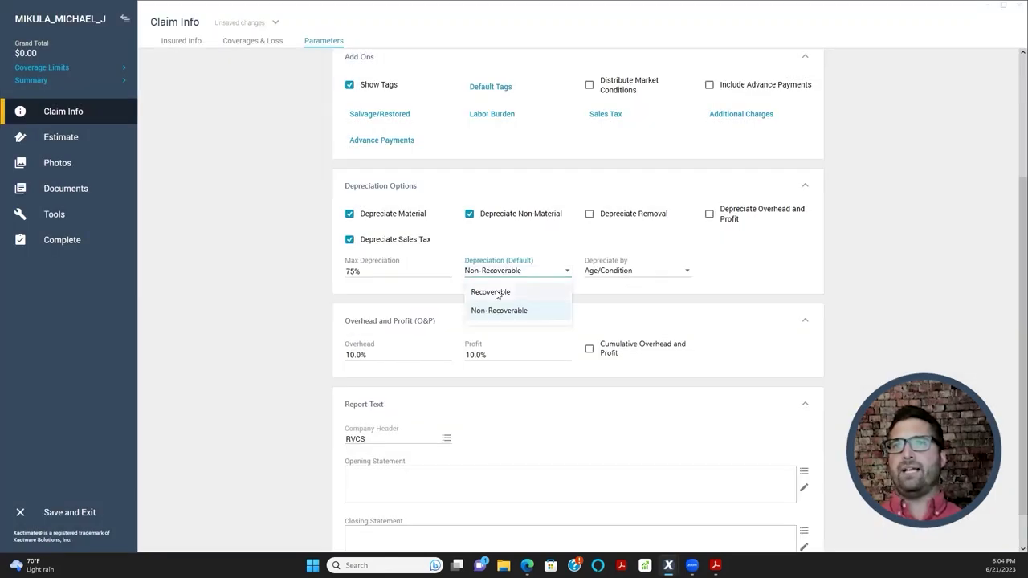
left_click(498, 294)
left_click(609, 317)
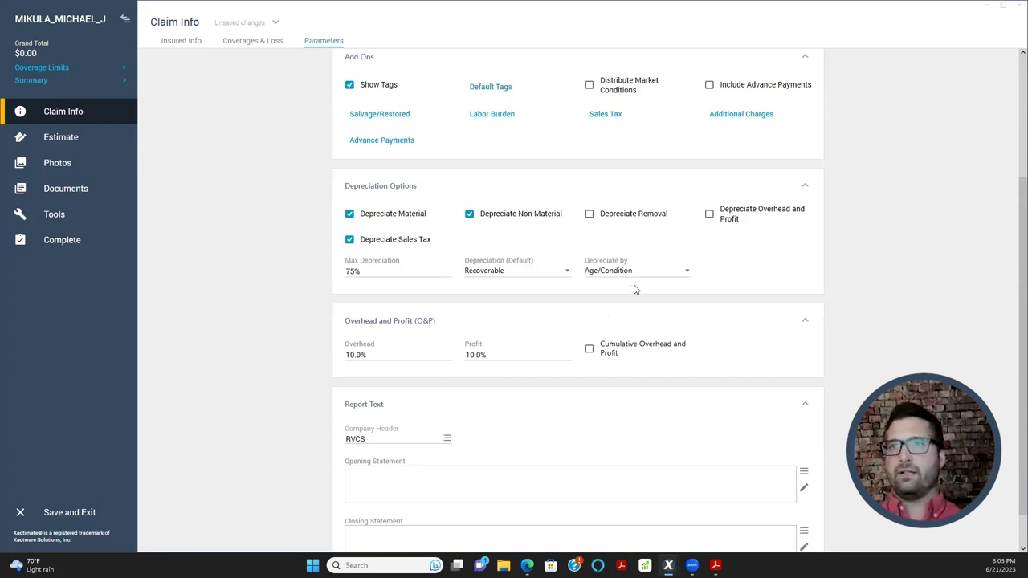
- Keep Age/Condition depreciation with Recoverable default and 75% max, then open the estimate line items
scroll(597, 296, "up", 1)
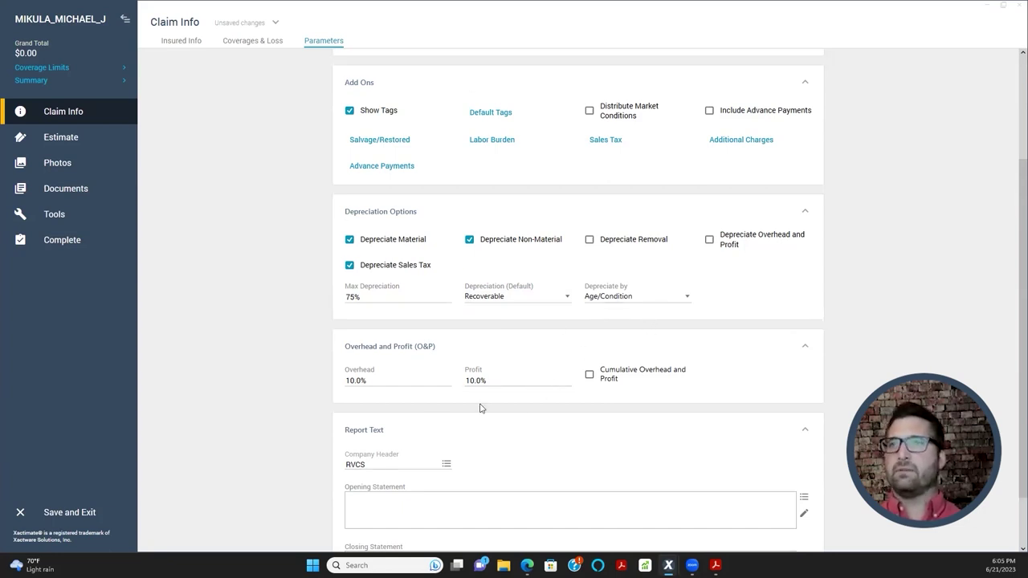
left_click(620, 303)
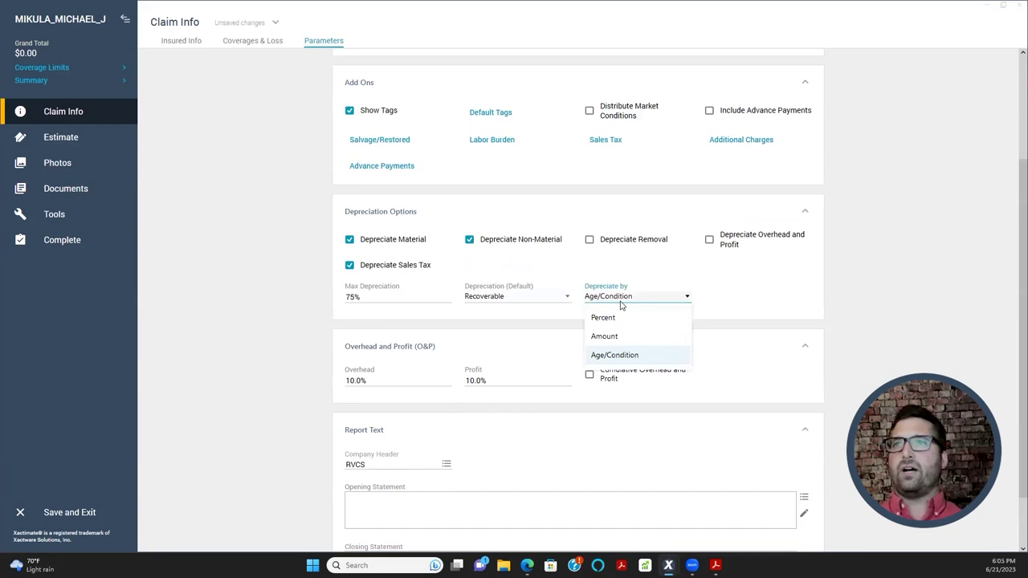
left_click(622, 305)
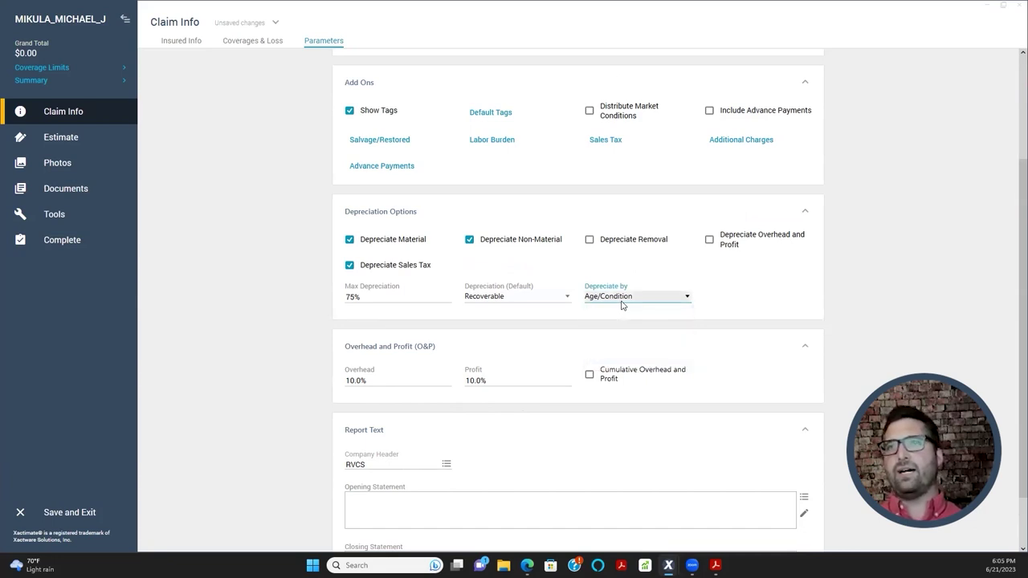
left_click(560, 302)
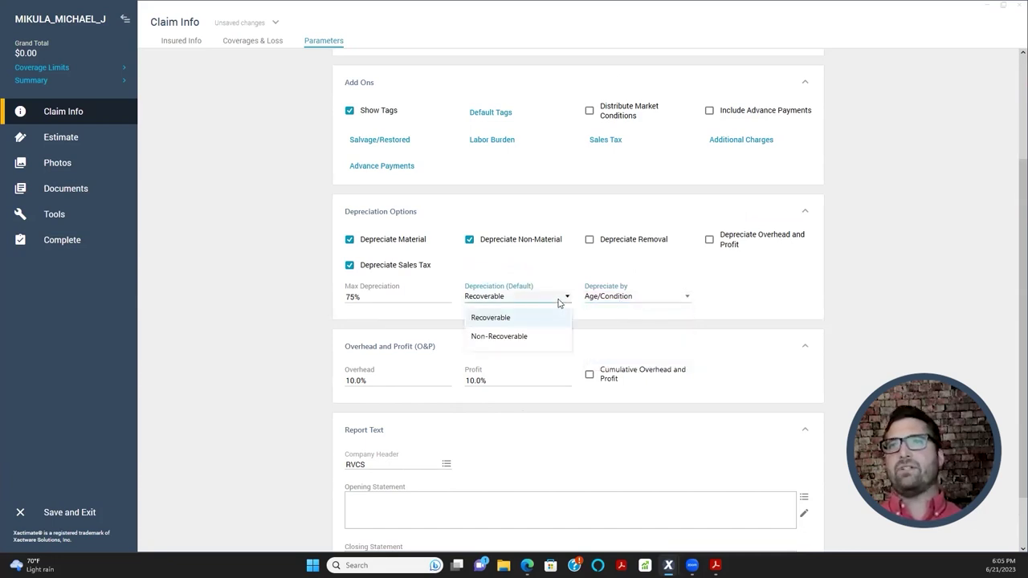
left_click(548, 323)
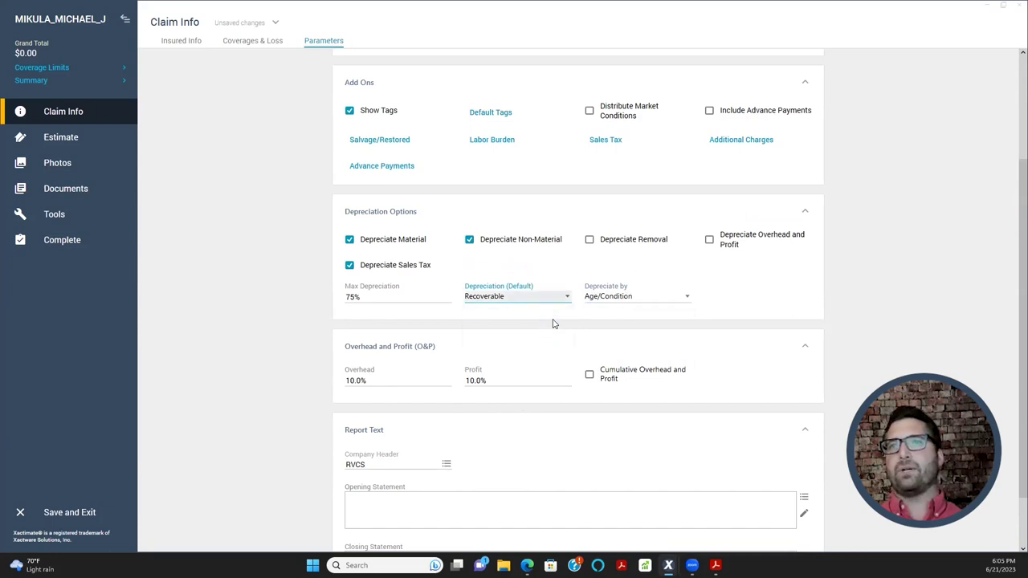
left_click(616, 300)
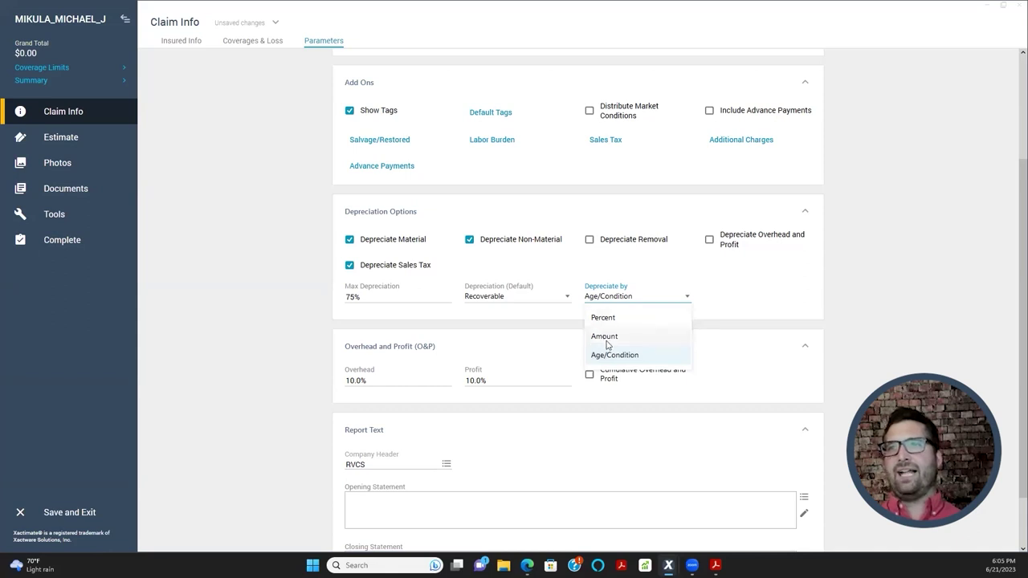
left_click(625, 297)
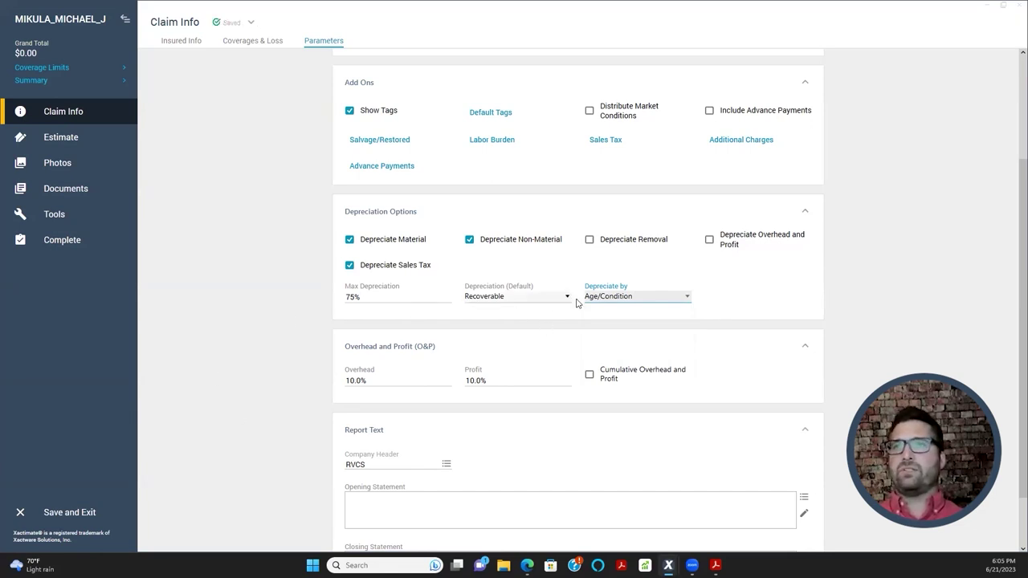
left_click(360, 298)
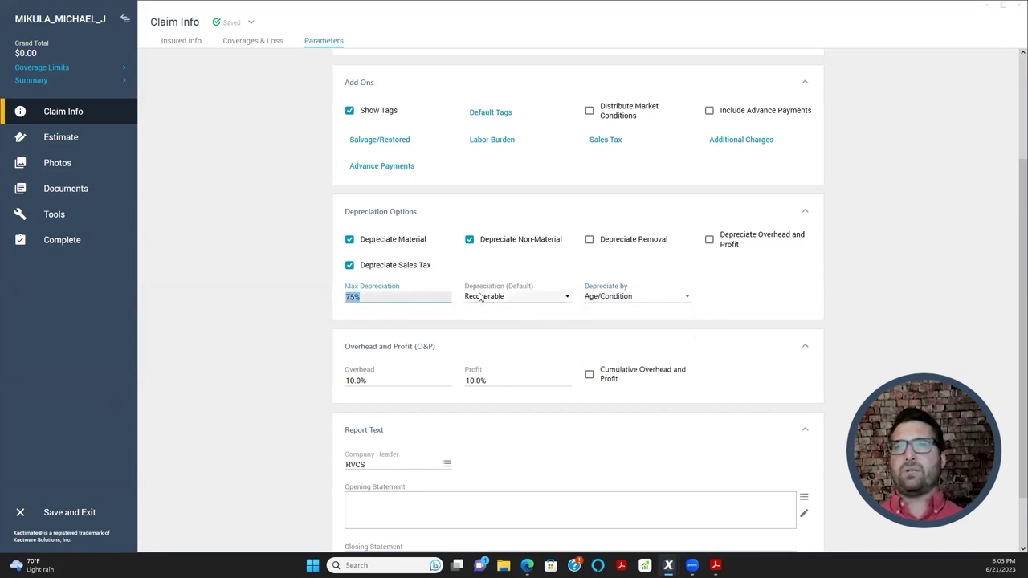
scroll(454, 377, "down", 1)
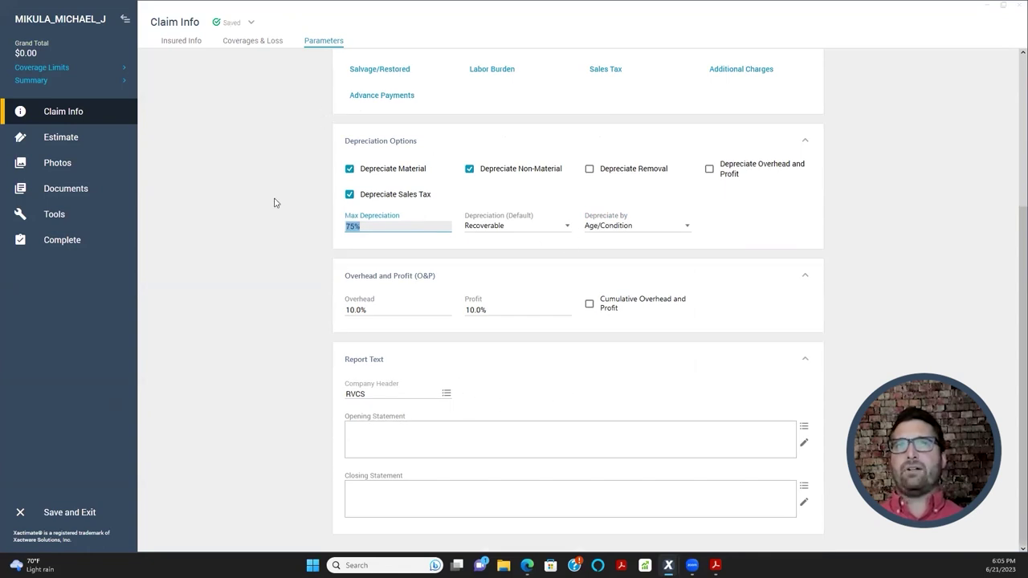
left_click(53, 145)
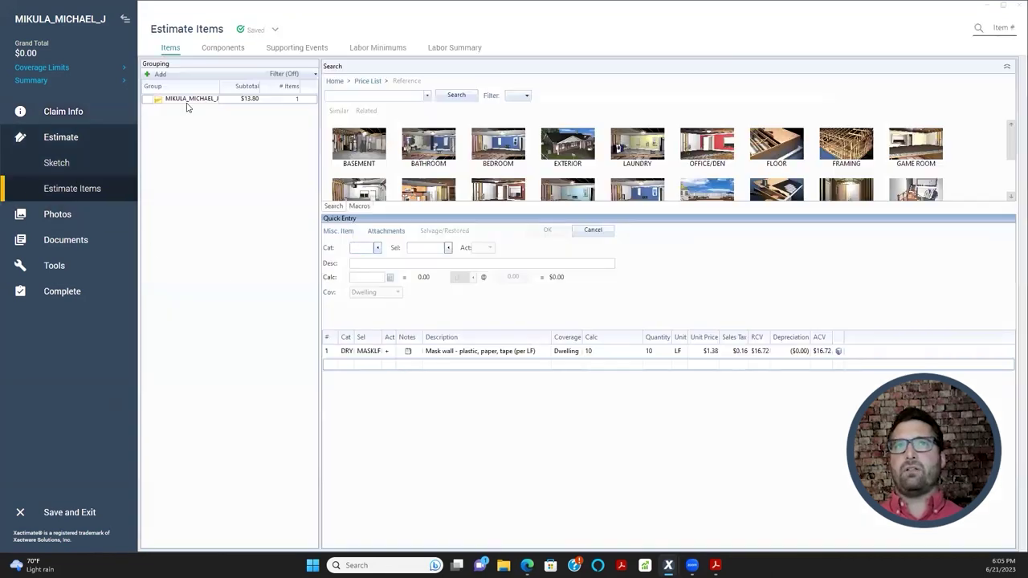
- Add a 20 SQ RFG 3-tab shingle roofing line item
left_click(334, 351)
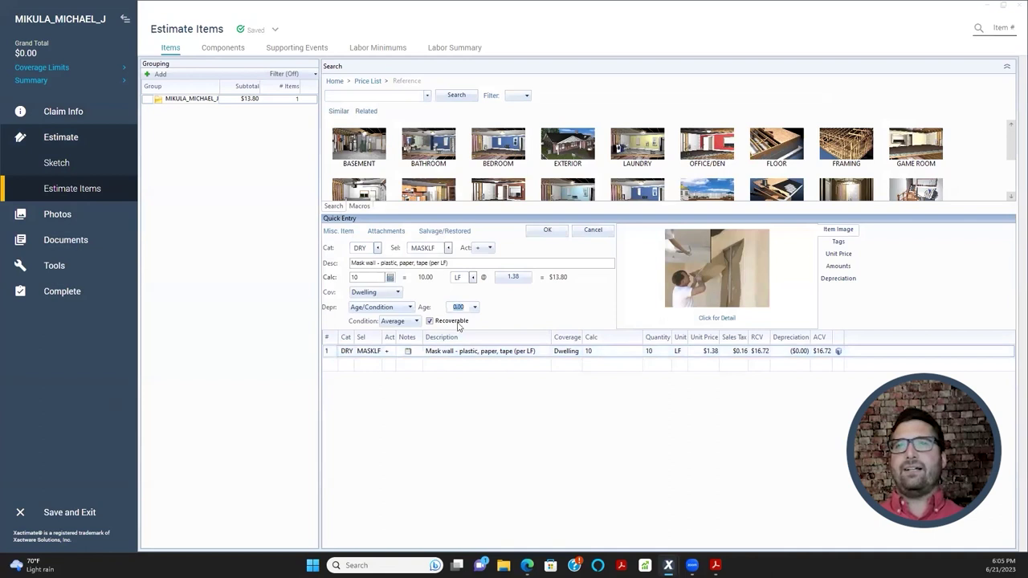
left_click(335, 364)
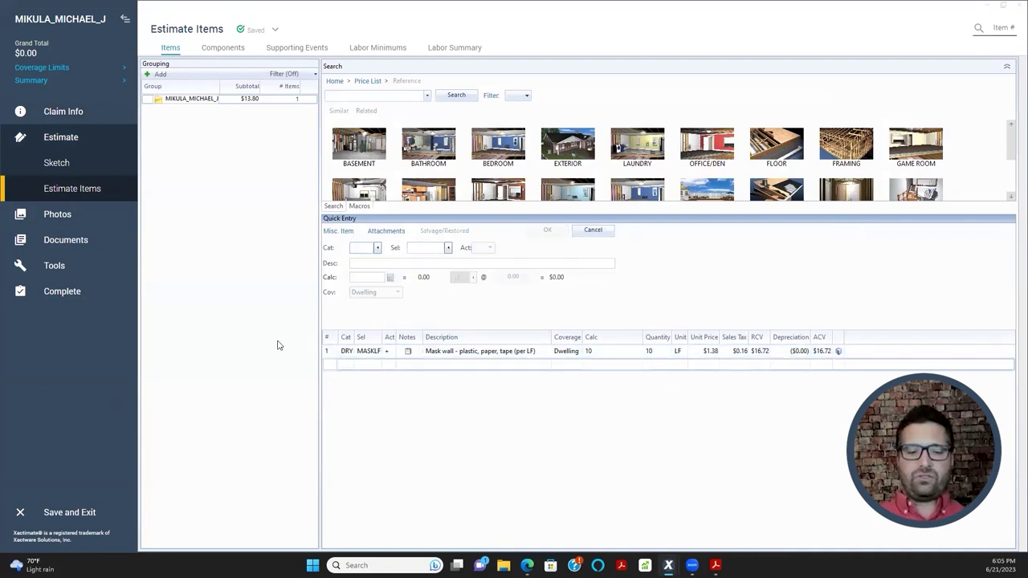
type("RFG")
key("Tab")
type("240")
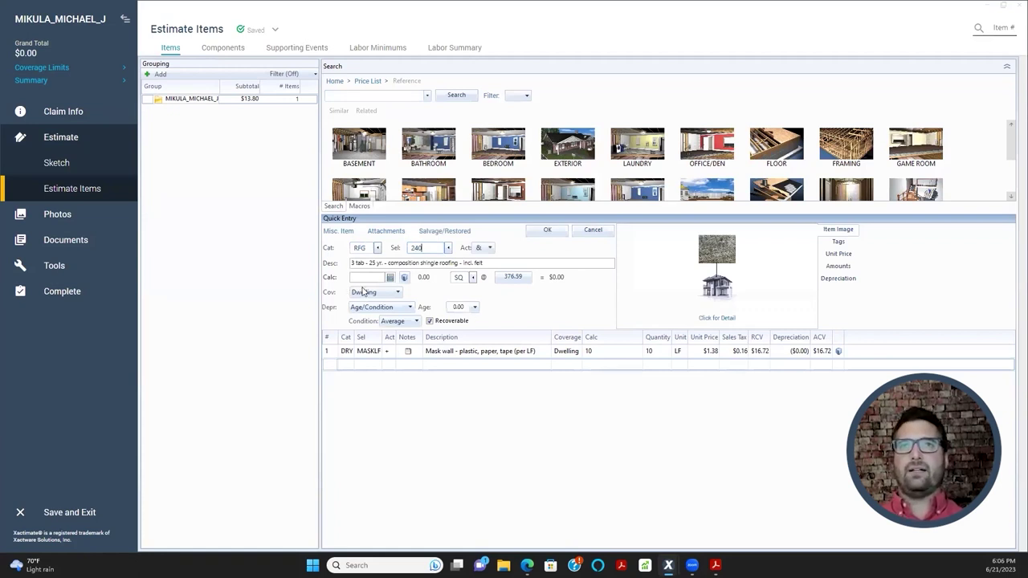
type("20")
key("Return")
- Delete the Mask wall line and set the roofing line's age, trying 4 then 3
left_click(334, 365)
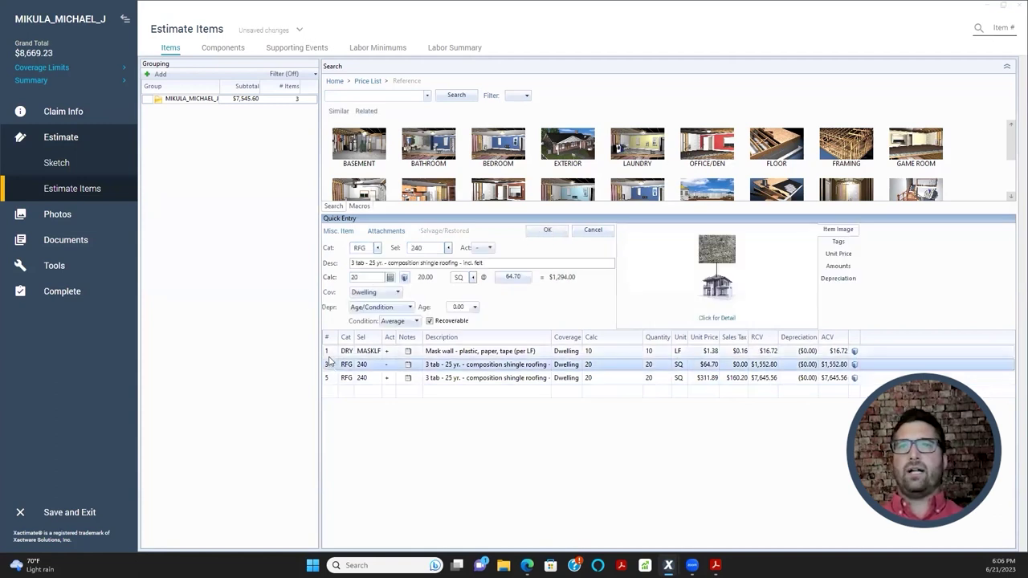
left_click(329, 351)
key("Delete")
left_click(331, 365)
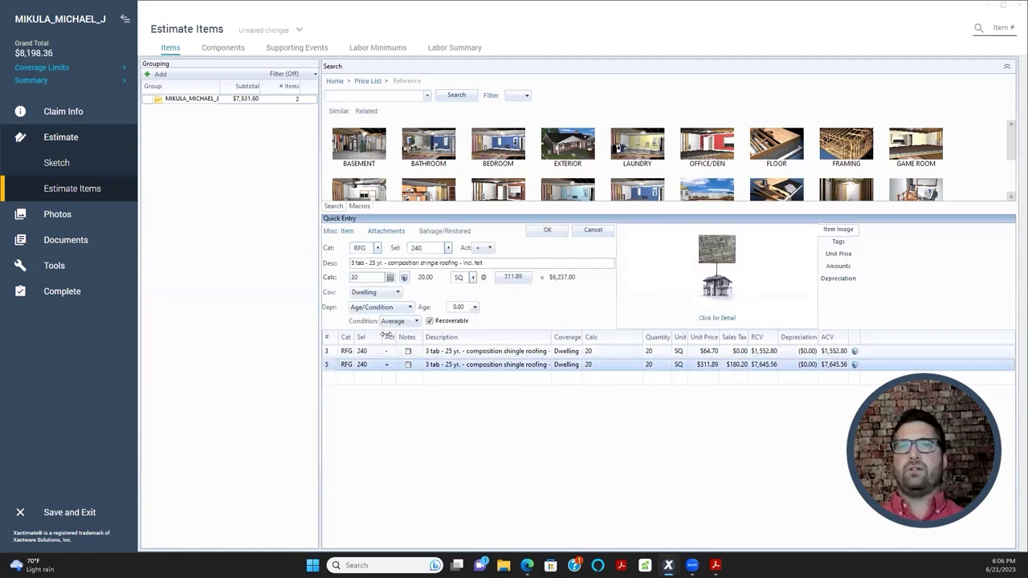
left_click(463, 307)
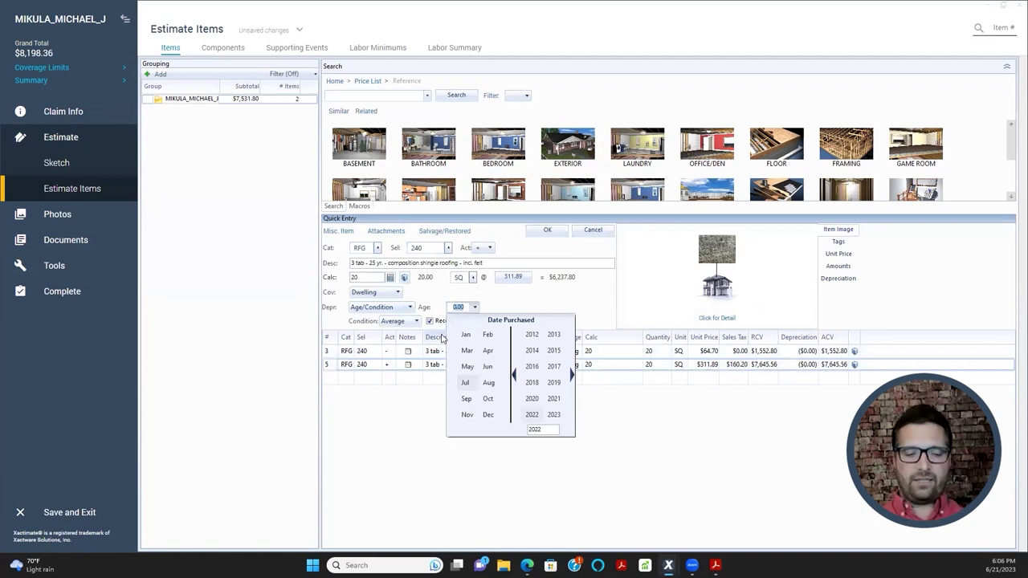
type("4")
key("Return")
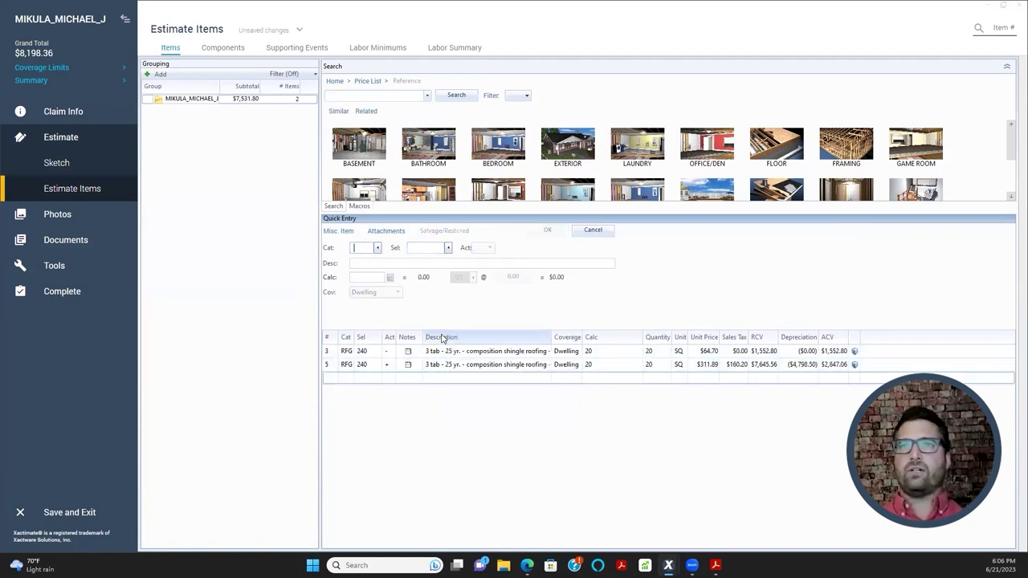
left_click(329, 366)
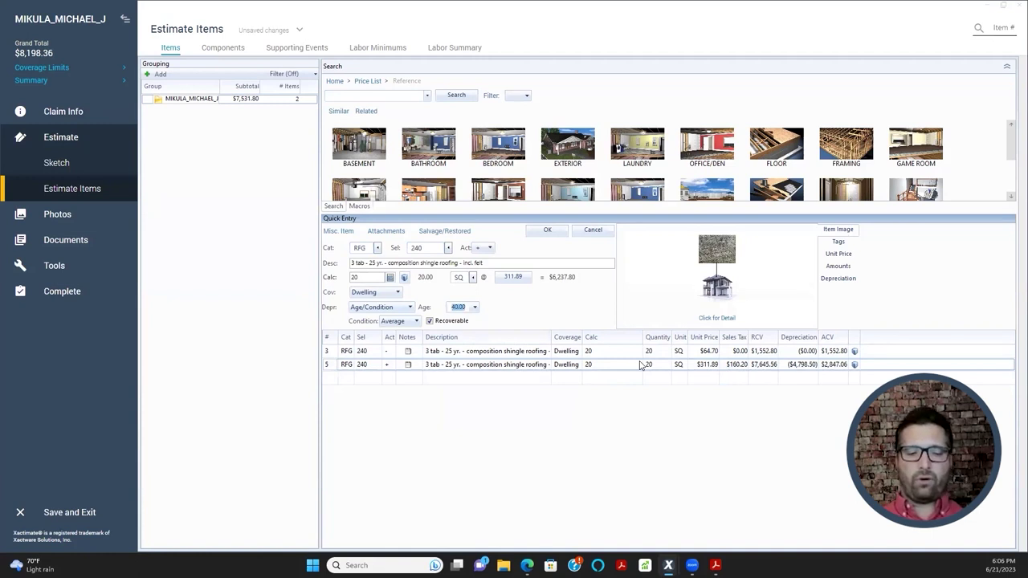
type("30")
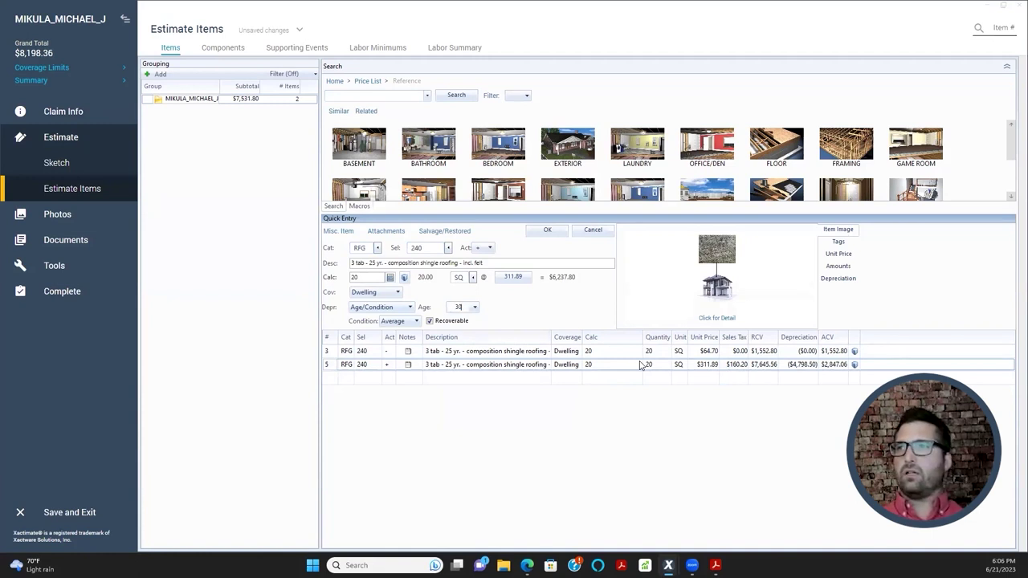
key("Return")
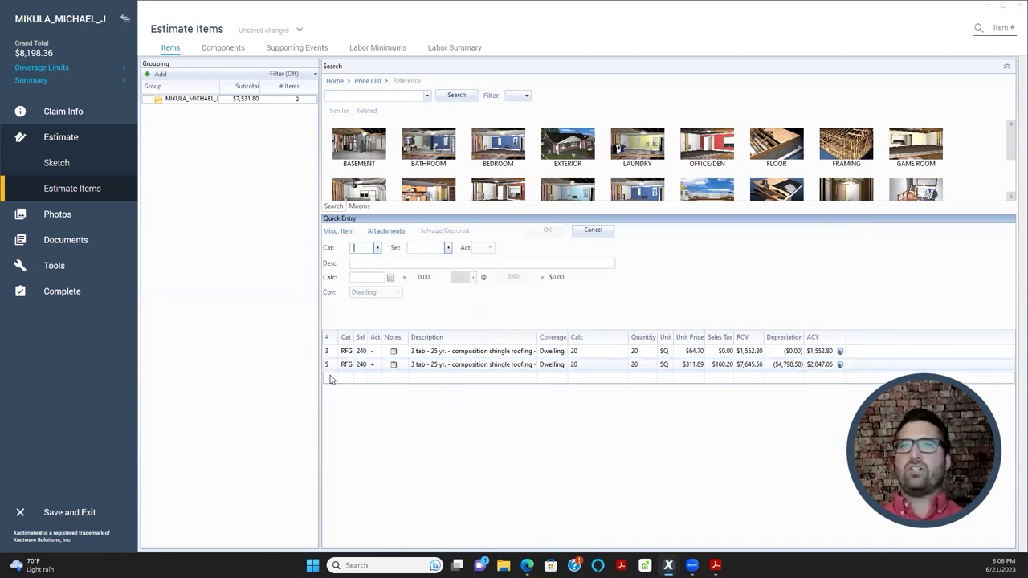
- Set line 5's age to 100 and reopen it to confirm
left_click(330, 366)
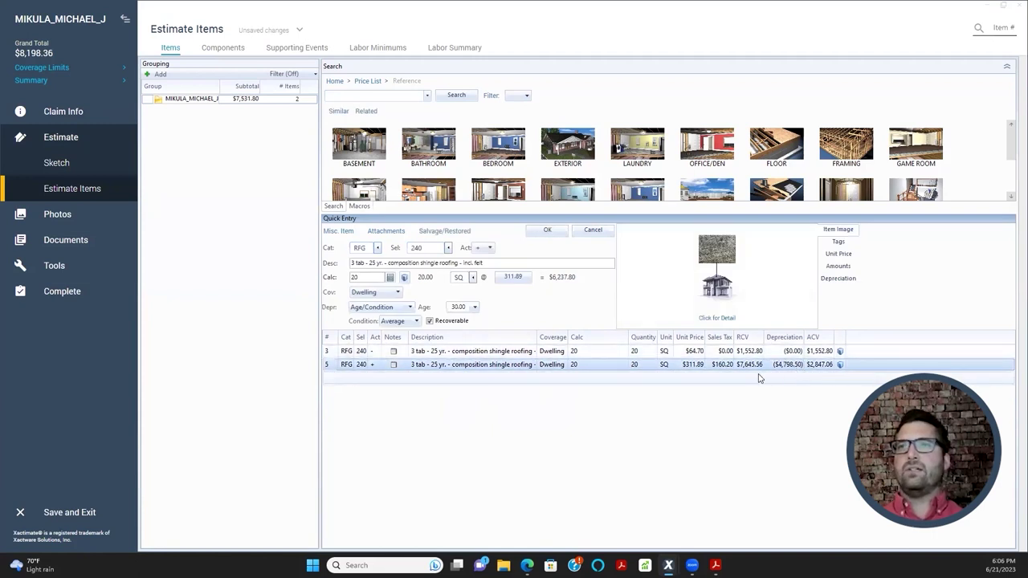
left_click(458, 307)
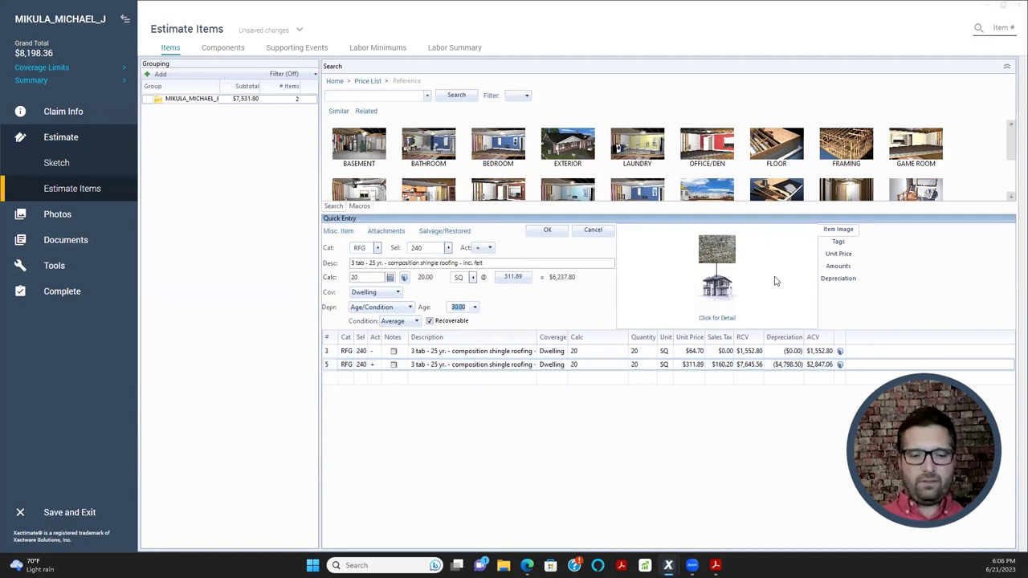
key("Return")
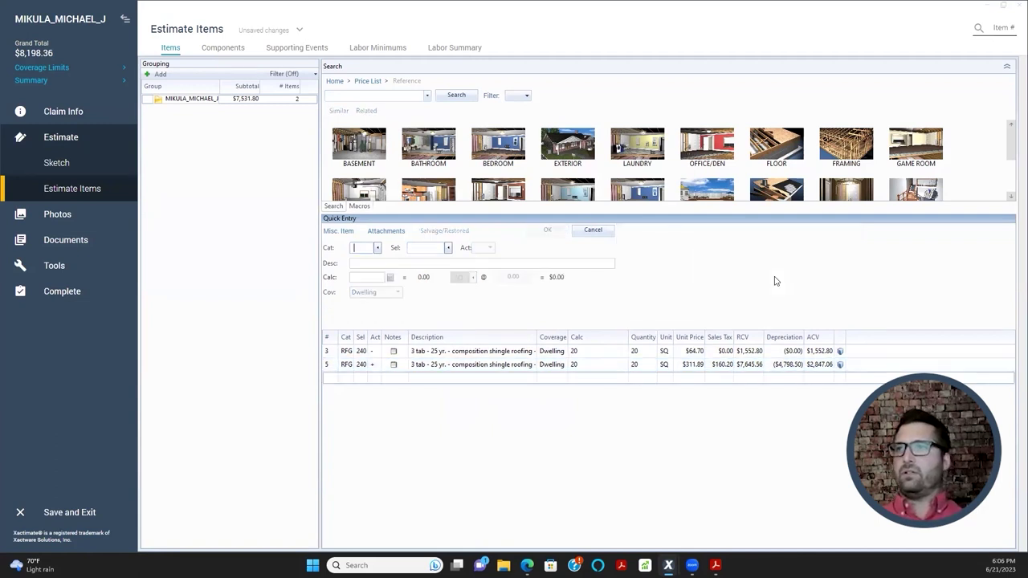
left_click(329, 366)
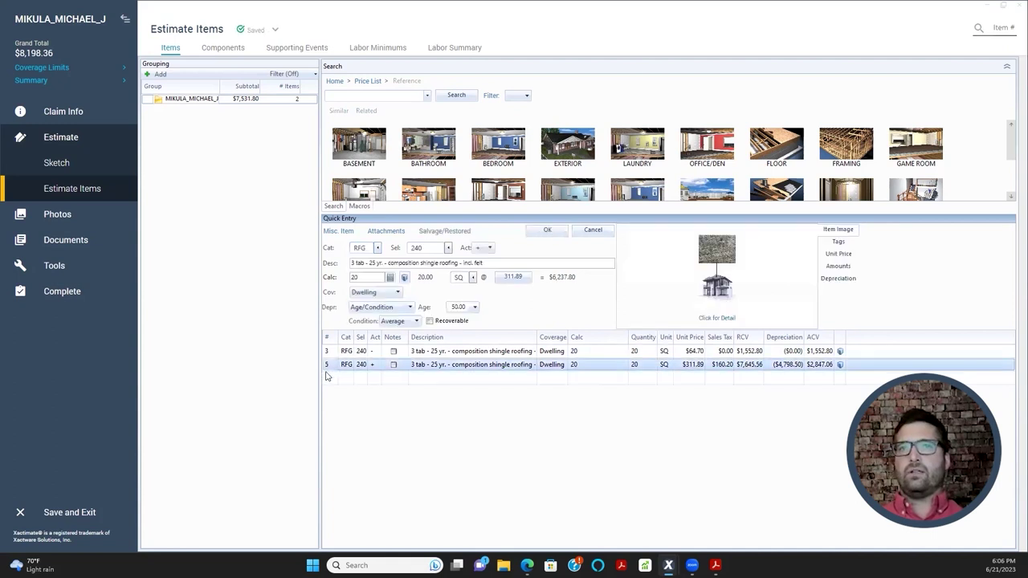
left_click(431, 308)
type("1")
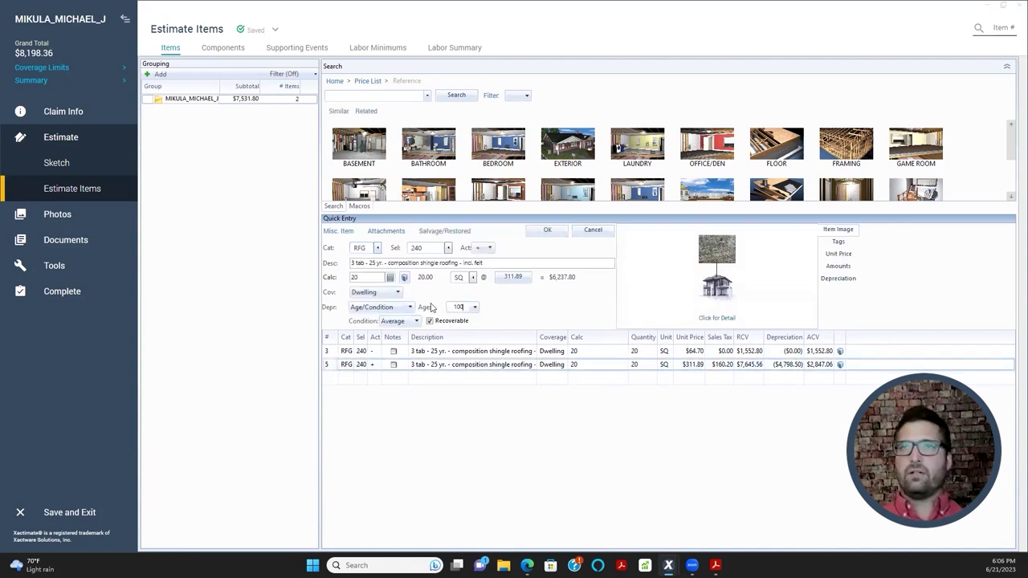
key("Return")
left_click(353, 366)
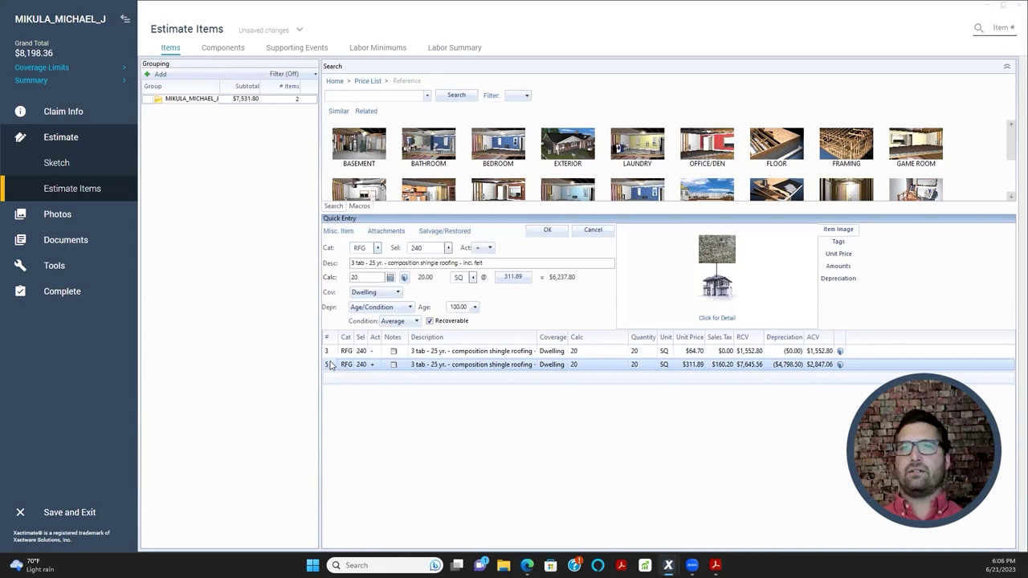
- In the claim Parameters, set Overhead and Profit both to 0%
left_click(50, 111)
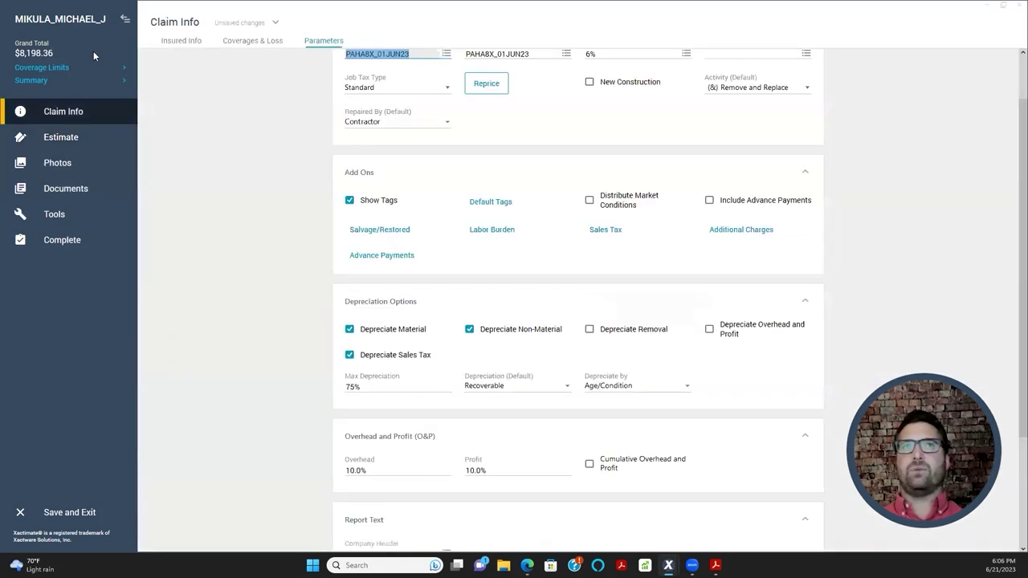
scroll(752, 337, "down", 1)
scroll(775, 343, "down", 2)
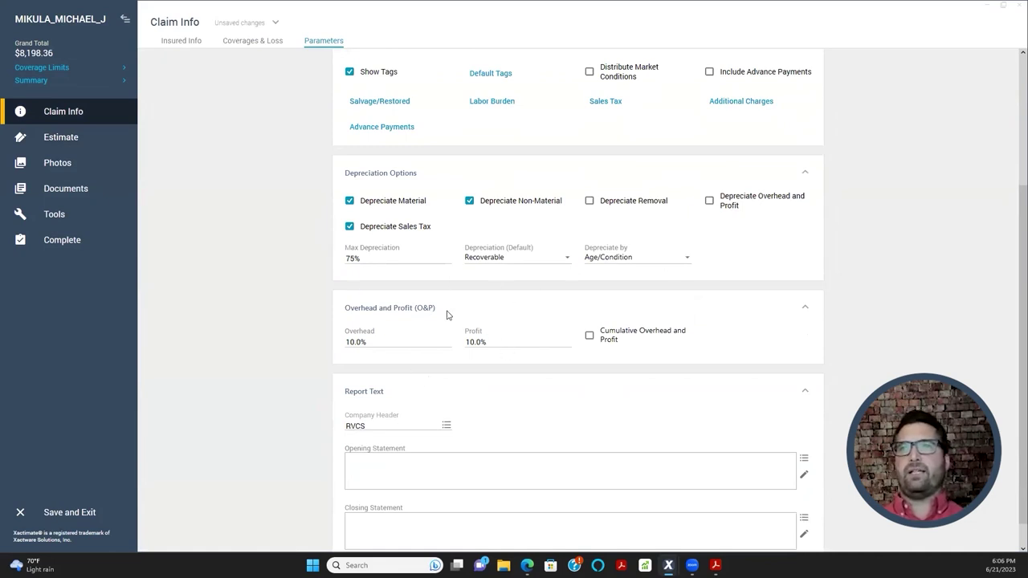
scroll(441, 314, "down", 1)
left_click(407, 309)
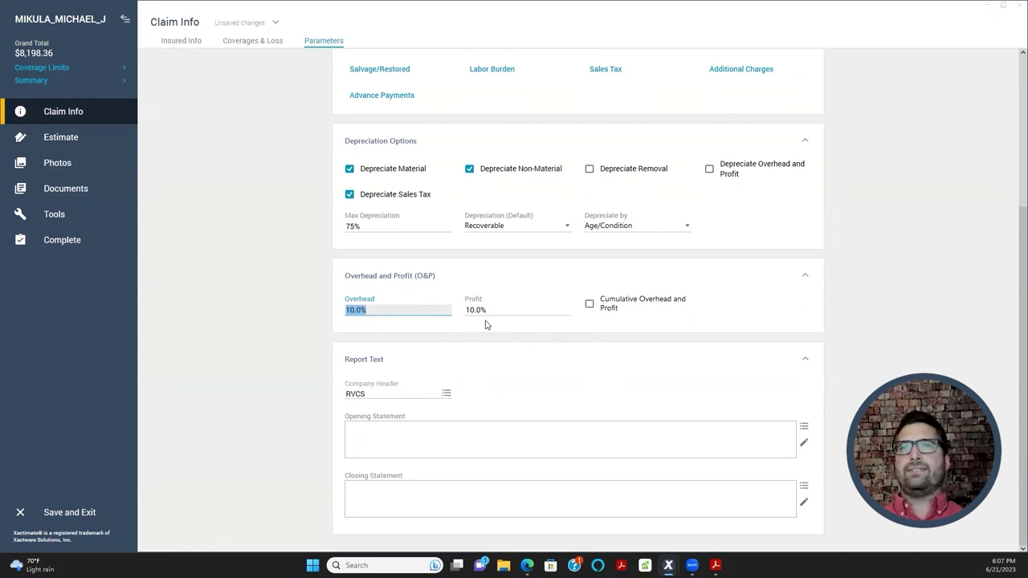
left_click(487, 312)
left_click(386, 309)
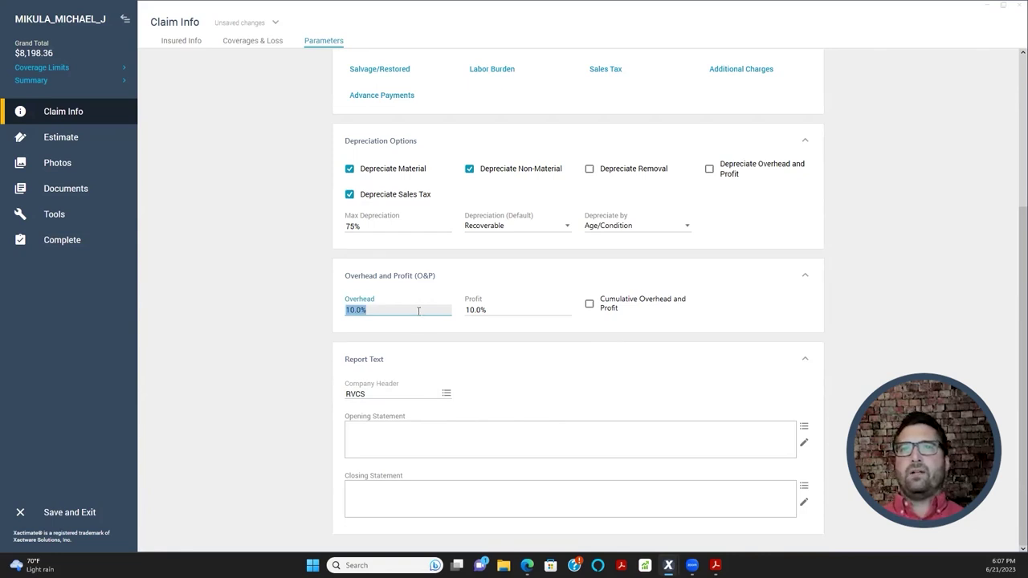
type("0")
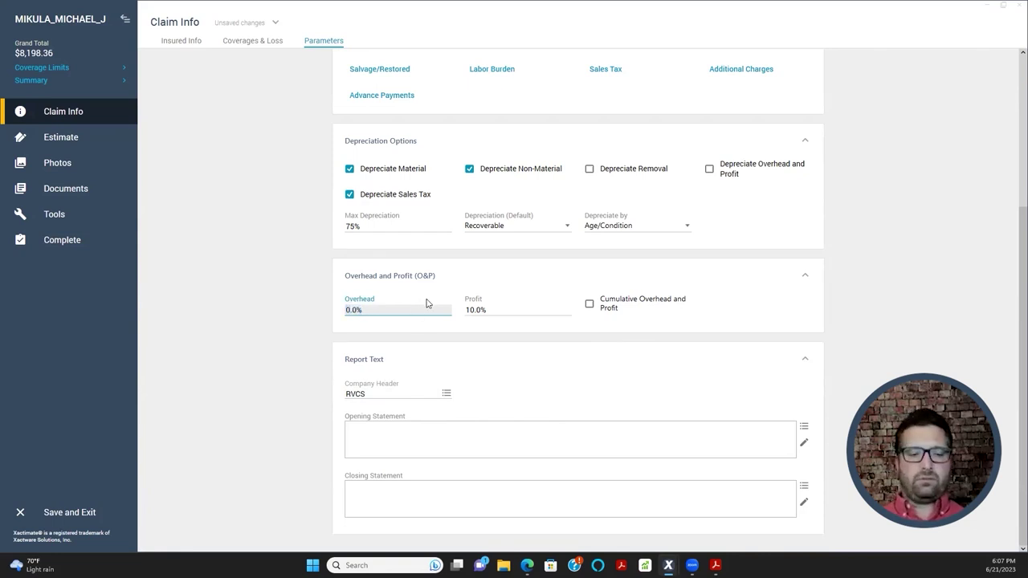
key("Tab")
type("0")
key("Tab")
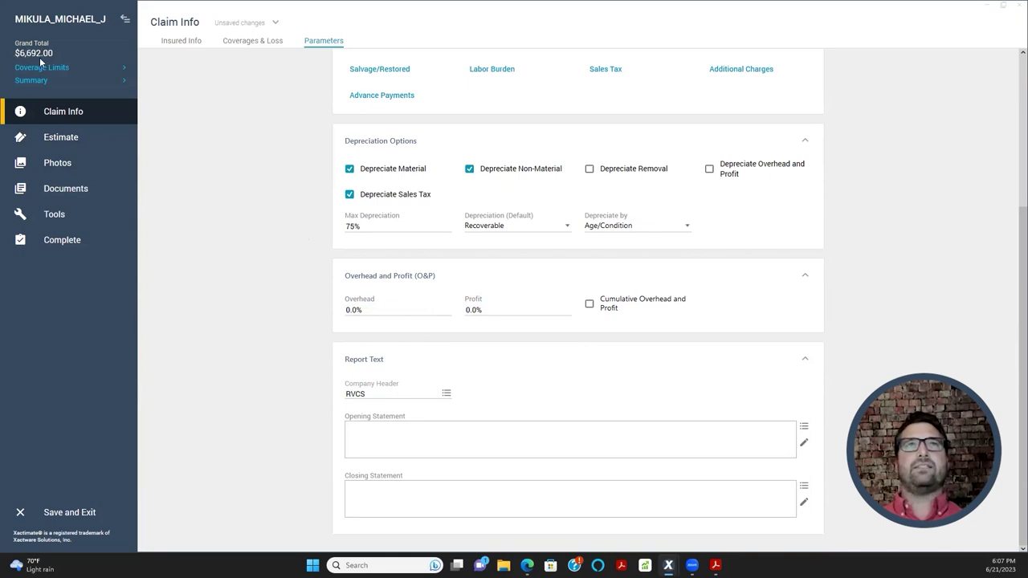
- Restore Overhead and Profit to 10% each
left_click(368, 311)
type("10")
key("Tab")
type("10")
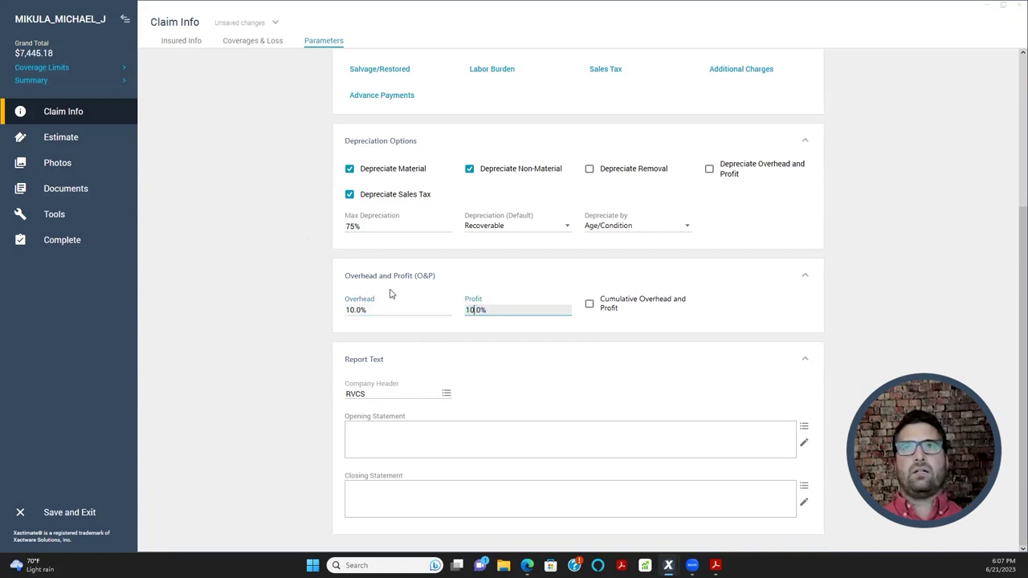
left_click(470, 294)
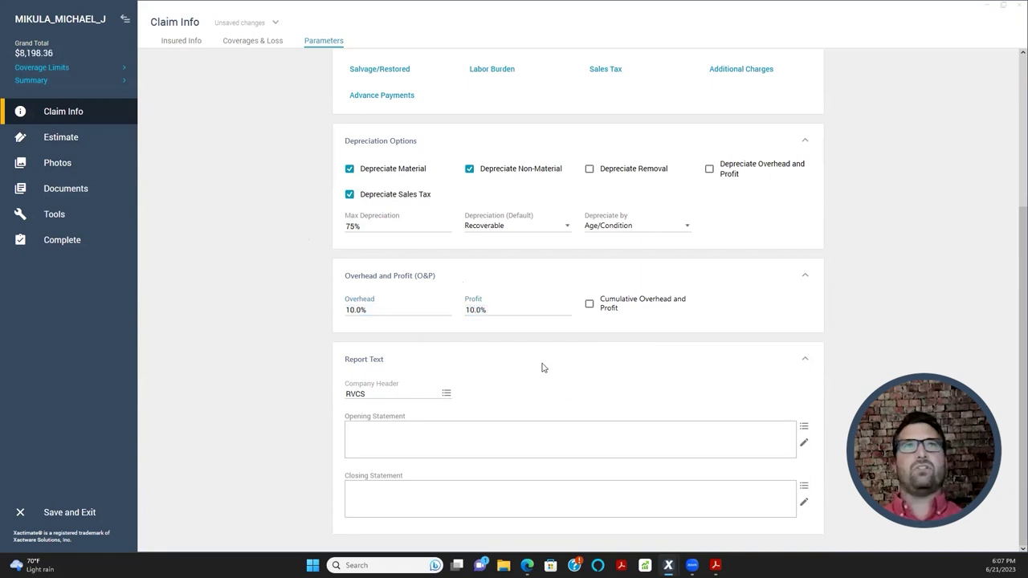
left_click(50, 69)
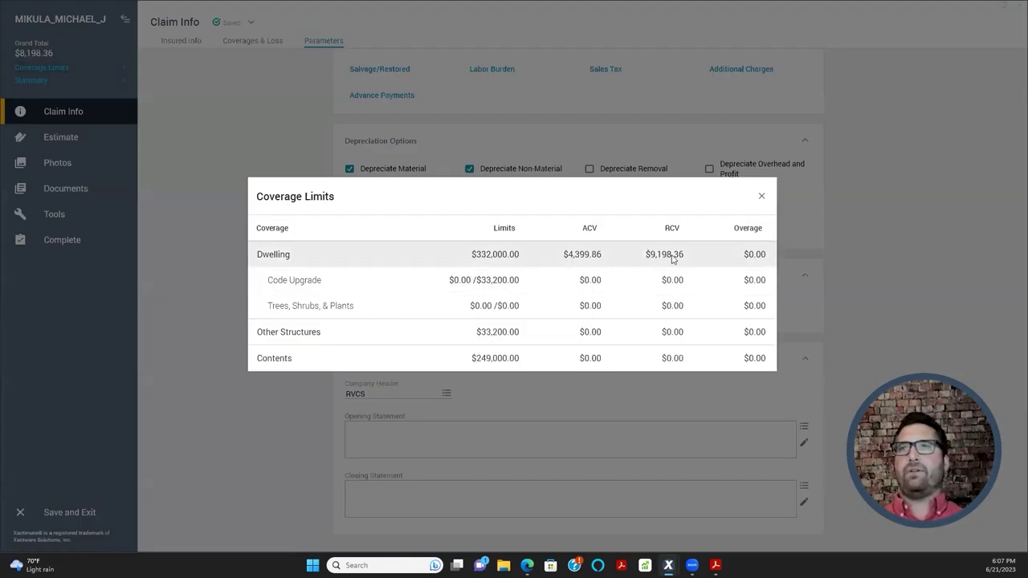
left_click(762, 196)
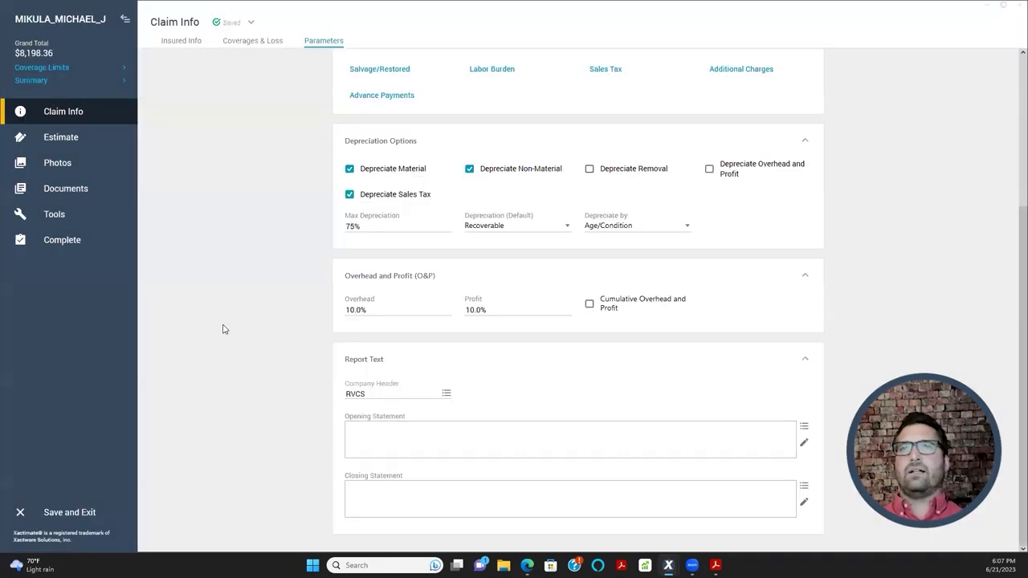
left_click(373, 319)
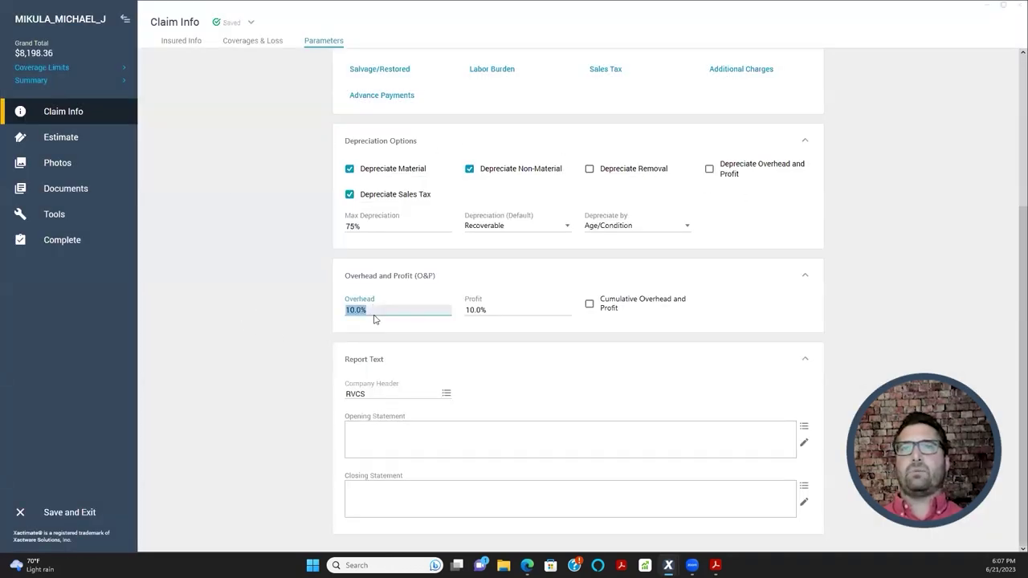
left_click(283, 287)
left_click(347, 309)
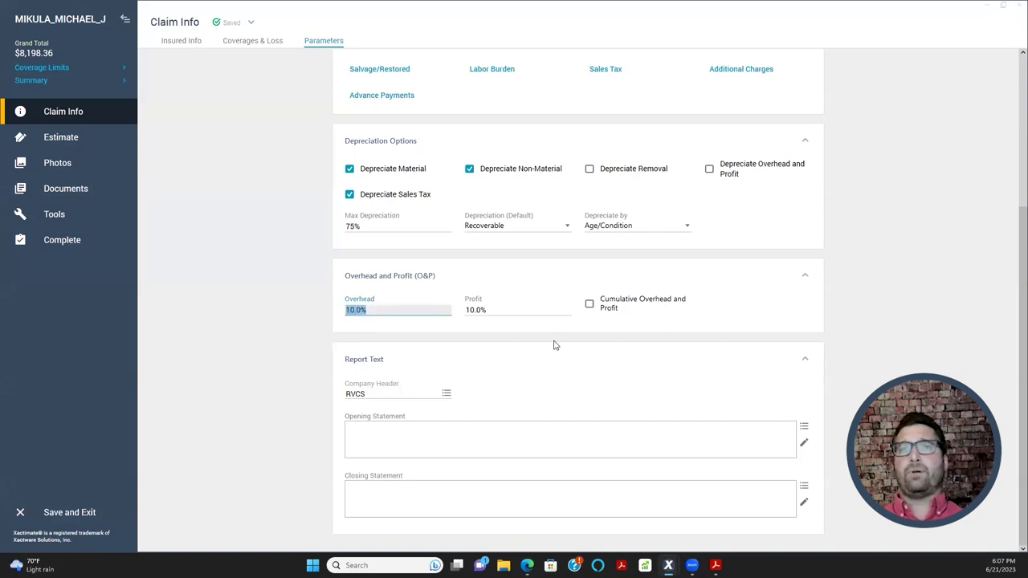
left_click(507, 379)
left_click(379, 312)
left_click(544, 364)
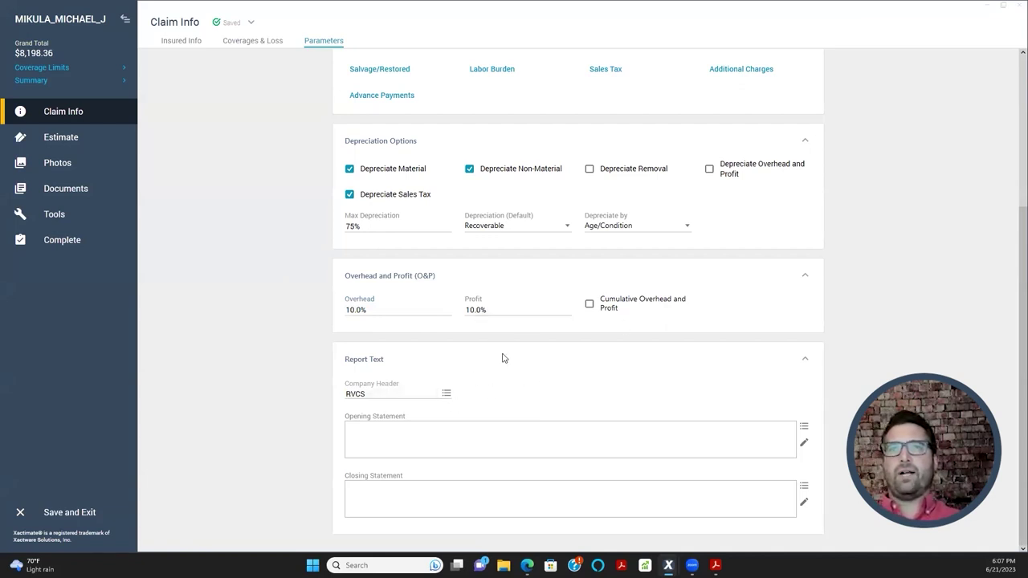
left_click(380, 309)
left_click(523, 310)
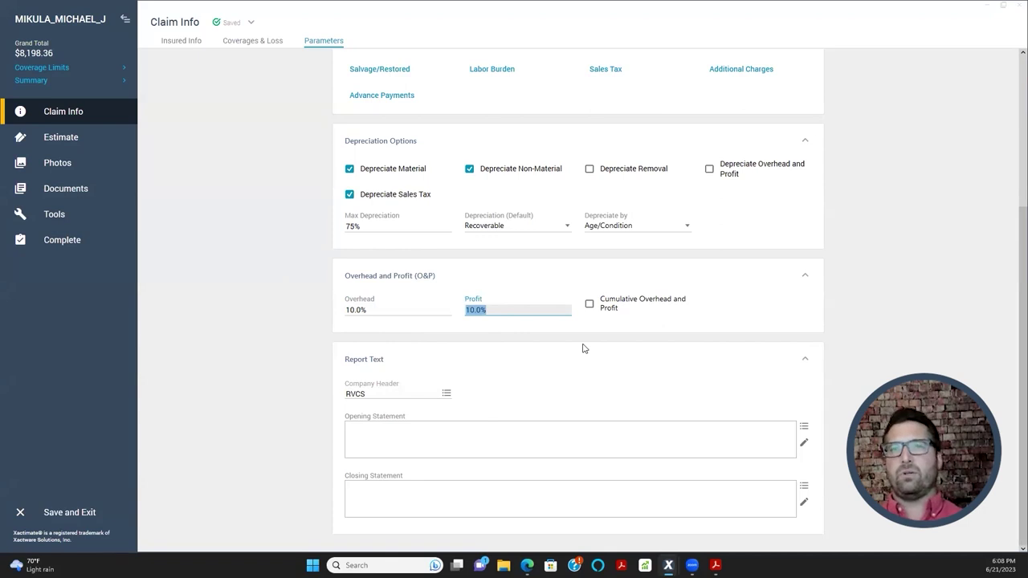
- Search the company headers for 'unic' and apply the UNICORN carrier header
left_click(447, 396)
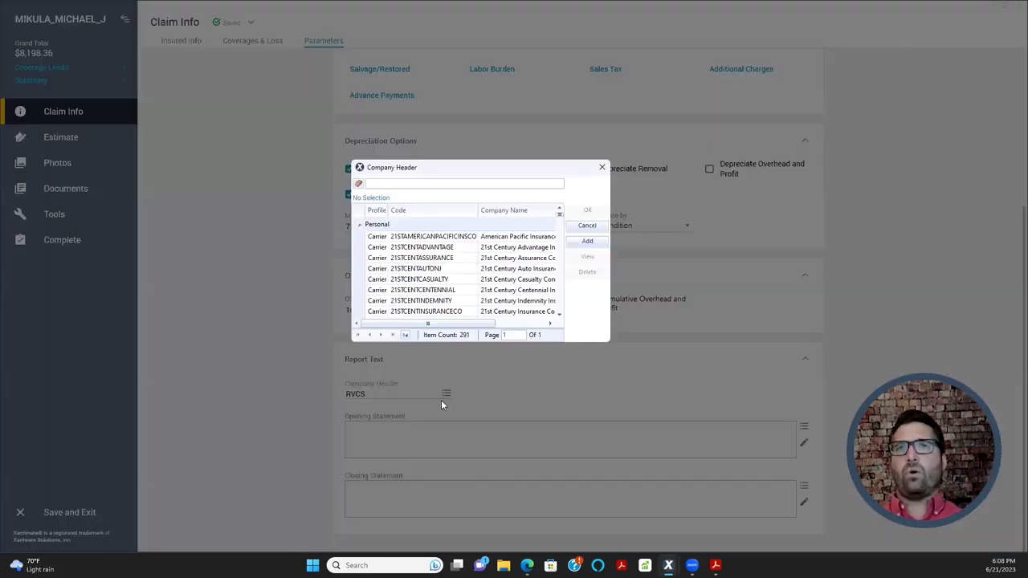
type("unic")
left_click(386, 239)
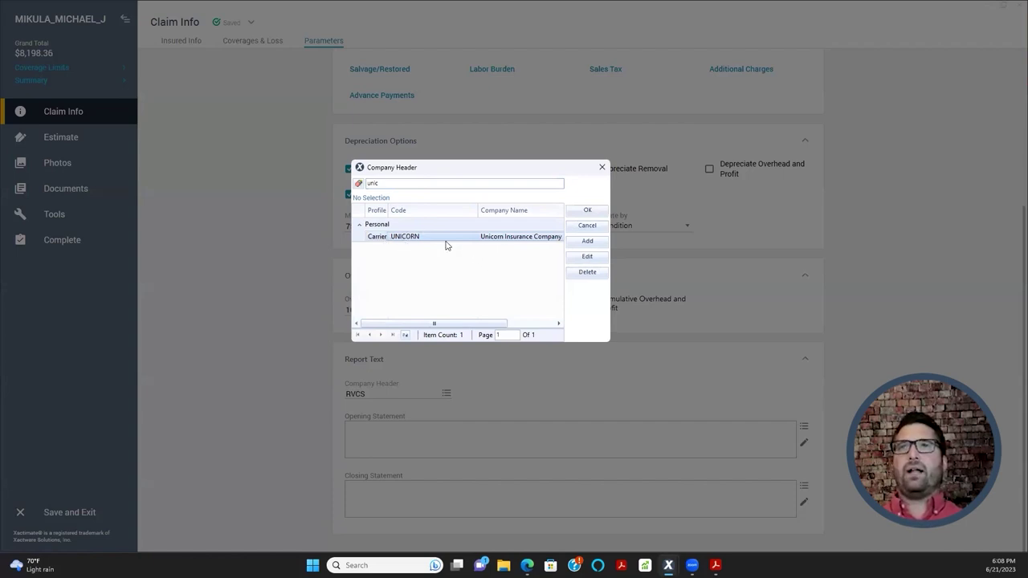
left_click(587, 210)
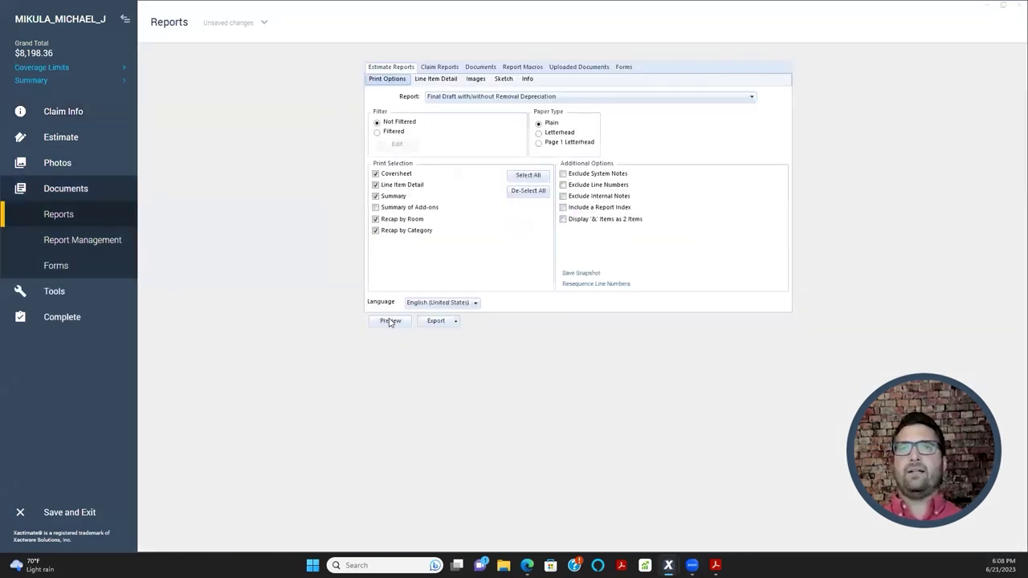
- Preview the Final Draft report, check its Unicorn Insurance Company header and horse image, then return to Claim Info
left_click(390, 320)
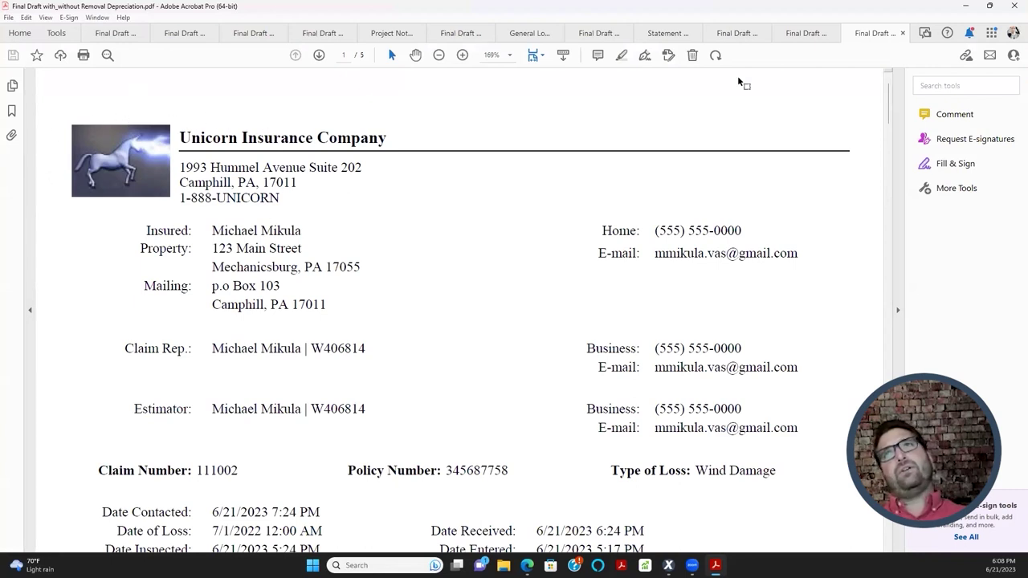
left_click(965, 11)
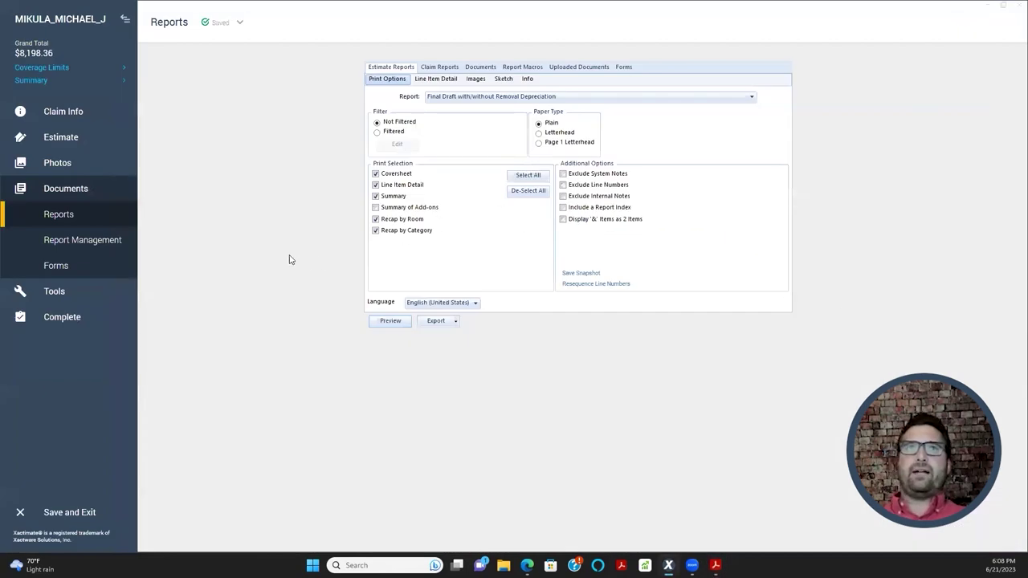
left_click(68, 111)
- From the claim Parameters, browse all company header profiles and start adding a new header
left_click(323, 40)
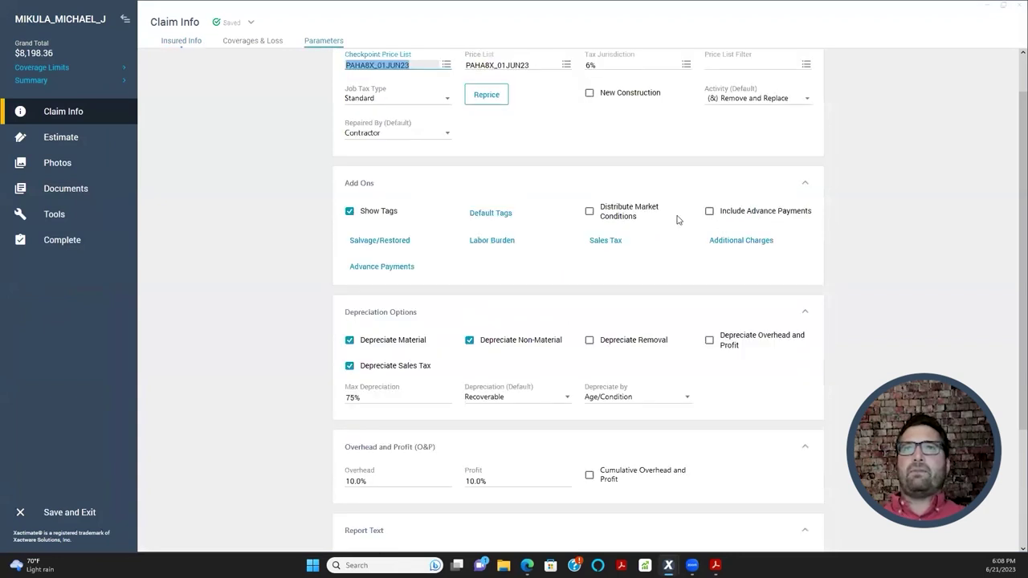
scroll(448, 425, "down", 3)
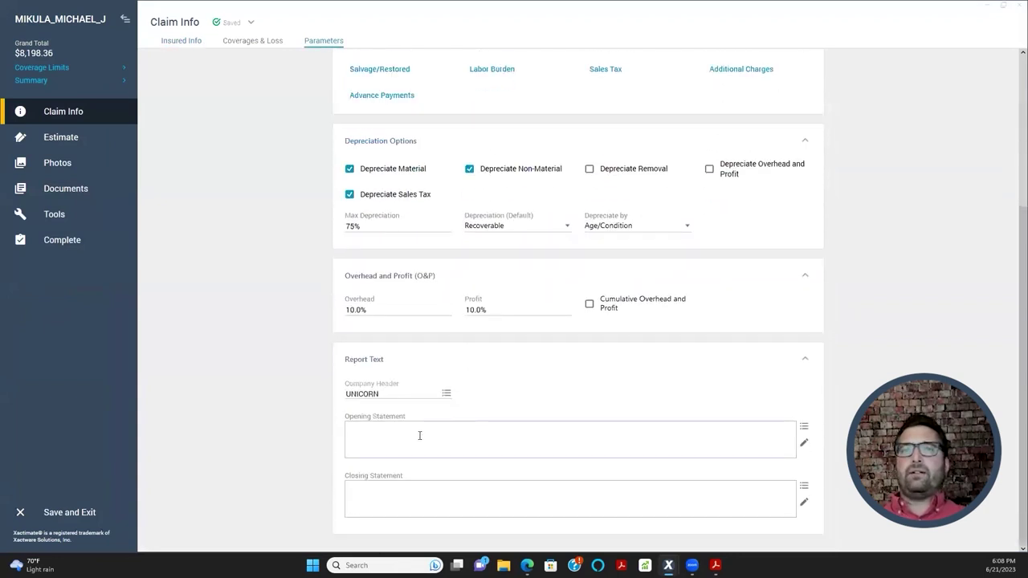
left_click(398, 393)
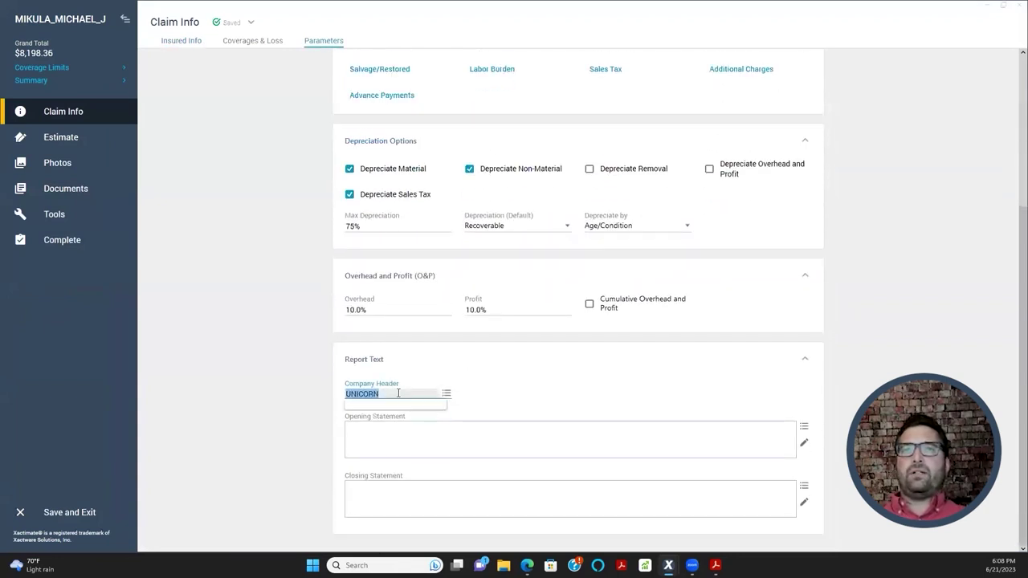
left_click(446, 393)
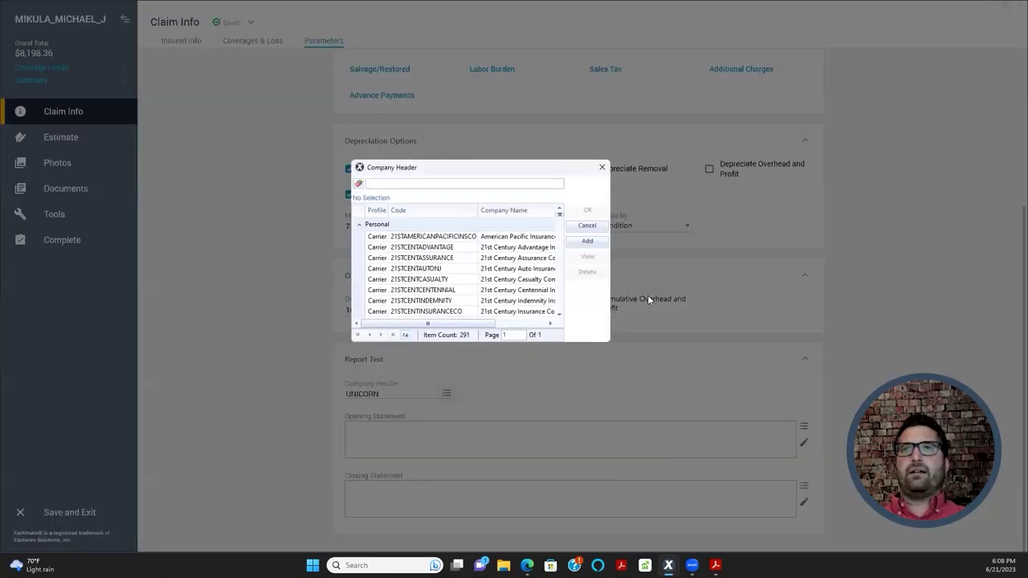
scroll(512, 247, "down", 6)
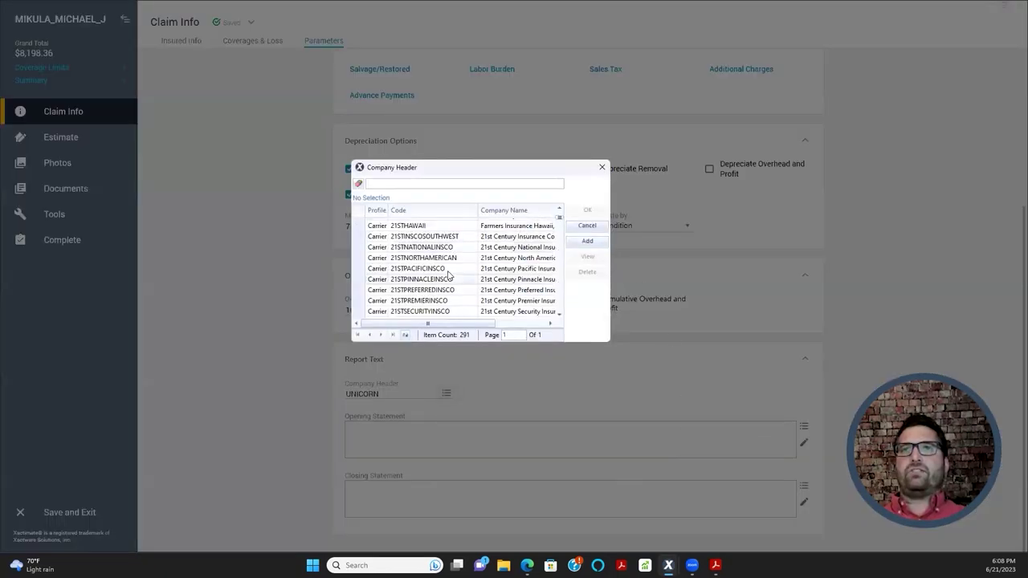
left_click(587, 241)
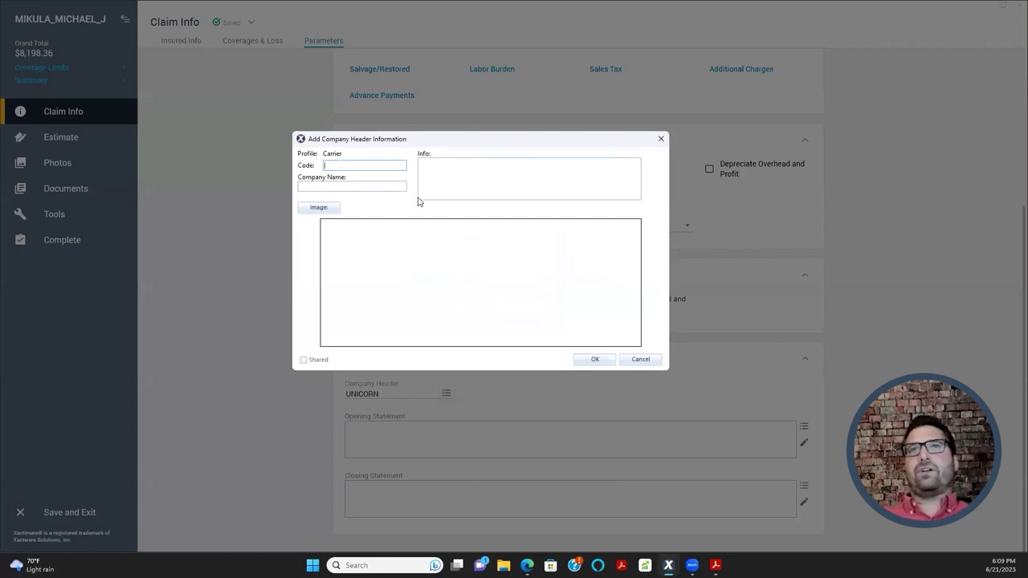
- Enter company name 'Adjuster University Group' and header code 'AUGROUP'
left_click(373, 186)
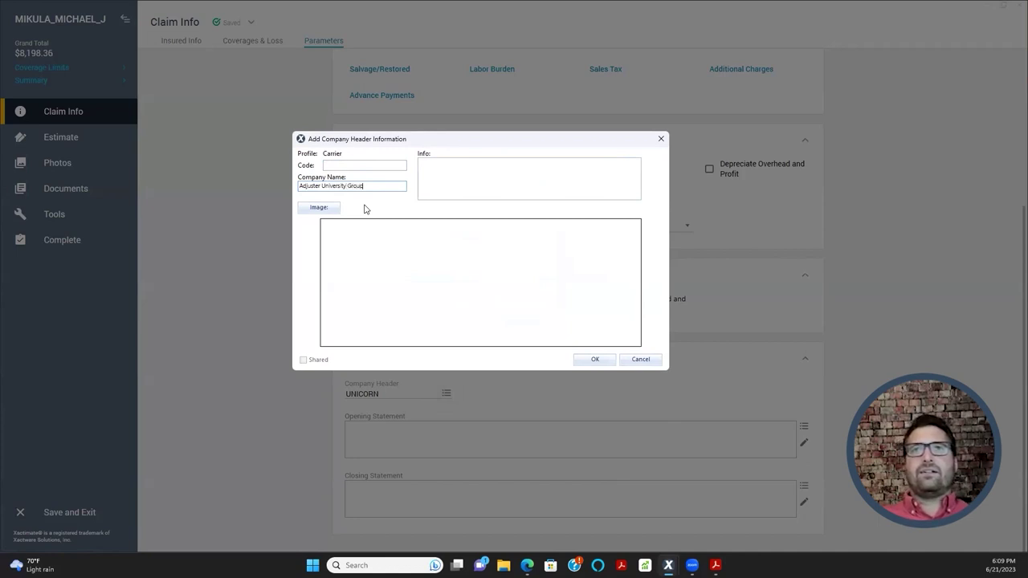
left_click(451, 178)
left_click(403, 166)
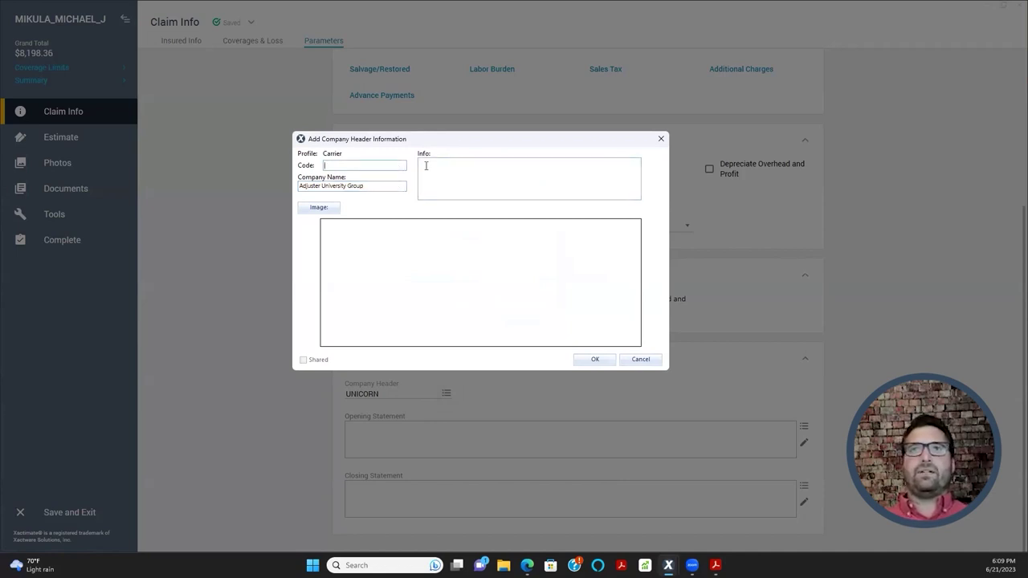
type("AUGROUP")
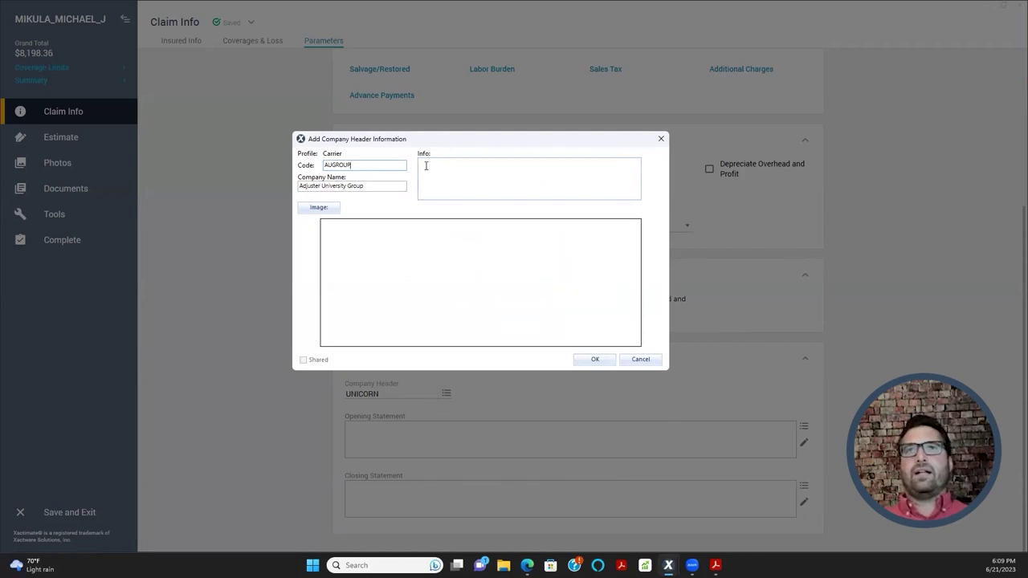
left_click(425, 166)
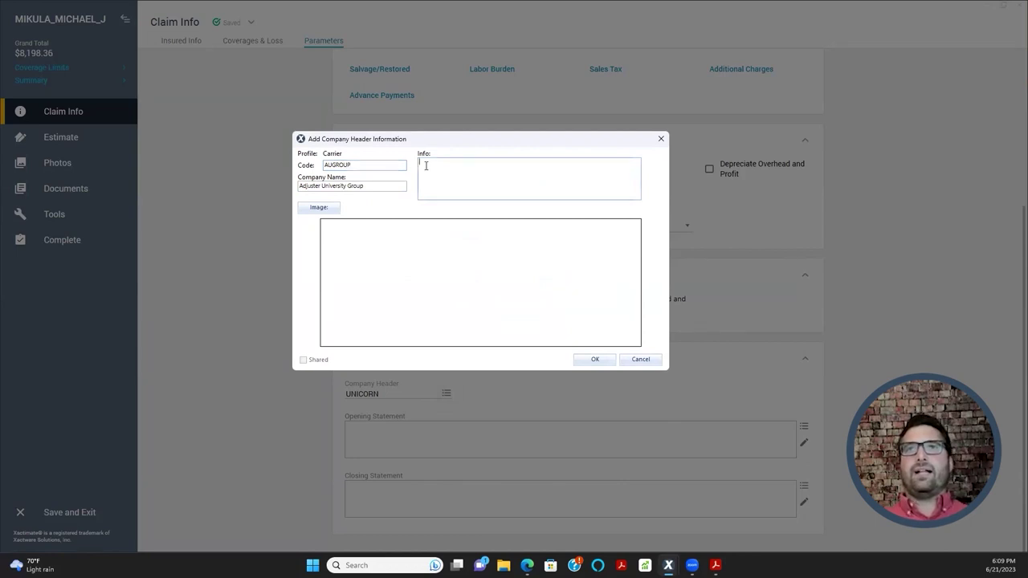
- Replace the trial IMG_5036 picture with the Rear Roof photo from the Images folder as the header image
left_click(327, 209)
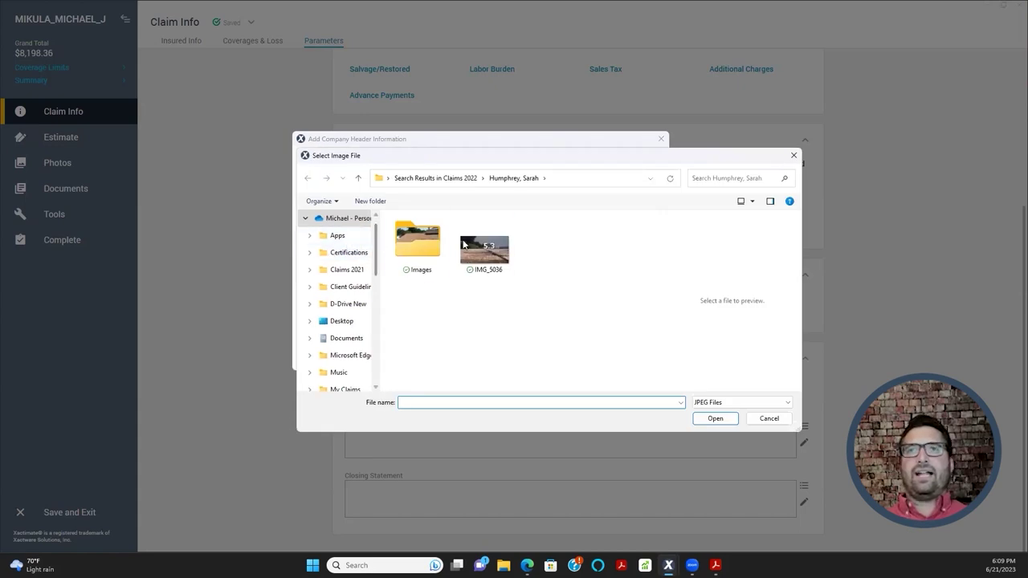
double_click(486, 252)
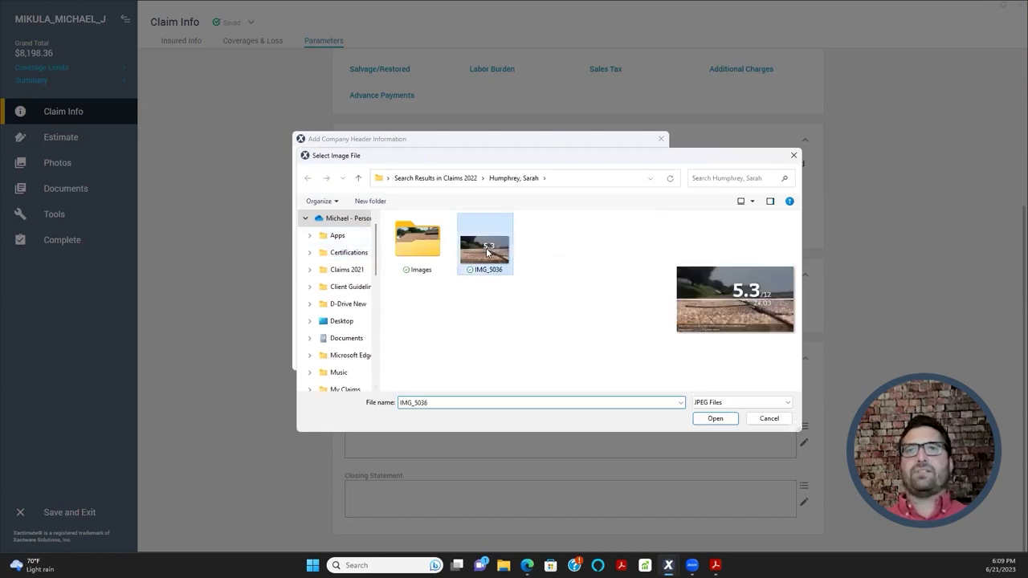
left_click(480, 170)
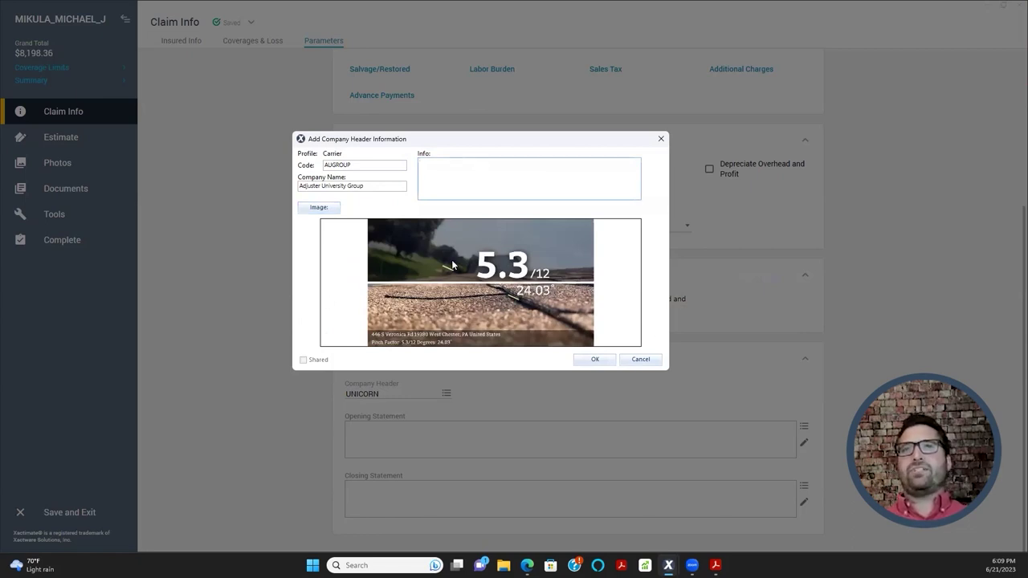
left_click(318, 207)
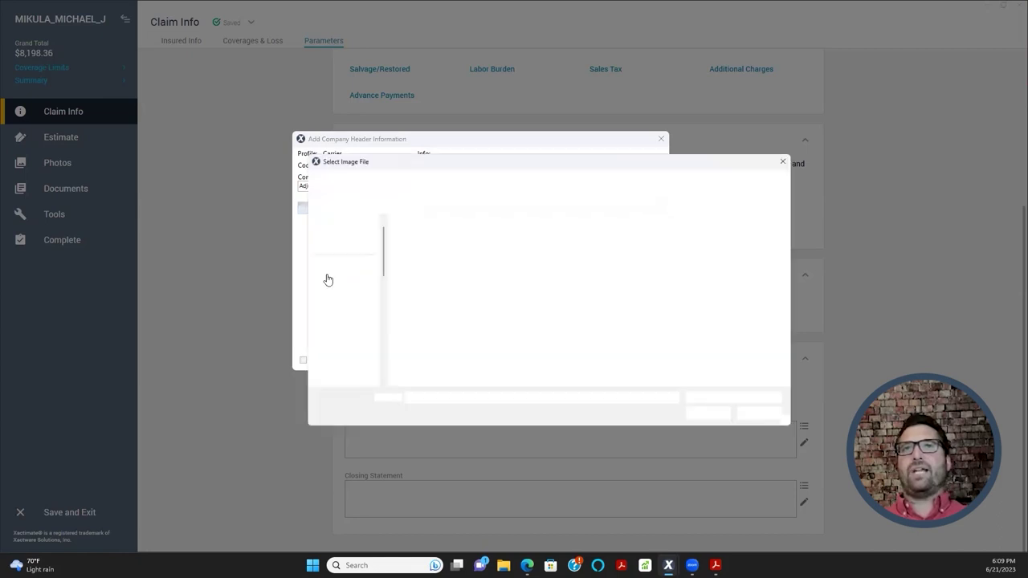
double_click(418, 245)
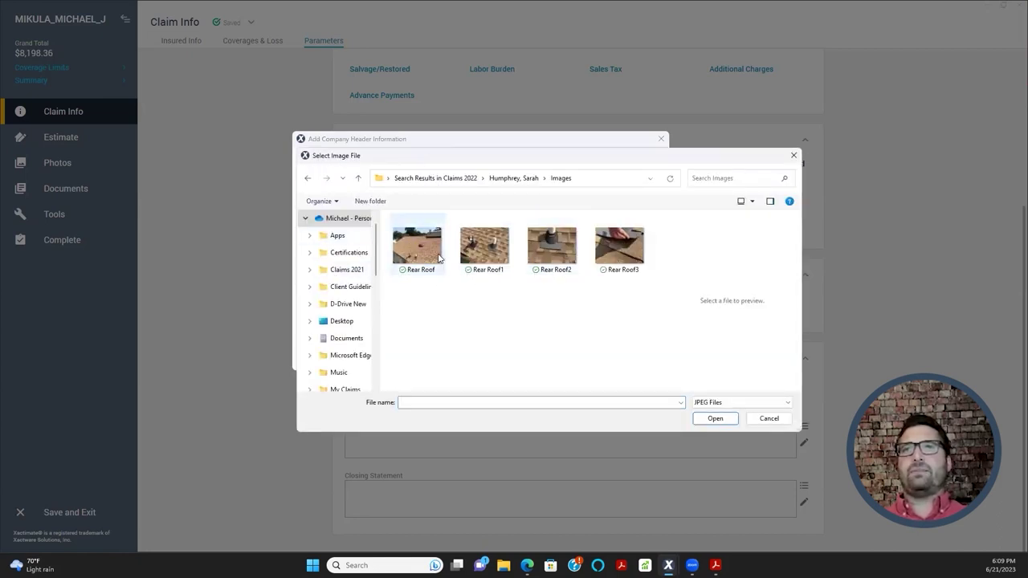
double_click(404, 249)
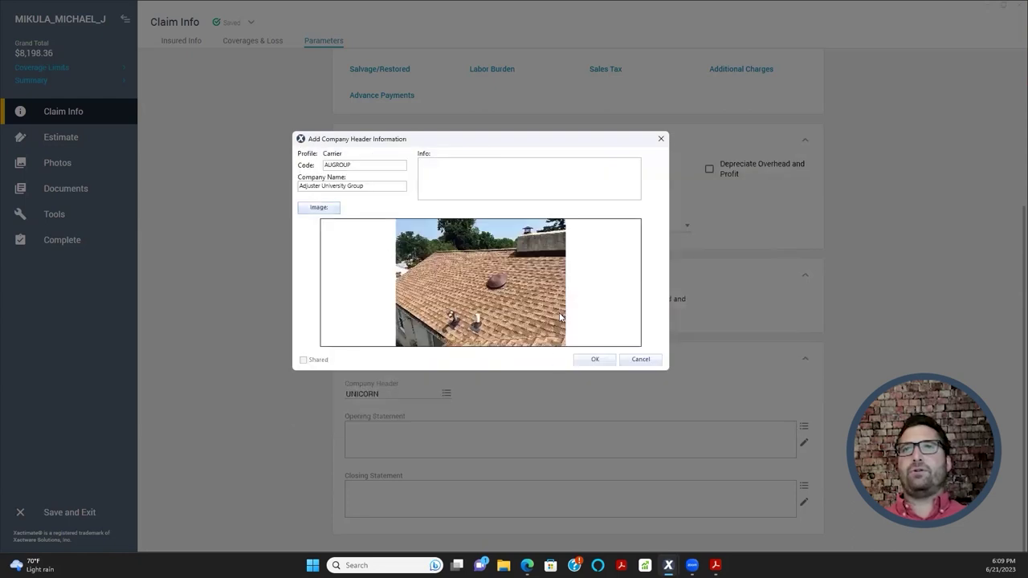
left_click(484, 188)
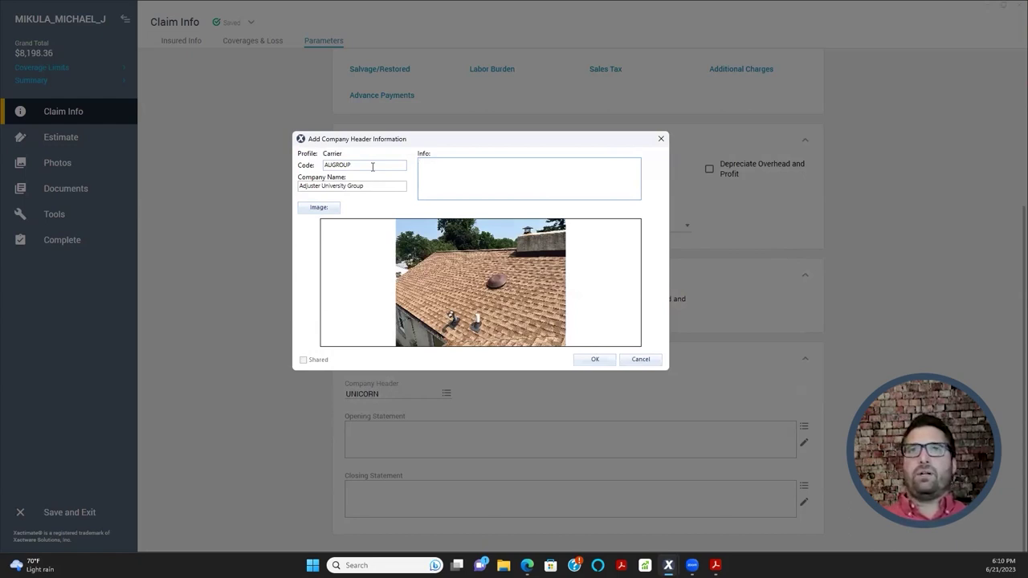
- Fill the header info with the company name, street address, e-mail and phone number, then save it
type("ju")
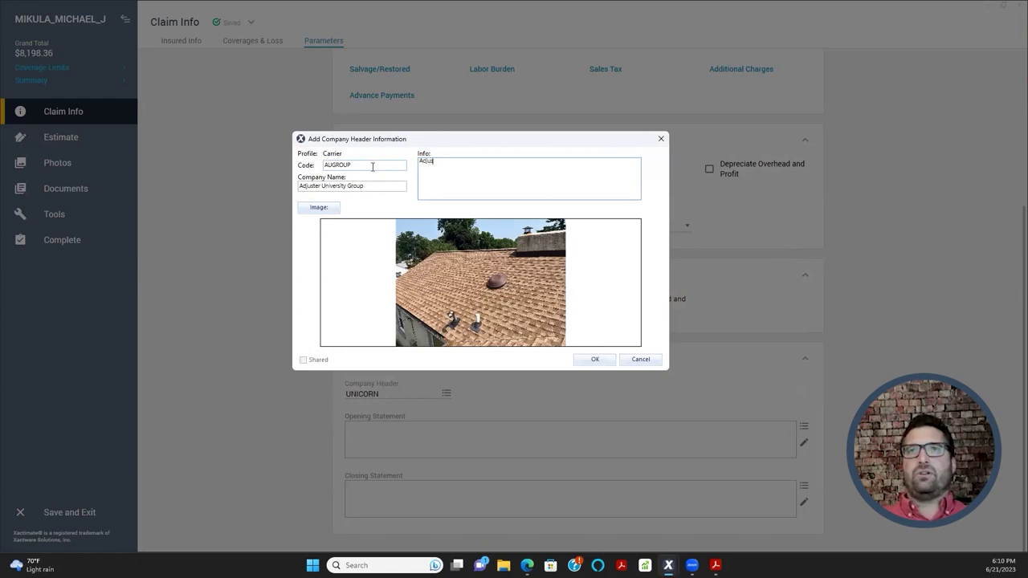
type("ster University Group ")
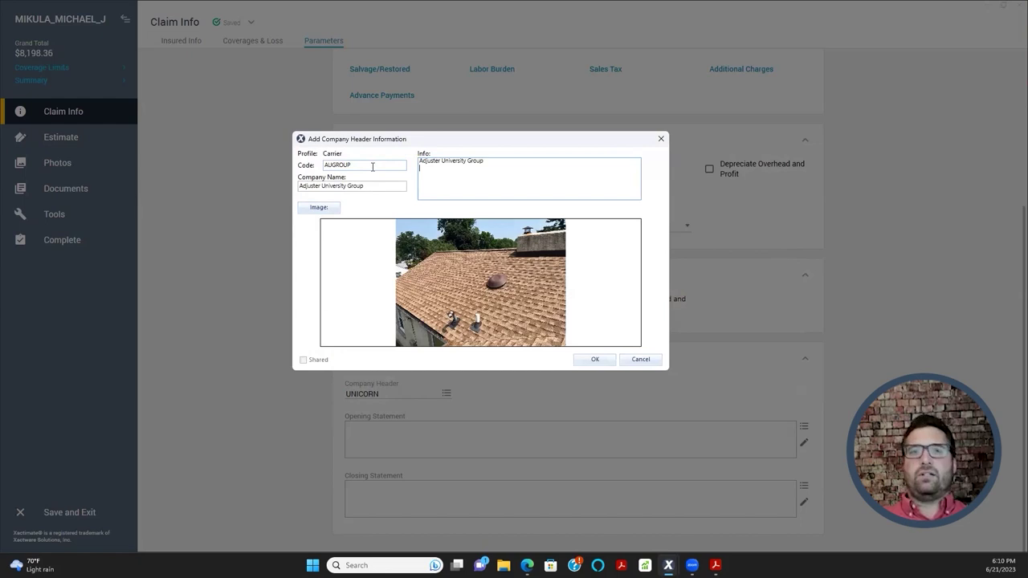
type("123 Main Street,")
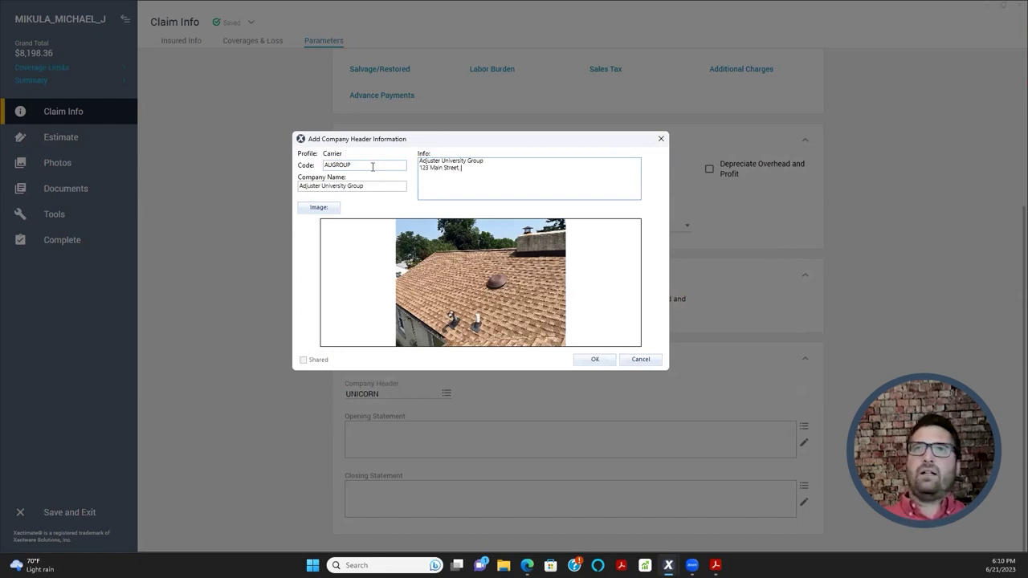
type(" Mechanicsburg, PA 1")
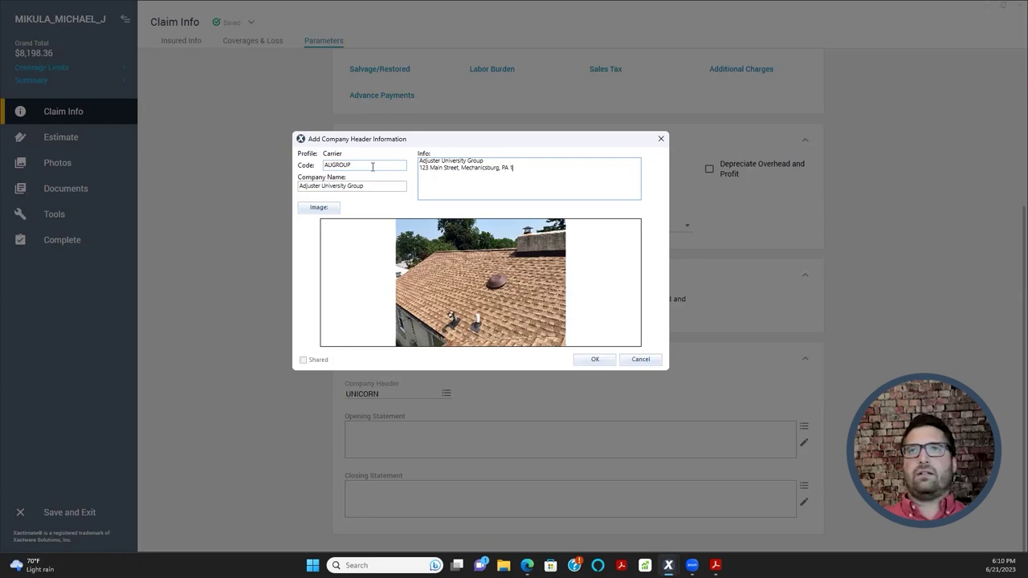
type("70")
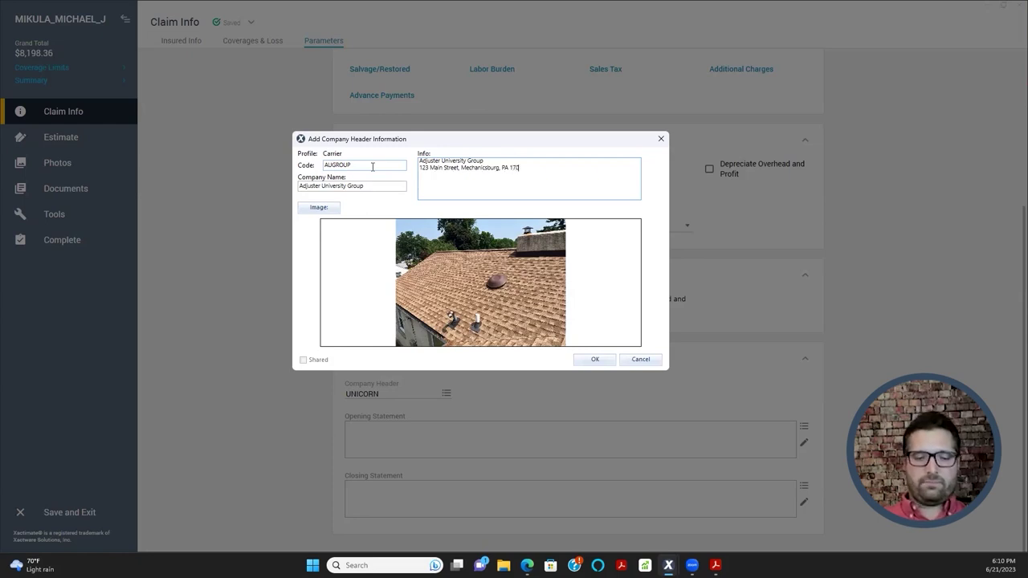
type("55")
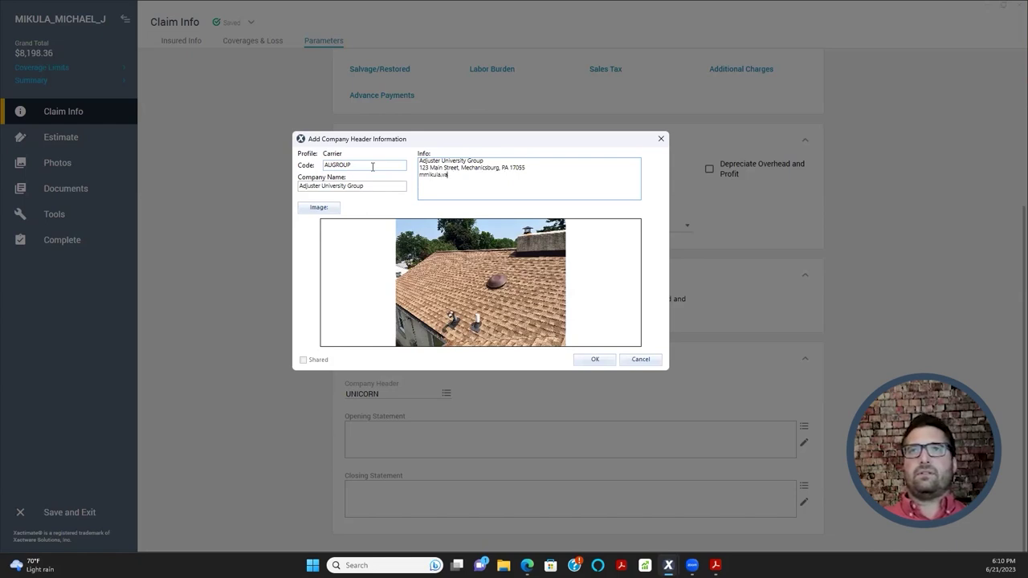
type("@gmail.com ")
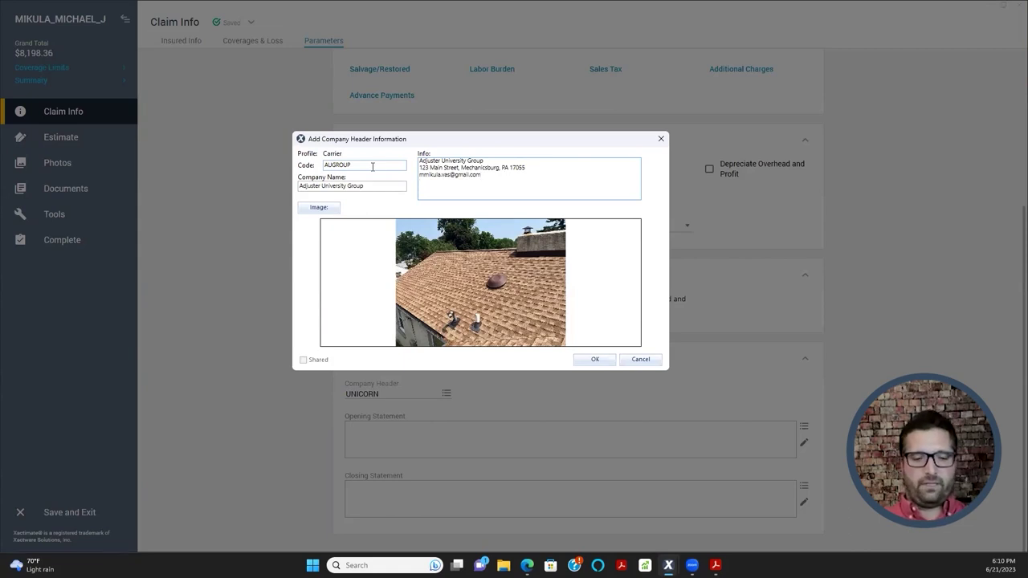
type("555-555-0000")
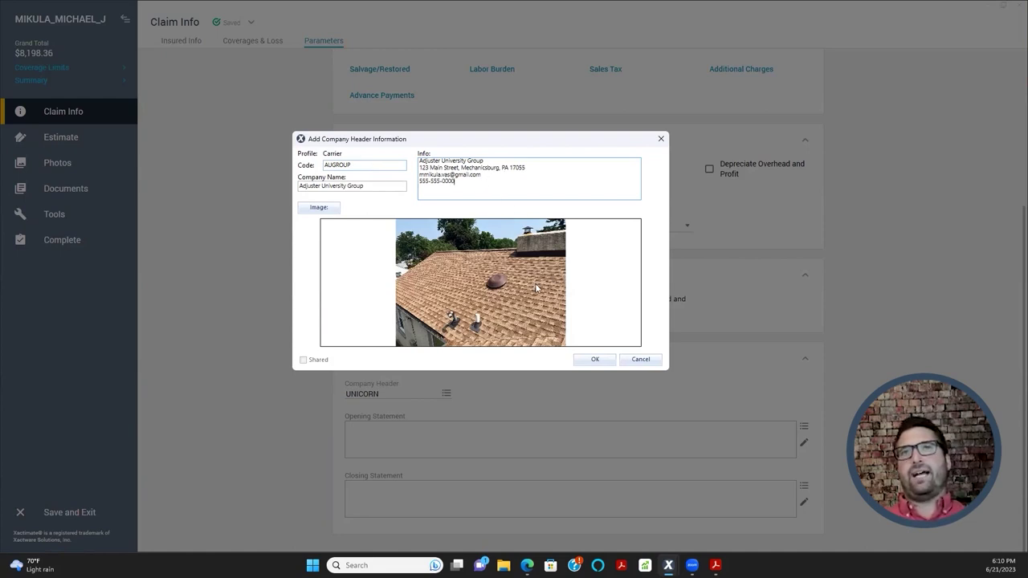
left_click(592, 360)
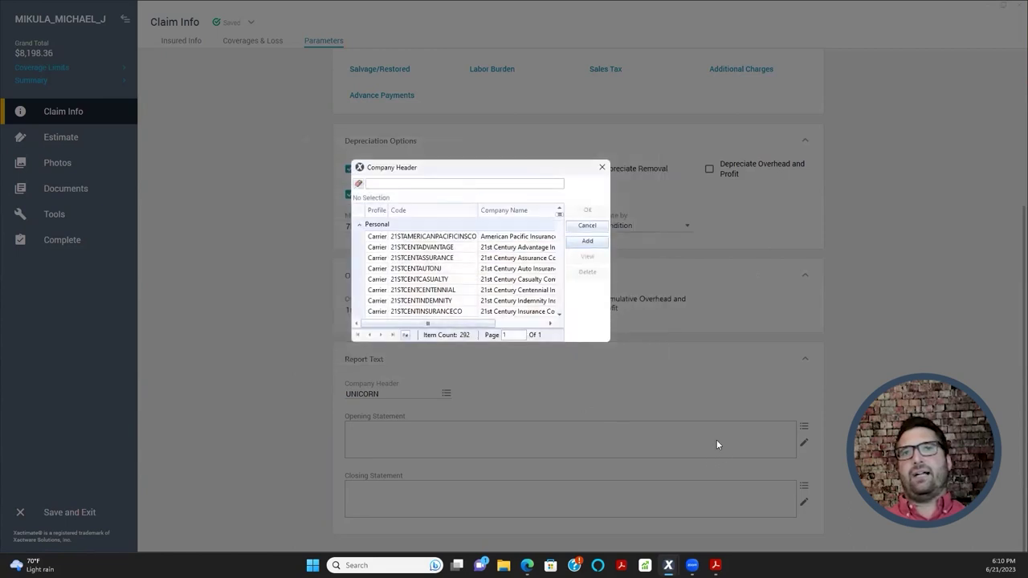
- Enlarge the header list, apply AUGROUP as the claim's company header, and preview the Final Draft report
scroll(396, 241, "down", 2)
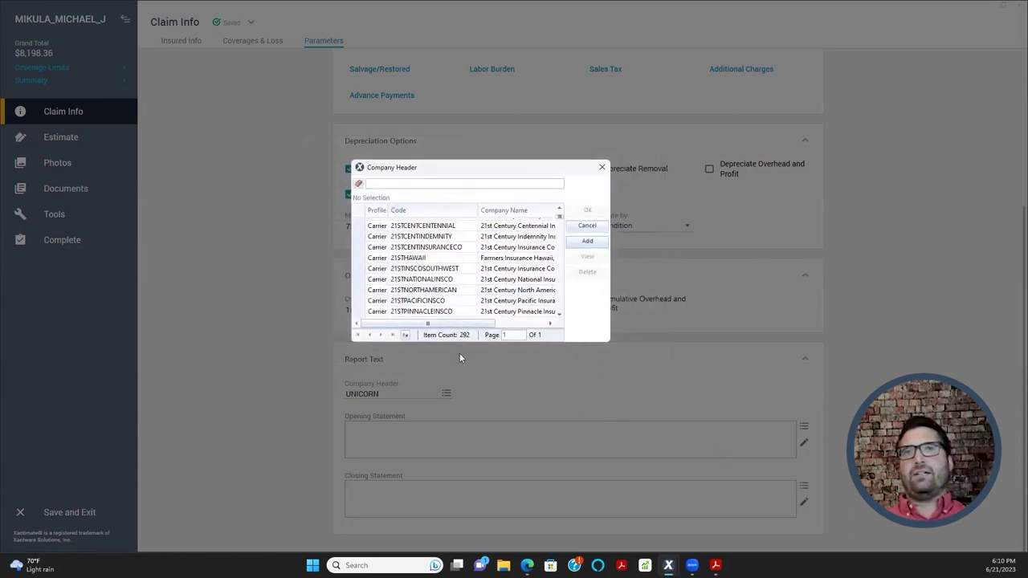
left_click_drag(462, 342, 462, 488)
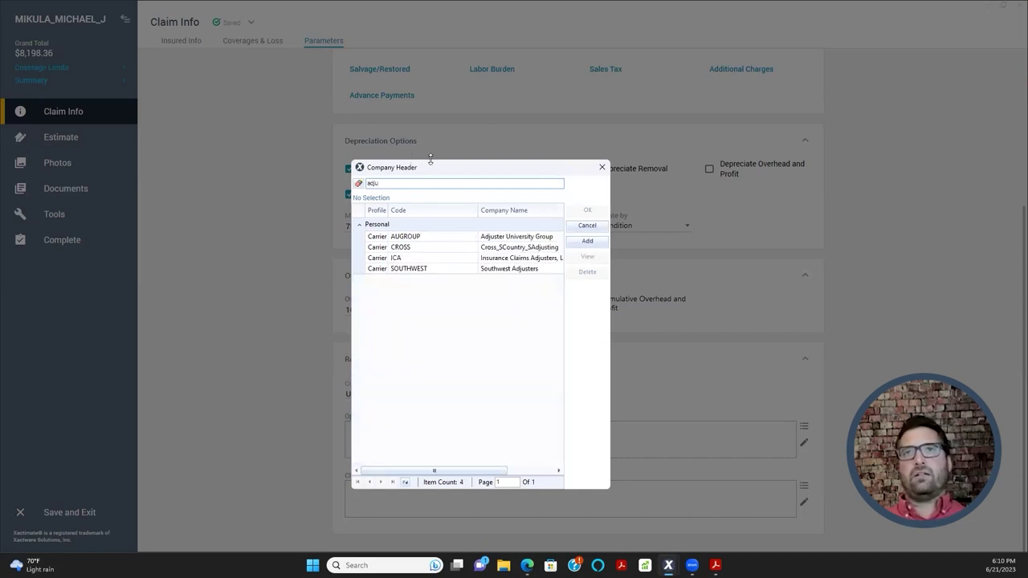
left_click(466, 241)
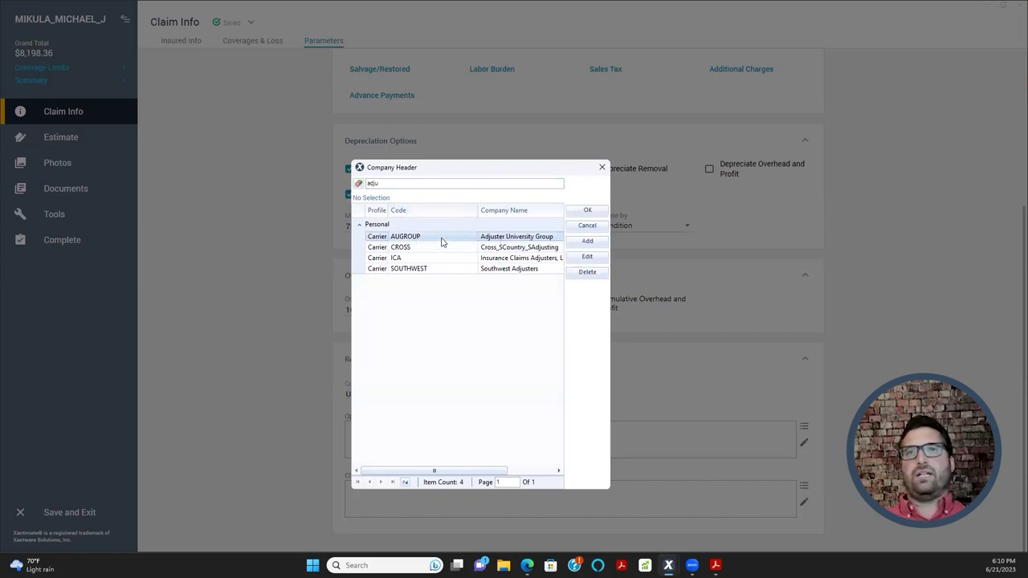
double_click(441, 242)
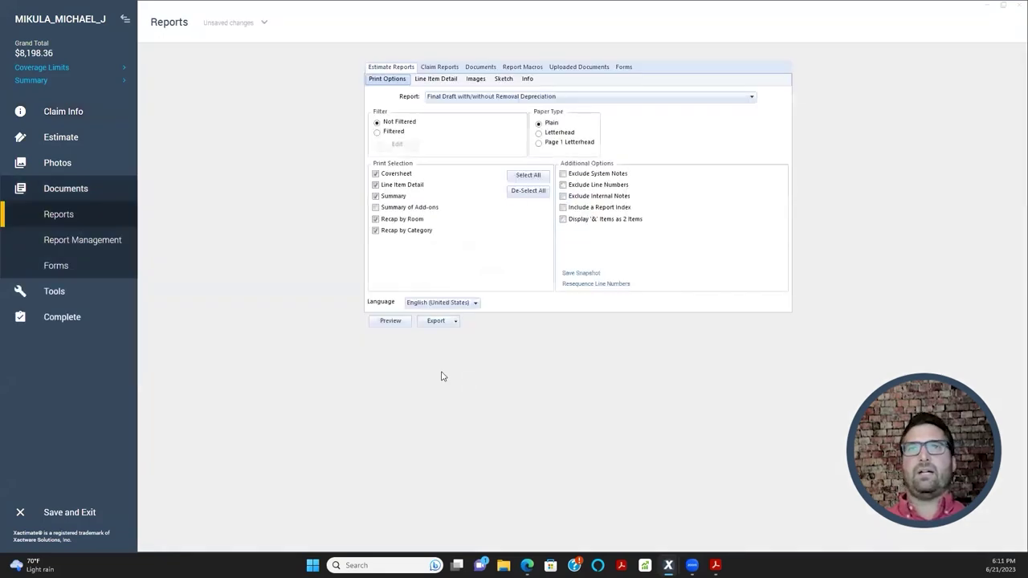
left_click(391, 321)
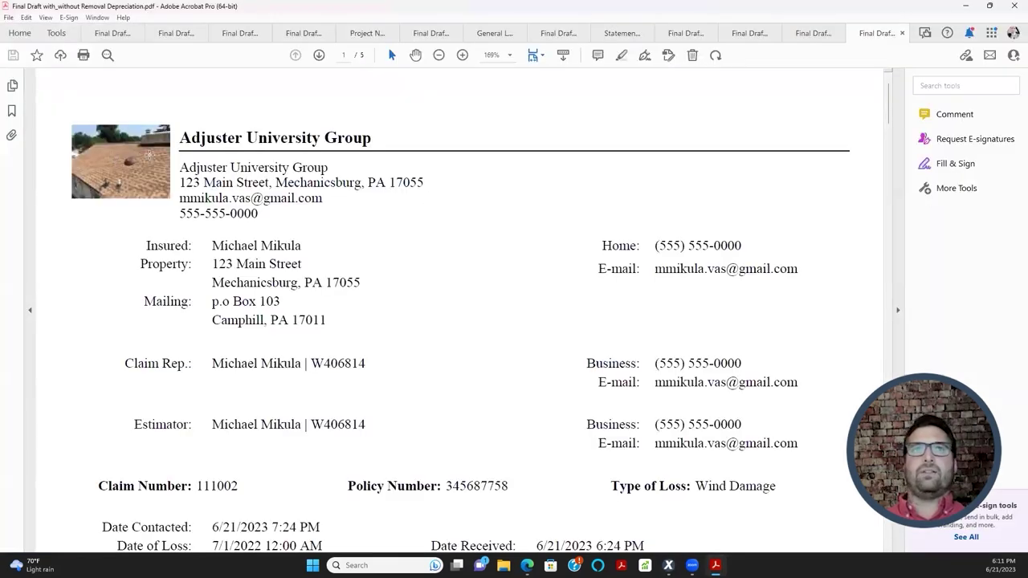
- Compare the Unicorn and Adjuster University Group Final Draft PDFs, then return to Xactimate's Claim Info
left_click(809, 37)
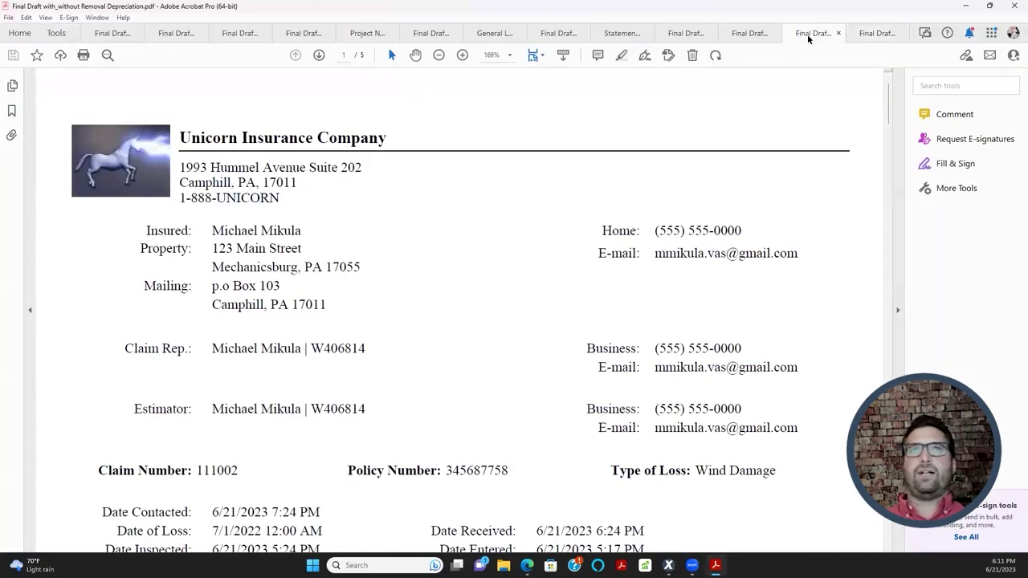
left_click(887, 42)
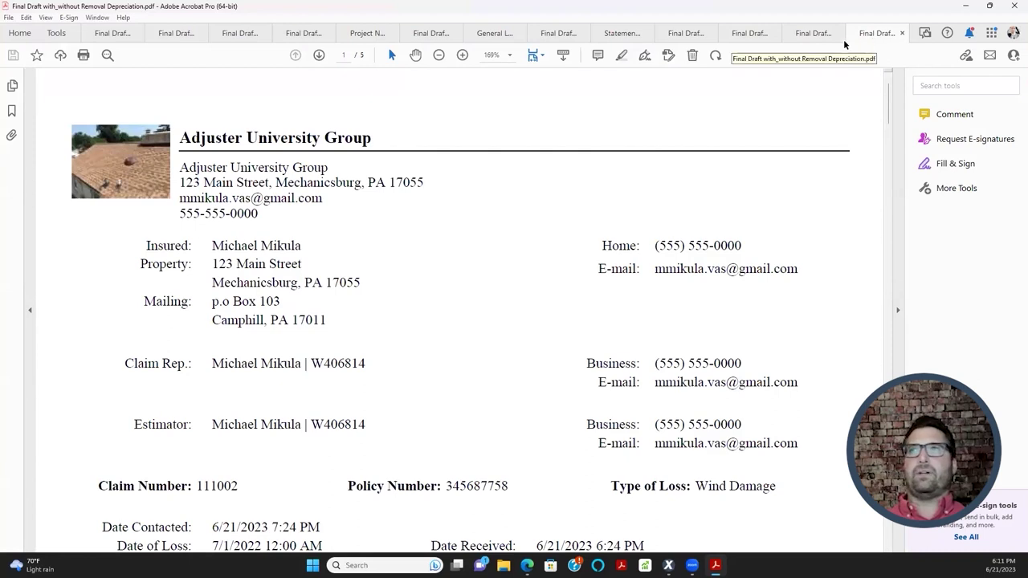
left_click(801, 40)
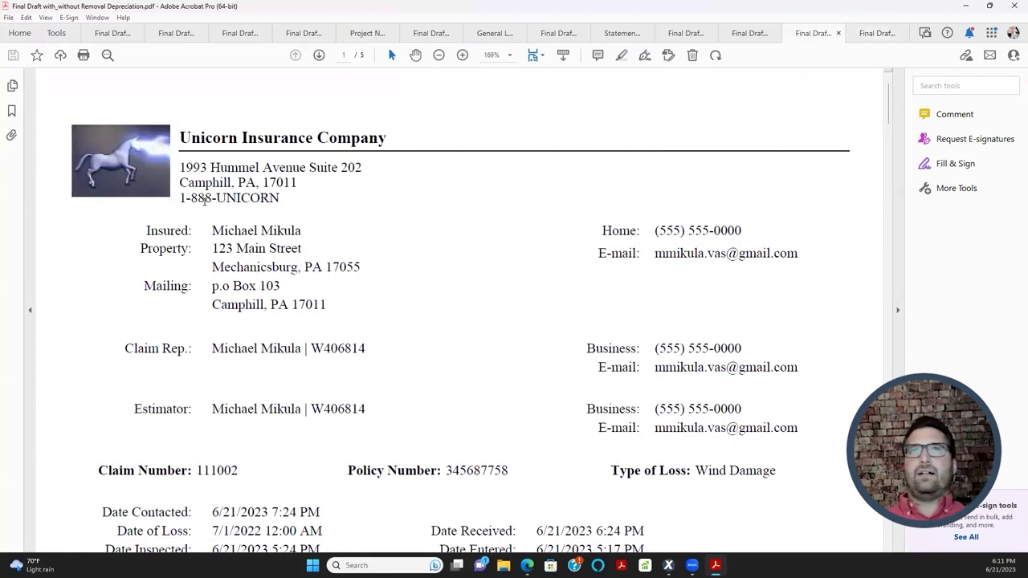
left_click(962, 8)
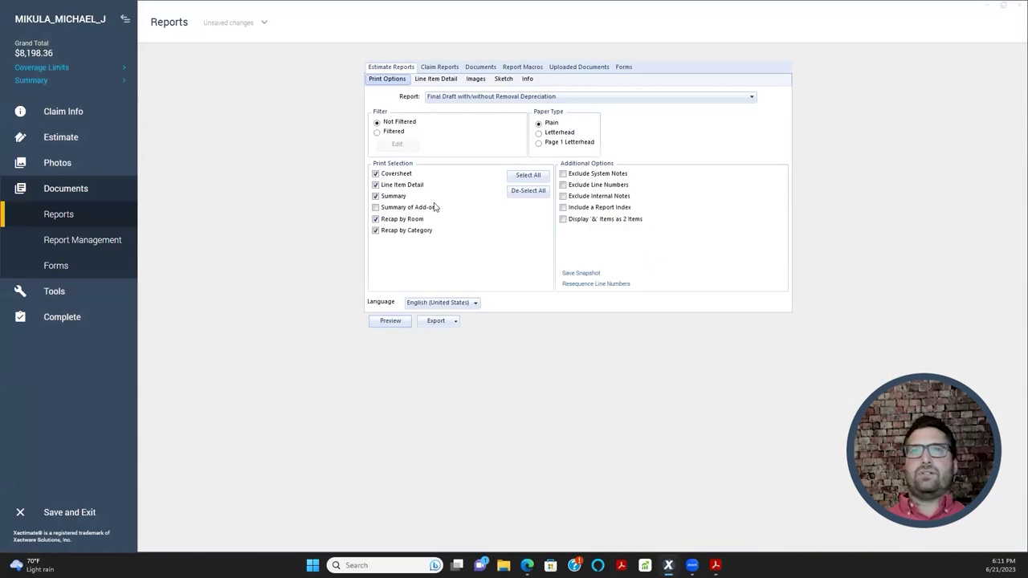
left_click(82, 114)
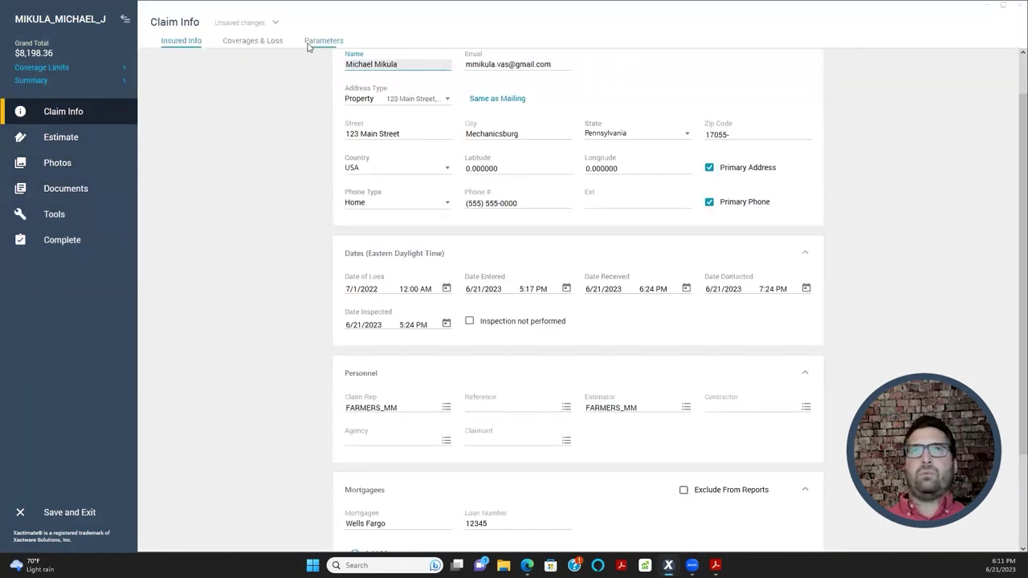
- Open the claim Parameters and scroll to Report Text showing the AUGROUP header
left_click(310, 42)
scroll(224, 280, "down", 3)
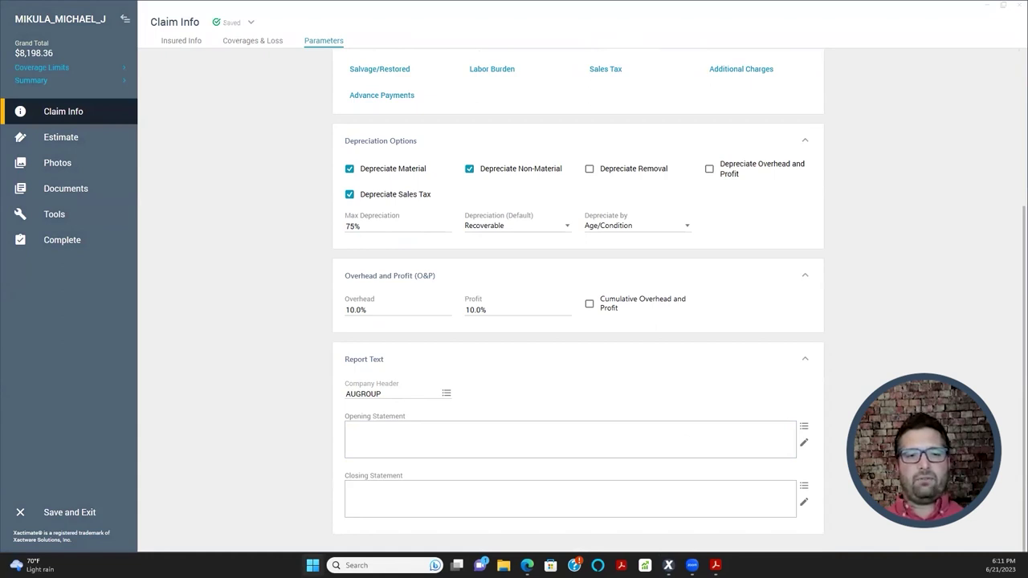
- In the Allcat Guidelines PDF, search for 'opening statement' and step through the matches
key("alt+Tab")
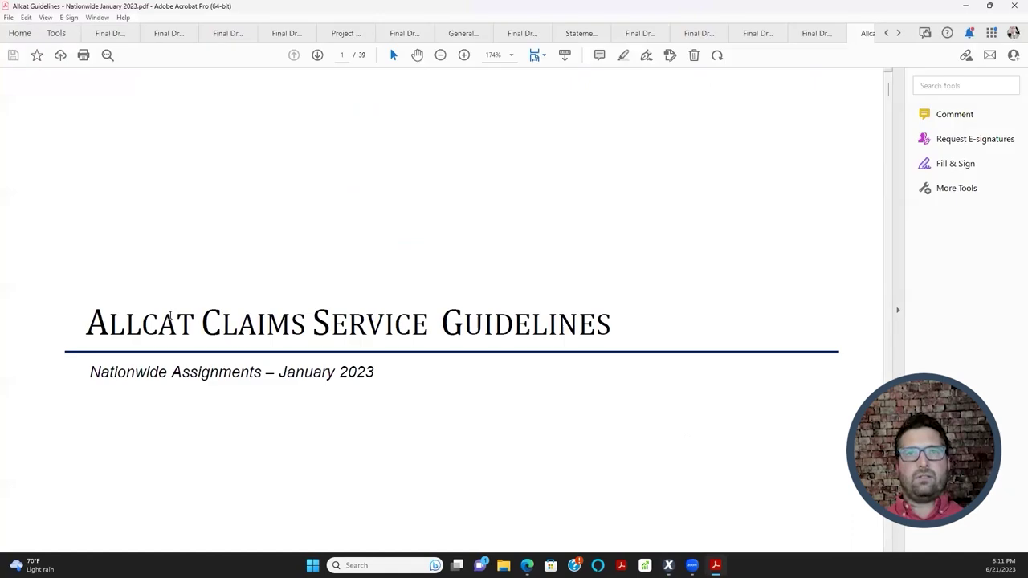
scroll(388, 274, "down", 2)
scroll(388, 277, "down", 8)
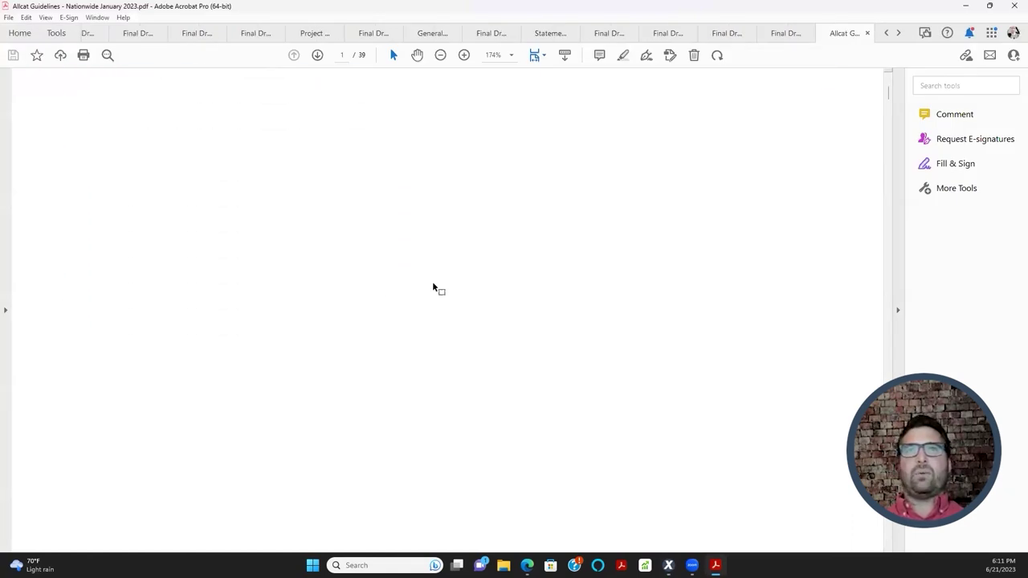
scroll(388, 278, "down", 15)
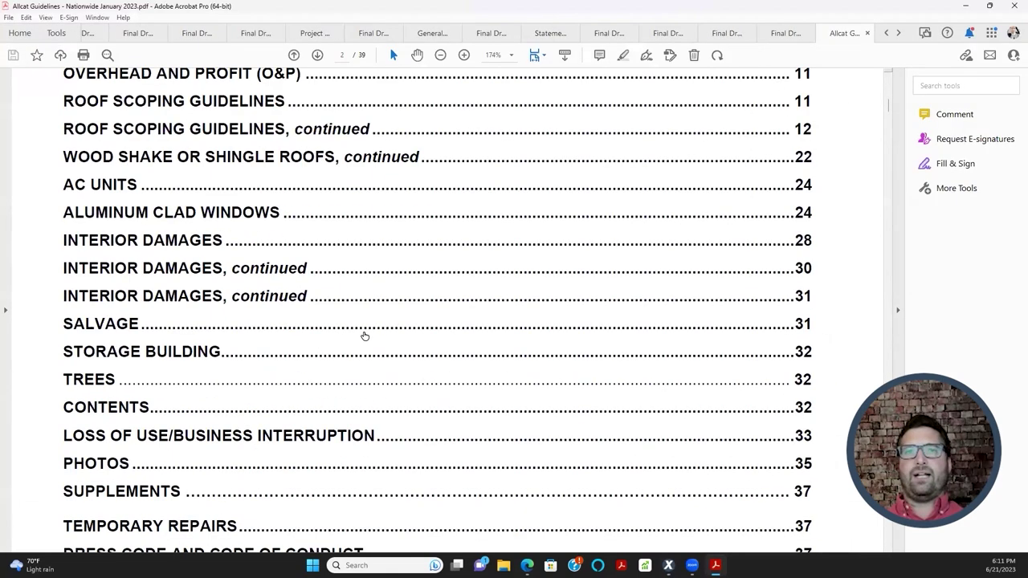
scroll(300, 350, "down", 13)
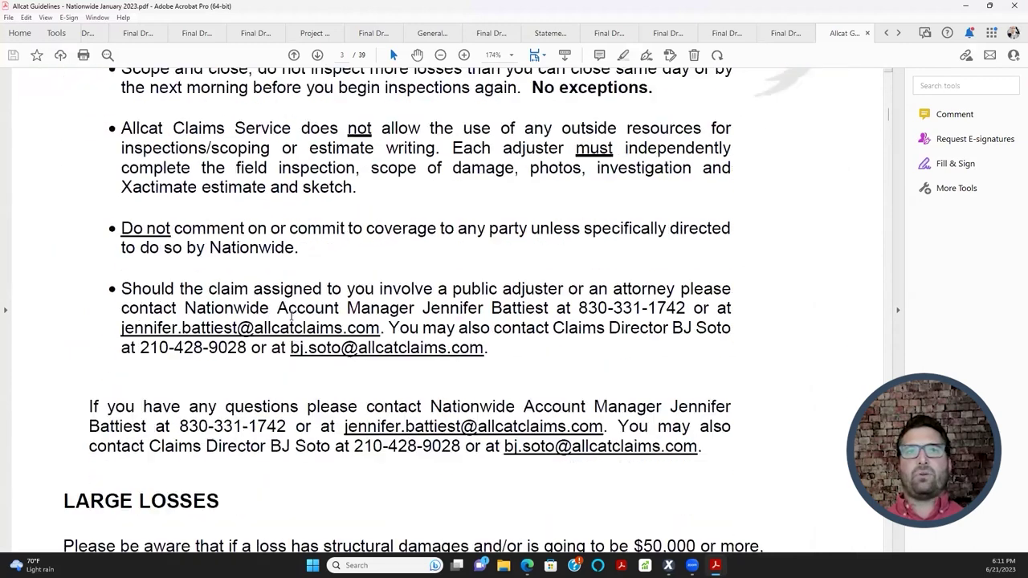
scroll(284, 335, "down", 2)
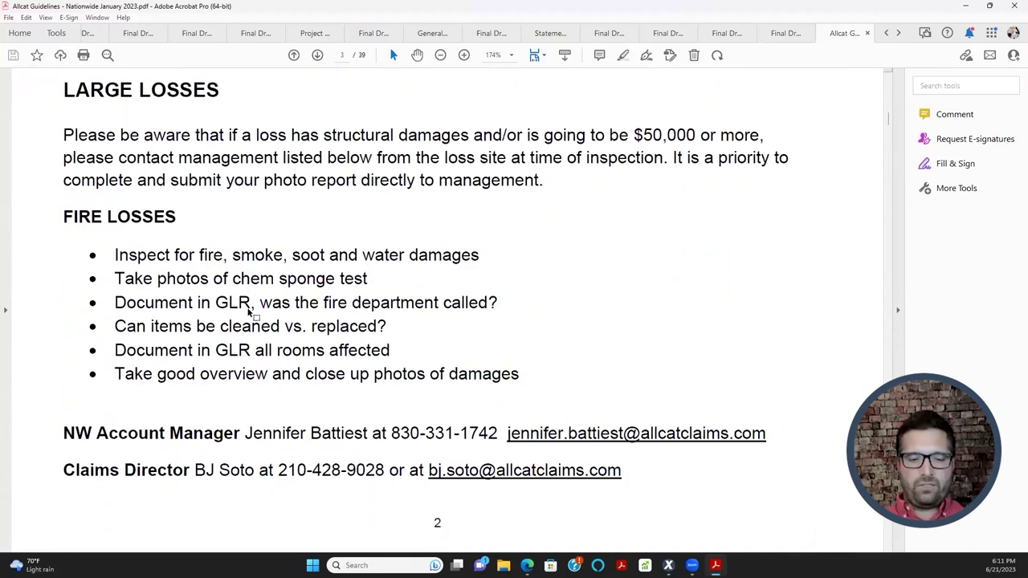
key("ctrl+f")
type("open")
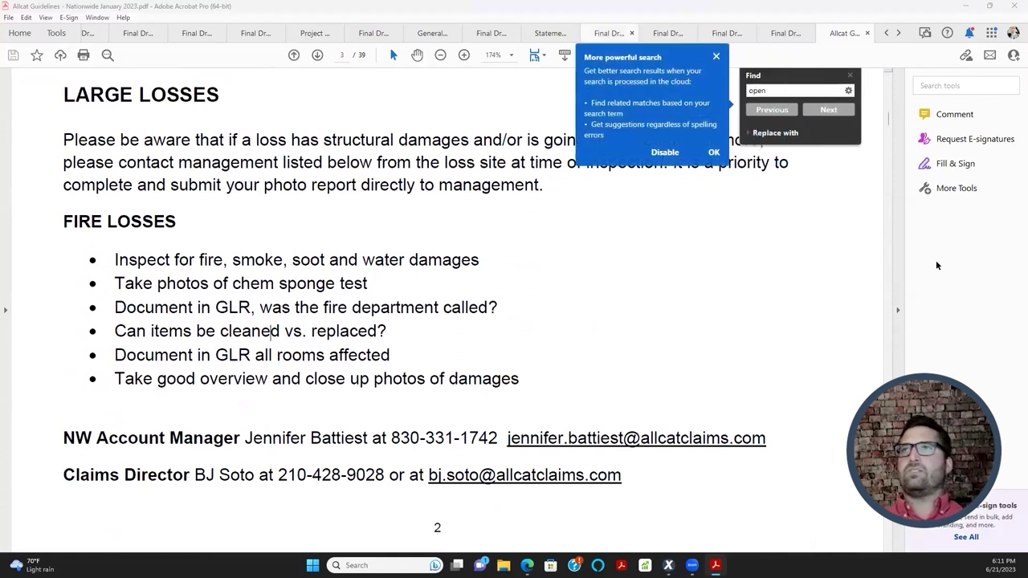
left_click(716, 56)
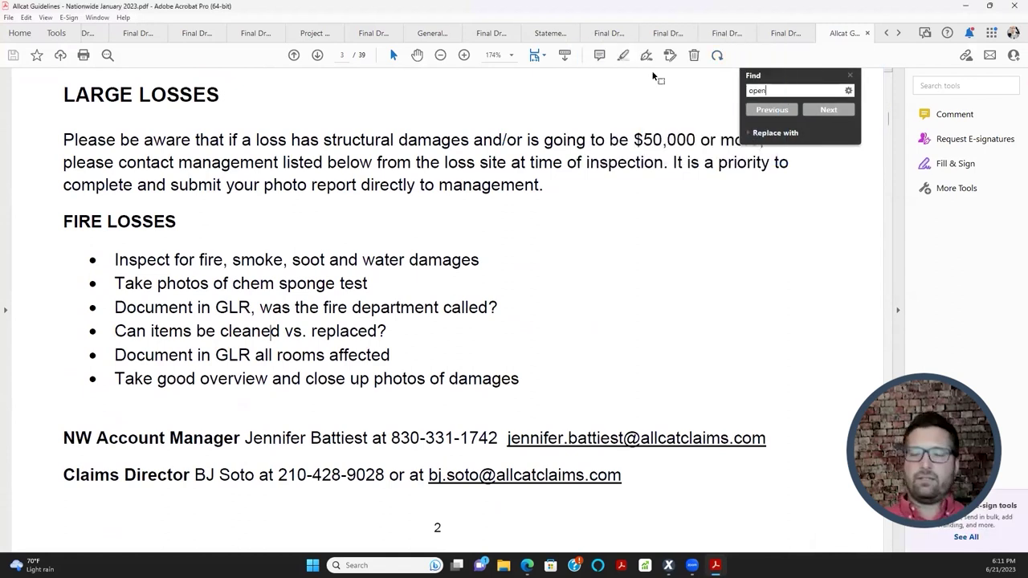
type("ing statemen")
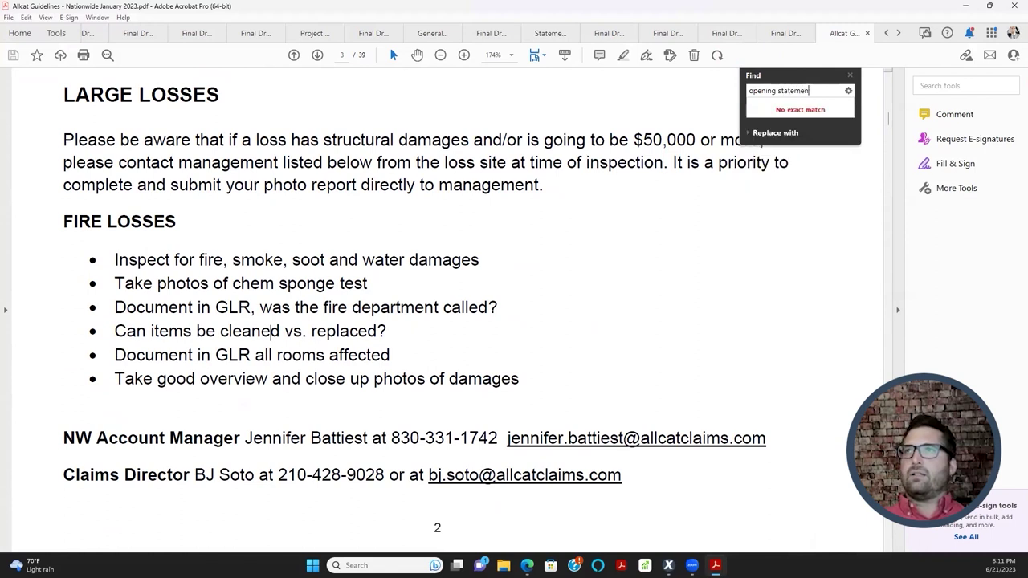
type("t")
key("Return")
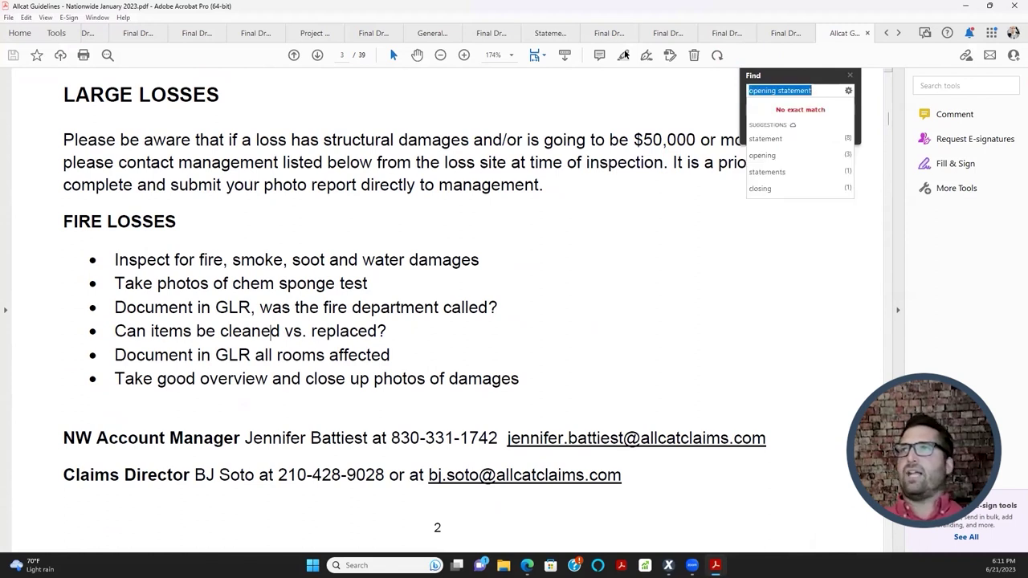
left_click(803, 155)
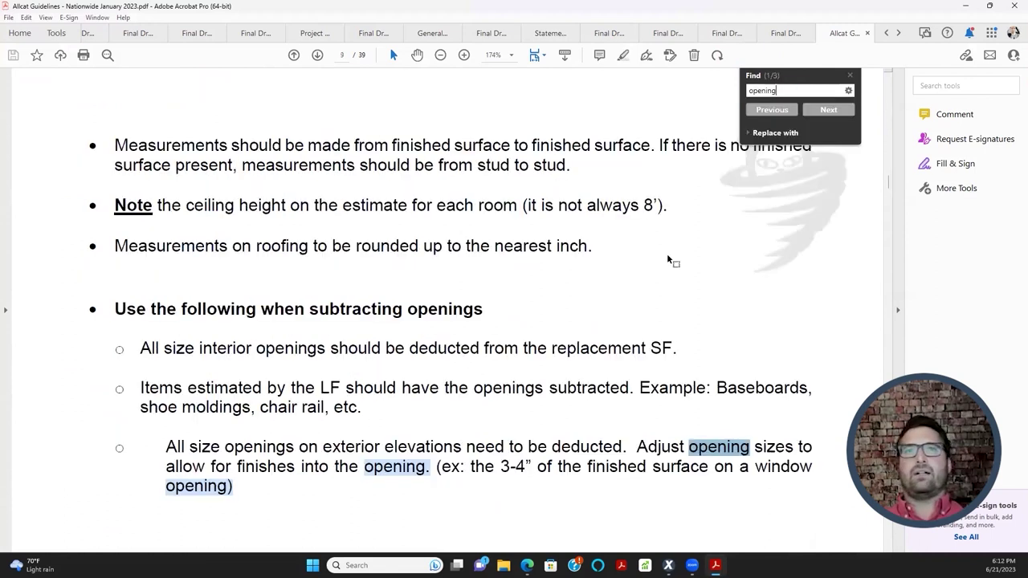
left_click(807, 111)
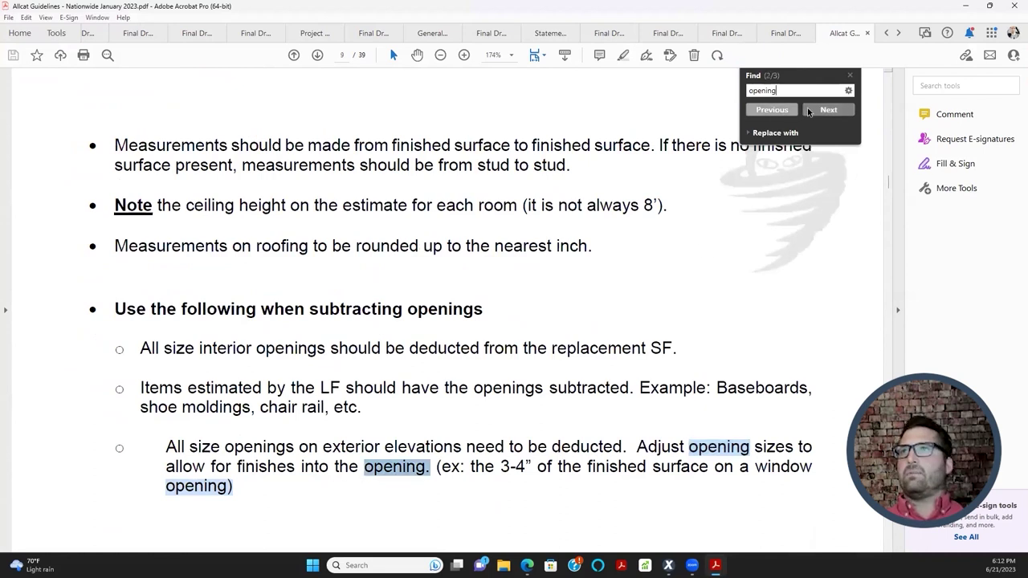
left_click(804, 113)
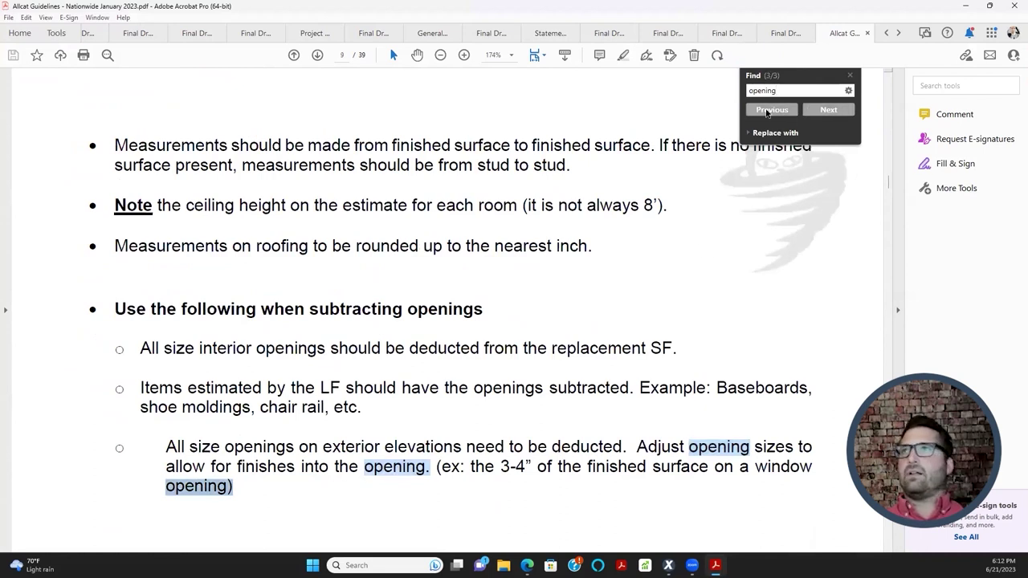
- Search the guidelines for 'statement' and step through each match to the last
type("statement")
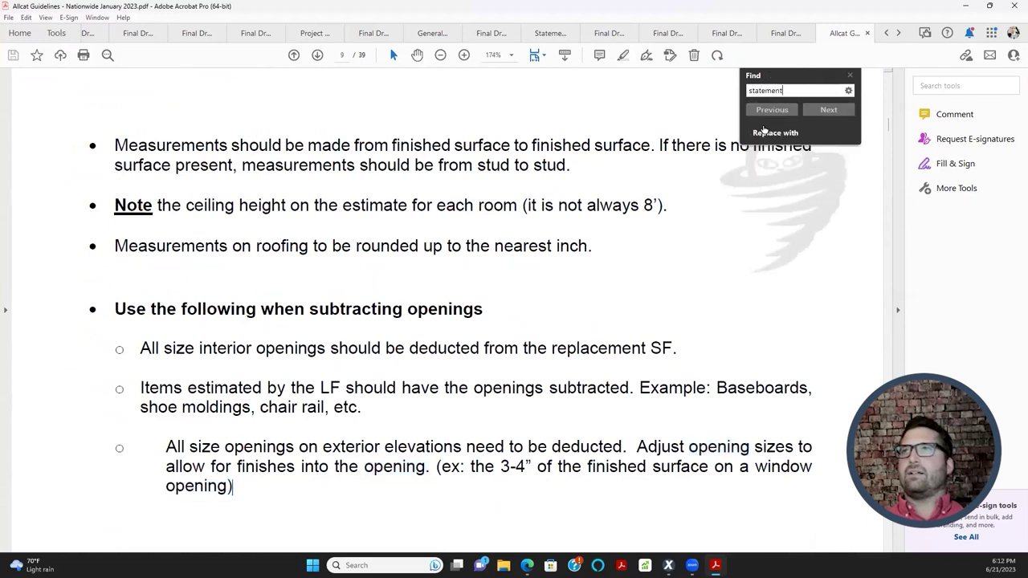
key("Return")
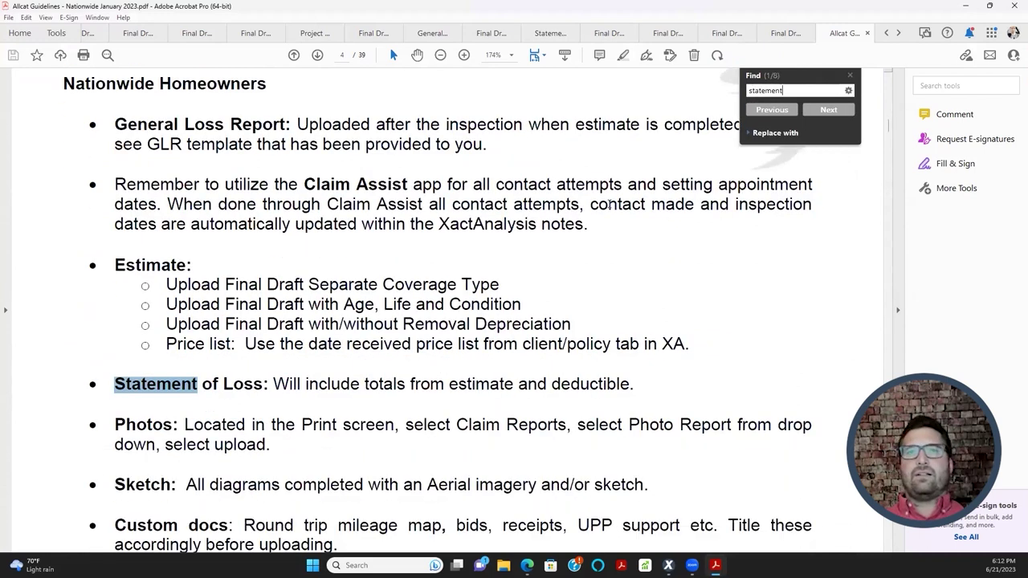
left_click(819, 113)
left_click(813, 113)
left_click(811, 114)
left_click(812, 114)
left_click(812, 115)
left_click(819, 108)
left_click(819, 108)
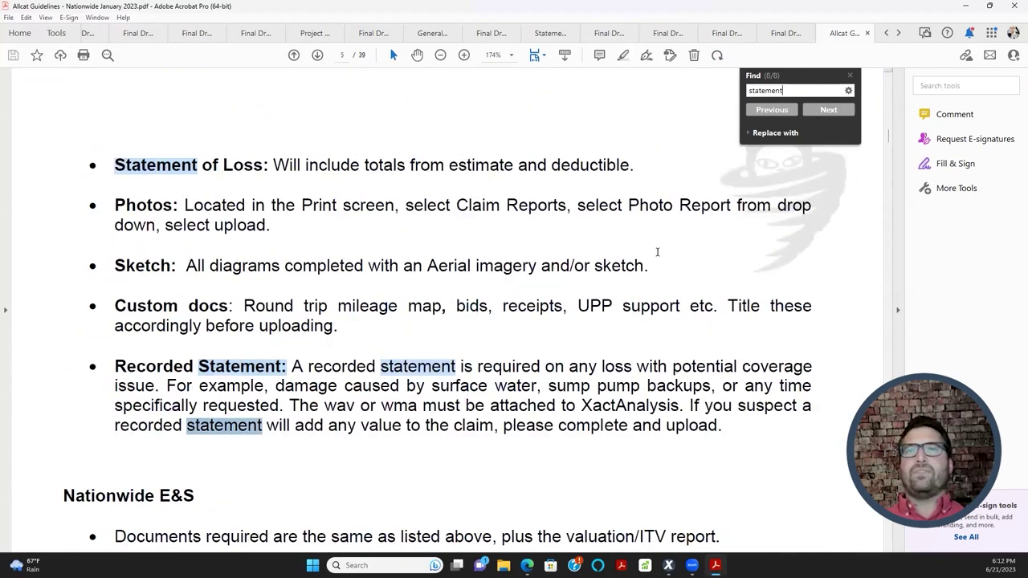
- Read through the statement requirements in the guidelines, then return to Xactimate
scroll(493, 332, "up", 20)
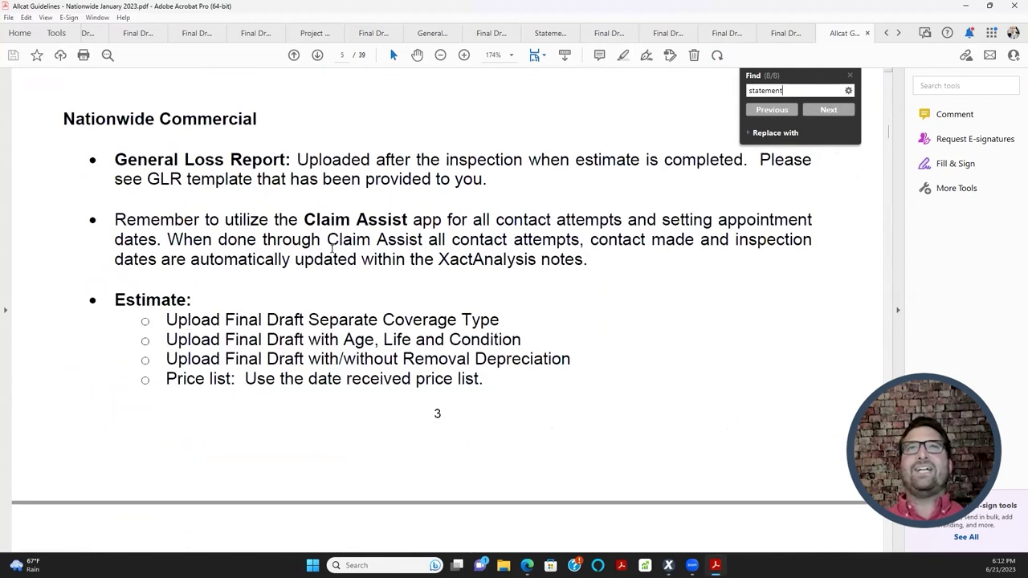
scroll(327, 305, "down", 2)
scroll(327, 305, "up", 15)
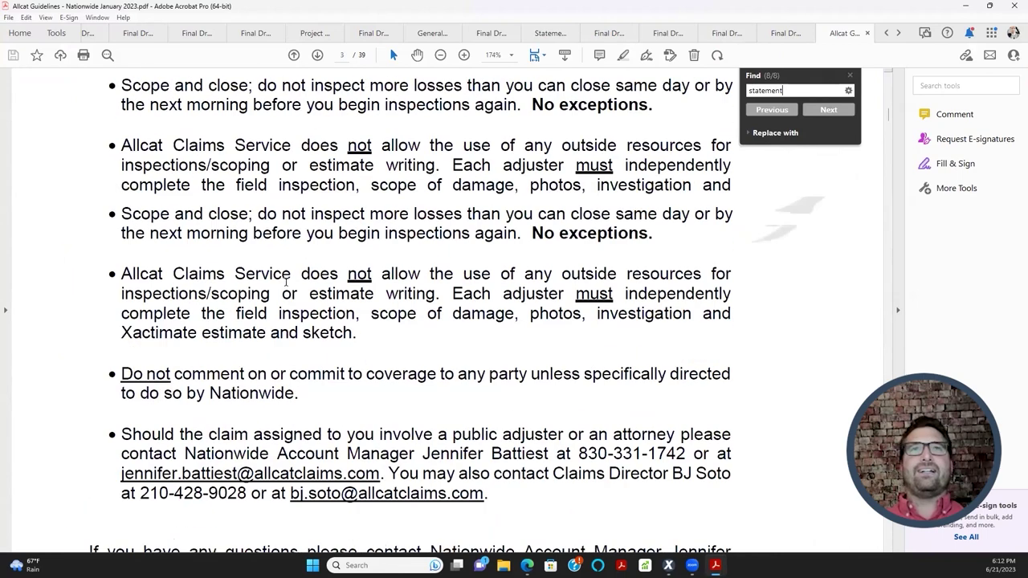
scroll(346, 359, "up", 10)
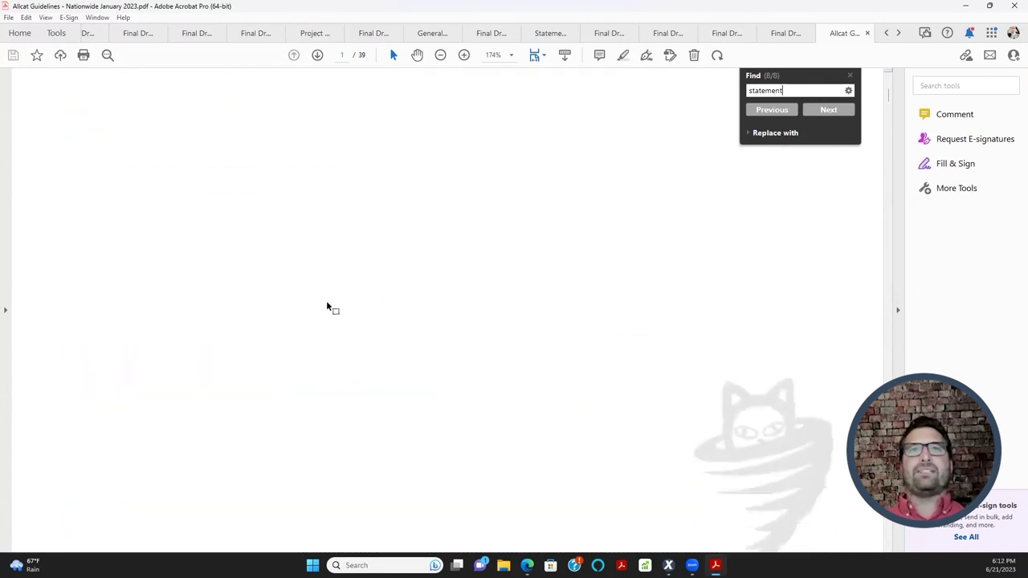
scroll(346, 319, "down", 10)
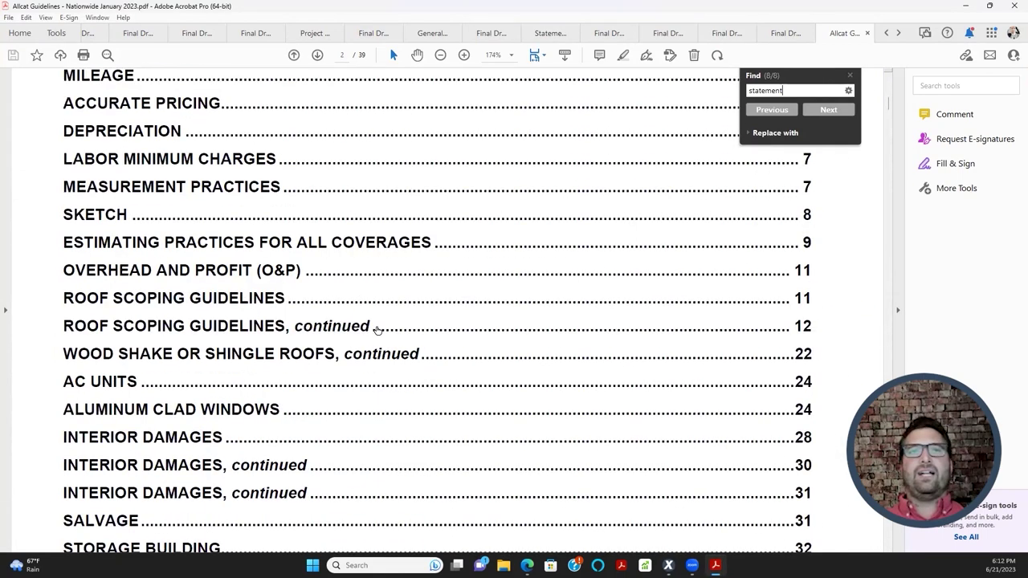
scroll(345, 331, "down", 6)
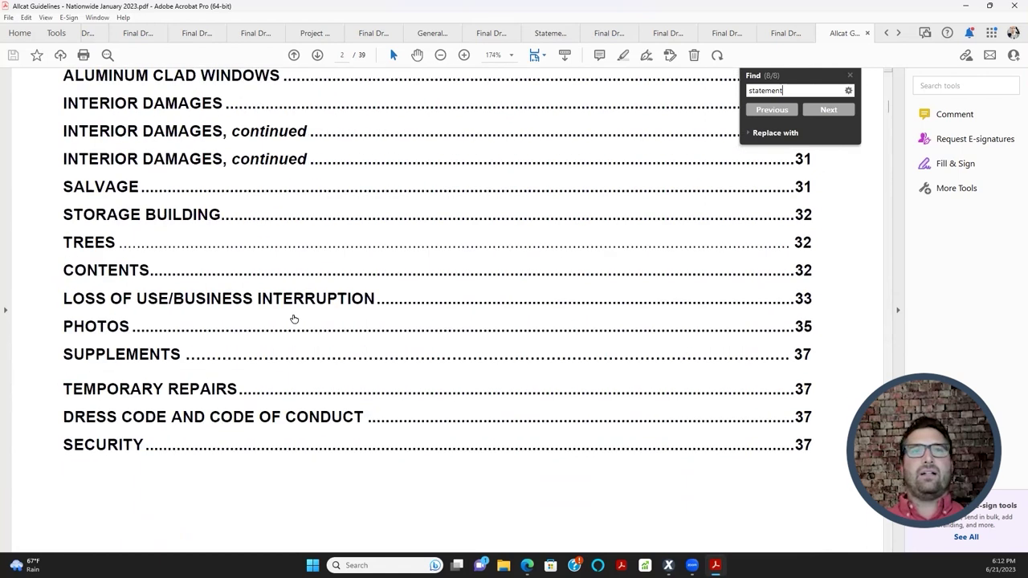
scroll(294, 315, "down", 5)
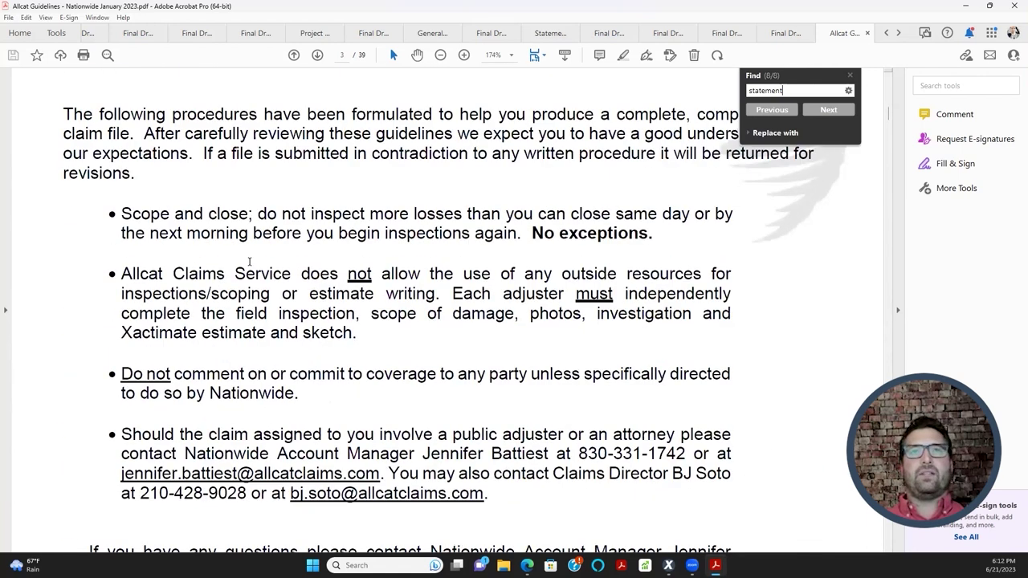
scroll(249, 261, "down", 5)
scroll(340, 337, "down", 2)
scroll(340, 275, "down", 5)
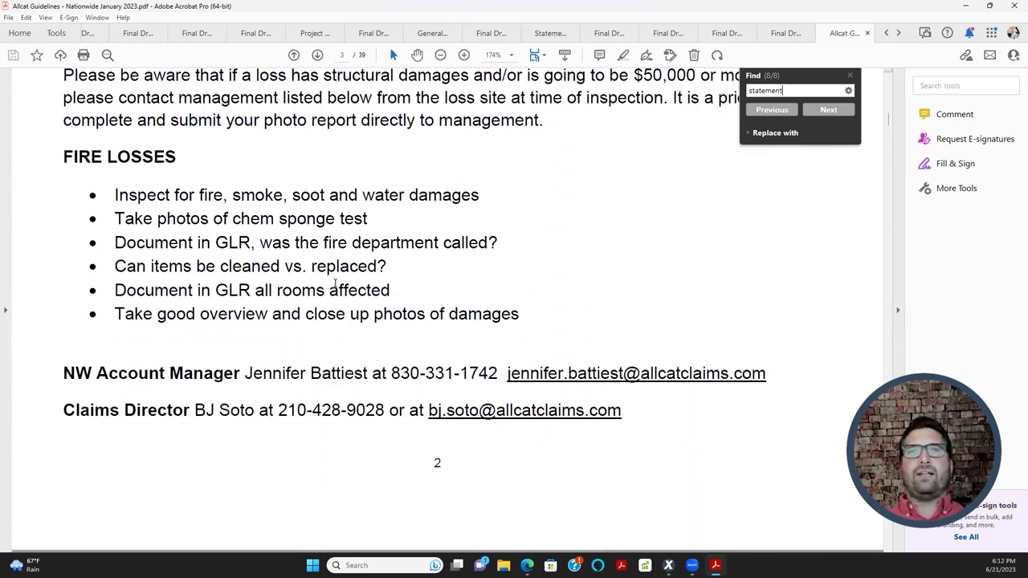
scroll(336, 286, "up", 1)
left_click(961, 8)
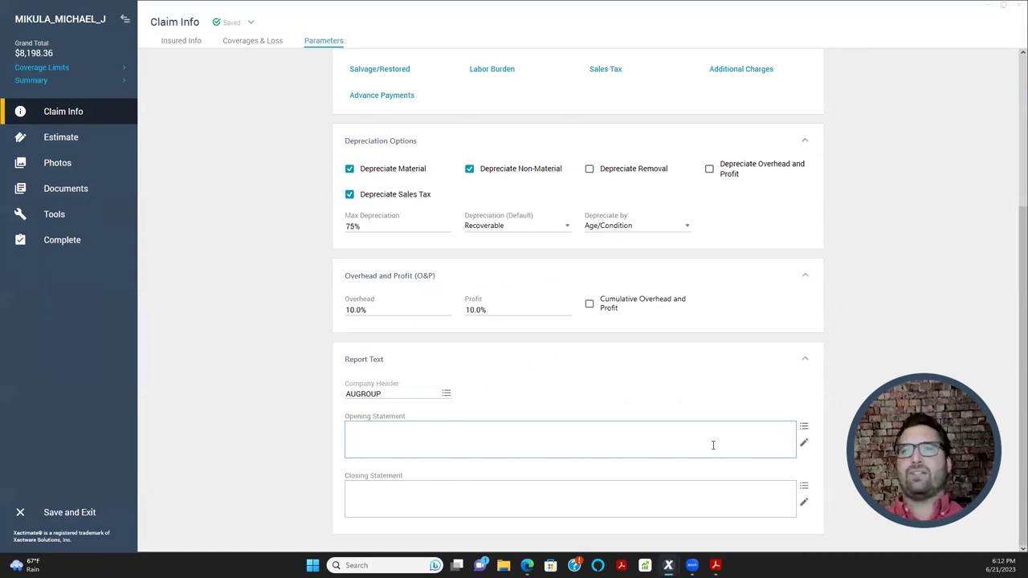
- Bring up the Model Statements list for the claim's Opening Statement
left_click(806, 432)
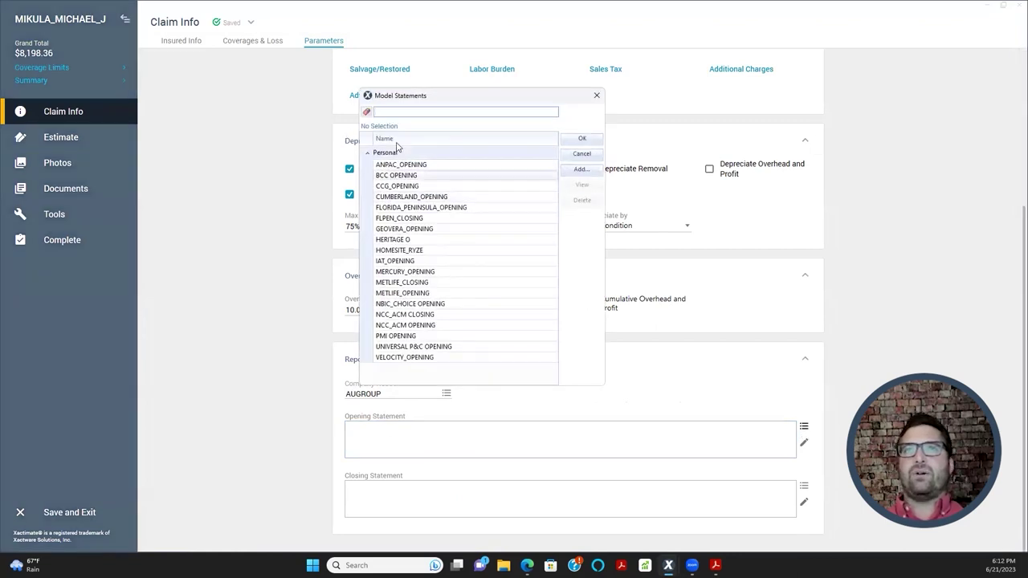
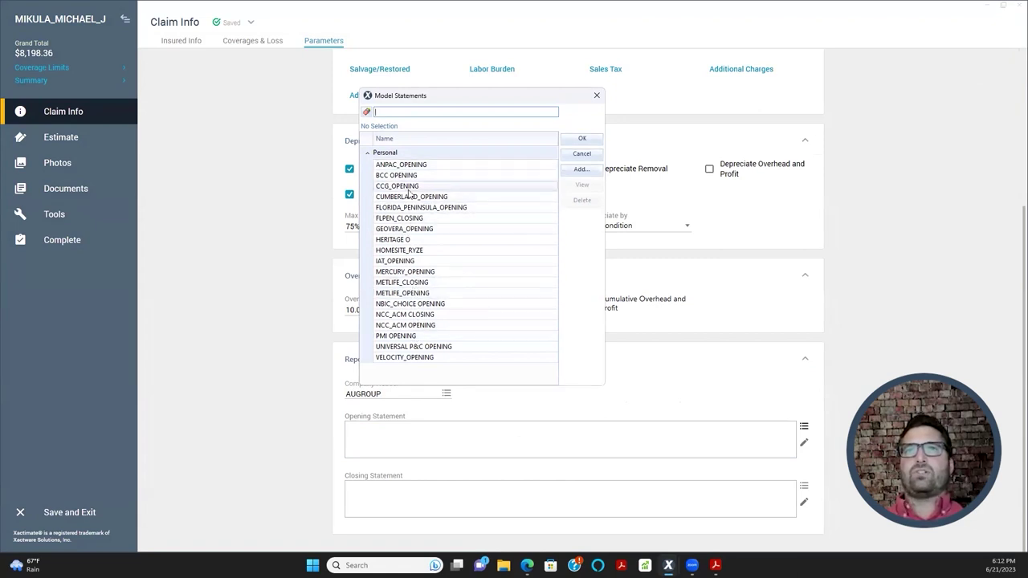
- Apply the CCG_OPENING model text as the Opening Statement
double_click(409, 192)
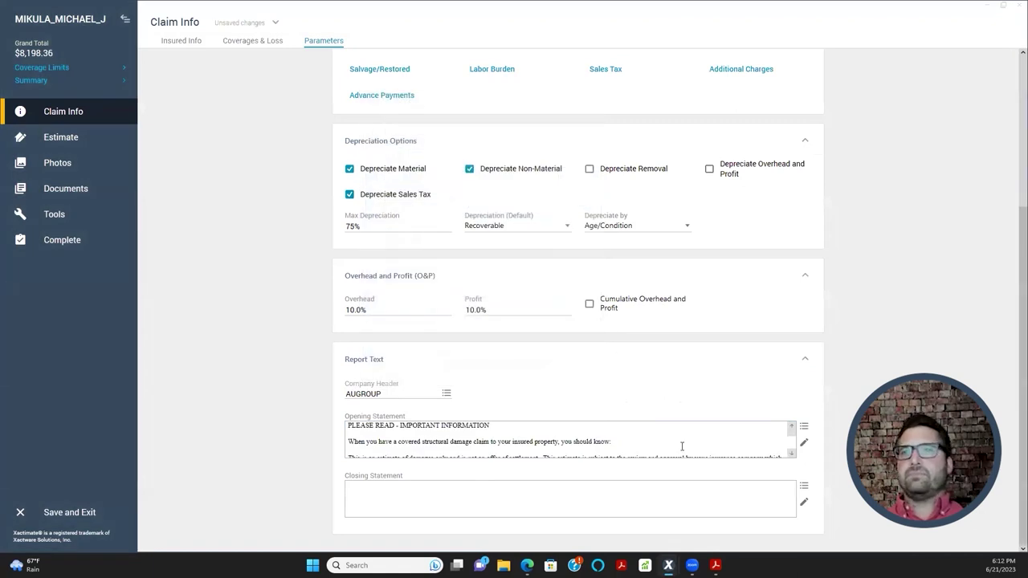
scroll(682, 442, "down", 3)
scroll(687, 434, "up", 5)
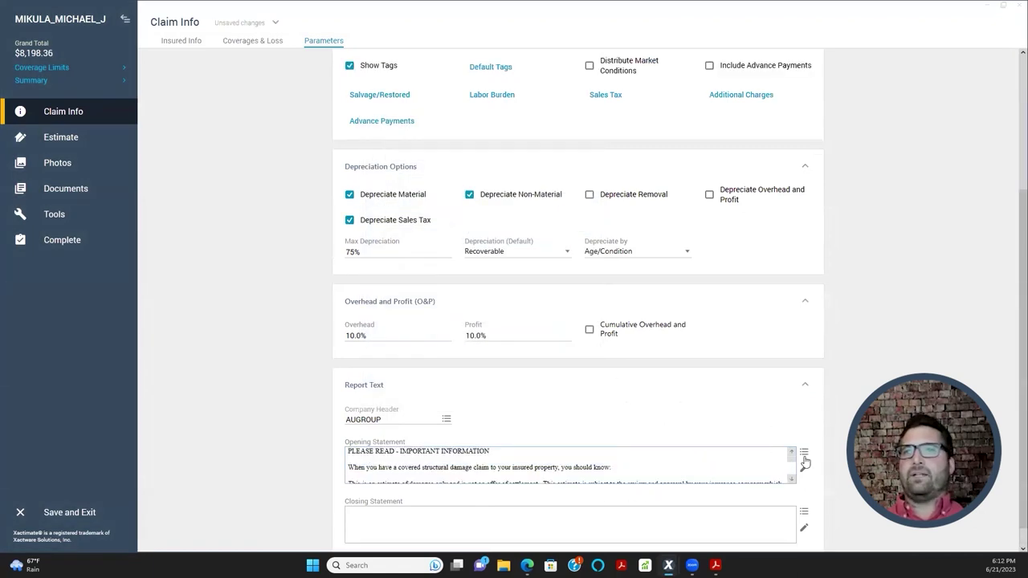
- Reopen the Model Statements list and start a new model statement with Add..
left_click(804, 451)
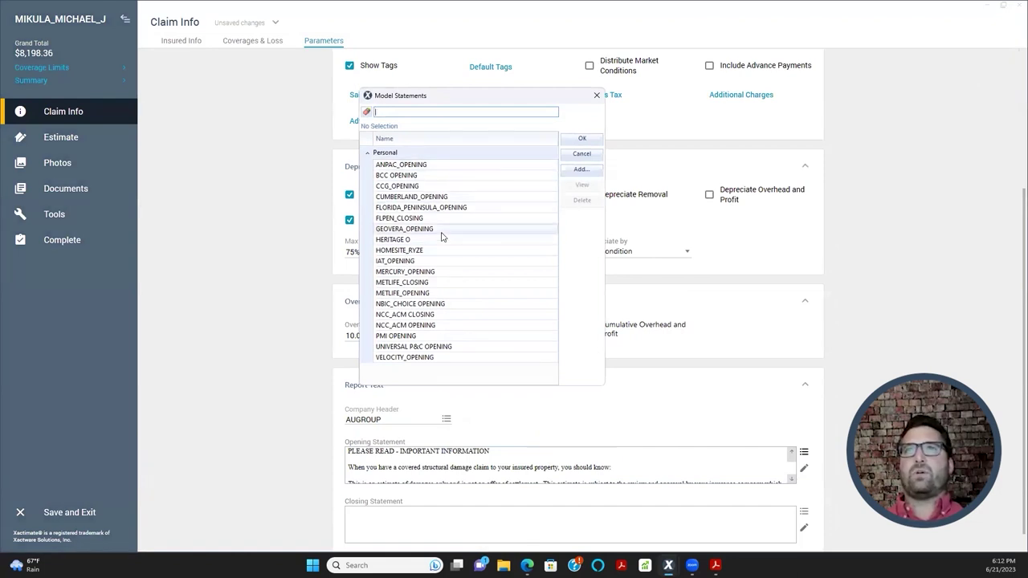
left_click(599, 97)
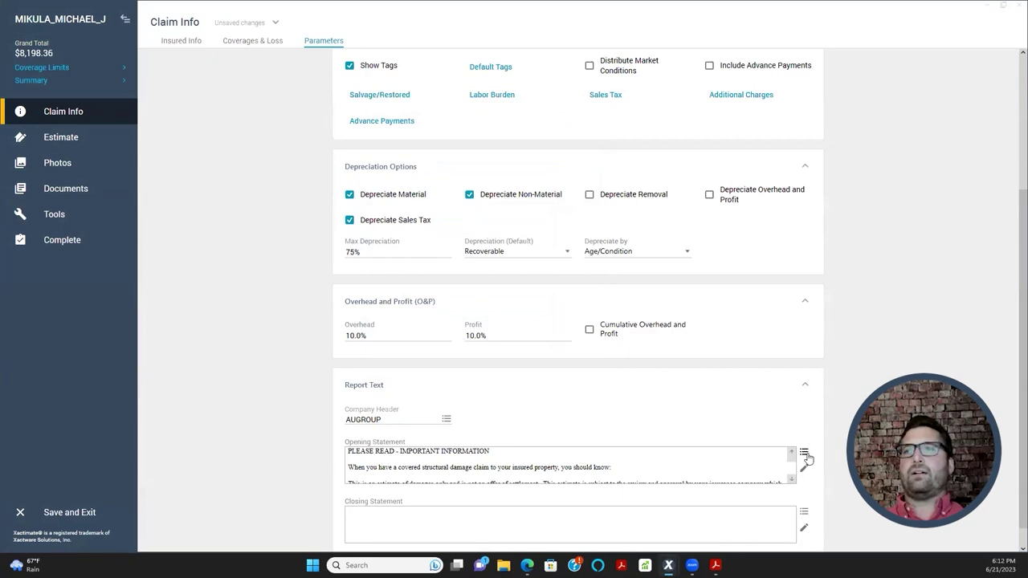
left_click(805, 454)
left_click(581, 169)
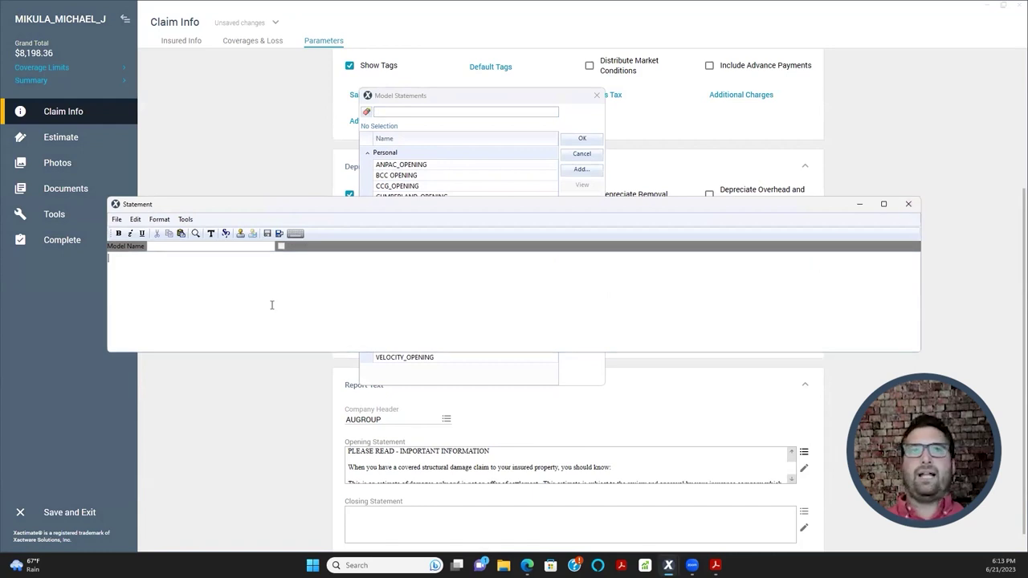
- Enter sample statement text, name the model TEST, and make the text bold
type("ifhd;kajdkfja;dlkfja;ldkfjad;ljak;fldja;dlfja;ld;lfadl;lfad;lk")
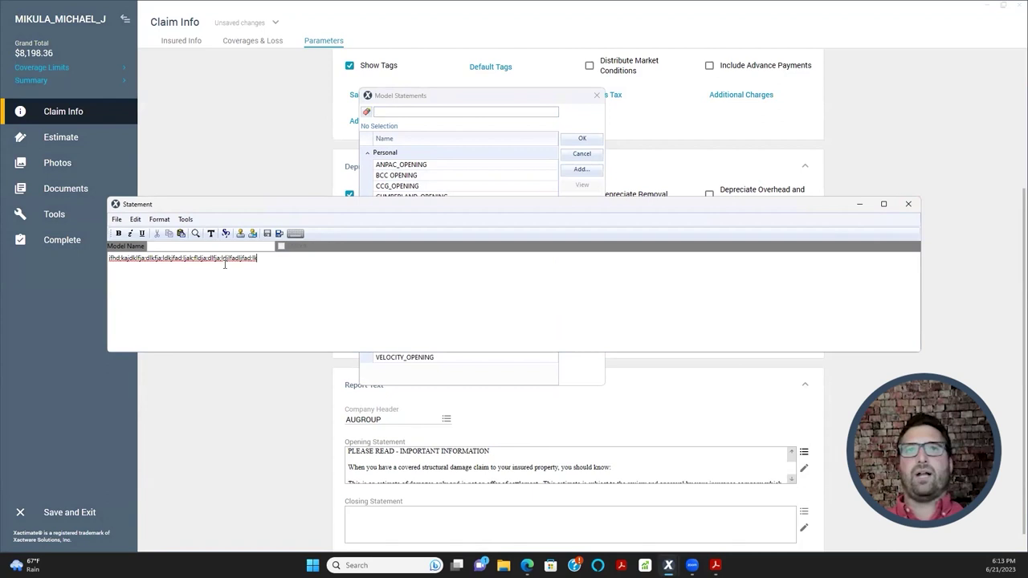
left_click(163, 247)
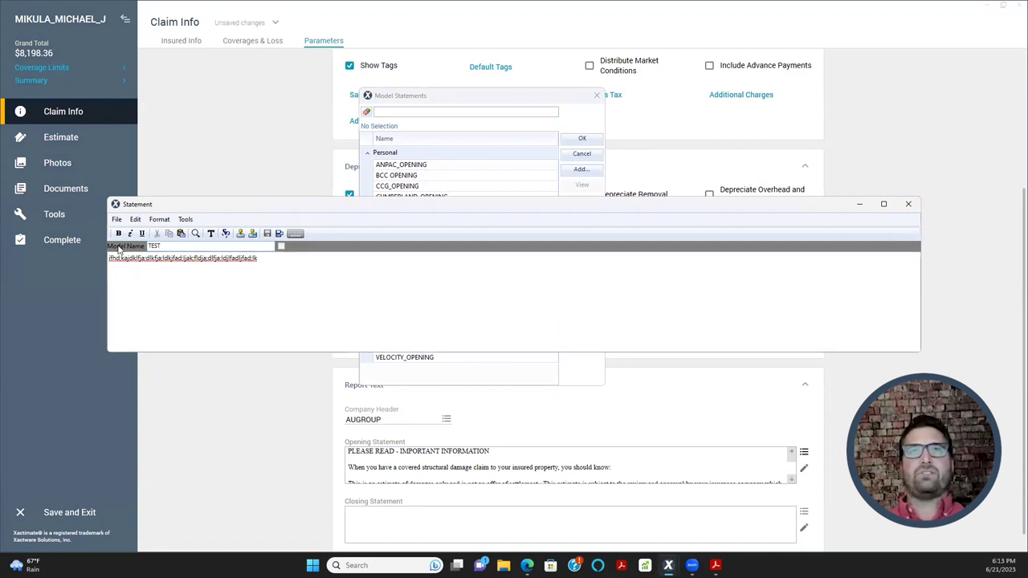
left_click_drag(259, 261, 61, 265)
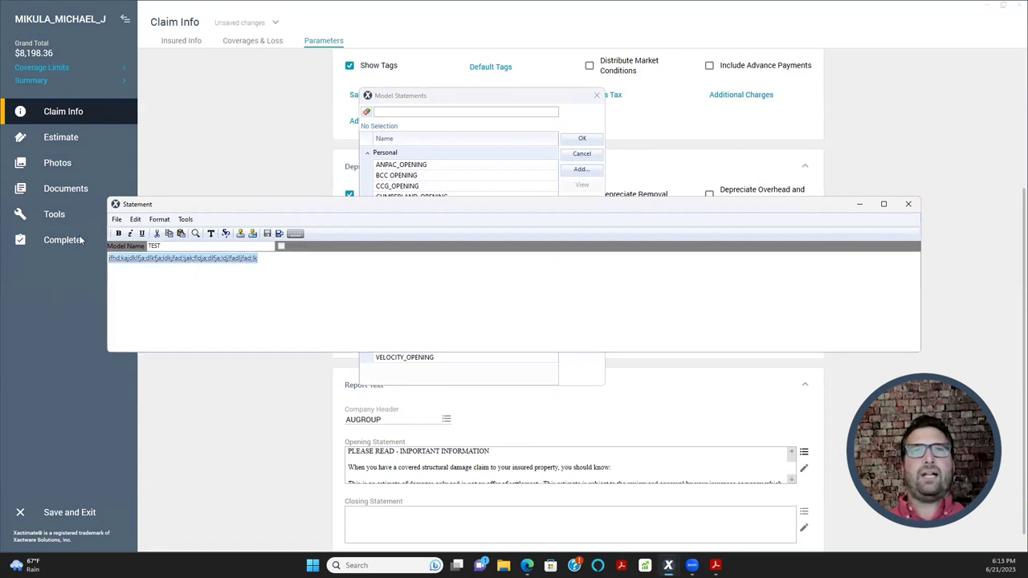
left_click(118, 233)
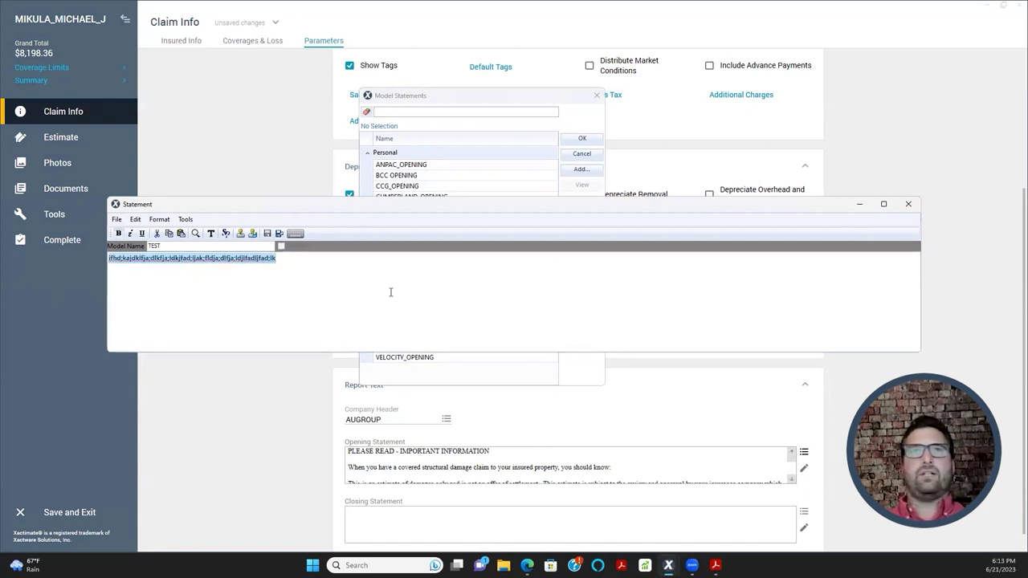
- Save the TEST model statement and exit the Statement editor
left_click(117, 220)
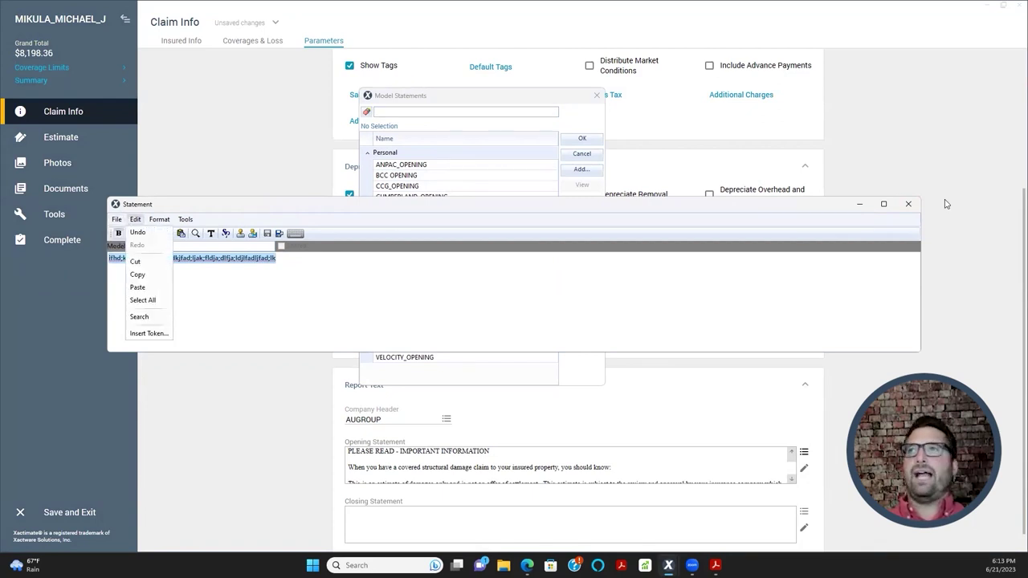
left_click(130, 220)
left_click(118, 232)
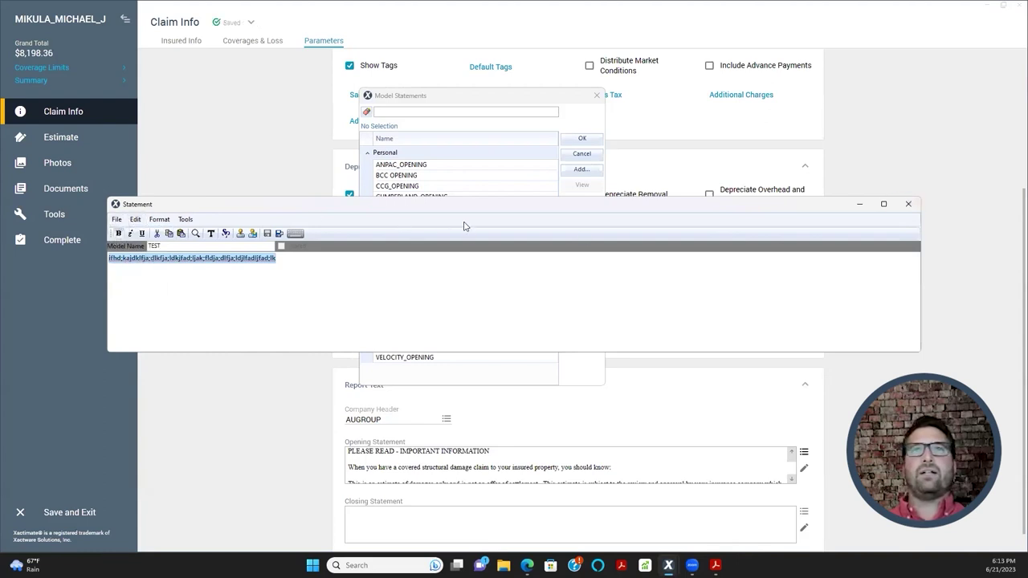
left_click(116, 219)
left_click(120, 257)
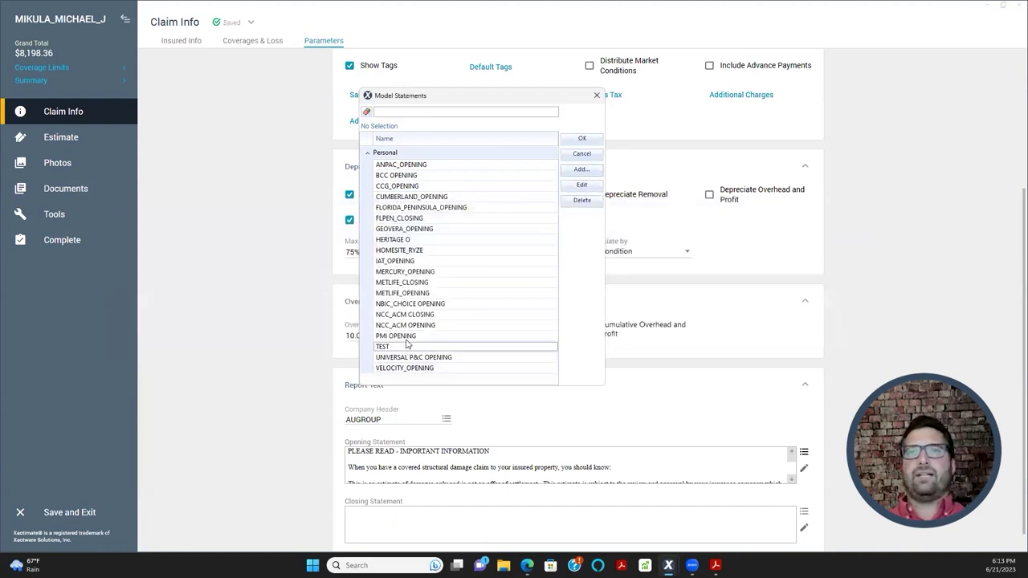
- Replace the Opening Statement with TEST and preview the Final Draft estimate report
double_click(416, 351)
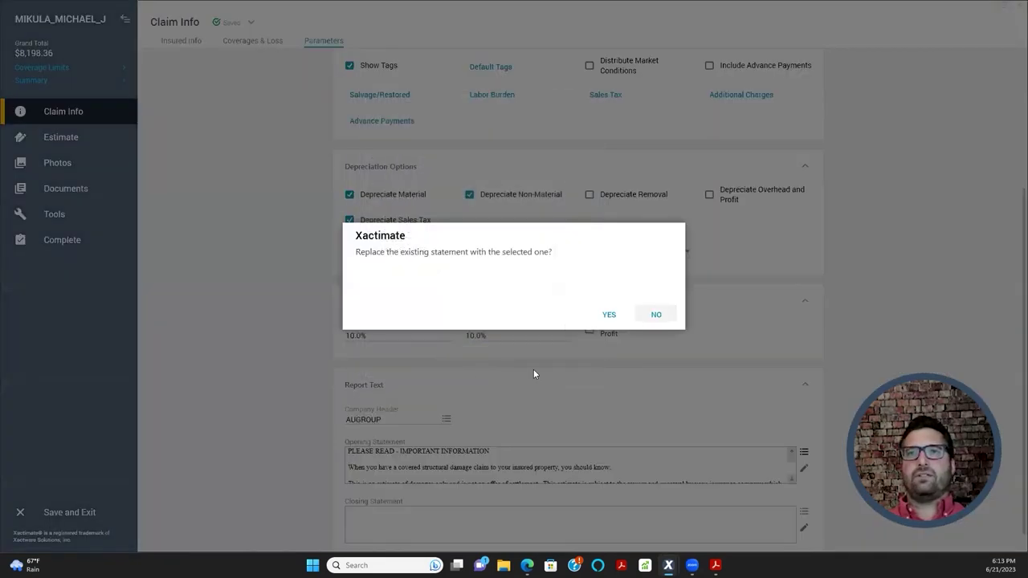
left_click(608, 314)
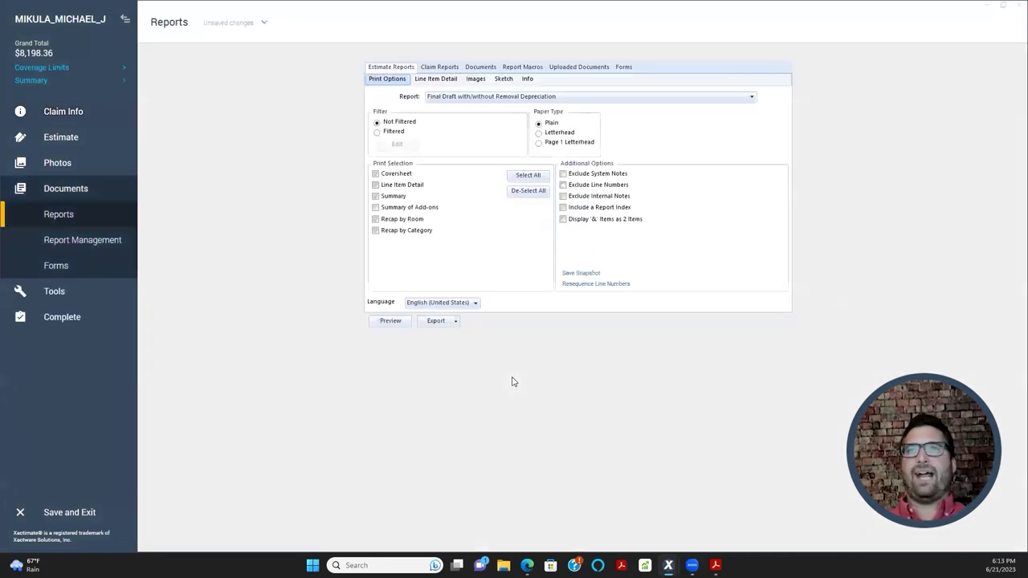
left_click(410, 323)
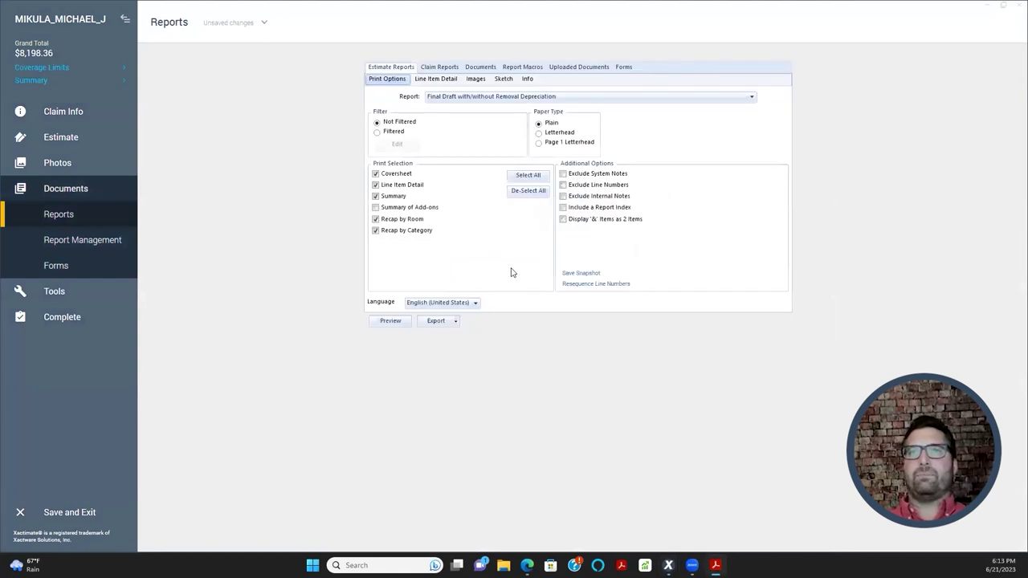
scroll(396, 231, "down", 6)
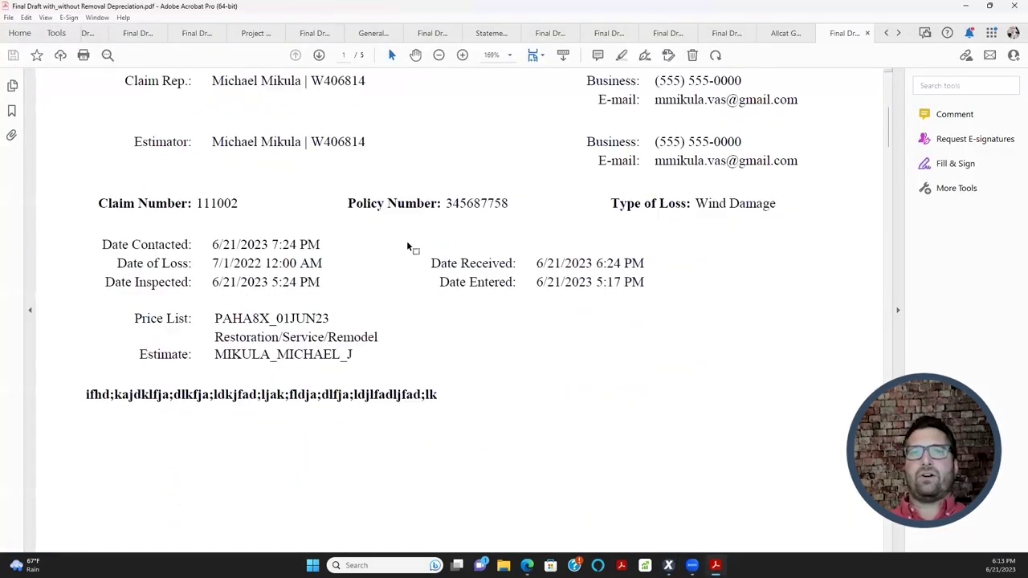
- In the PDF, select the sample statement line and the Price List–Estimate details
scroll(407, 244, "down", 1)
left_click_drag(239, 346, 445, 356)
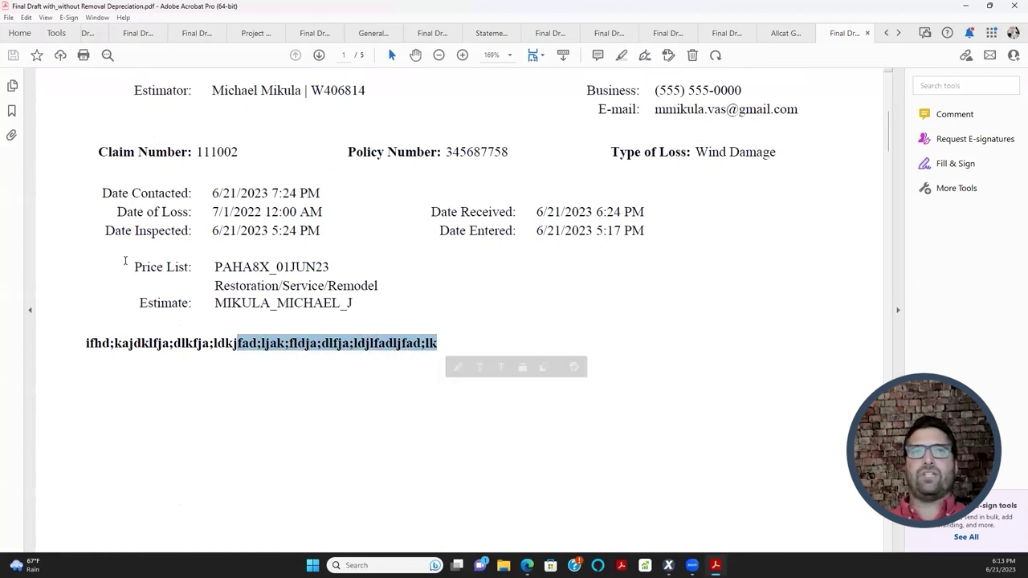
left_click_drag(128, 264, 352, 304)
left_click_drag(93, 342, 440, 344)
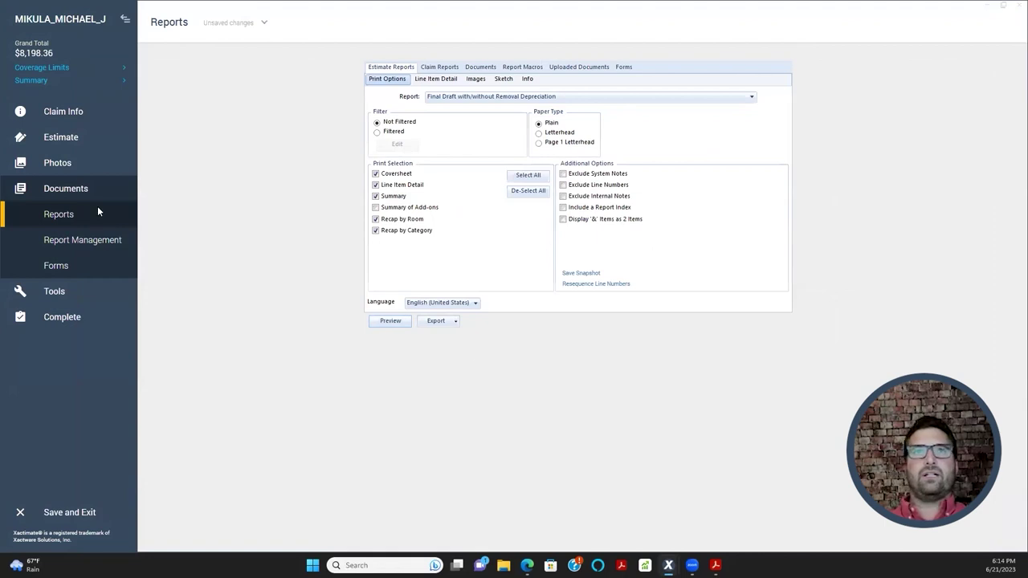
- In Claim Info Parameters, delete the TEST model statement
left_click(100, 119)
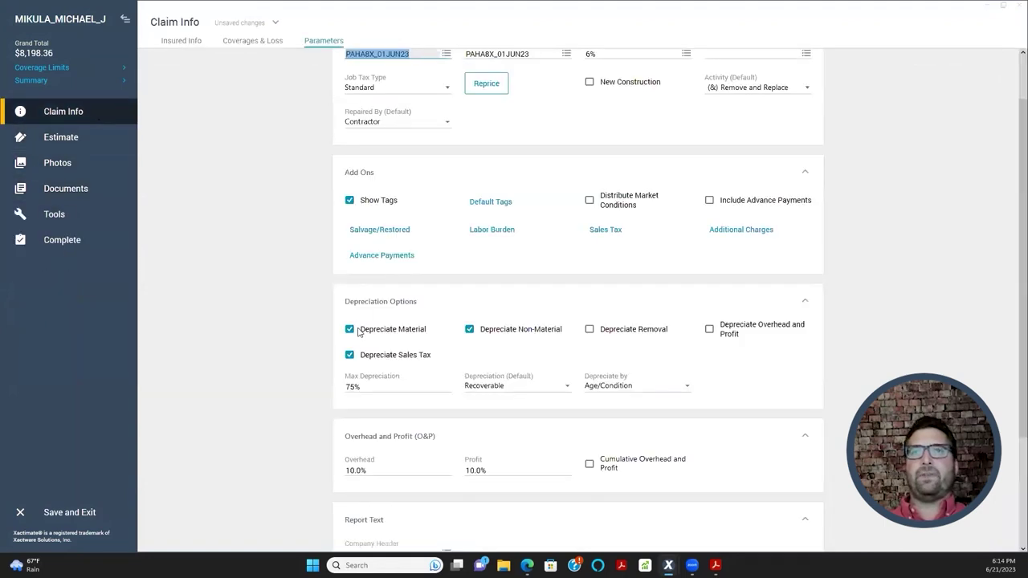
scroll(359, 332, "down", 3)
left_click(804, 457)
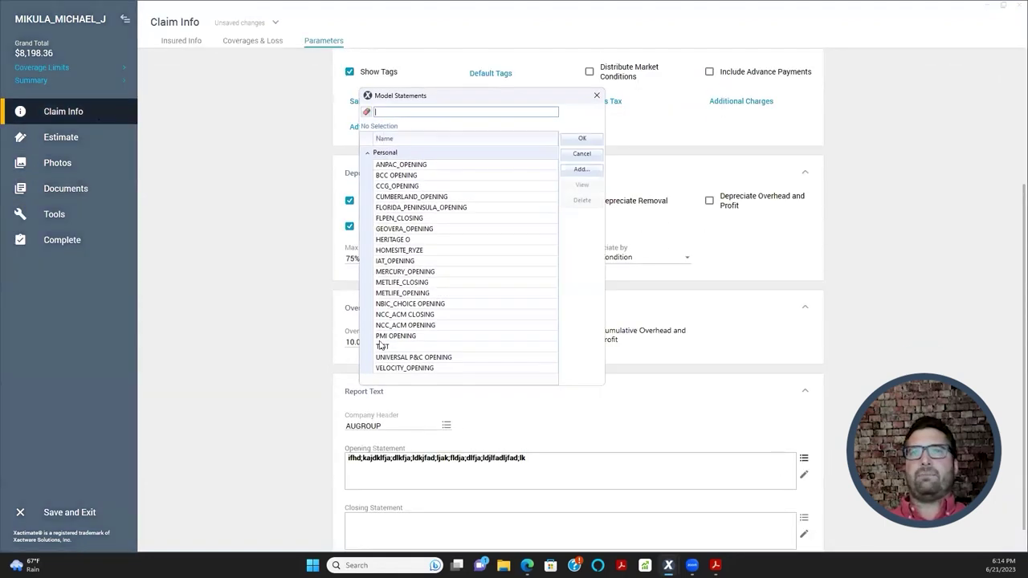
left_click(385, 346)
left_click(582, 201)
left_click(578, 276)
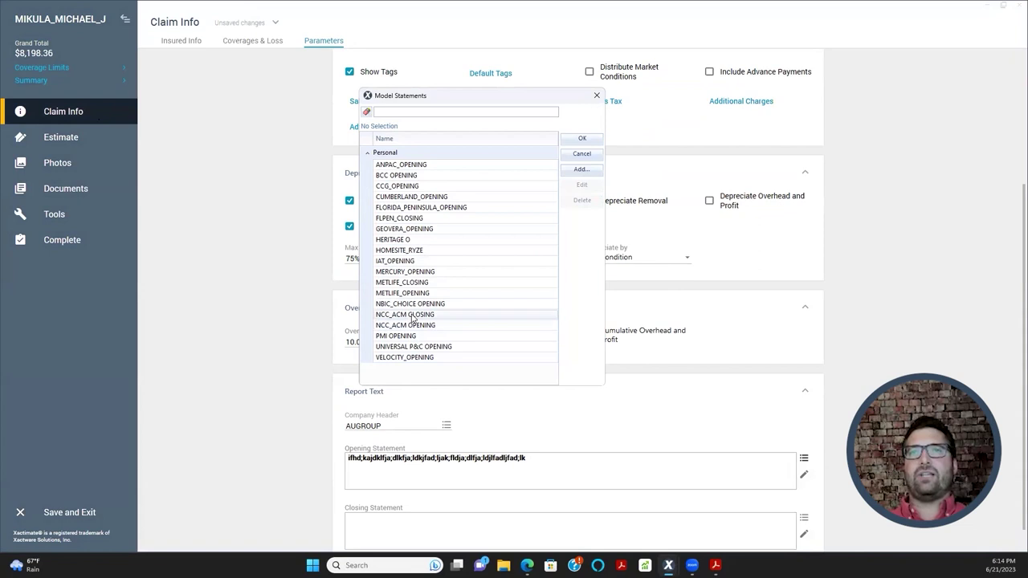
- Set the Opening Statement to NCC_ACM OPENING and Closing Statement to NCC_ACM CLOSING
double_click(417, 325)
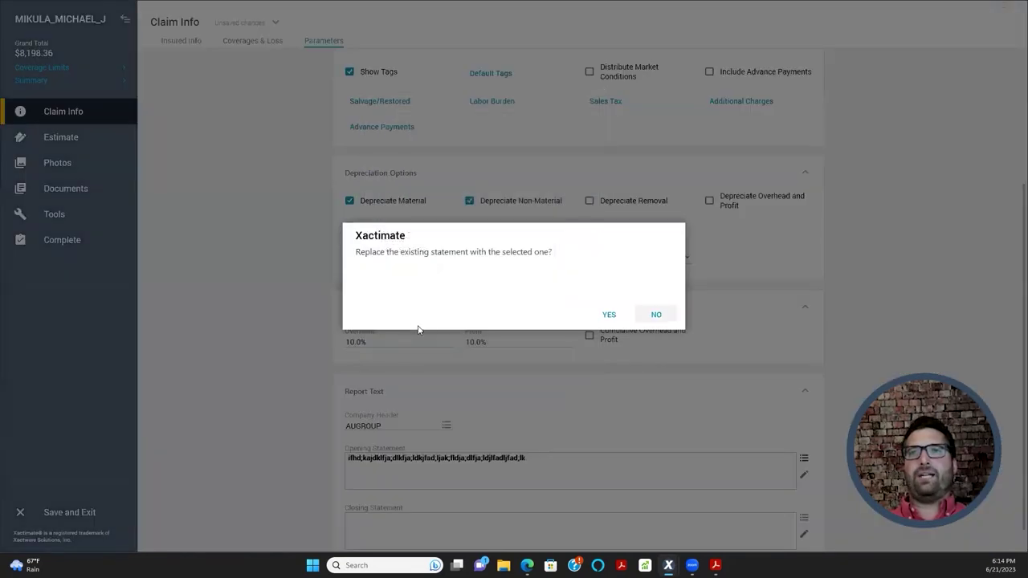
left_click(608, 314)
scroll(422, 411, "down", 1)
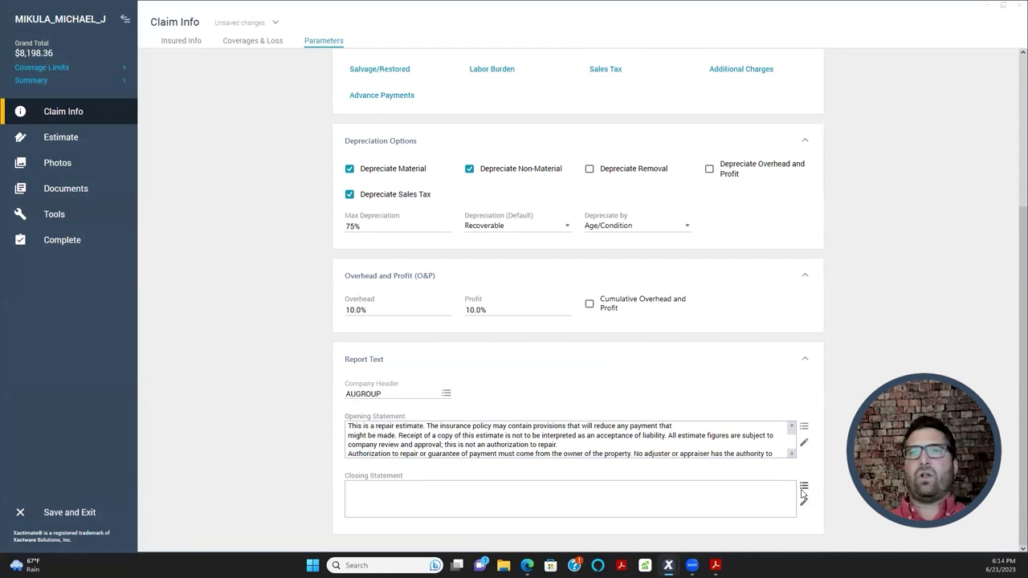
left_click(804, 486)
double_click(426, 315)
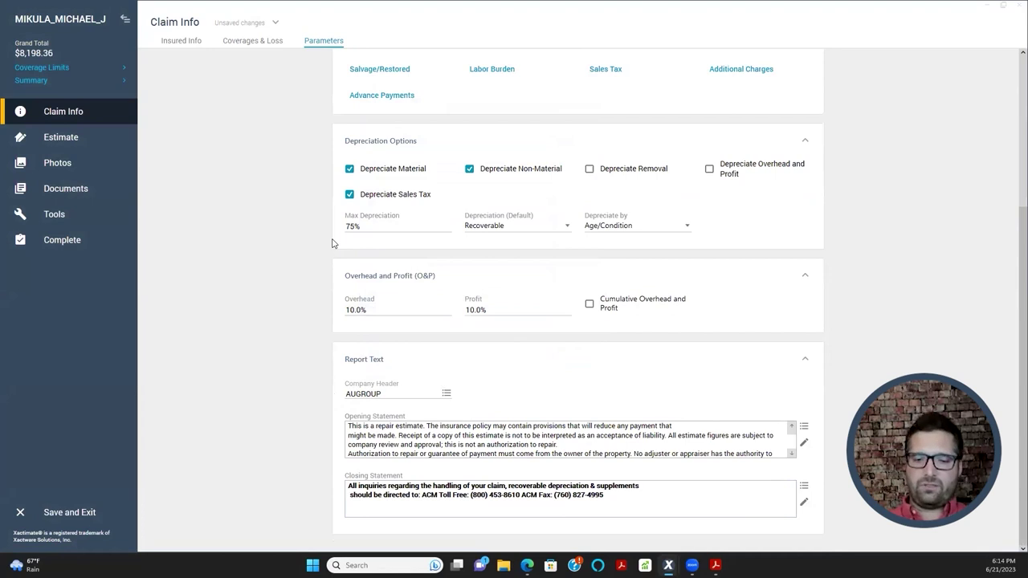
key("ctrl+p")
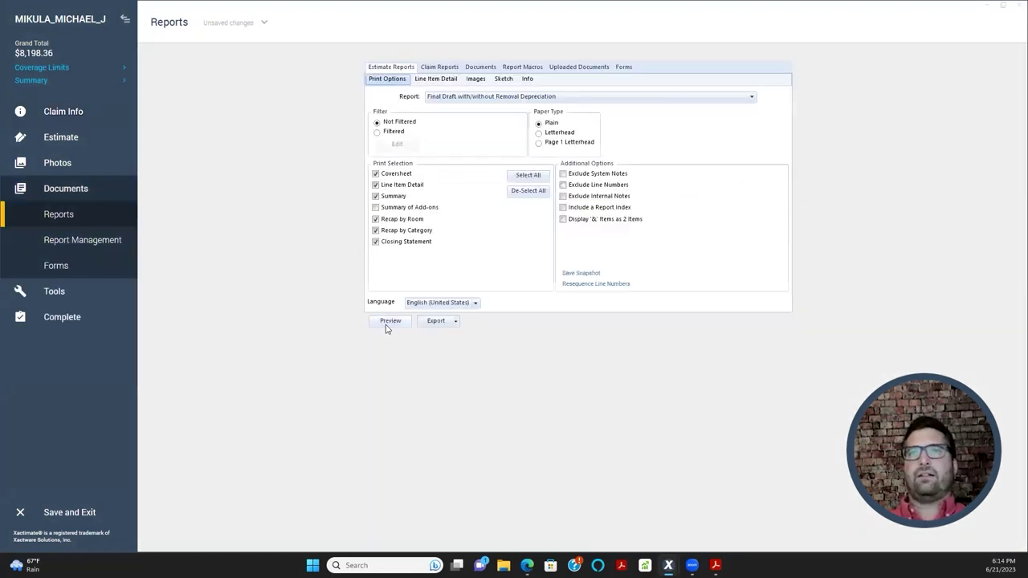
- Preview the updated estimate report and scroll to the repair-estimate opening statement
left_click(386, 324)
scroll(325, 293, "down", 3)
scroll(397, 325, "down", 15)
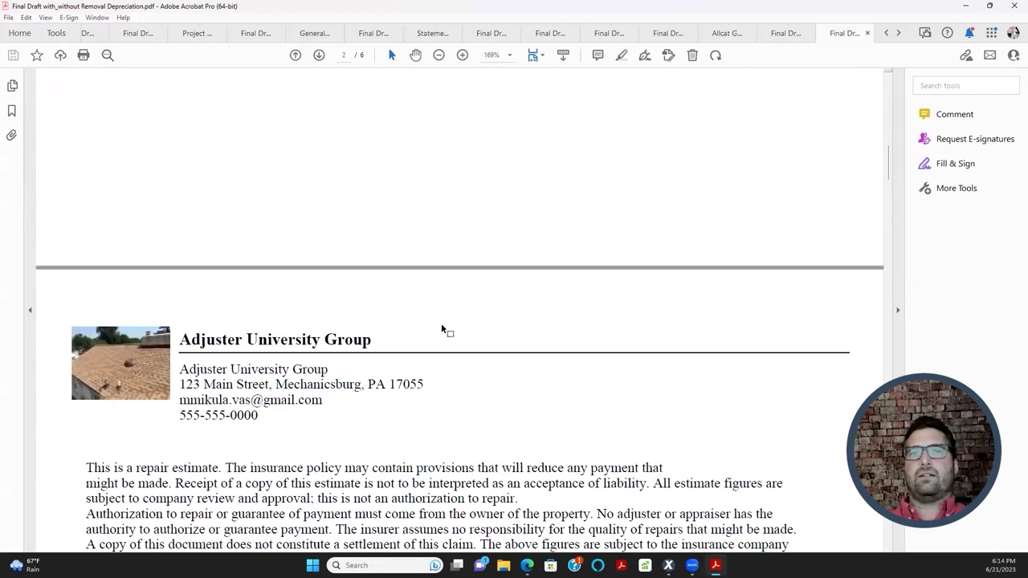
scroll(441, 323, "down", 10)
scroll(462, 324, "up", 3)
scroll(419, 284, "down", 4)
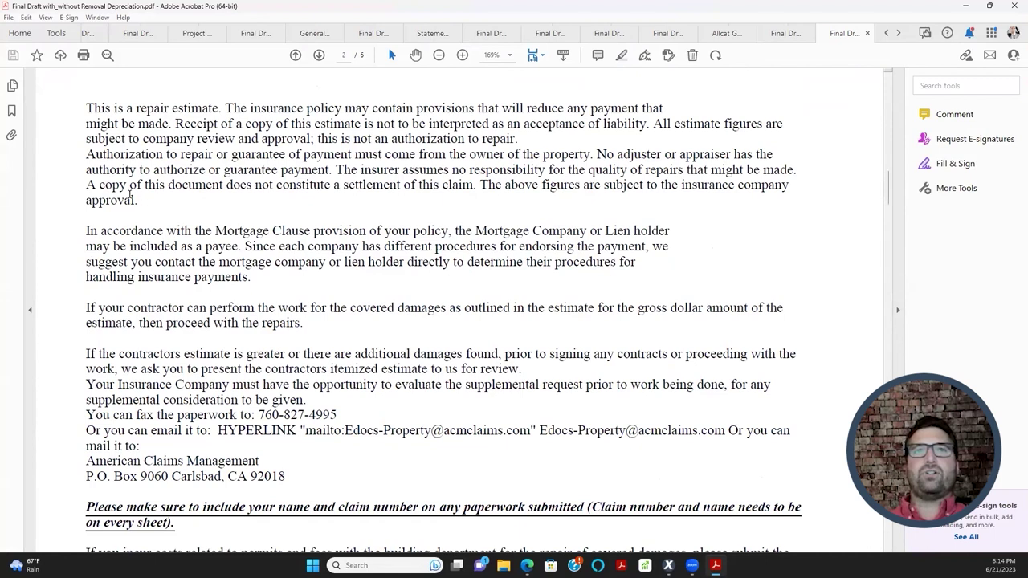
scroll(307, 413, "down", 4)
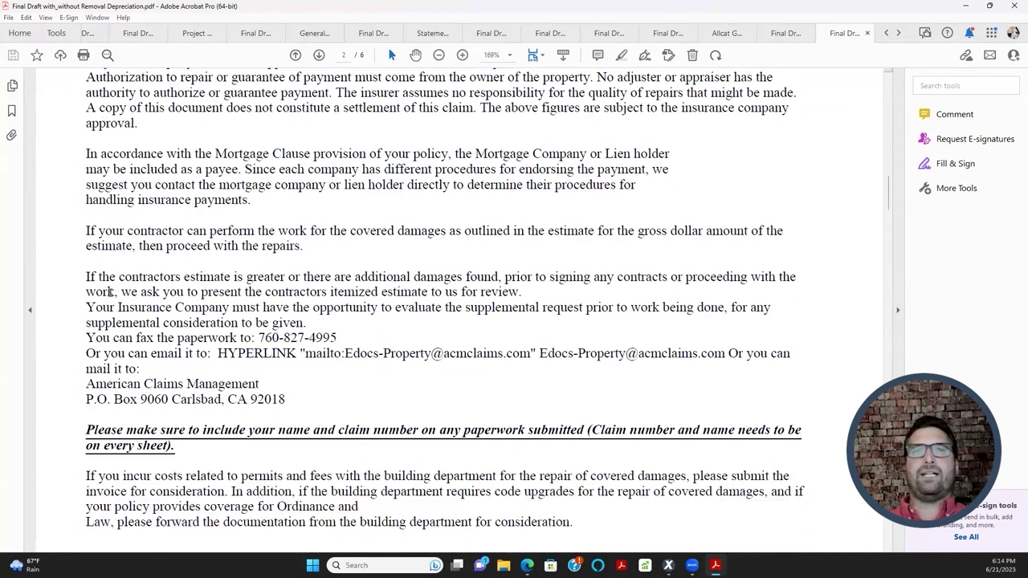
scroll(165, 290, "down", 3)
scroll(373, 335, "up", 7)
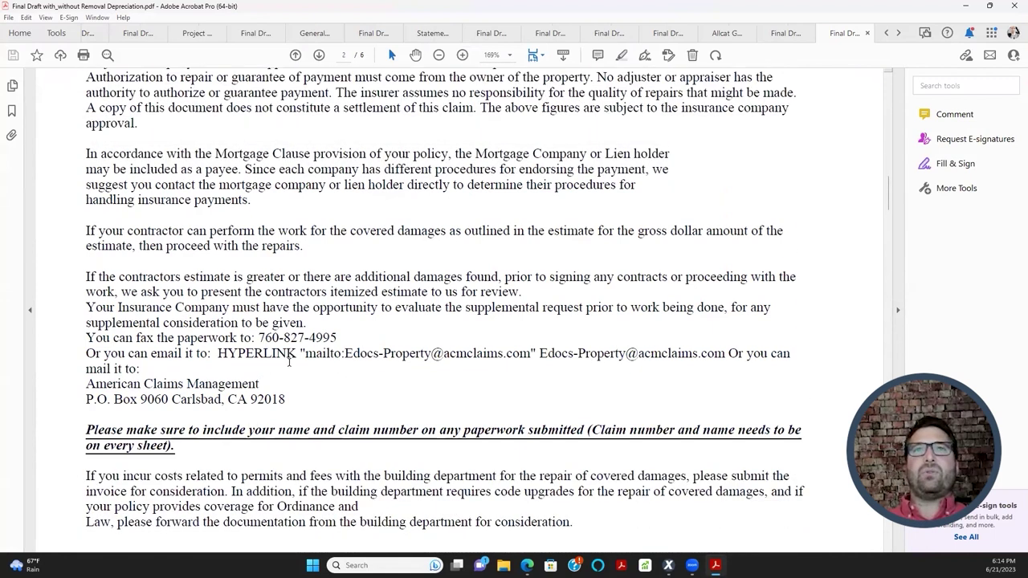
scroll(372, 336, "down", 6)
- Copy the repair-estimate statement paragraphs and bring Xactimate's Reports page forward
left_click_drag(574, 449, 93, 254)
scroll(316, 367, "up", 6)
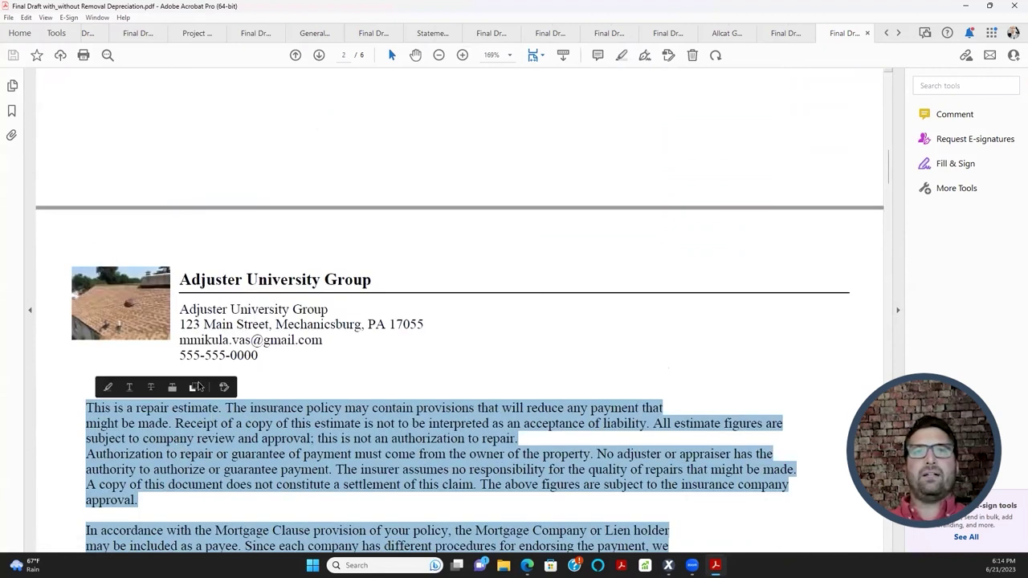
left_click(197, 388)
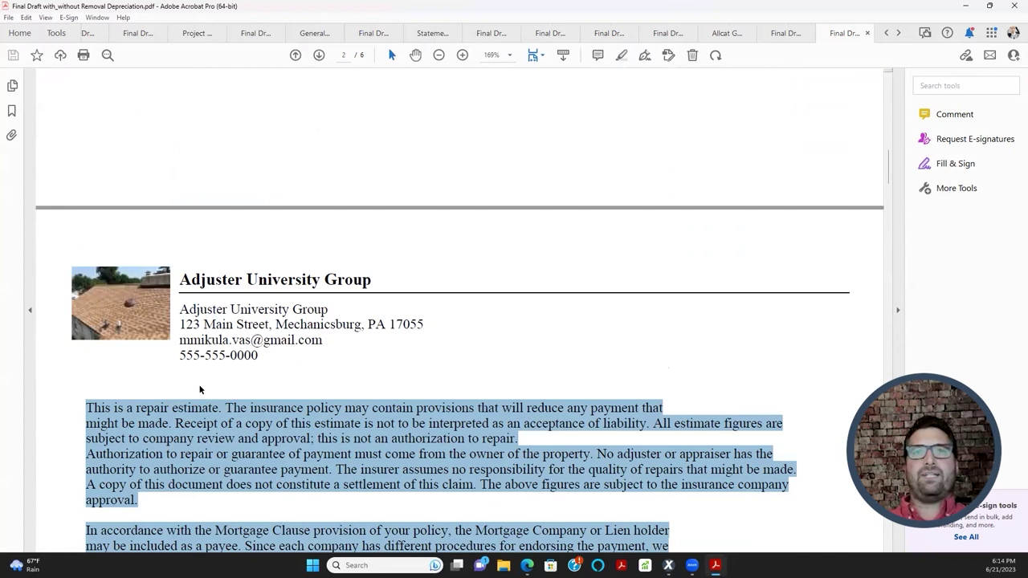
double_click(973, 10)
left_click(945, 17)
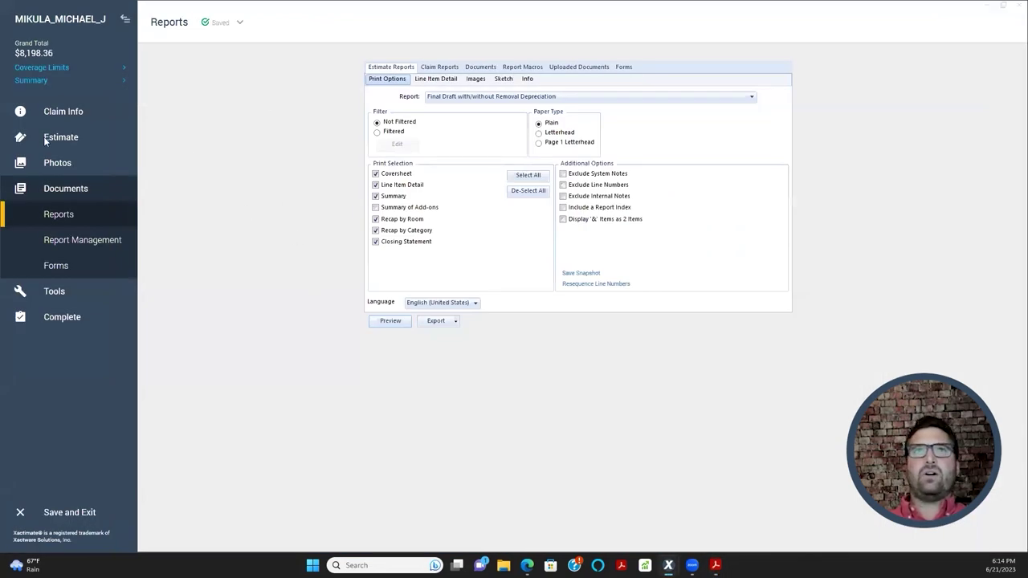
- From Claim Info Parameters, start a new model statement for the Opening Statement
left_click(60, 114)
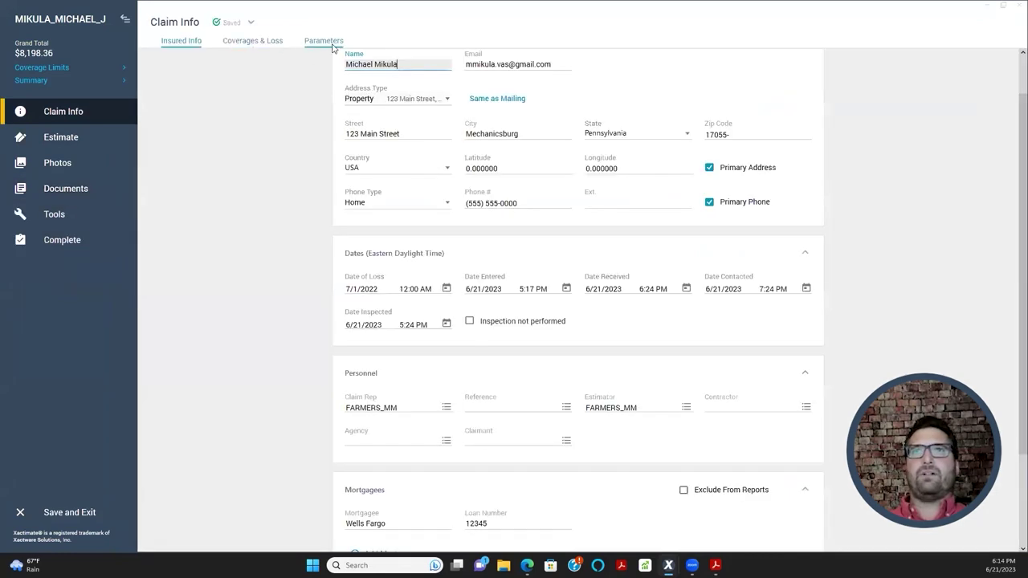
left_click(323, 41)
scroll(305, 420, "down", 4)
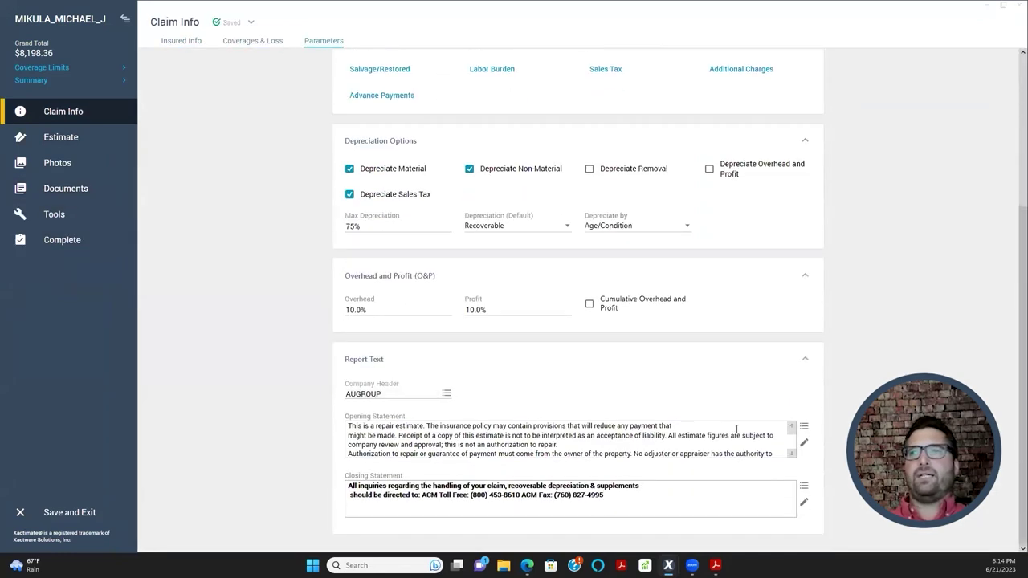
left_click(803, 427)
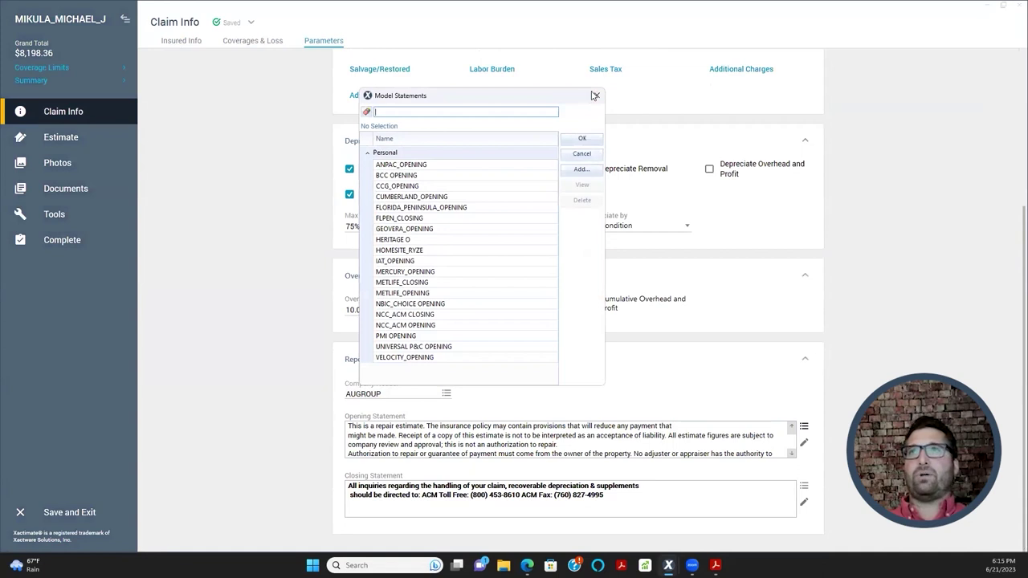
left_click(595, 96)
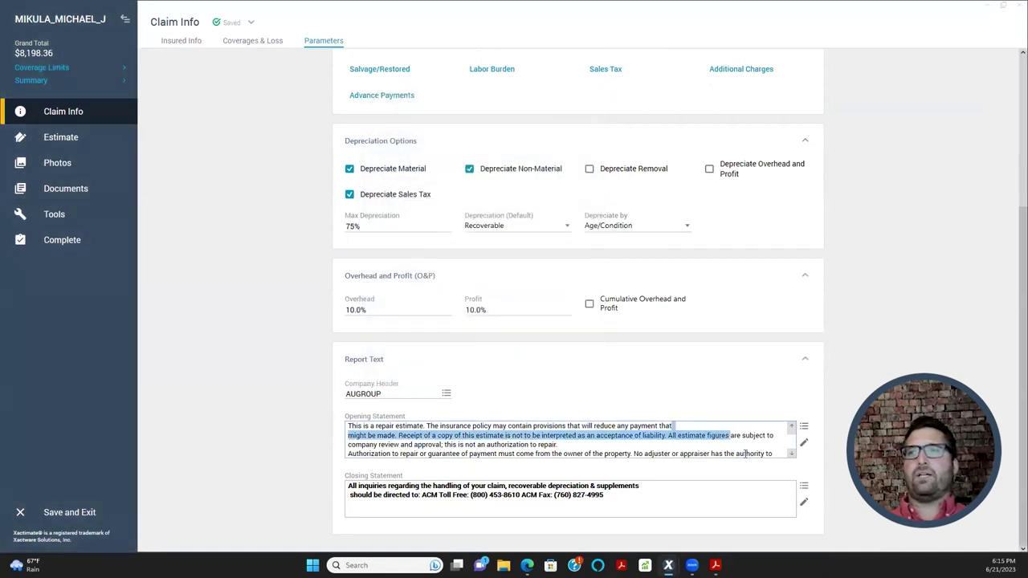
left_click(803, 427)
left_click(563, 174)
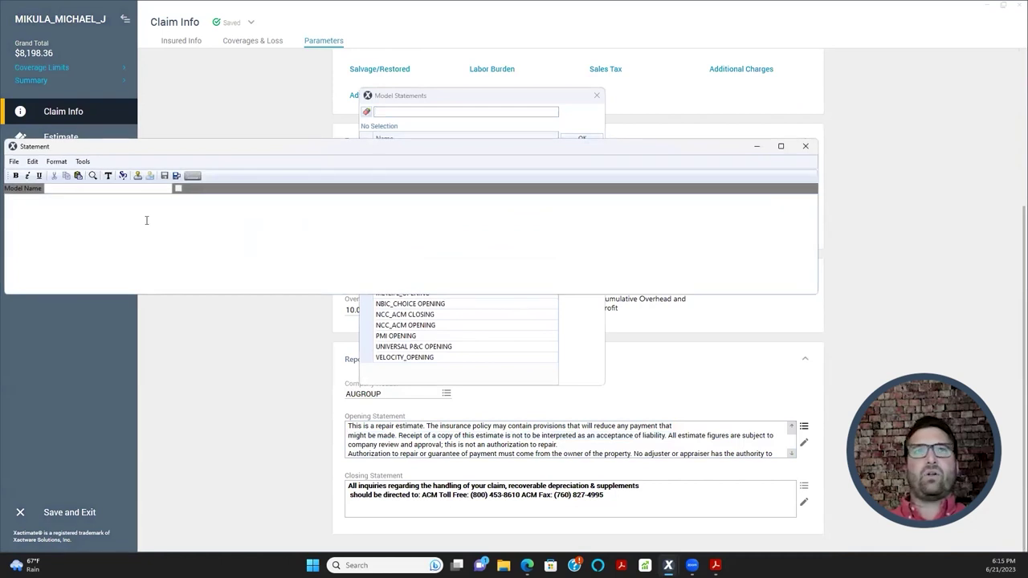
- Paste the copied text, name it ACM_OPENING, save it, and close the editor
left_click(79, 176)
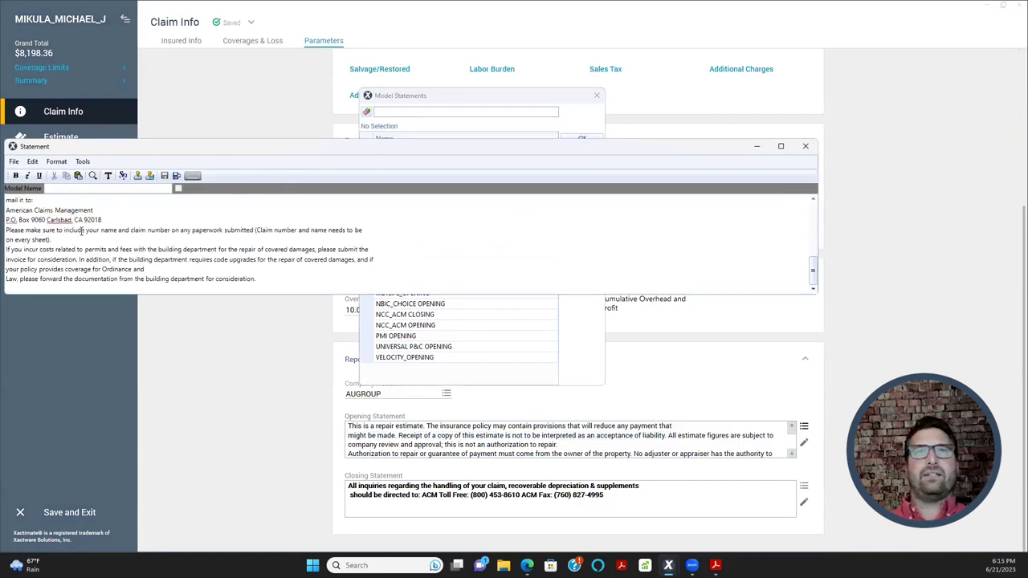
scroll(93, 244, "down", 5)
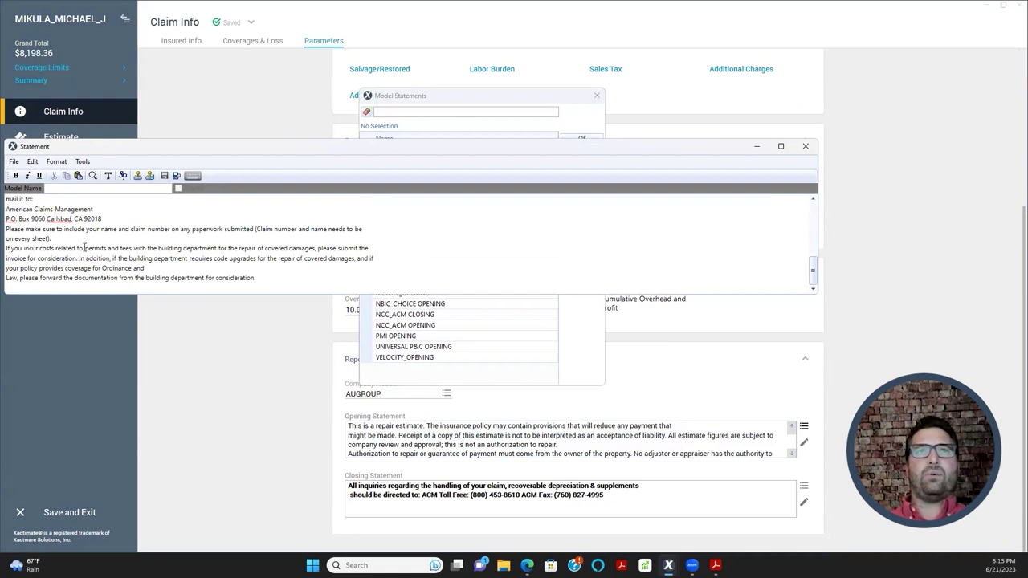
scroll(147, 252, "up", 5)
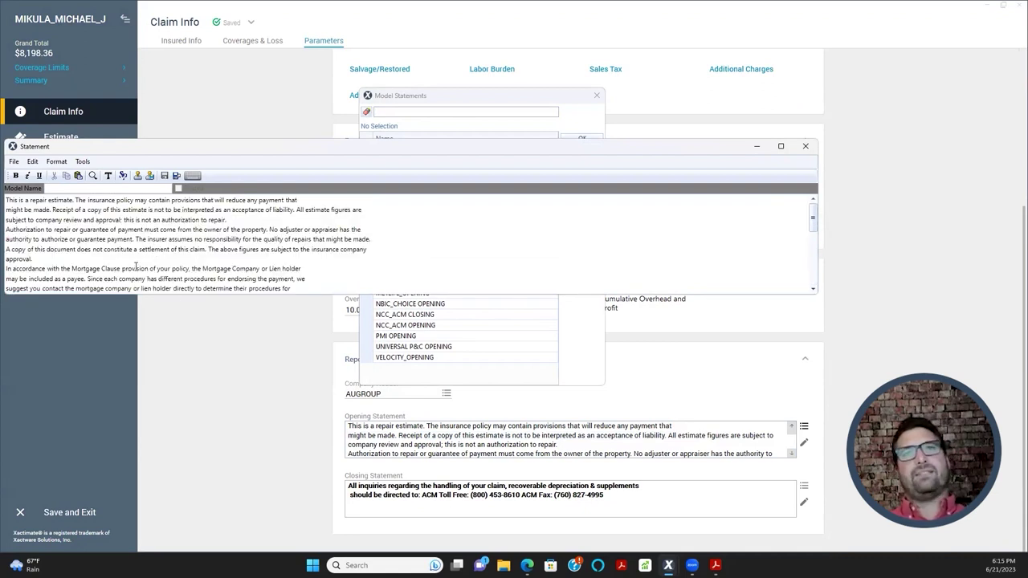
left_click(126, 190)
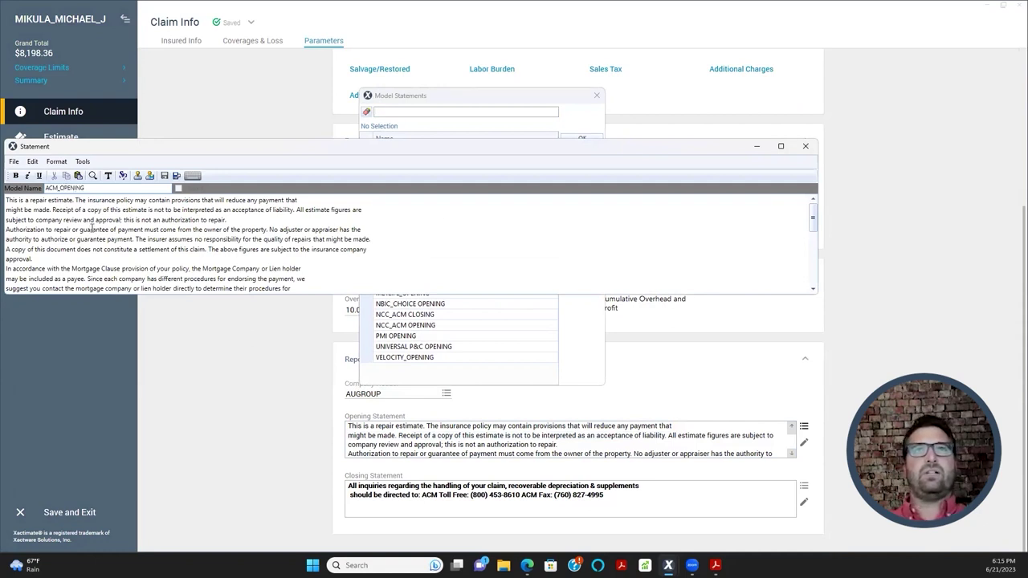
left_click(14, 162)
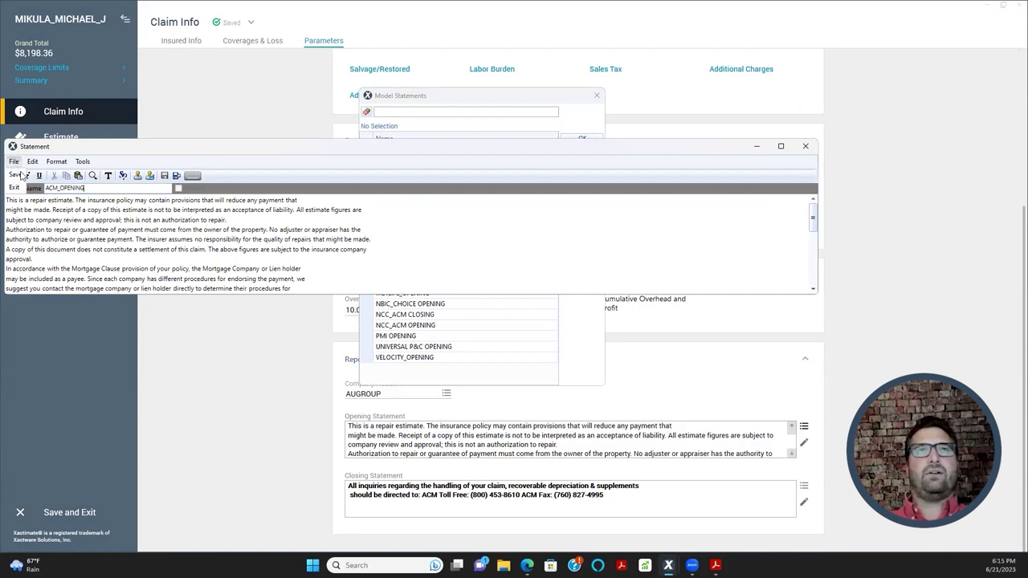
left_click(437, 154)
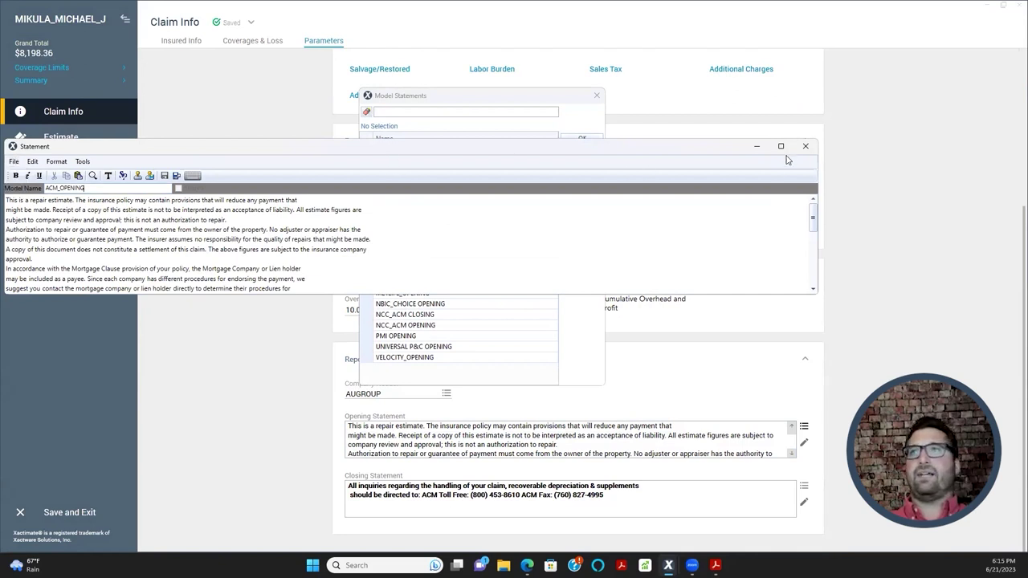
left_click(806, 147)
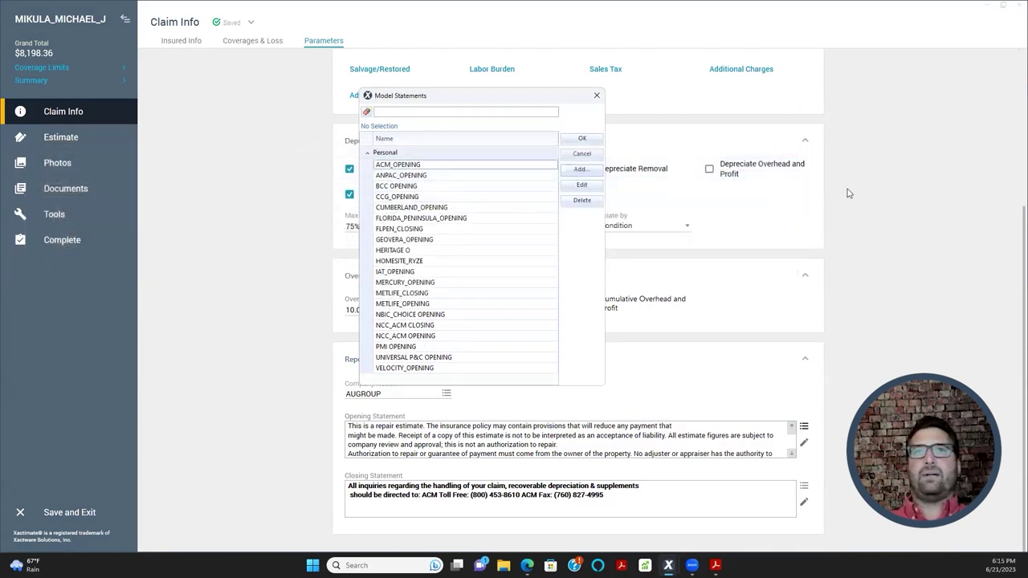
- Close the saved statements list and return to the Claim Info Parameters page
left_click(452, 176)
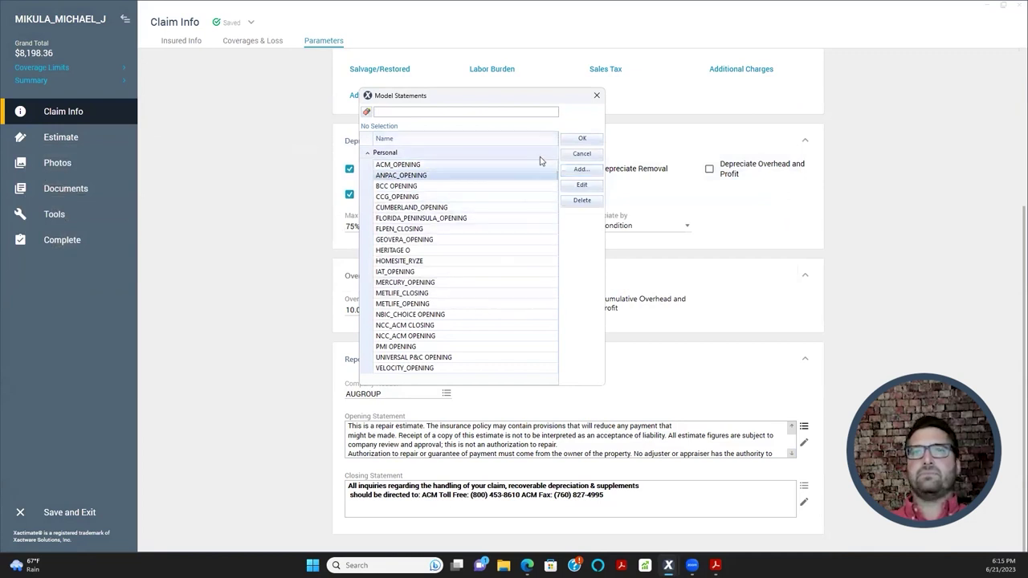
left_click(597, 95)
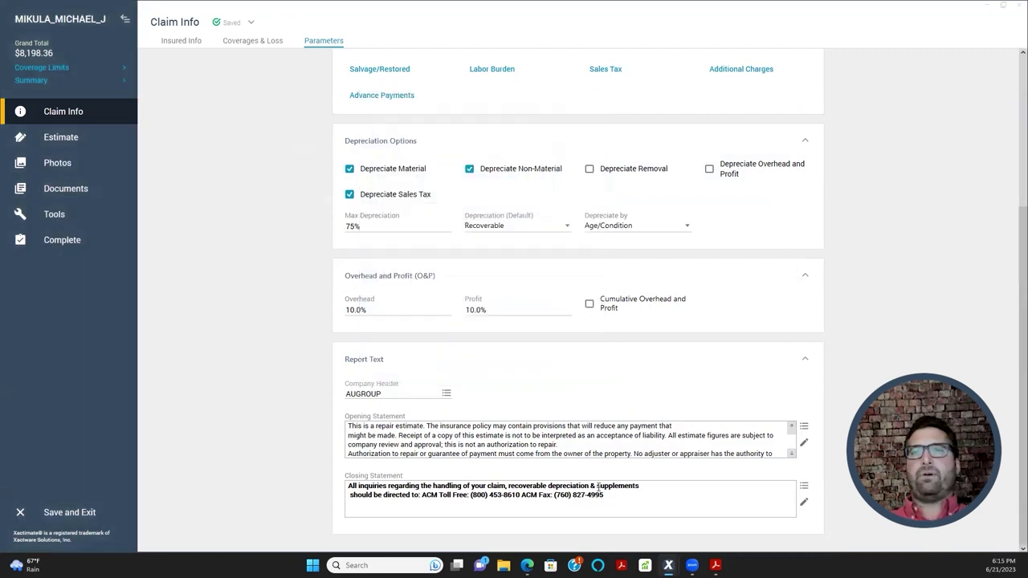
scroll(643, 390, "up", 2)
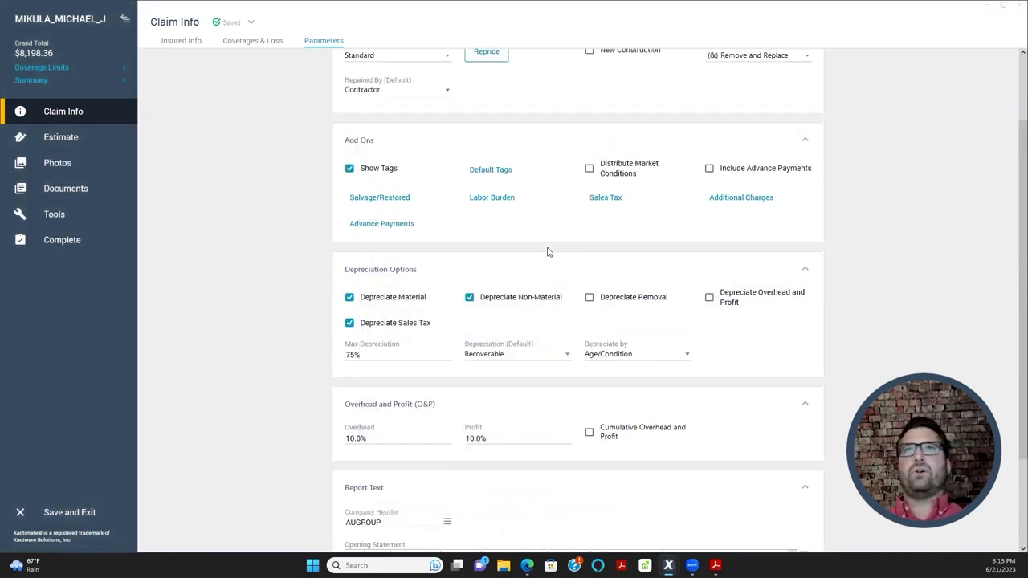
scroll(294, 283, "up", 2)
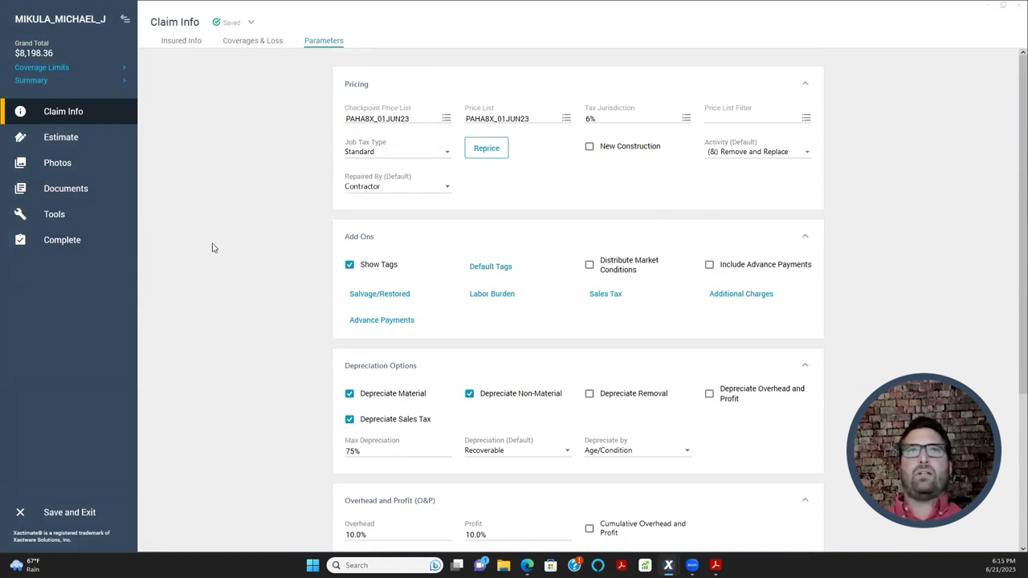
- Save and exit the claim, browse the cloud All Projects list, then return to Local projects
left_click(71, 512)
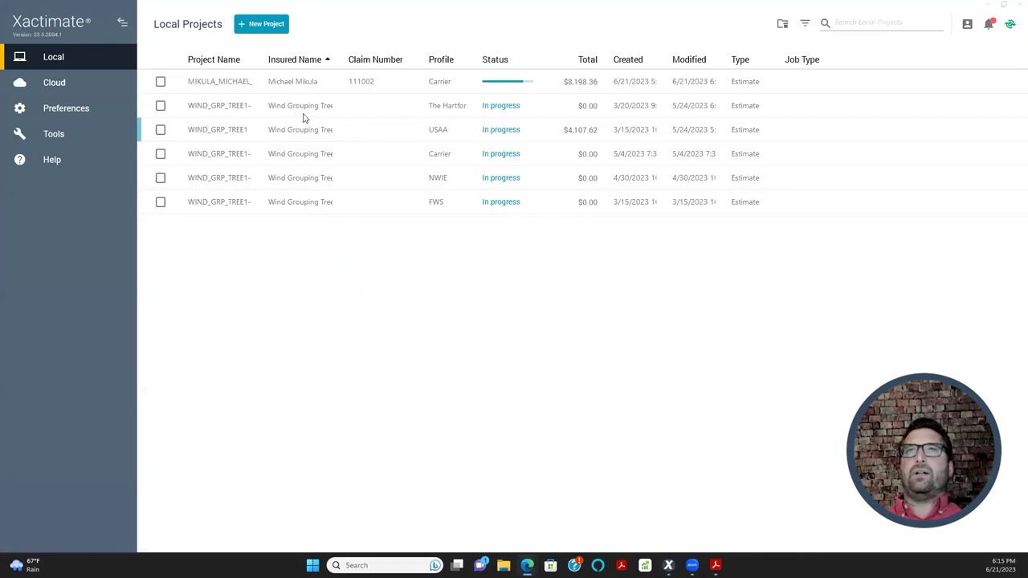
left_click(75, 98)
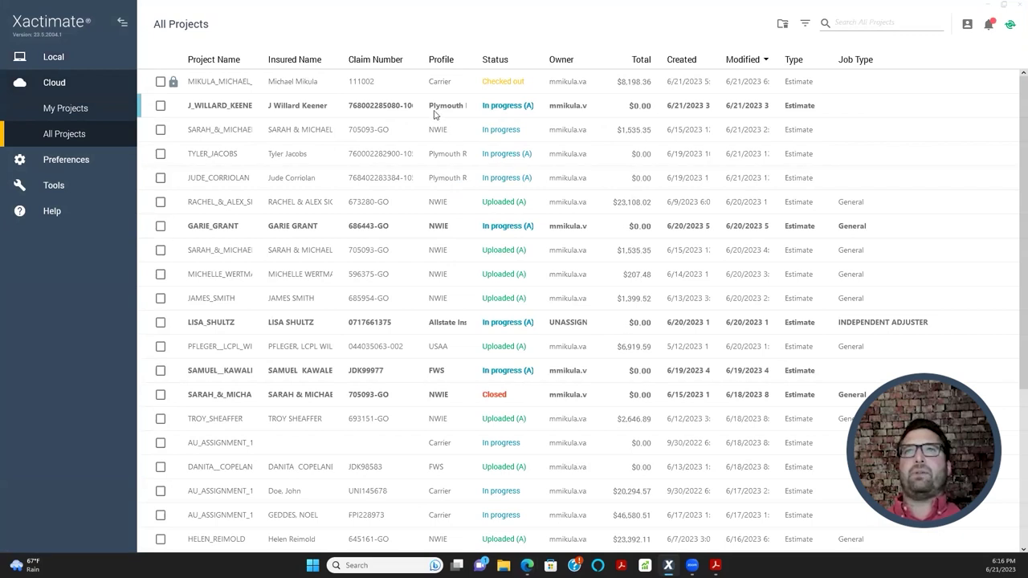
left_click(434, 114)
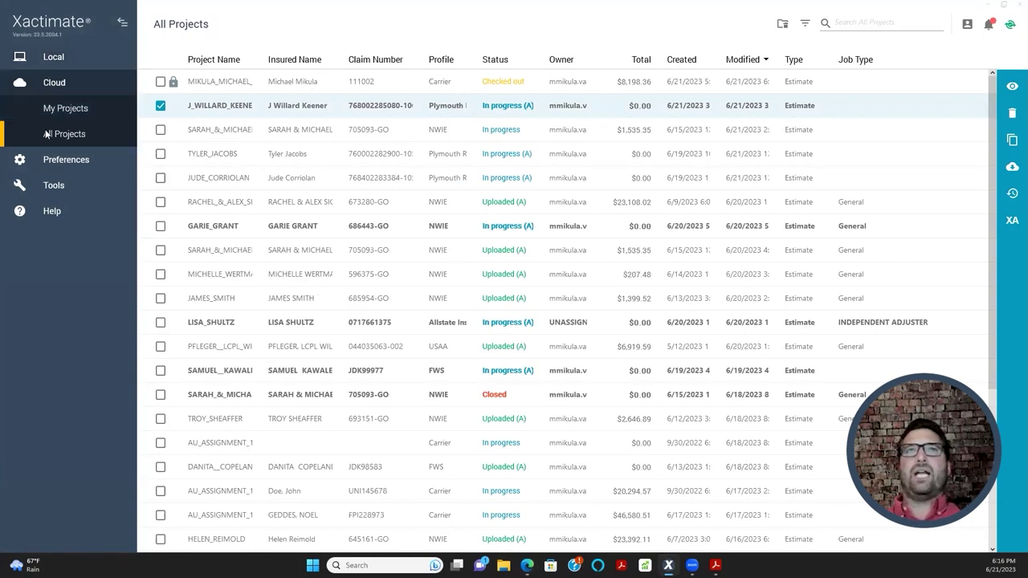
left_click(75, 56)
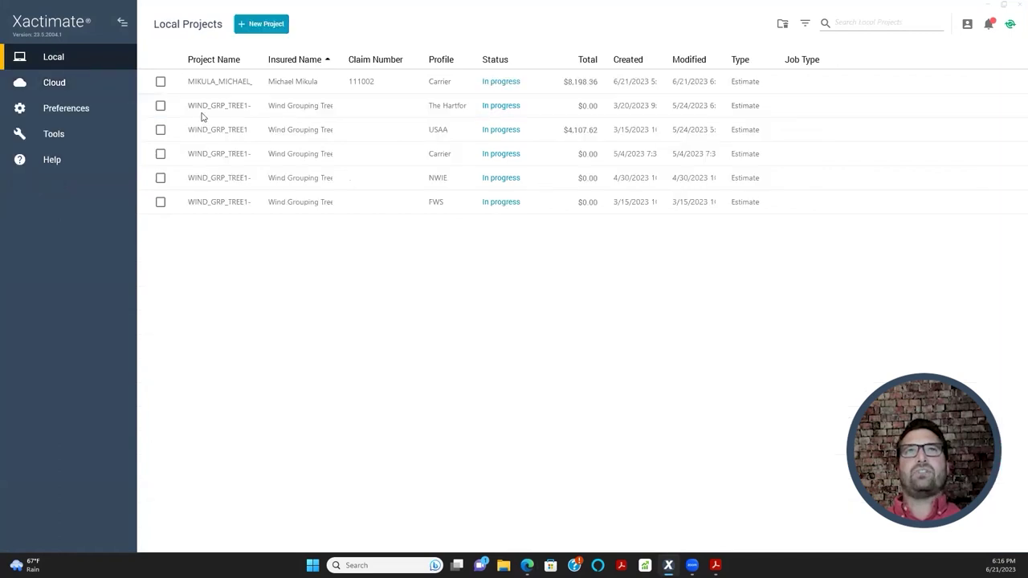
- Expand the preference categories and look over the General preferences
left_click(43, 114)
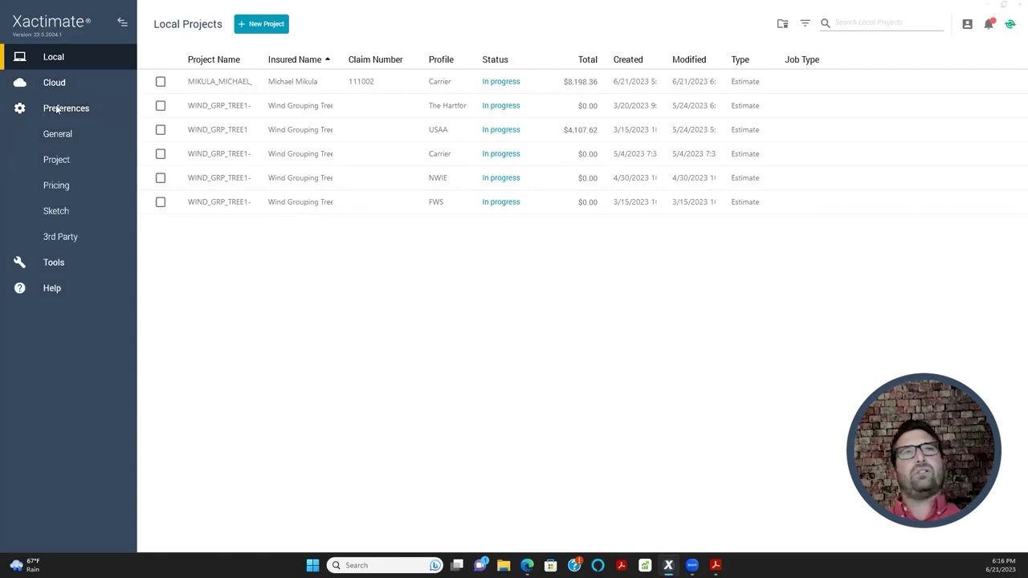
left_click(49, 134)
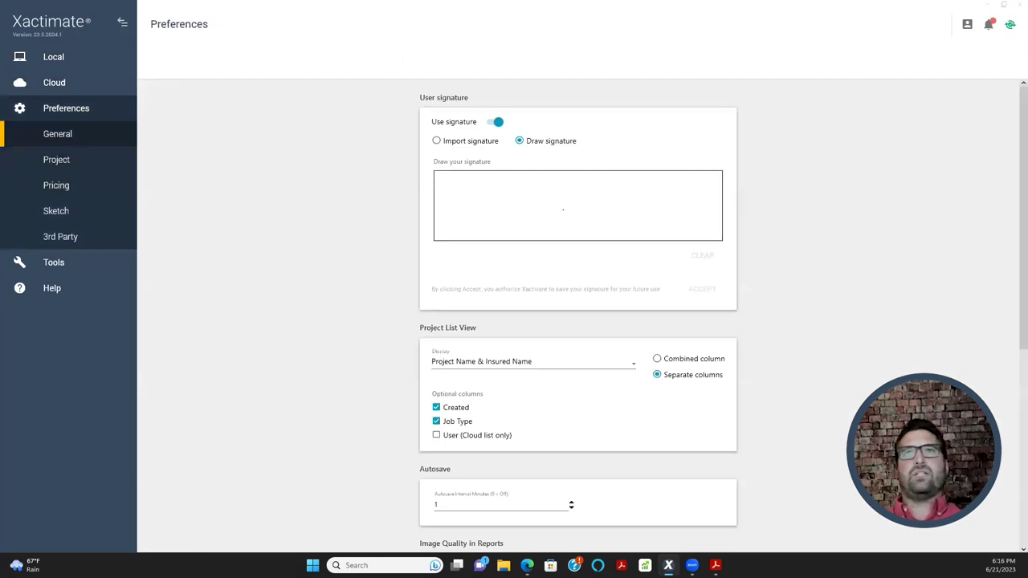
scroll(495, 289, "down", 1)
scroll(459, 301, "down", 2)
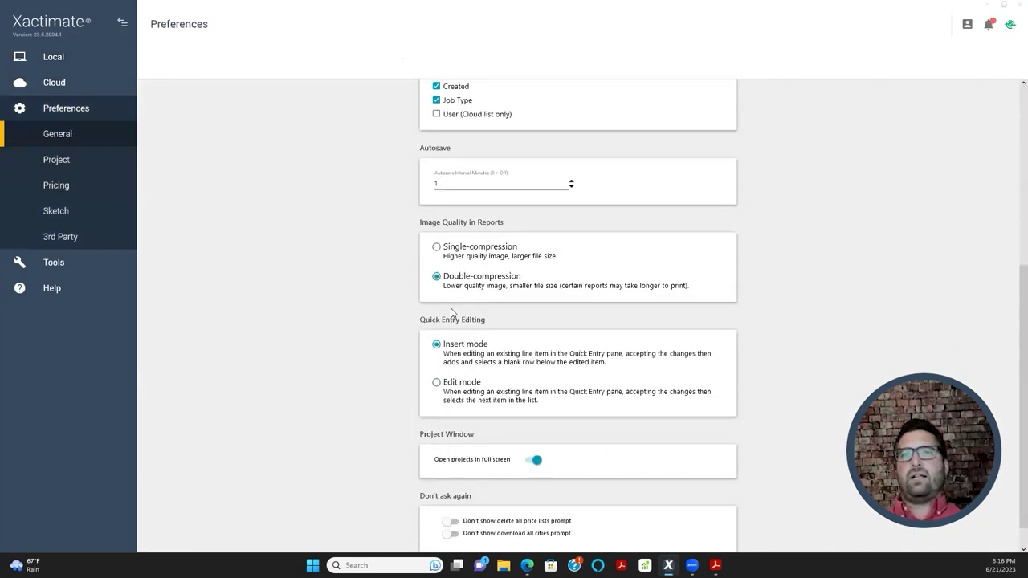
scroll(454, 309, "up", 3)
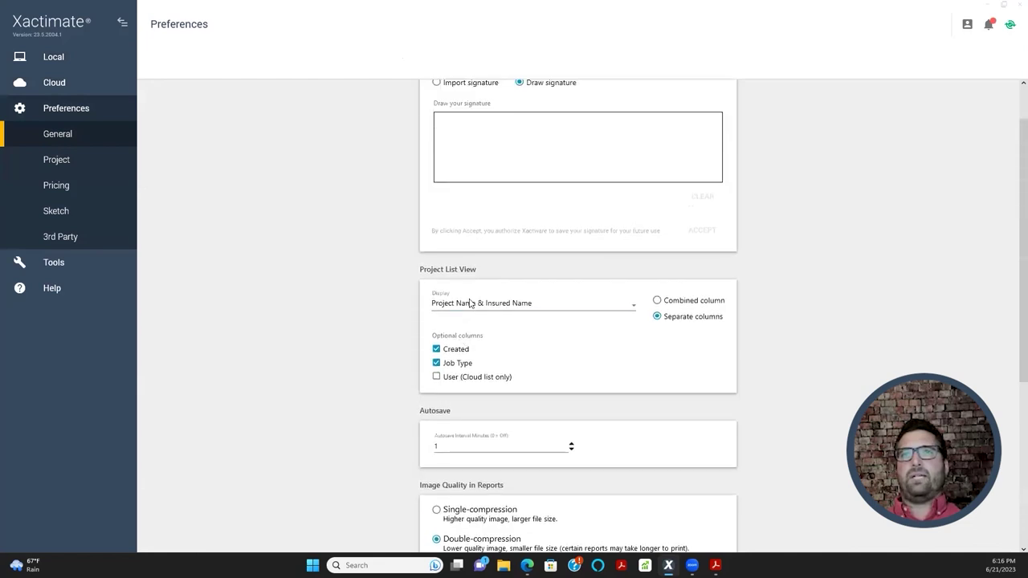
scroll(472, 303, "up", 1)
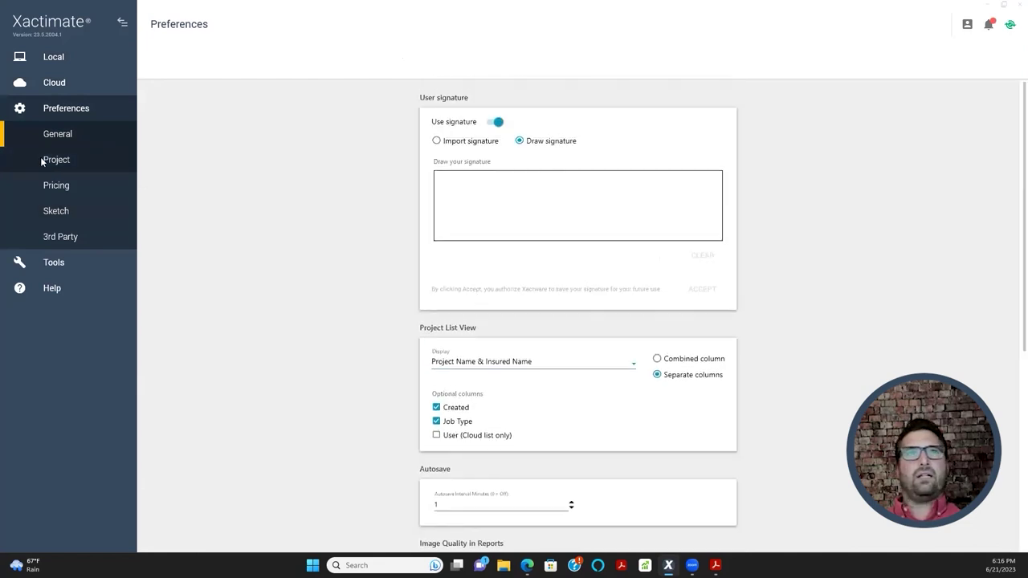
- Open Project preferences and keep Allstate Insurance Company as the profile
left_click(48, 164)
scroll(374, 257, "down", 1)
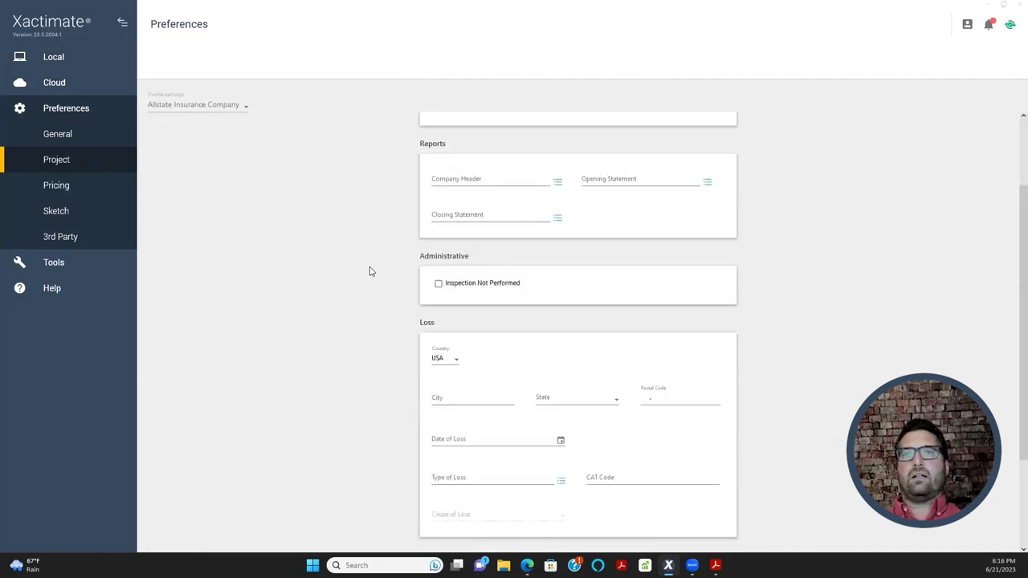
scroll(370, 267, "up", 1)
left_click(201, 107)
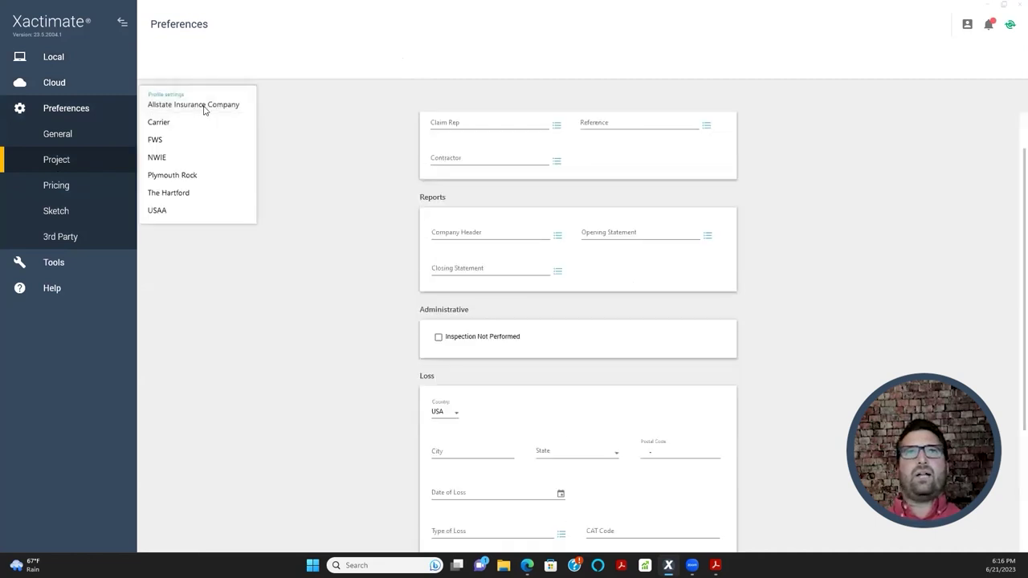
left_click(206, 106)
scroll(356, 291, "down", 3)
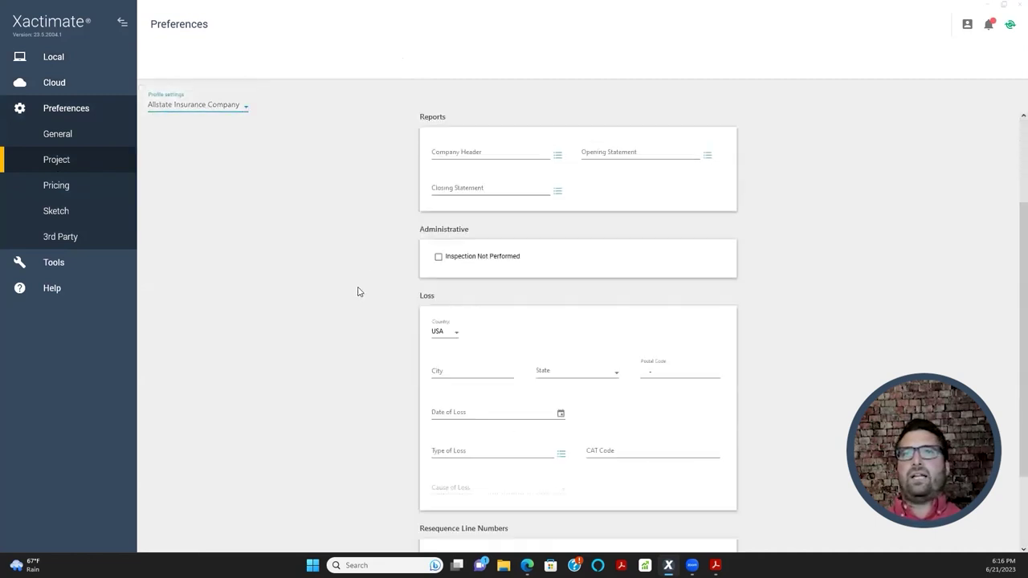
scroll(358, 308, "up", 3)
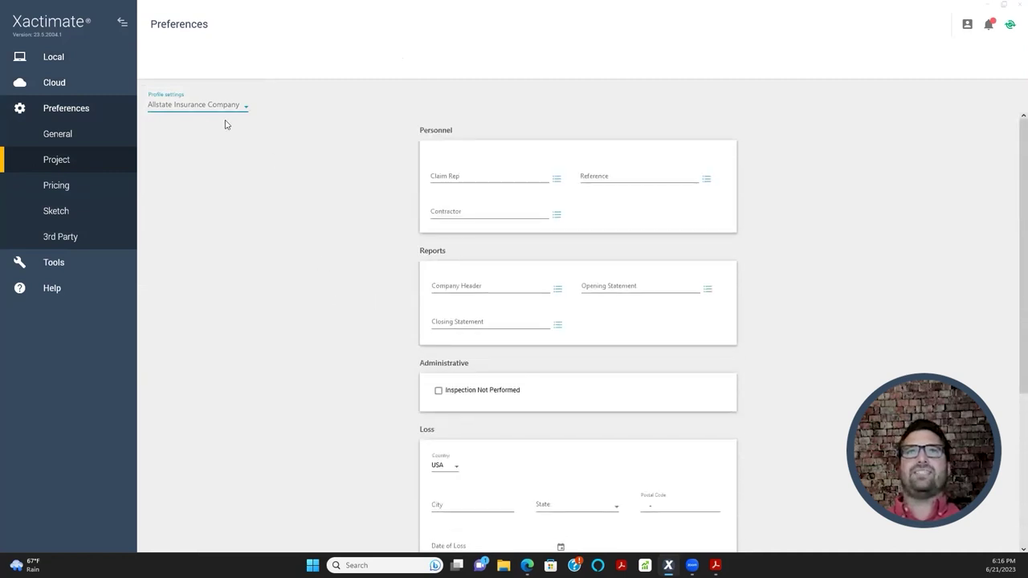
left_click(199, 112)
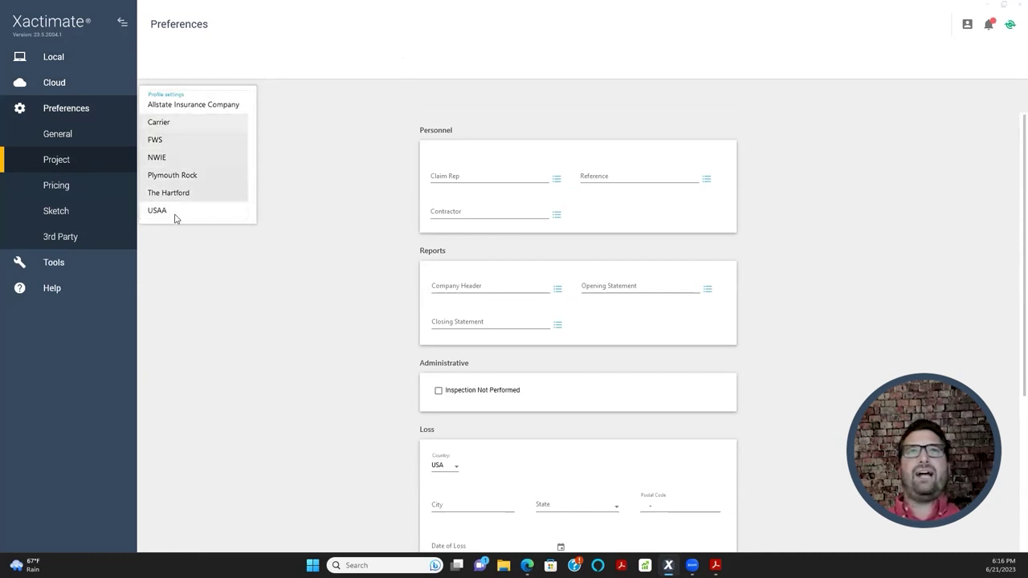
left_click(197, 103)
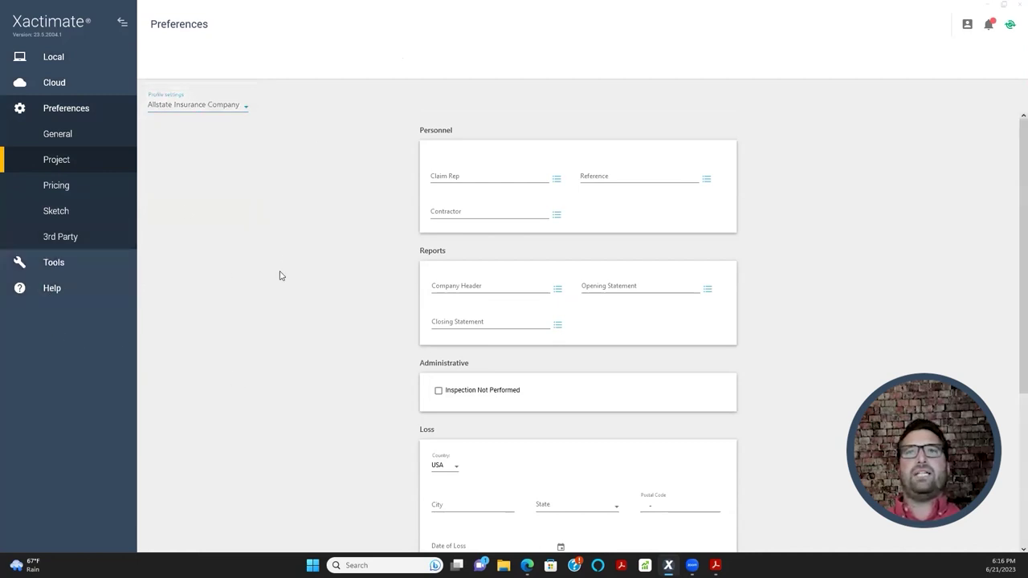
scroll(280, 276, "down", 1)
- Open Live Help on the support site, maximized, and launch the chat form
left_click(50, 287)
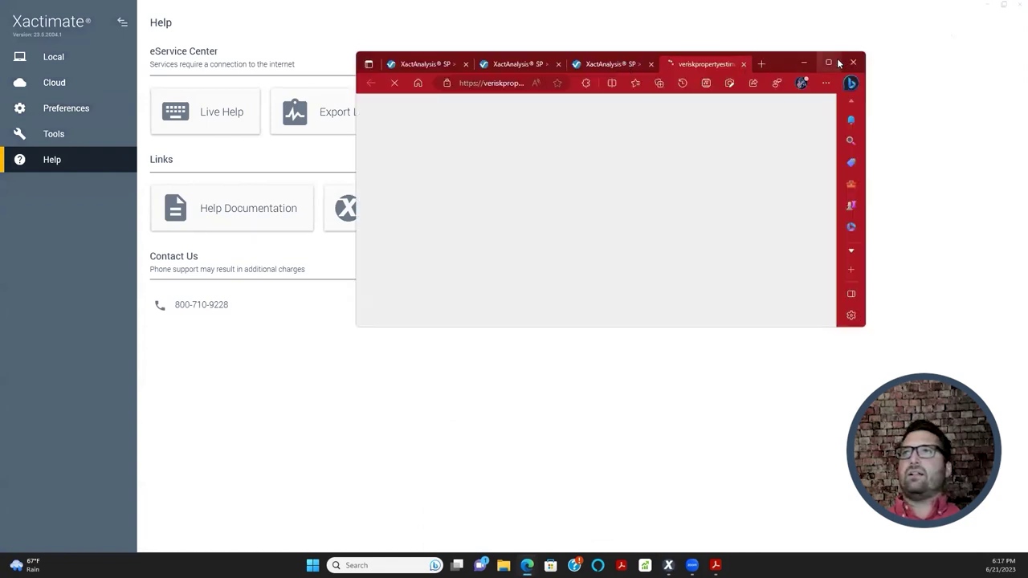
double_click(823, 69)
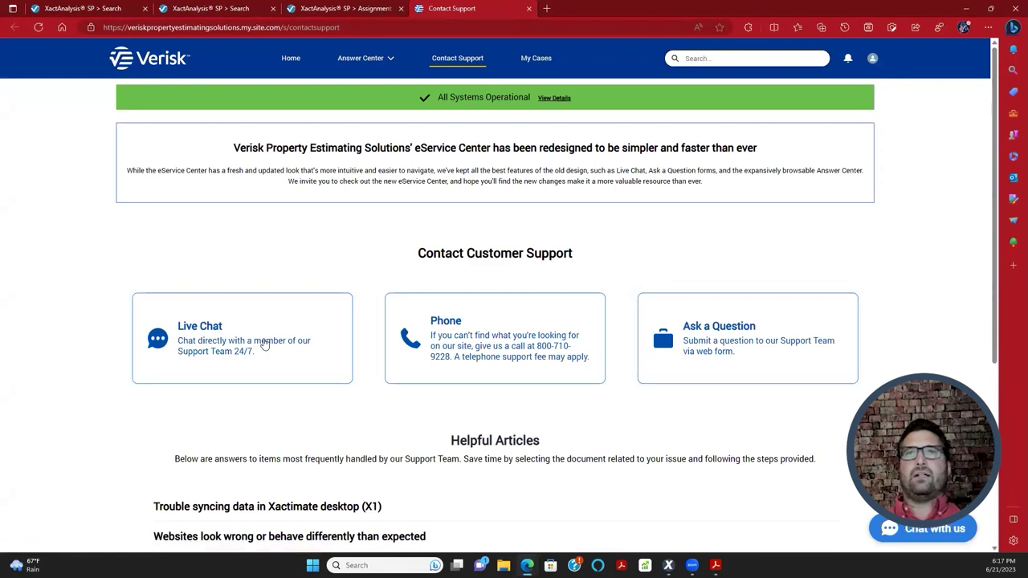
left_click(923, 529)
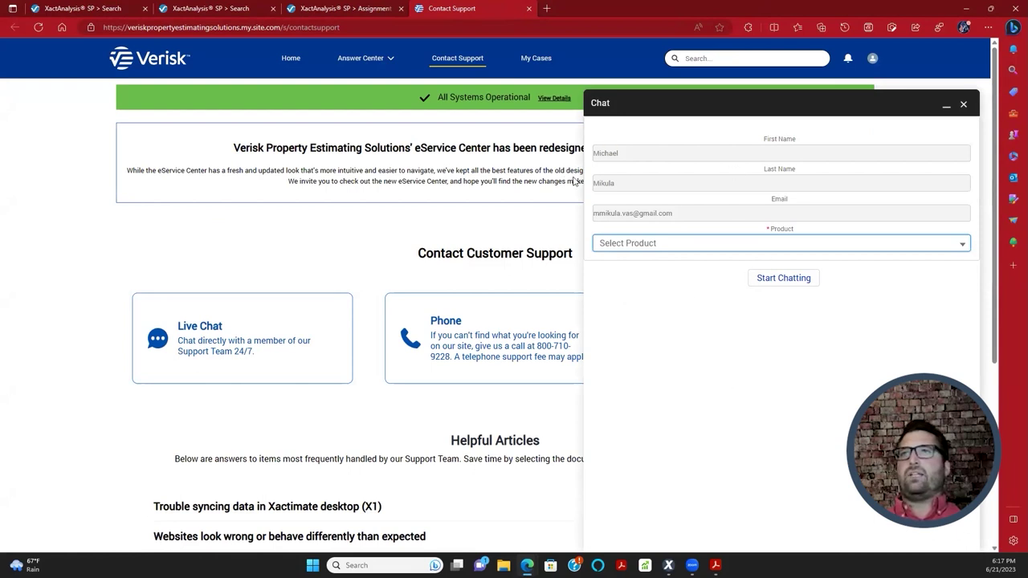
- Start a chat for Xactimate desktop and begin the message 'hey my prod'
left_click(753, 245)
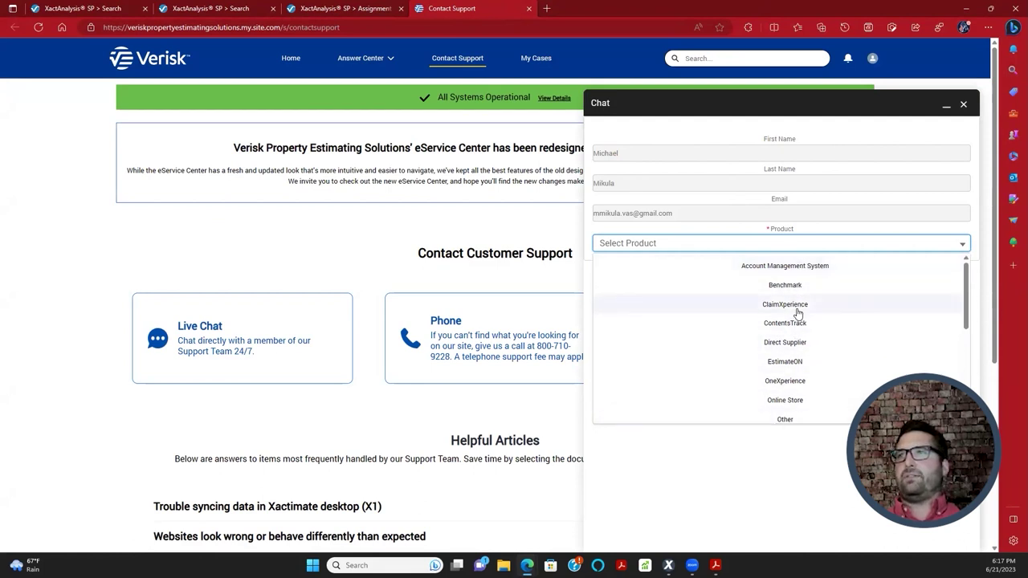
scroll(785, 420, "down", 1)
scroll(785, 414, "down", 5)
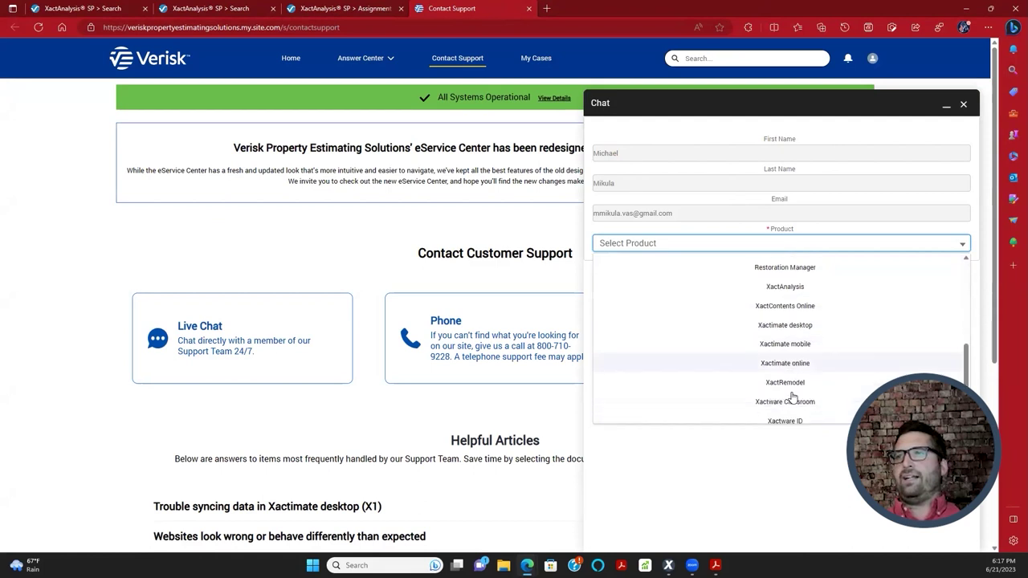
left_click(800, 325)
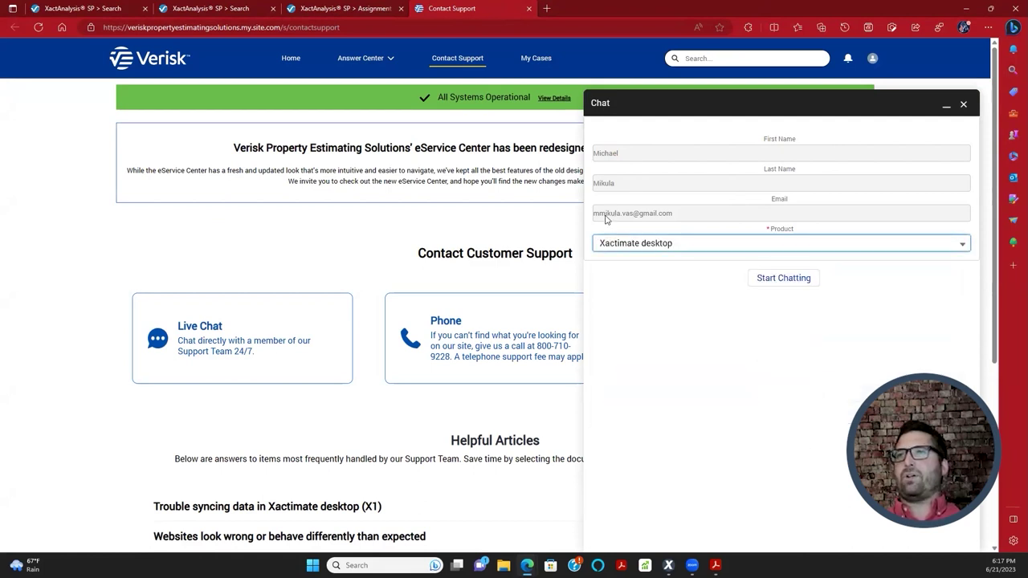
left_click(791, 281)
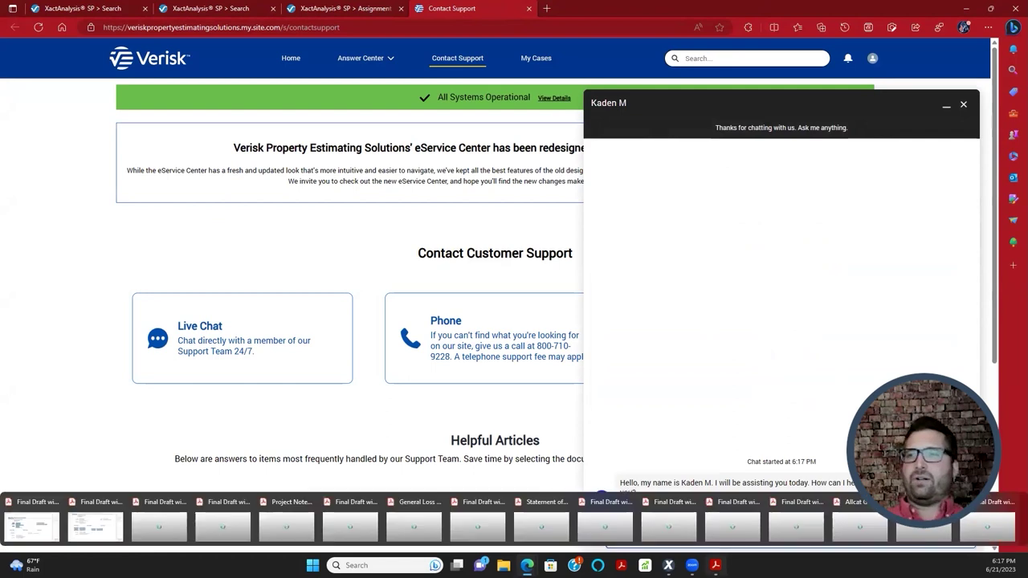
type("hey my product ID is")
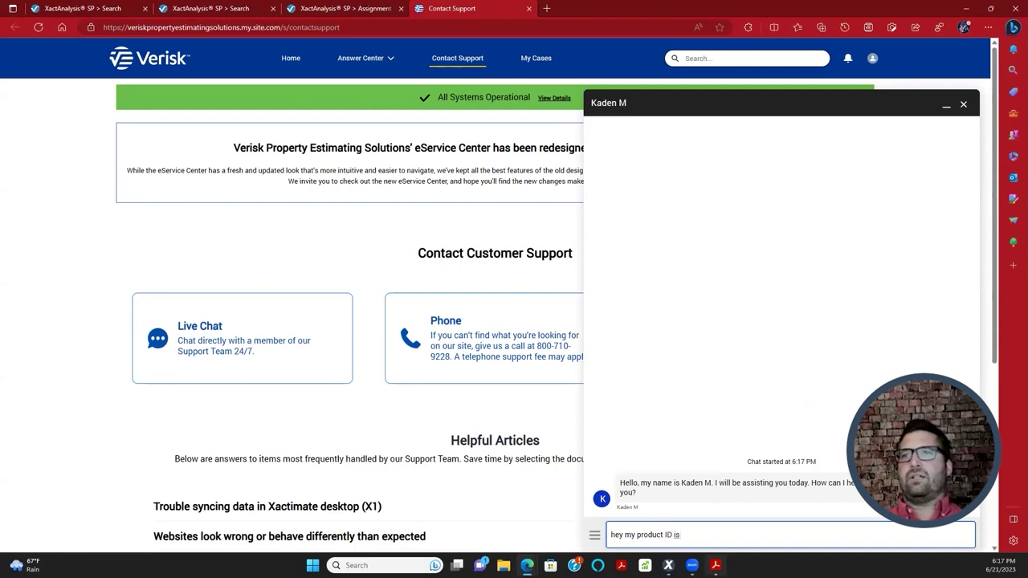
- Copy the Product Key Code from About Xactimate into the chat, adding 'and I need a profile for'
key("alt+Tab")
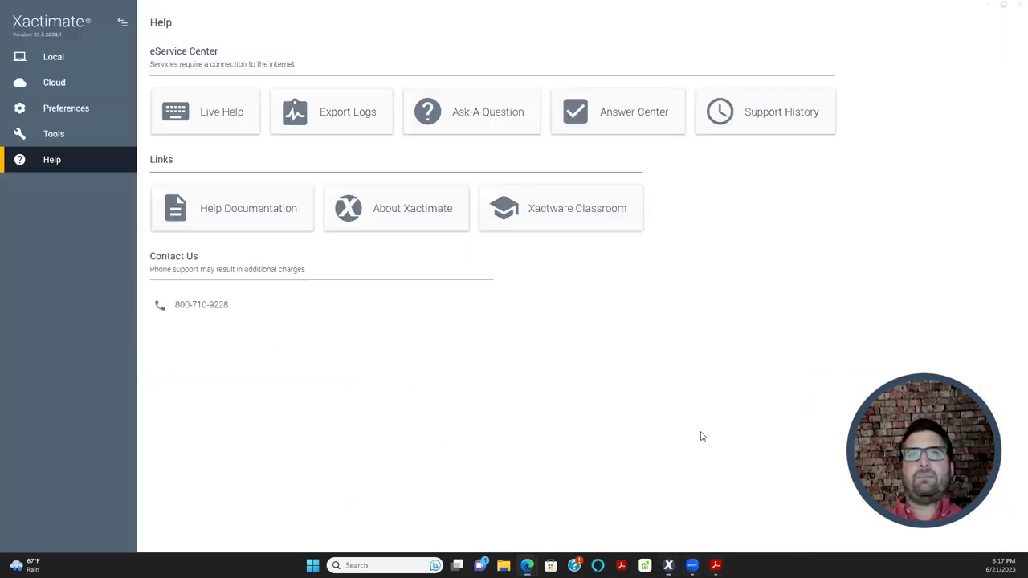
left_click(377, 211)
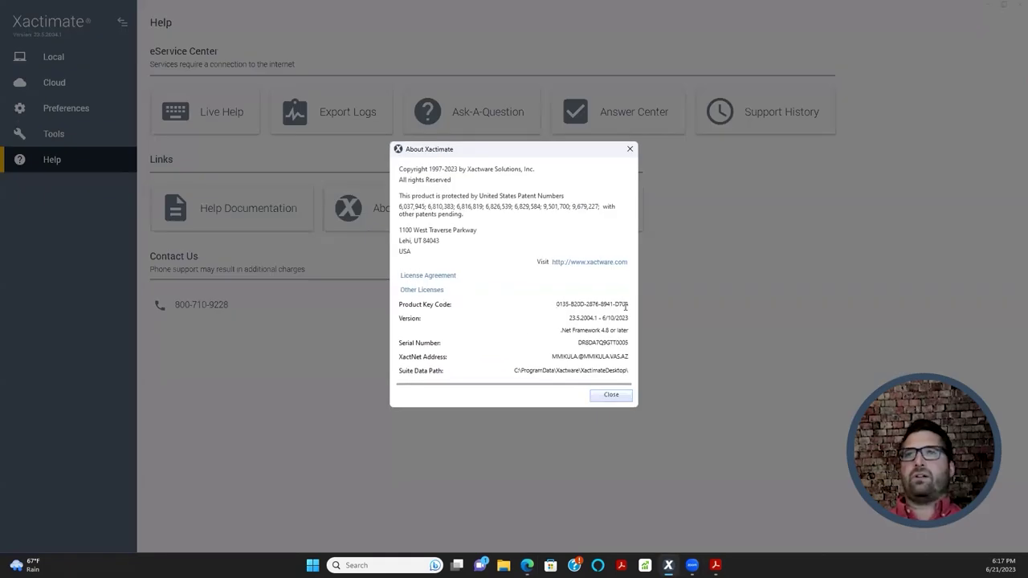
left_click_drag(627, 305, 531, 312)
key("ctrl+c")
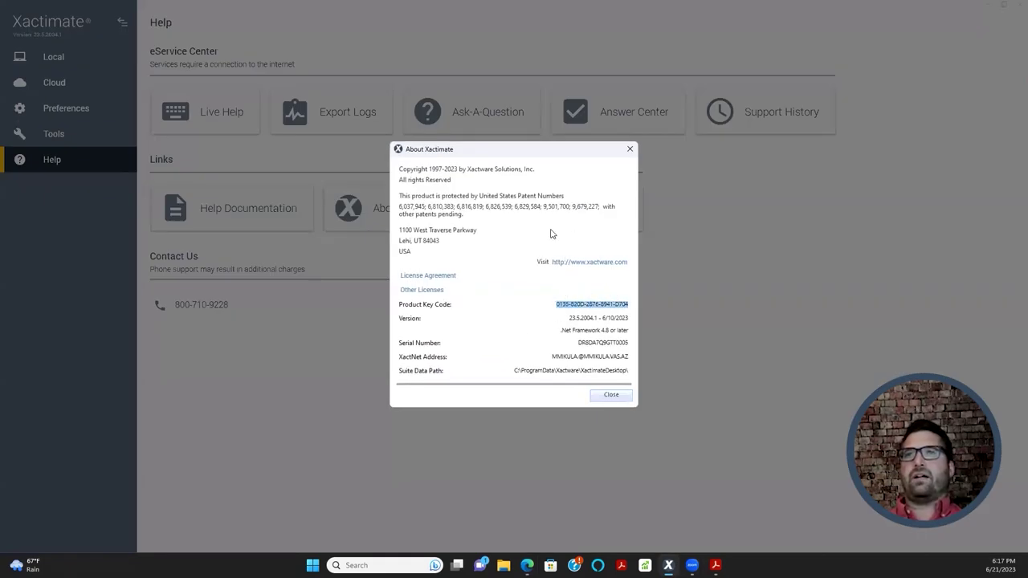
key("alt+Tab")
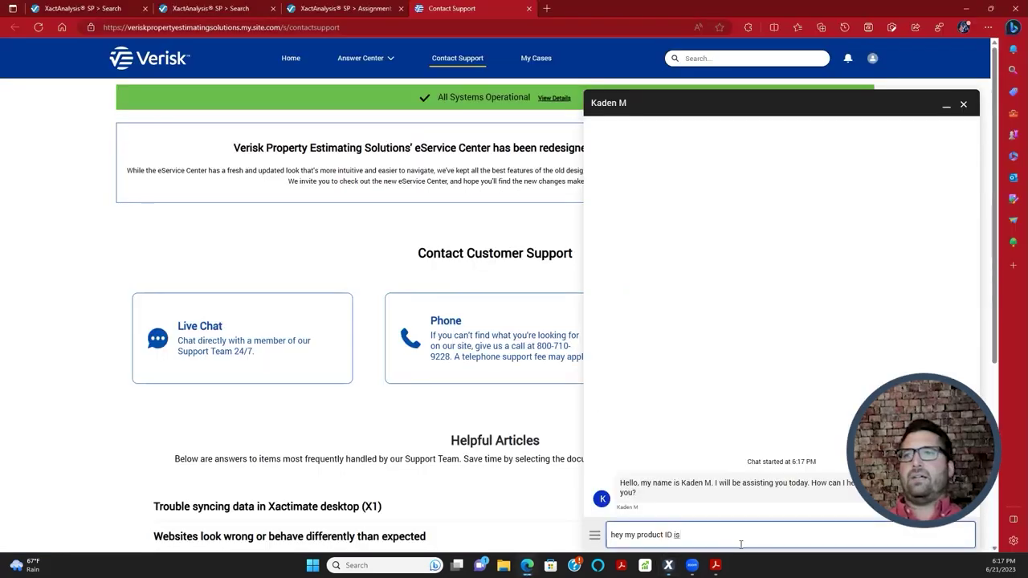
key("ctrl+v")
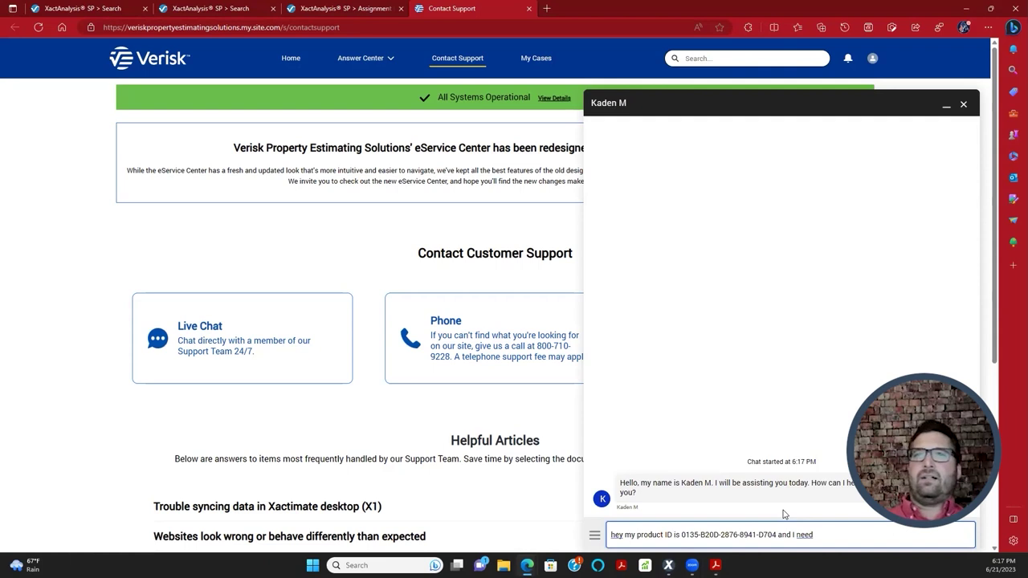
type("and I need a profile for Plymouth Rock")
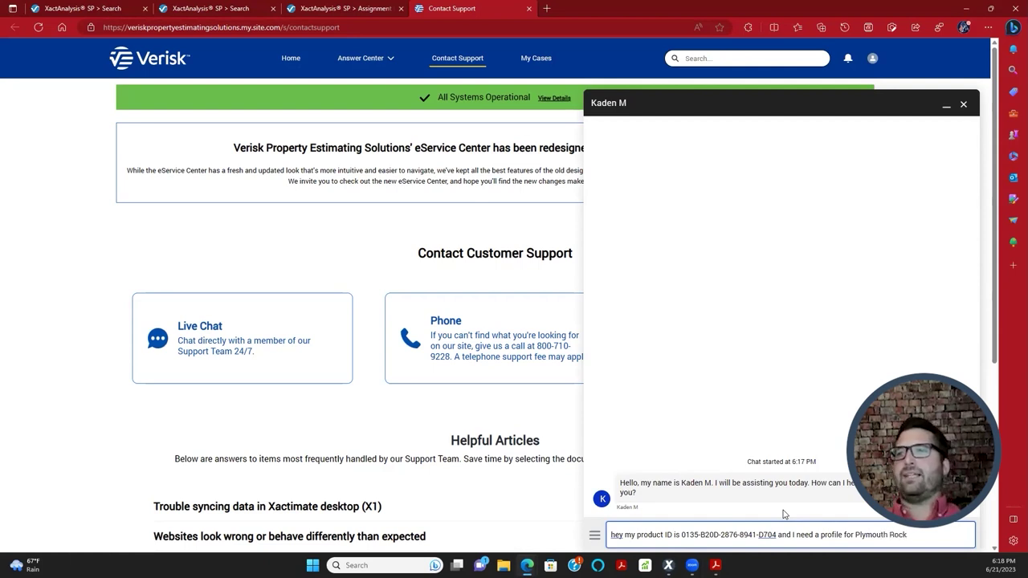
- End the support chat, close About Xactimate, and show the cloud All Projects list
scroll(751, 494, "down", 2)
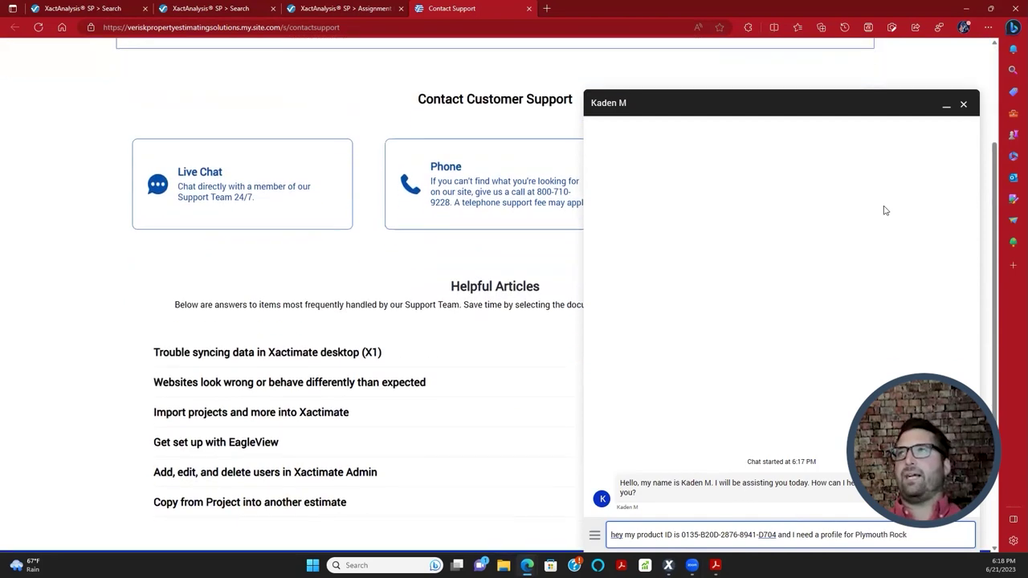
left_click(964, 105)
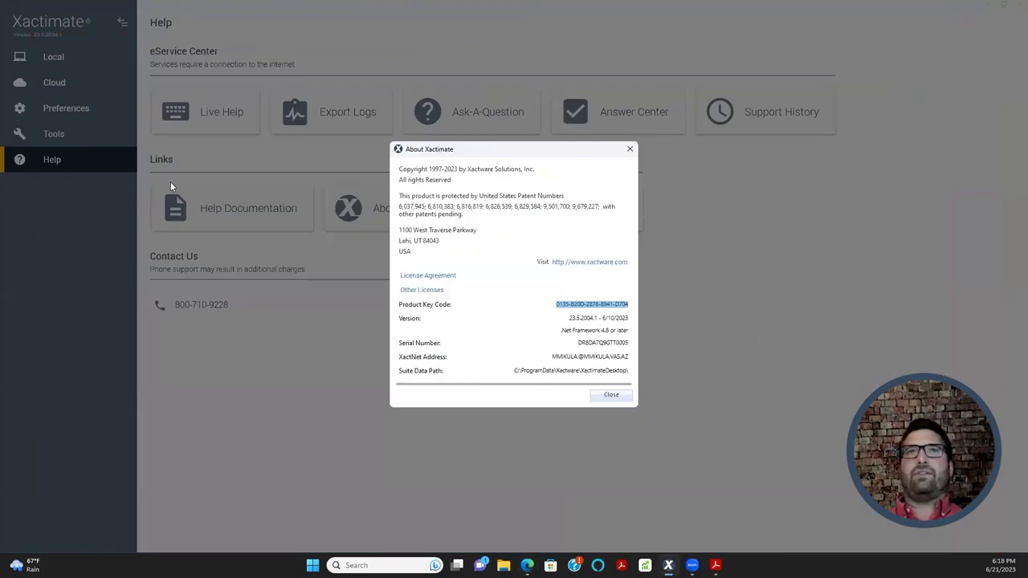
left_click(611, 395)
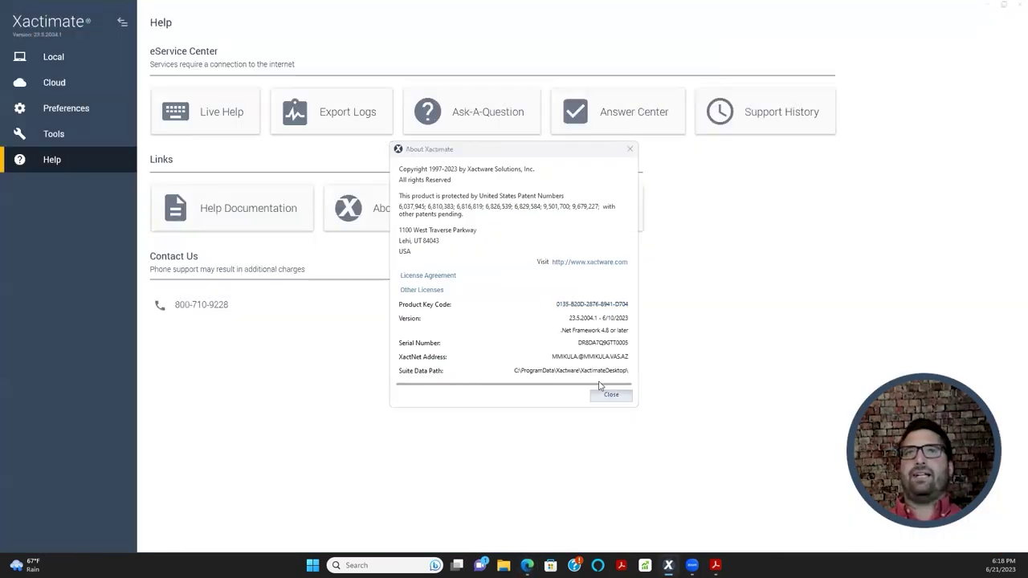
left_click(66, 80)
left_click(58, 135)
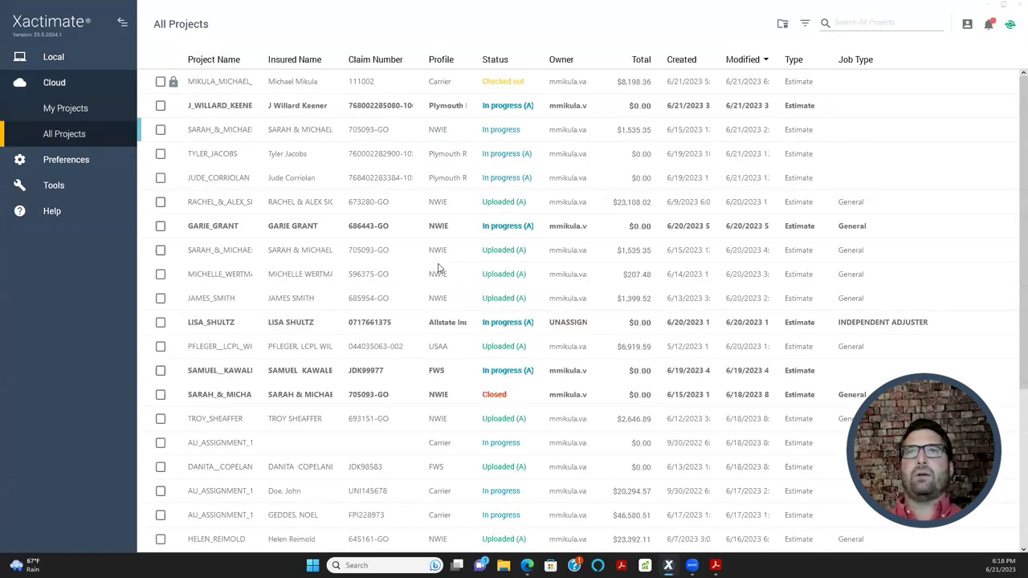
left_click(48, 162)
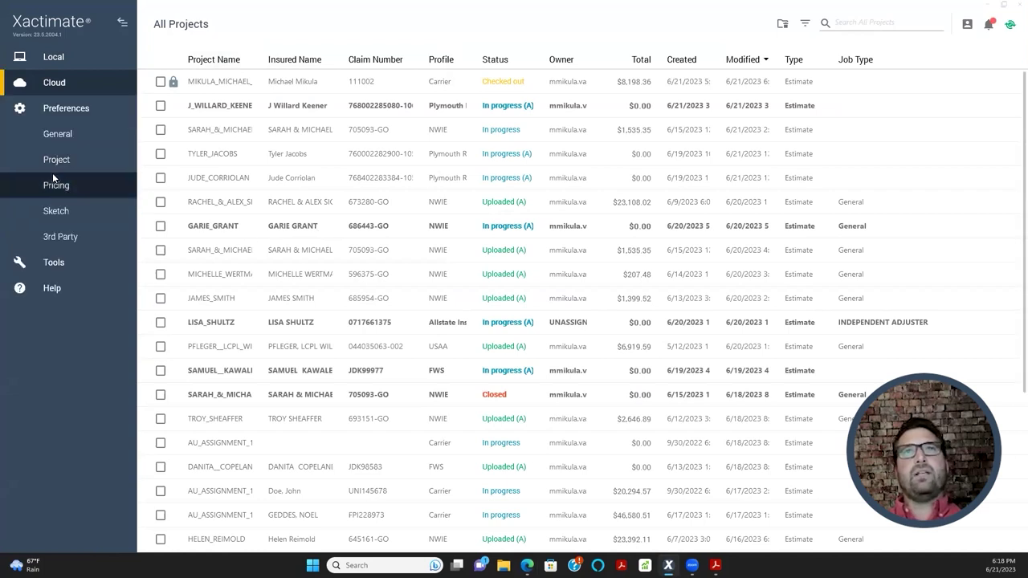
- In General preferences, enter 01 in Autosave Interval Minutes so autosave runs every minute
left_click(72, 133)
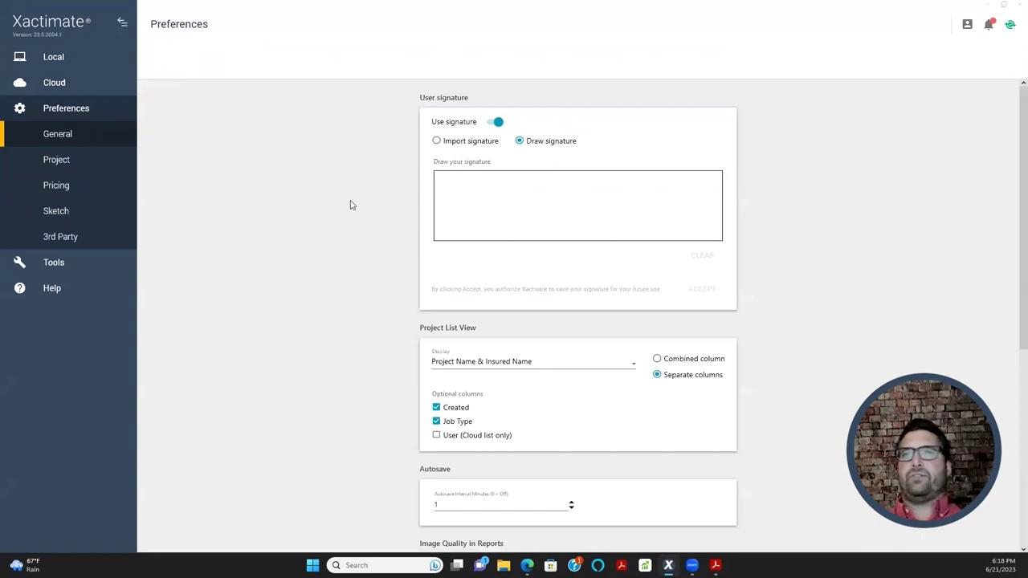
scroll(345, 206, "down", 1)
scroll(340, 216, "down", 2)
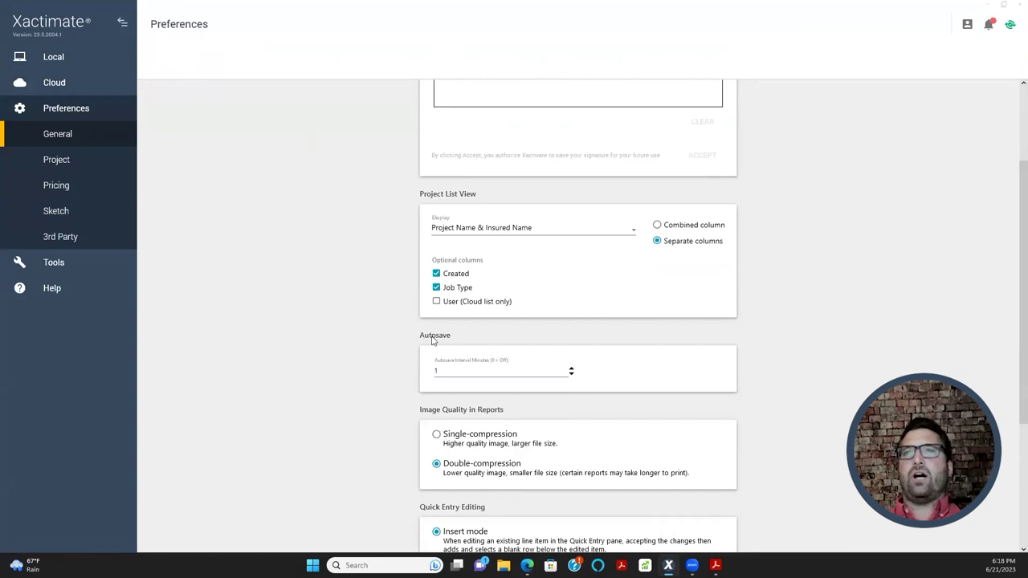
double_click(451, 372)
left_click(858, 356)
double_click(476, 372)
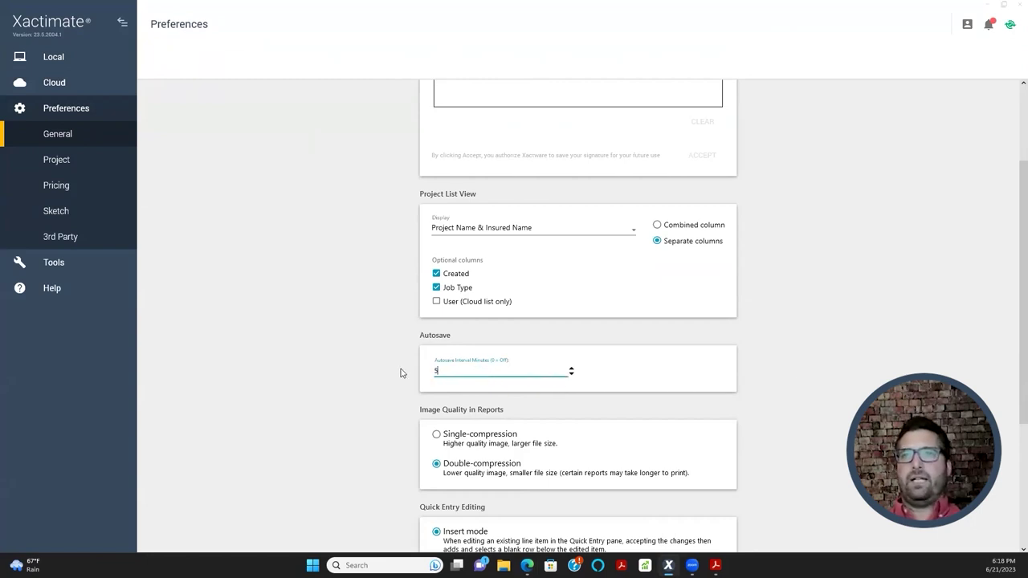
type("0")
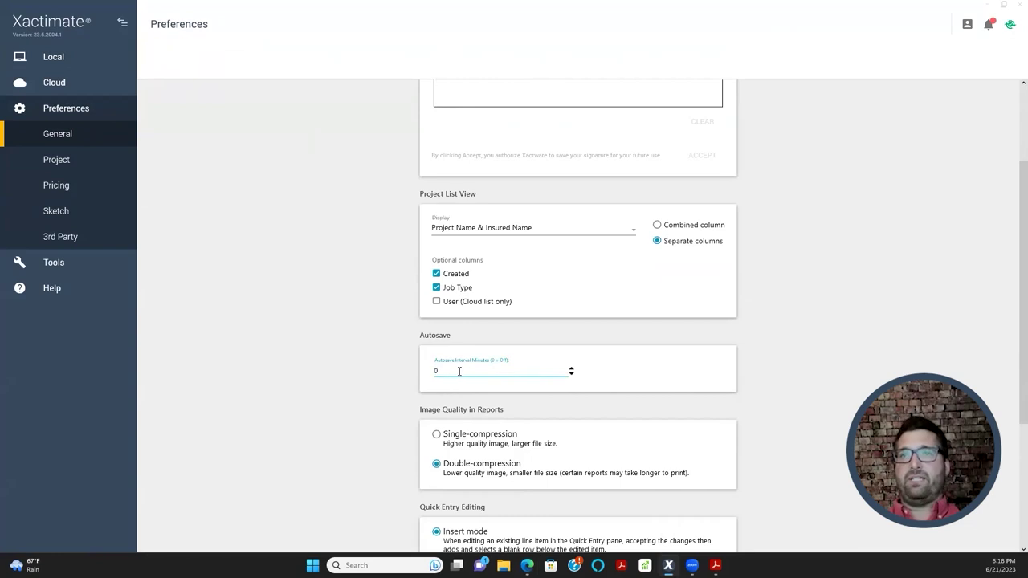
type("1")
left_click(378, 305)
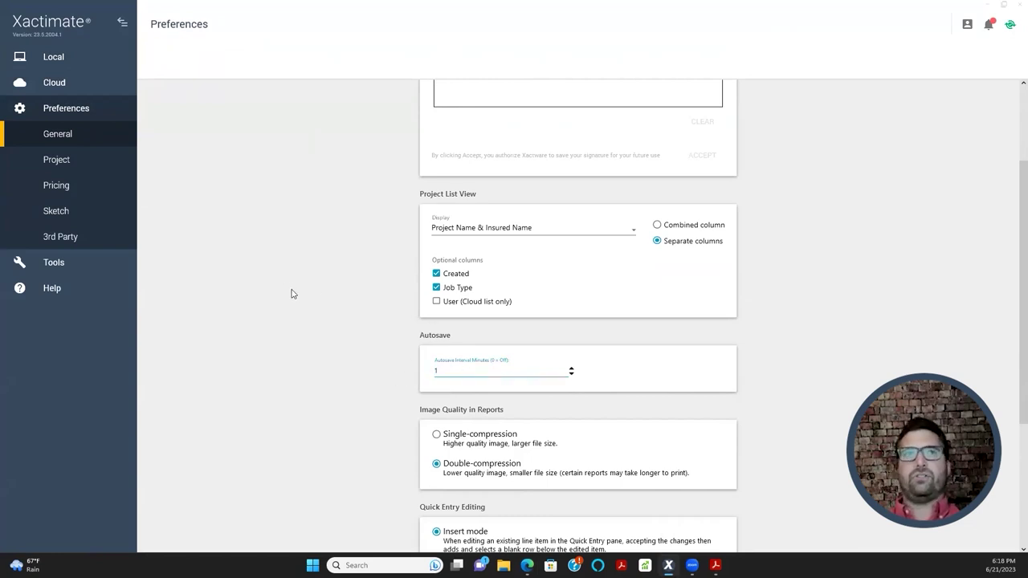
scroll(349, 285, "up", 2)
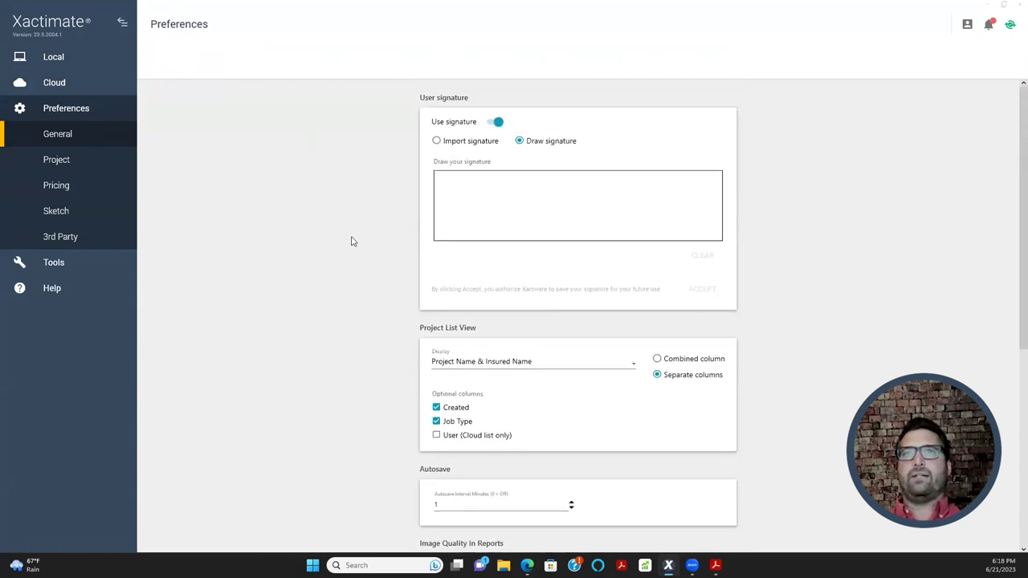
scroll(315, 265, "down", 2)
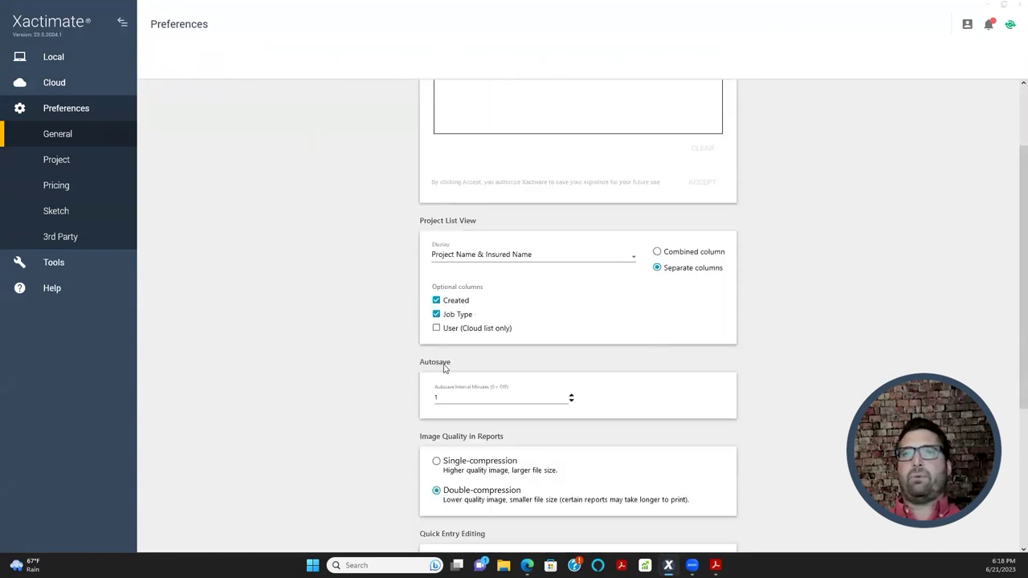
left_click(325, 332)
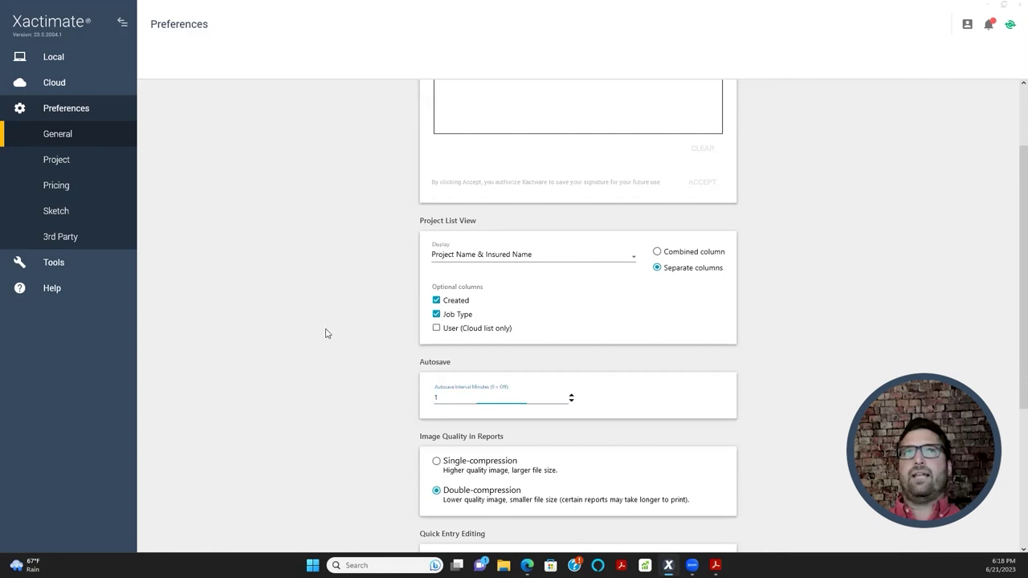
left_click(49, 63)
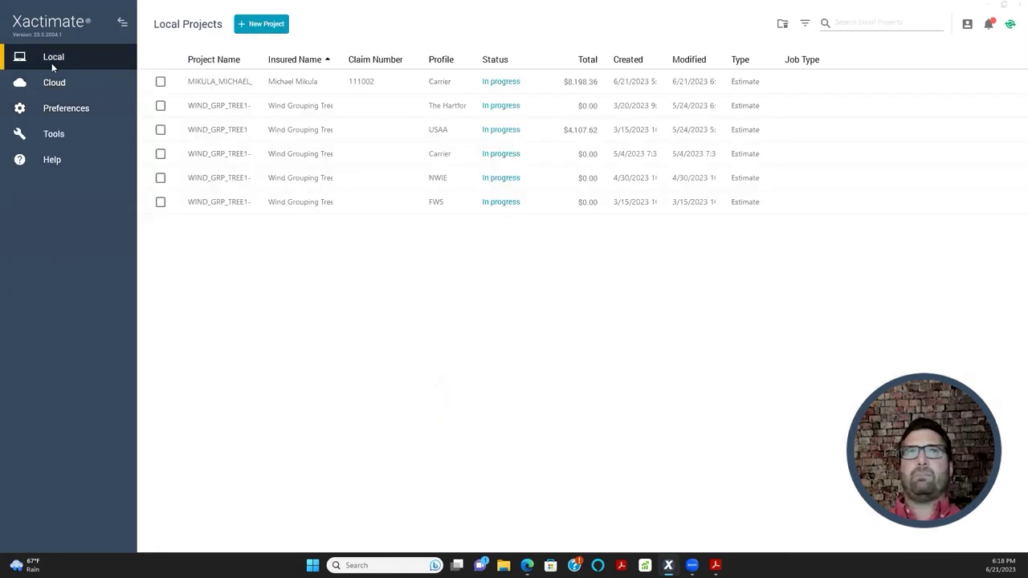
- Check The Hartford wind project's version history, cancel the restore dialog, and return to General preferences
left_click(260, 105)
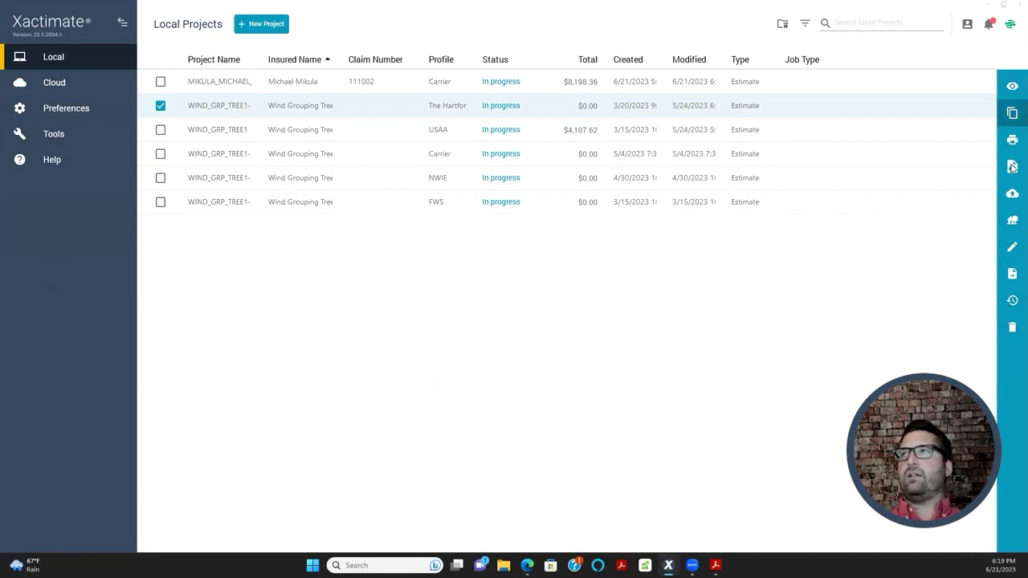
left_click(1012, 301)
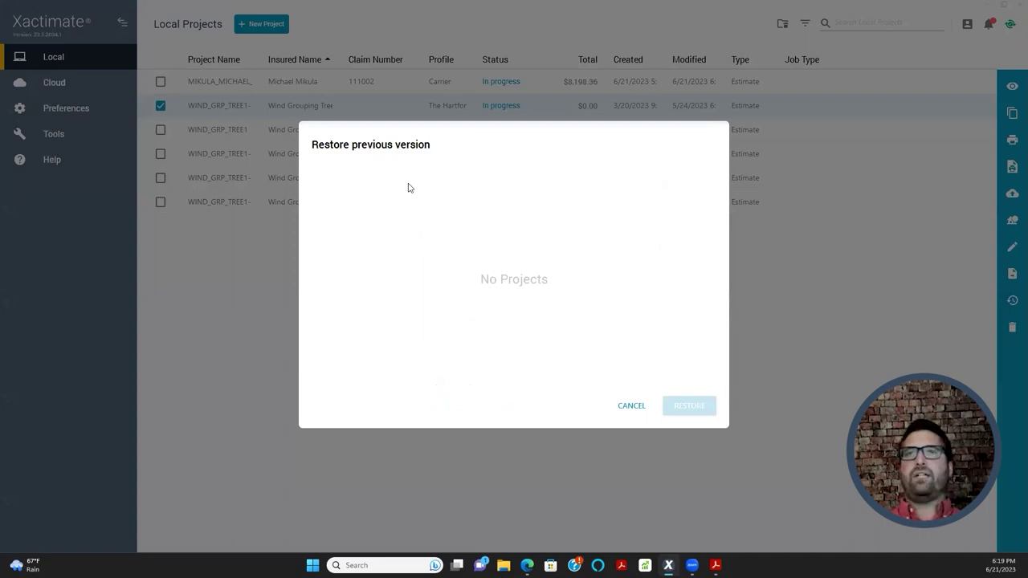
left_click(638, 405)
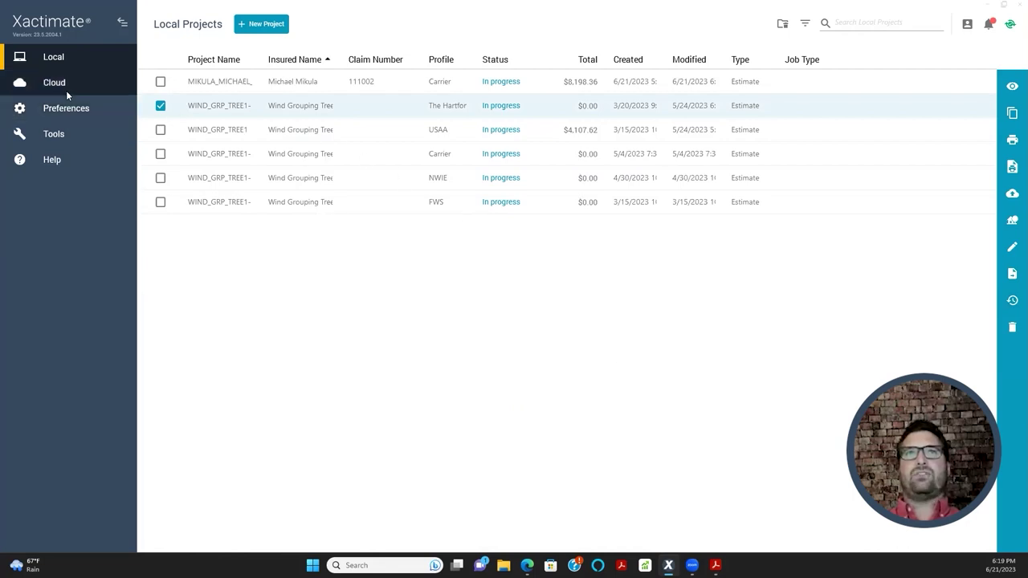
left_click(160, 106)
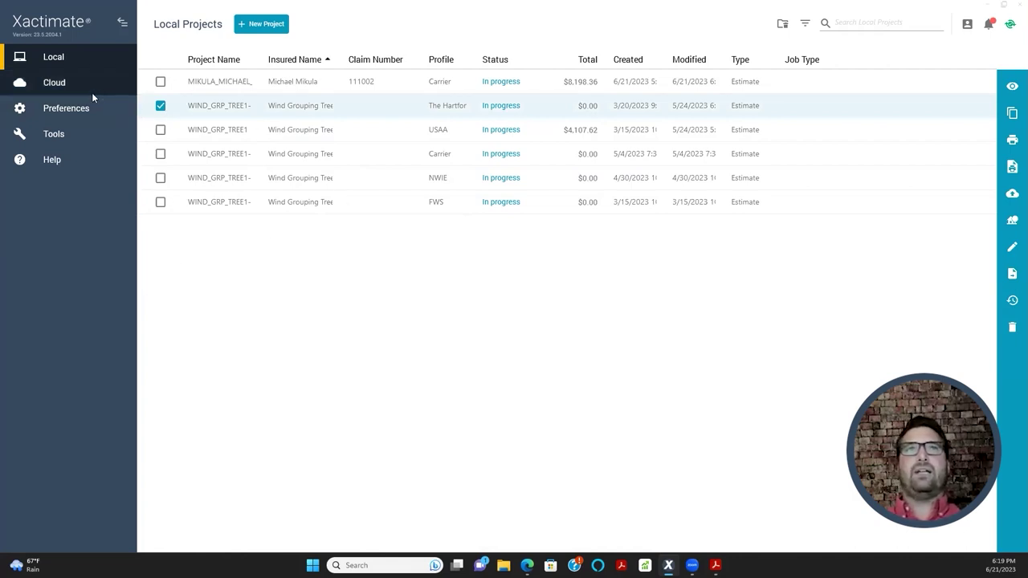
left_click(76, 112)
double_click(458, 399)
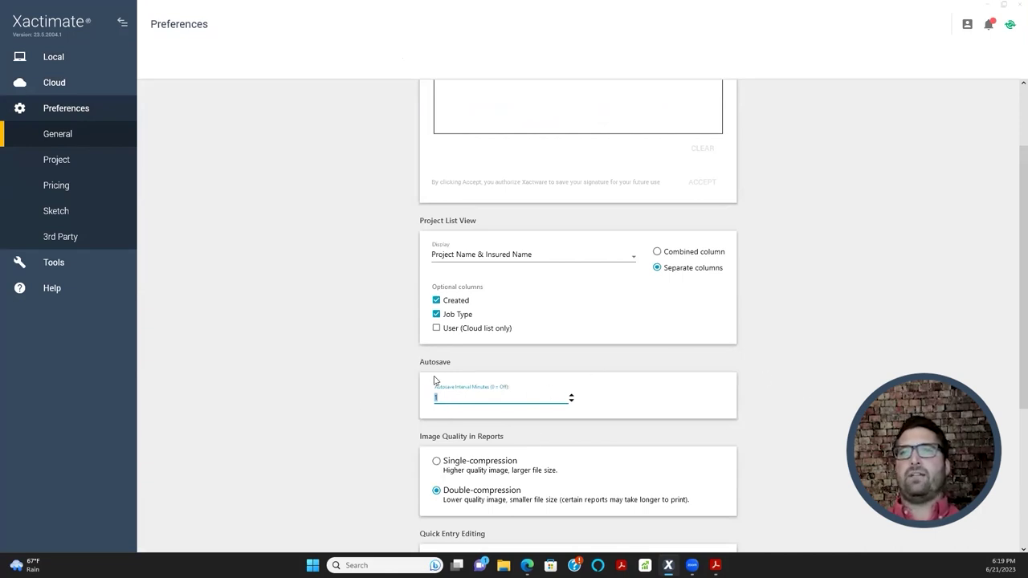
- Leave the Autosave field, scroll through the rest of General preferences, and go to Project preferences
left_click(796, 375)
scroll(828, 399, "down", 3)
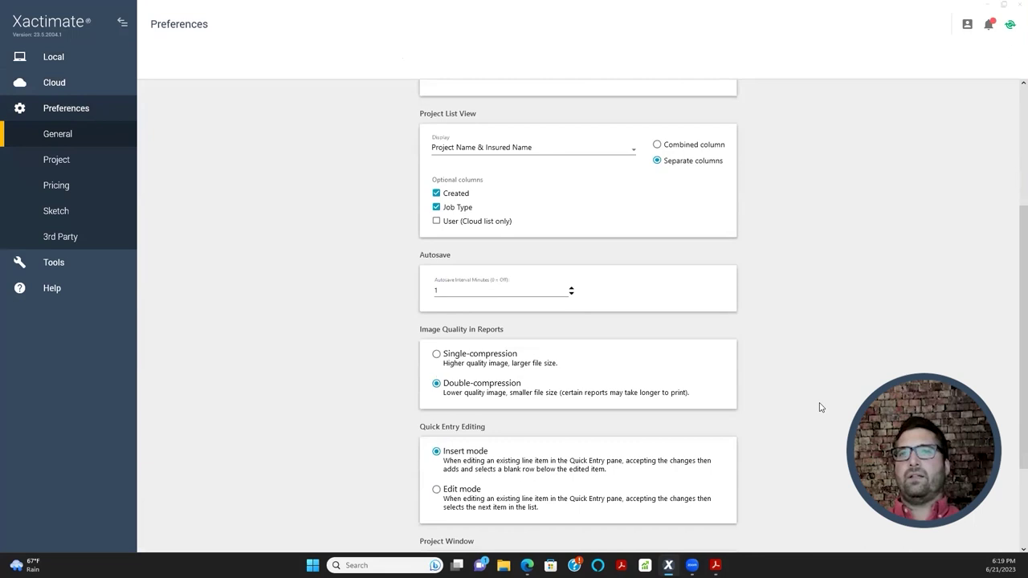
scroll(821, 407, "down", 2)
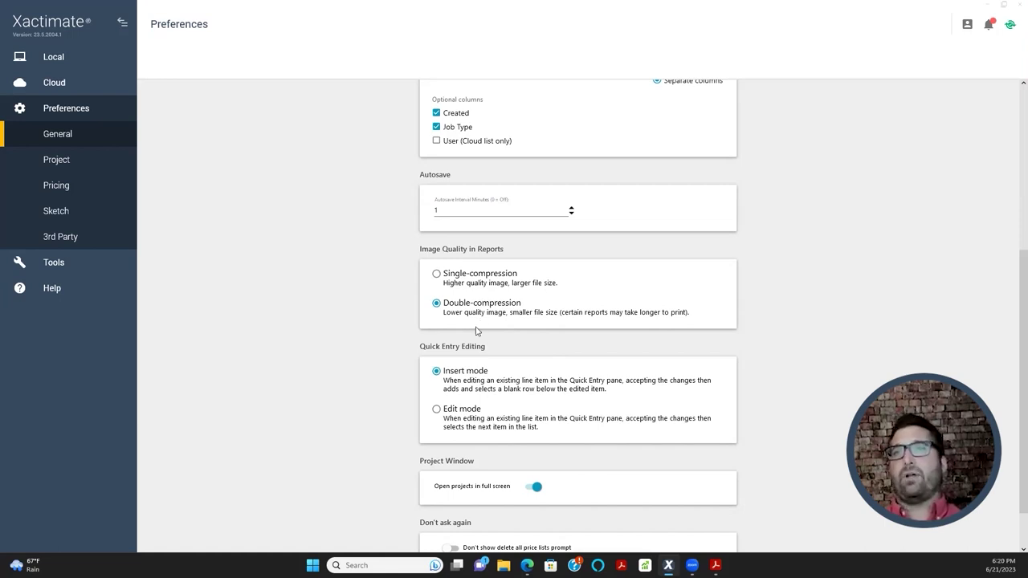
scroll(562, 333, "down", 1)
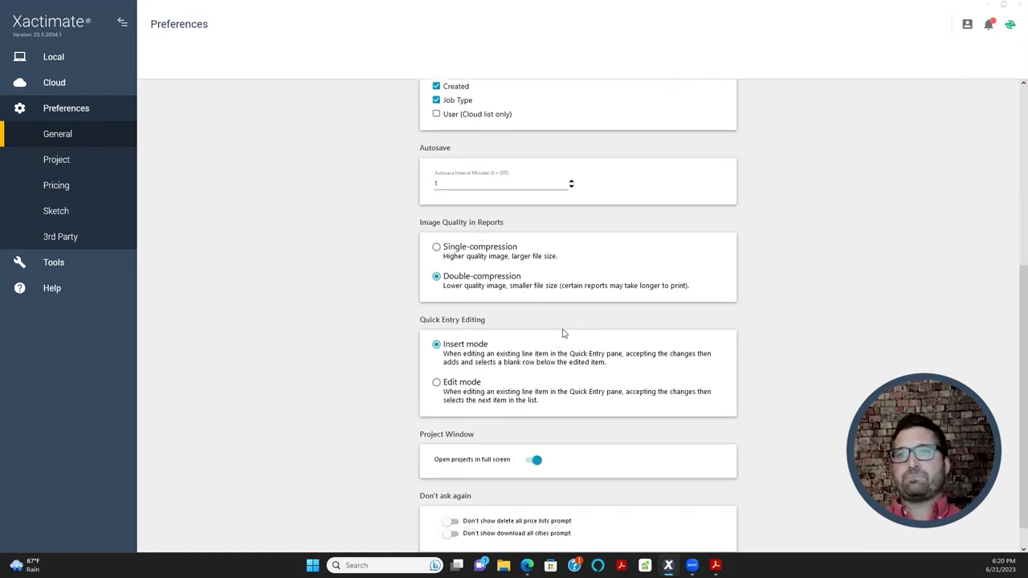
scroll(356, 342, "up", 3)
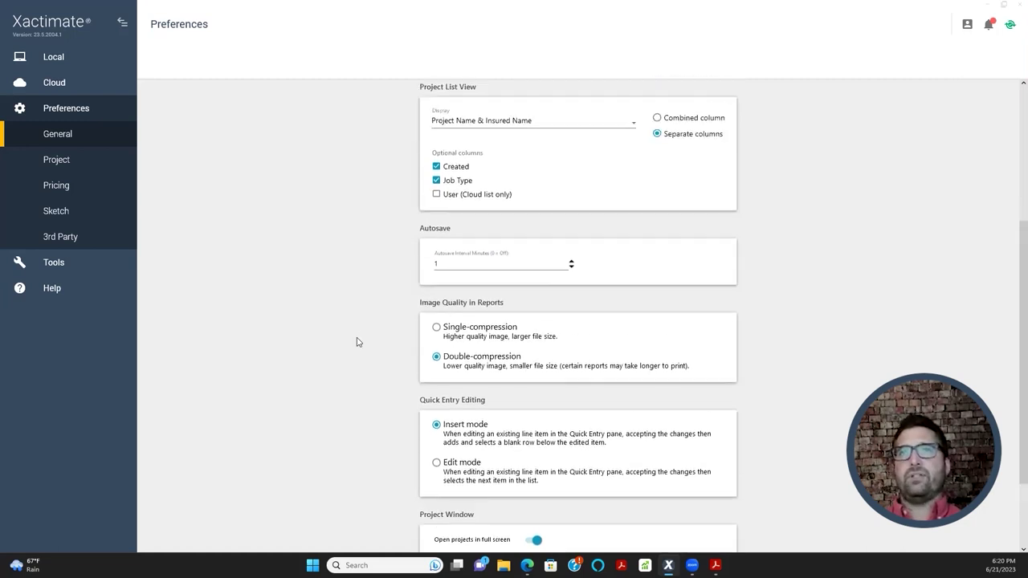
scroll(351, 343, "up", 1)
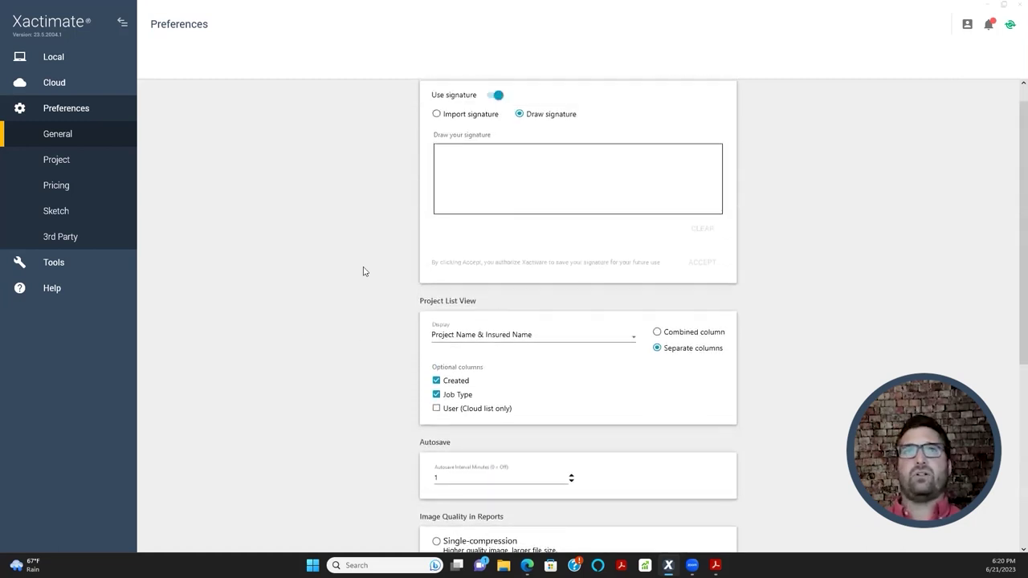
left_click(59, 161)
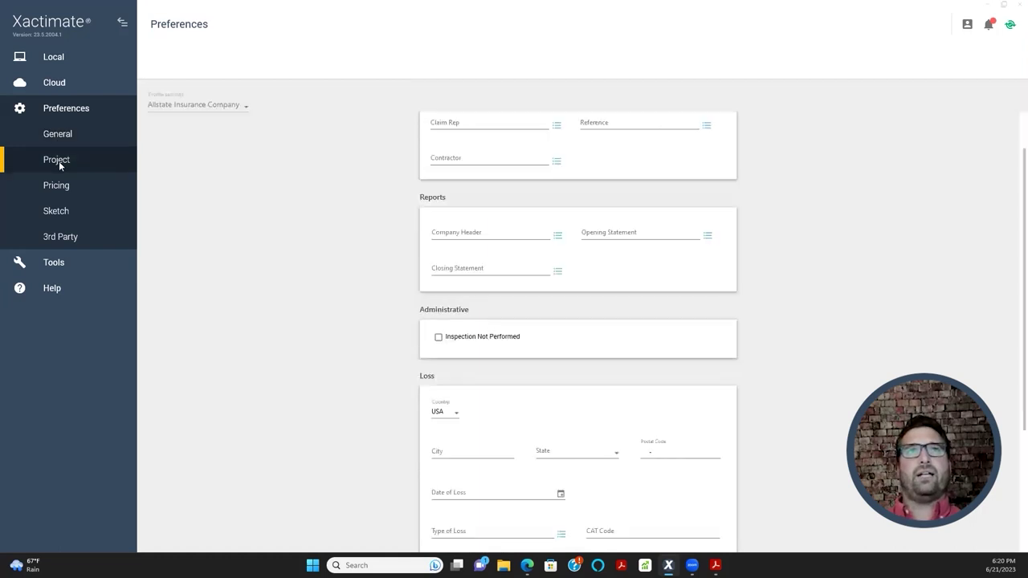
- Try the ALLSTATE_FLOOD company header, then clear the Company Header field so it stays blank
scroll(274, 263, "up", 1)
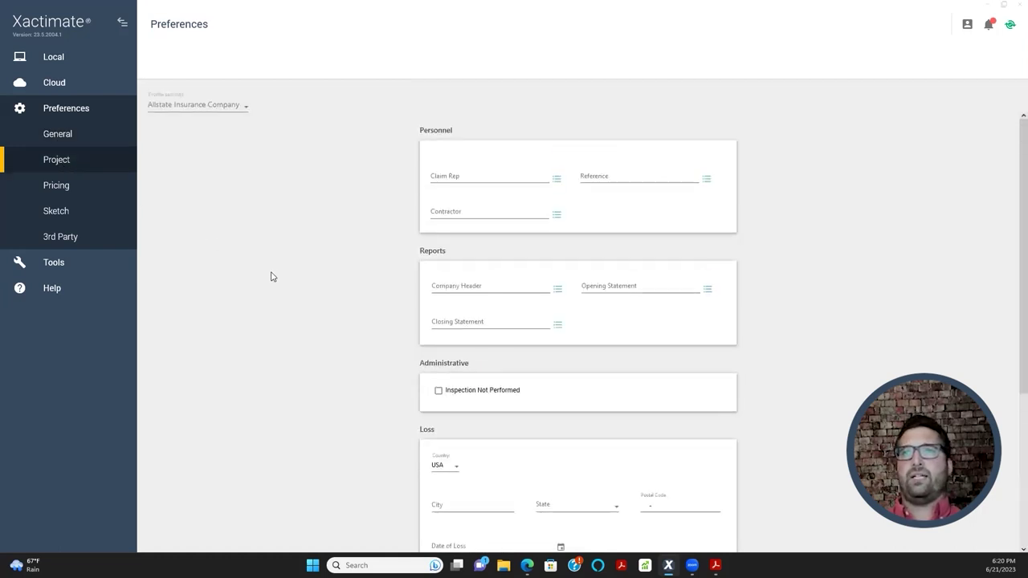
left_click(444, 287)
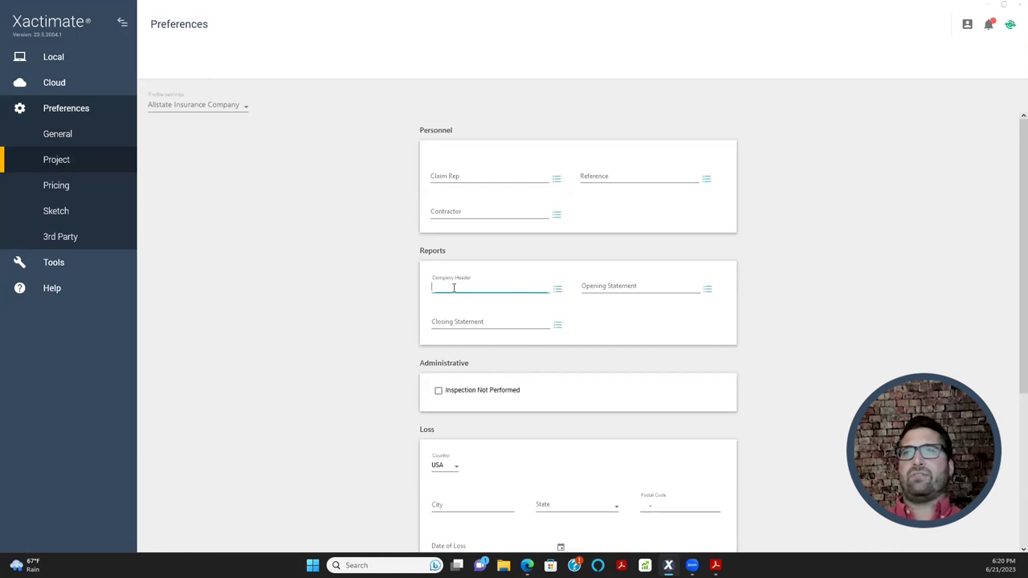
scroll(345, 325, "down", 4)
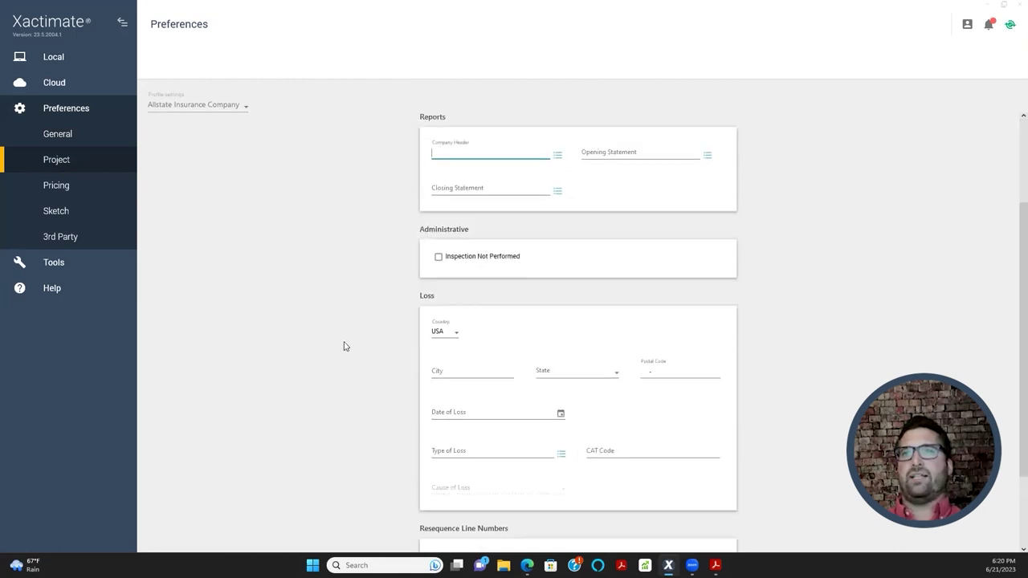
scroll(363, 361, "up", 3)
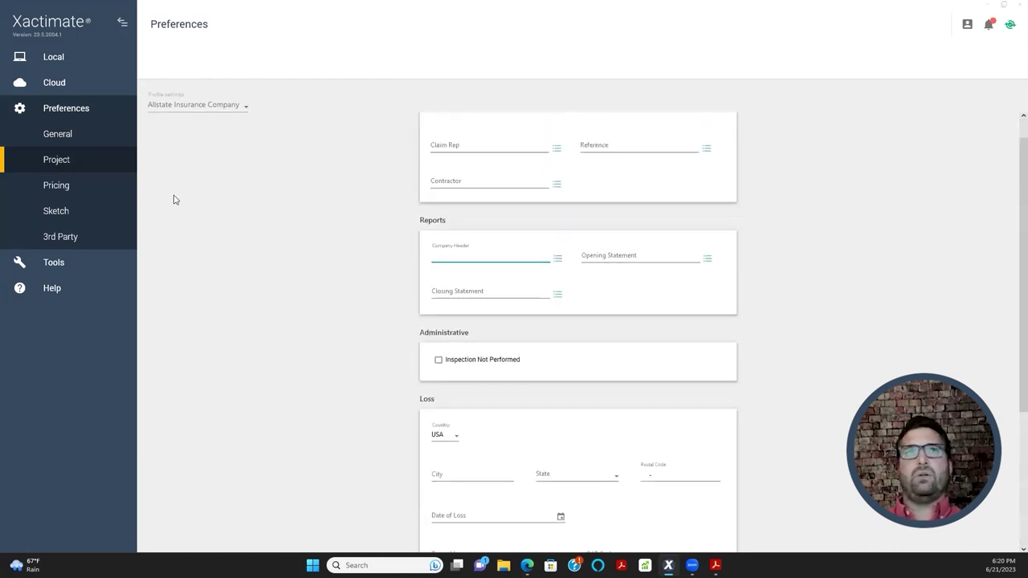
left_click(628, 255)
left_click(480, 255)
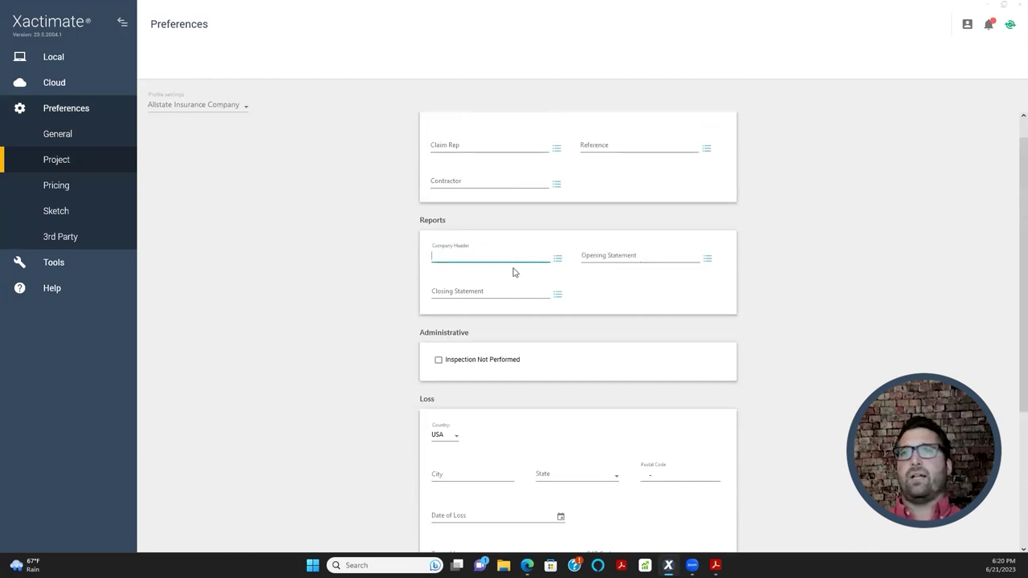
left_click(558, 261)
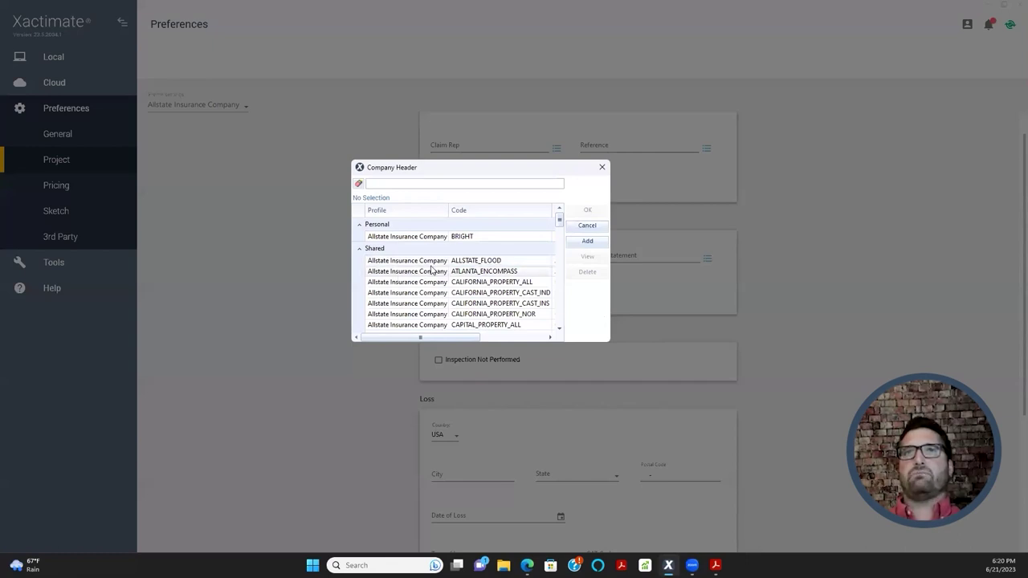
double_click(427, 263)
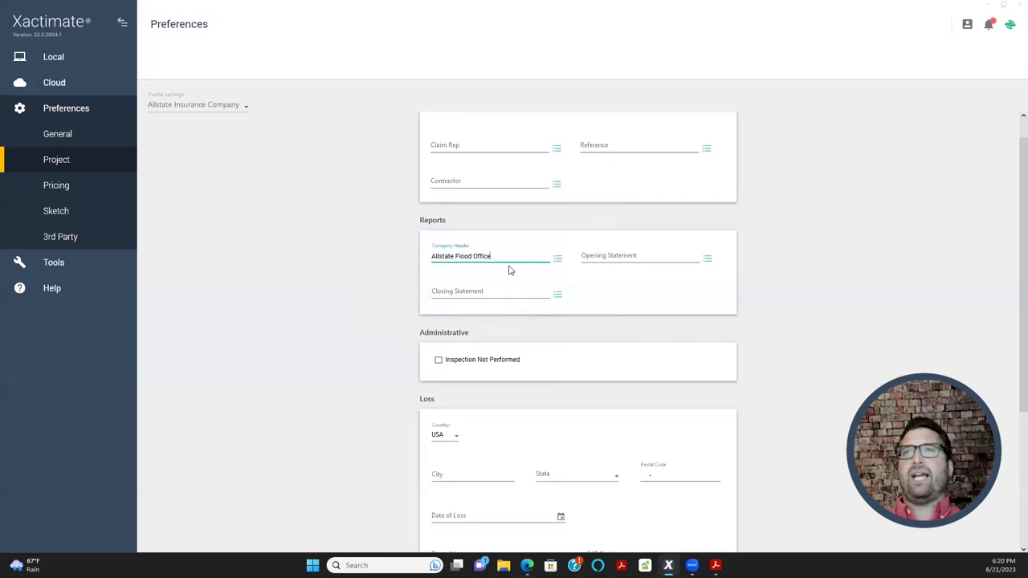
left_click_drag(510, 256, 413, 264)
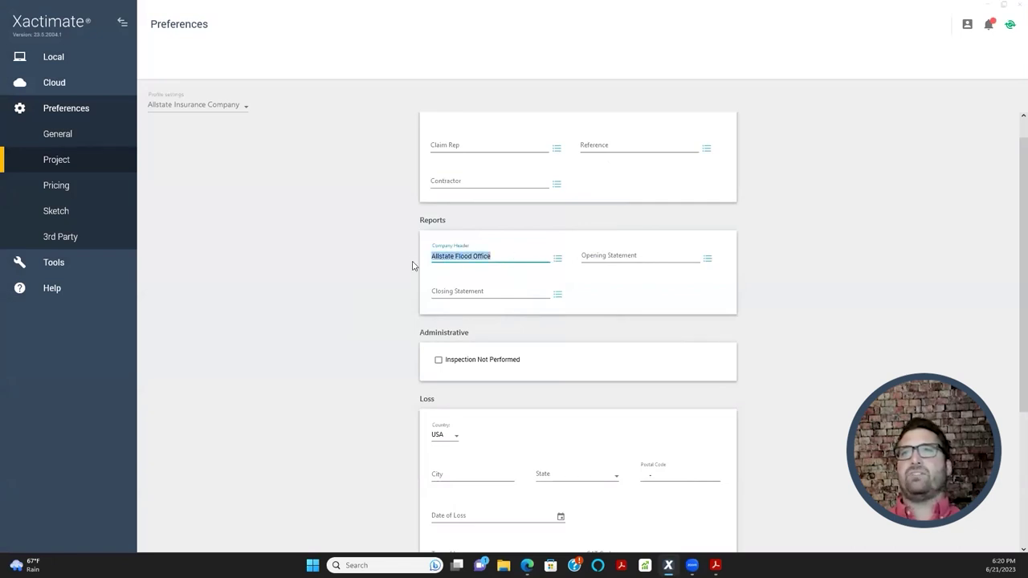
key("BackSpace")
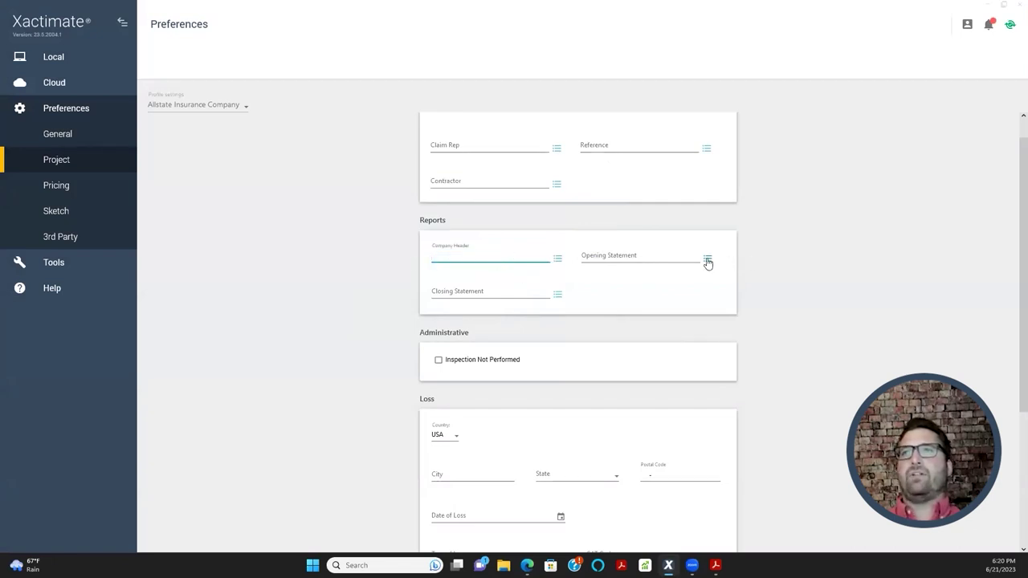
- Look over the model opening statements and claim rep lists without choosing anything
left_click(707, 258)
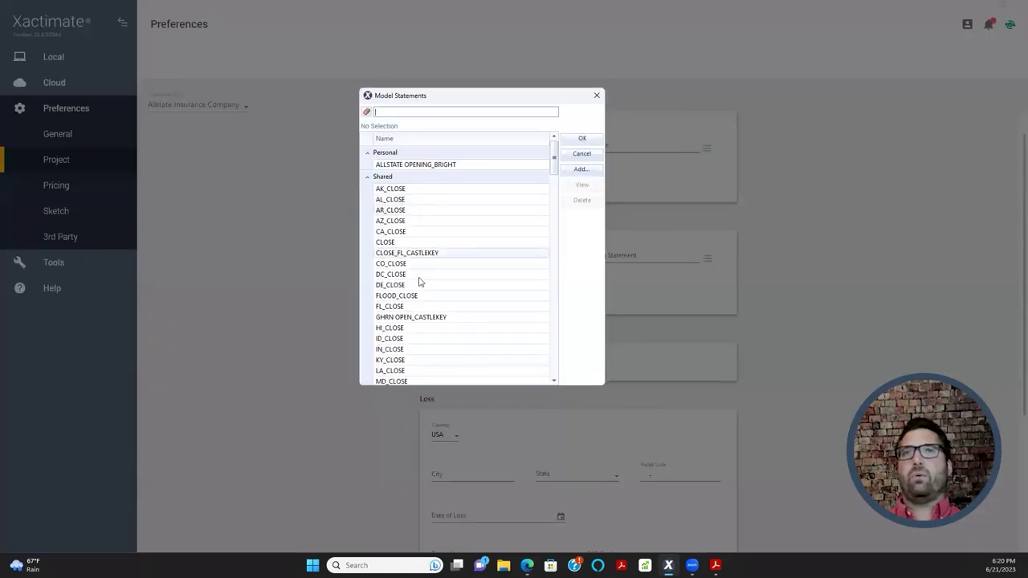
scroll(426, 294, "down", 6)
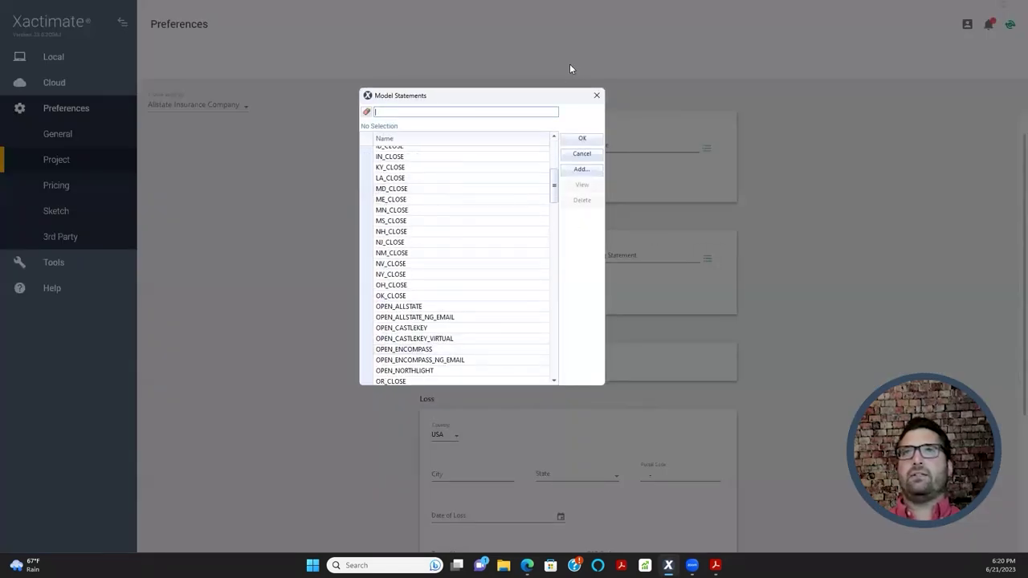
left_click(597, 94)
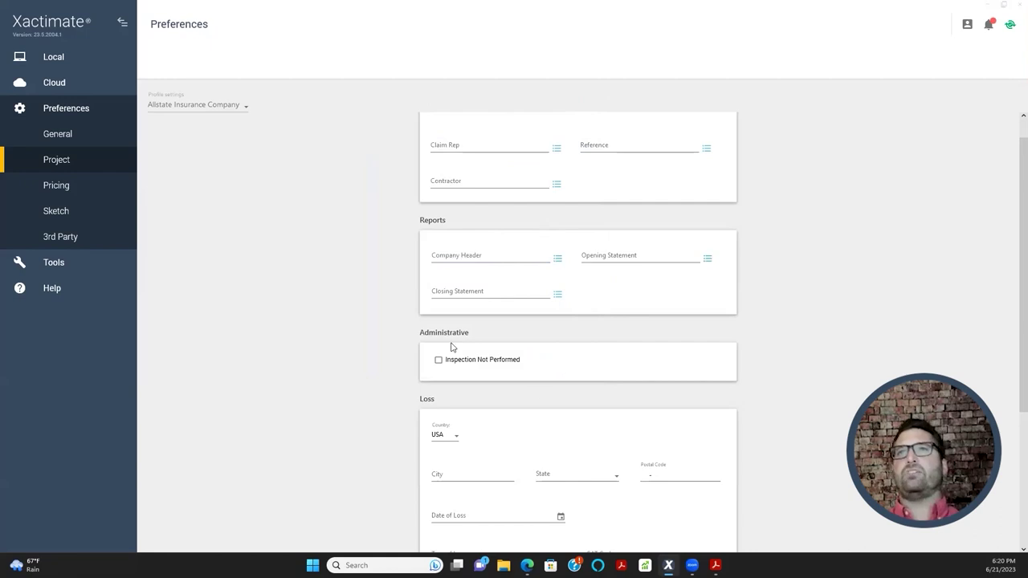
scroll(549, 308, "up", 1)
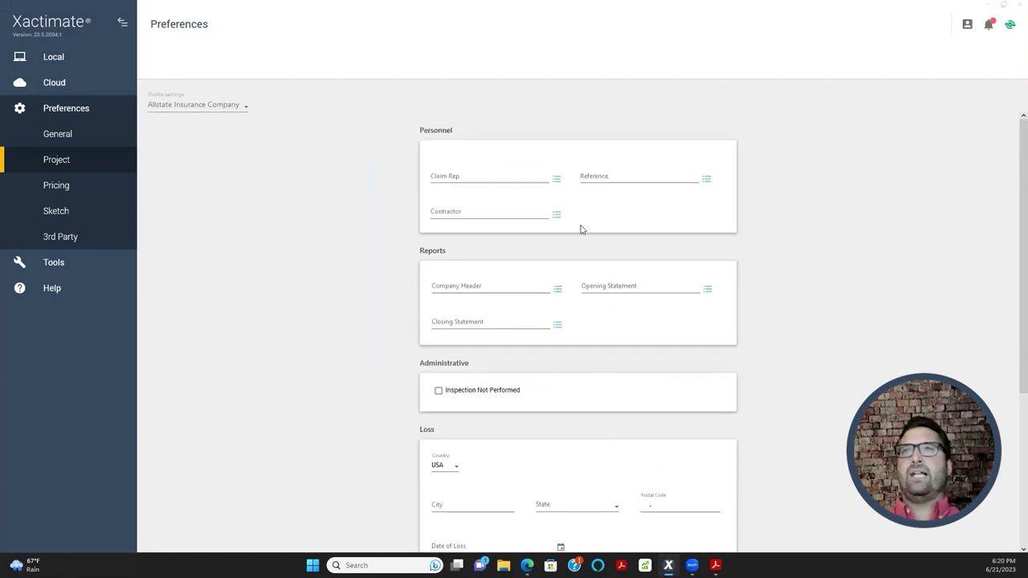
left_click(557, 180)
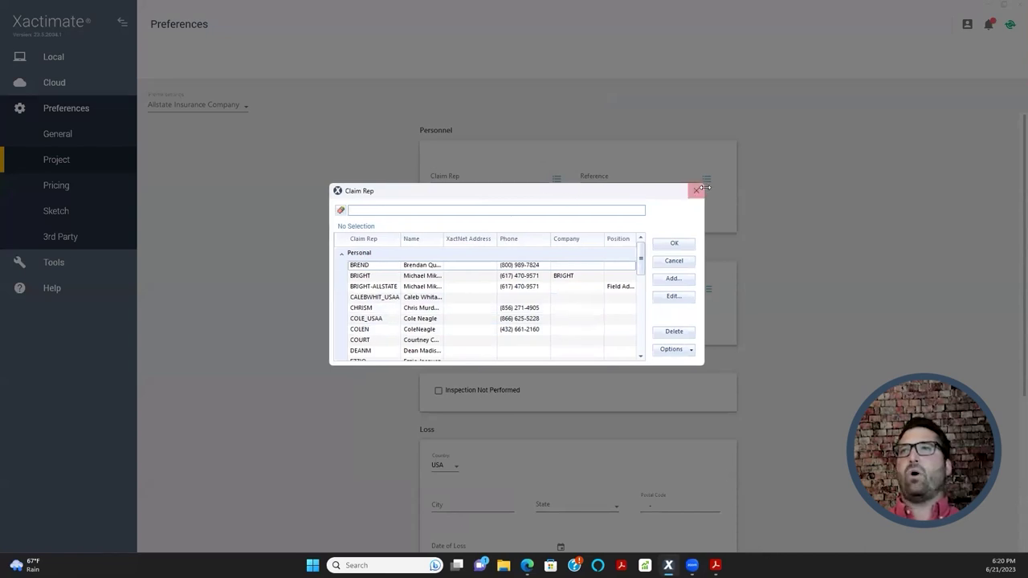
left_click(694, 190)
scroll(610, 386, "down", 8)
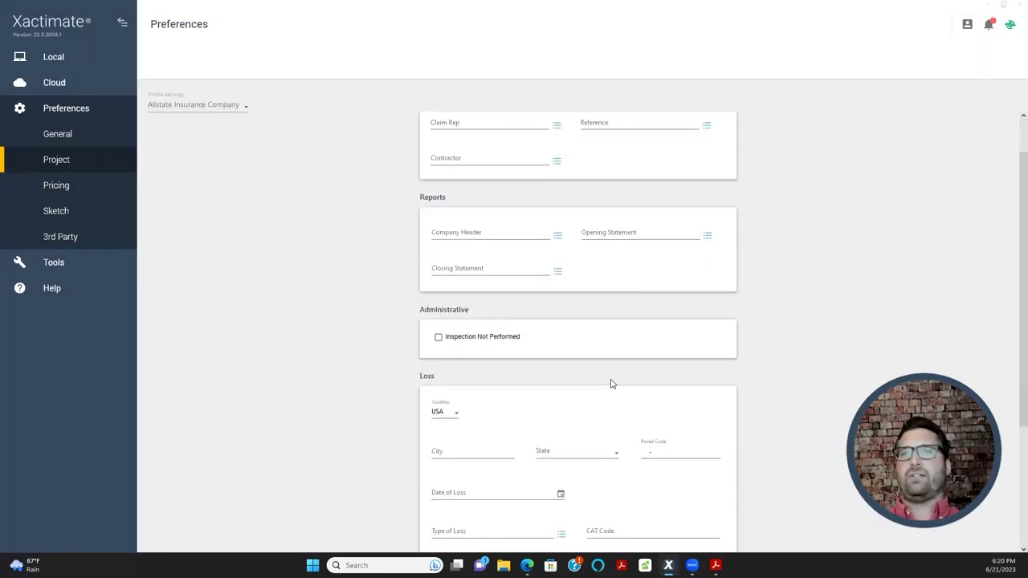
scroll(372, 266, "up", 1)
scroll(372, 266, "up", 2)
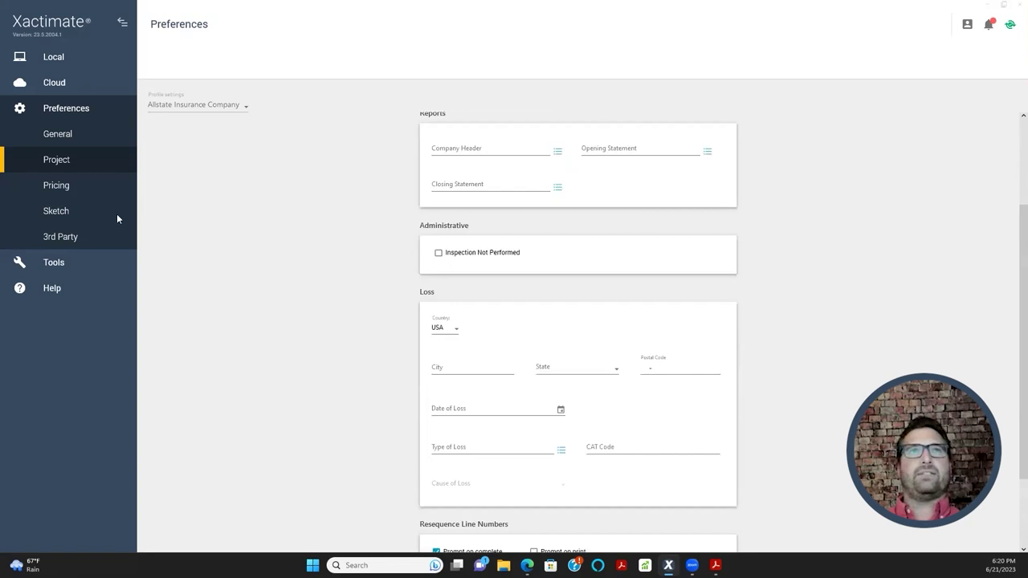
left_click(55, 191)
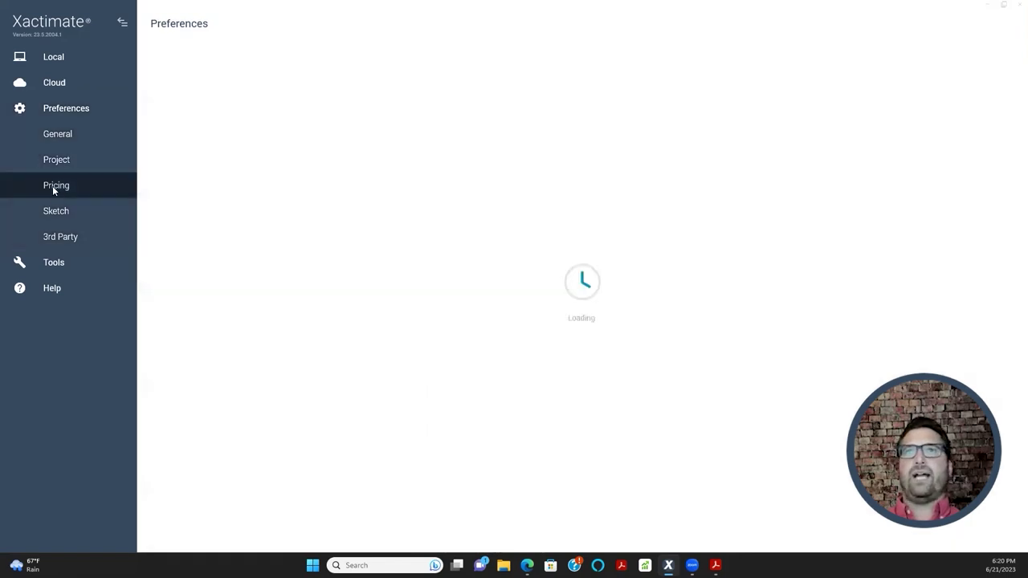
- Review the Pricing defaults, leaving Depreciate by set to Recoverable by Age/Condition
scroll(321, 239, "down", 5)
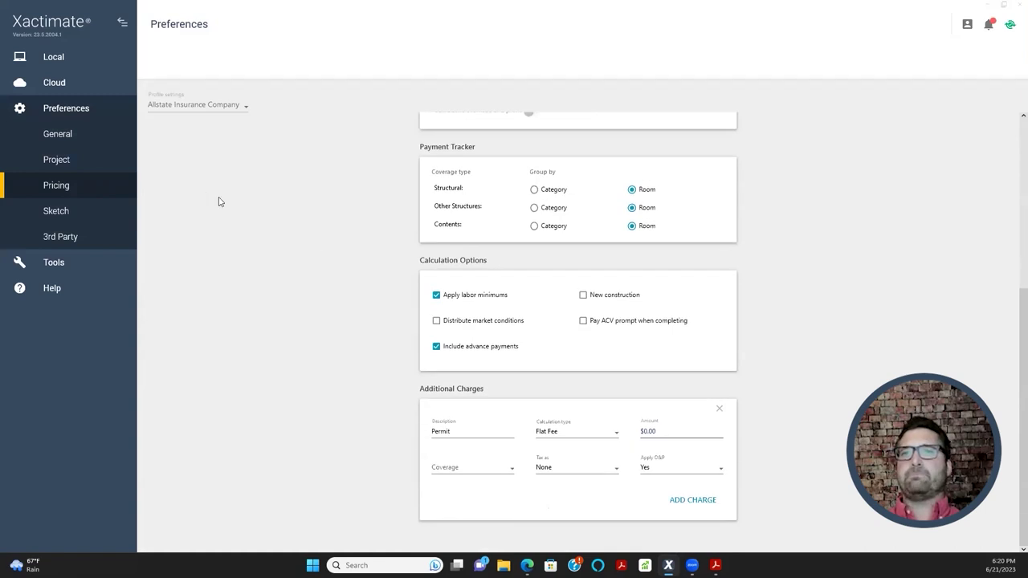
scroll(338, 353, "up", 1)
scroll(361, 358, "up", 2)
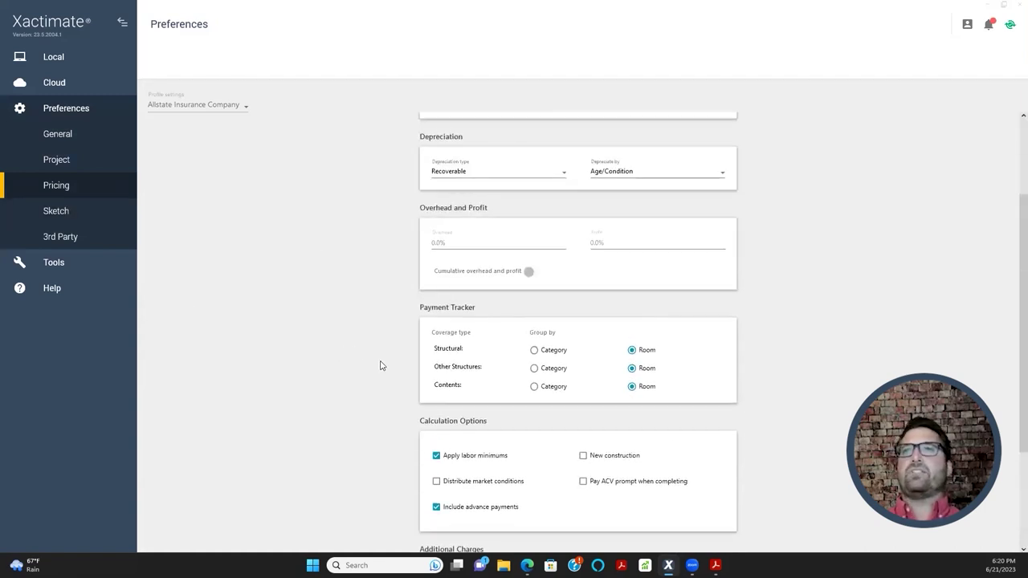
scroll(776, 346, "up", 3)
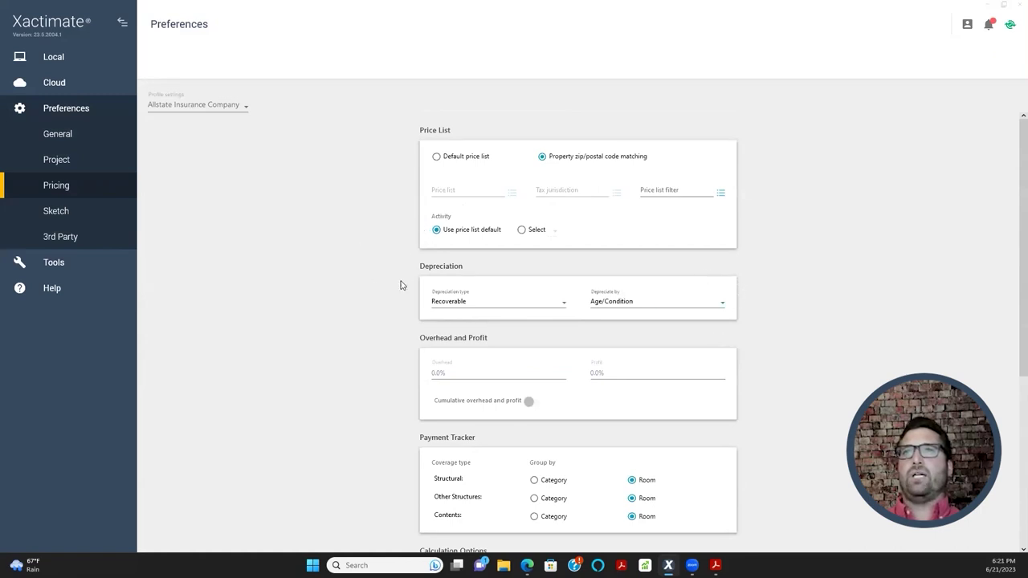
scroll(403, 290, "down", 2)
scroll(406, 305, "down", 5)
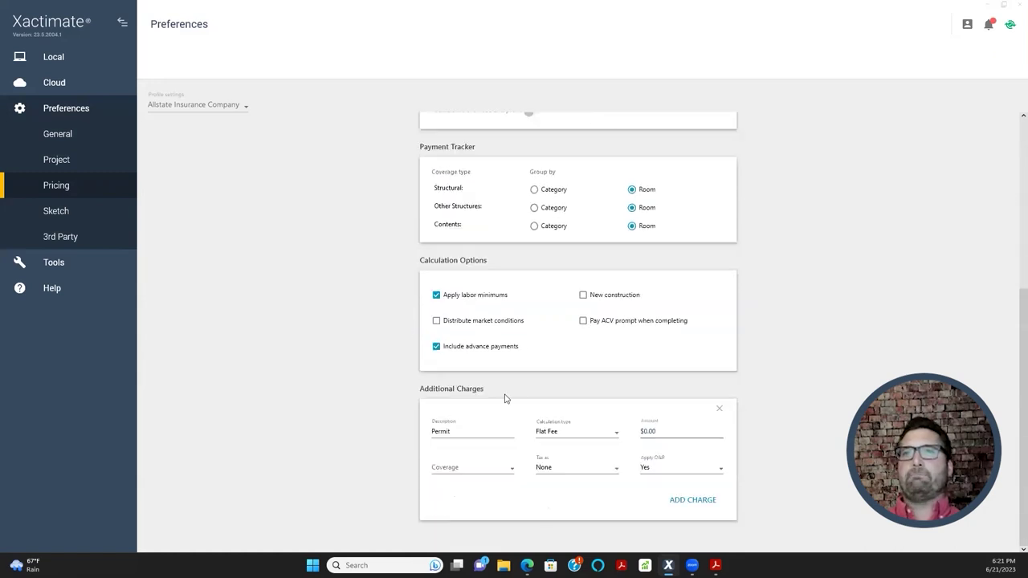
scroll(767, 374, "up", 3)
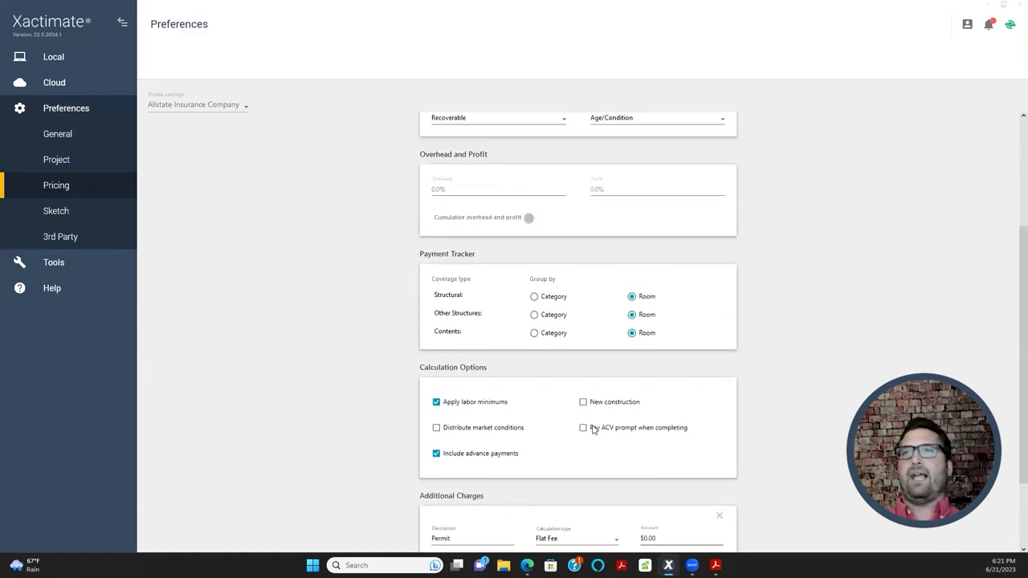
scroll(812, 408, "up", 4)
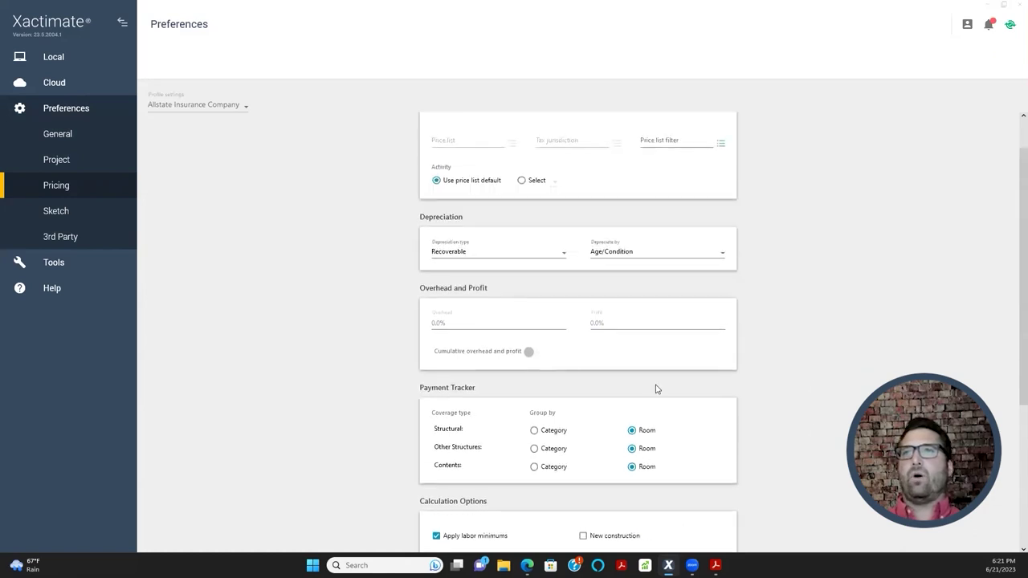
scroll(620, 343, "up", 1)
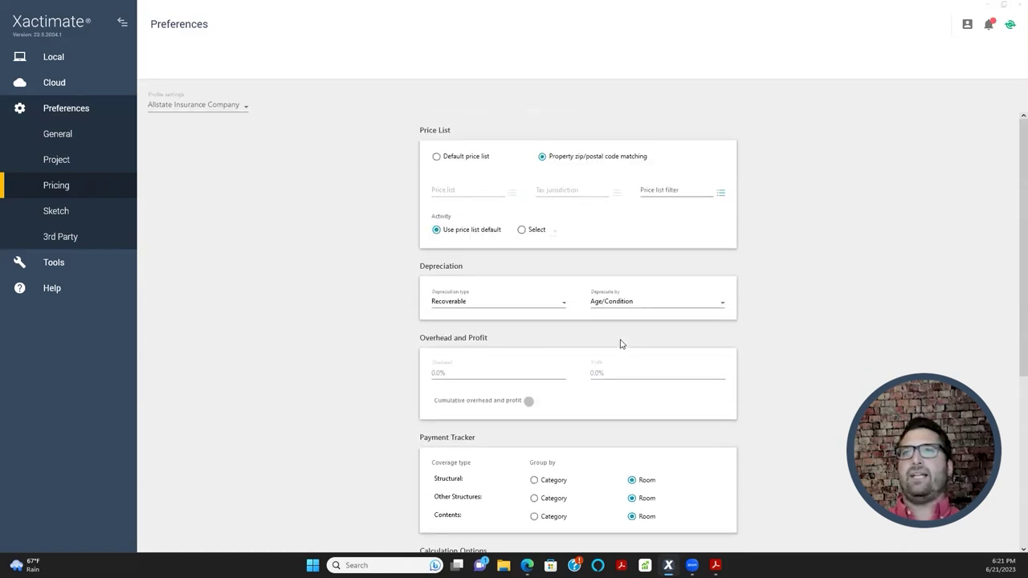
left_click(621, 305)
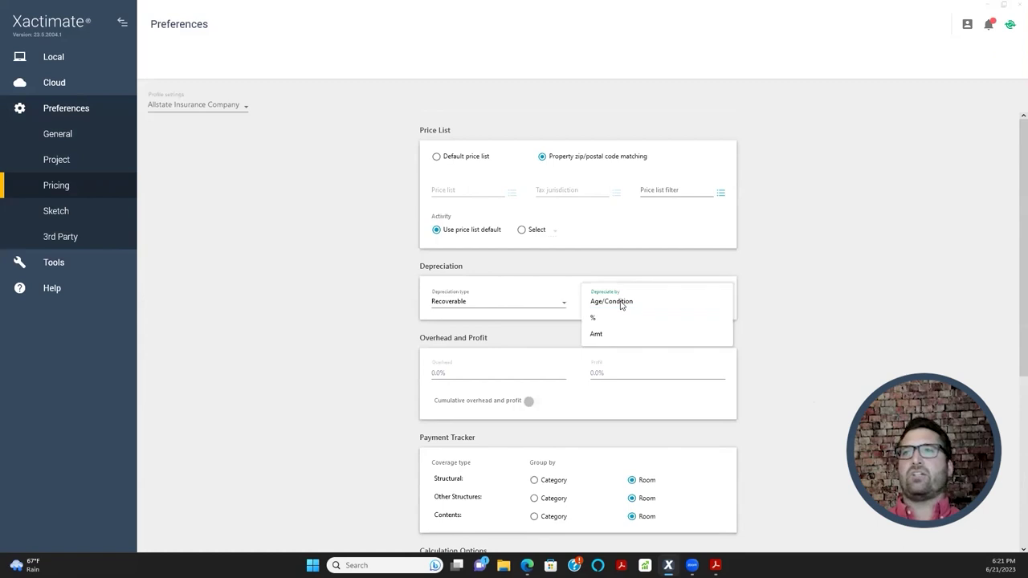
left_click(621, 303)
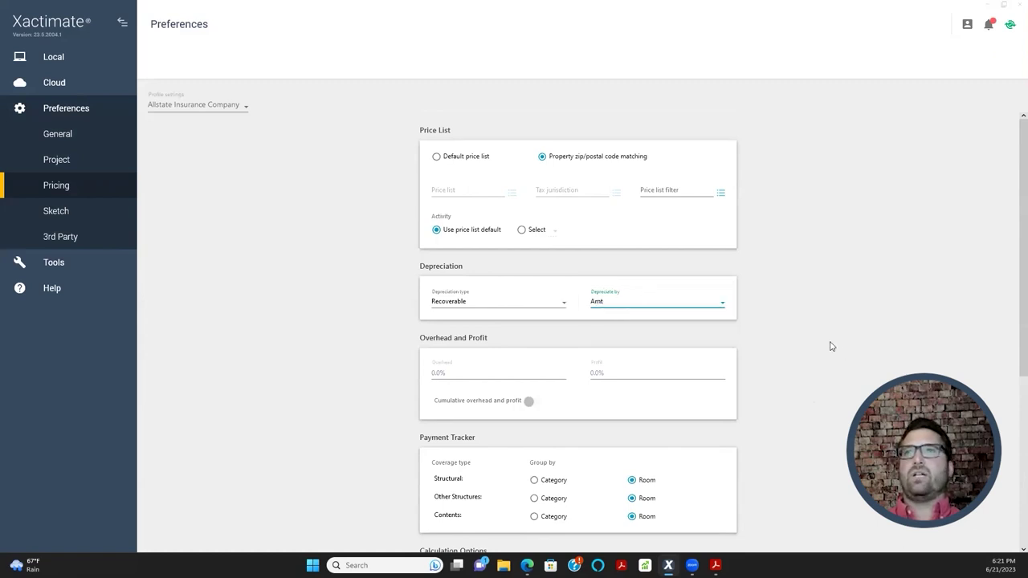
scroll(646, 296, "down", 1)
left_click(386, 252)
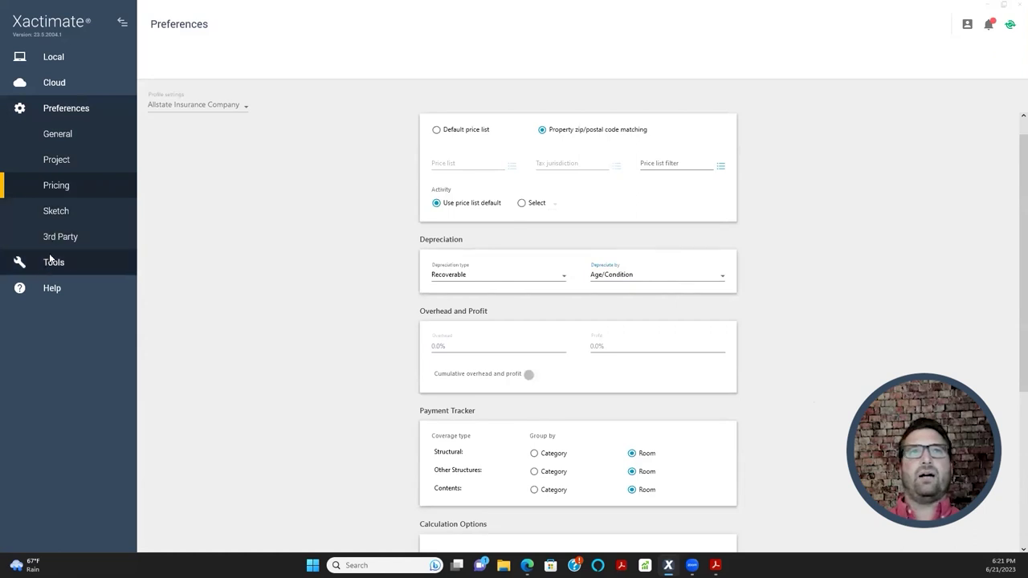
left_click(69, 209)
- Browse the Sketch preferences, then view the Placement and Calculations defaults
scroll(315, 353, "down", 2)
scroll(316, 353, "up", 2)
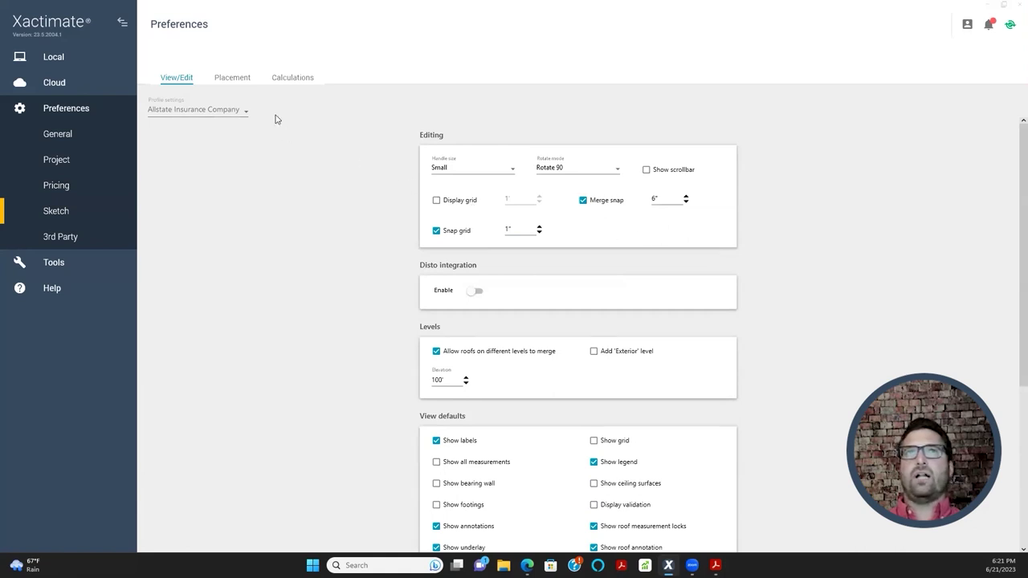
scroll(341, 362, "down", 1)
scroll(346, 388, "down", 1)
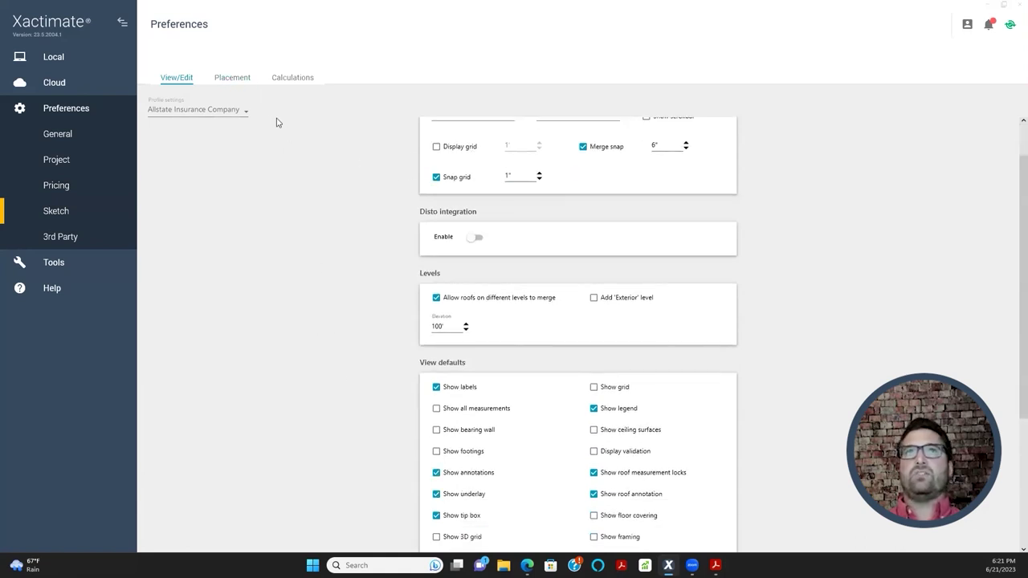
scroll(372, 395, "down", 2)
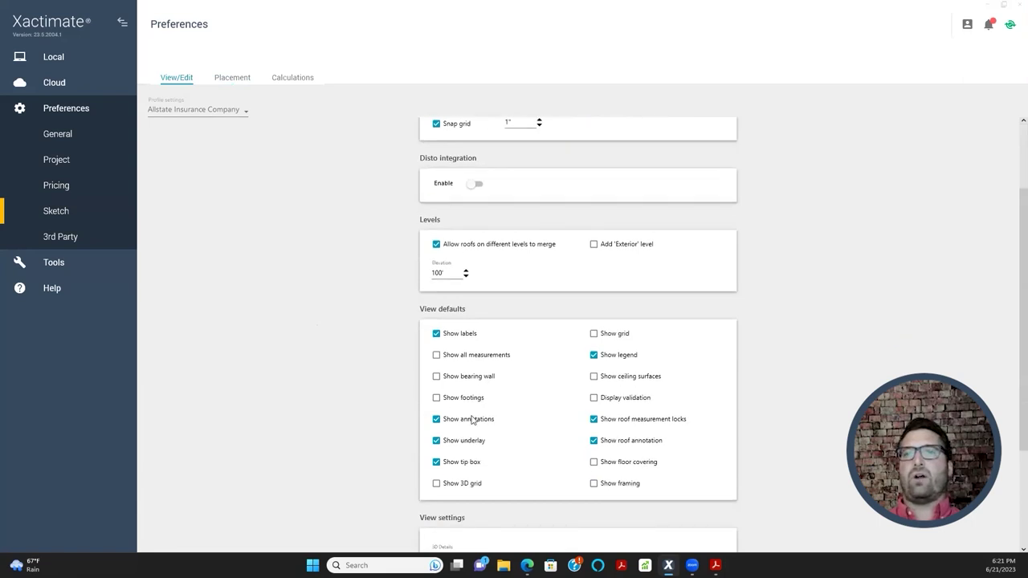
scroll(474, 419, "down", 1)
scroll(476, 416, "down", 1)
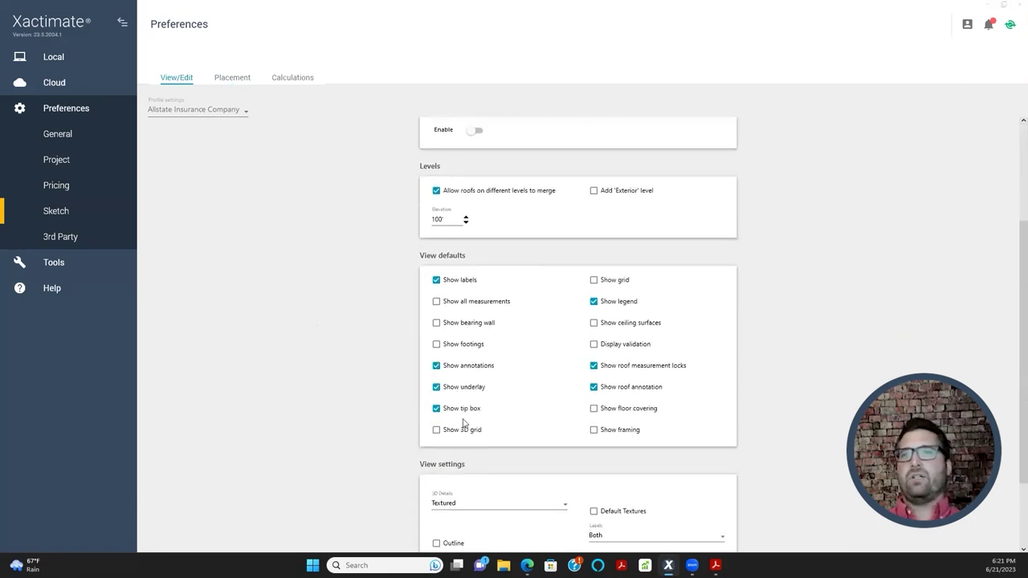
scroll(554, 365, "down", 4)
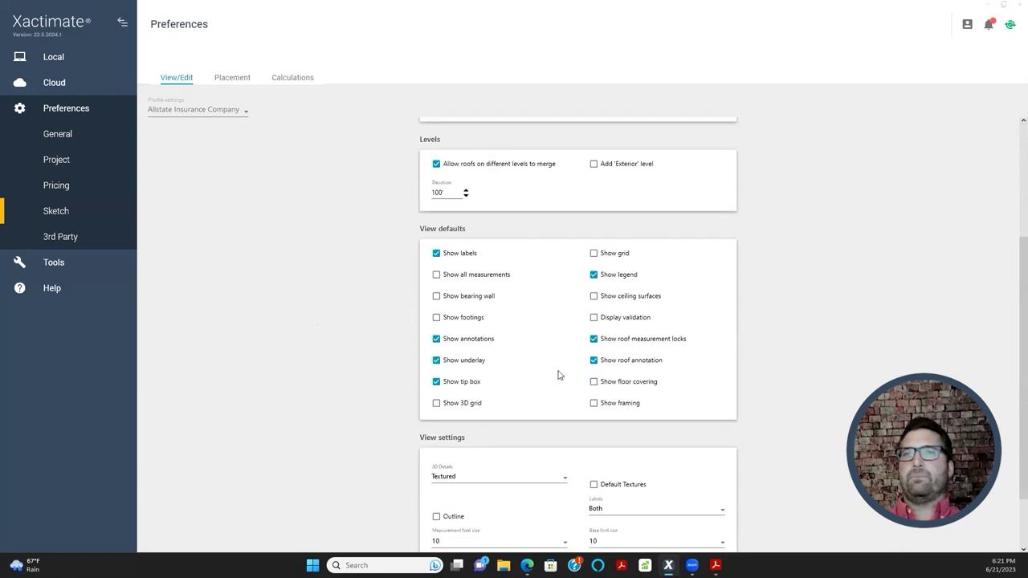
scroll(562, 398, "up", 9)
scroll(563, 405, "up", 1)
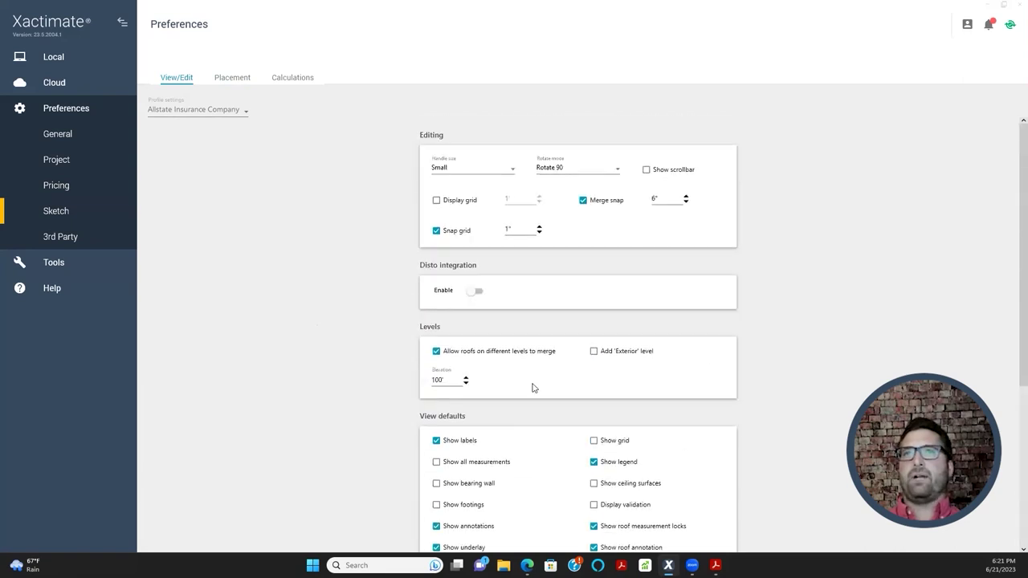
left_click(241, 80)
scroll(313, 281, "down", 1)
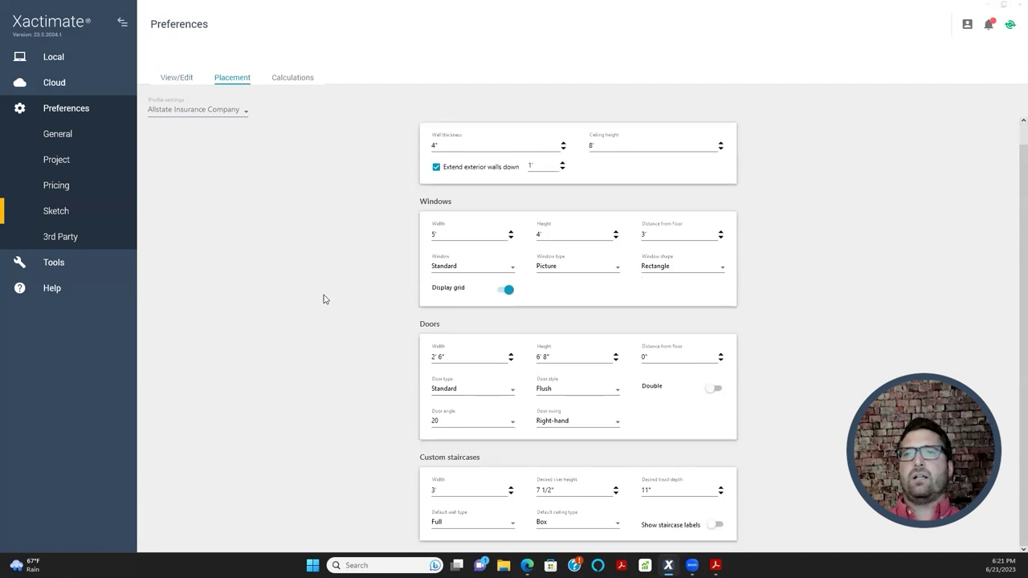
left_click(297, 78)
- Uncheck Remove SF area under block and Remove LF area behind block for floor reference blocks
scroll(353, 286, "down", 2)
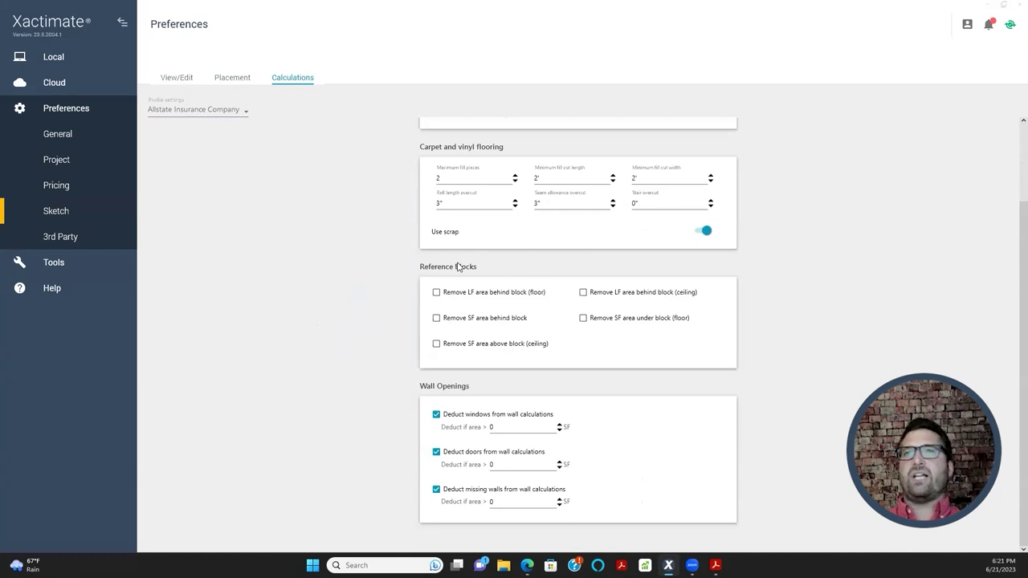
left_click(472, 295)
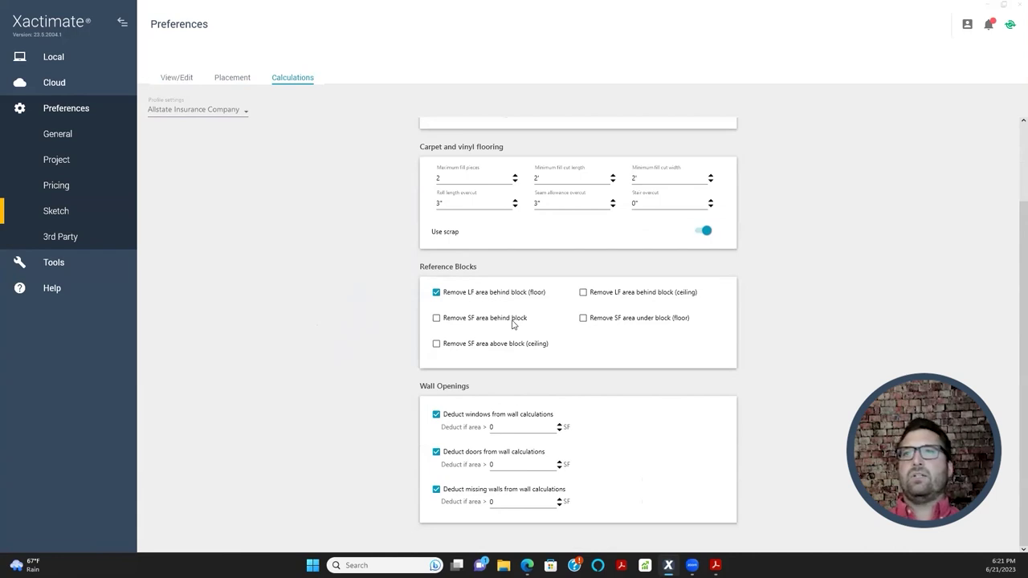
left_click(584, 319)
left_click(585, 319)
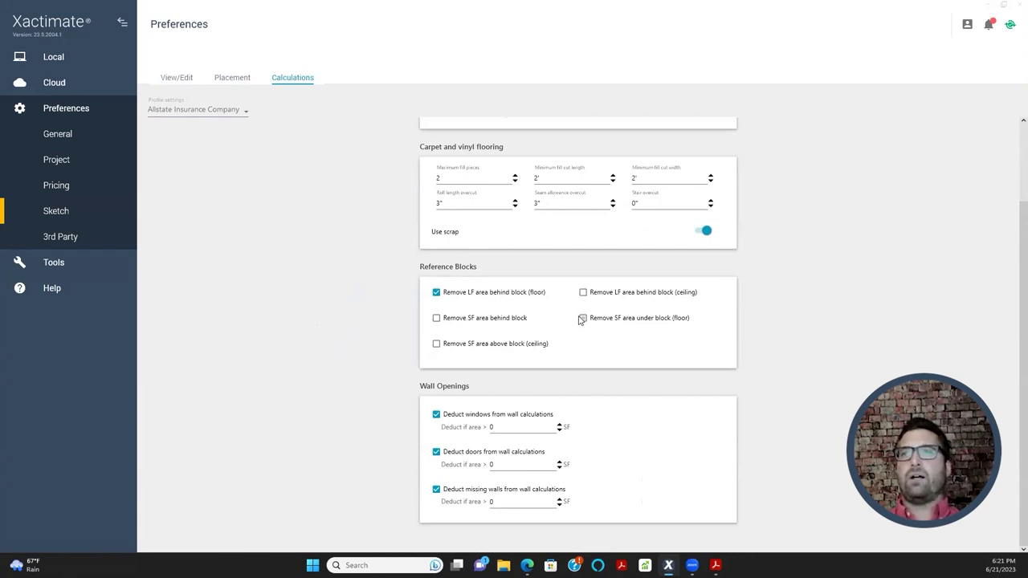
left_click(458, 293)
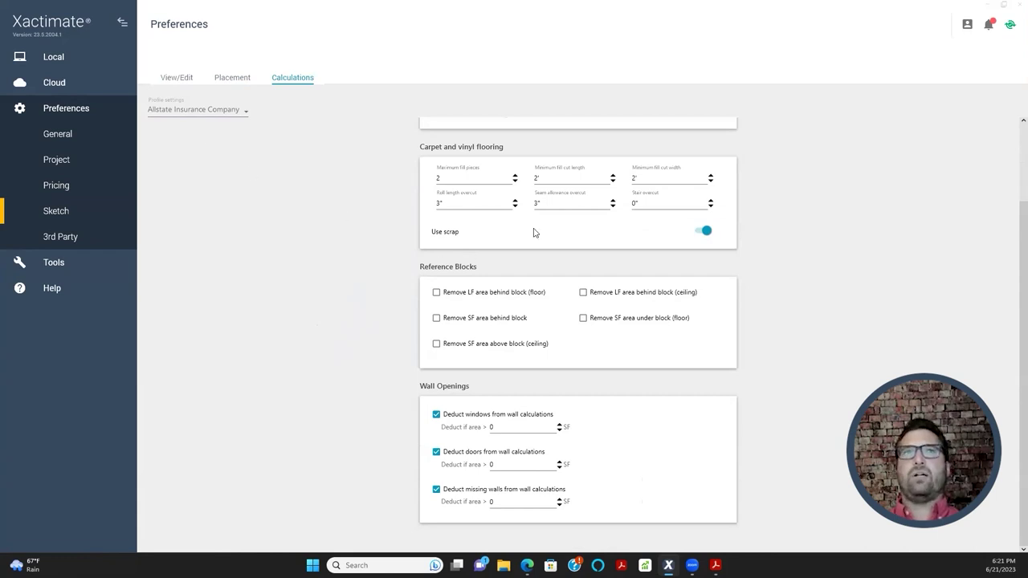
scroll(344, 298, "up", 2)
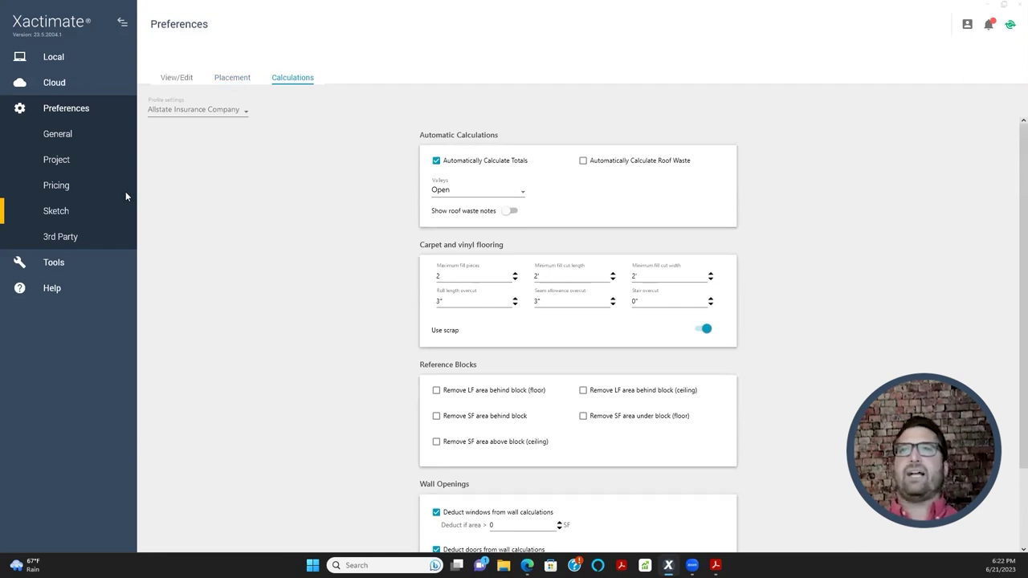
- On the Placement tab, enter a 2' 10" window width and 2' 6" distance from floor
left_click(228, 78)
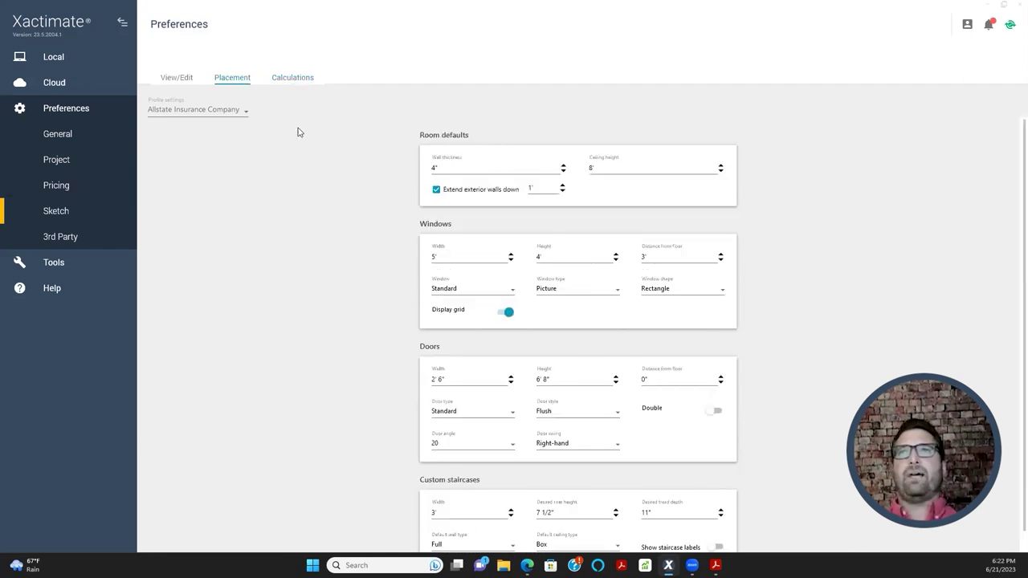
left_click(483, 168)
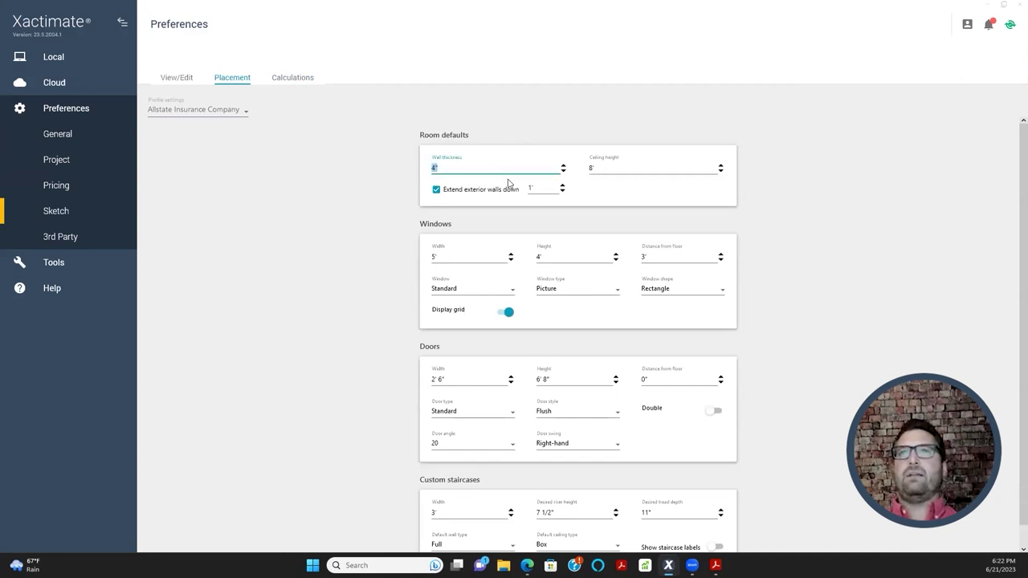
left_click(608, 167)
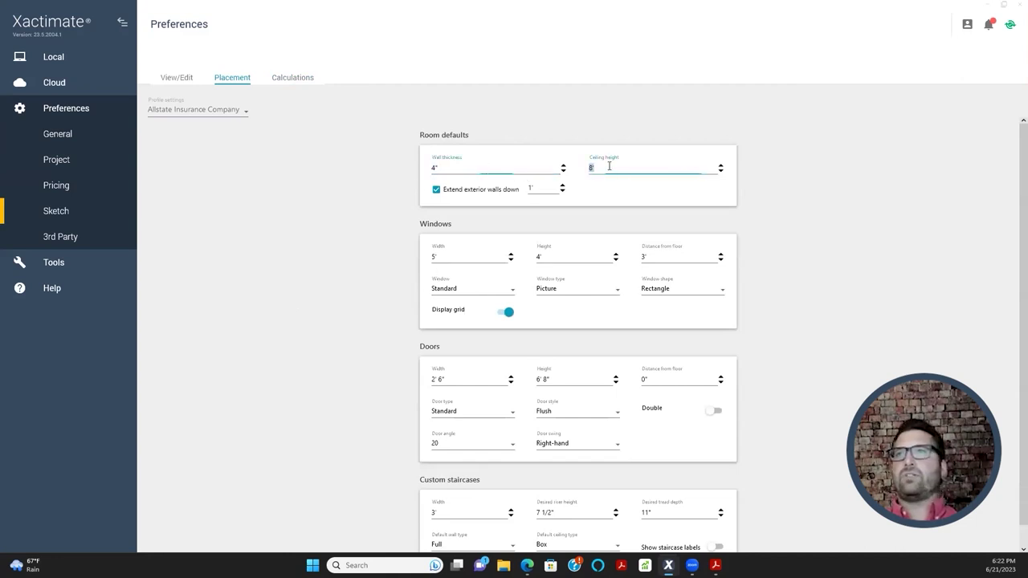
left_click(457, 257)
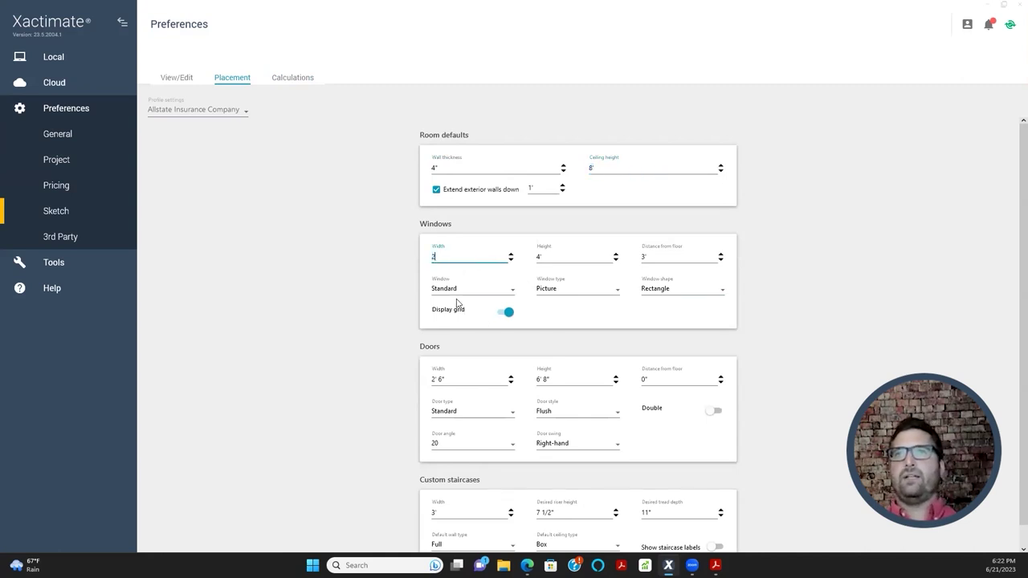
key("Tab")
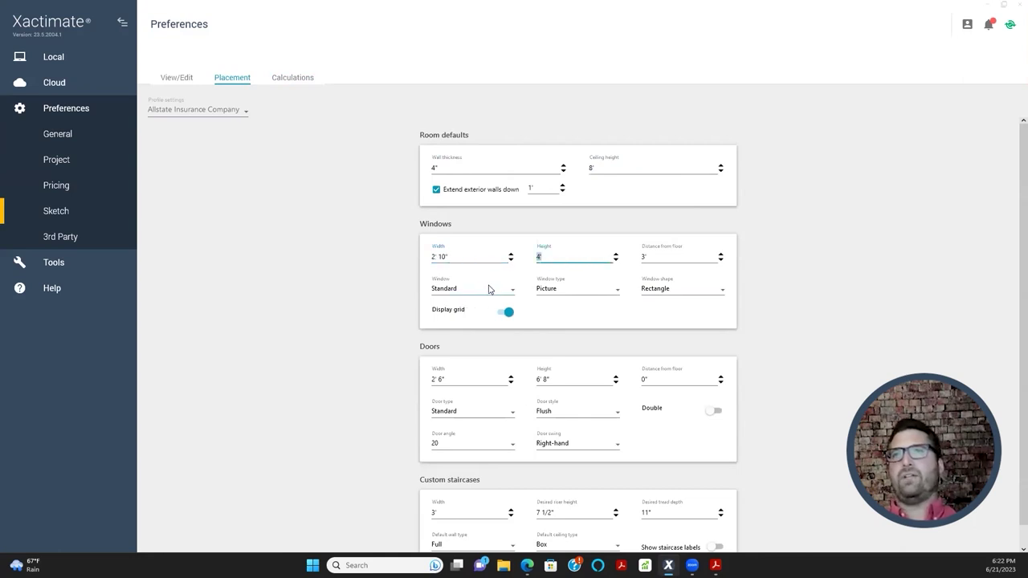
left_click(464, 258)
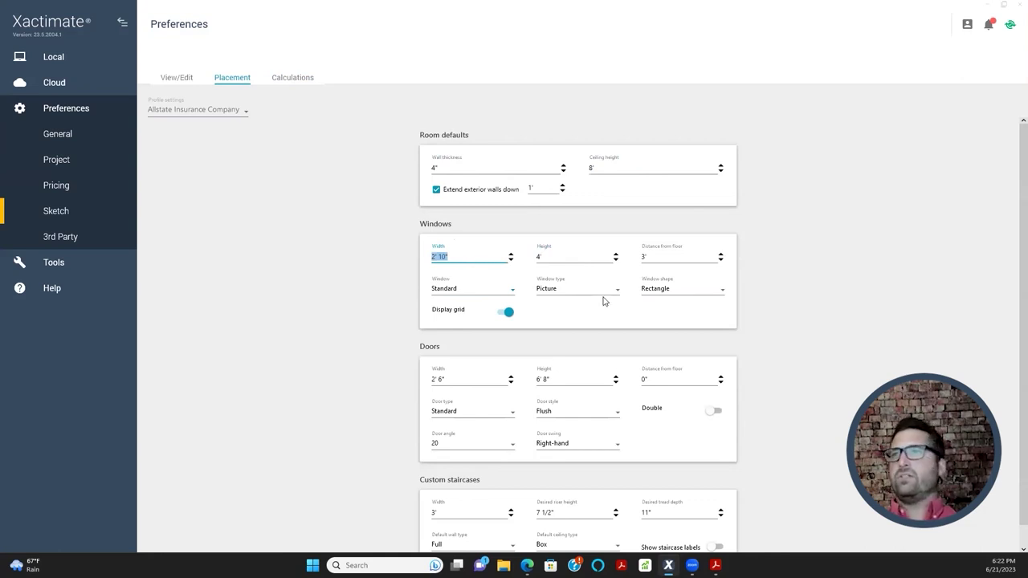
left_click(665, 258)
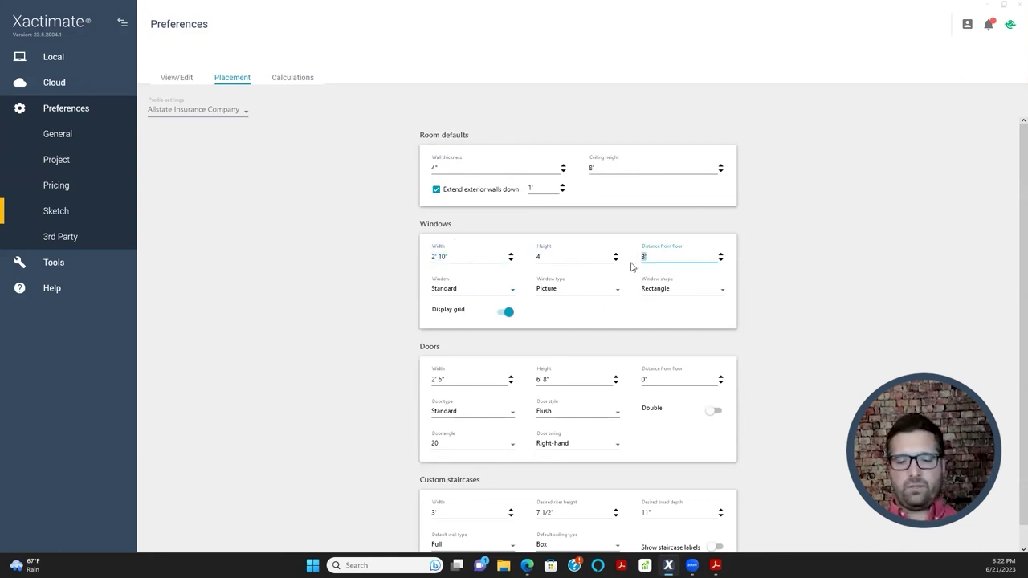
left_click(587, 281)
scroll(803, 402, "down", 1)
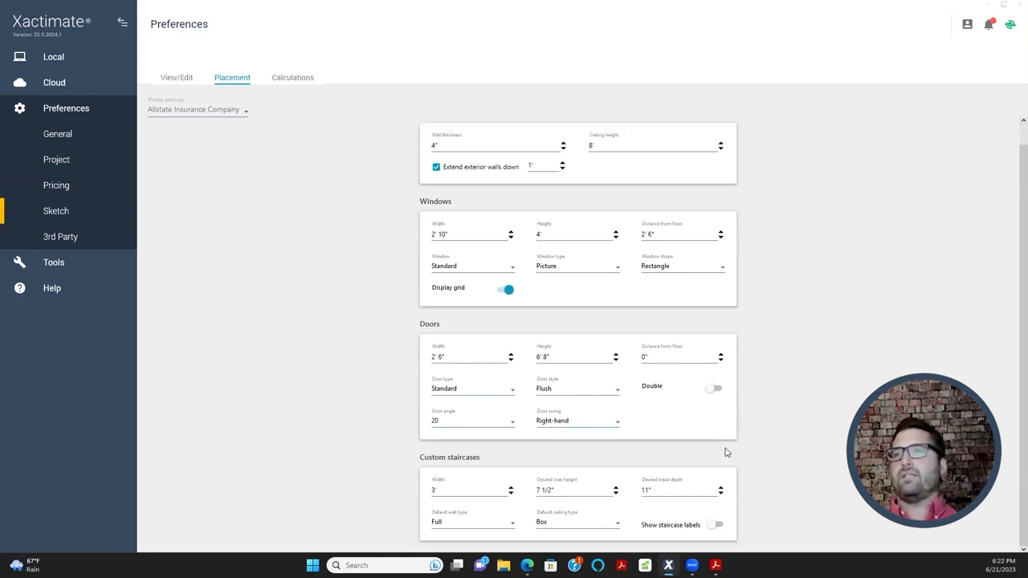
scroll(325, 278, "up", 1)
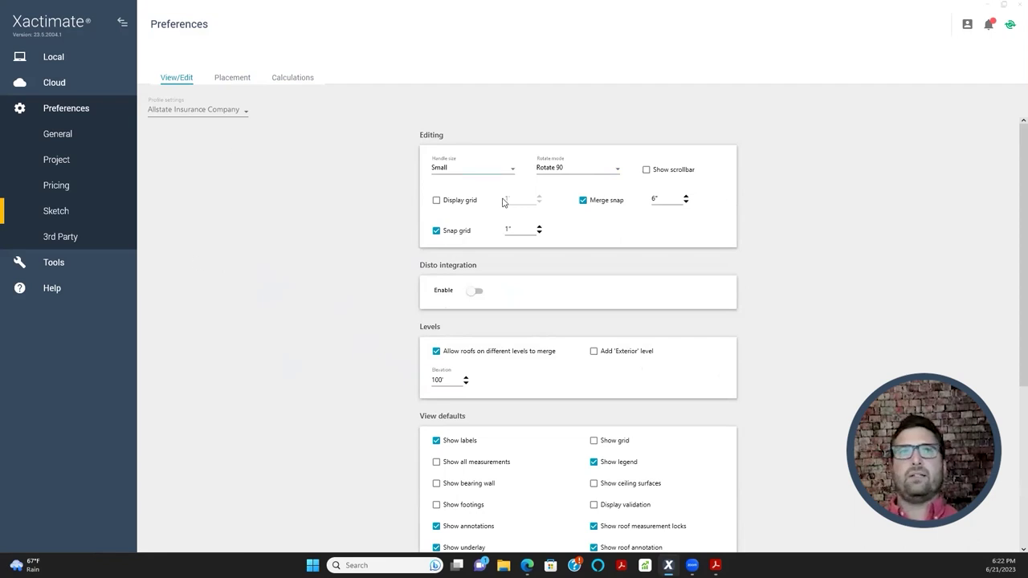
- Open the first Local project, the $8,198.36 Carrier estimate, to its Claim Info Parameters
left_click(70, 113)
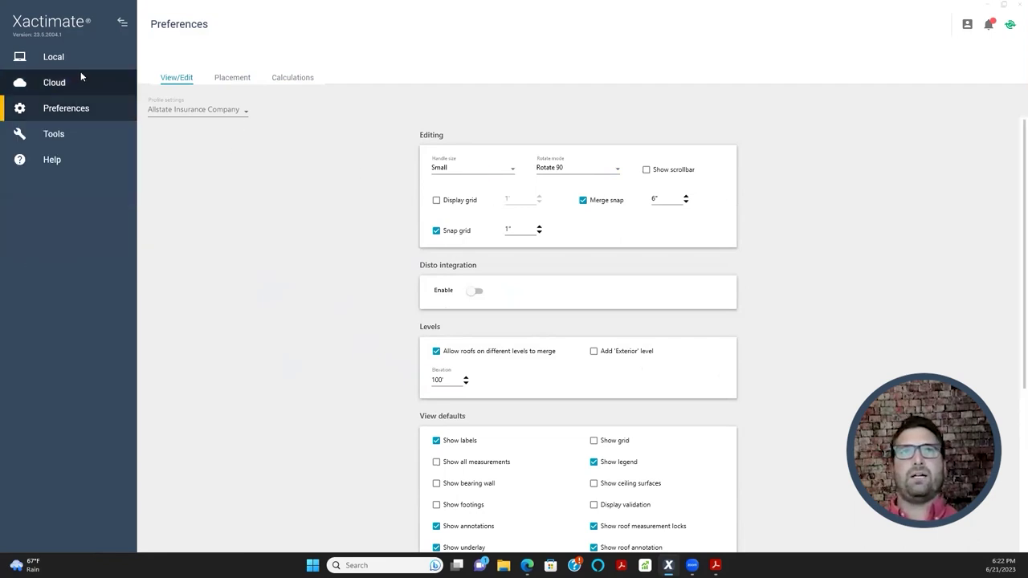
left_click(93, 64)
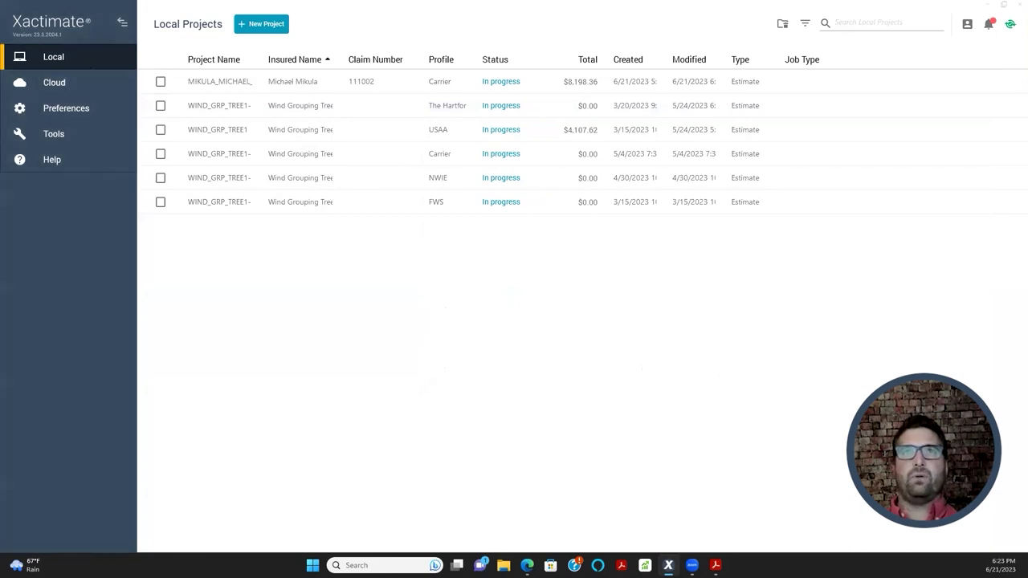
left_click(218, 85)
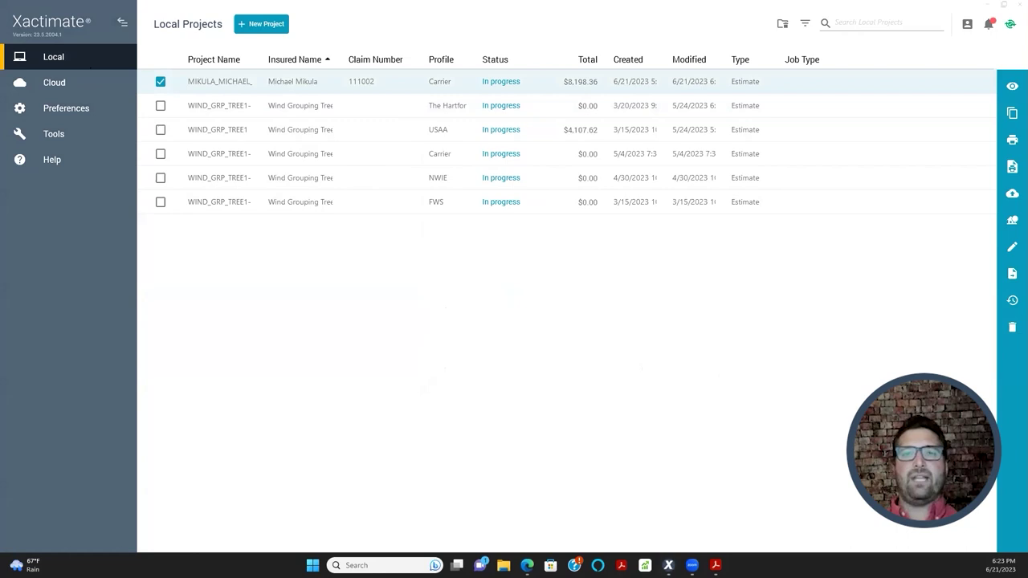
key("Escape")
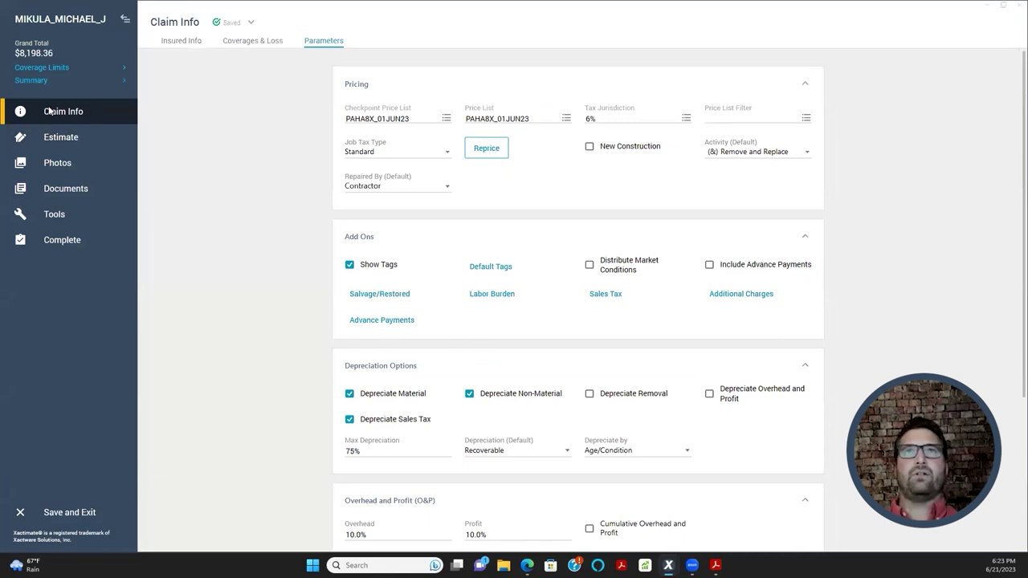
- Review the Insured Info, Coverages & Loss and Parameters tabs, then Save and Exit the estimate
left_click(174, 45)
left_click(250, 43)
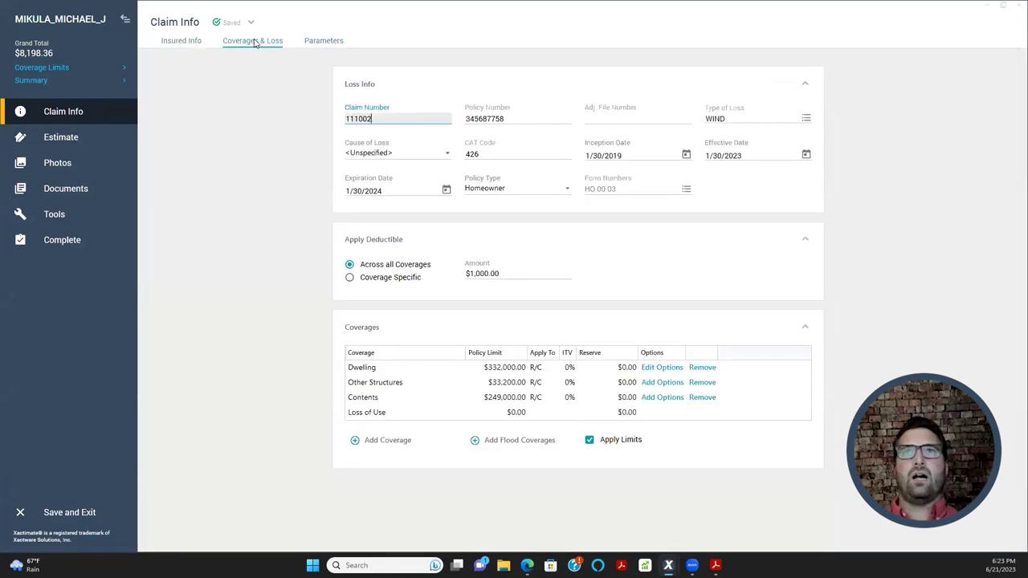
left_click(321, 44)
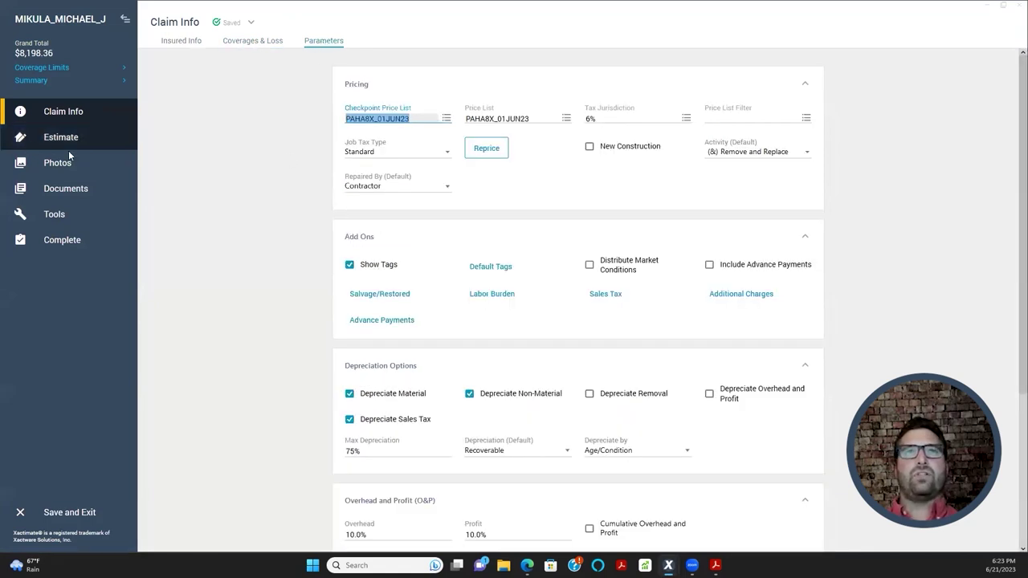
scroll(248, 265, "down", 1)
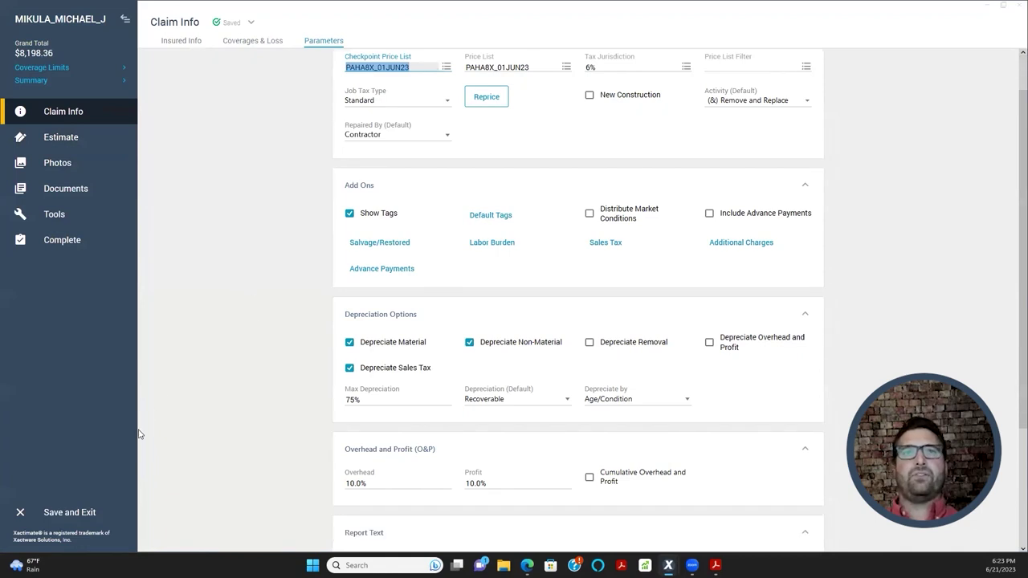
left_click(73, 512)
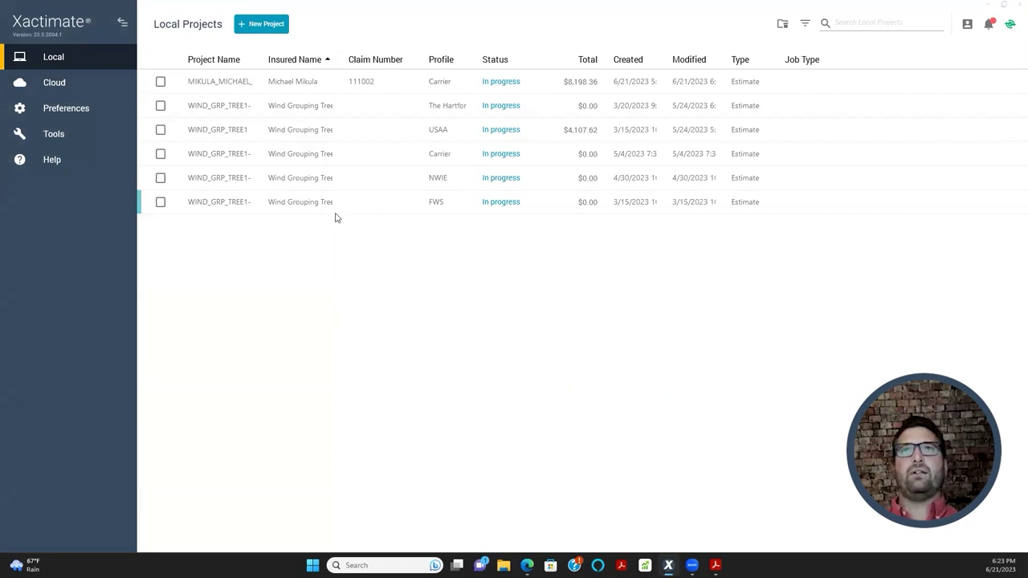
- Reopen the Sketch View/Edit preferences and switch the profile setting to Carrier (Allstate Insurance Company)
left_click(74, 108)
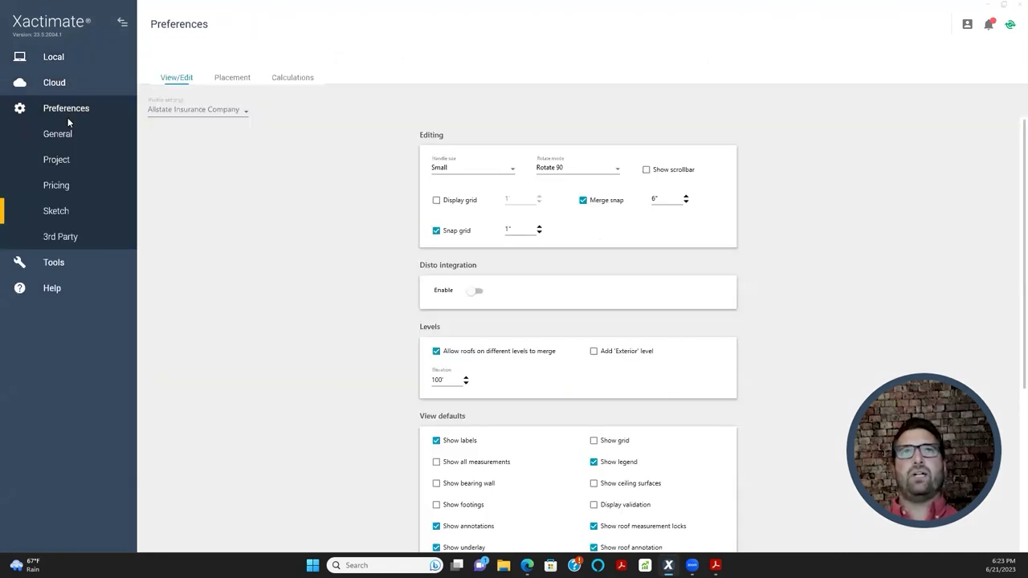
scroll(364, 330, "down", 3)
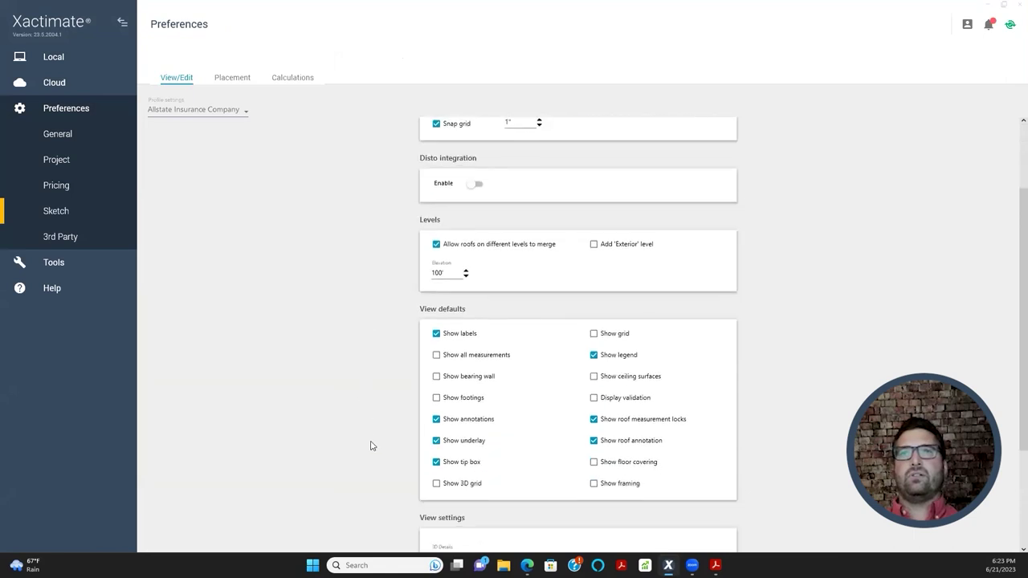
scroll(321, 160, "up", 2)
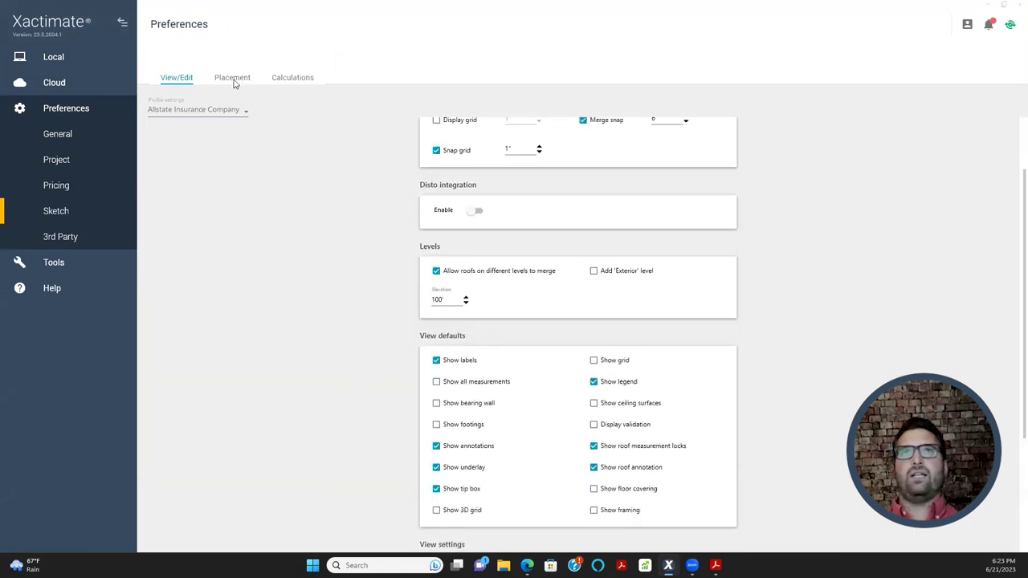
left_click(207, 112)
left_click(206, 130)
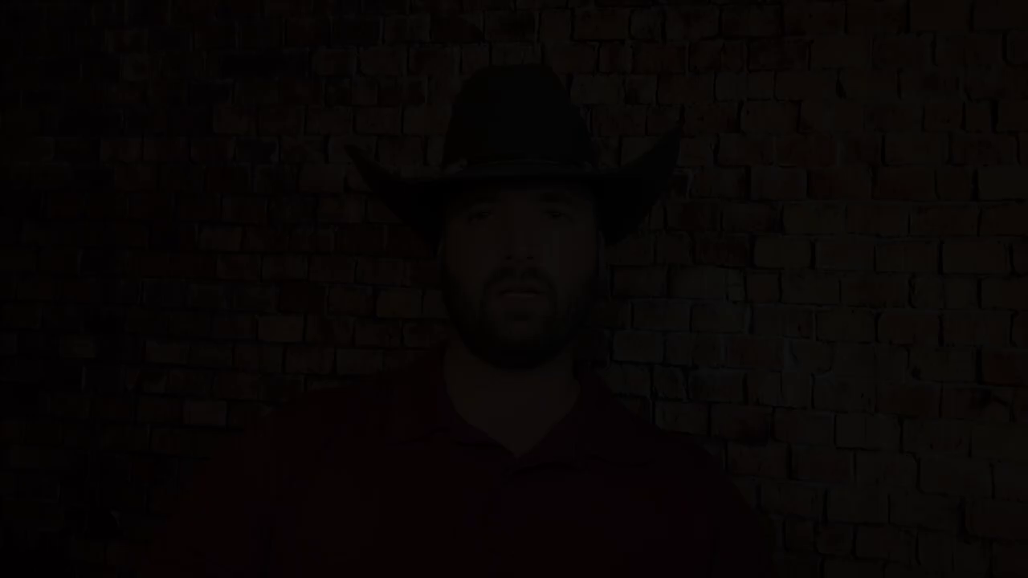